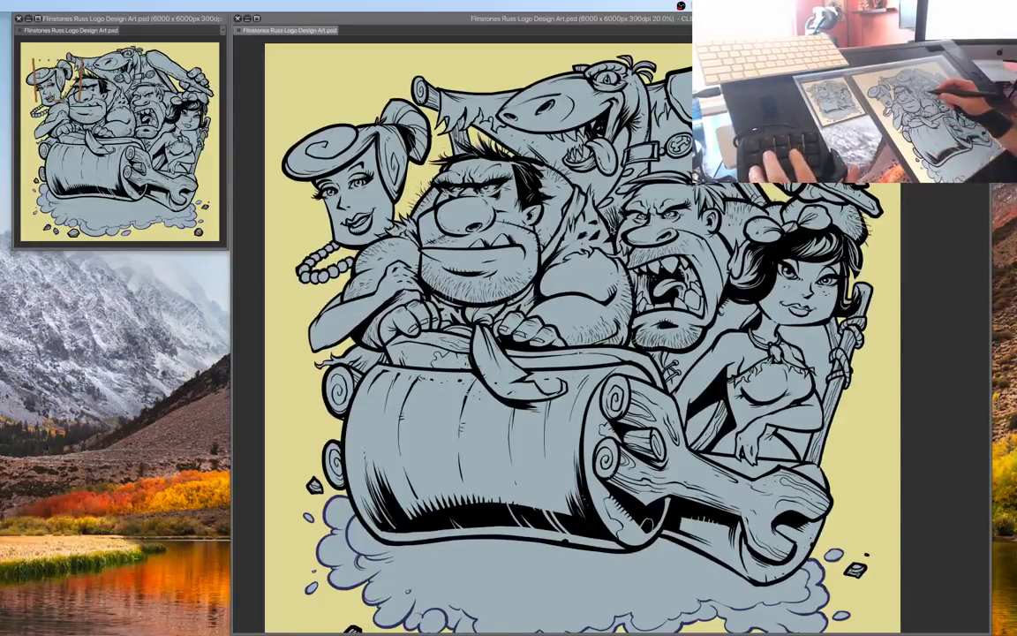
Show the hidden palettes and make the upper, grey-filled FLATS layer in the Characters folder the active layer
click(829, 263)
mouse_move(710, 259)
mouse_down()
mouse_move(719, 290)
mouse_move(715, 278)
mouse_up()
key(Tab)
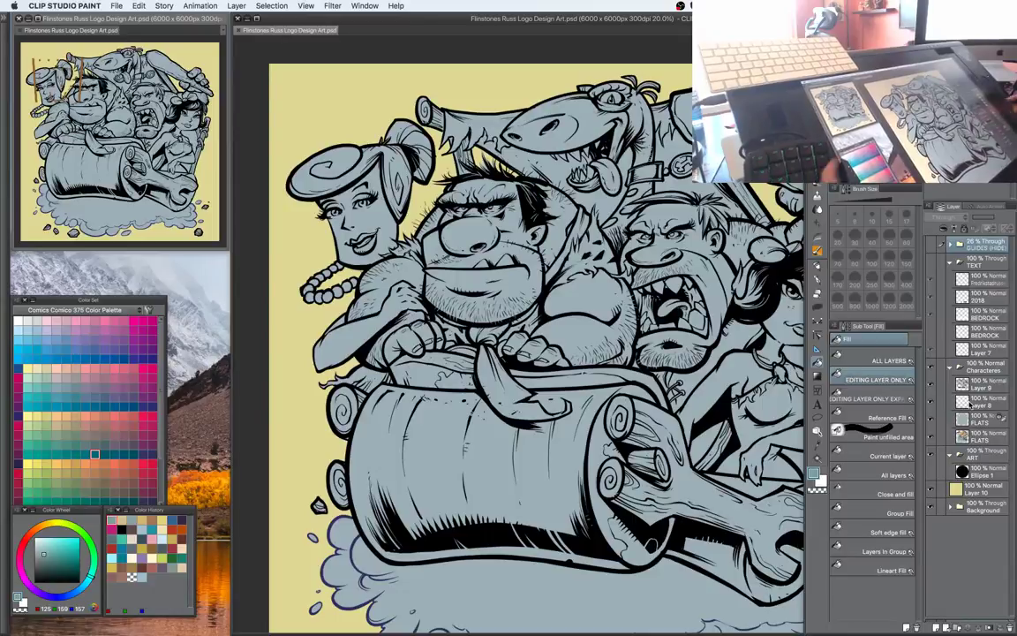
click(982, 435)
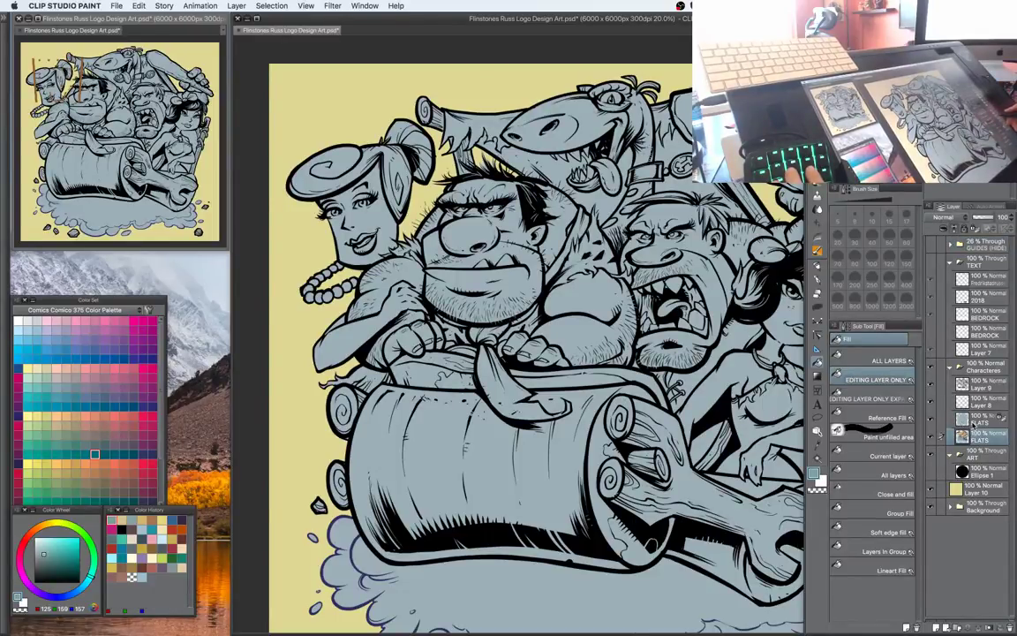
click(974, 424)
drag(667, 359, 621, 328)
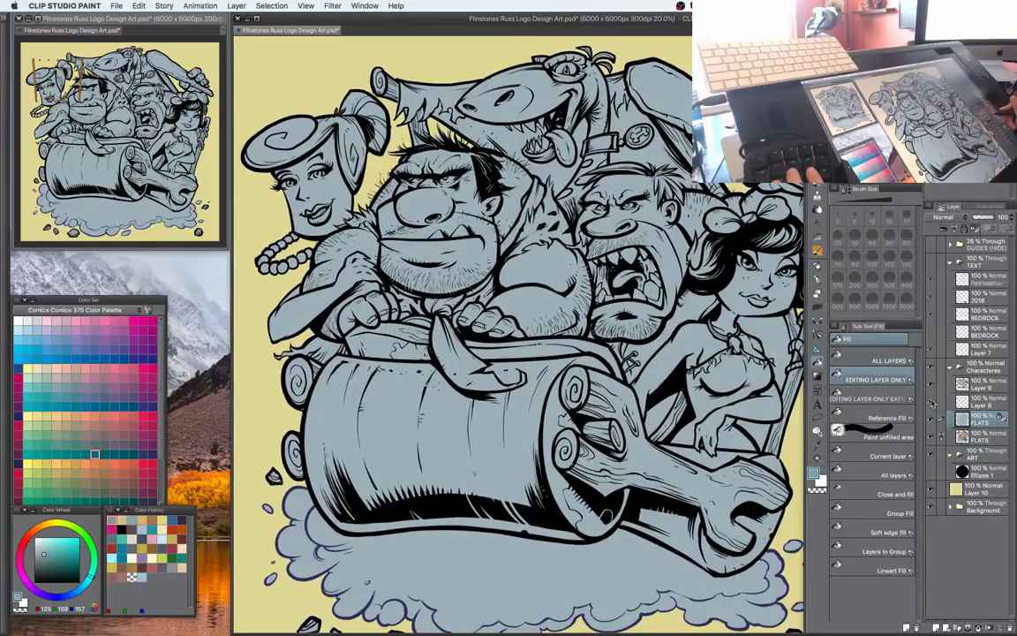
Toggle the visibility of the grey FLATS layer to compare it with the coloured flats beneath, at full-artwork and closer zoom
click(930, 420)
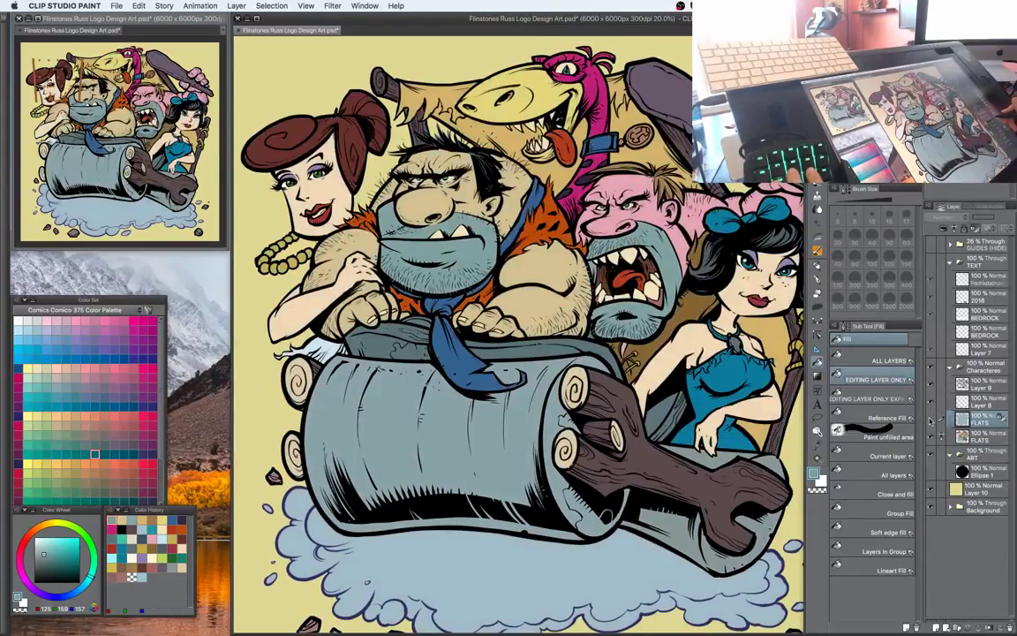
click(930, 420)
key(ctrl+minus)
click(930, 420)
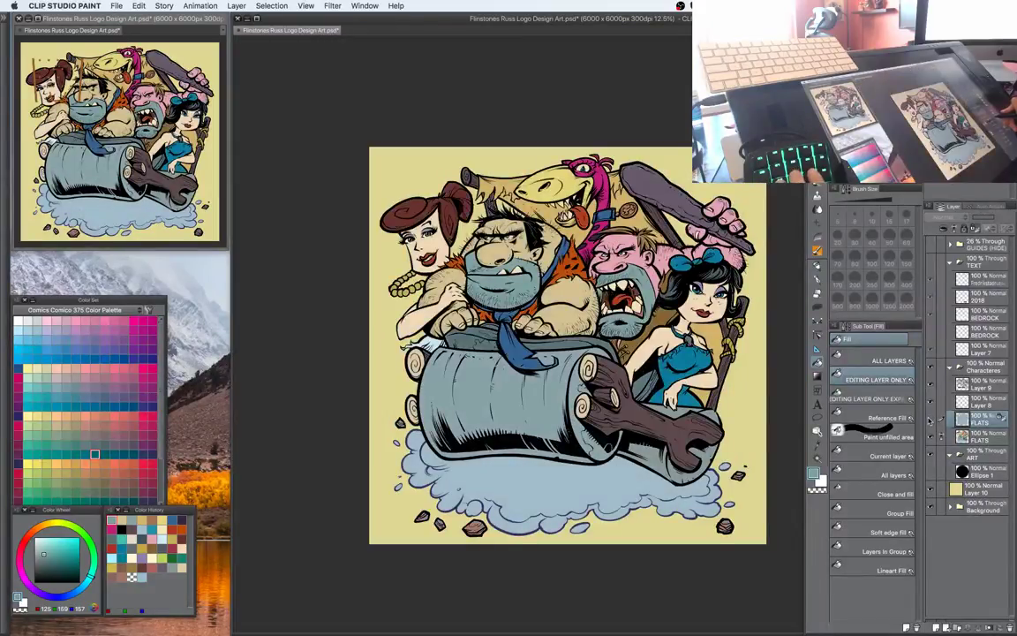
click(930, 420)
key(ctrl+plus)
click(929, 420)
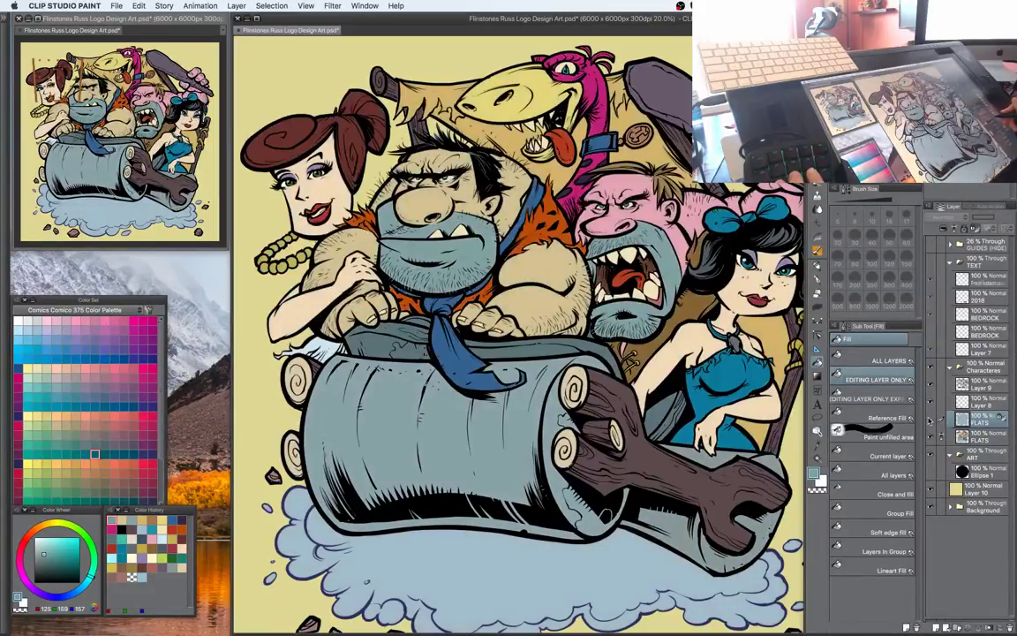
key(ctrl+minus)
click(930, 420)
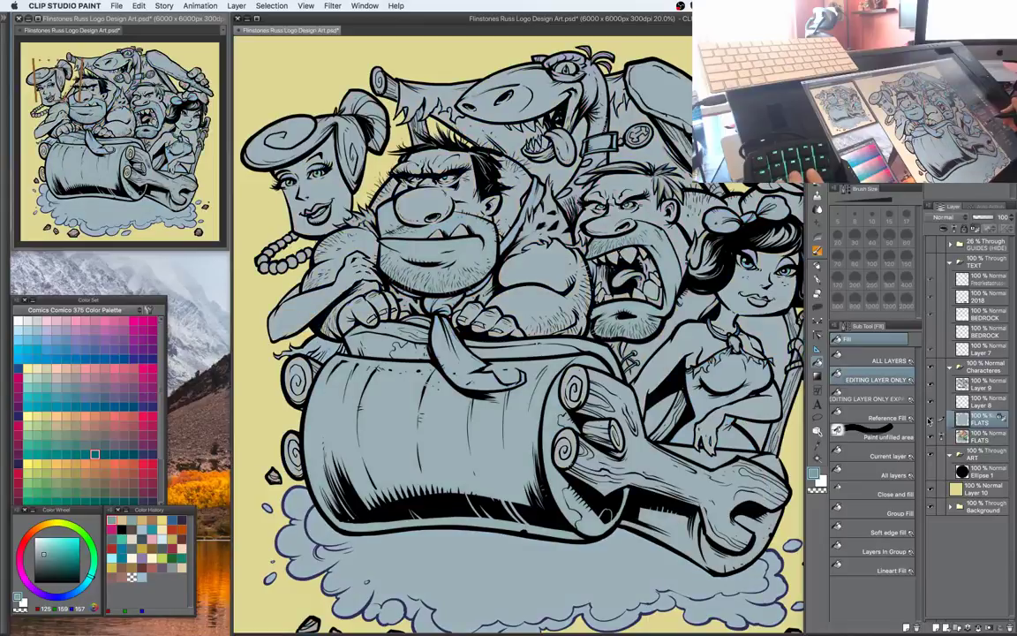
click(930, 420)
key(ctrl+plus)
click(930, 420)
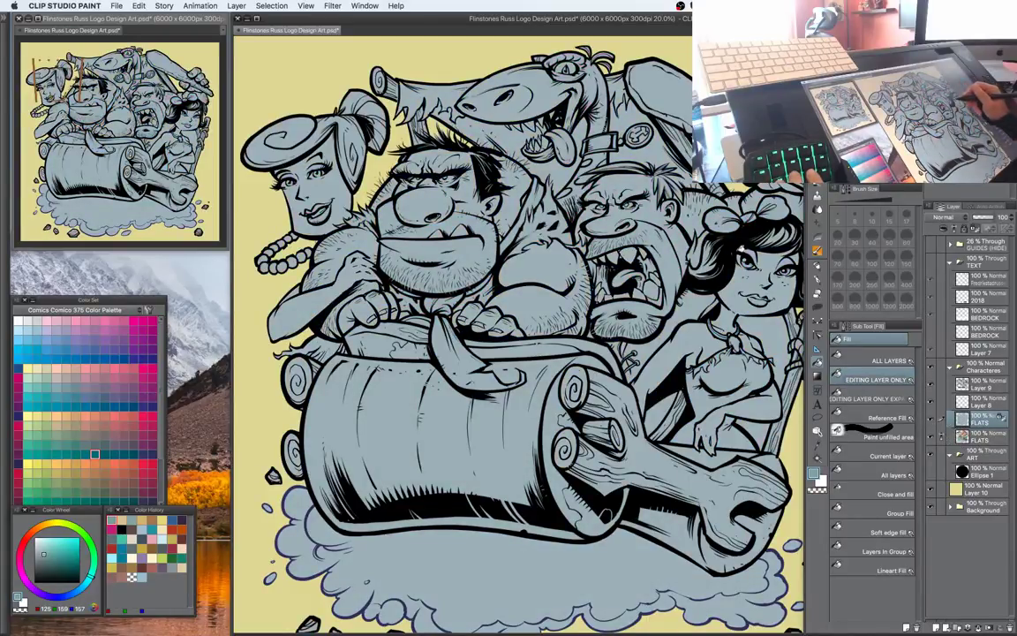
Switch to the Auto select tool and narrow the preview window to give the main canvas more width
key(u)
key(w)
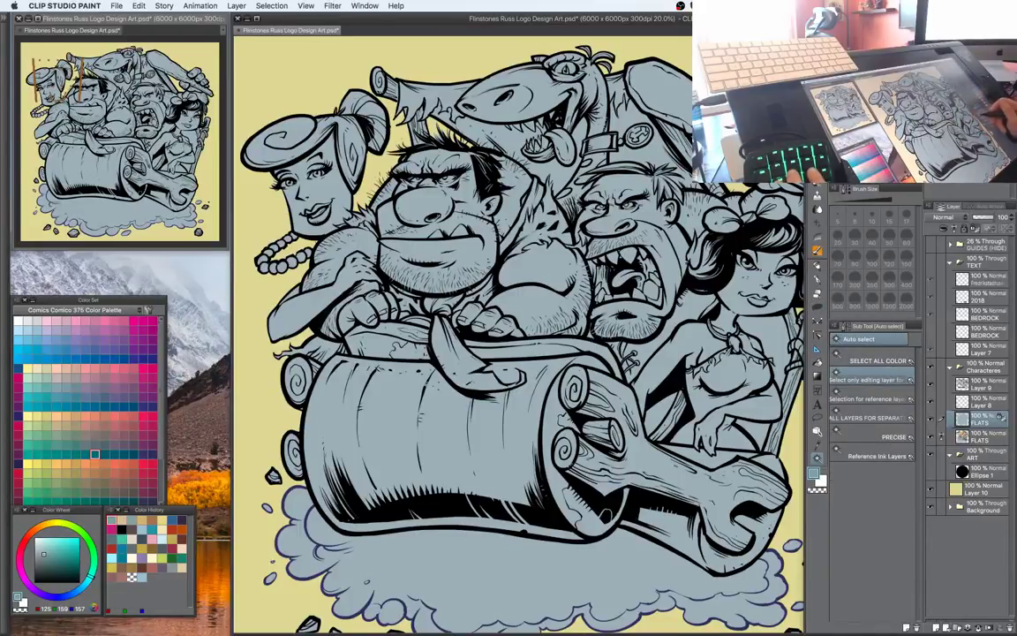
drag(692, 398, 703, 327)
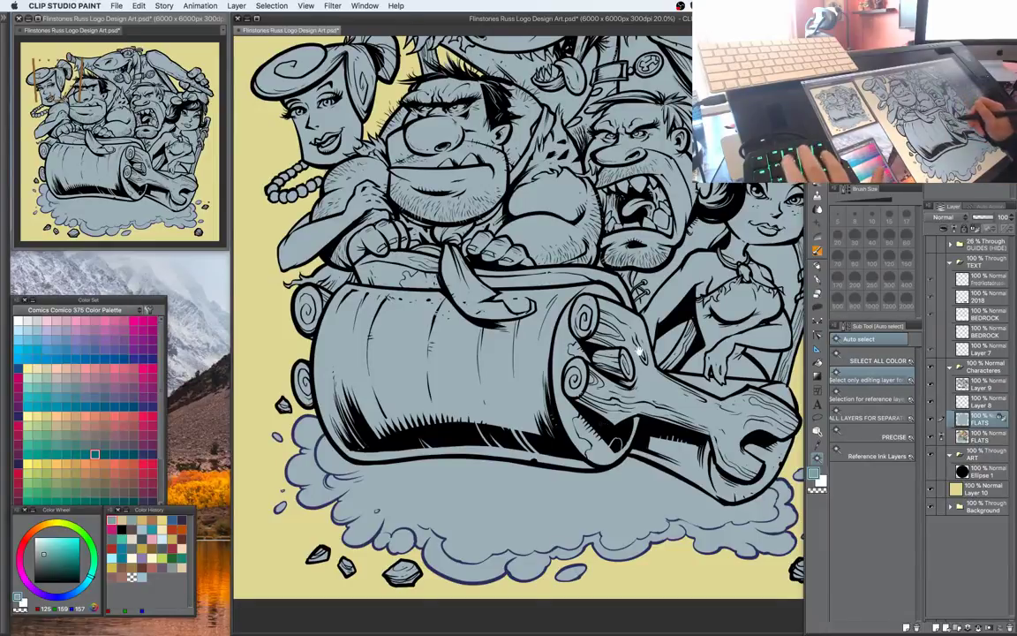
drag(648, 346, 660, 363)
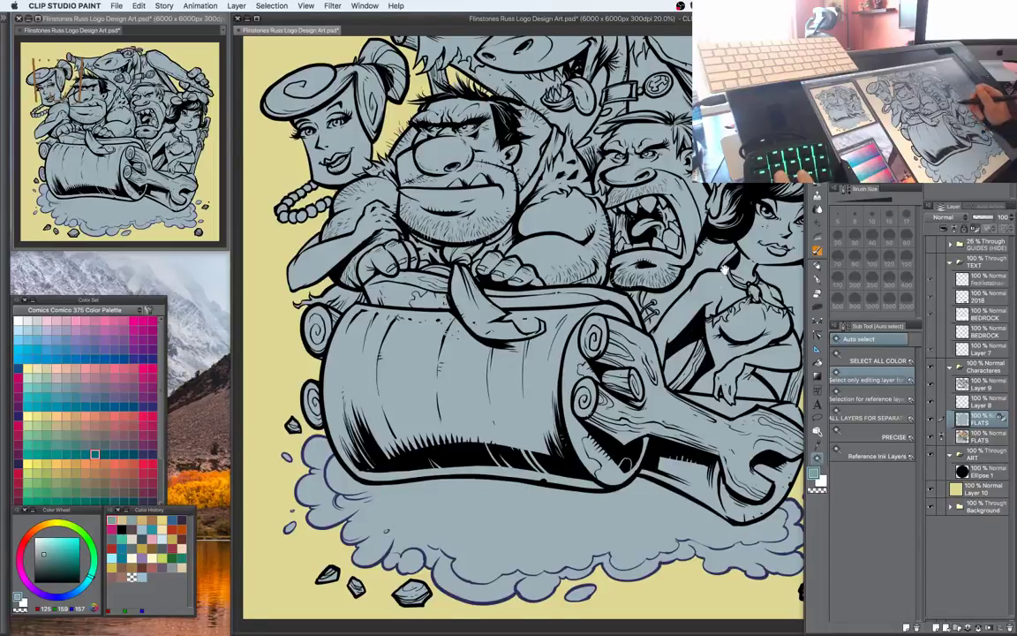
drag(727, 269, 710, 333)
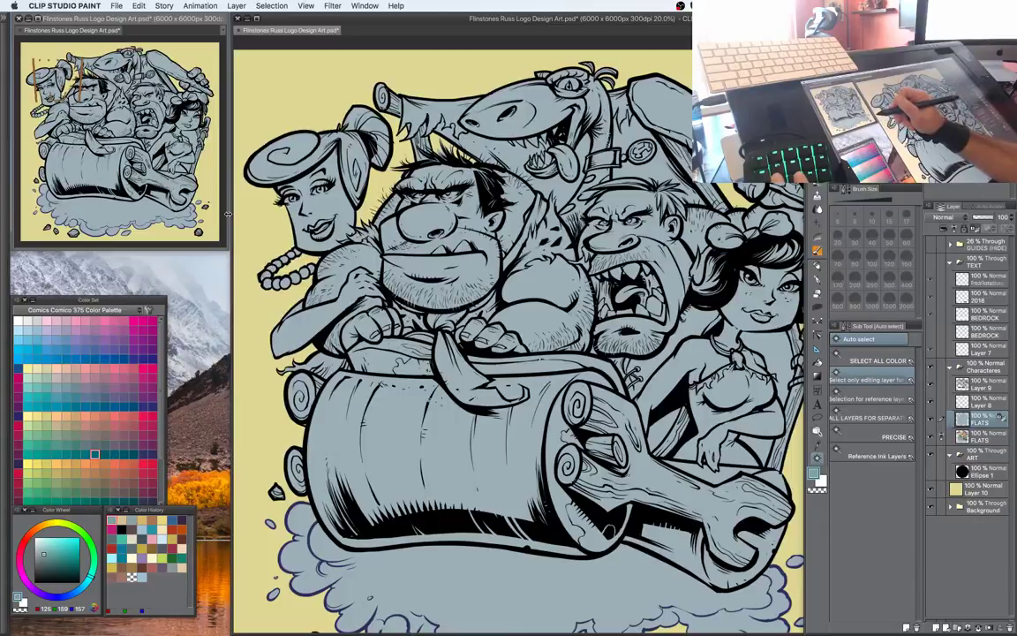
drag(228, 214, 199, 178)
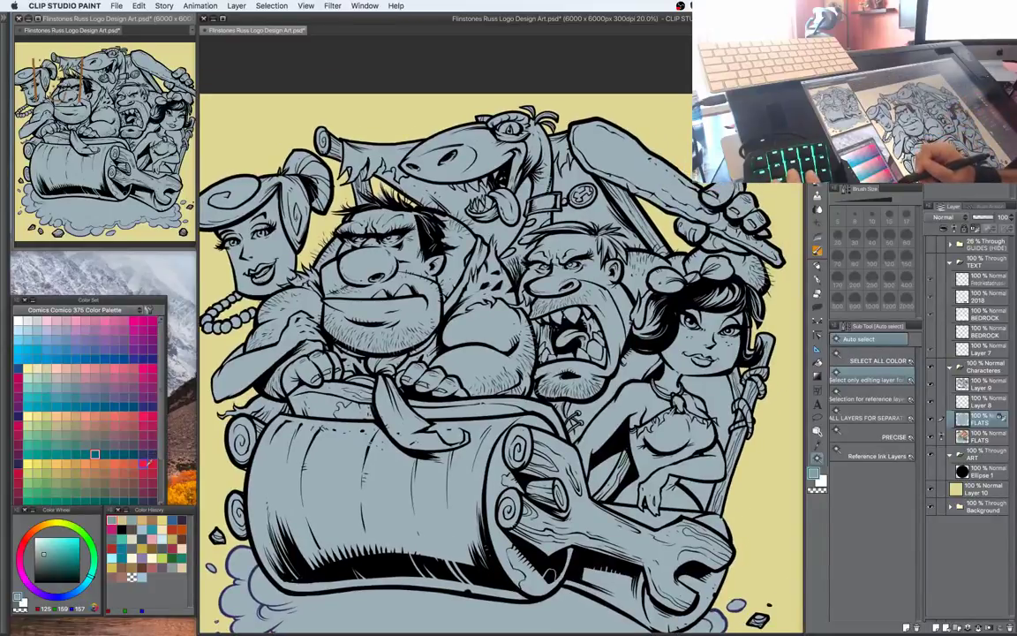
Pick a crimson colour (RGB 191, 35, 94) and auto-select the dinosaur's neck and eye area using the reference layer selection
click(143, 482)
click(143, 425)
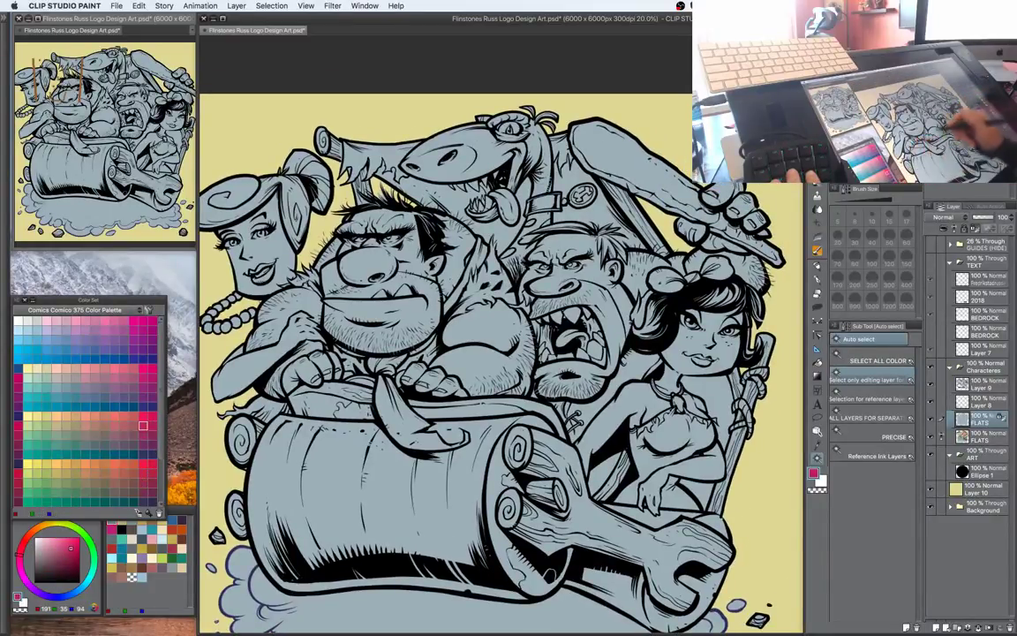
drag(520, 276, 540, 328)
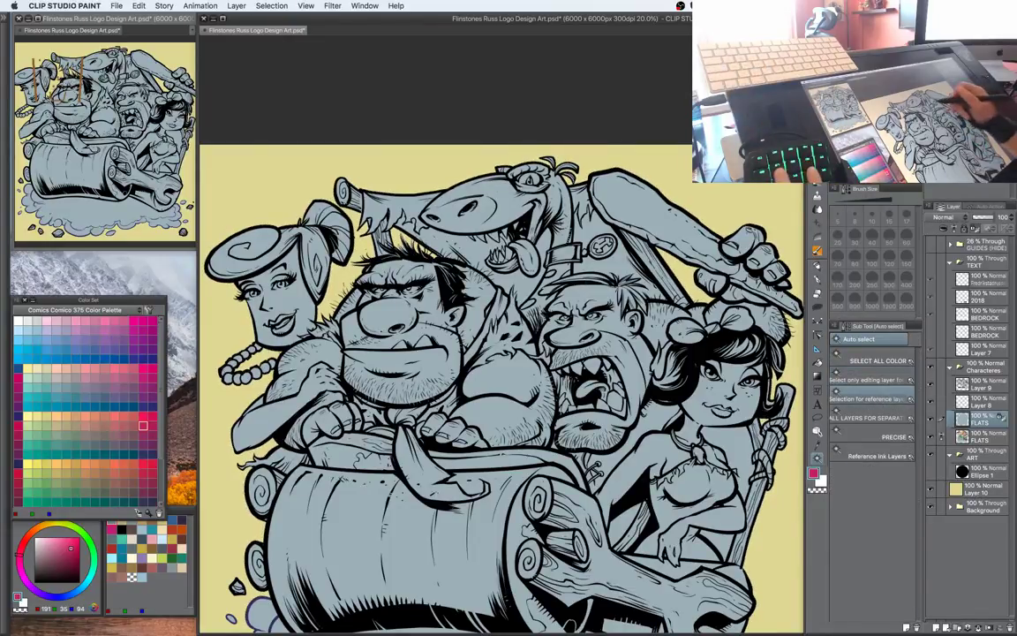
click(557, 210)
key(b)
key(w)
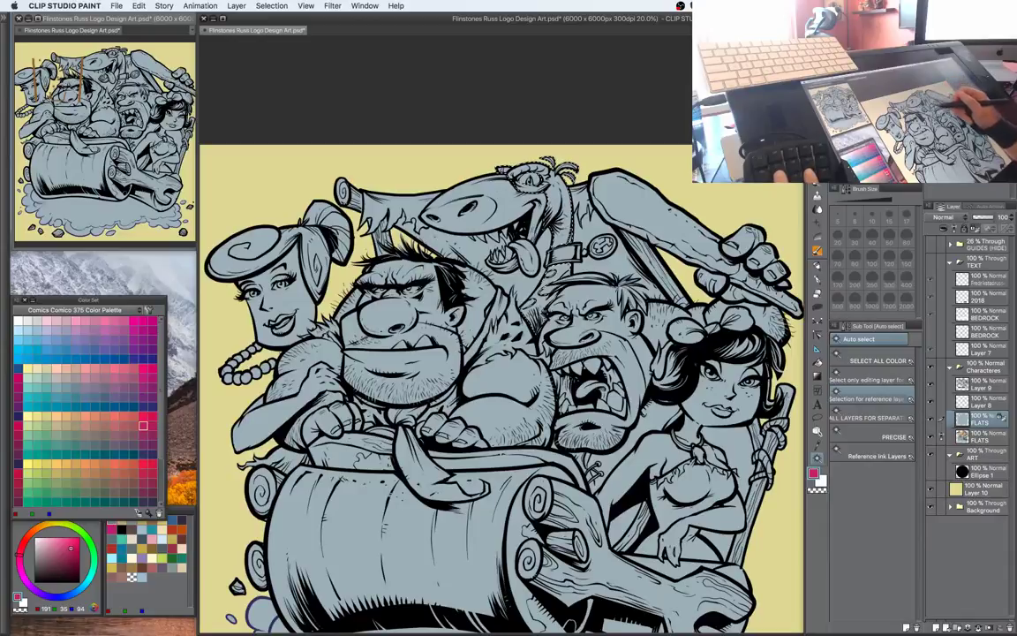
Fill the selected dinosaur head and neck areas with crimson using the SOFT - Airbrush enlarged to 656.6
key(b)
key(b)
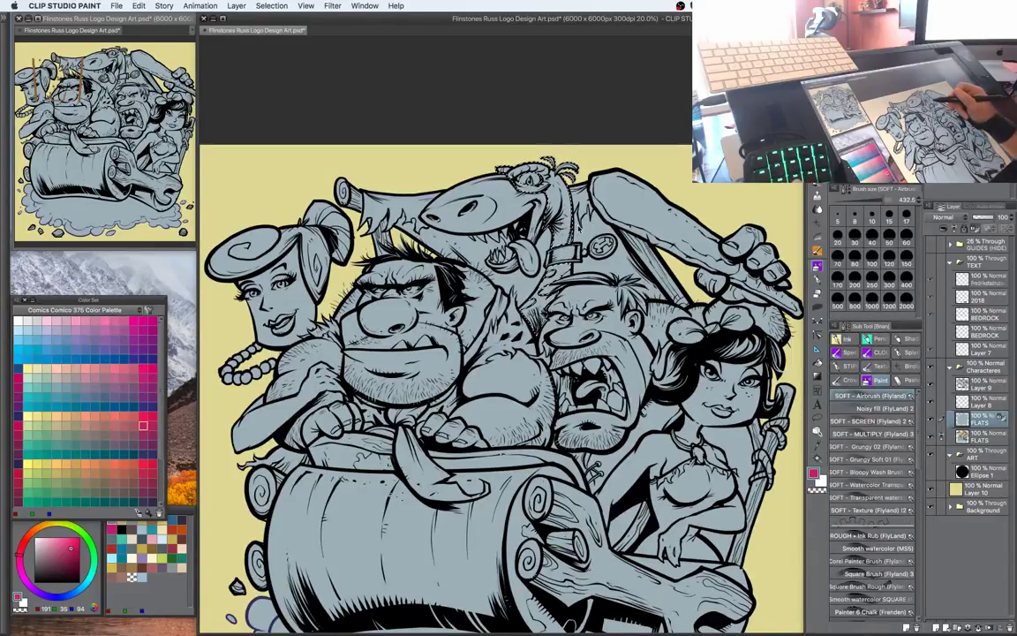
key(])
key(])
key(])
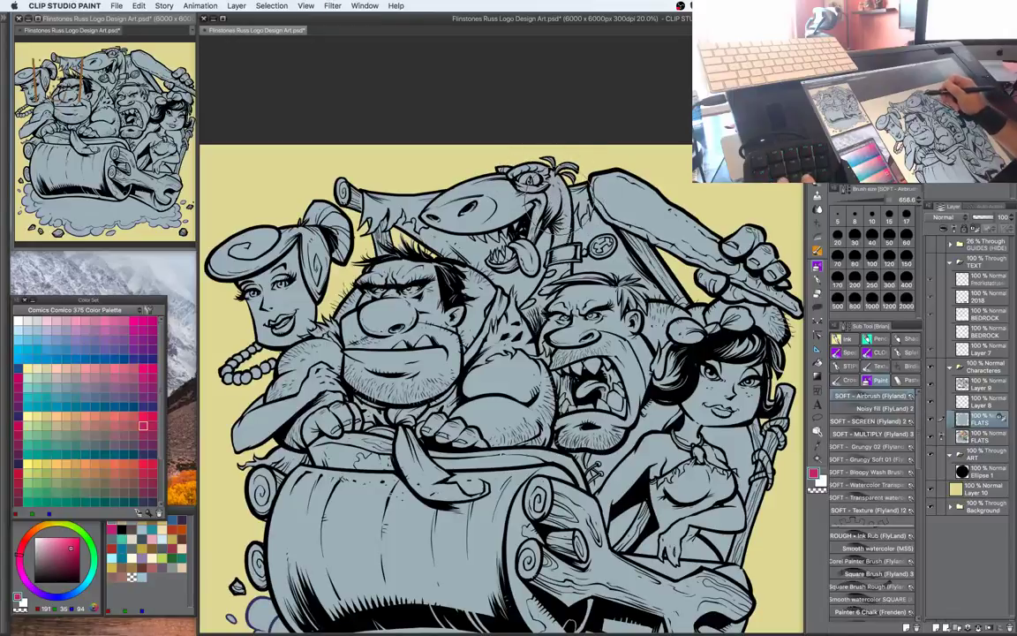
mouse_move(532, 181)
mouse_down()
mouse_move(558, 232)
mouse_move(534, 182)
mouse_up()
drag(561, 240, 515, 298)
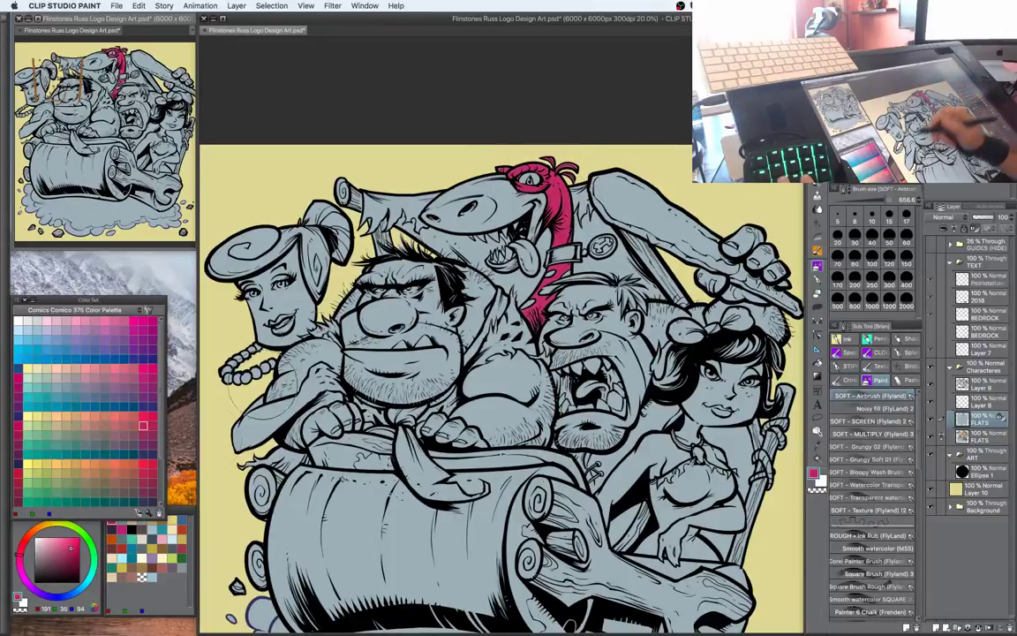
Airbrush shadows onto the dinosaur's neck with dark magenta (RGB 114, 25, 76) and purple (RGB 129, 21, 126)
click(68, 562)
drag(21, 558, 21, 562)
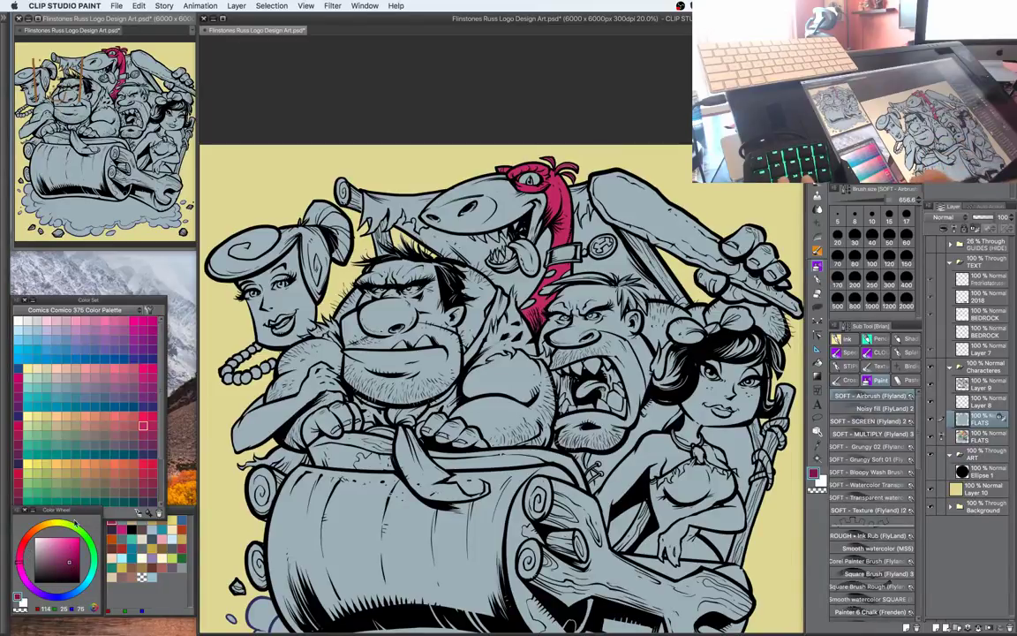
drag(549, 181, 542, 210)
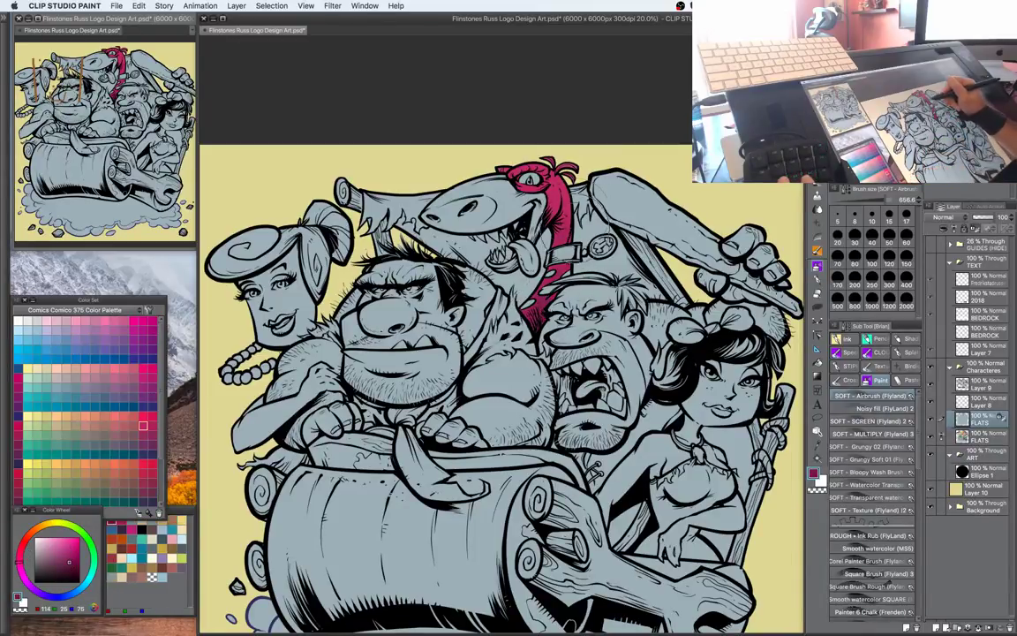
click(71, 559)
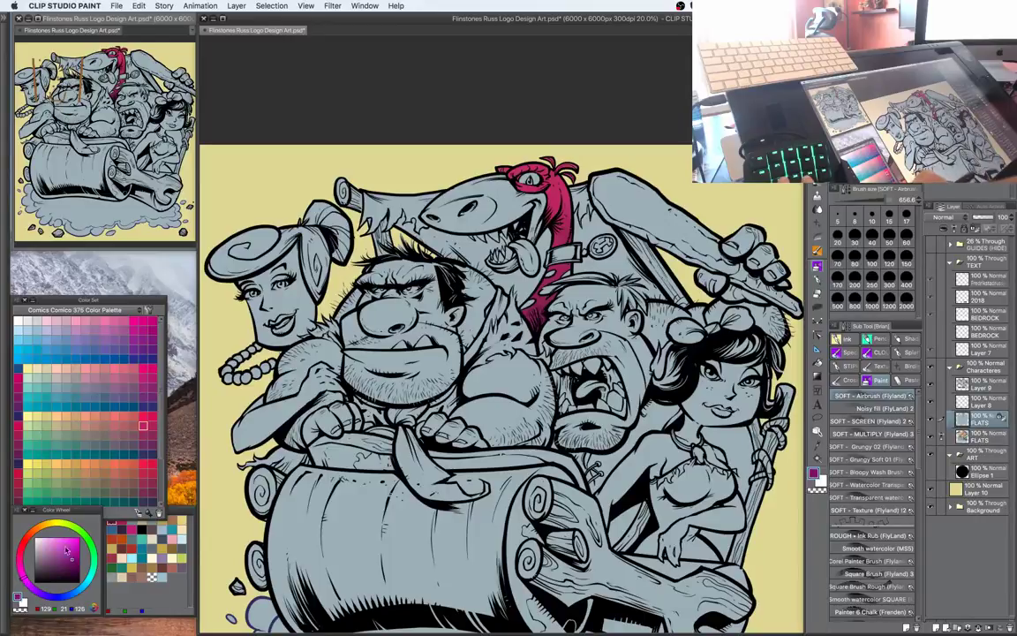
mouse_move(513, 276)
mouse_down()
mouse_move(502, 291)
mouse_move(529, 237)
mouse_up()
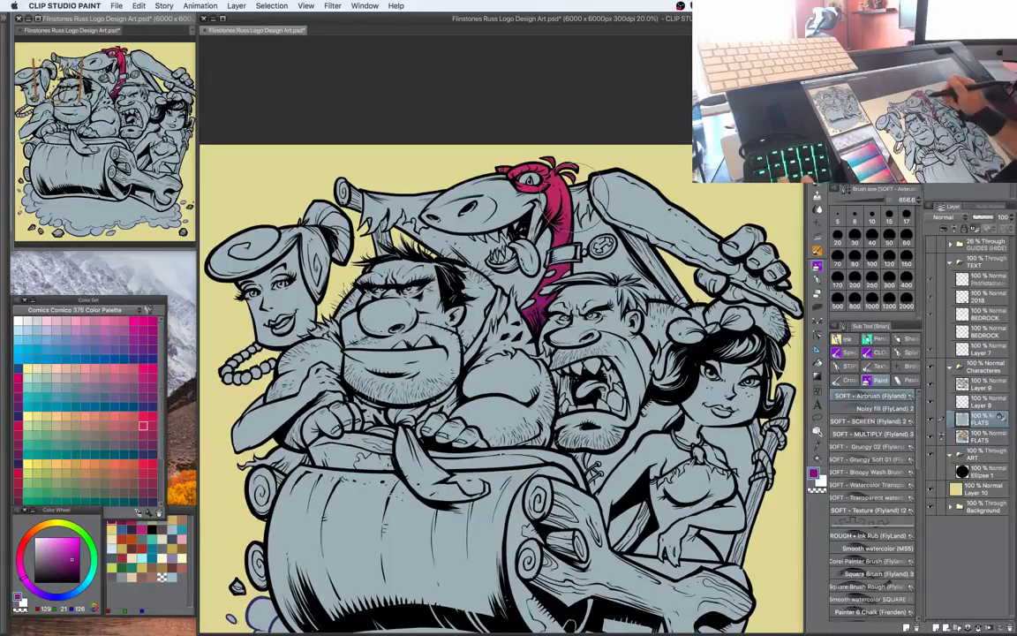
drag(512, 278, 483, 309)
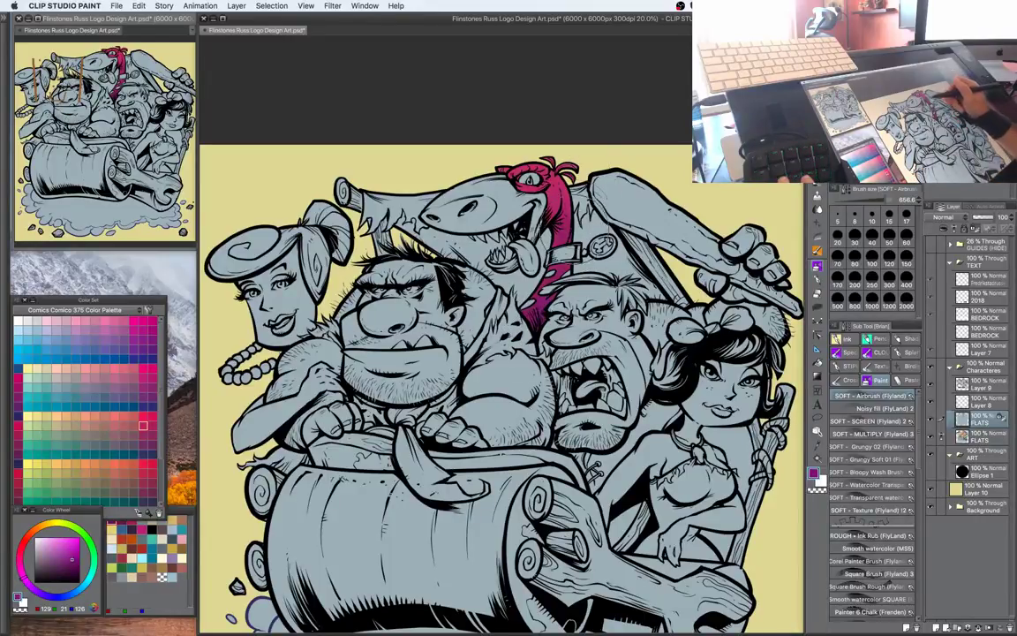
Sample the dinosaur's crimson, lighten it to RGB 219, 72, 93 and airbrush a highlight along the top of its head
alt+click(562, 182)
click(64, 543)
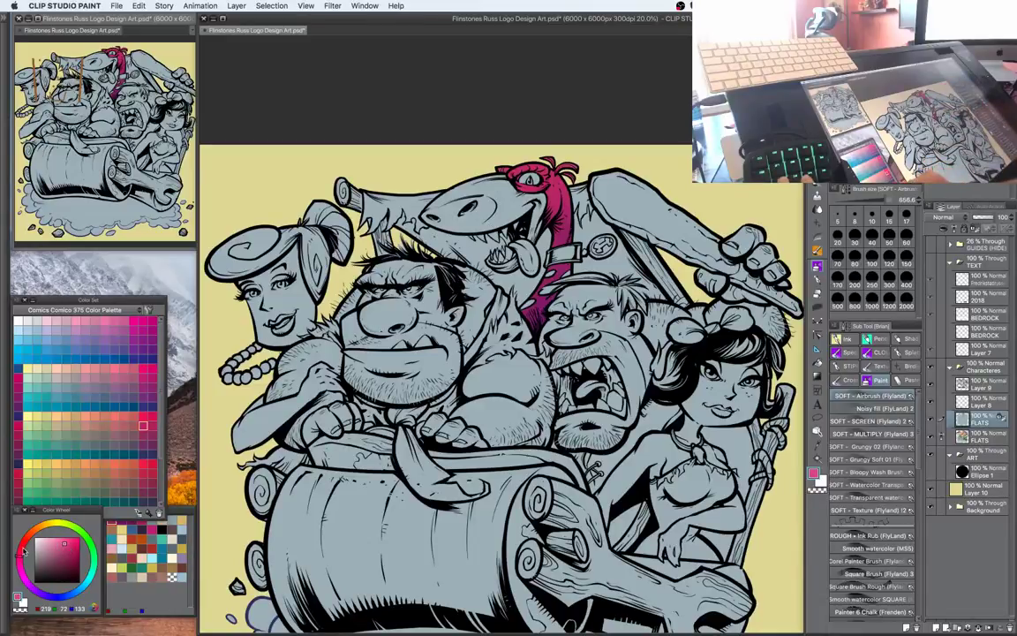
drag(528, 146, 523, 148)
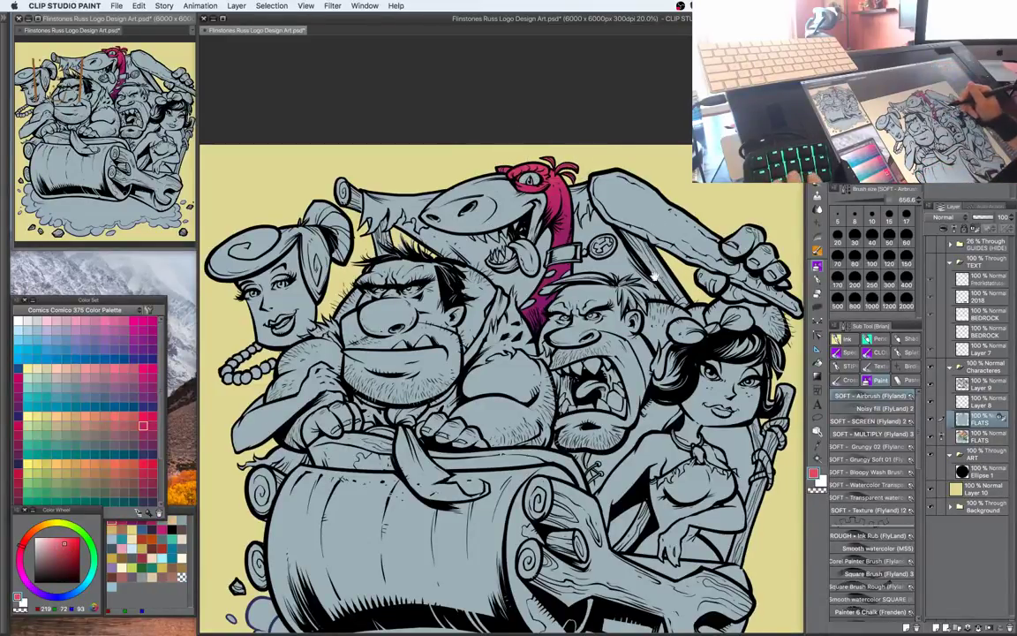
Auto-select the shouting man's tongue, return to the airbrush and set the colour to soft pink (RGB 216, 112, 161)
mouse_move(654, 274)
mouse_down()
mouse_move(687, 237)
mouse_move(684, 253)
mouse_up()
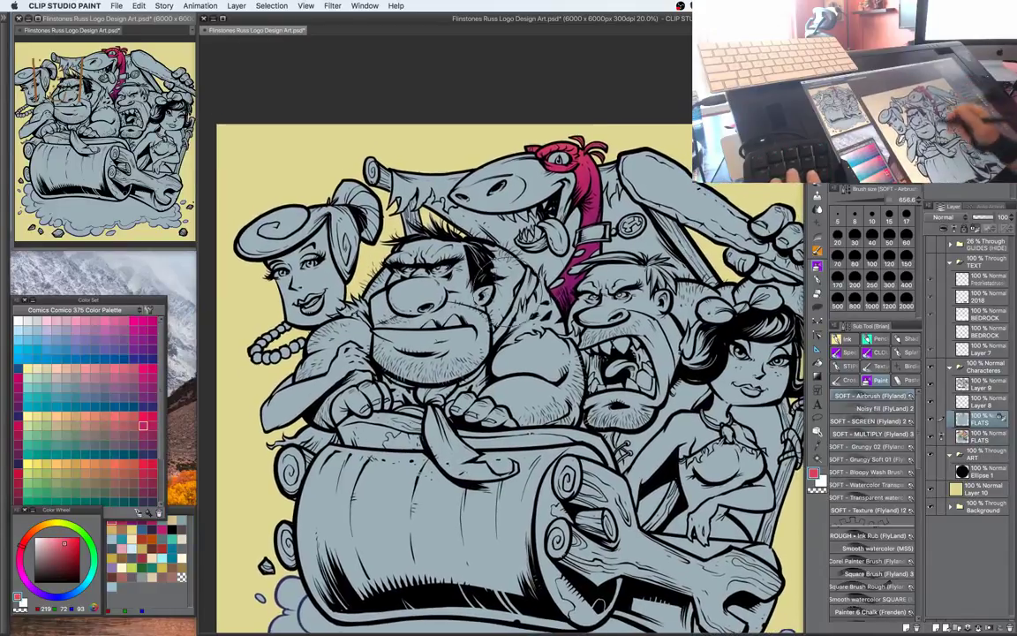
key(w)
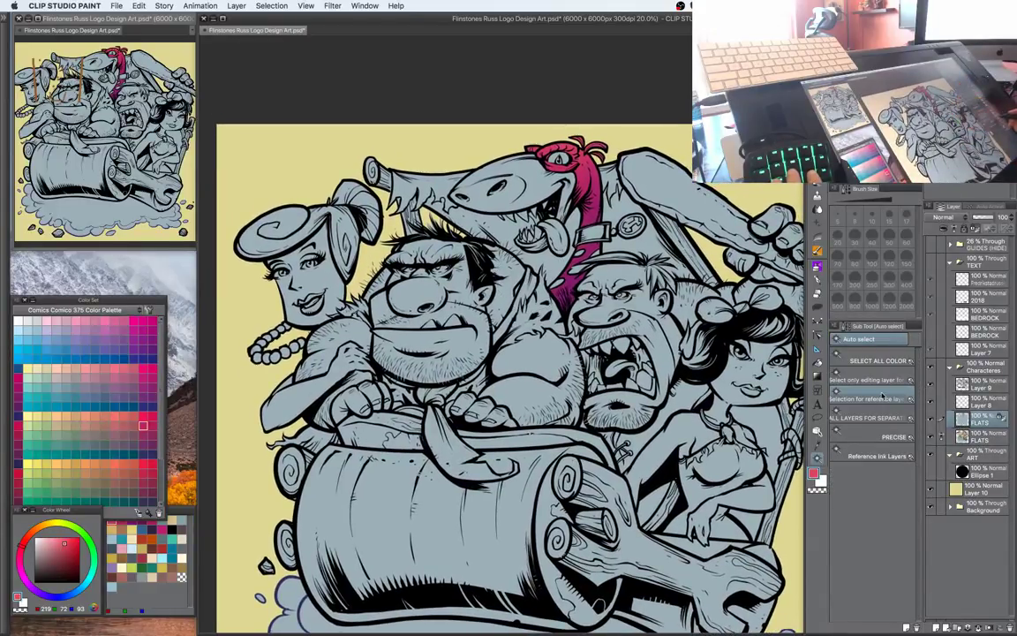
key(b)
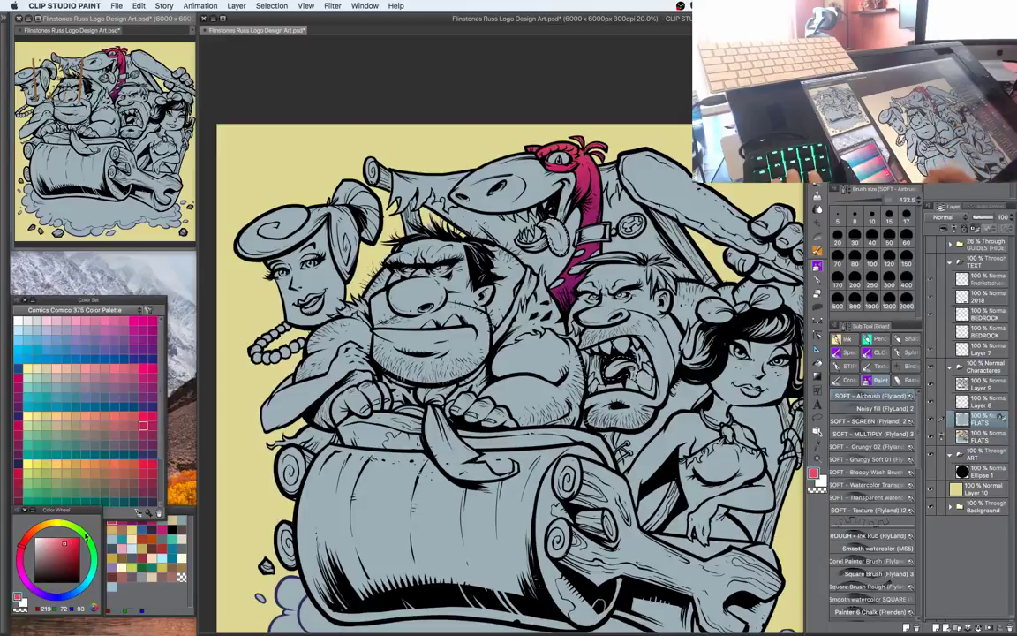
click(55, 539)
click(23, 551)
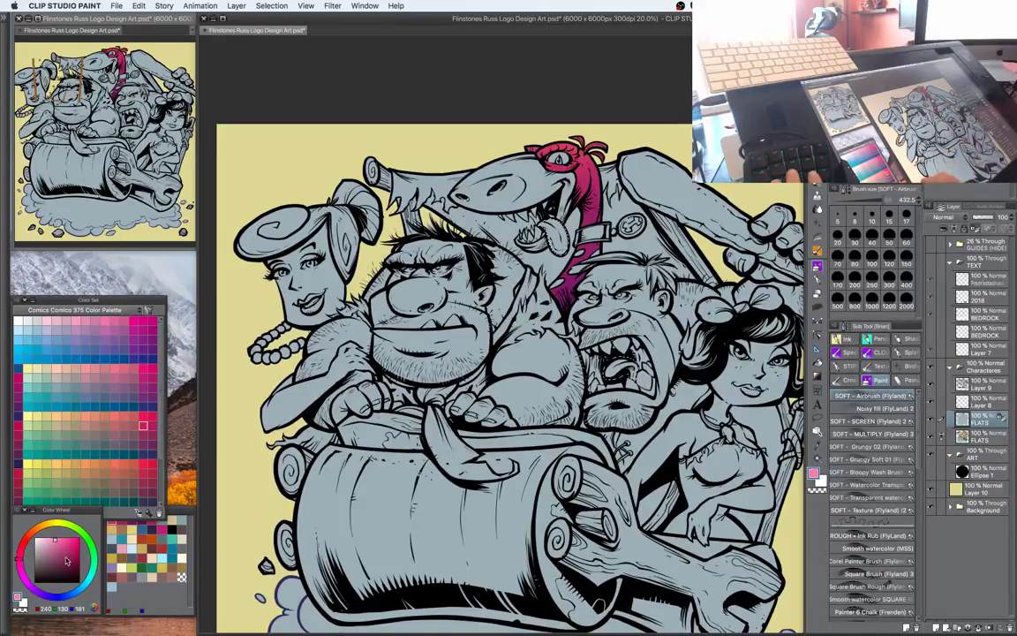
click(55, 545)
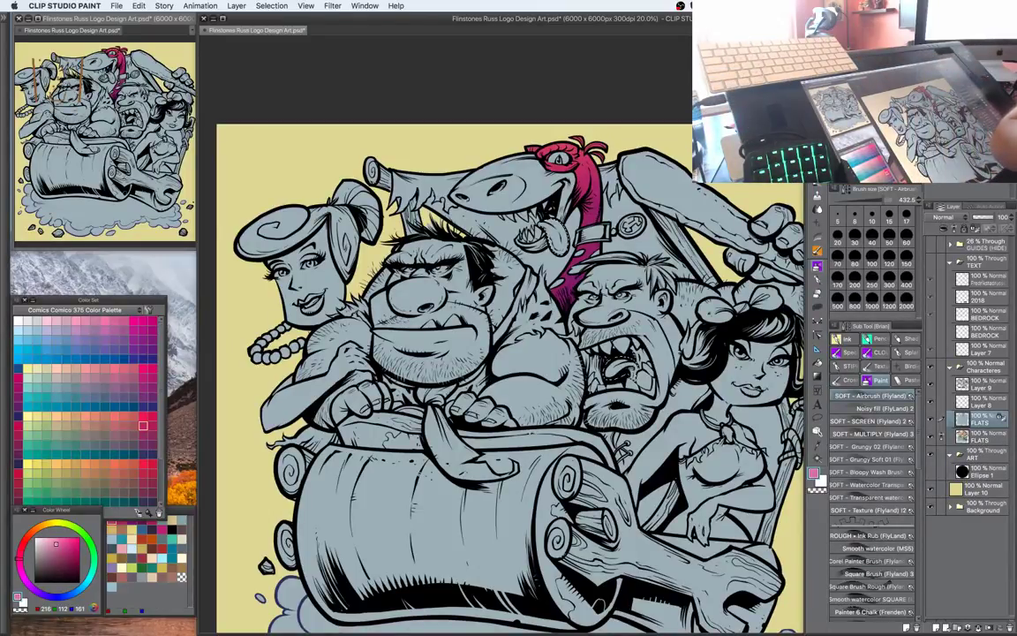
key(super+Tab)
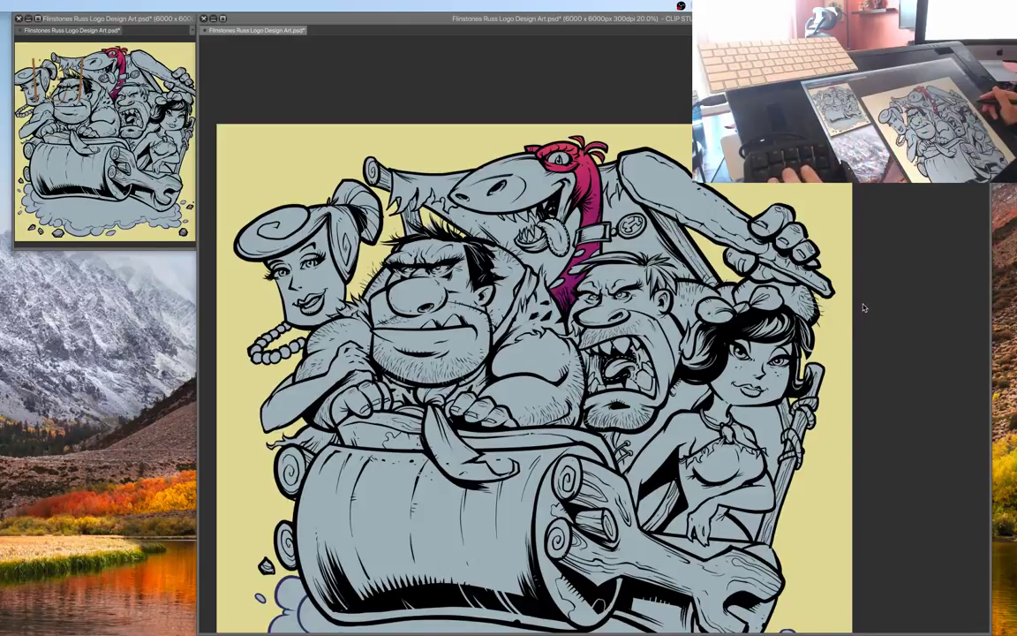
key(Tab)
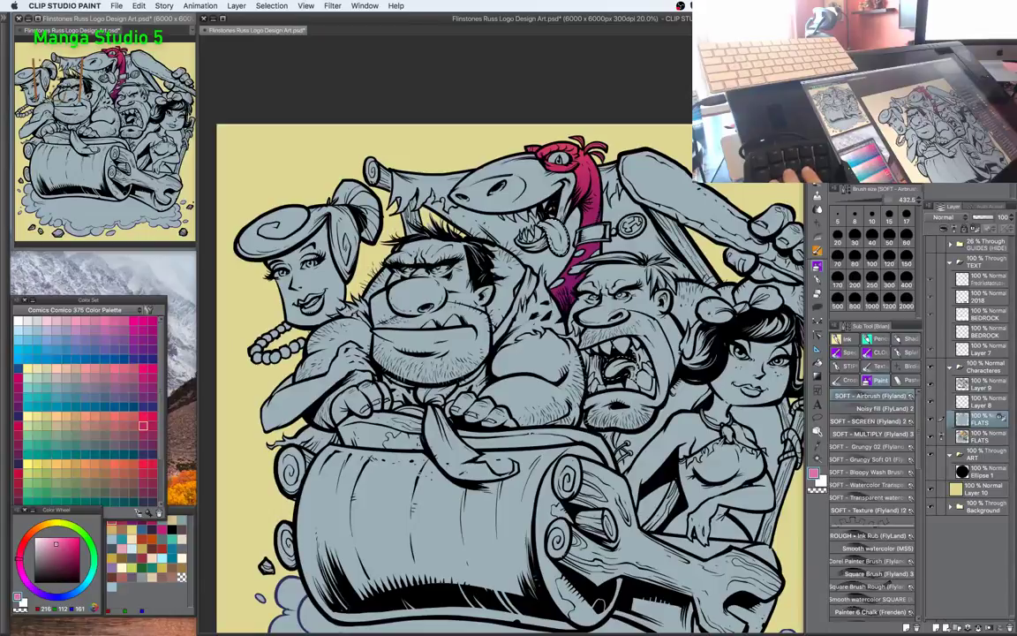
key(Tab)
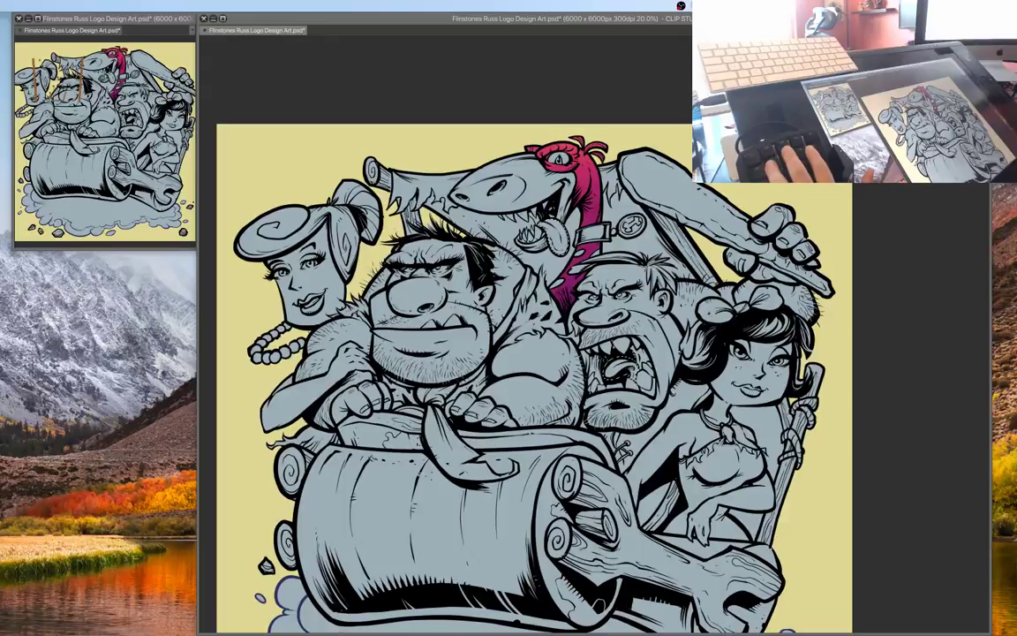
Airbrush the shouting man's tongue with the soft pink and bring the palettes back into view
click(877, 270)
mouse_move(697, 341)
mouse_down()
mouse_move(723, 275)
mouse_move(722, 237)
mouse_up()
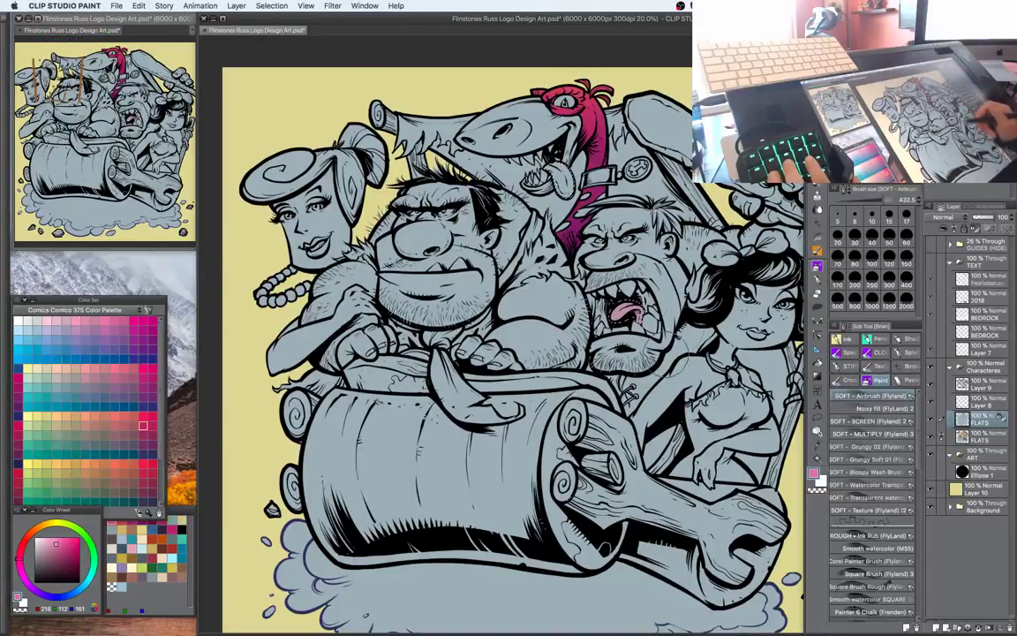
Auto-select the characters' teeth, return to the airbrush and set the colour to pale beige (RGB 222, 210, 167)
drag(674, 286, 661, 265)
key(w)
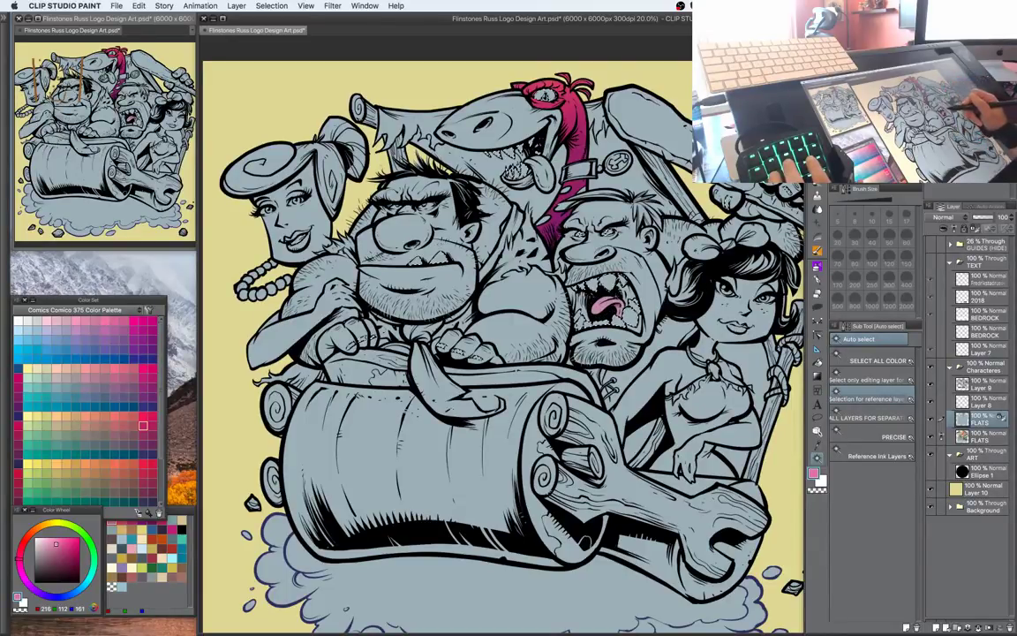
key(b)
drag(55, 546, 49, 543)
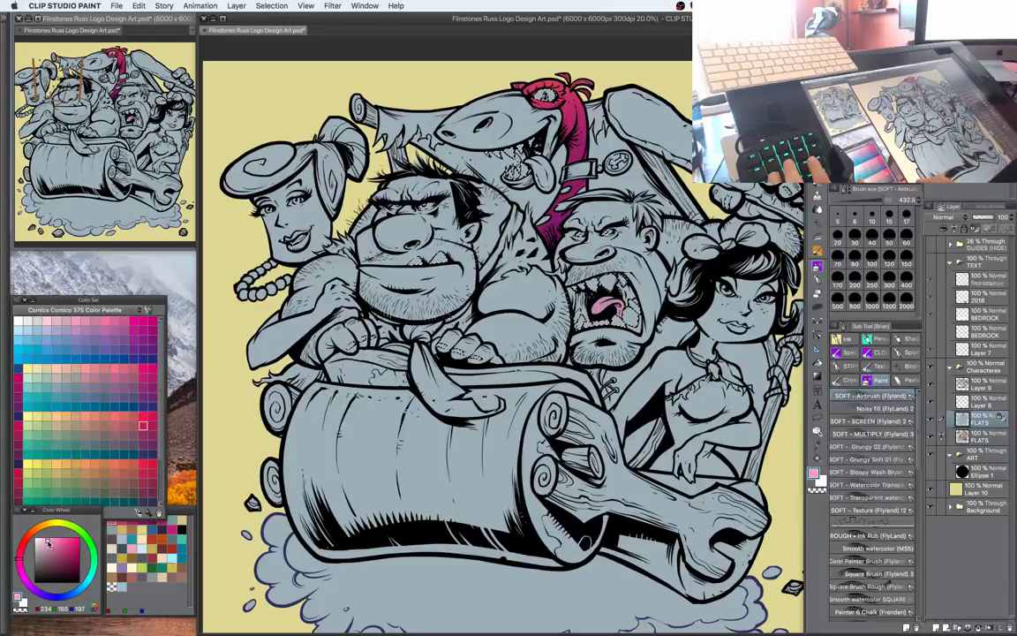
click(47, 523)
click(45, 543)
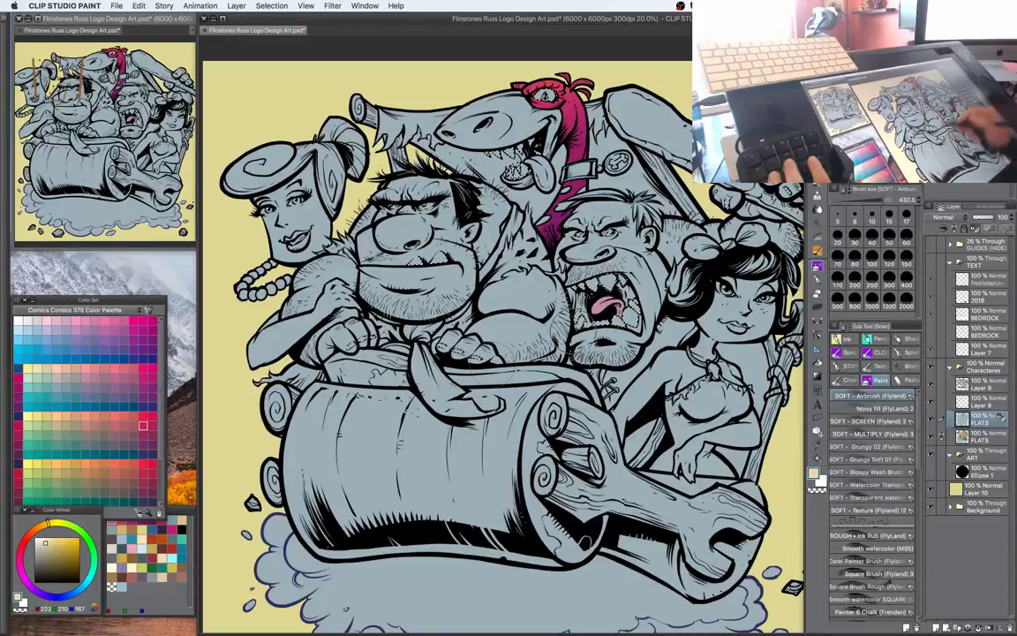
key(super+h)
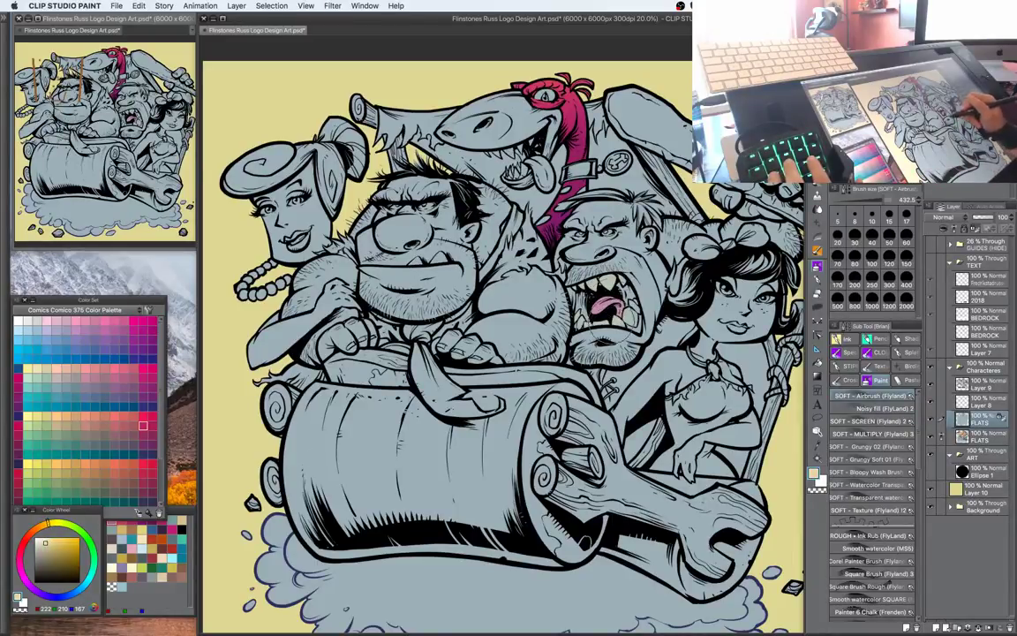
Airbrush the teeth of the shouting man, the big man and the dinosaur with the pale beige
mouse_move(557, 322)
mouse_down()
mouse_move(554, 296)
mouse_move(556, 338)
mouse_up()
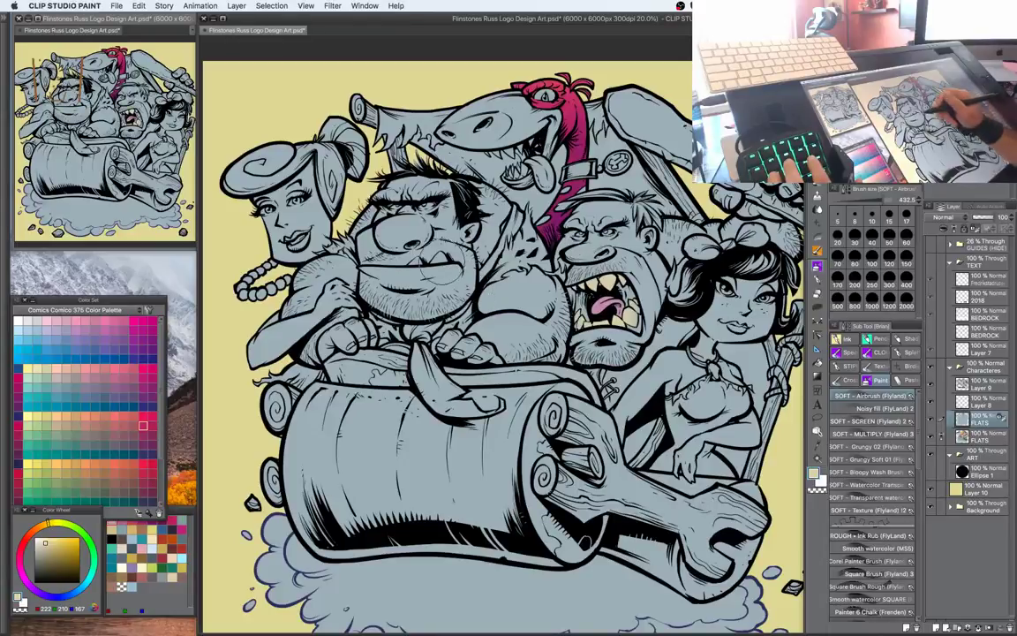
drag(438, 272, 394, 237)
drag(560, 244, 566, 255)
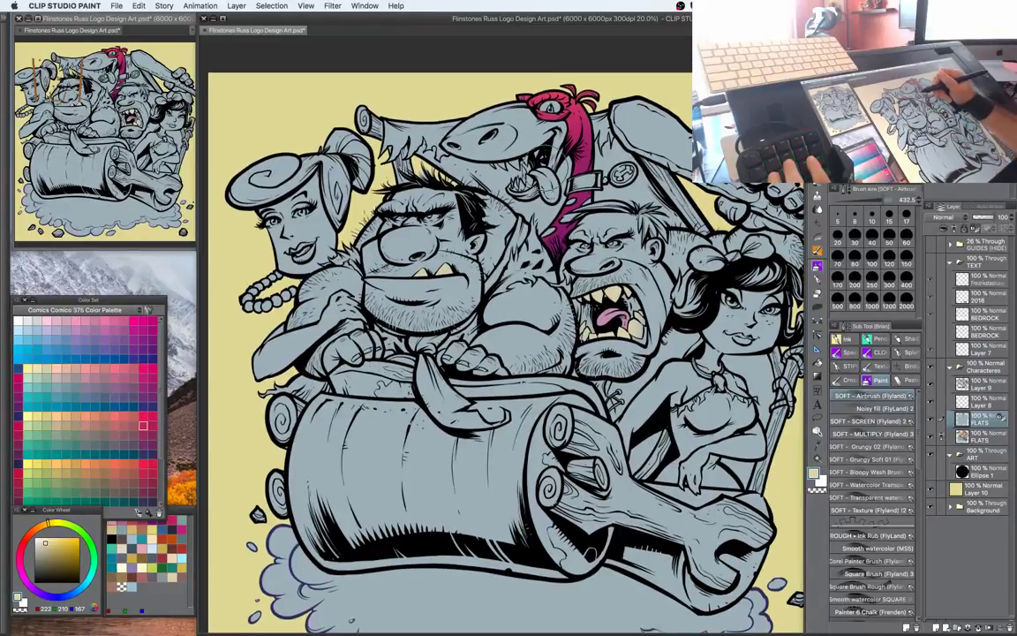
mouse_move(547, 166)
mouse_down()
mouse_move(510, 150)
mouse_move(511, 170)
mouse_up()
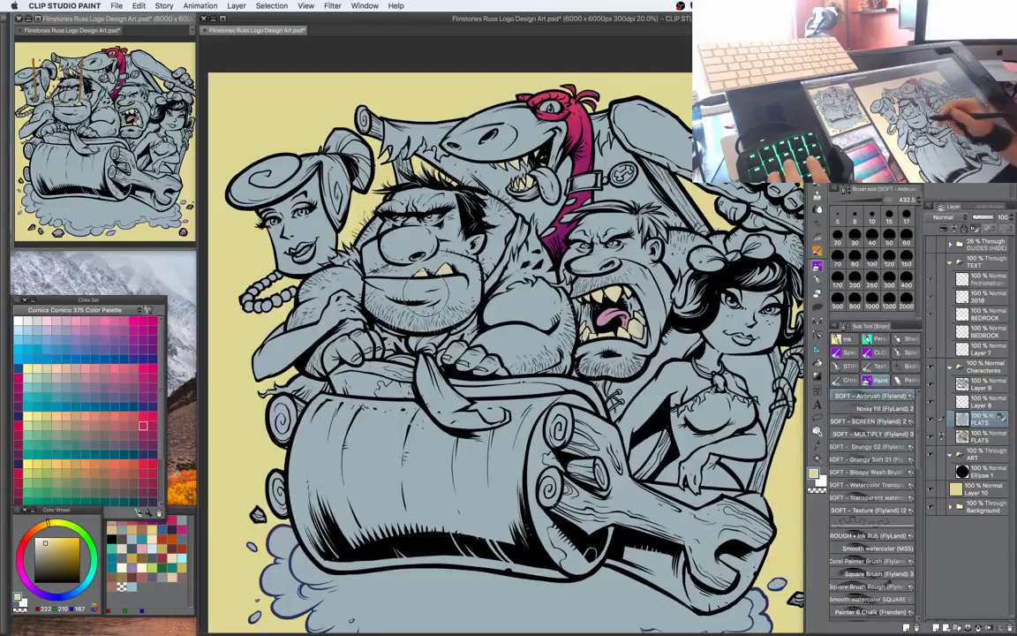
Lighten the colour to pale cream (RGB 255, 250, 213) and airbrush highlights onto the teeth
drag(729, 333, 702, 310)
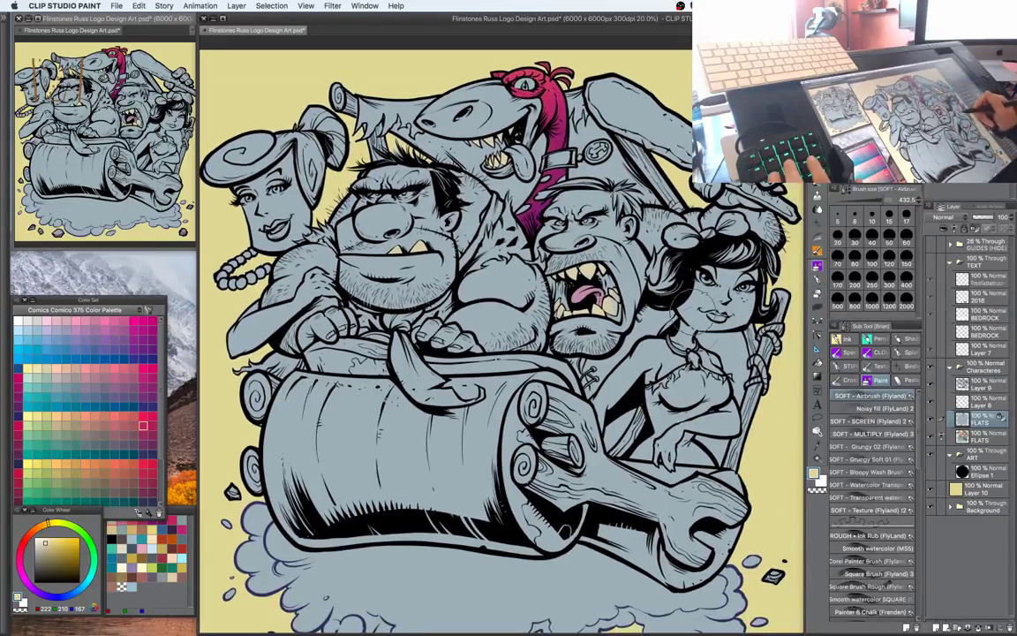
key(super+plus)
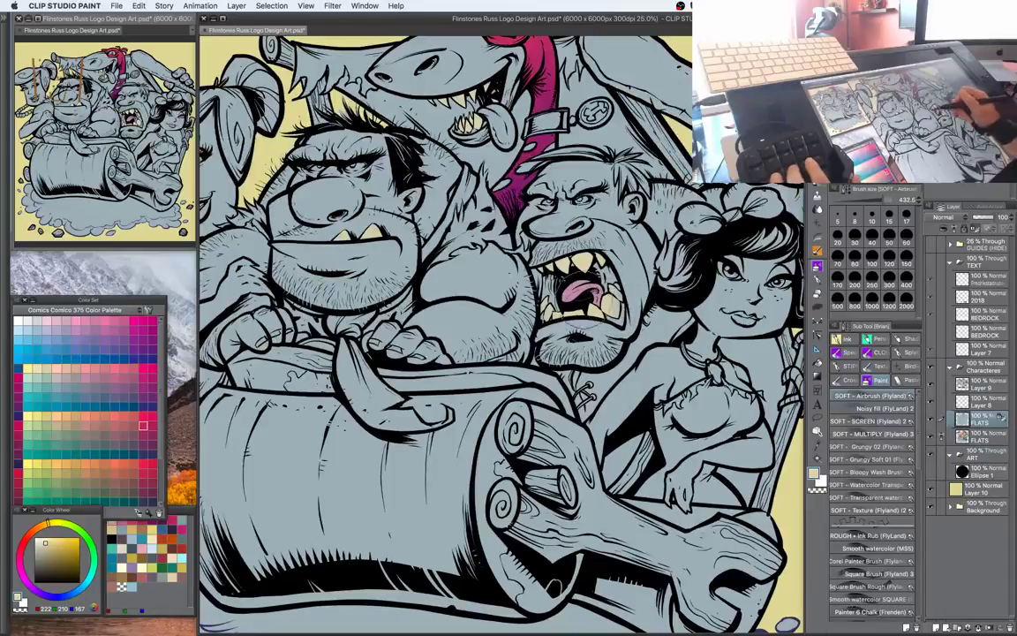
key(super+minus)
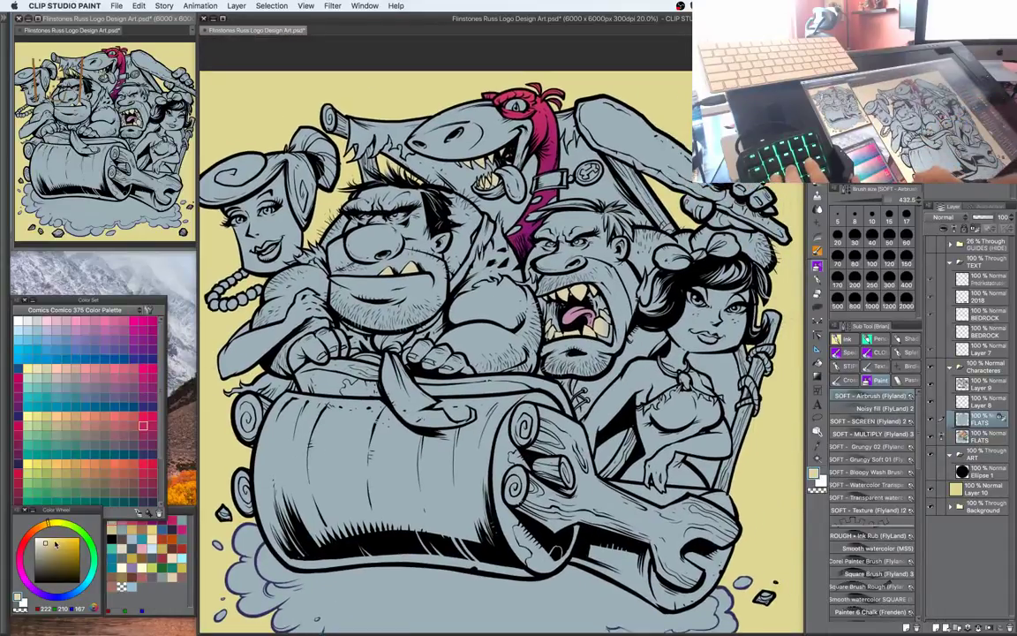
drag(56, 545, 49, 527)
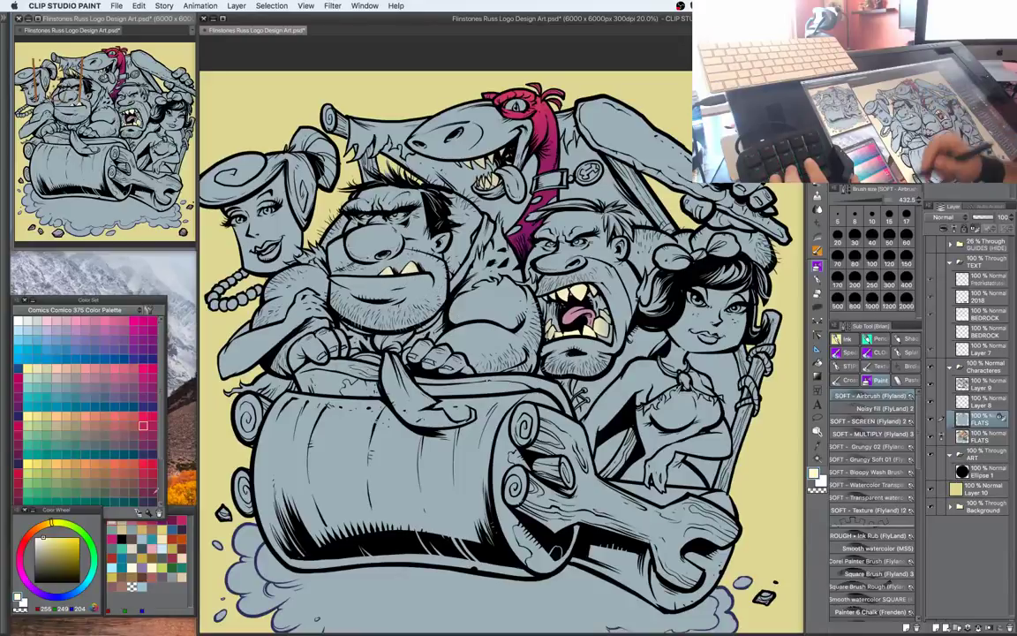
click(42, 537)
drag(434, 161, 450, 140)
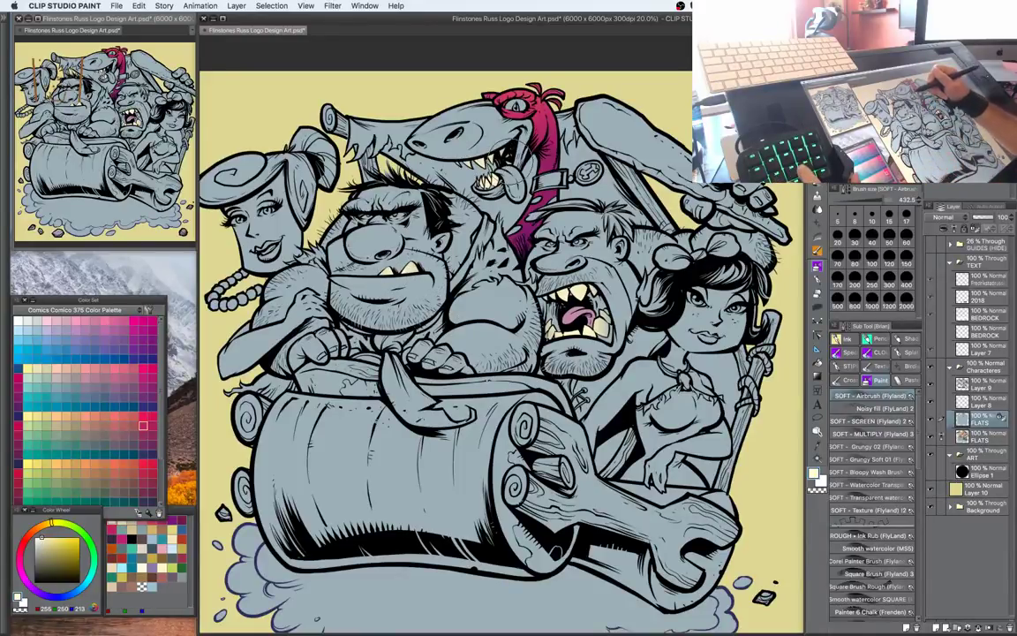
Auto-select the stone roller and set the painting colour to grey-green (RGB 99, 117, 115)
drag(638, 309, 661, 297)
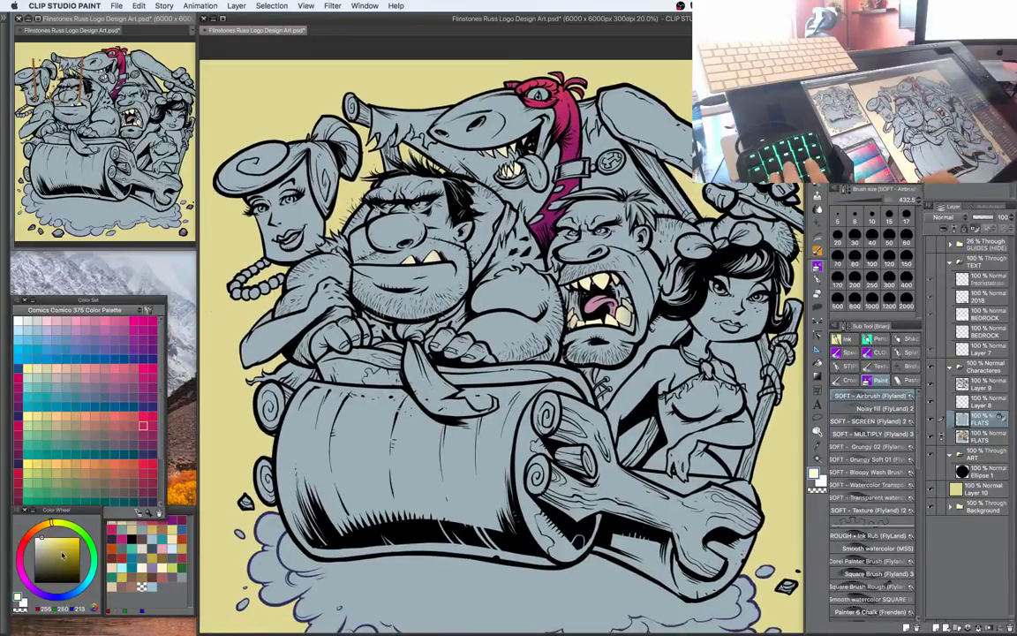
key(w)
click(72, 526)
click(46, 560)
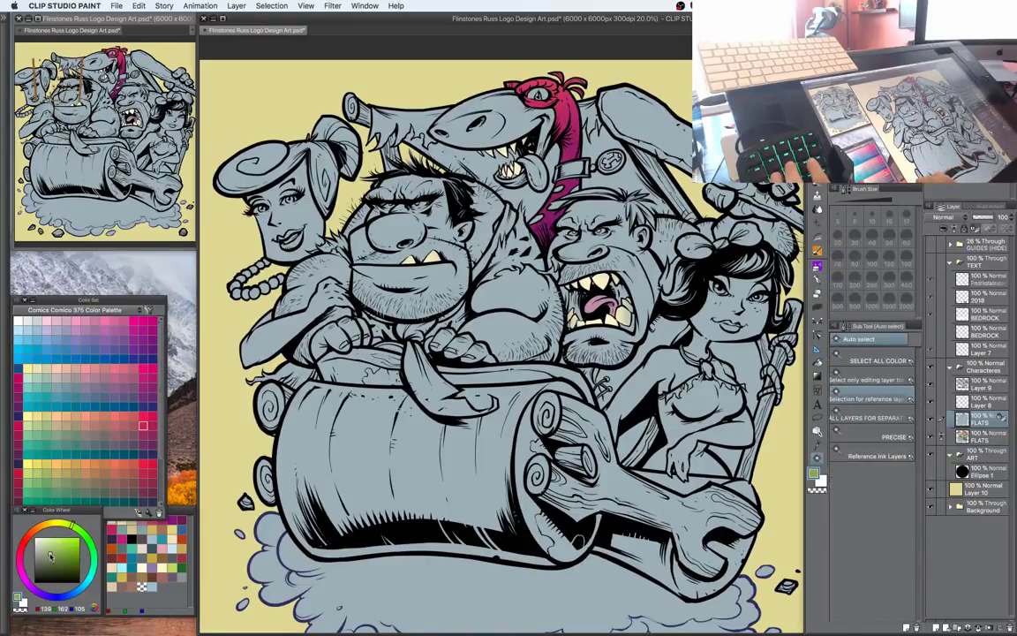
click(94, 574)
click(41, 561)
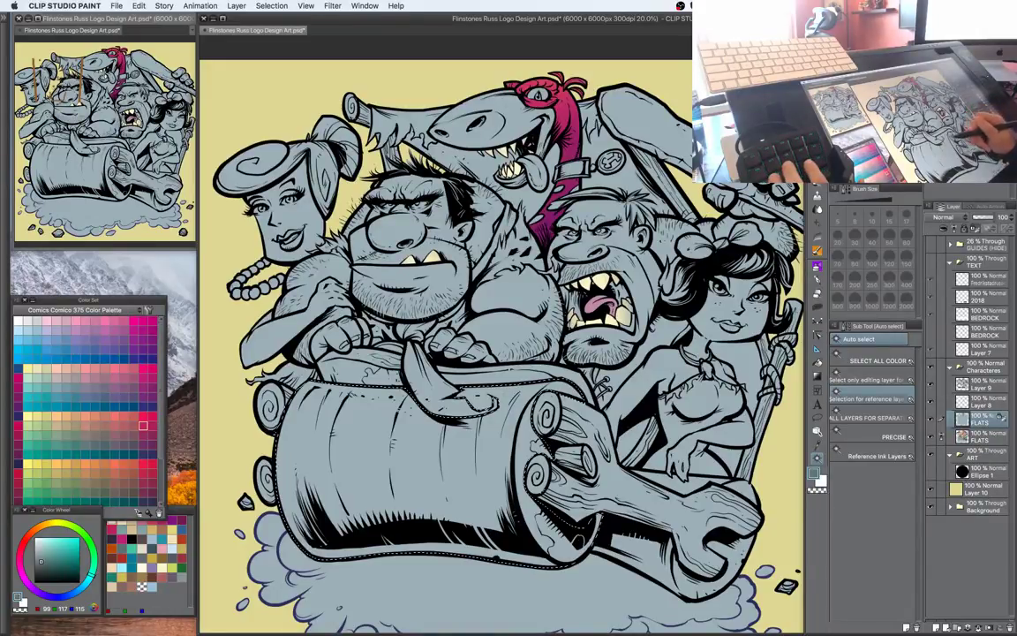
Cover the stone roller with the grey-green using the Grunge Overlay texture brush
key(b)
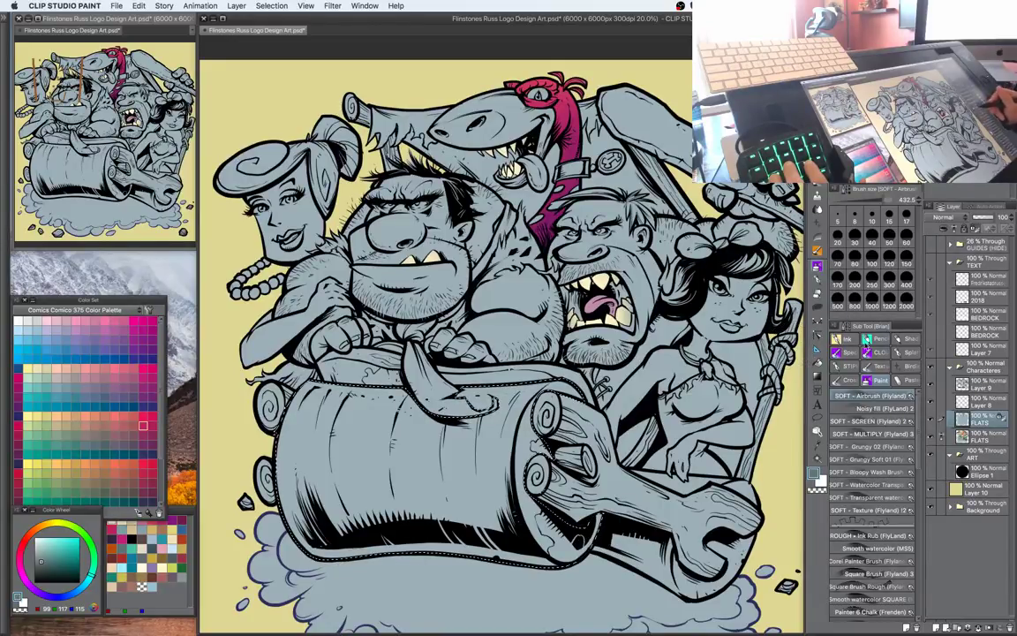
click(875, 364)
drag(917, 401, 917, 424)
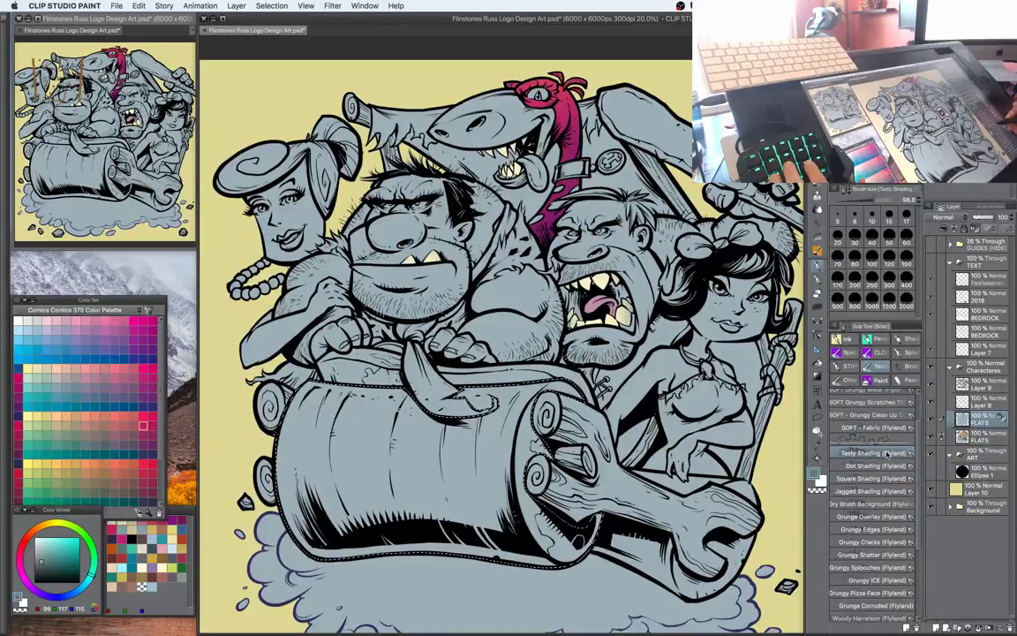
click(872, 516)
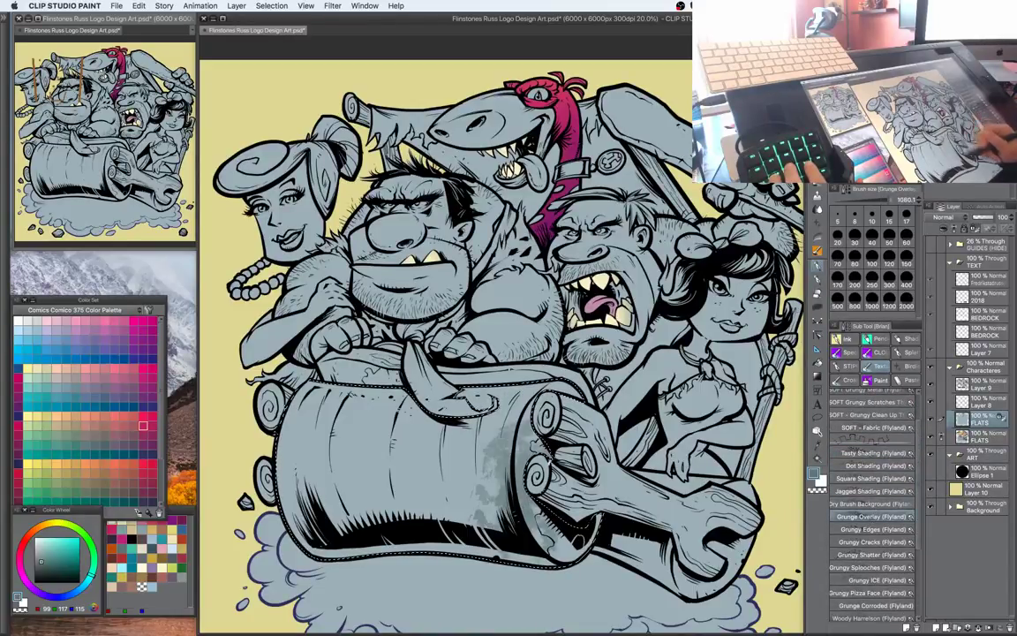
mouse_move(433, 422)
mouse_down()
mouse_move(414, 446)
mouse_move(344, 437)
mouse_move(309, 452)
mouse_move(287, 380)
mouse_up()
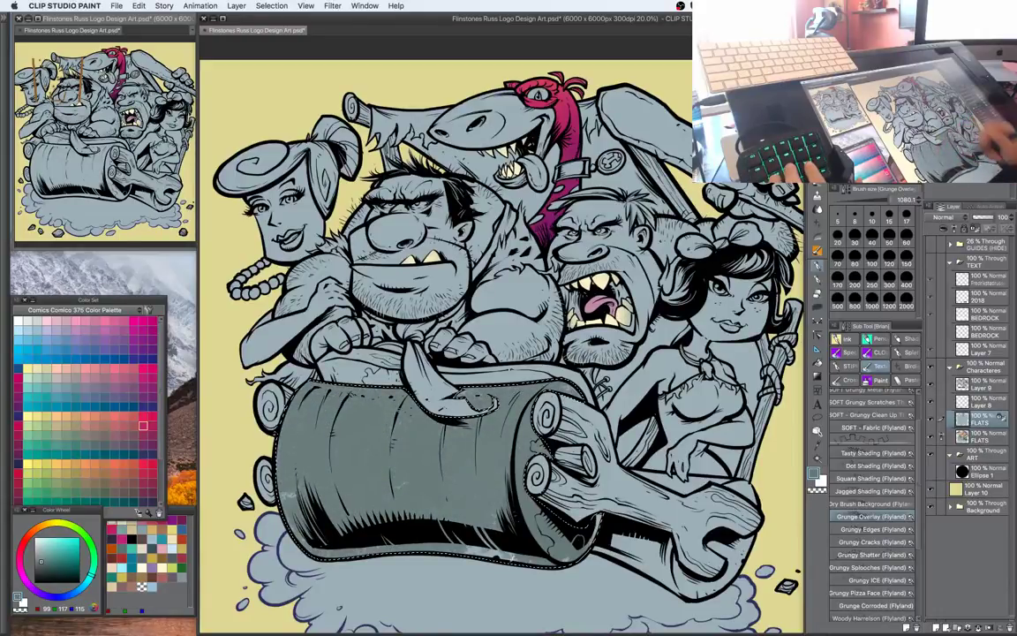
drag(433, 490, 536, 476)
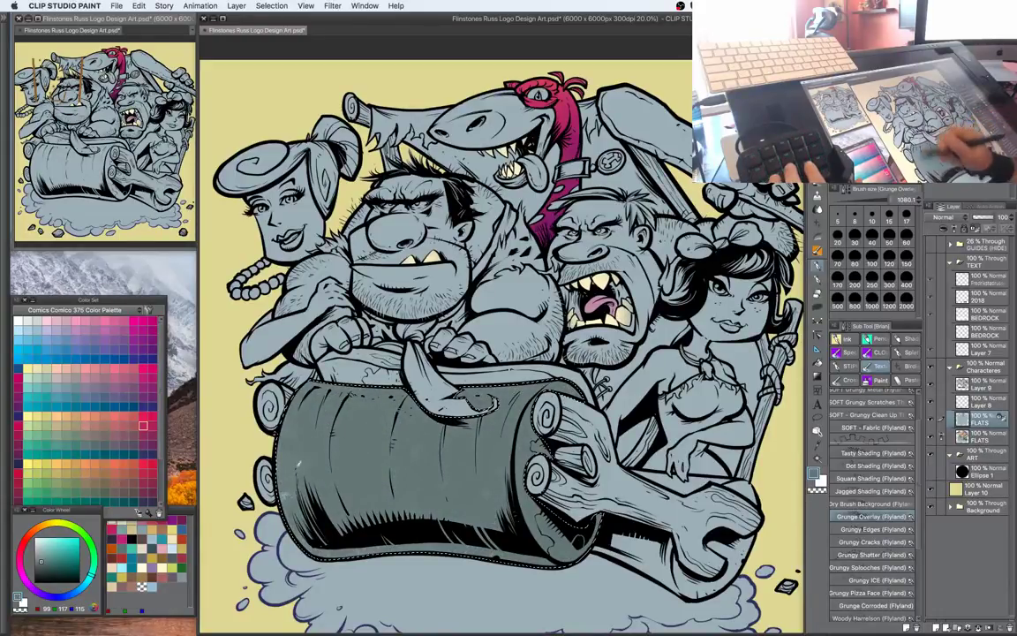
Darken the colour to slate grey (RGB 70, 81, 84) and brush grunge shading along the roller's lower half
drag(567, 377, 580, 320)
drag(43, 562, 41, 568)
click(85, 585)
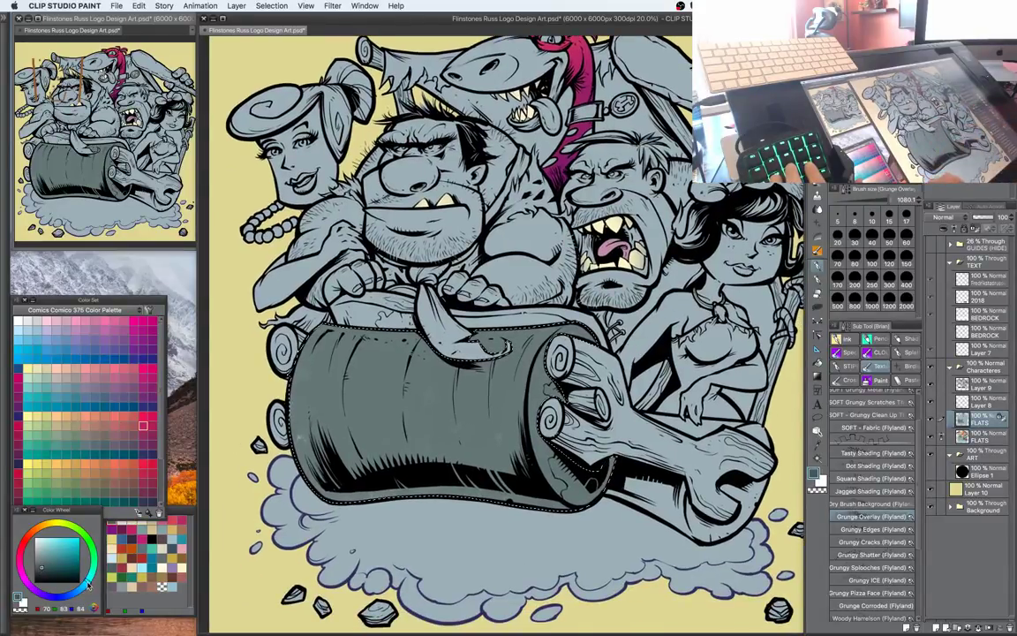
drag(446, 465, 491, 482)
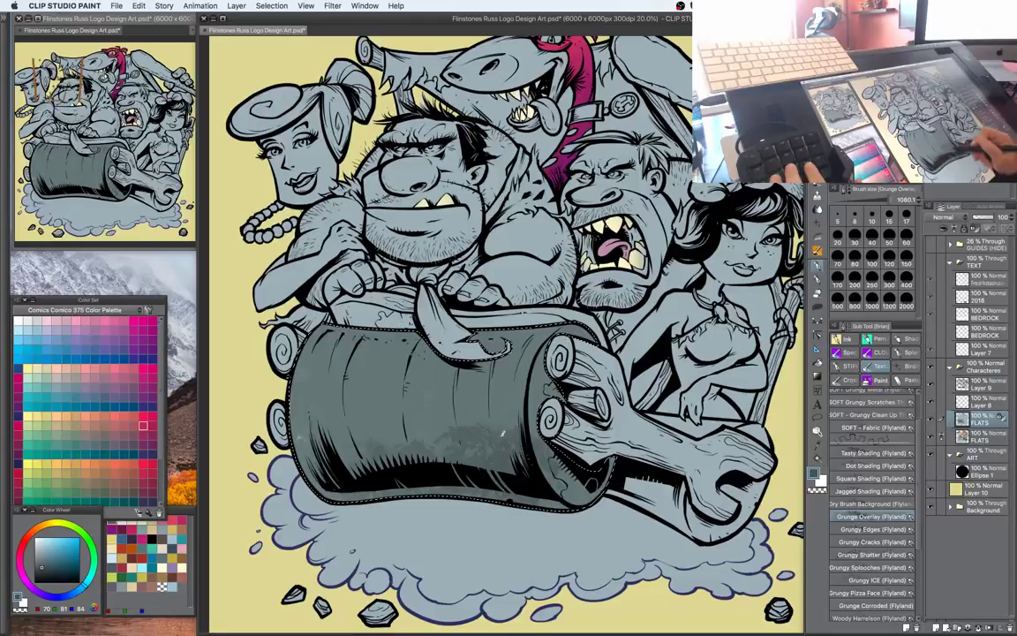
mouse_move(513, 437)
mouse_down()
mouse_move(410, 388)
mouse_move(269, 417)
mouse_up()
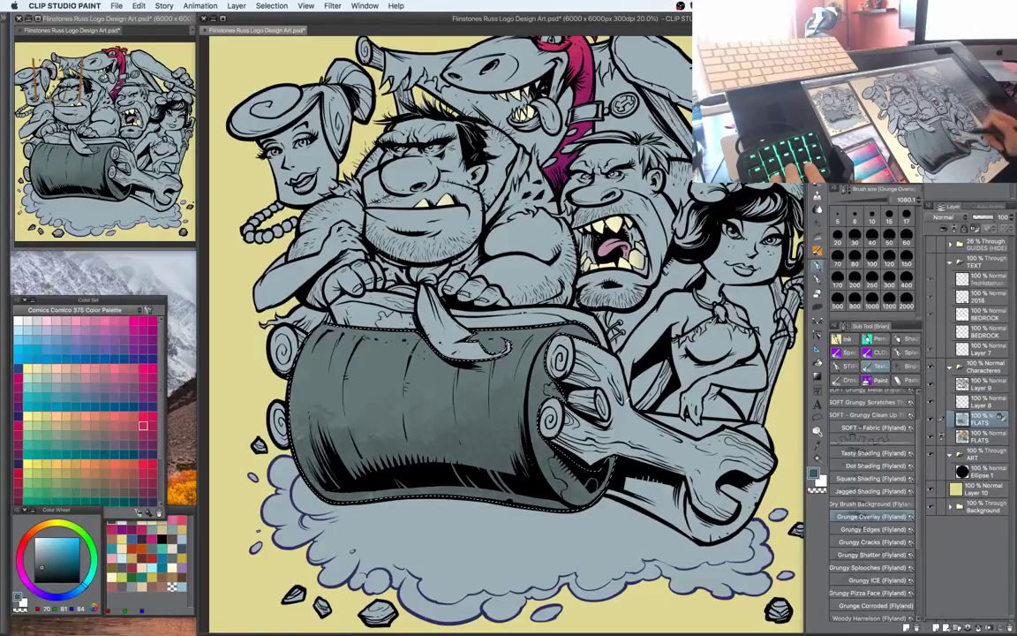
Sample the roller's grey-green and the background yellow (RGB 222, 215, 146), and brush a yellowish grunge highlight along the roller's upper edge
drag(608, 359, 587, 386)
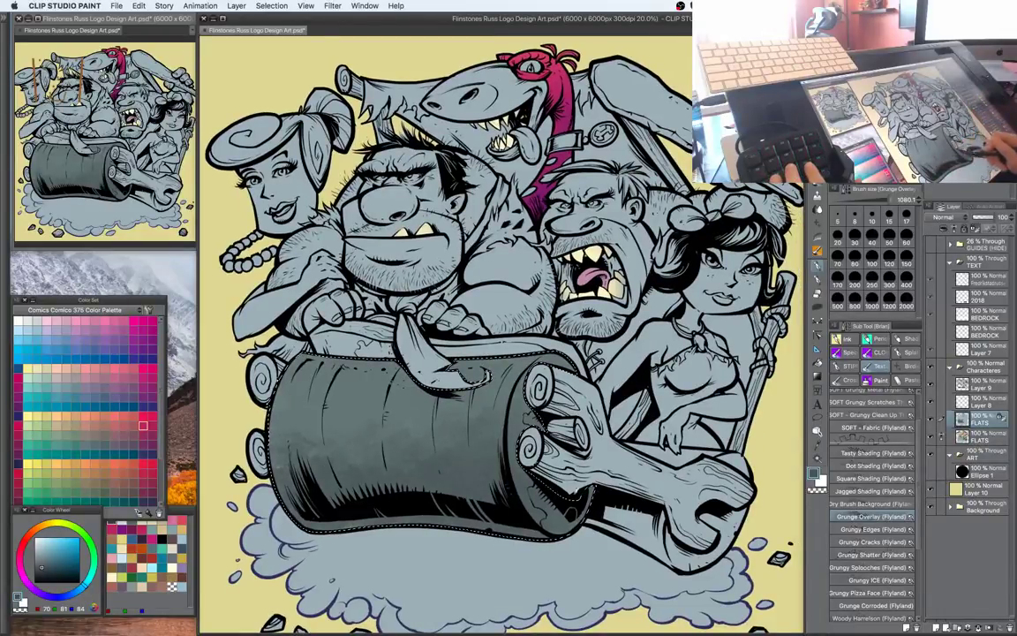
drag(565, 371, 548, 348)
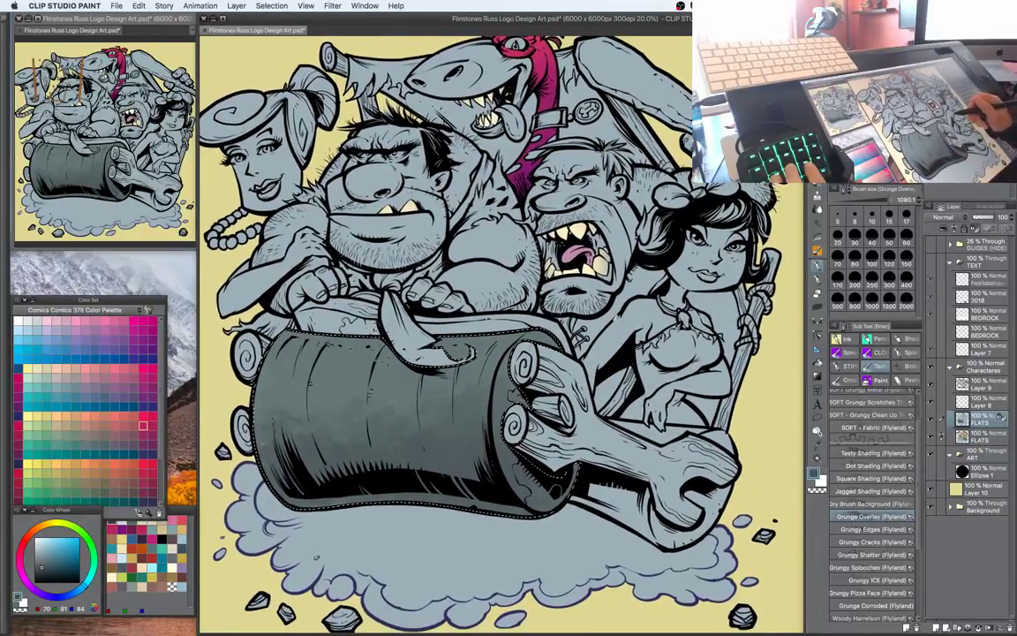
alt+click(473, 384)
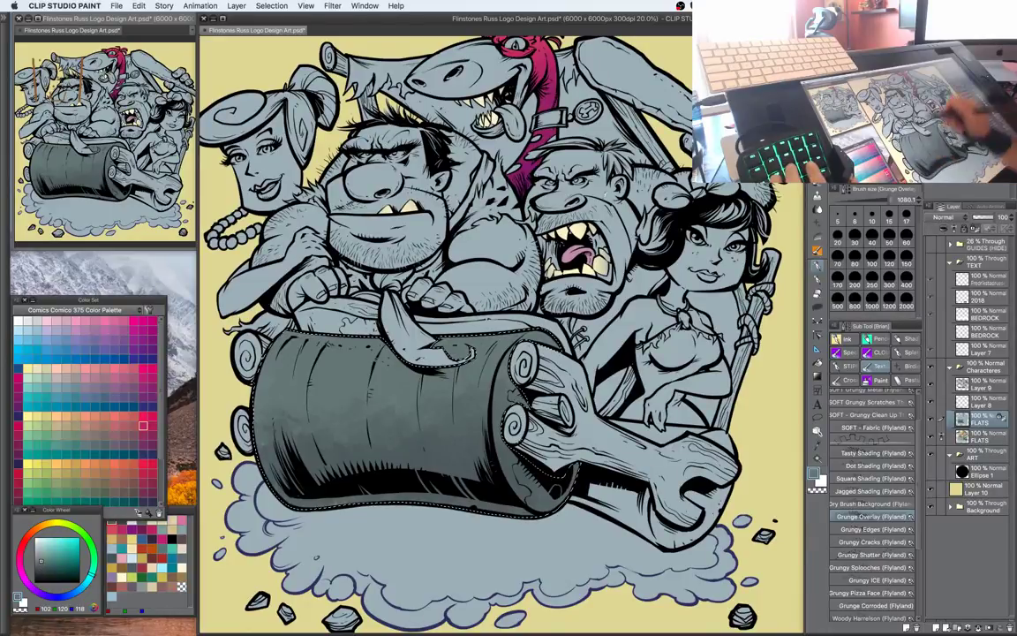
alt+click(784, 204)
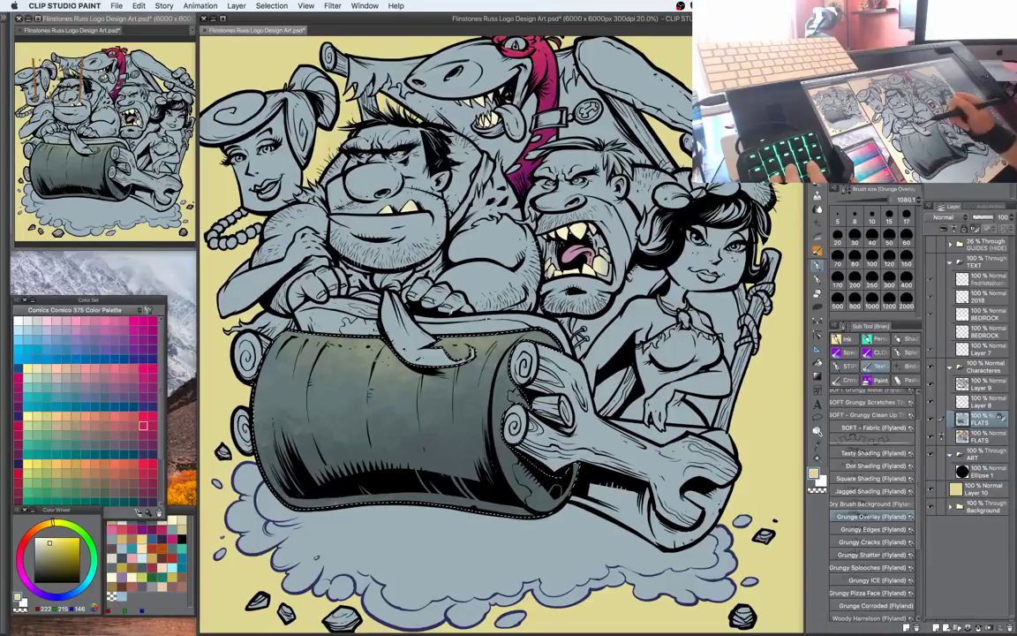
drag(512, 353, 576, 340)
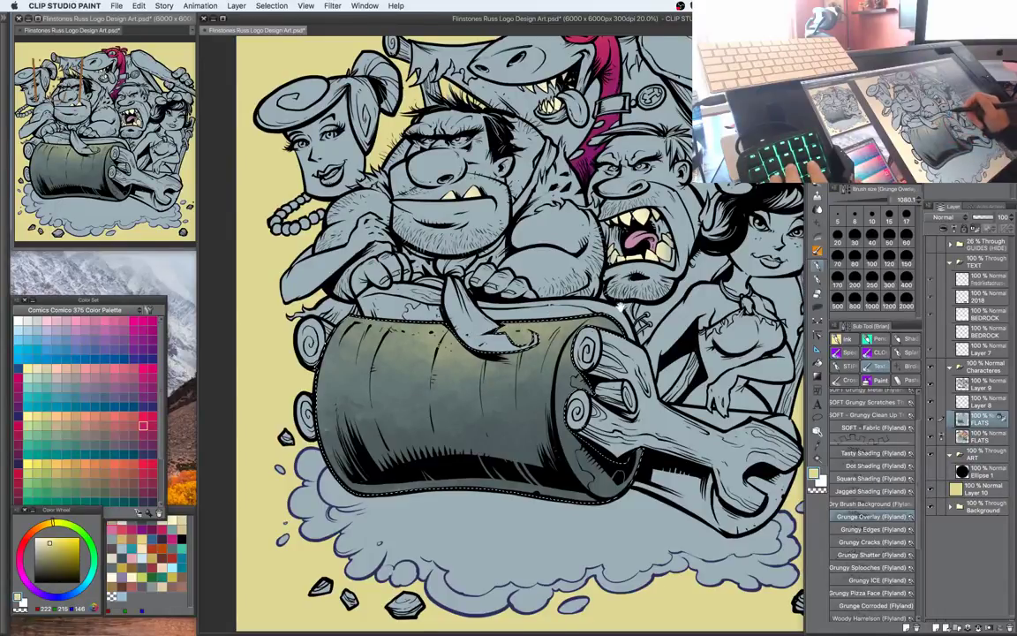
Auto-select the big man's tie and return to the Grunge Overlay brush
drag(448, 347, 419, 373)
key(w)
click(448, 341)
key(b)
drag(619, 148, 615, 188)
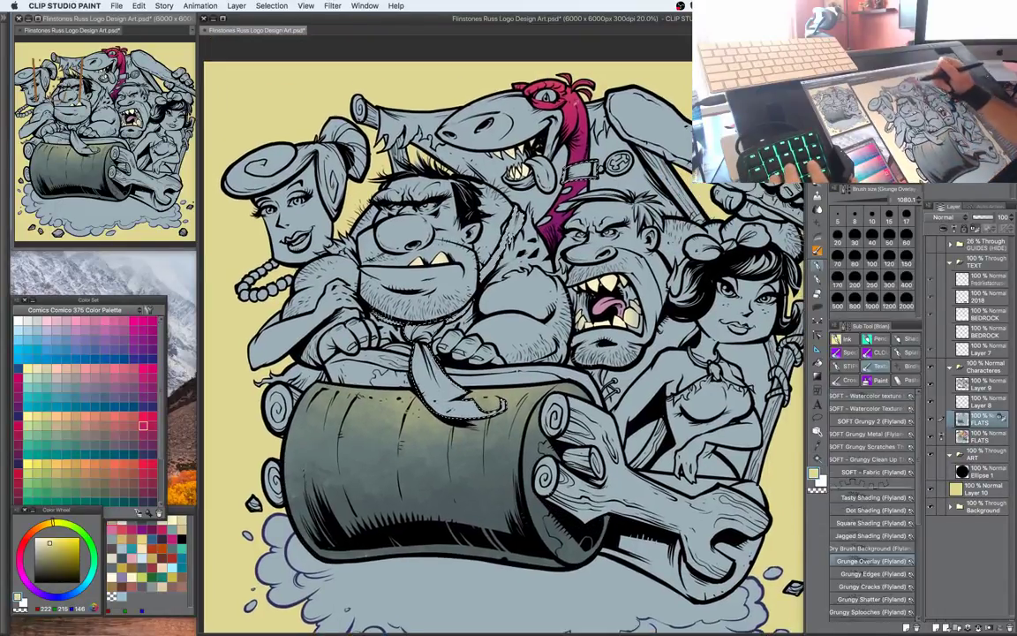
Try painting the big man's tie in dark reddish brown (RGB 60, 32, 28)
alt+click(560, 209)
click(26, 536)
click(58, 572)
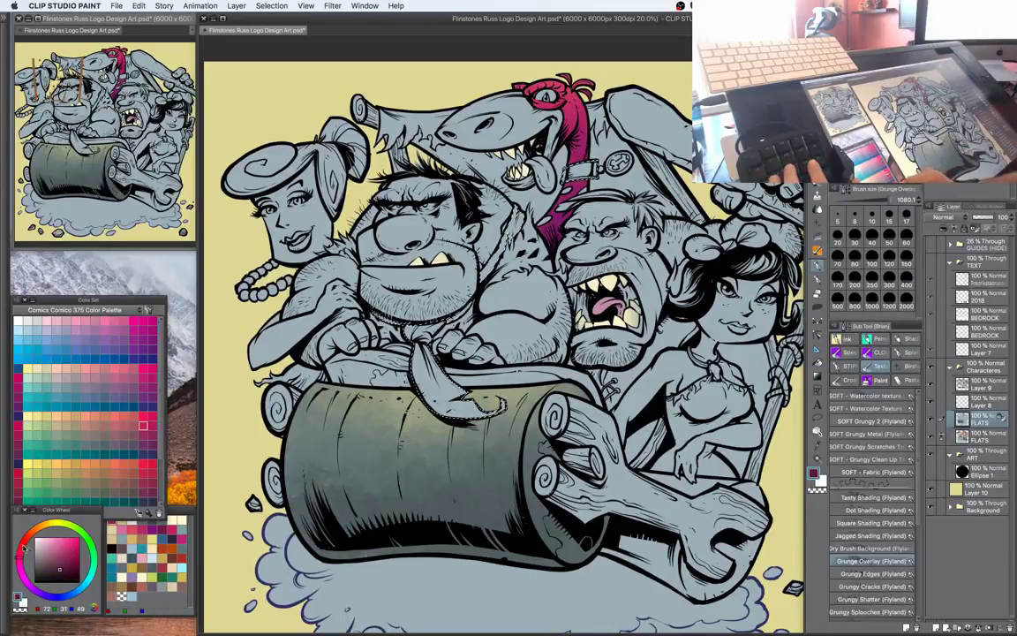
mouse_move(433, 344)
mouse_down()
mouse_move(460, 395)
mouse_move(445, 402)
mouse_move(496, 410)
mouse_up()
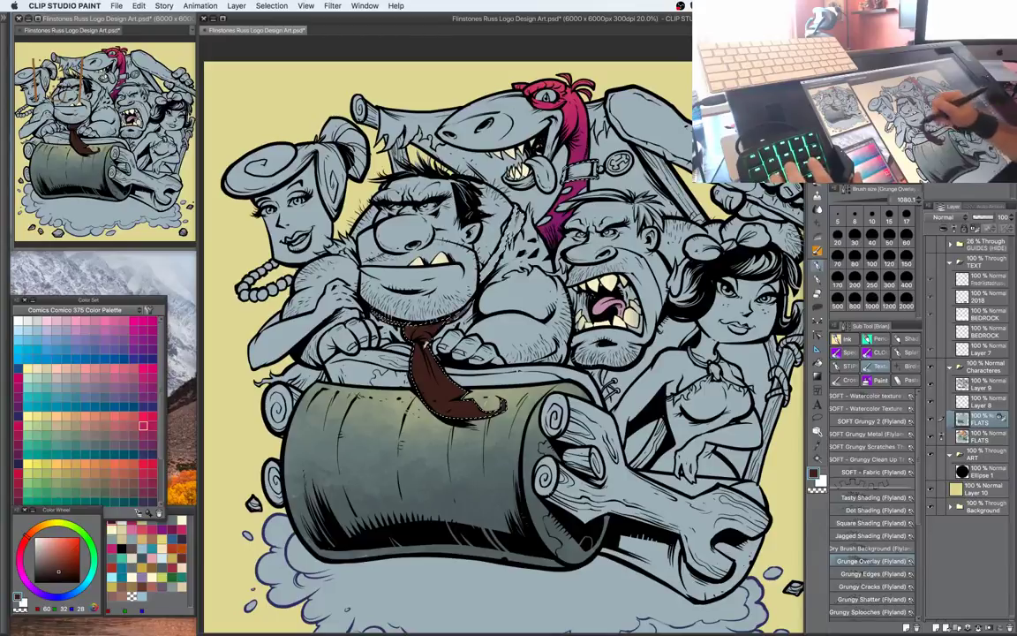
Undo the dark brown paint on the big man's tie
key(super+d)
mouse_move(413, 285)
mouse_down()
mouse_move(461, 196)
mouse_move(458, 216)
mouse_up()
key(super+z)
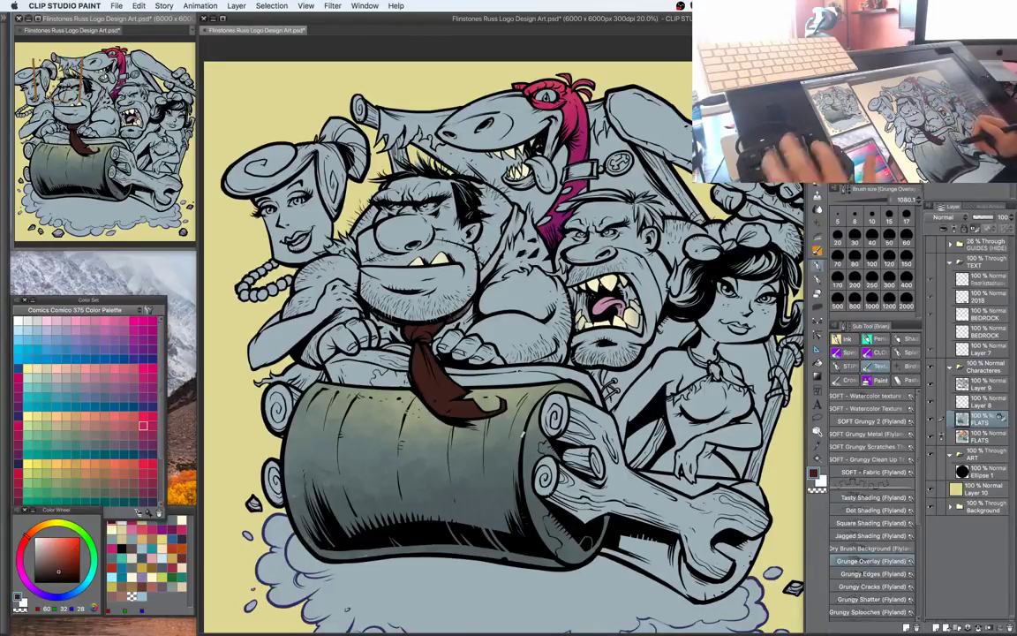
key(super+z)
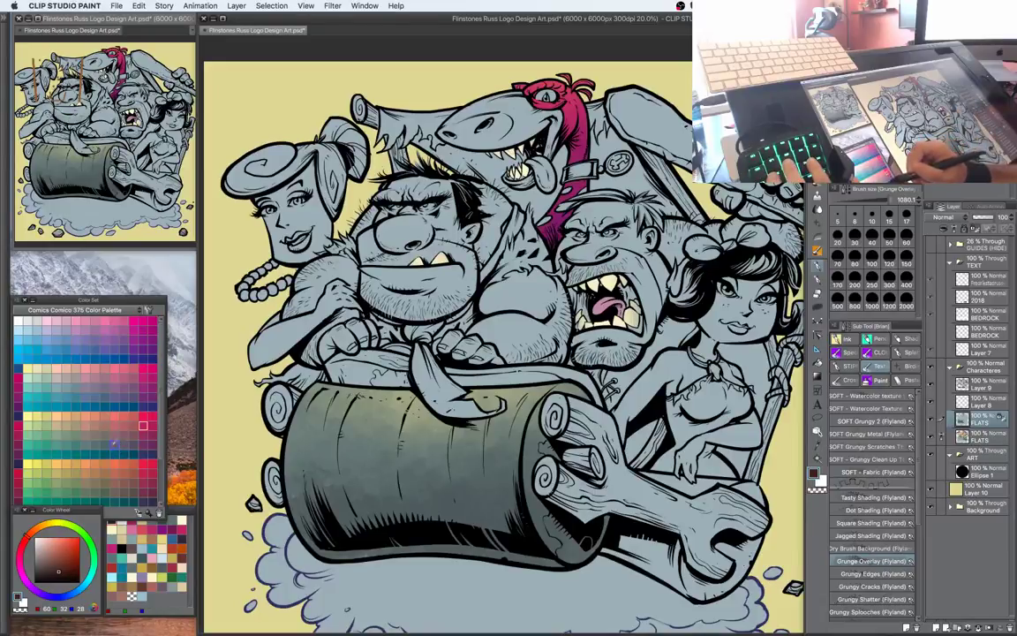
Pick a dark blue, adjust it to RGB 36, 88, 117 and paint the big man's tie with it
click(104, 406)
click(66, 565)
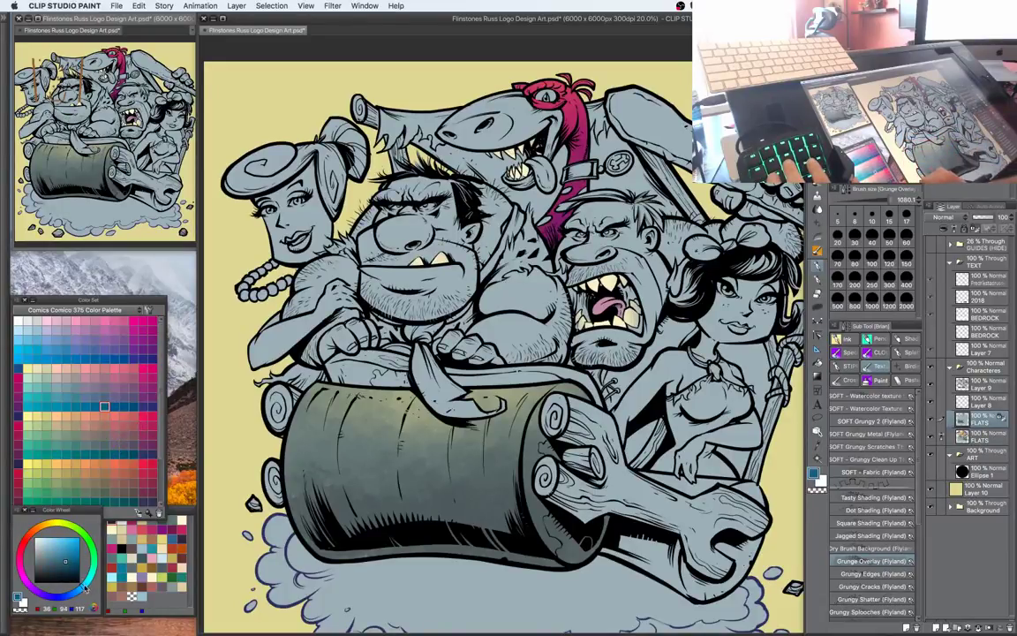
drag(86, 588, 83, 591)
mouse_move(425, 321)
mouse_down()
mouse_move(475, 406)
mouse_move(415, 333)
mouse_up()
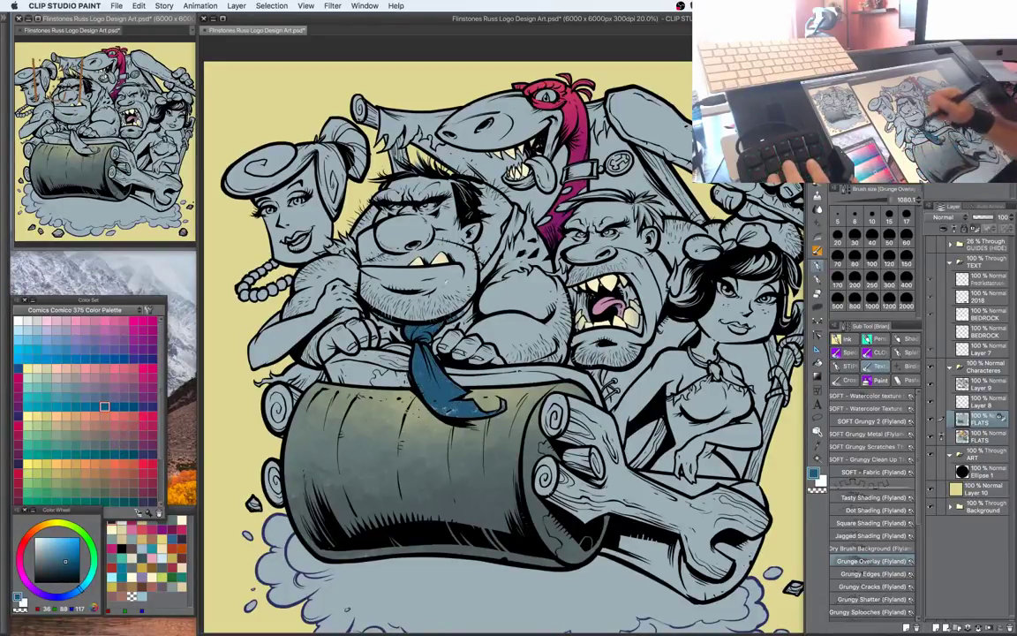
Extend the dark blue to the tie's shoulder strap and layer teal (RGB 13, 136, 153) and turquoise (RGB 0, 207, 198) highlights over the tie
drag(470, 188, 440, 244)
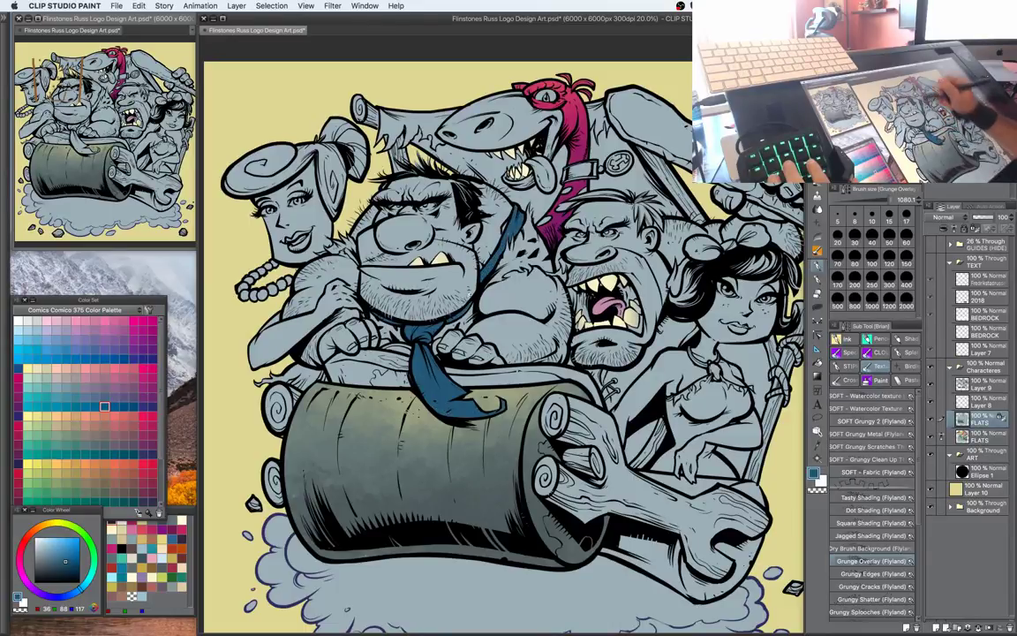
drag(70, 559, 87, 583)
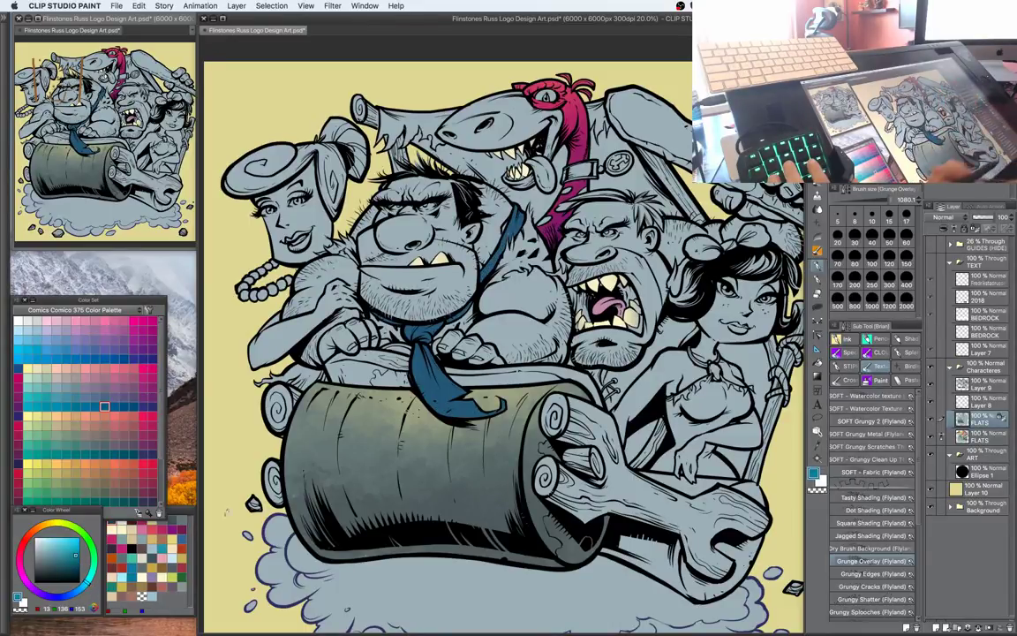
drag(427, 361, 430, 369)
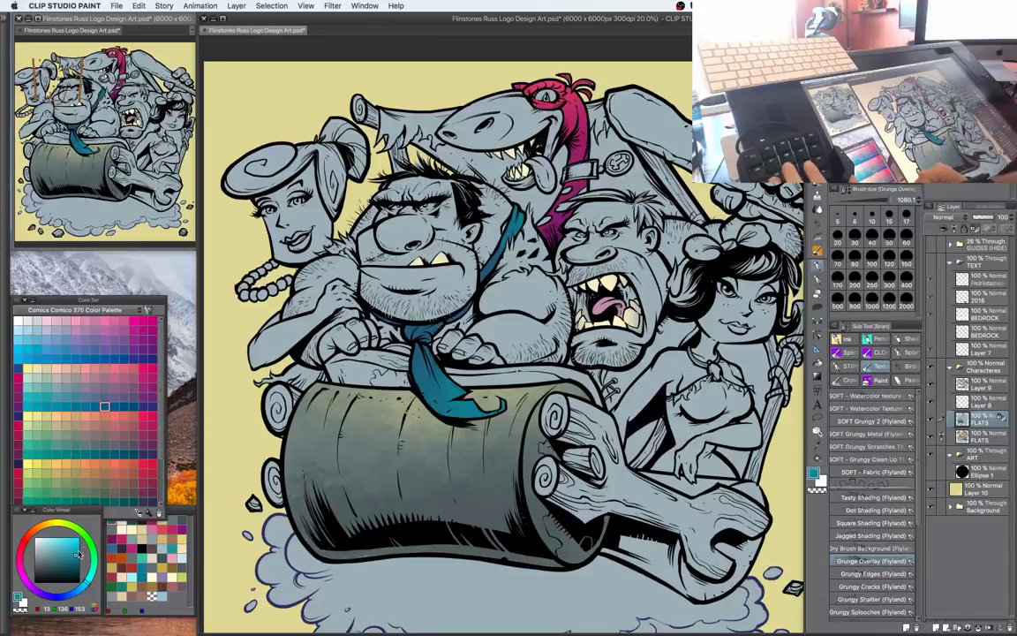
click(77, 547)
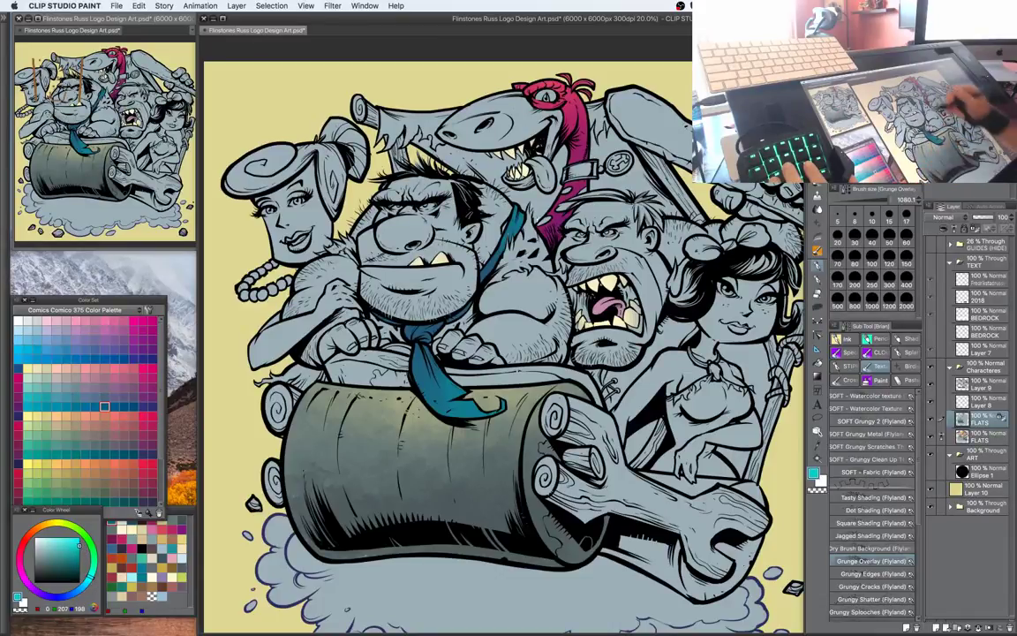
drag(519, 216, 502, 251)
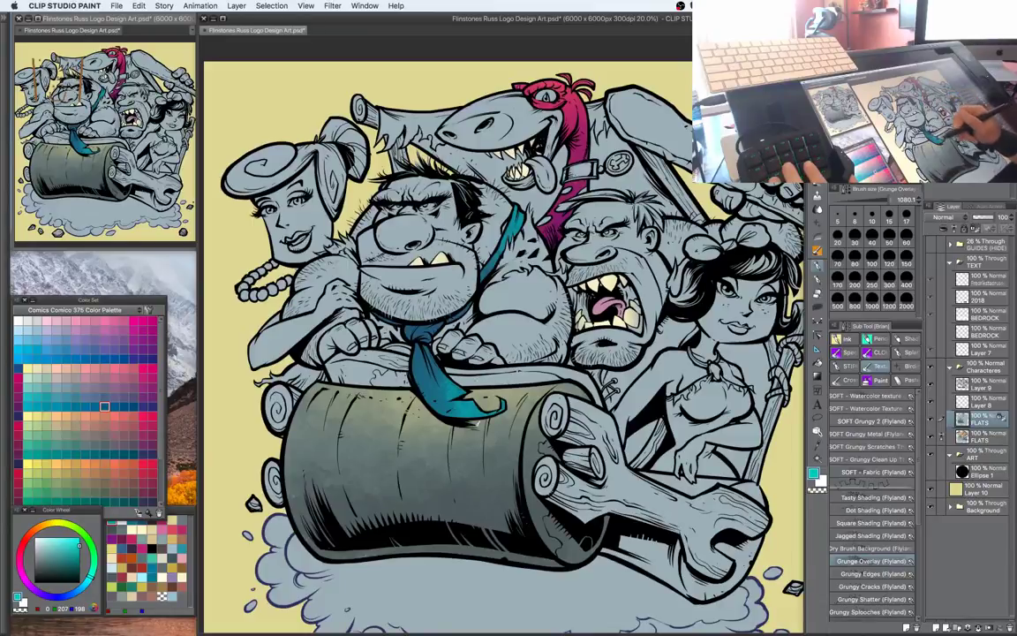
Auto-select the raised wooden club and return to the Grunge Overlay brush
drag(584, 355, 562, 377)
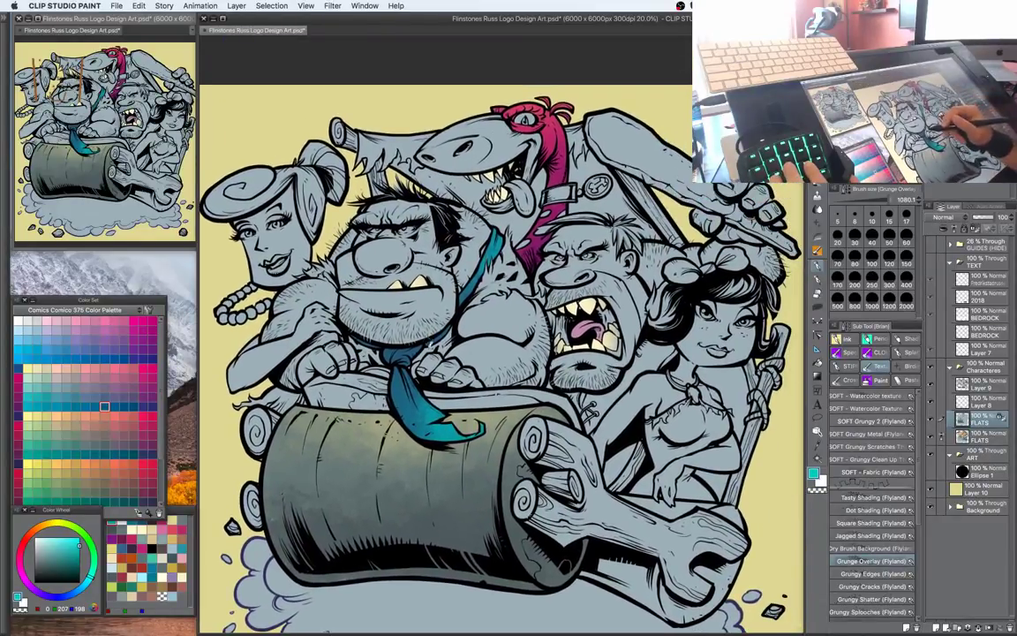
drag(587, 301, 586, 306)
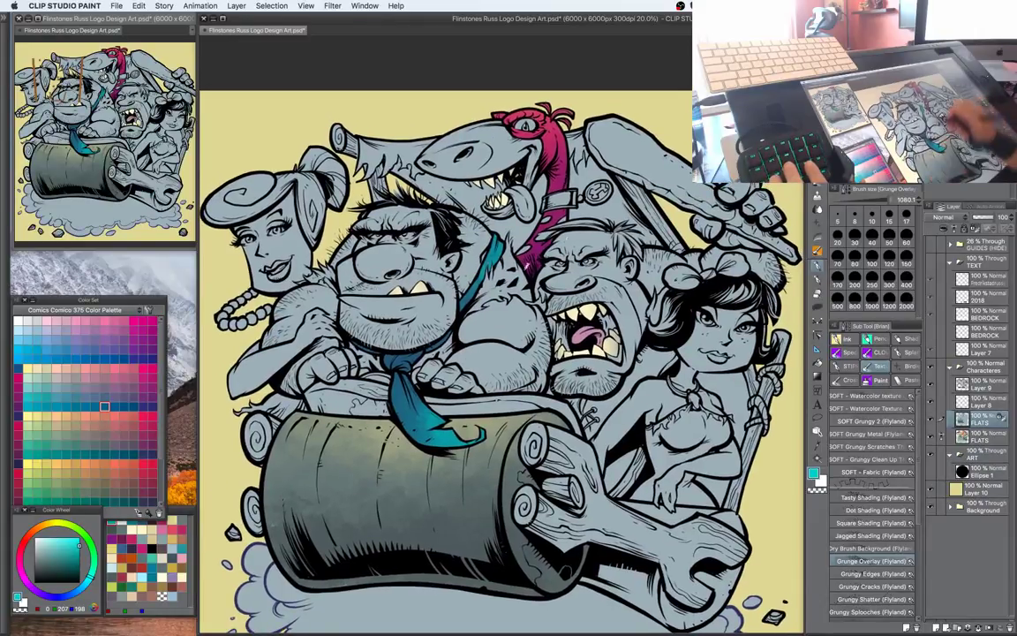
key(w)
key(b)
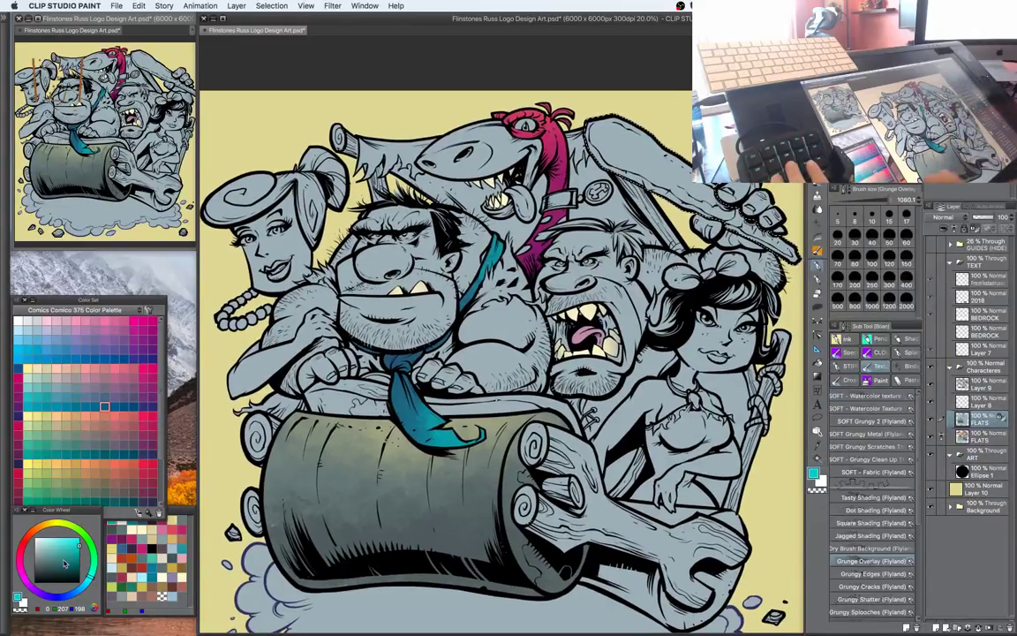
Paint the whole club in dark reddish brown (RGB 99, 69, 66) and clear the selection
mouse_move(45, 527)
mouse_down()
mouse_move(22, 543)
mouse_move(50, 569)
mouse_move(25, 537)
mouse_up()
click(54, 564)
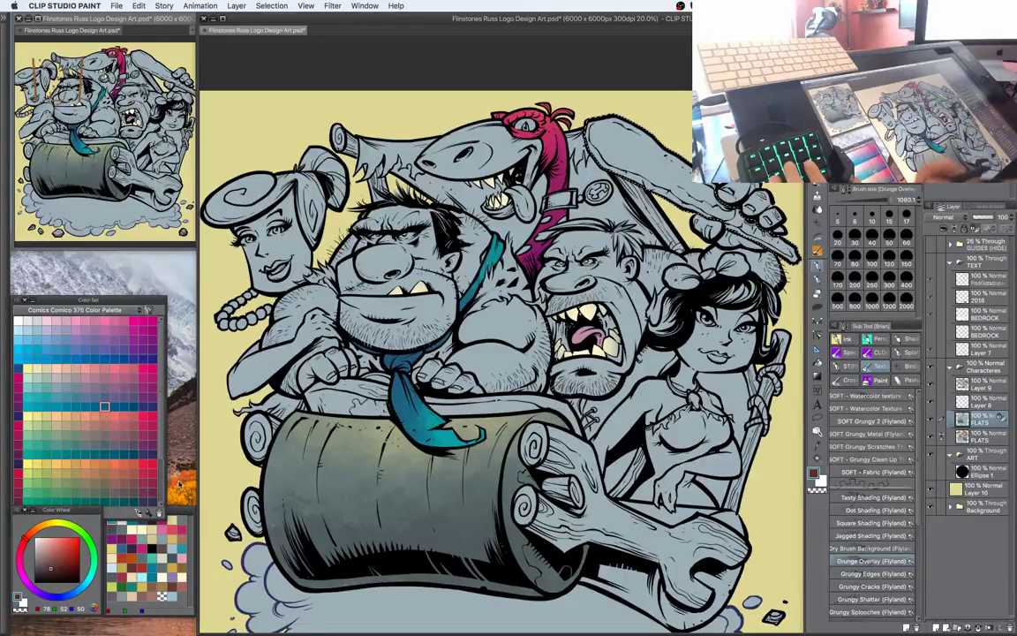
click(51, 562)
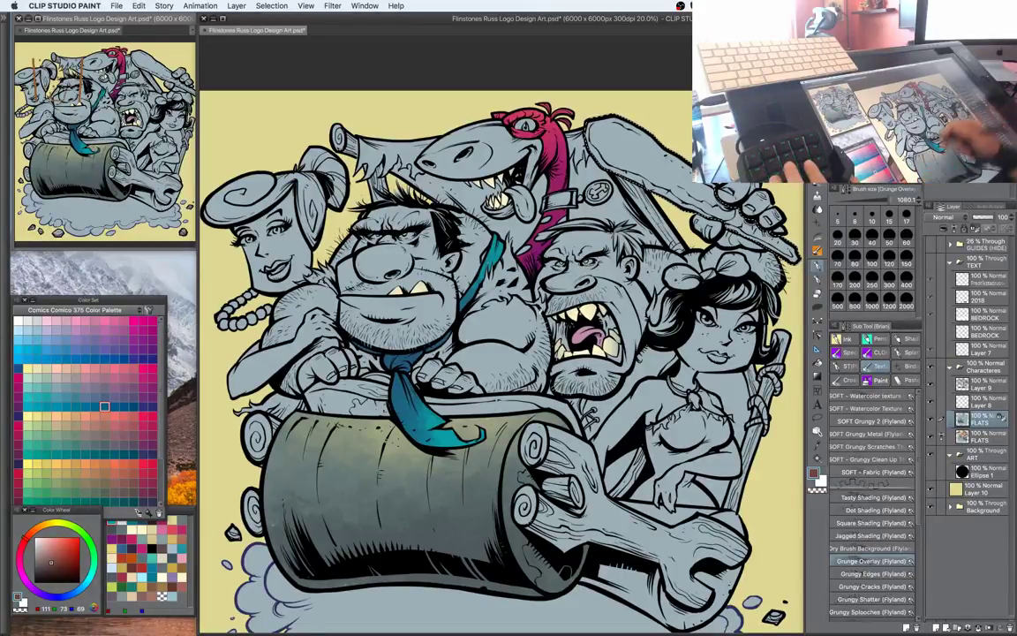
click(48, 565)
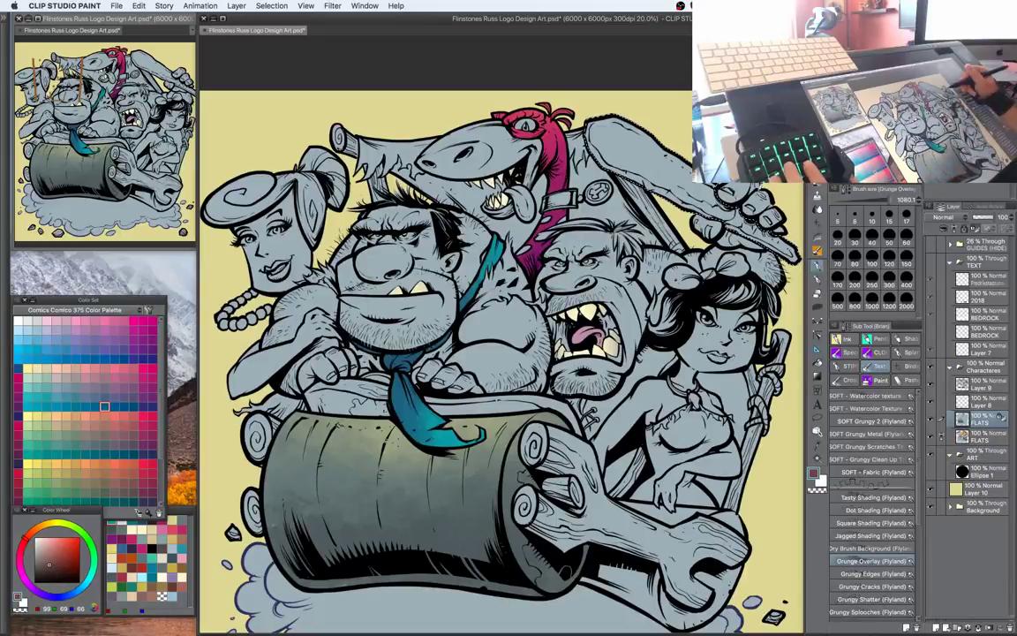
drag(792, 256, 777, 245)
mouse_move(689, 217)
mouse_down()
mouse_move(631, 185)
mouse_move(561, 122)
mouse_move(535, 115)
mouse_up()
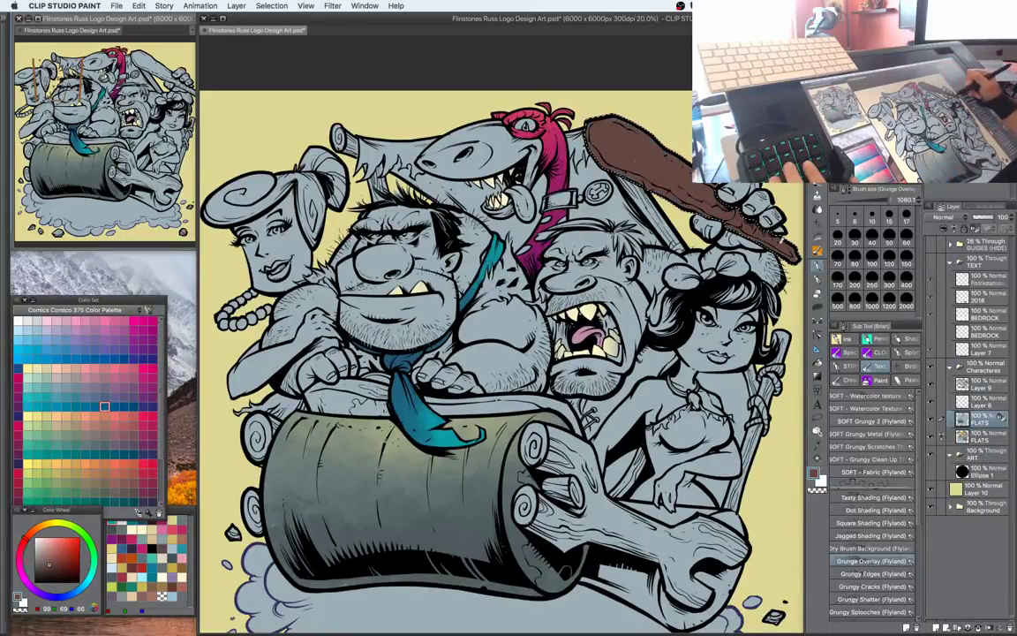
drag(619, 265, 585, 284)
key(super+d)
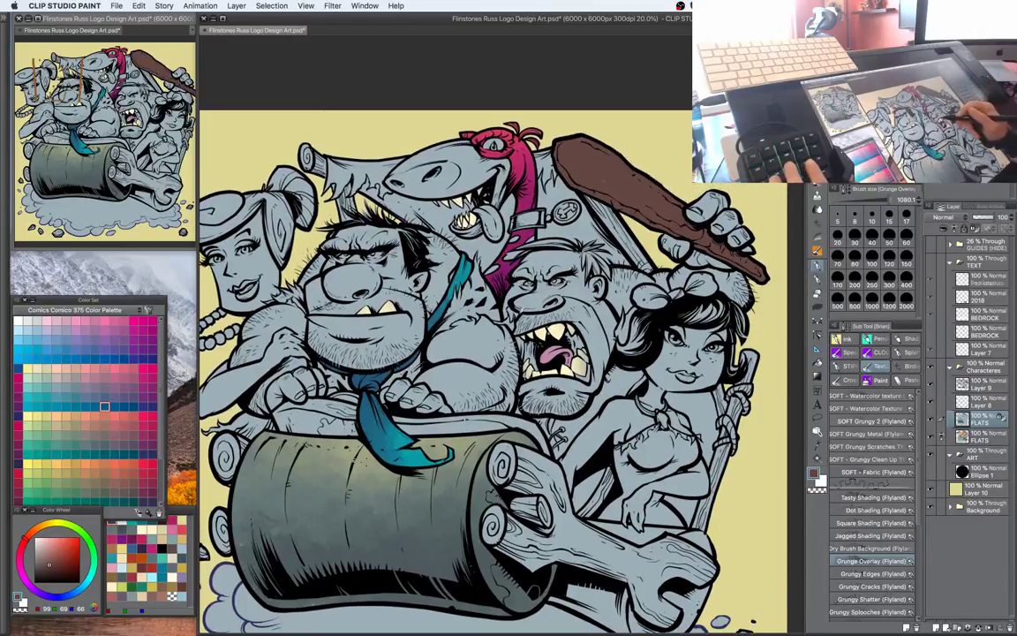
Add a lighter reddish brown (RGB 150, 99, 78) texture to the thick end of the club
click(55, 555)
click(31, 532)
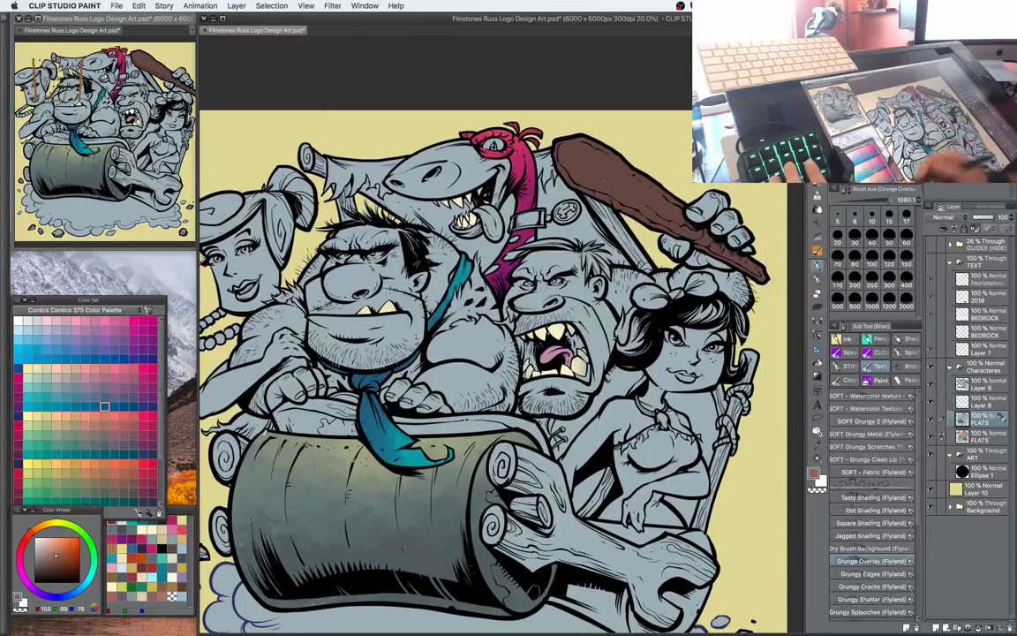
drag(611, 165, 636, 152)
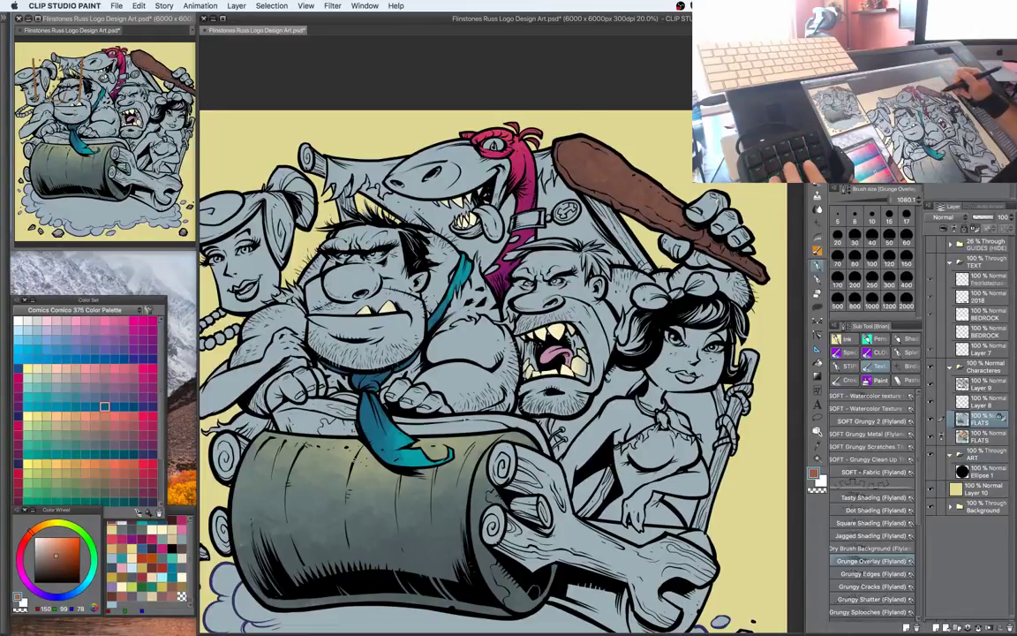
Mix a warm orange-brown (RGB 189, 131, 69) and brush it along the club's upper side
click(63, 549)
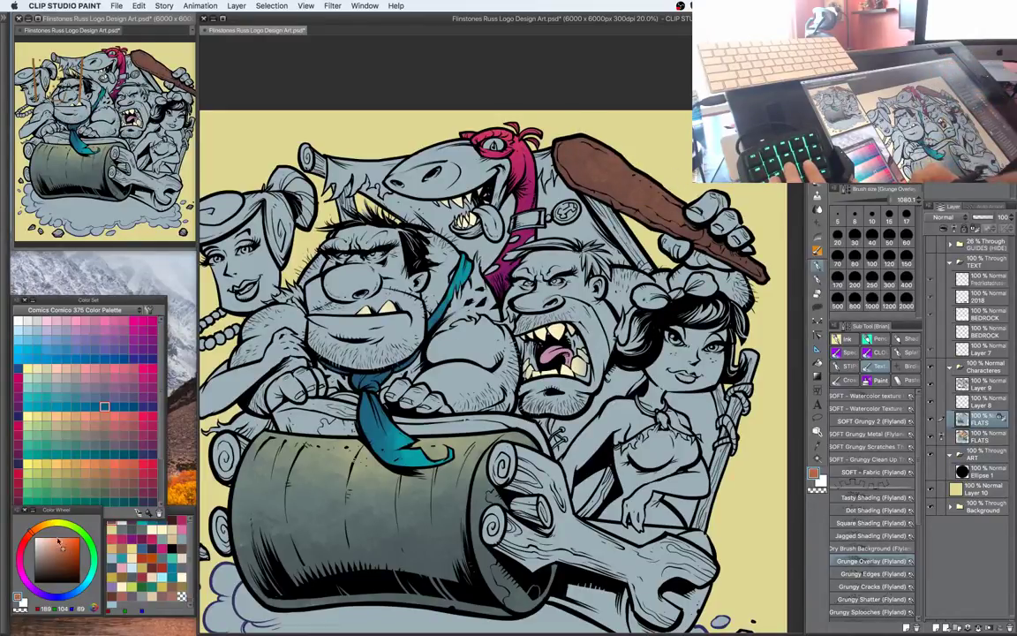
click(36, 527)
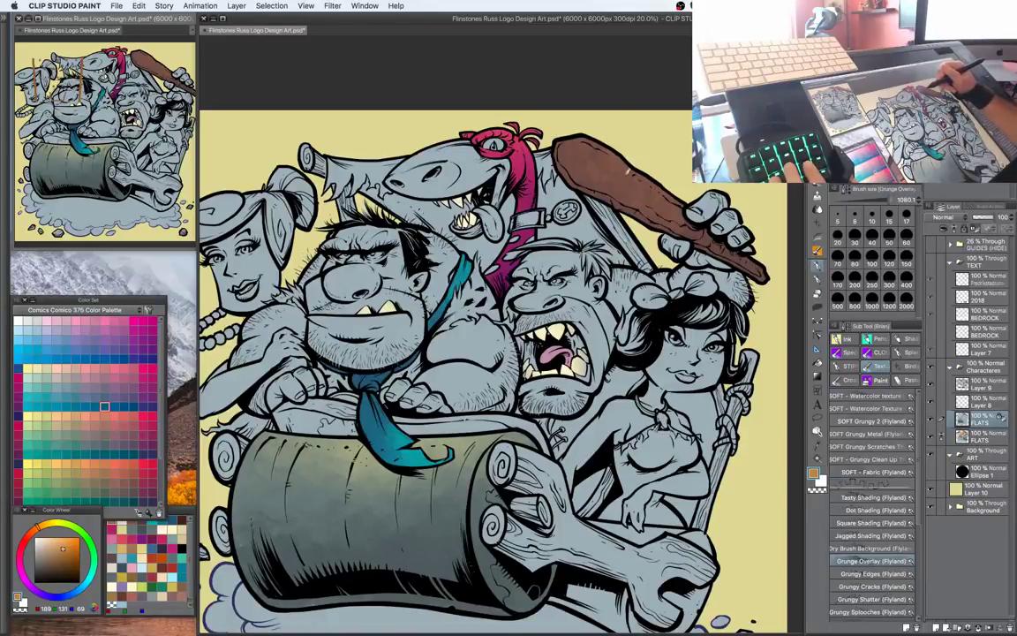
drag(597, 138, 633, 163)
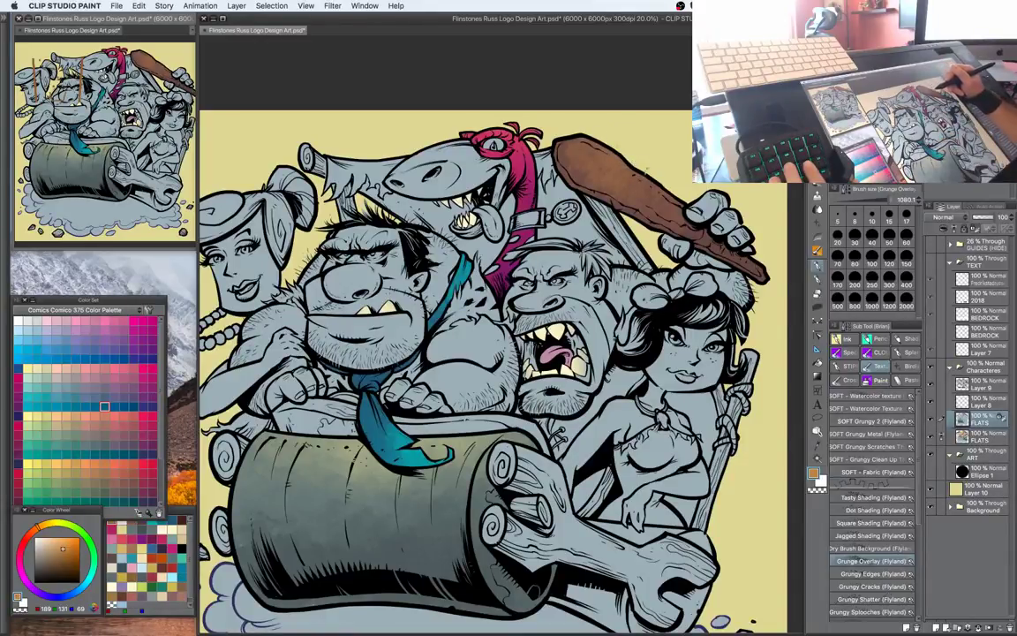
Brush golden yellow (RGB 237, 191, 75) highlights over the club's thick end and along its shaft
drag(730, 315, 741, 288)
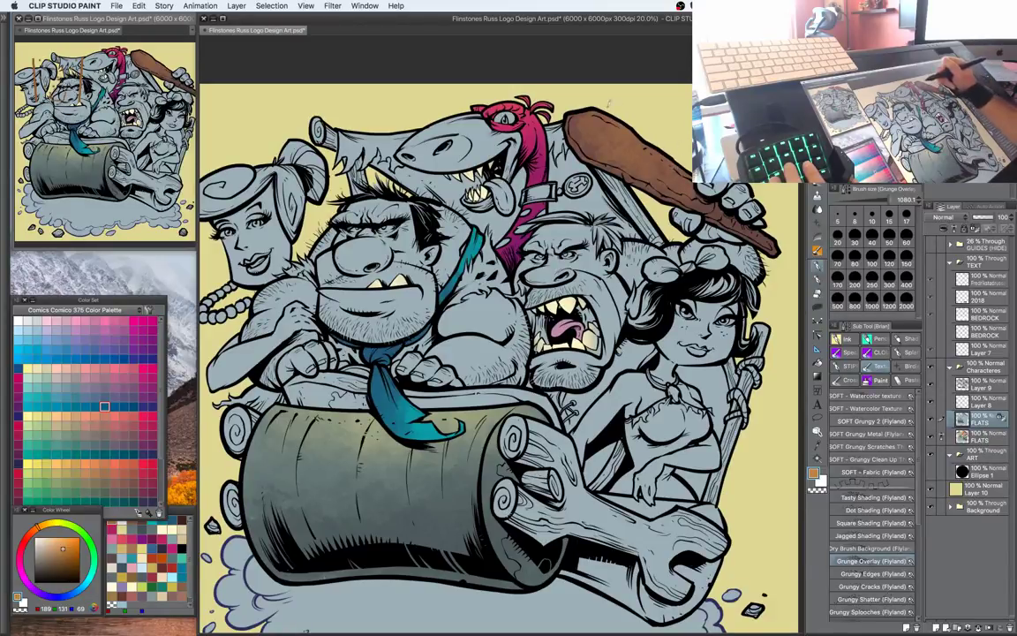
drag(637, 279, 629, 291)
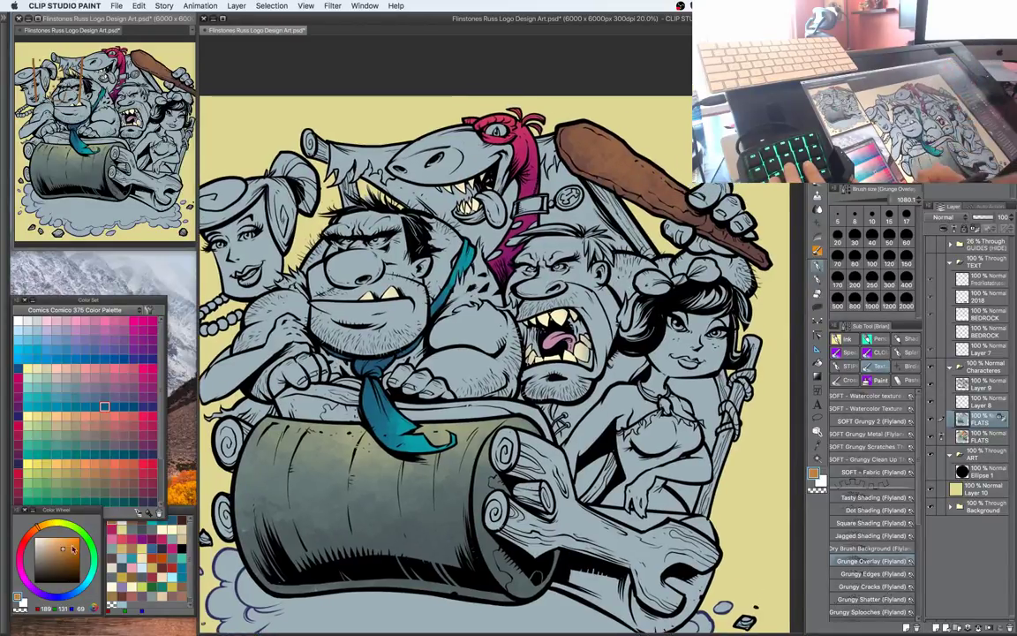
click(64, 540)
click(42, 526)
drag(43, 527, 46, 523)
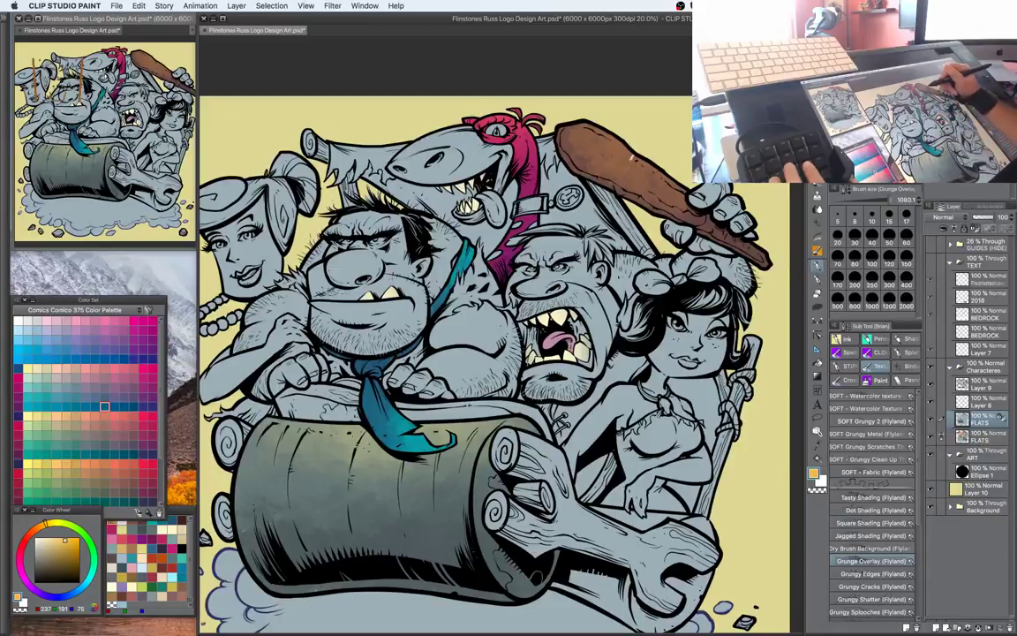
mouse_move(633, 158)
mouse_down()
mouse_move(611, 119)
mouse_move(622, 141)
mouse_move(630, 137)
mouse_move(614, 118)
mouse_move(651, 130)
mouse_move(613, 120)
mouse_up()
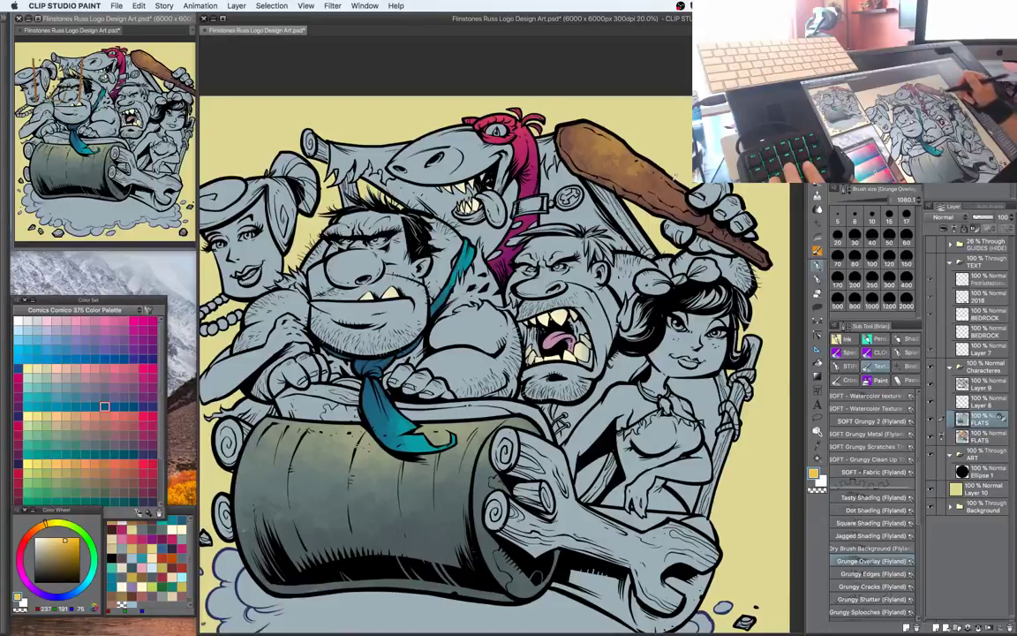
drag(665, 181, 657, 162)
Auto-select the dark-haired woman's dress, bow and necklace, colour them blue (RGB 10, 72, 126) and switch to the SOFT - Airbrush brush
drag(651, 343, 635, 325)
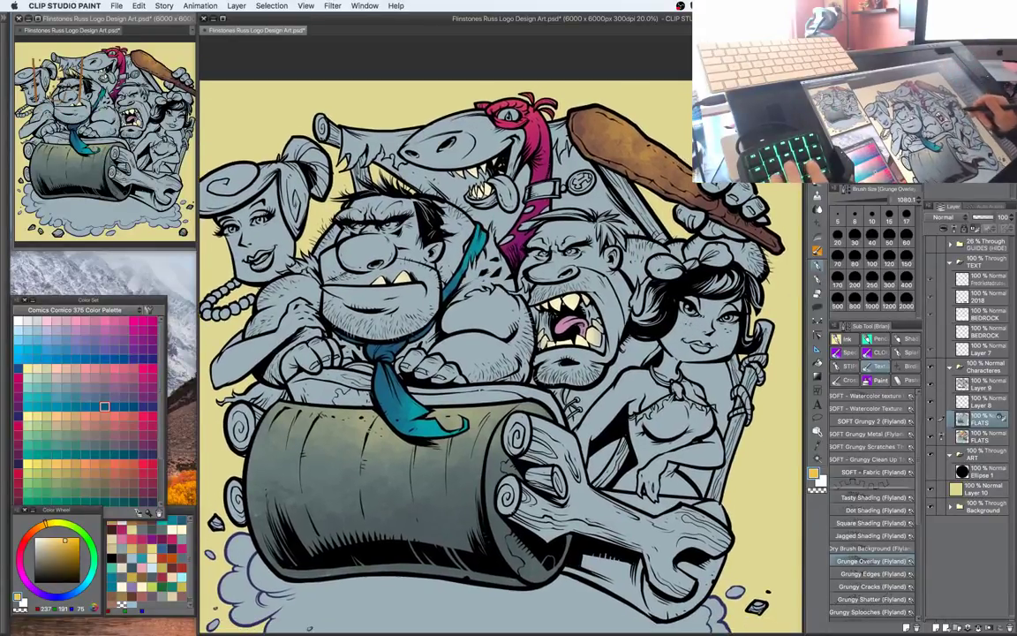
key(w)
click(669, 452)
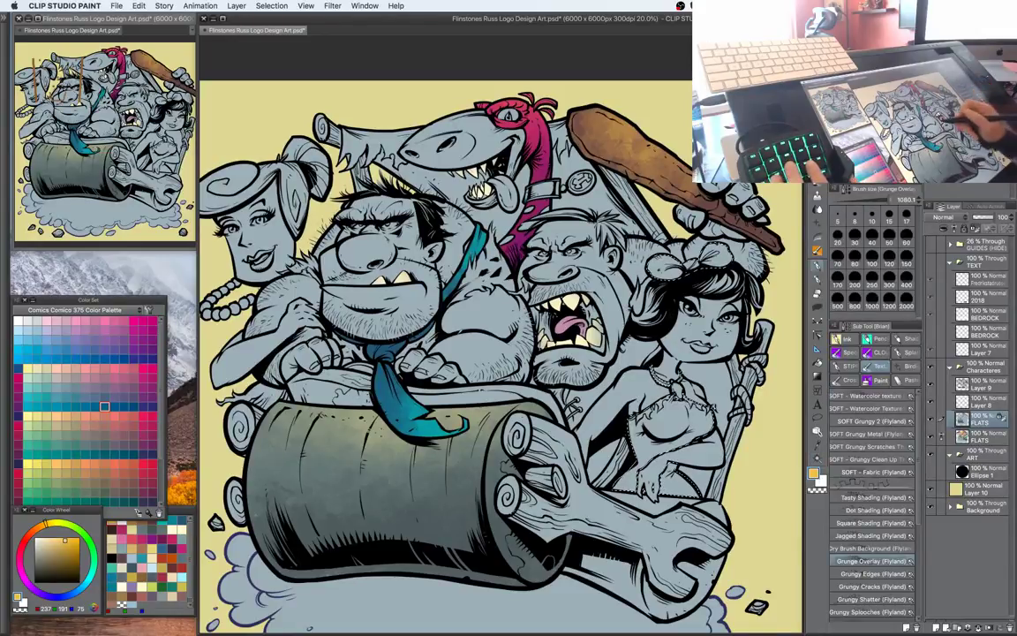
alt+click(398, 391)
click(76, 560)
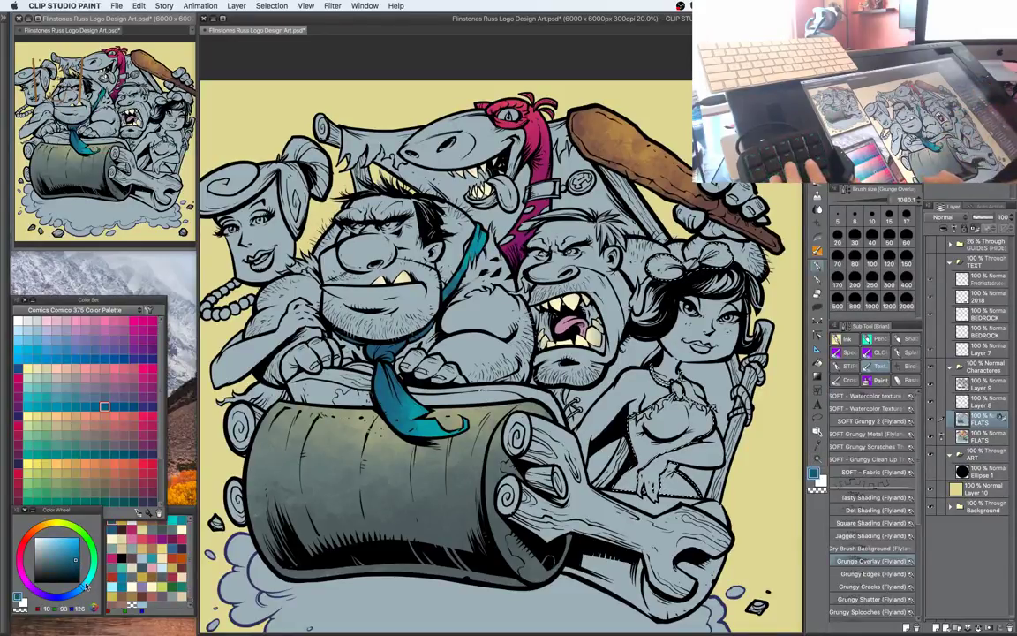
click(879, 379)
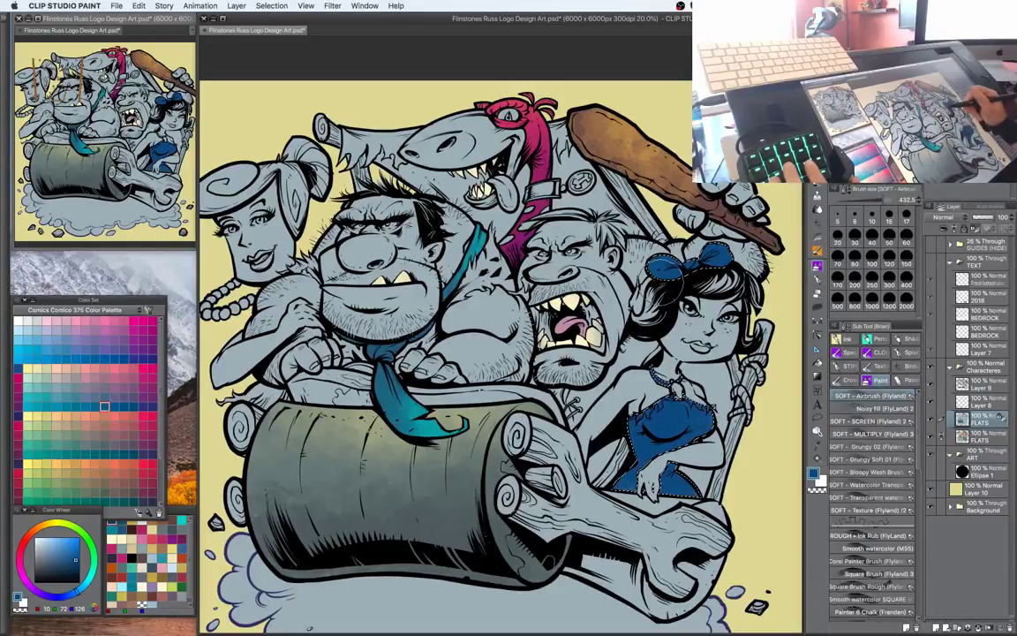
Clear the selection and airbrush teal green (RGB 32, 192, 152) highlights onto the dark-haired woman's bow
alt+click(421, 425)
drag(76, 553, 73, 548)
click(93, 570)
key(super+d)
drag(695, 264, 649, 250)
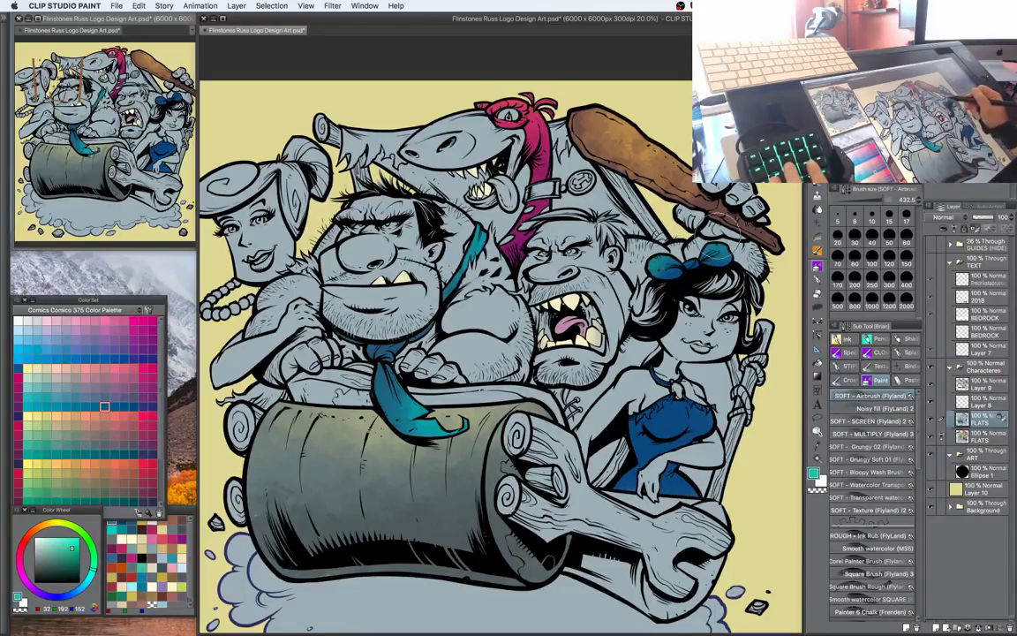
Airbrush the same teal green over the bust and skirt of the dark-haired woman's dress
mouse_move(689, 417)
mouse_down()
mouse_move(680, 411)
mouse_move(694, 422)
mouse_move(682, 413)
mouse_move(689, 452)
mouse_move(695, 419)
mouse_move(690, 433)
mouse_up()
mouse_move(682, 474)
mouse_down()
mouse_move(717, 488)
mouse_move(698, 507)
mouse_up()
drag(636, 468, 627, 487)
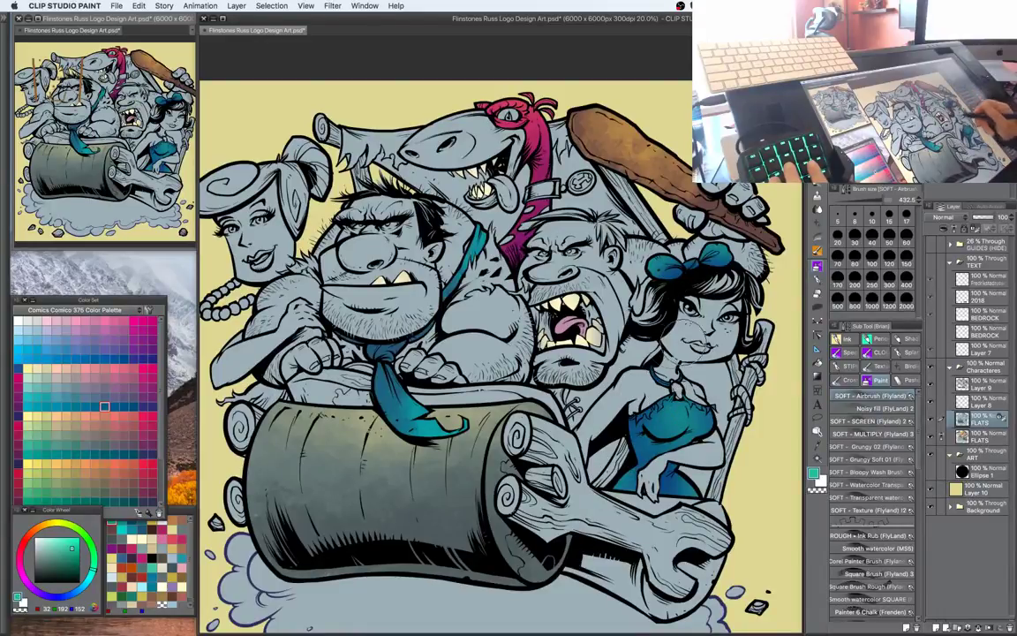
Airbrush a muted dark blue (RGB 38, 76, 99) shadow on the bow and sample the bow's blue
click(73, 553)
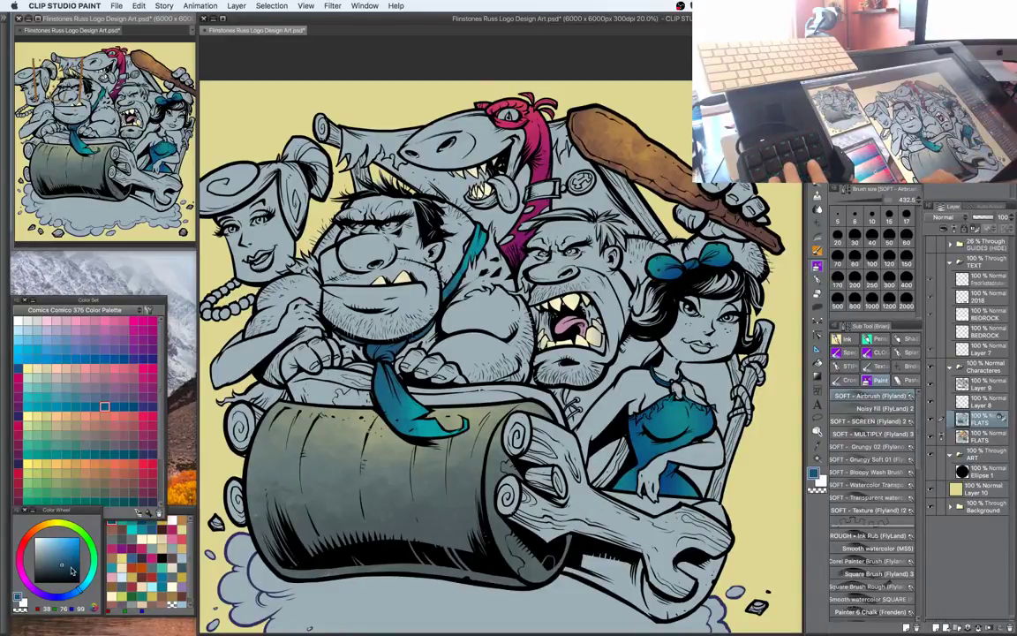
click(62, 564)
mouse_move(655, 279)
mouse_down()
mouse_move(679, 278)
mouse_move(657, 279)
mouse_up()
alt+click(688, 272)
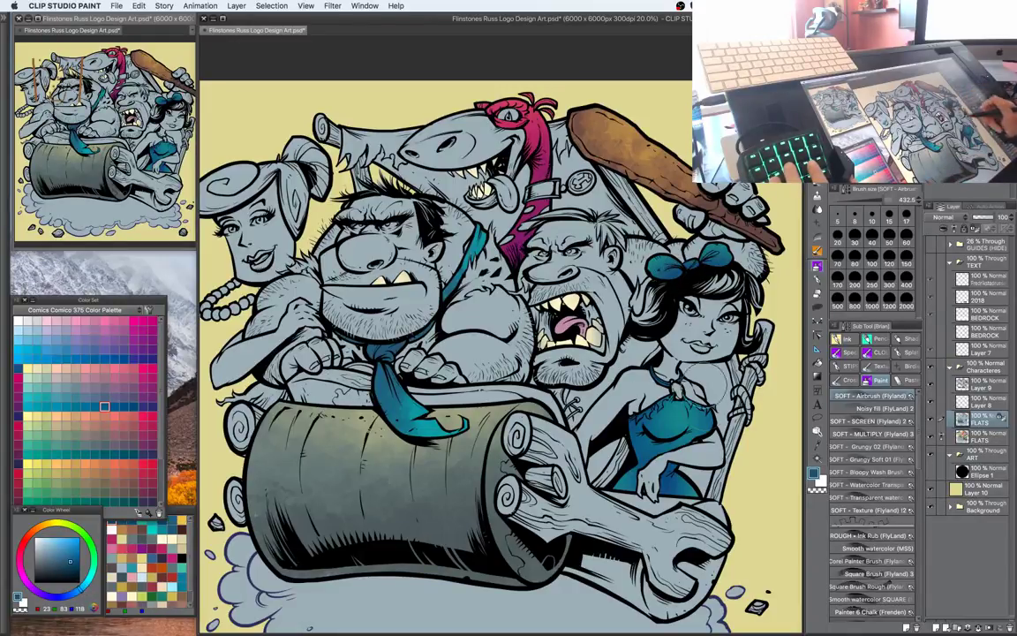
Sample the dress's teal, lighten it to RGB 42, 186, 162 and touch up the highlights on the woman's outfit
drag(702, 403, 705, 371)
alt+click(670, 374)
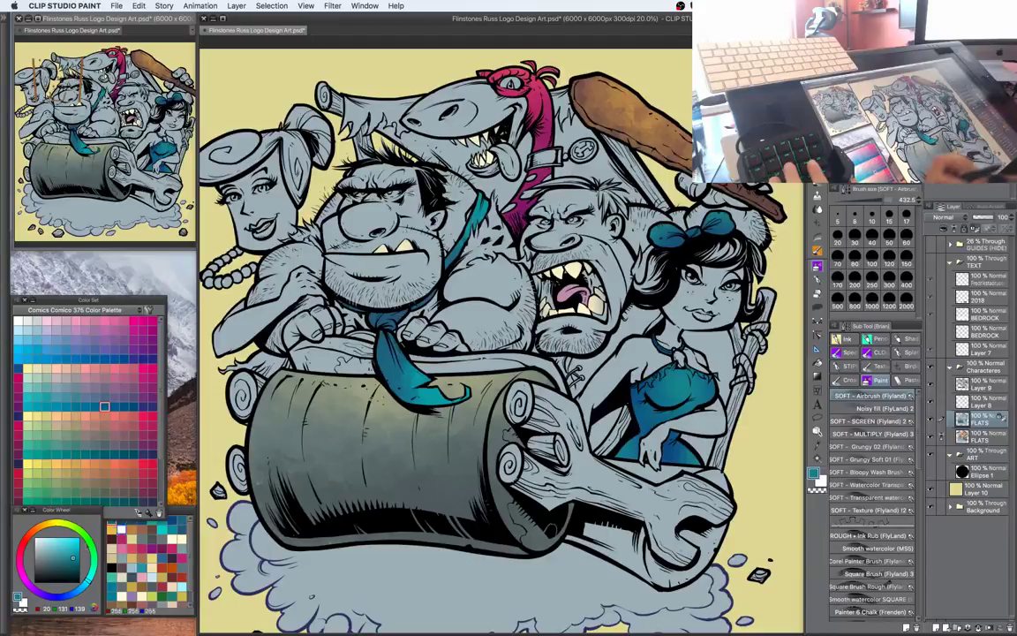
click(70, 553)
click(92, 573)
click(71, 553)
click(69, 549)
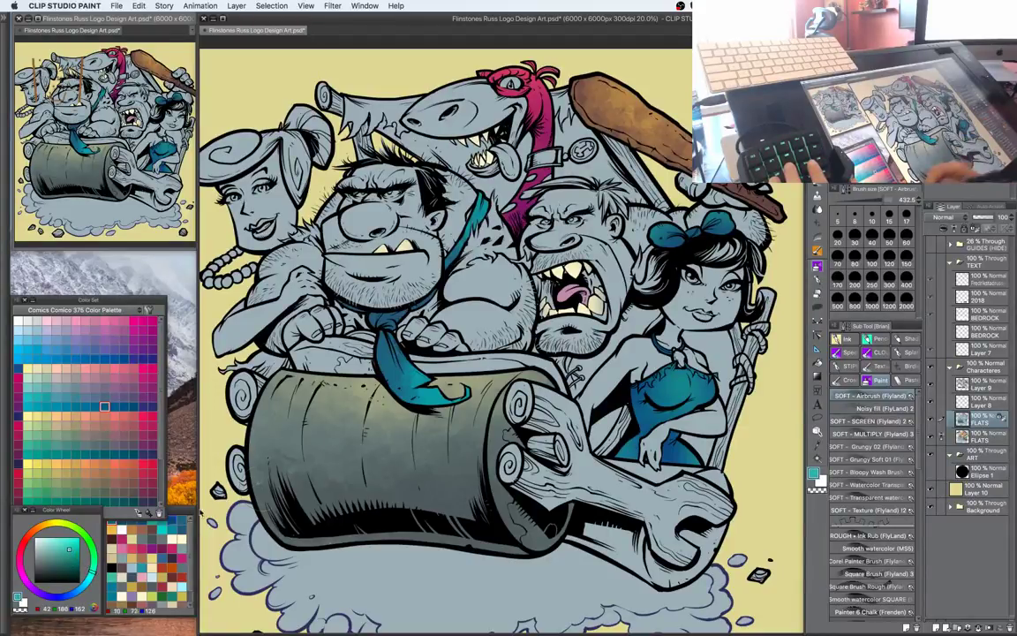
click(653, 185)
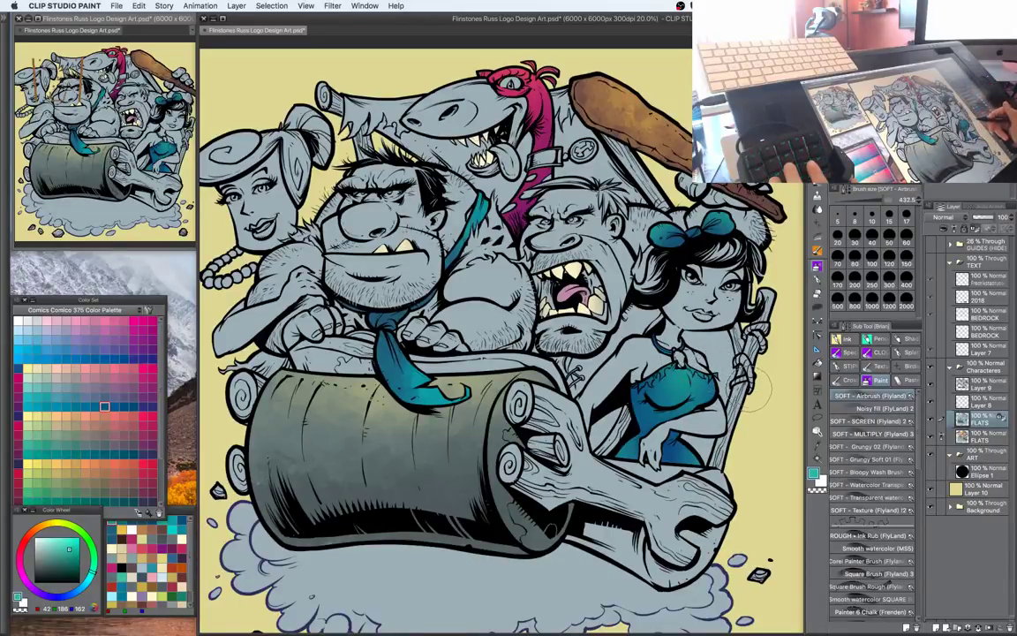
mouse_move(678, 352)
mouse_down()
mouse_move(686, 327)
mouse_move(723, 345)
mouse_move(714, 341)
mouse_up()
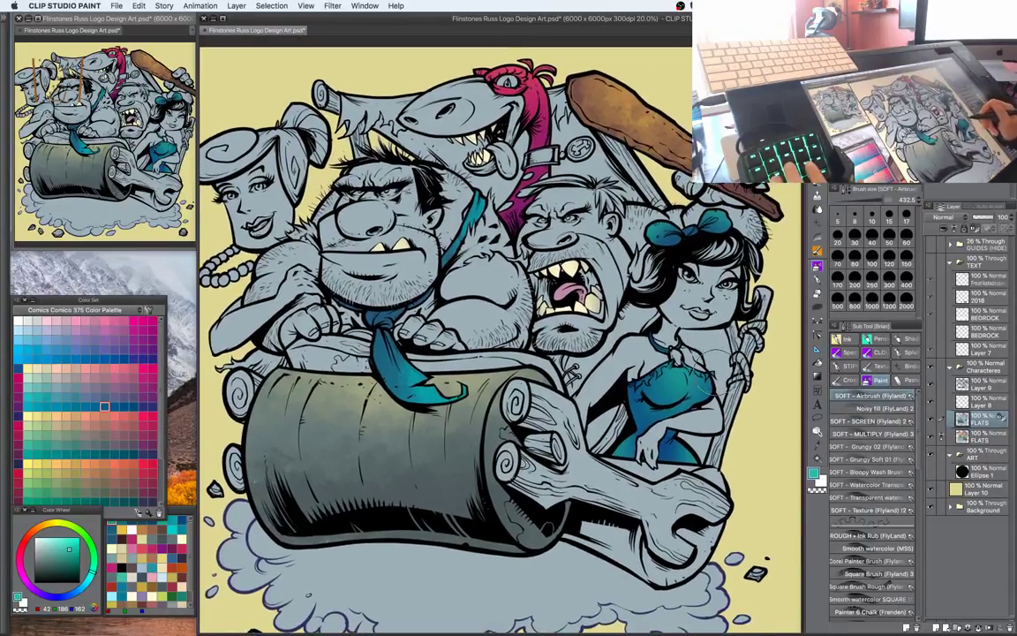
Auto-select the ragged cloth hem above the roller's left end and airbrush it pale cream (RGB 255, 248, 216)
mouse_move(649, 355)
mouse_down()
mouse_move(670, 353)
mouse_move(686, 368)
mouse_up()
key(w)
key(b)
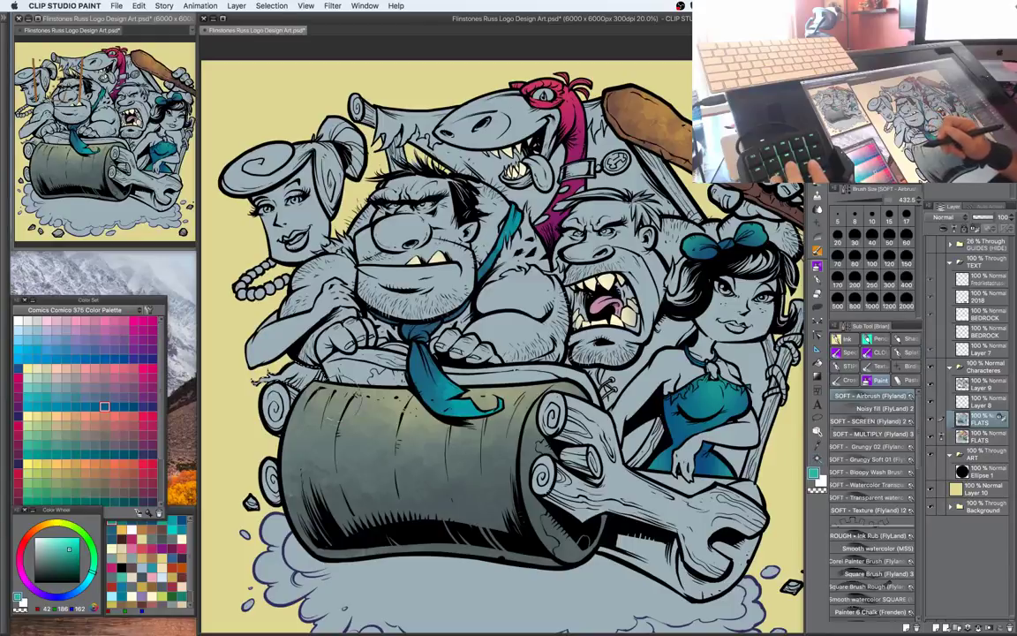
drag(54, 524, 49, 523)
click(49, 537)
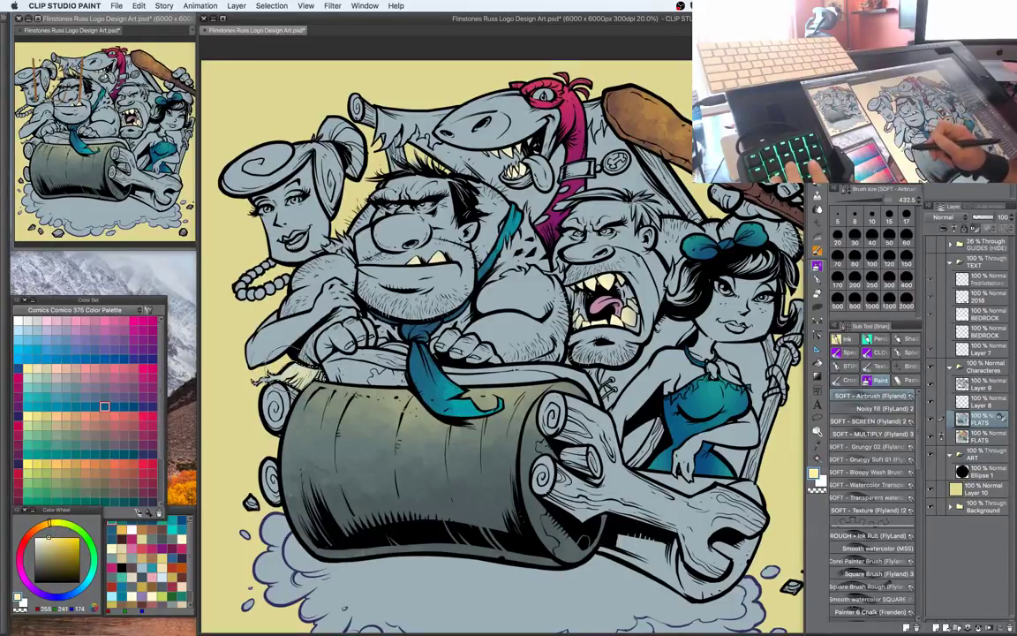
click(43, 535)
click(41, 537)
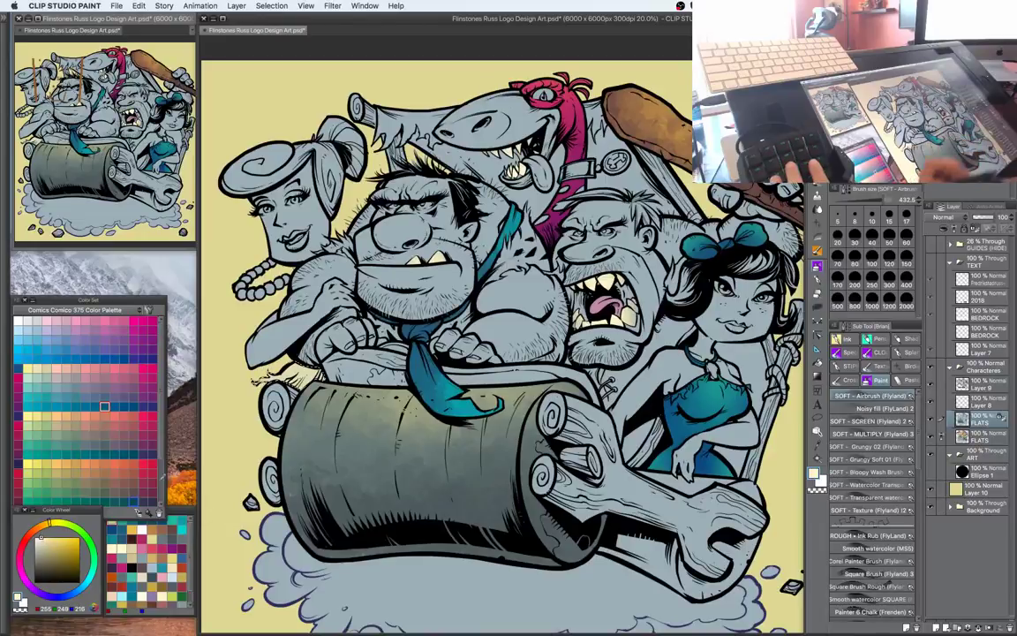
mouse_move(278, 365)
mouse_down()
mouse_move(271, 372)
mouse_move(305, 342)
mouse_up()
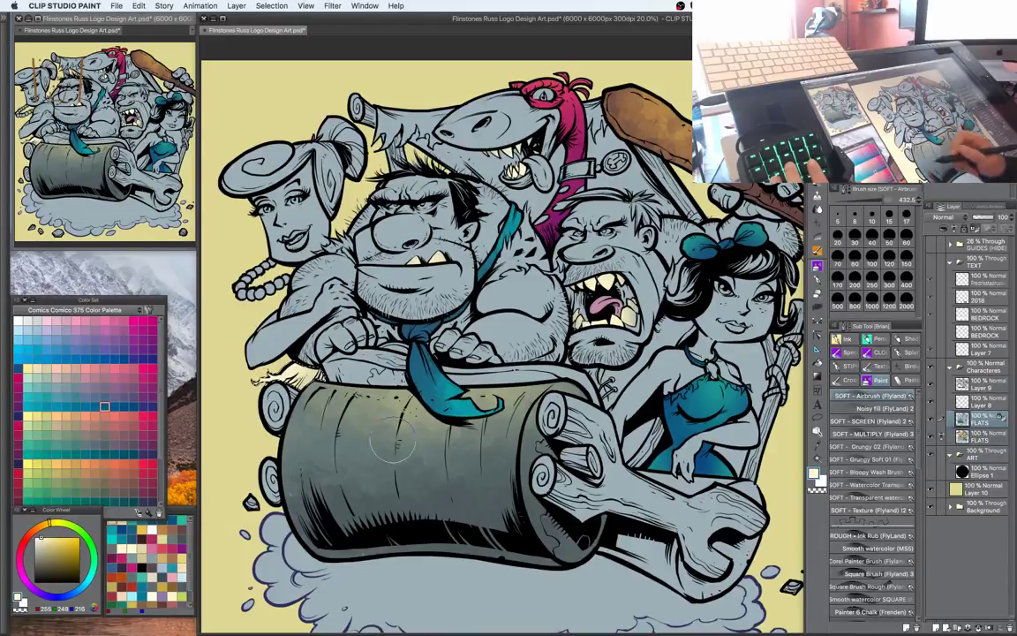
Auto-select the hair of the woman with the bead necklace and airbrush it reddish brown (RGB 144, 67, 58)
drag(516, 316, 521, 339)
key(w)
click(281, 187)
key(b)
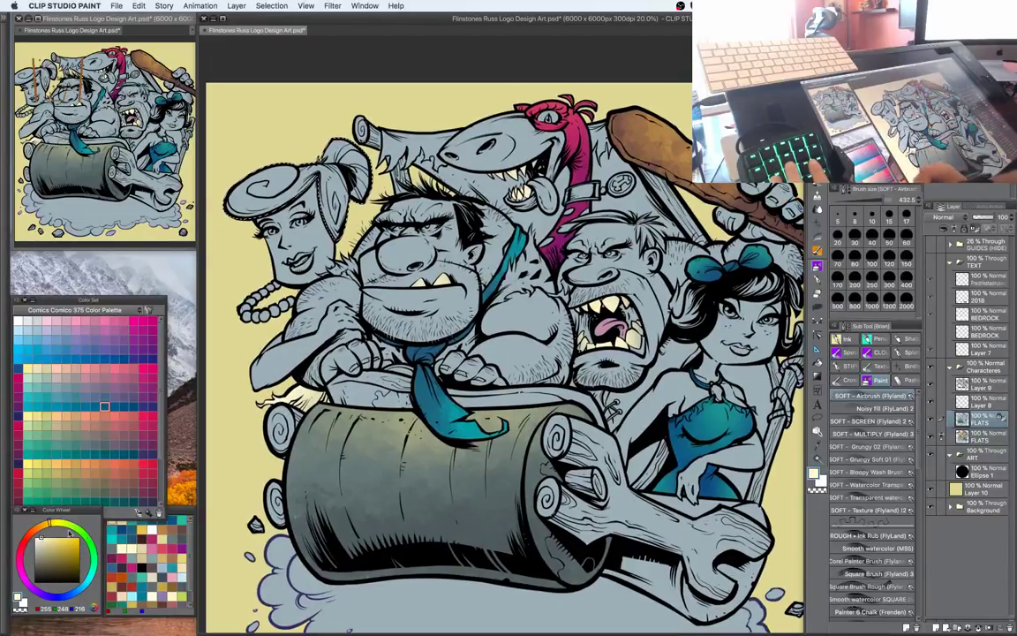
drag(46, 525, 25, 539)
drag(54, 545, 60, 559)
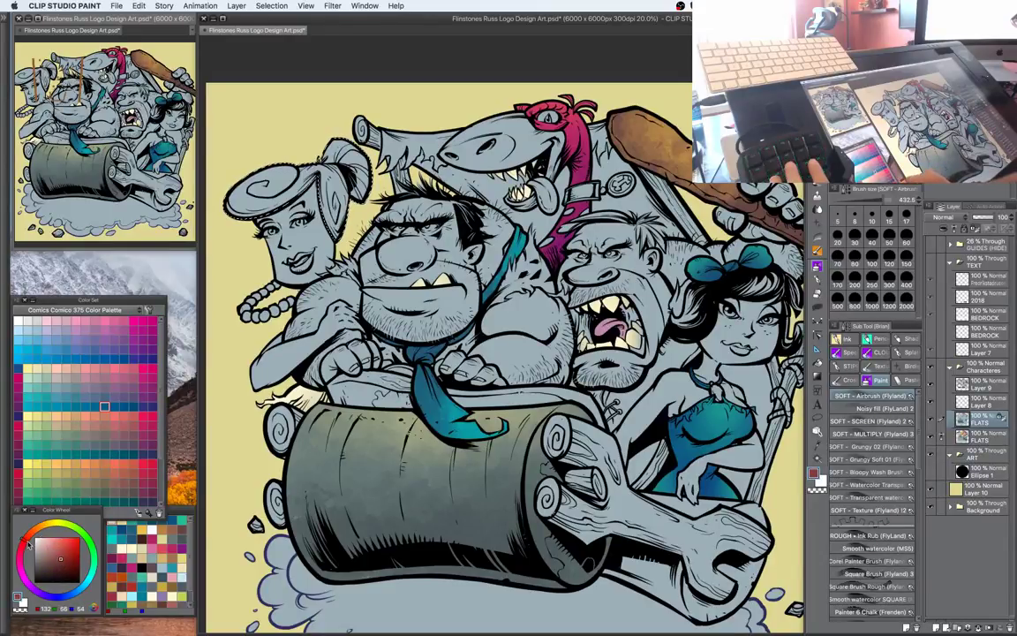
click(21, 544)
click(60, 557)
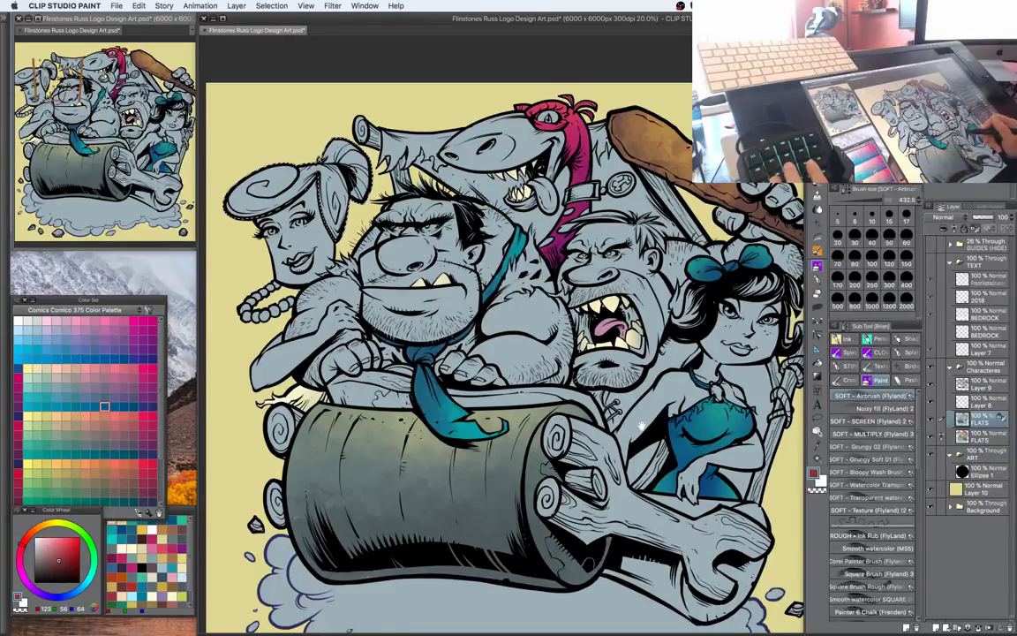
drag(545, 360, 548, 353)
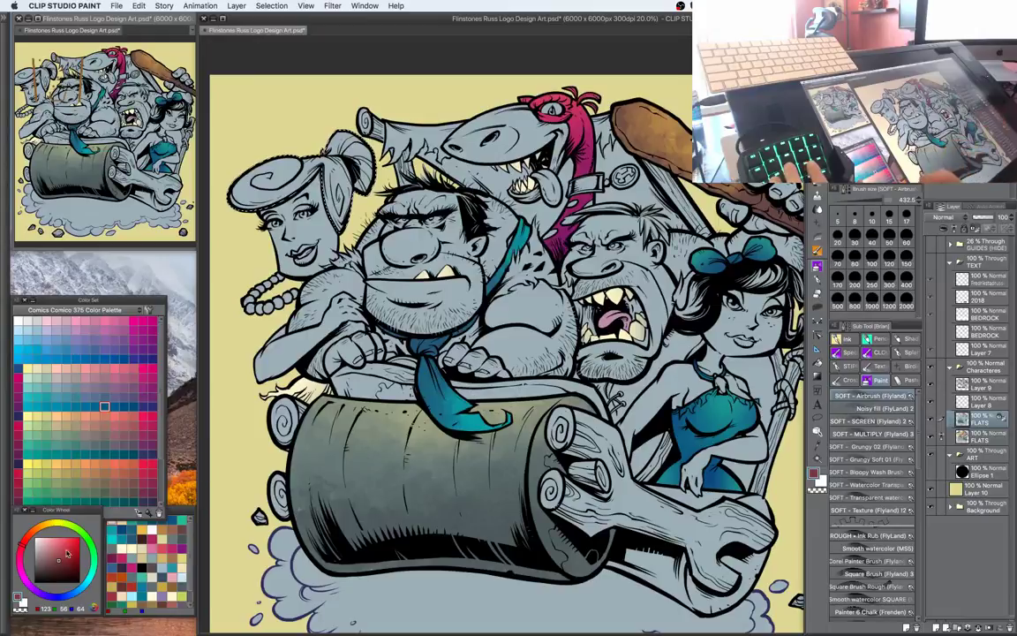
click(24, 537)
click(61, 558)
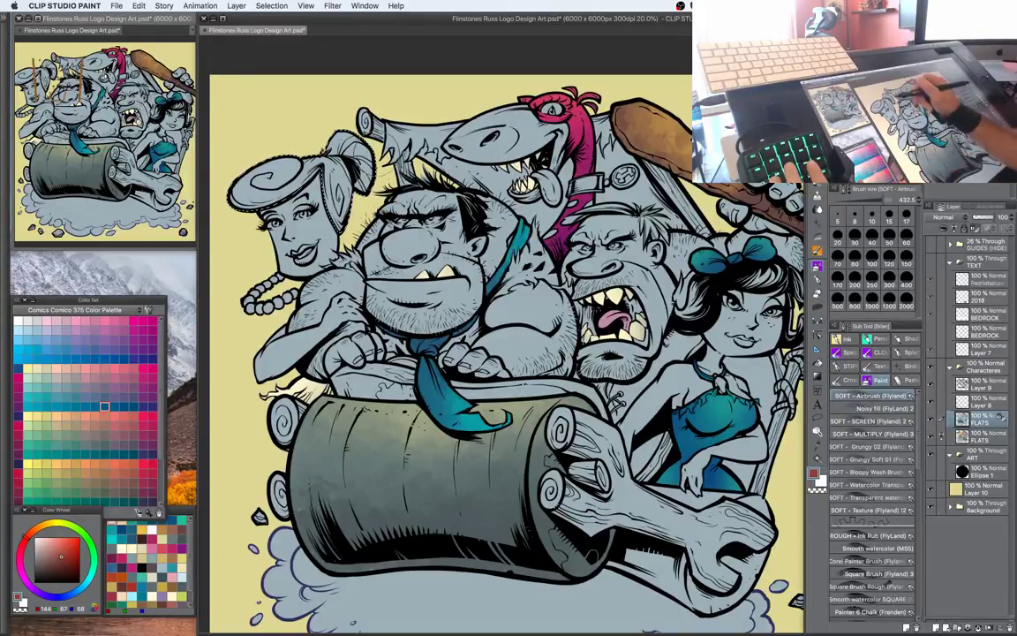
drag(366, 141, 333, 142)
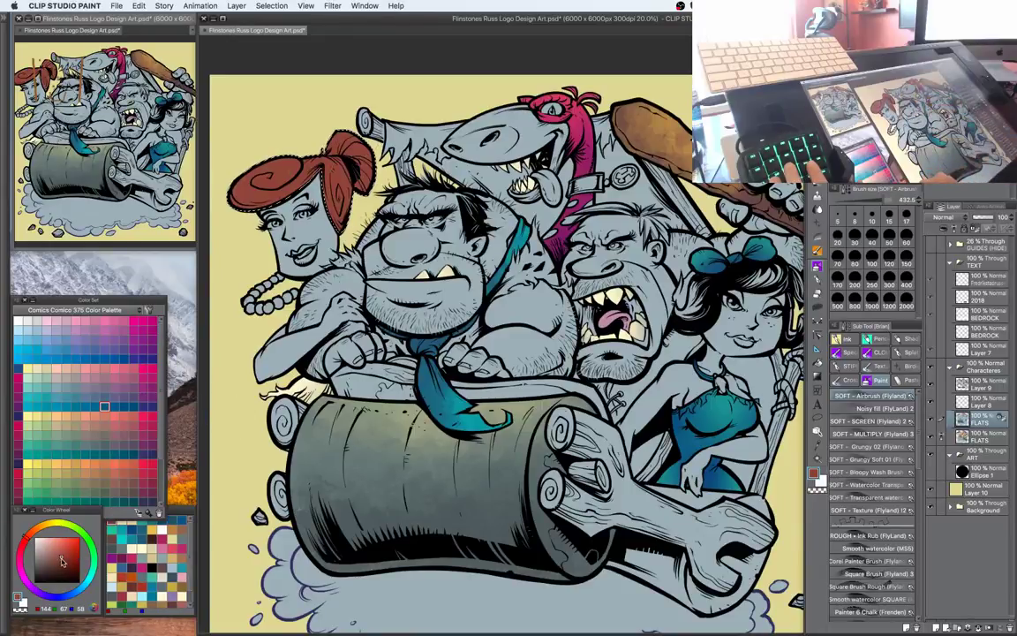
Airbrush dark brown (RGB 90, 51, 42) shadows and orange (RGB 240, 121, 54) highlights onto the necklace woman's hair
drag(27, 538, 28, 535)
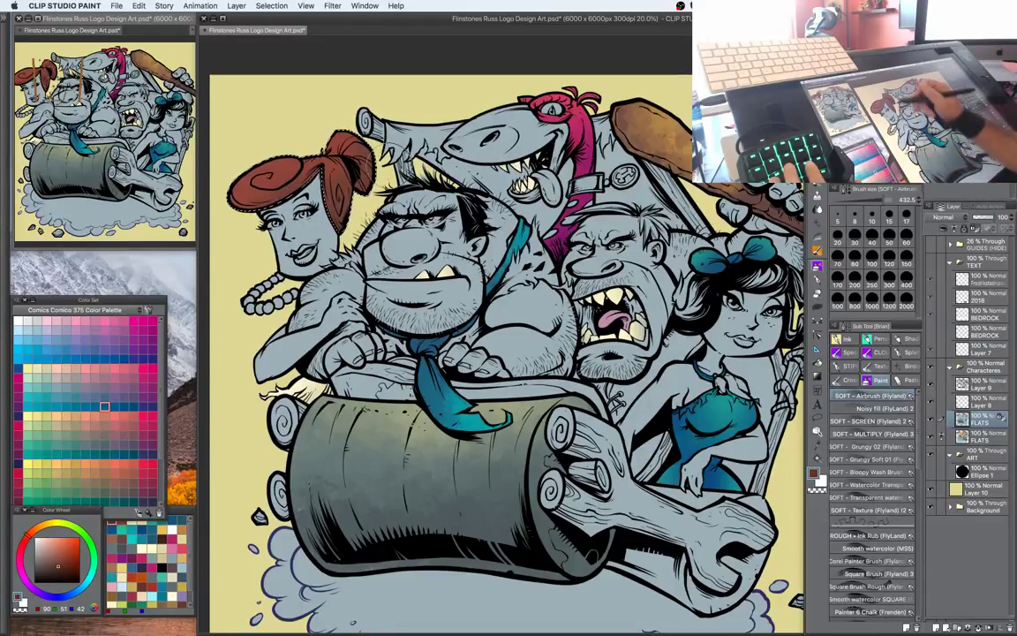
drag(365, 177, 358, 188)
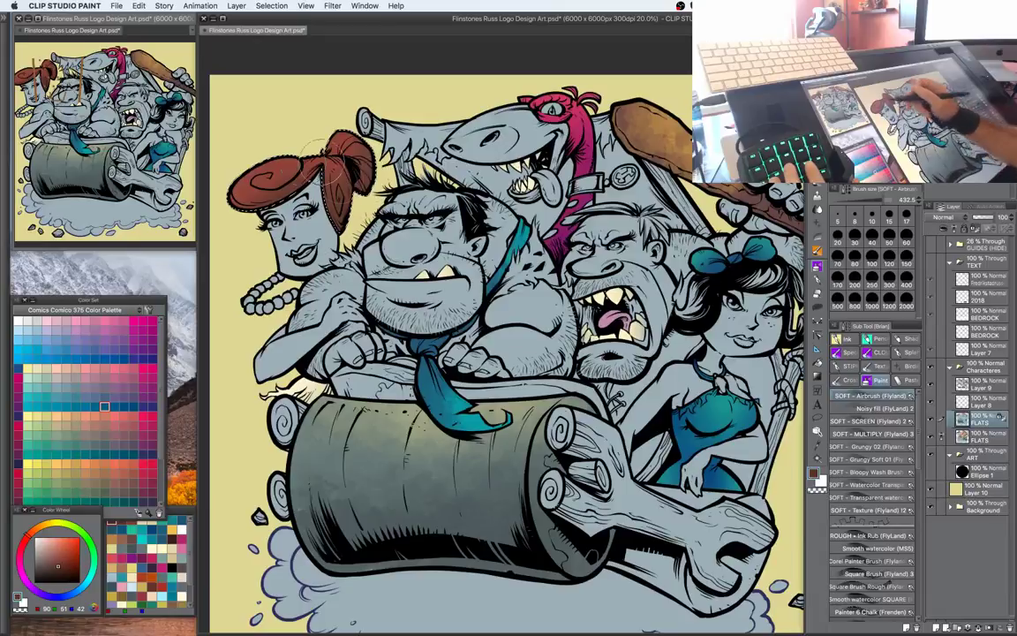
click(39, 528)
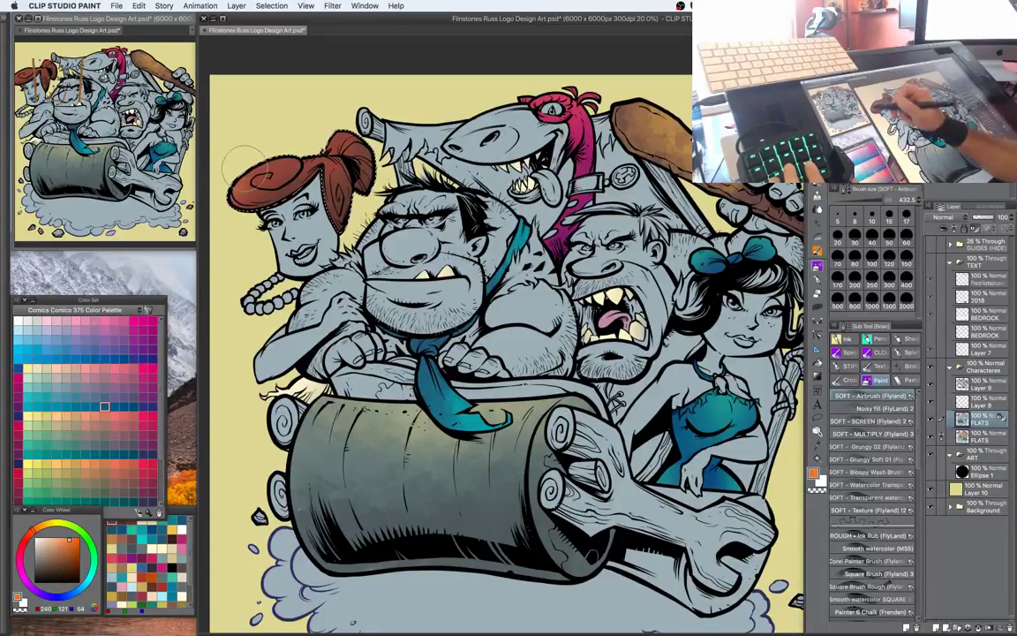
drag(243, 166, 320, 130)
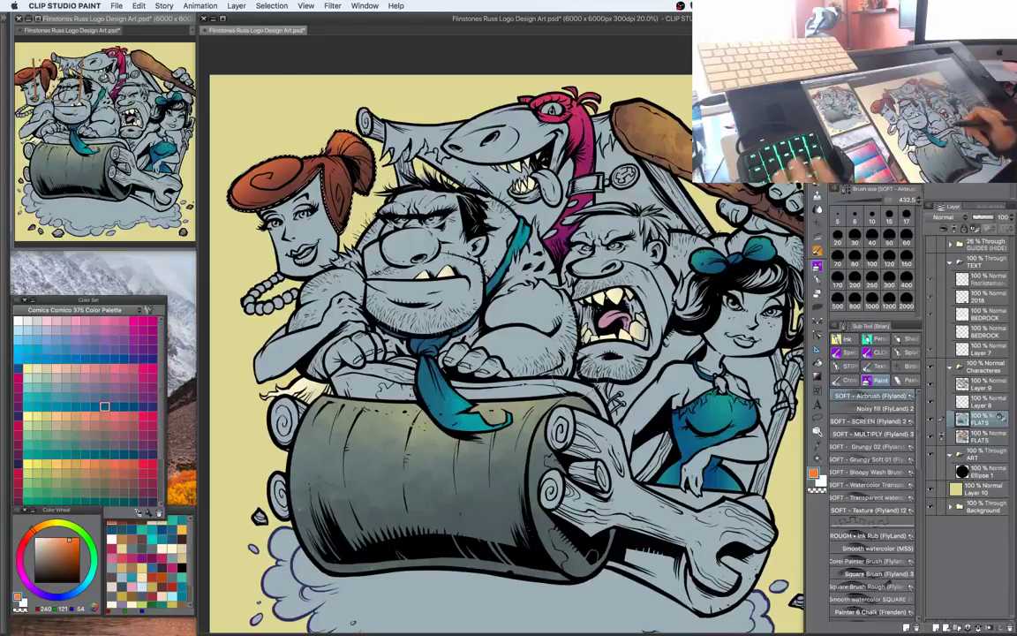
Airbrush yellow-orange (RGB 255, 170, 57) highlights onto the red hair and pick a dark brown (RGB 96, 63, 56)
drag(618, 373, 635, 378)
mouse_move(653, 350)
mouse_down()
mouse_move(656, 373)
mouse_move(649, 364)
mouse_up()
key(w)
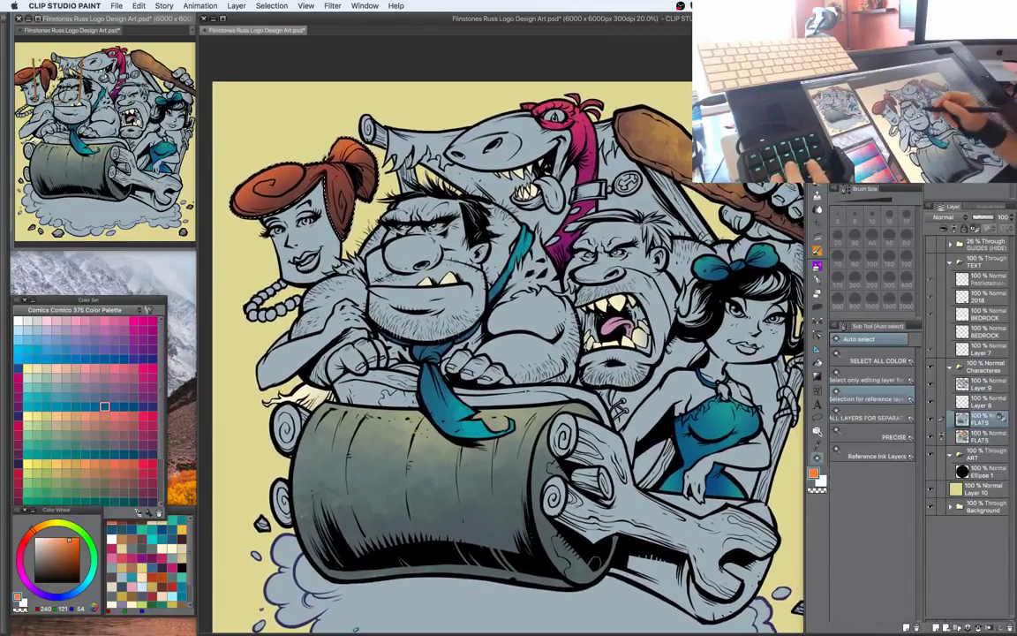
key(b)
drag(34, 529, 39, 523)
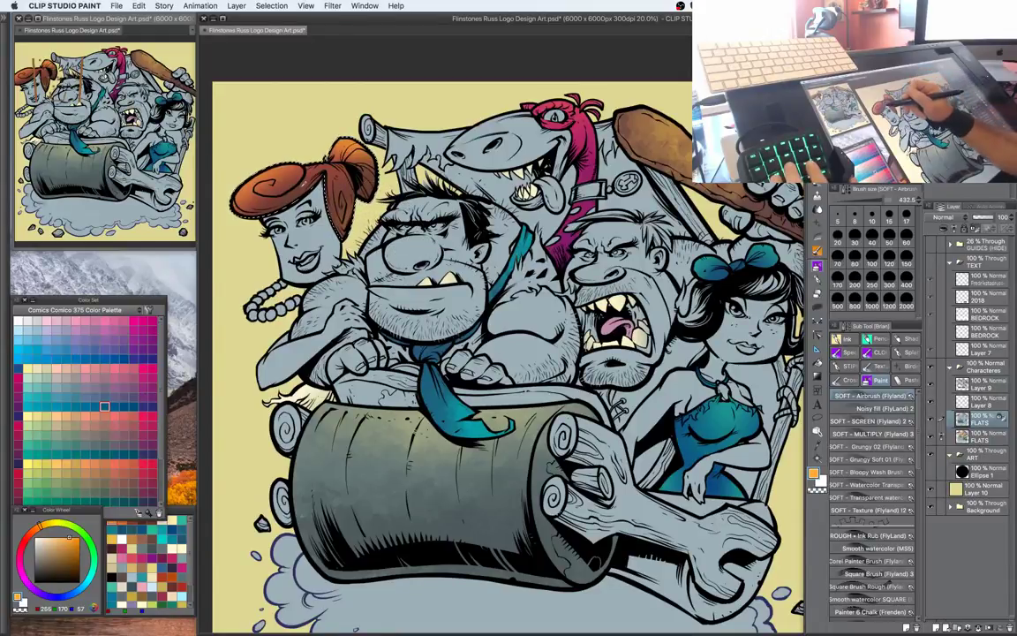
click(114, 492)
drag(53, 568, 53, 565)
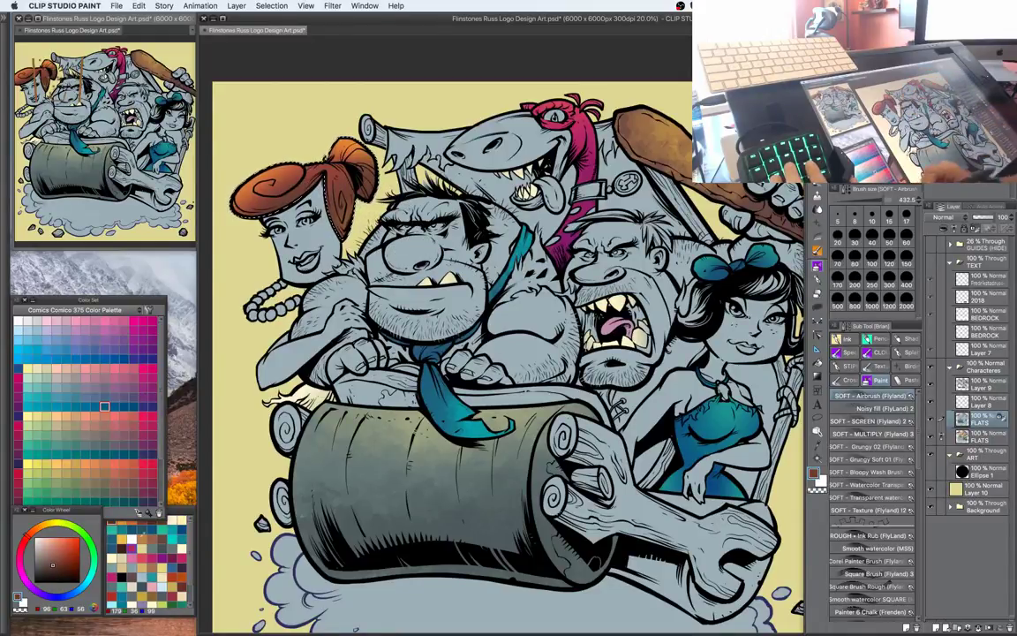
Auto-select the blue tie areas, sample the tie's blue (RGB 29, 149, 177) and airbrush it onto the dinosaur's collar
drag(613, 394, 617, 380)
key(w)
click(524, 242)
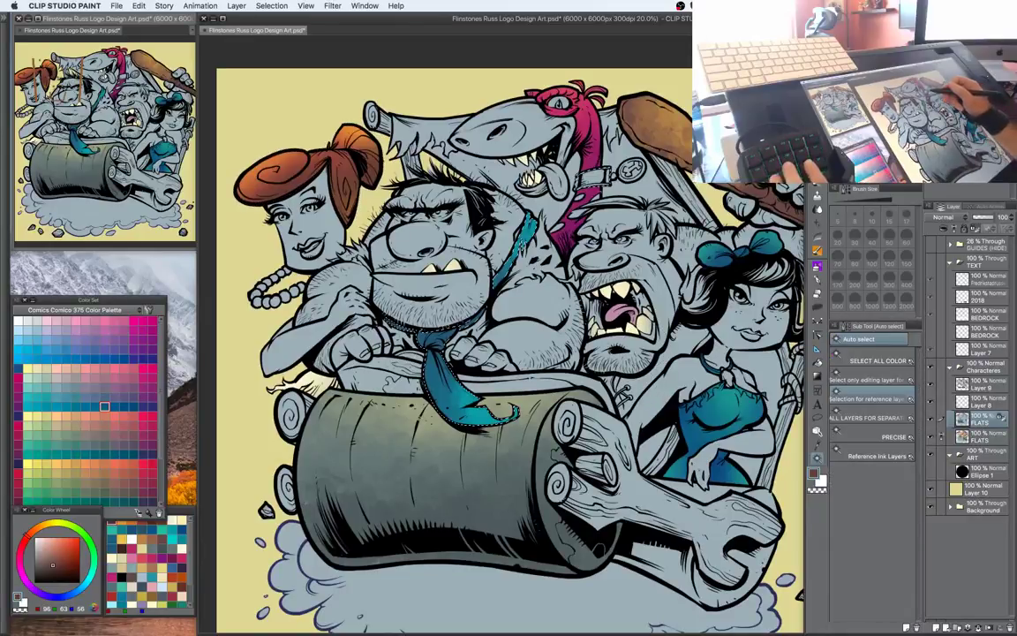
key(b)
alt+click(521, 247)
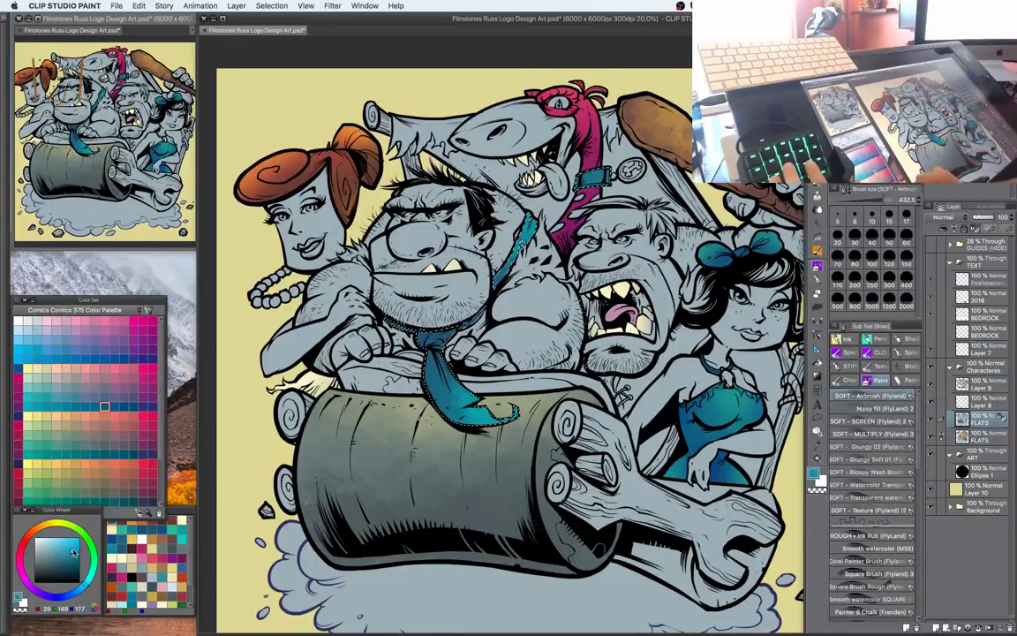
Airbrush bright teal (RGB 13, 189, 184) highlights on the tie, shoulder strap and collar, reducing the brush size to 175.2
click(76, 548)
click(90, 579)
drag(91, 580, 92, 578)
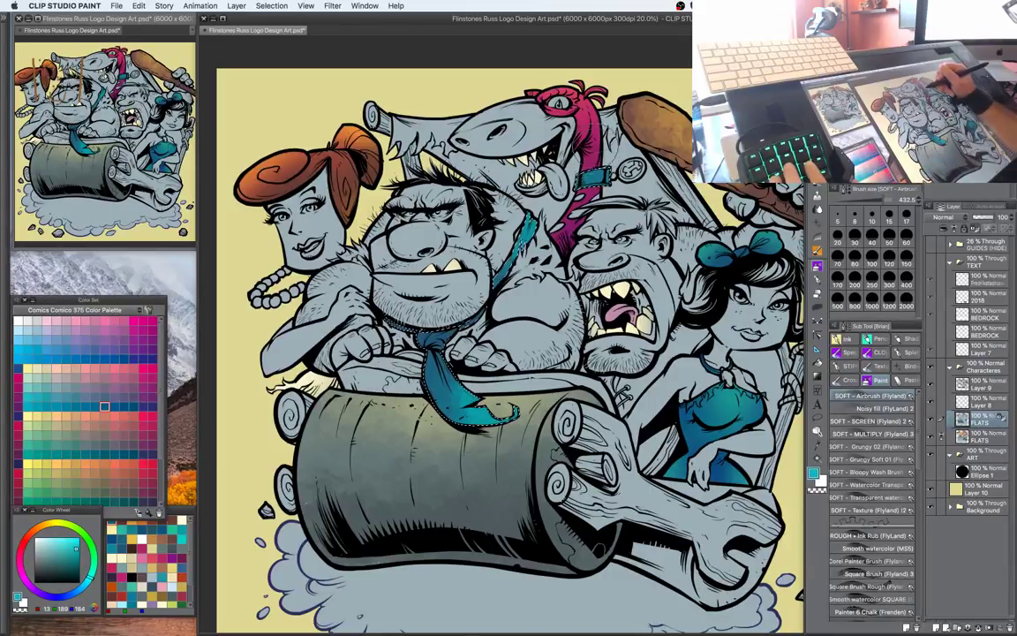
key([)
key([)
key([)
key([)
key([)
key([)
key([)
key([)
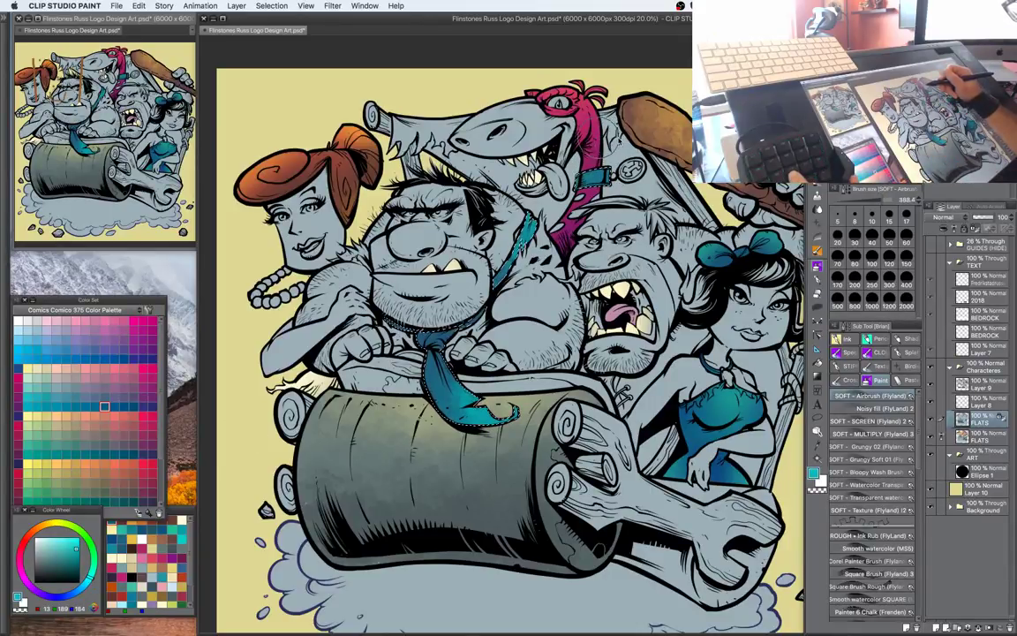
key(])
key(])
key(])
key(])
key(])
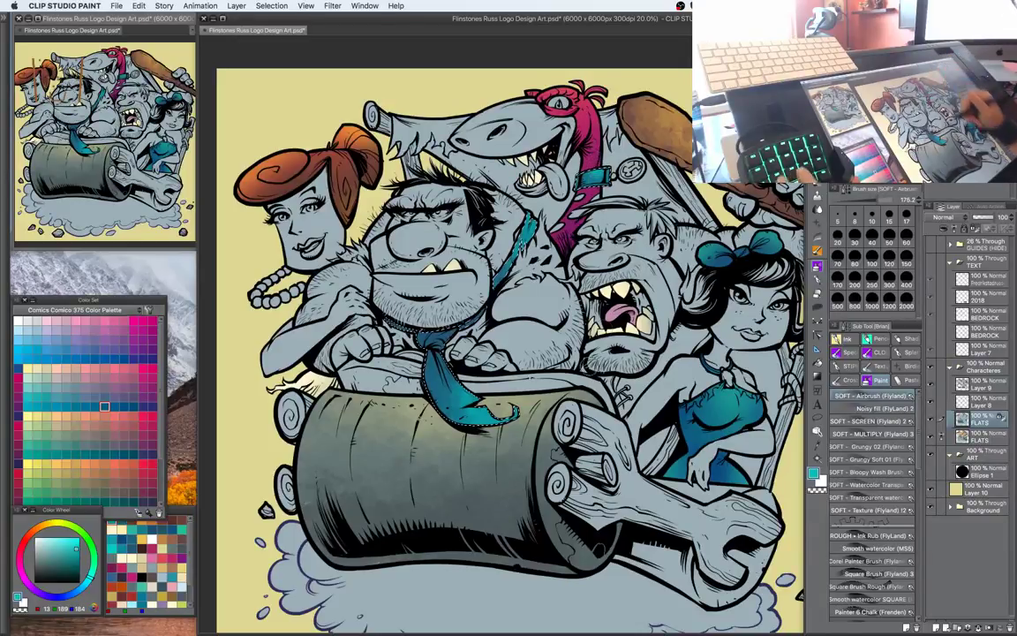
drag(729, 336, 709, 329)
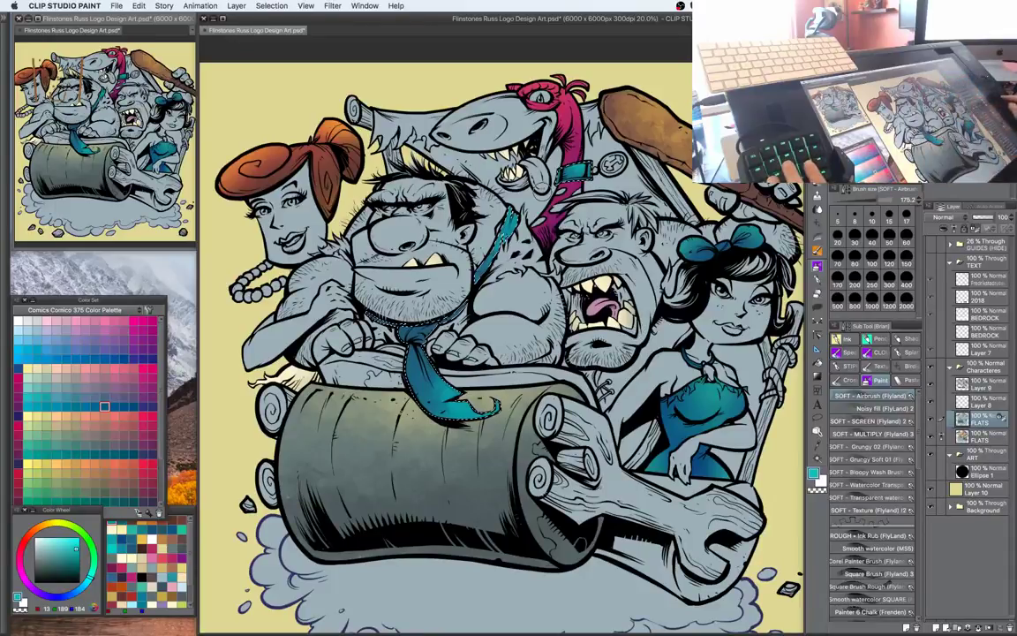
key(super+Tab)
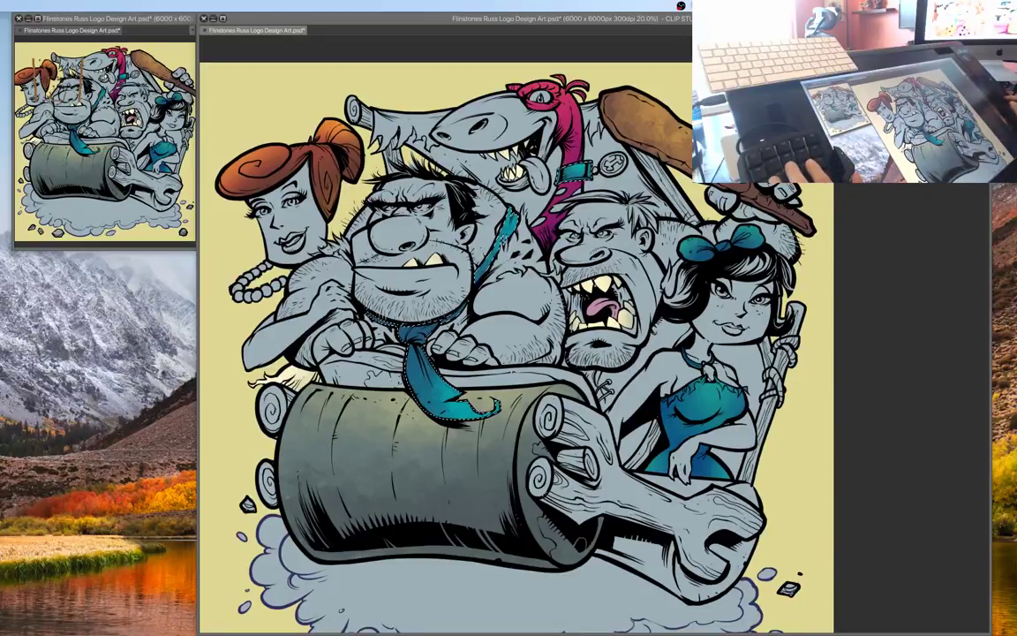
key(Tab)
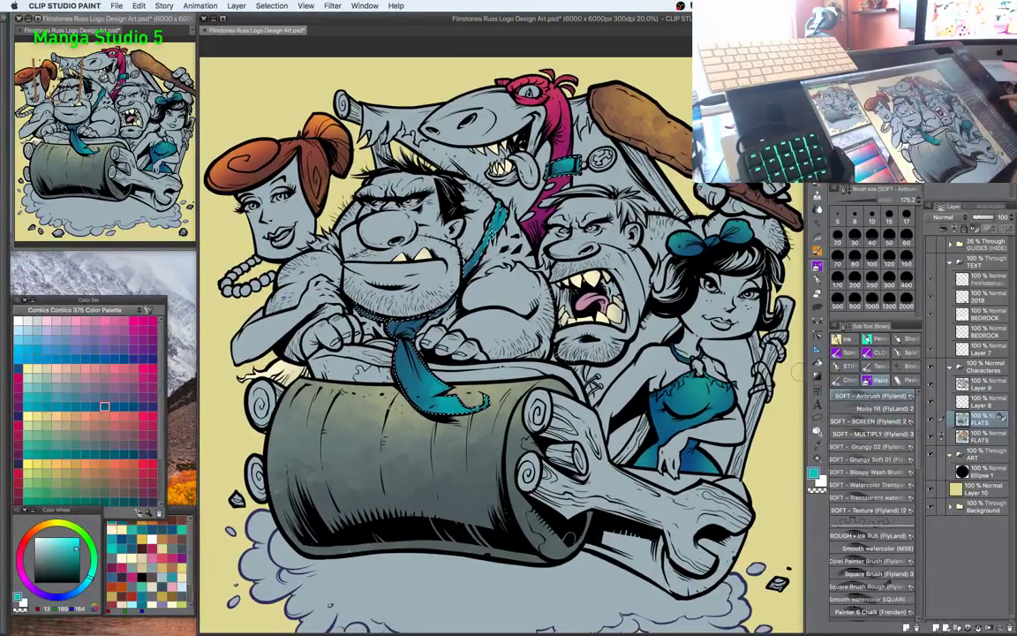
key(Tab)
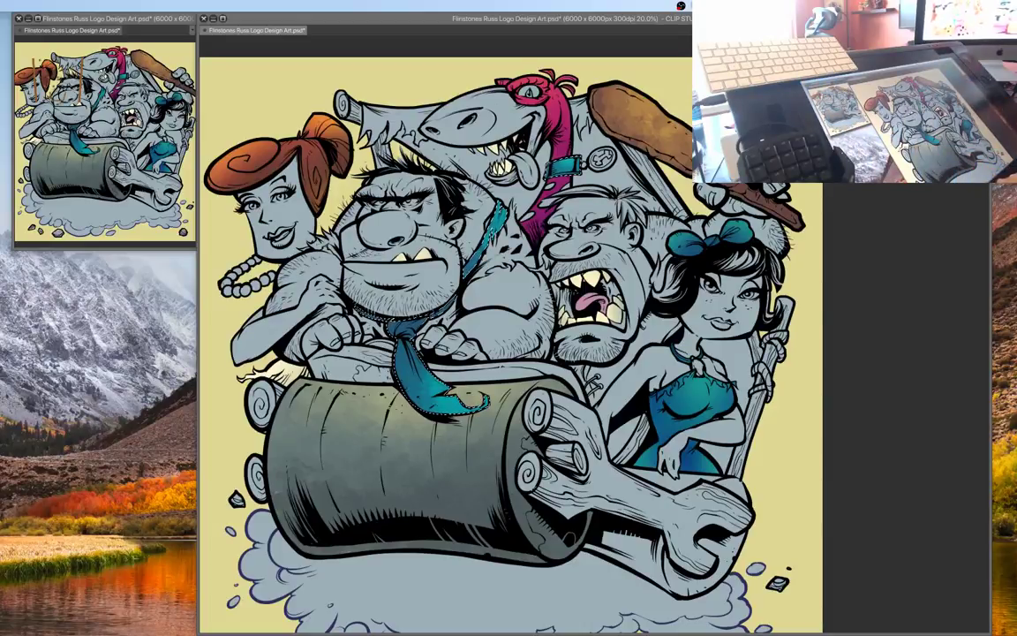
click(883, 371)
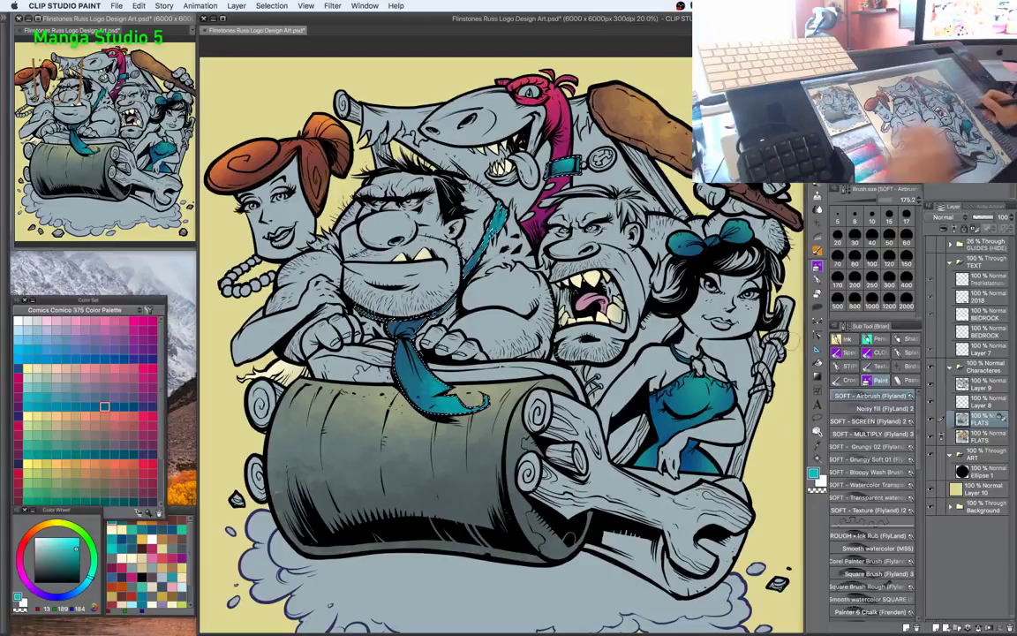
Auto-select the animal-hide canopy behind the characters and switch to the Grunge Overlay texture brush
mouse_move(751, 353)
mouse_down()
mouse_move(752, 363)
mouse_move(746, 340)
mouse_up()
key(w)
click(751, 346)
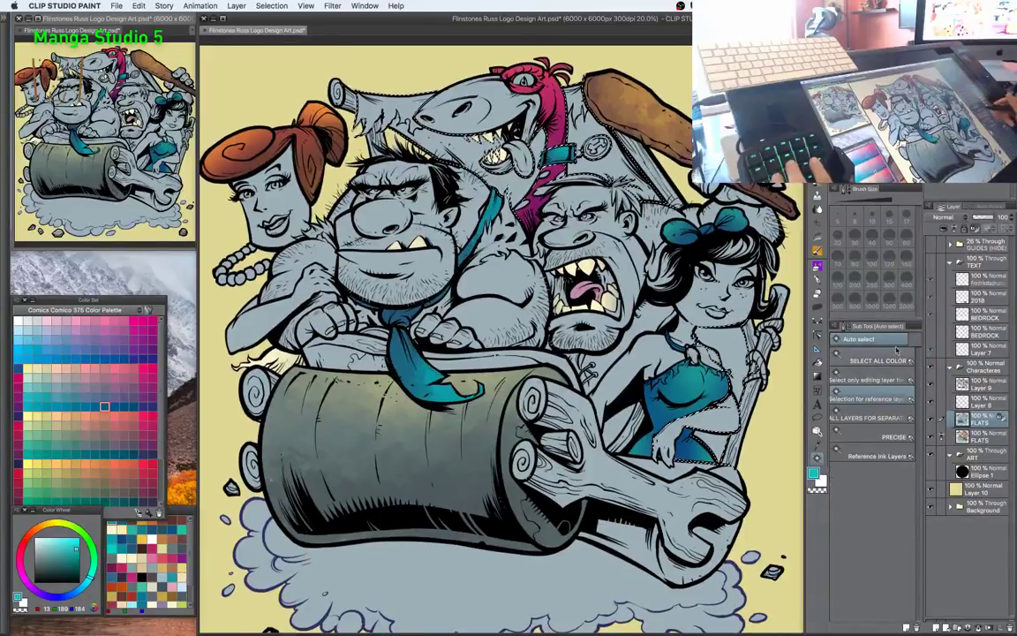
key(b)
key(w)
key(b)
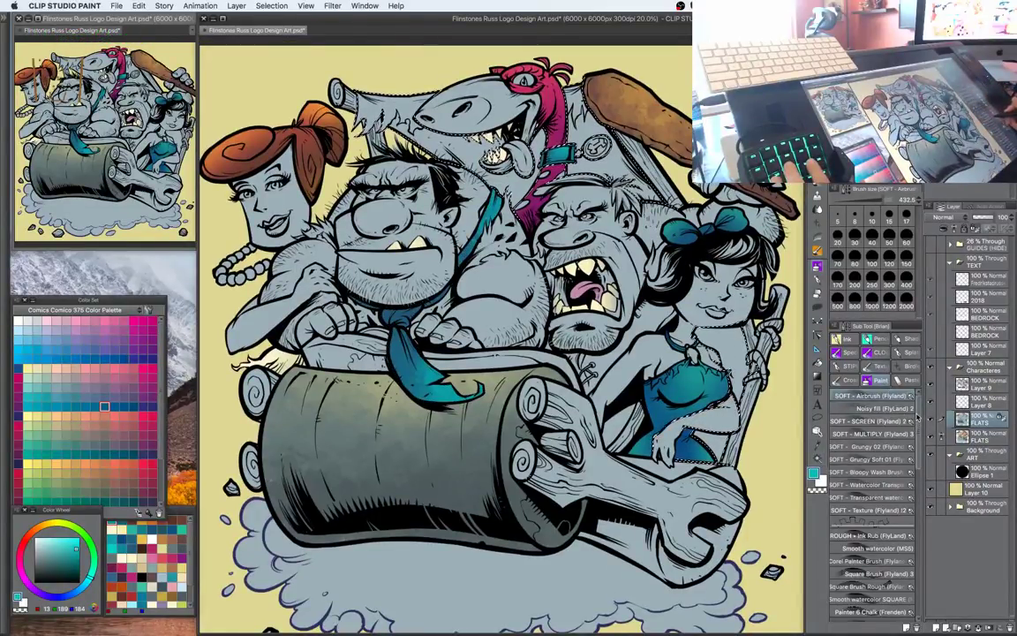
scroll(901, 415, down, 5)
scroll(922, 475, down, 1)
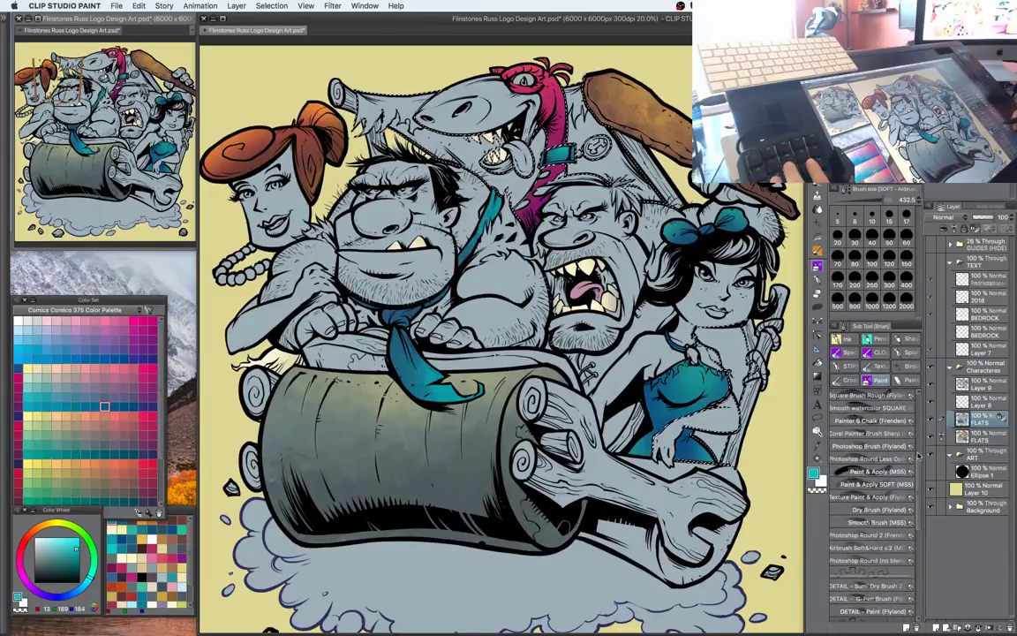
click(879, 367)
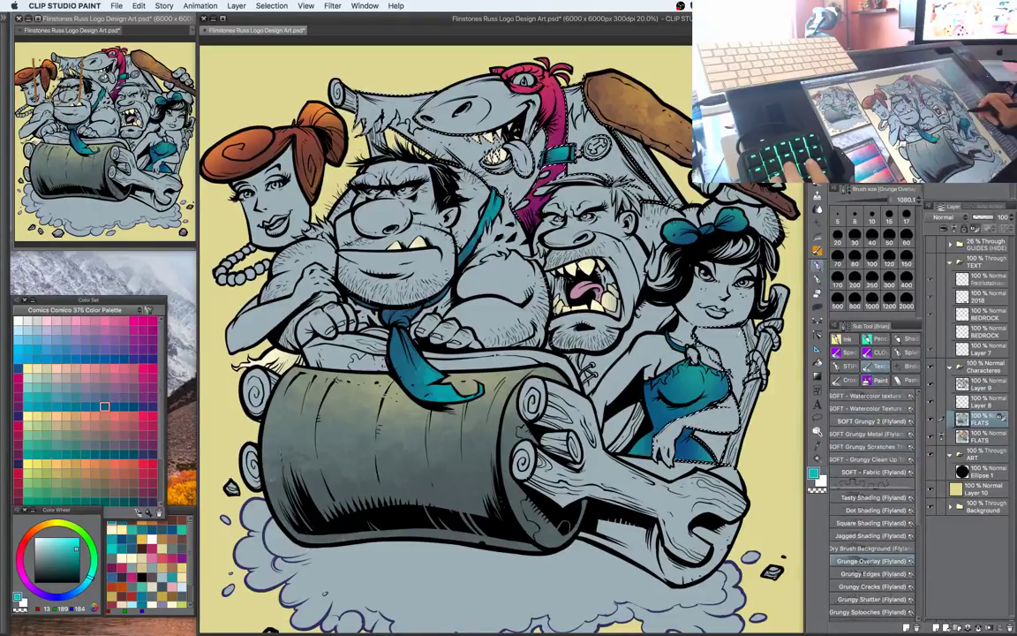
Choose a muted brown (RGB 144, 113, 80) and brush it as the base colour over the whole hide canopy
alt+click(707, 340)
click(42, 525)
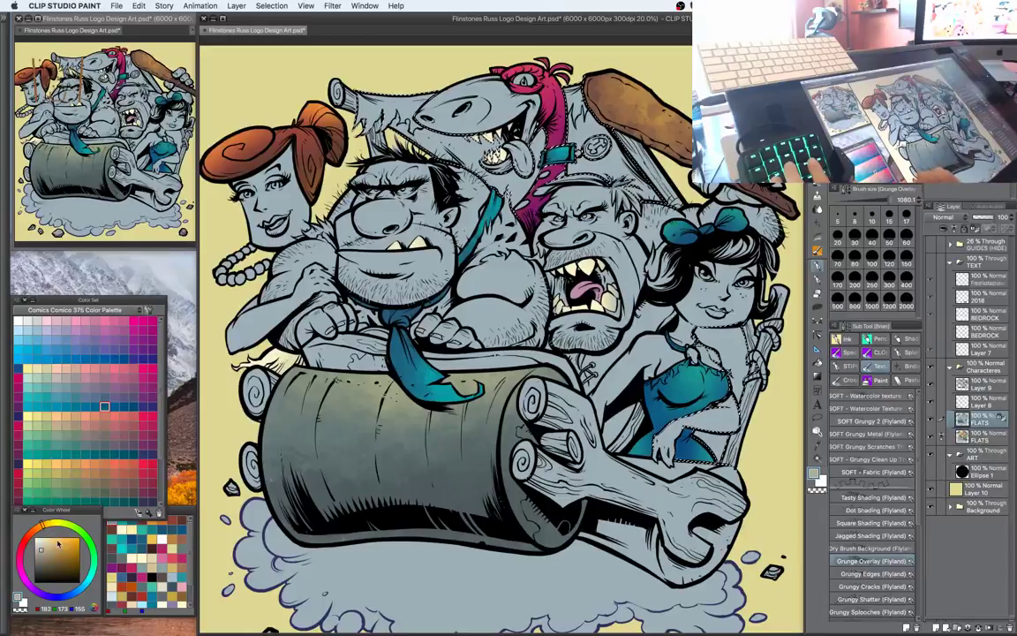
click(49, 558)
click(38, 527)
click(53, 557)
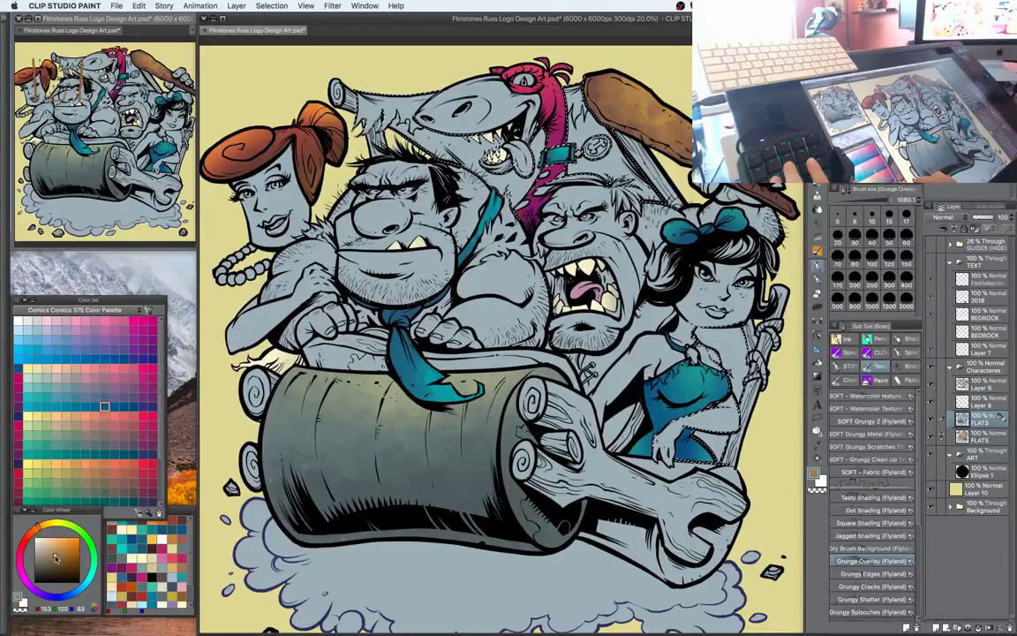
drag(738, 355, 734, 388)
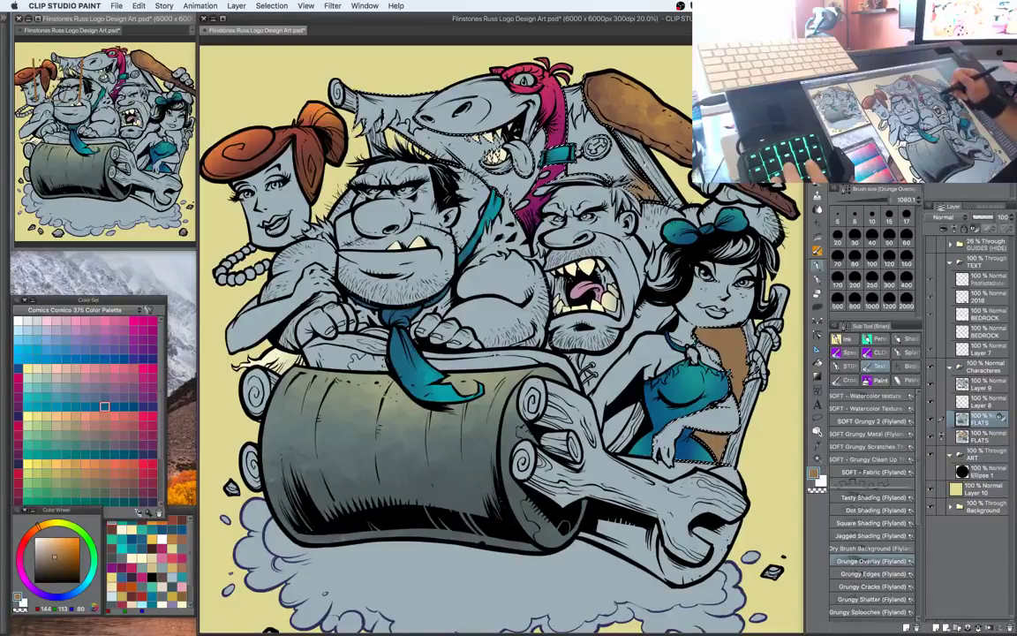
mouse_move(649, 181)
mouse_down()
mouse_move(583, 128)
mouse_move(519, 170)
mouse_move(380, 111)
mouse_up()
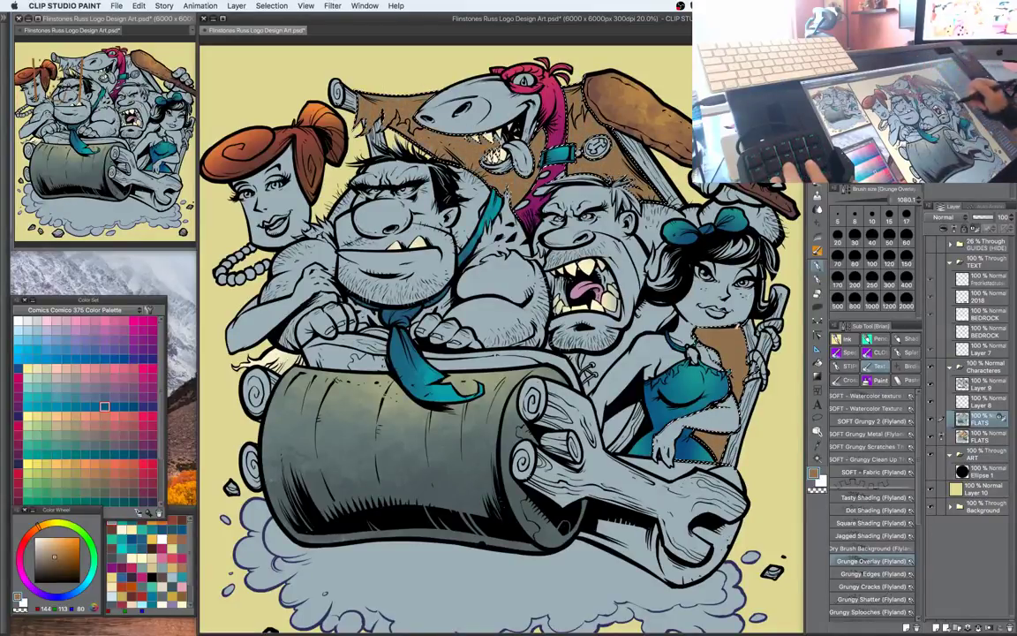
Choose darker browns (RGB 114, 91, 75 and 102, 86, 82), brush shadows into the hide canopy and clear the selection
click(50, 562)
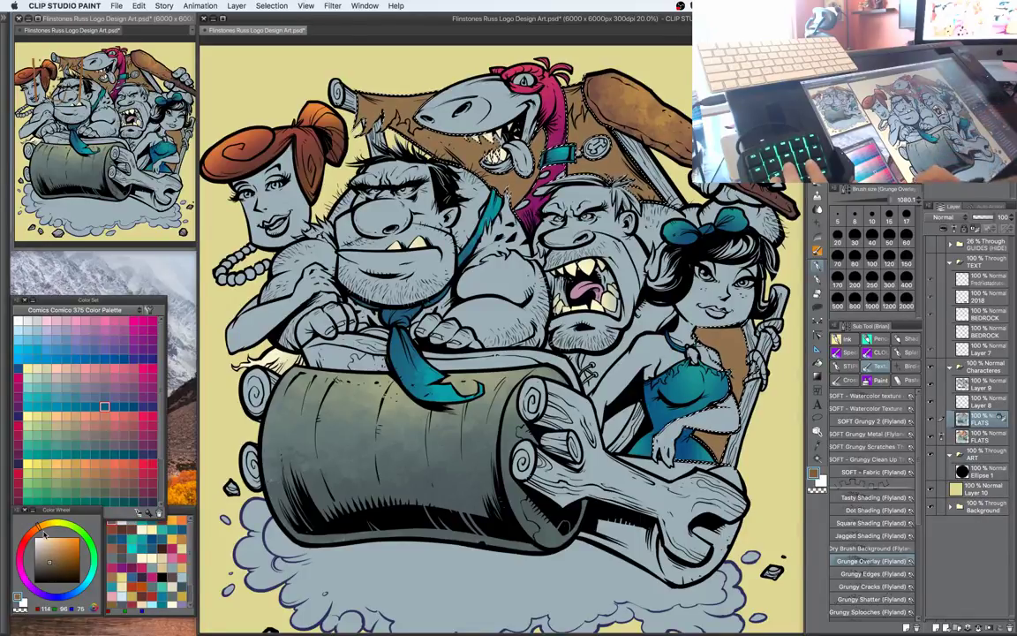
click(35, 529)
drag(706, 345, 726, 362)
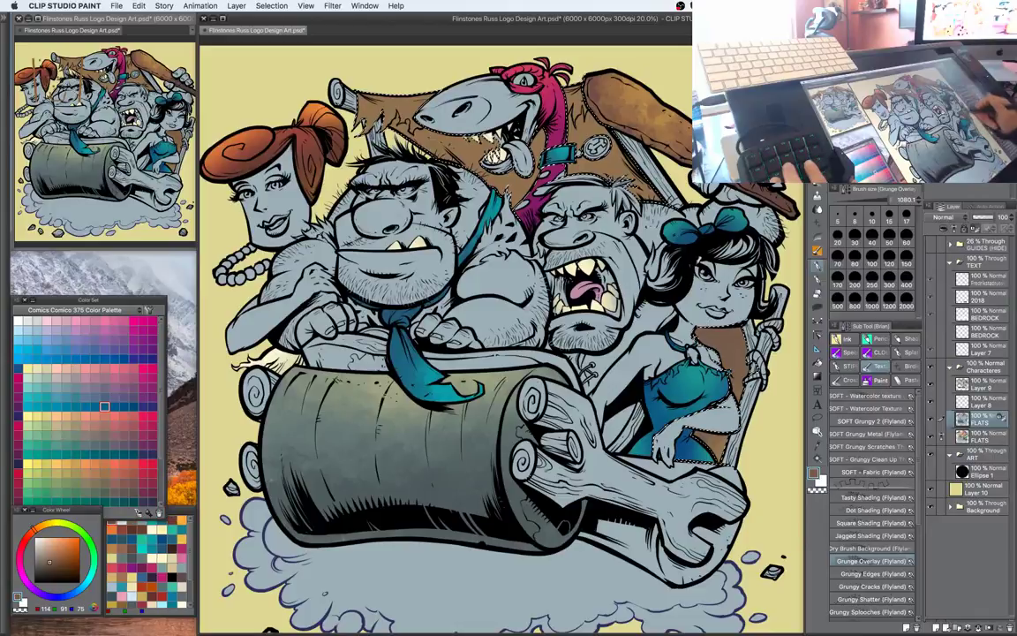
drag(610, 354, 642, 414)
mouse_move(634, 225)
mouse_down()
mouse_move(608, 226)
mouse_move(565, 192)
mouse_up()
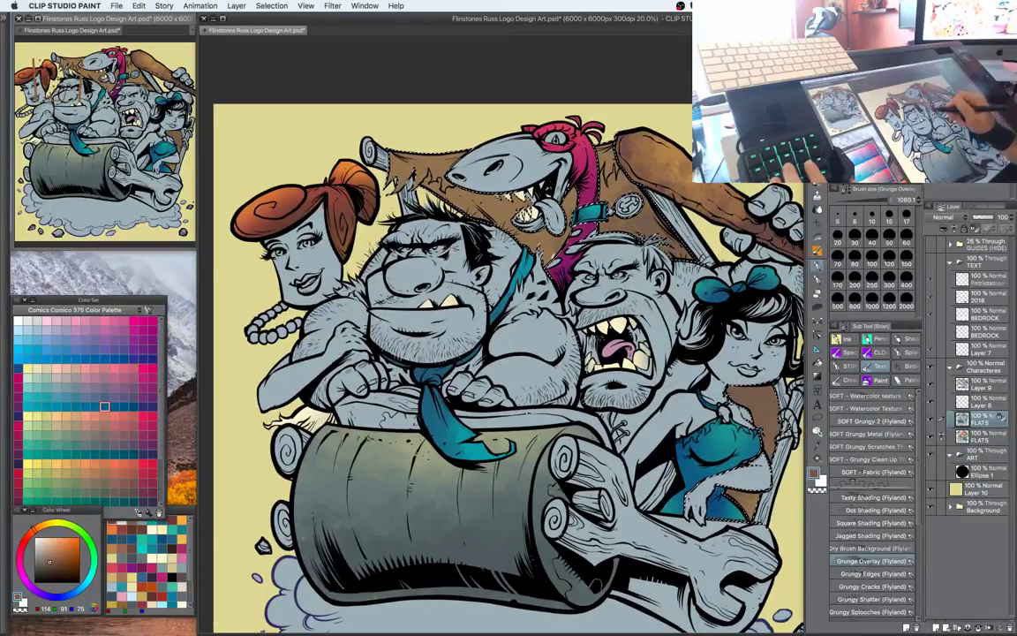
drag(539, 237, 491, 221)
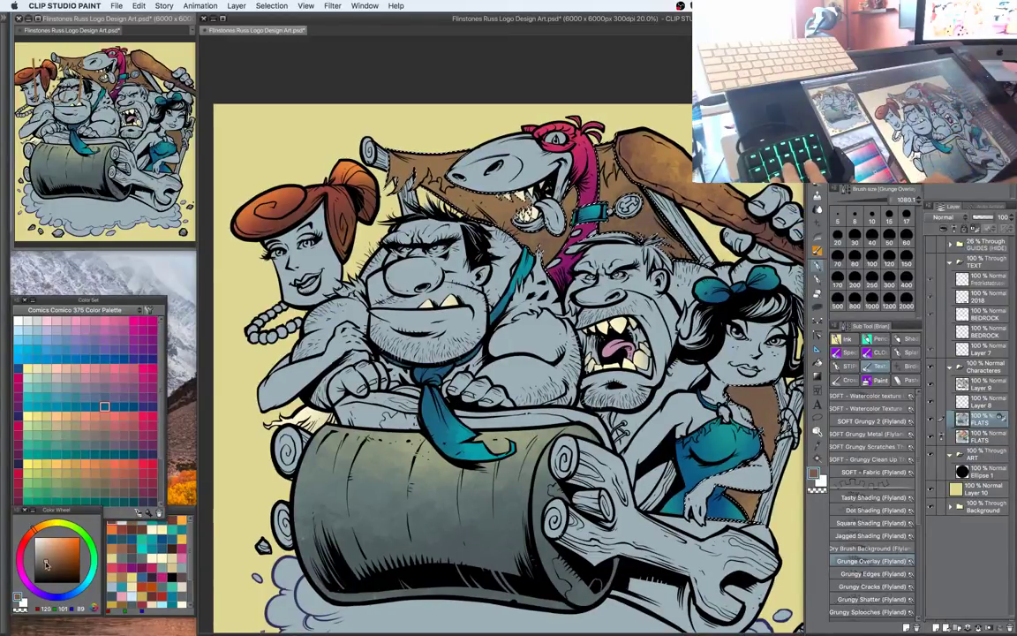
click(44, 564)
drag(28, 532, 46, 529)
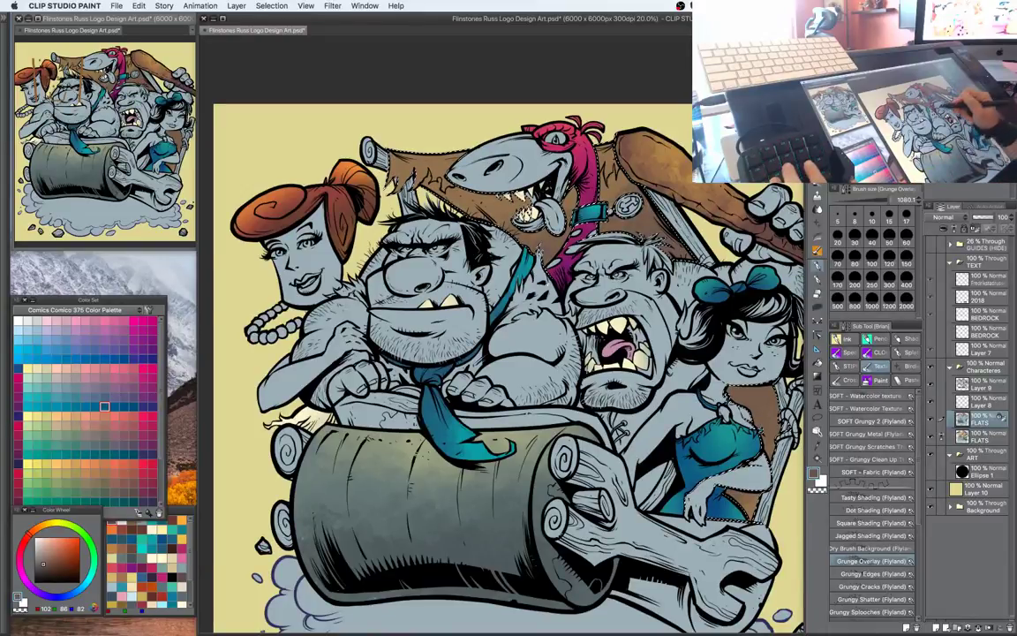
key(super+d)
Choose a golden yellow (RGB 237, 186, 81) and brush highlights onto the hide canopy
alt+click(433, 159)
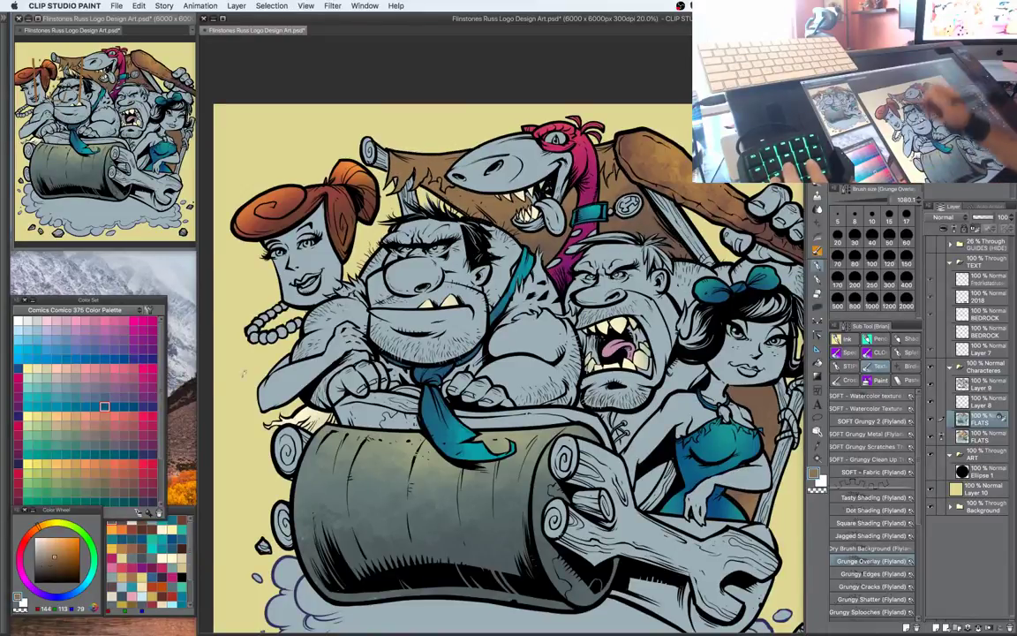
click(63, 545)
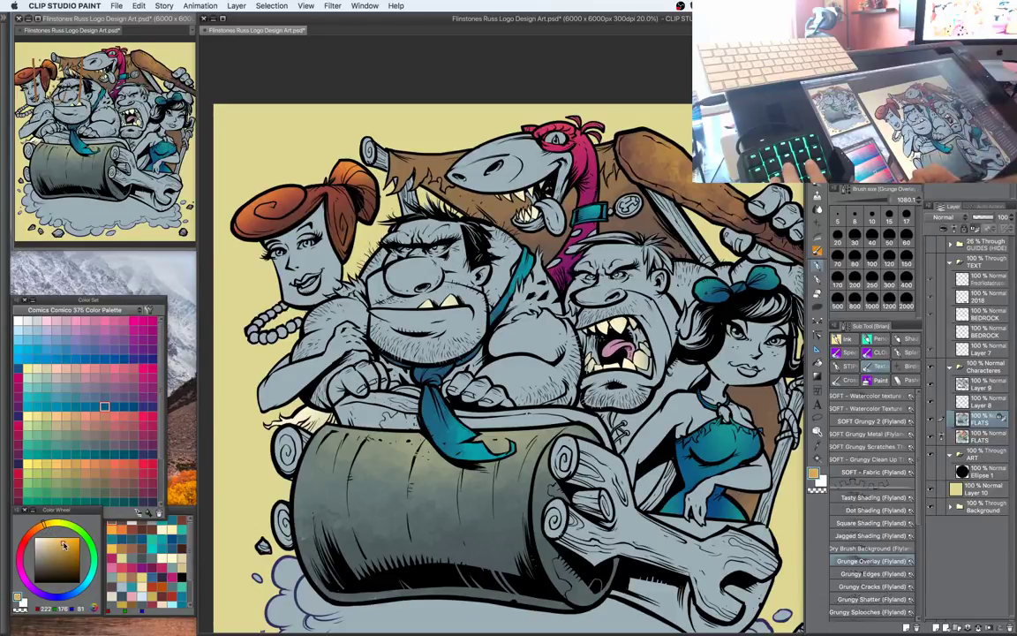
drag(64, 545, 64, 540)
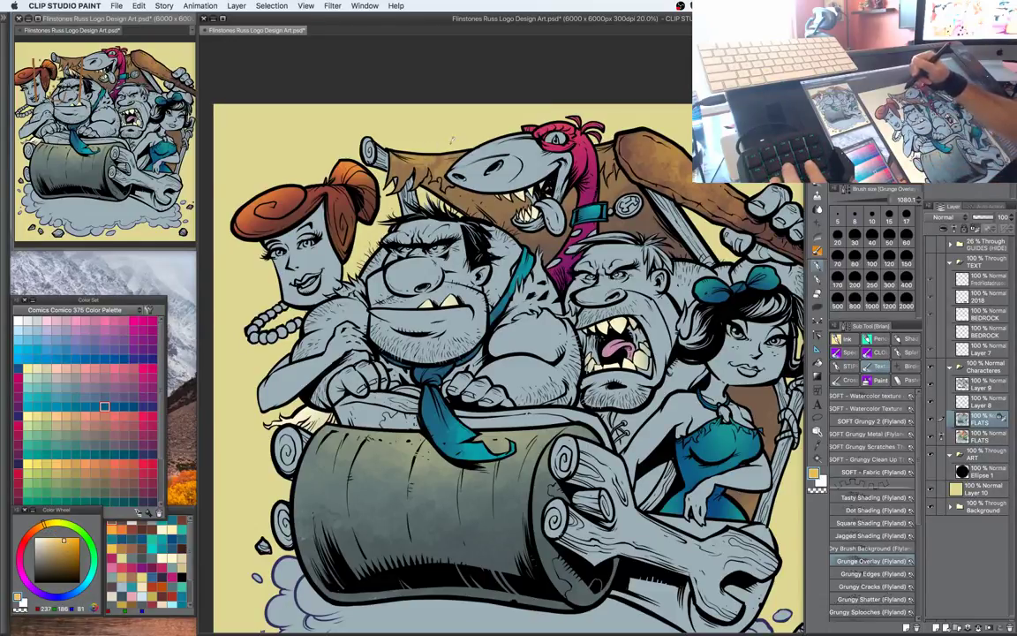
drag(452, 140, 423, 168)
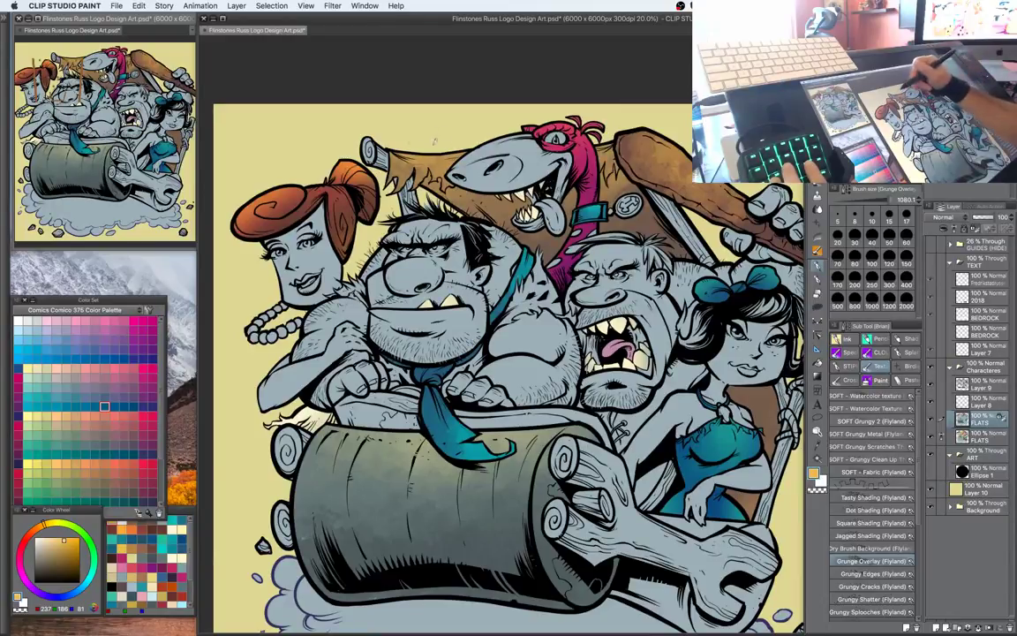
drag(654, 203, 572, 159)
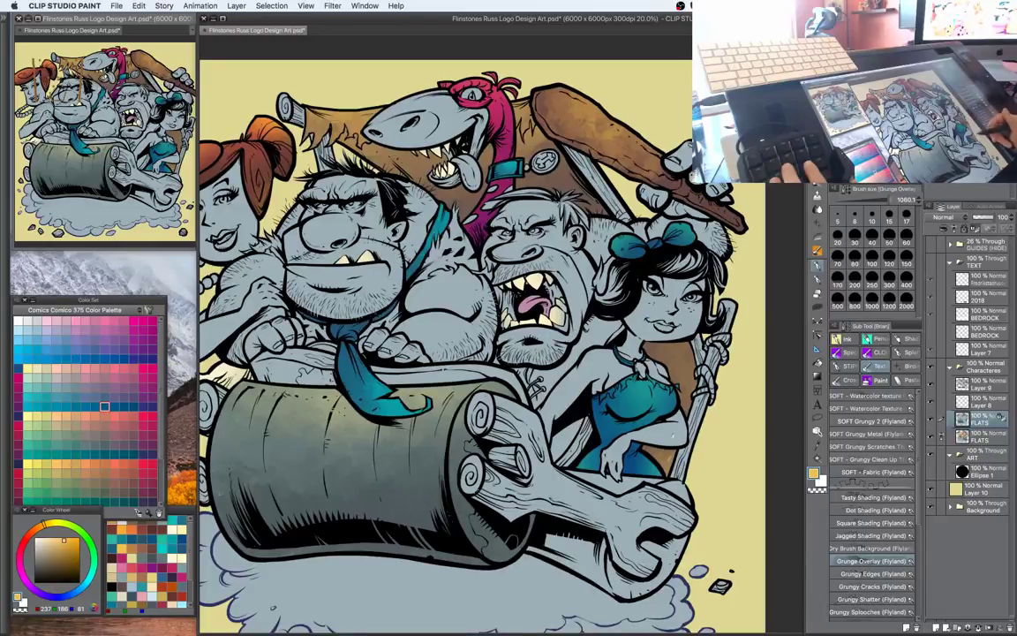
drag(639, 422, 666, 450)
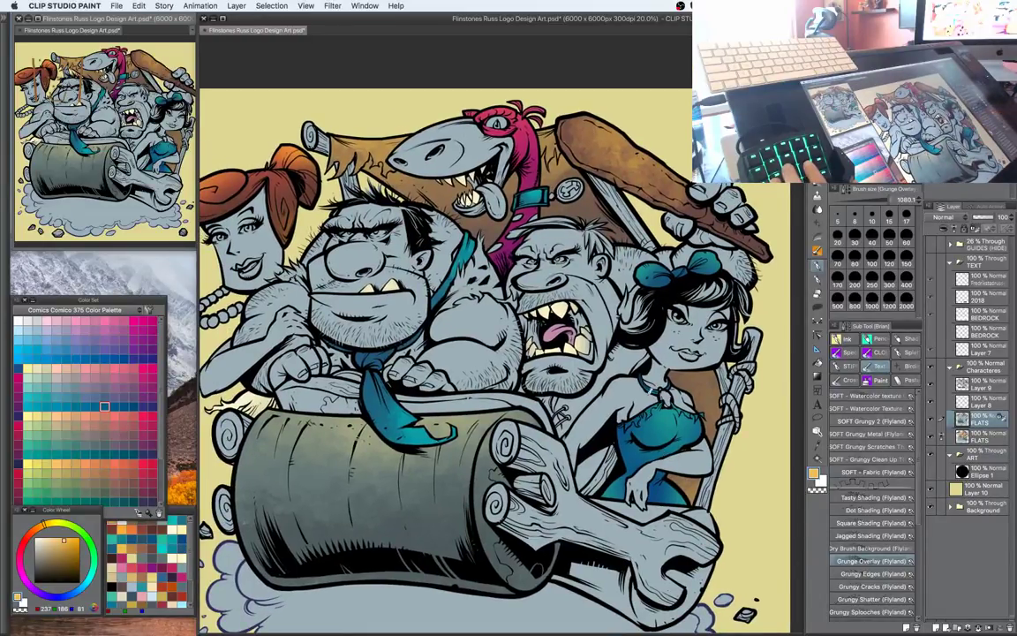
drag(557, 309, 602, 268)
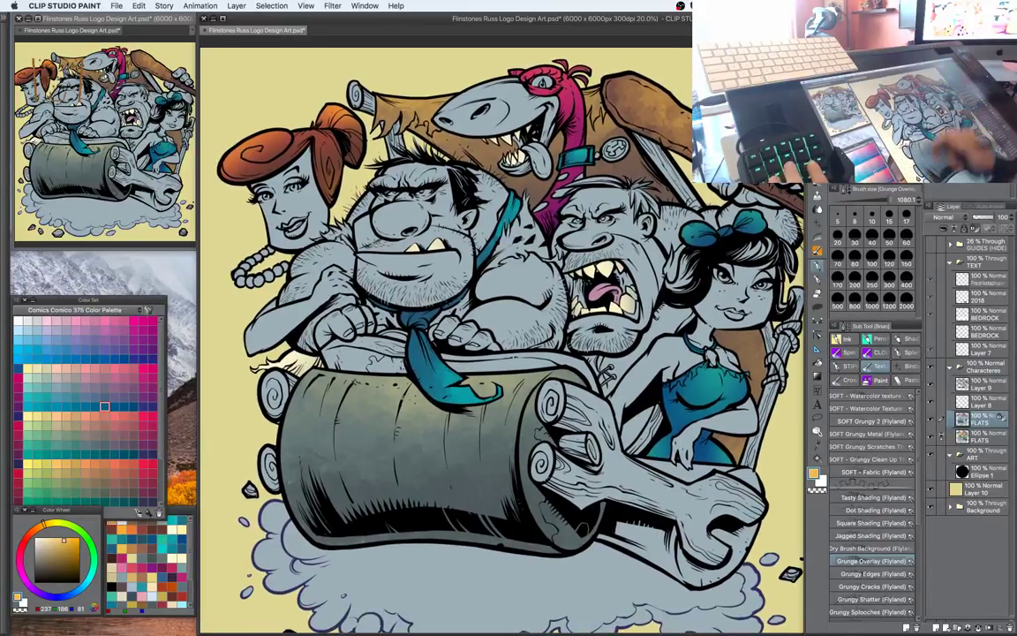
Auto-select the canopy poles and the vehicle's wooden frame, and sample a dark brown from the shaded hide
key(w)
click(668, 496)
key(b)
alt+click(665, 153)
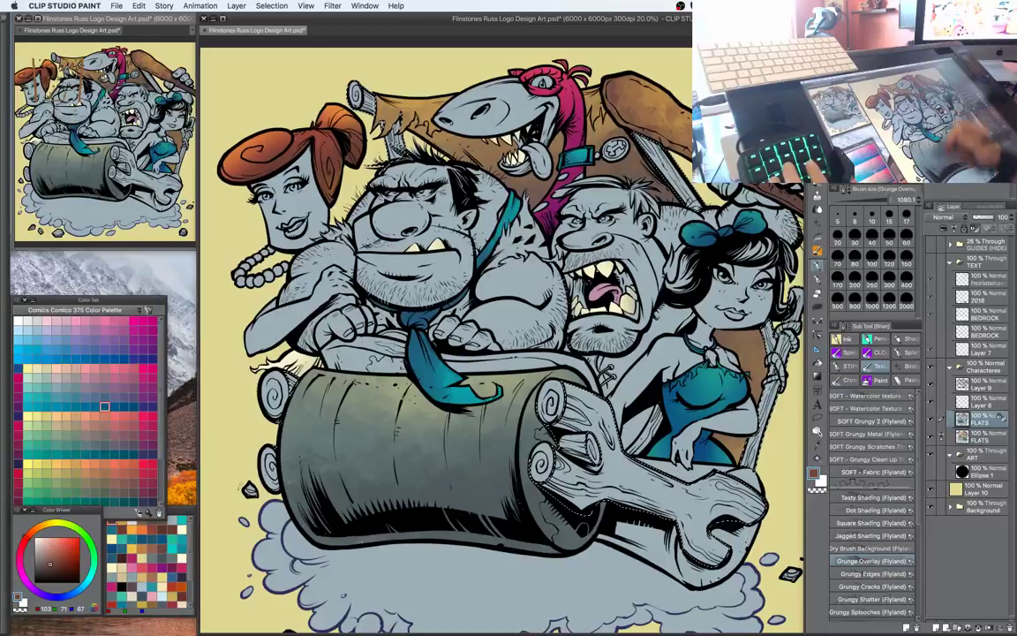
alt+click(665, 153)
Brush dark brown (RGB 90, 73, 71) as the base colour over the poles and wooden frame, and clear the selection
mouse_move(675, 166)
mouse_down()
mouse_move(691, 189)
mouse_move(655, 148)
mouse_up()
drag(394, 128, 400, 143)
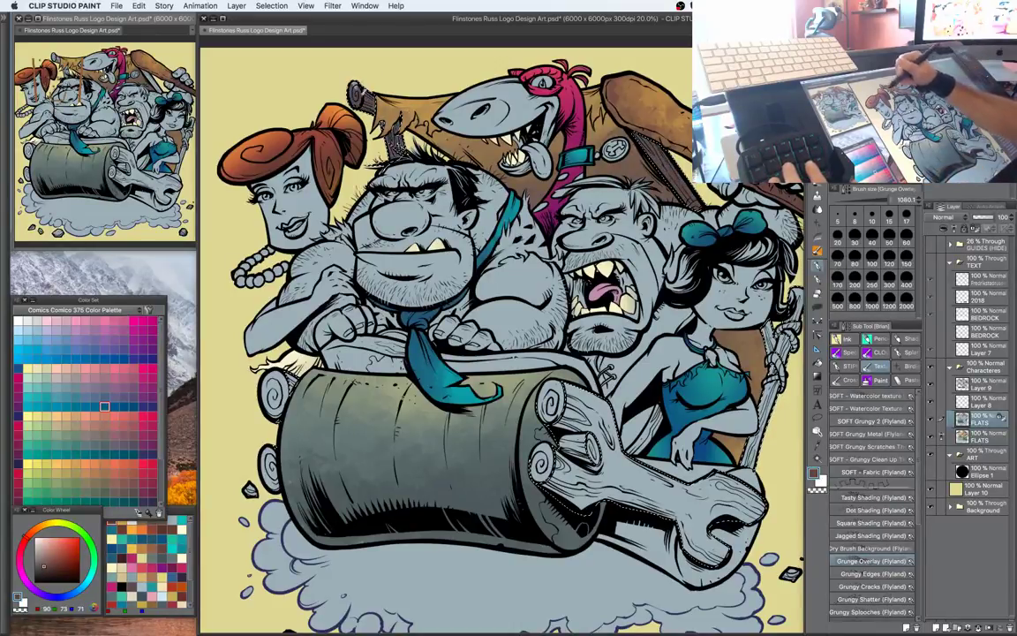
mouse_move(790, 302)
mouse_down()
mouse_move(740, 488)
mouse_move(700, 521)
mouse_move(645, 488)
mouse_up()
mouse_move(583, 415)
mouse_down()
mouse_move(525, 402)
mouse_move(497, 437)
mouse_up()
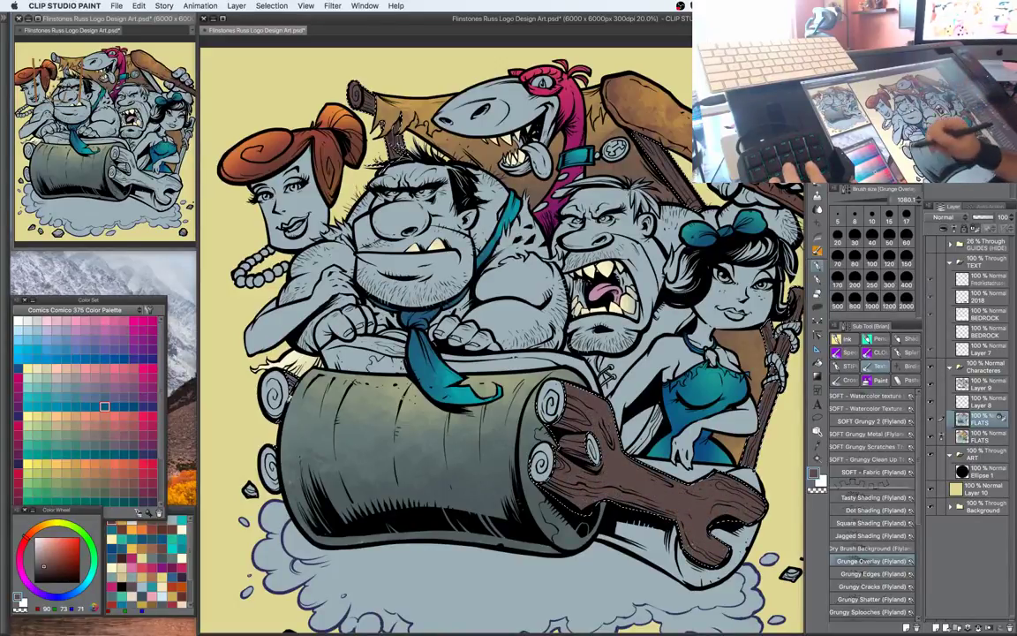
key(super+d)
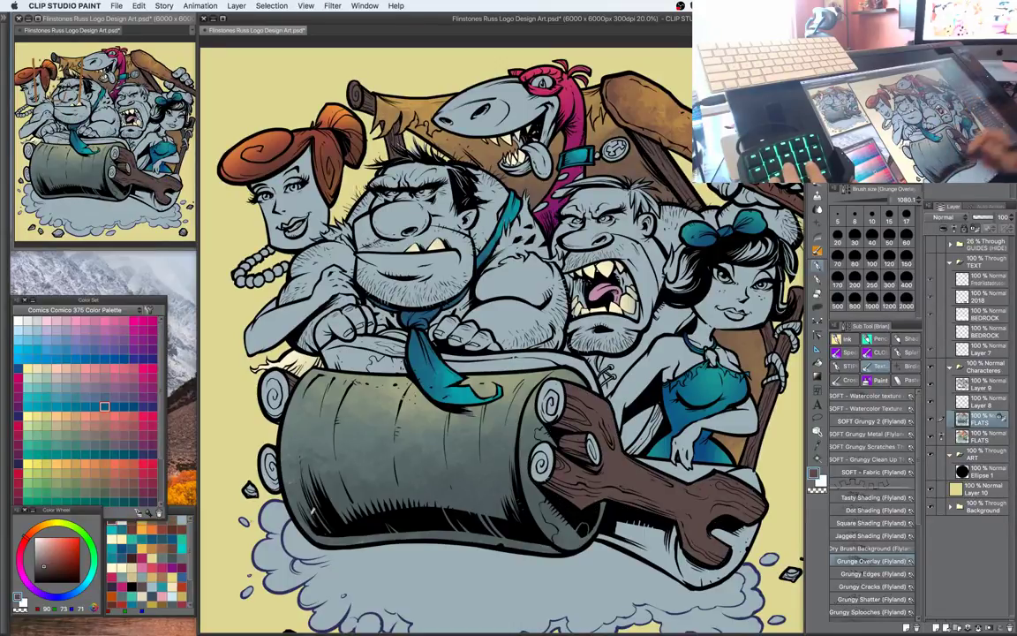
Choose a deeper brown (RGB 72, 58, 59) and brush shadows on the forked end of the wooden frame
click(44, 571)
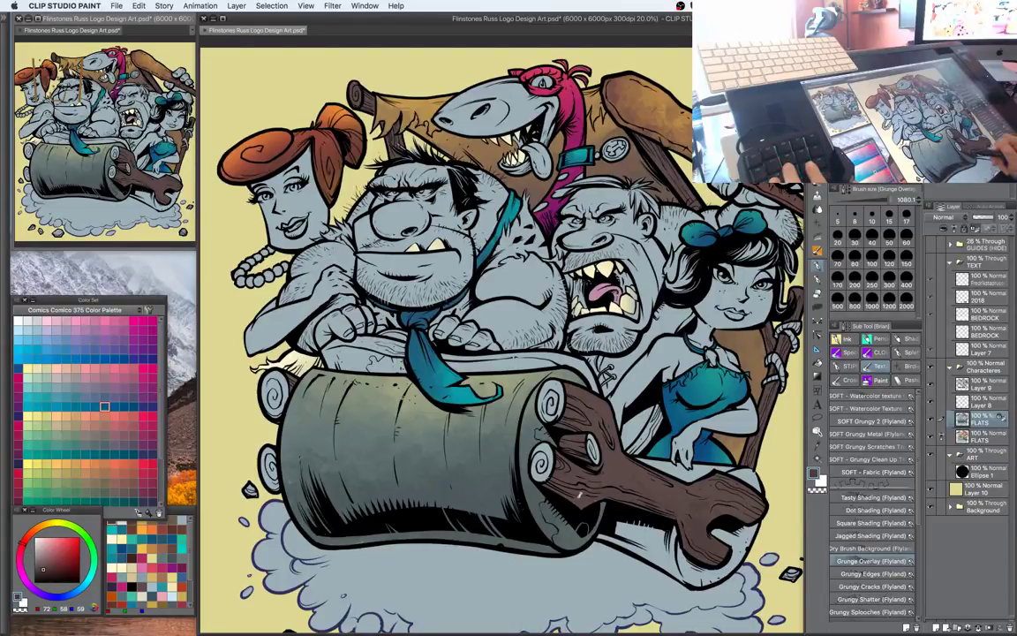
drag(699, 531, 730, 527)
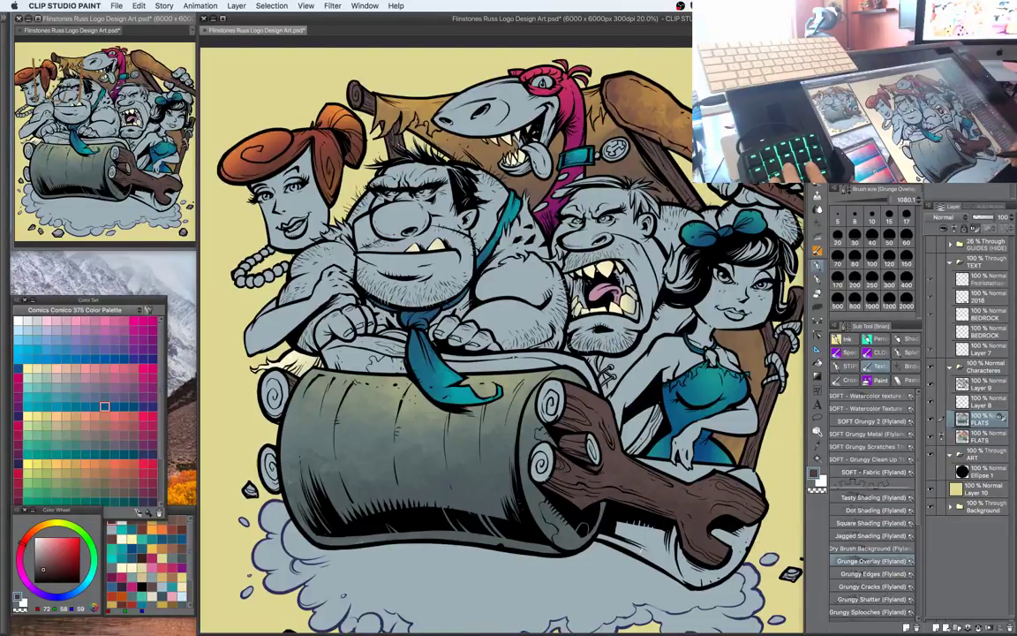
alt+click(725, 556)
drag(725, 555, 650, 502)
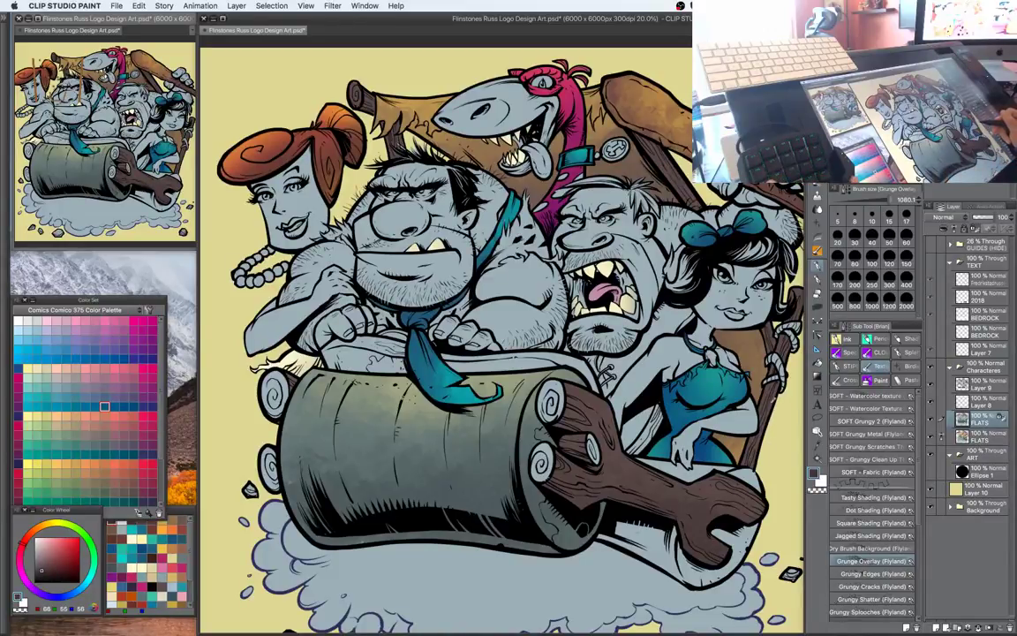
Recall the dark brown (RGB 66, 55, 56) from the colour history and shade the woodwork at brush size 439.8
alt+click(756, 424)
alt+click(761, 406)
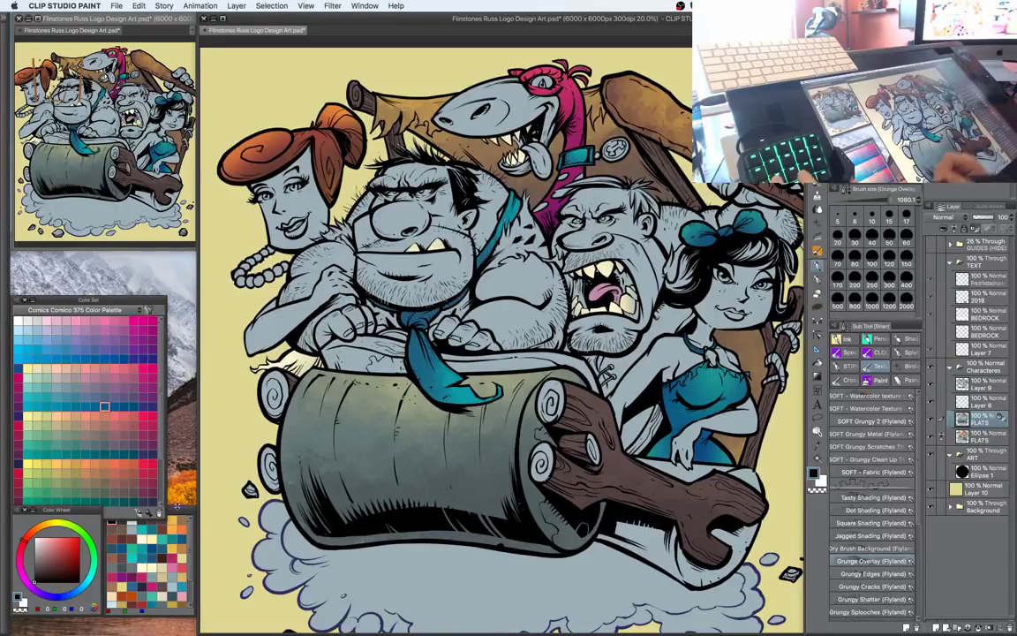
click(122, 521)
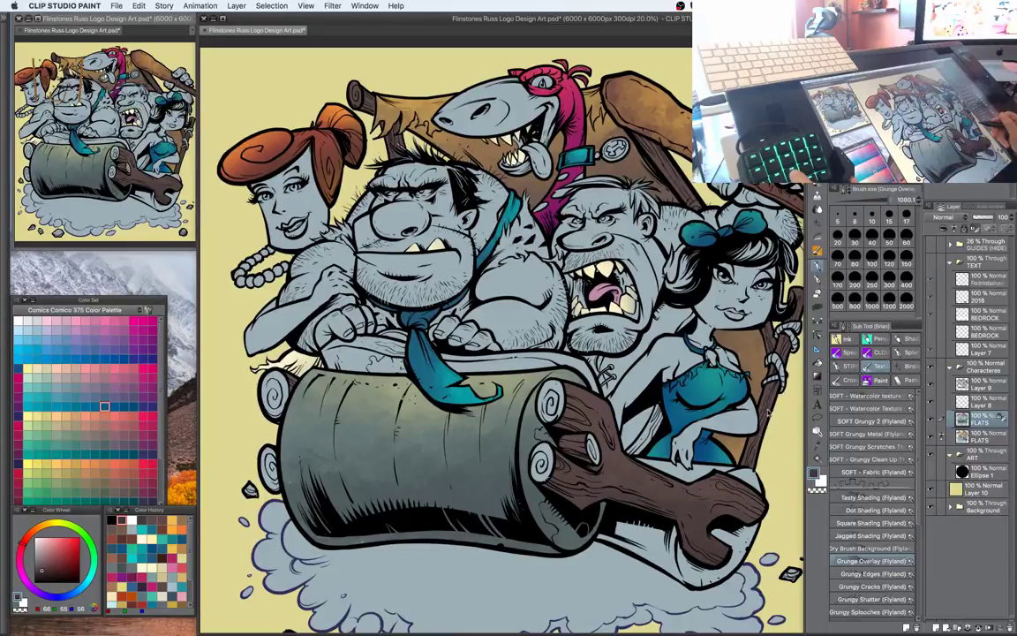
drag(643, 371, 593, 372)
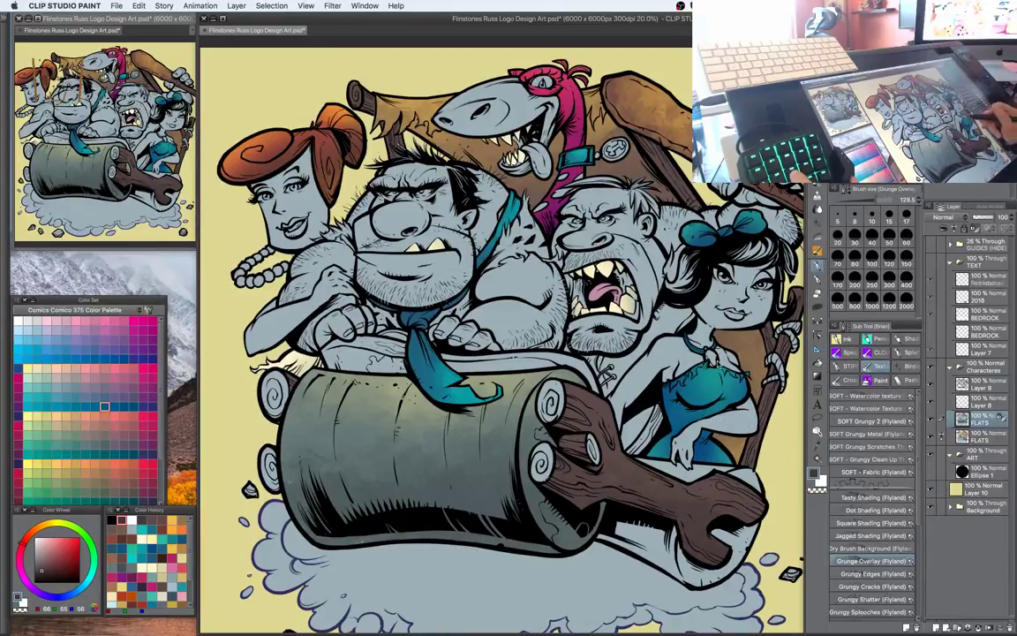
drag(720, 364, 745, 362)
key(bracketleft)
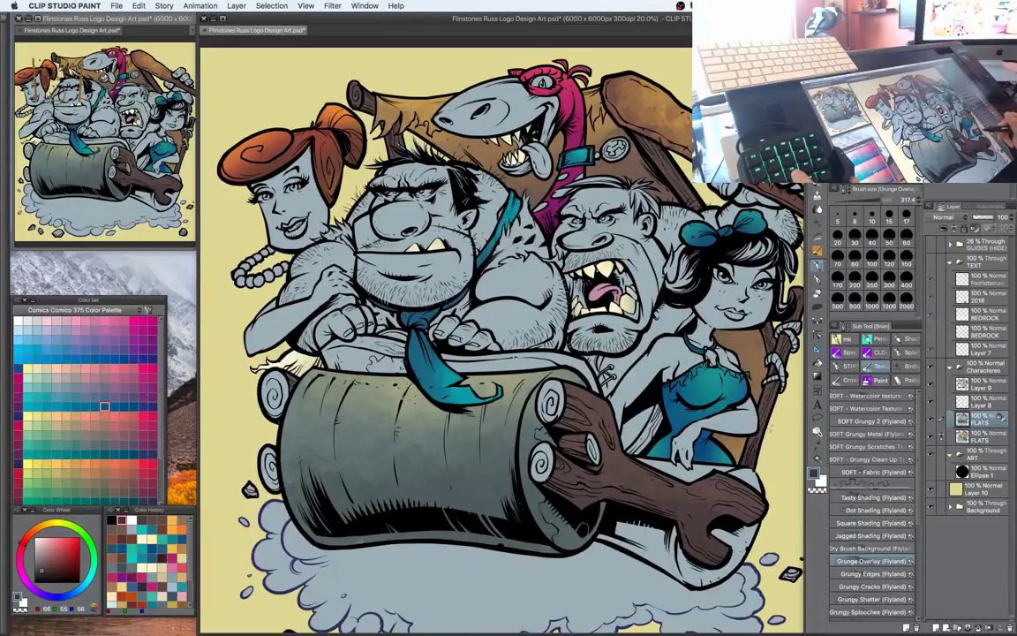
drag(658, 299, 666, 299)
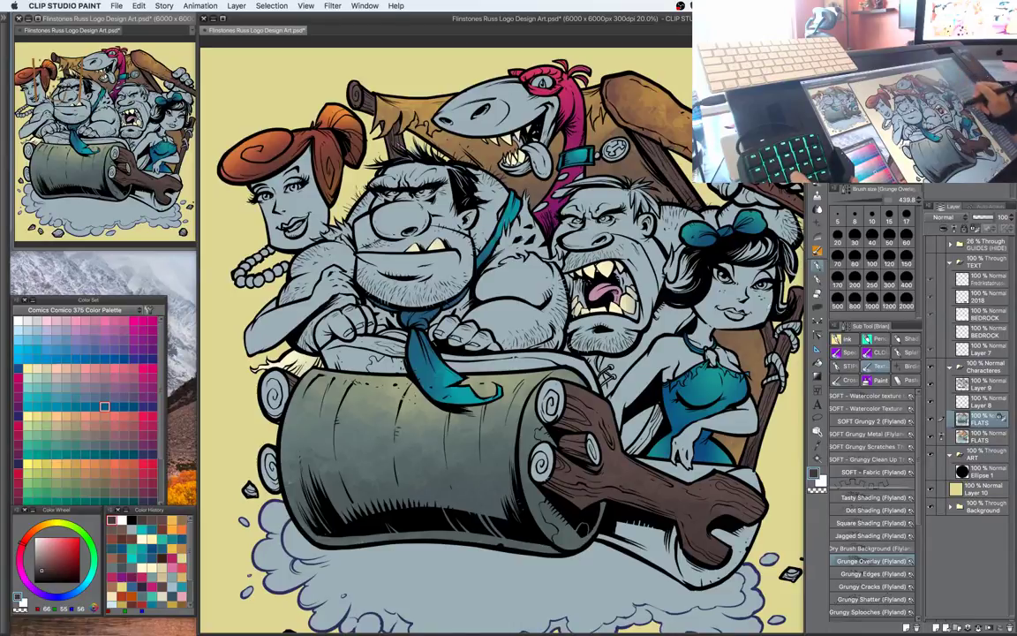
drag(664, 302, 656, 238)
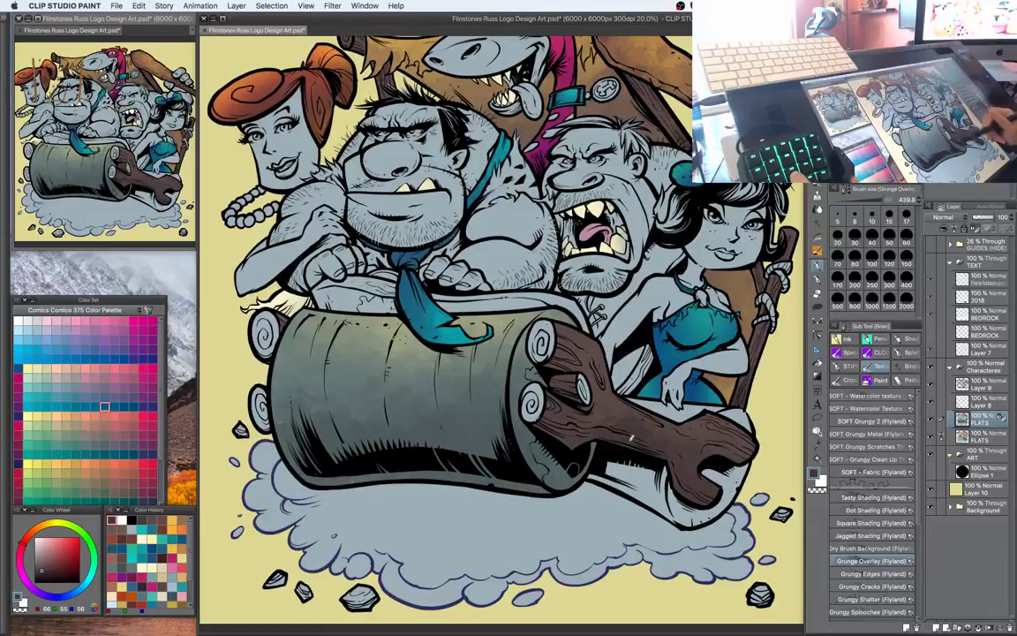
drag(616, 363, 607, 383)
Auto-select the rear stone roller, sample the front roller's dark grey (RGB 77, 91, 92) and brush it as the base colour
key(w)
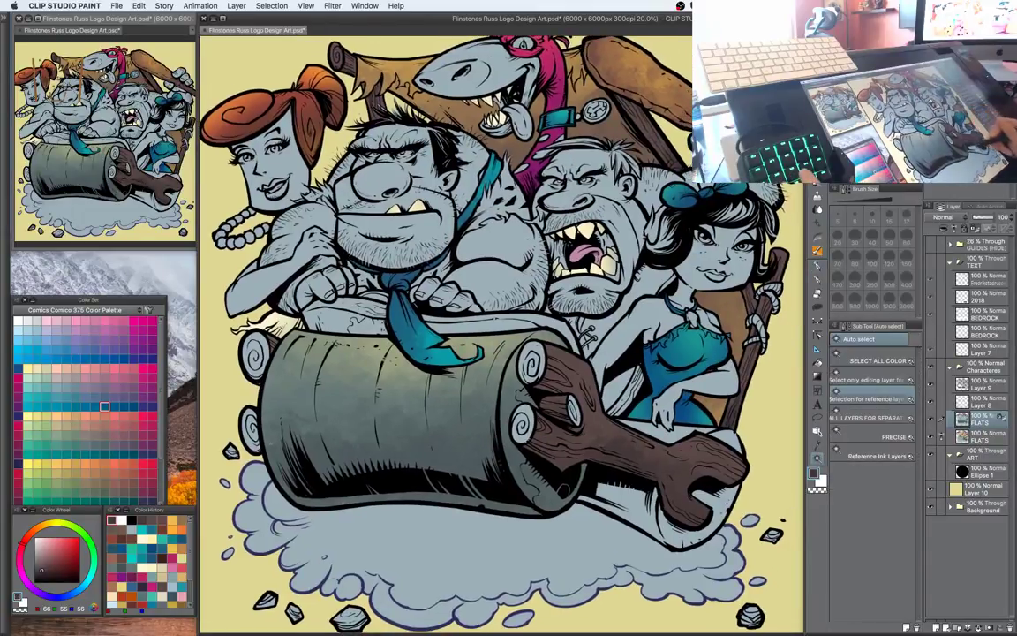
click(629, 502)
key(b)
alt+click(552, 441)
mouse_move(595, 461)
mouse_down()
mouse_move(586, 477)
mouse_move(662, 464)
mouse_move(565, 488)
mouse_up()
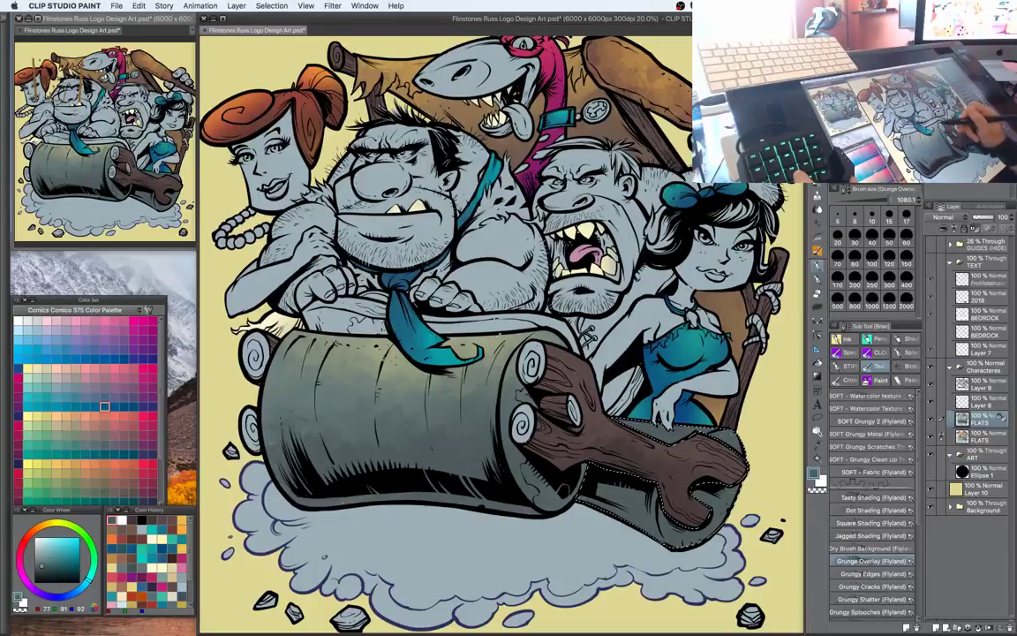
Sample the front roller's light olive (RGB 161, 167, 132), brush it along the rear roller's upper edge and deselect
alt+click(494, 349)
drag(643, 427, 739, 441)
key(super+d)
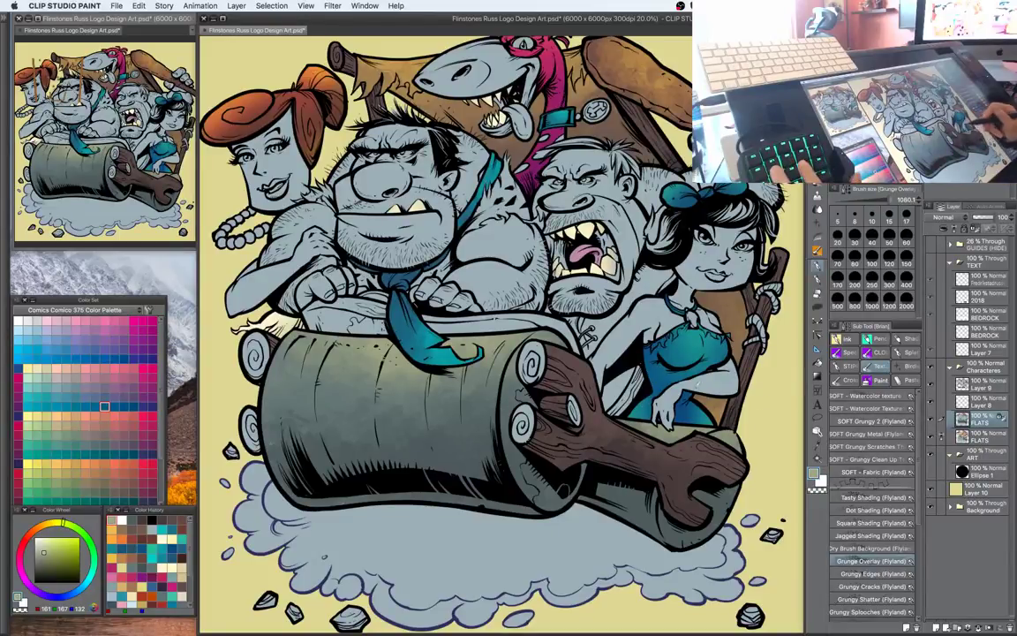
Choose a pale yellow (RGB 243, 235, 172) and reduce the texture brush size to 221.8
drag(697, 385, 700, 338)
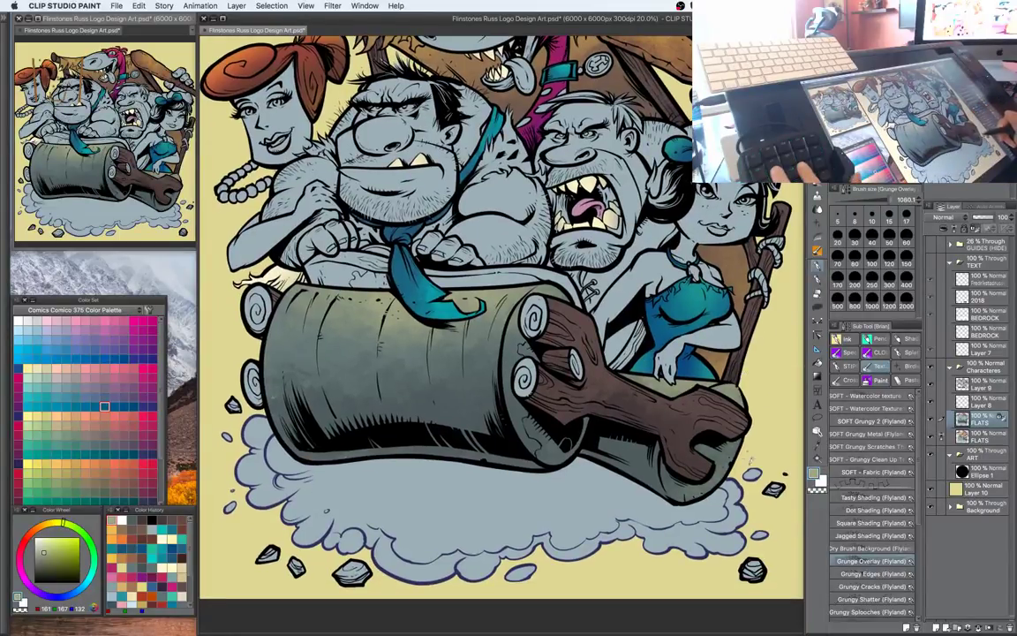
drag(669, 416, 705, 427)
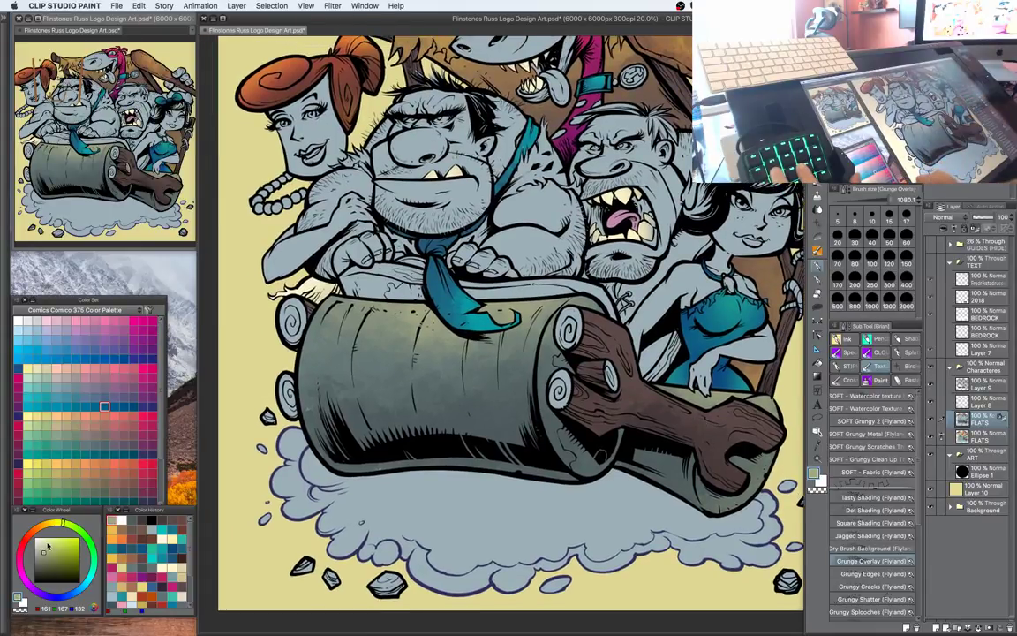
drag(45, 551, 54, 527)
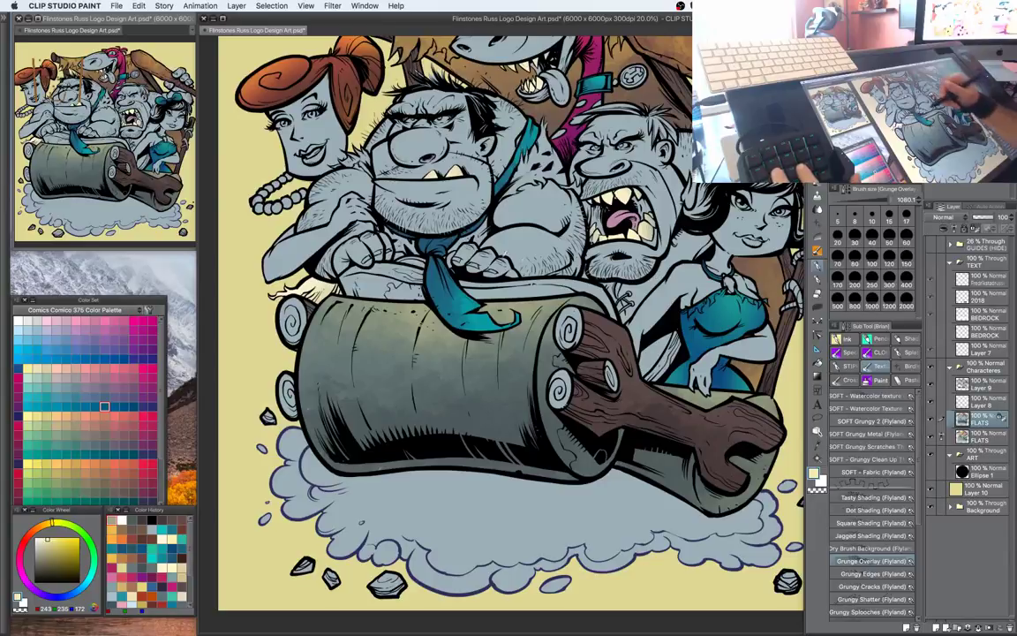
drag(429, 211, 387, 208)
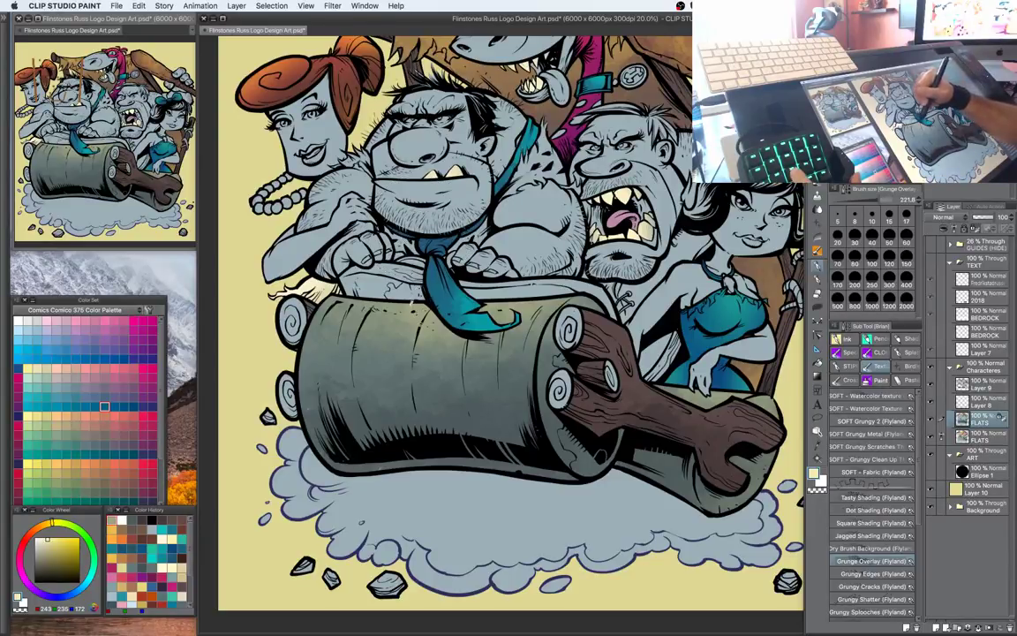
Auto-select the rear stone roller and add the front stone roller to the selection
key(w)
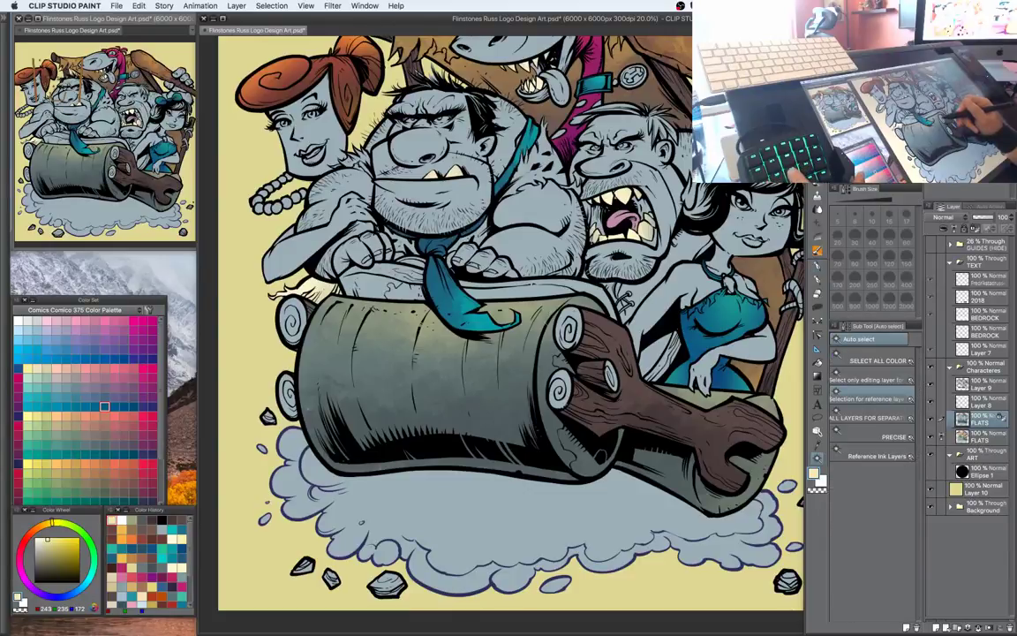
click(673, 466)
key(b)
key(w)
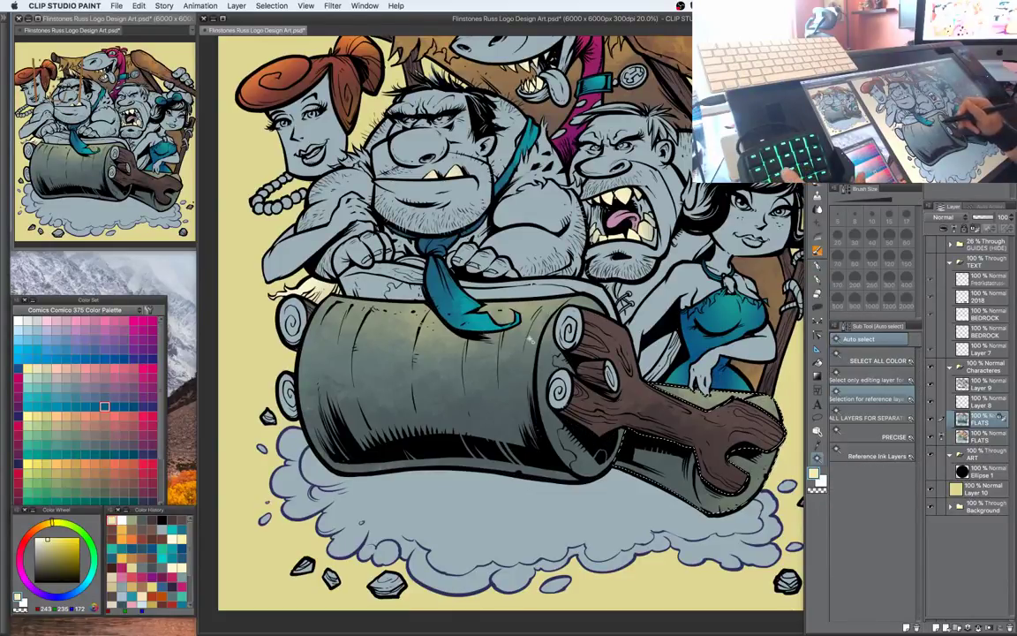
shift+click(530, 339)
key(b)
Undo a pale yellow trial stroke on the front roller and reduce the Grunge Overlay brush size to 319.5
drag(399, 314, 411, 305)
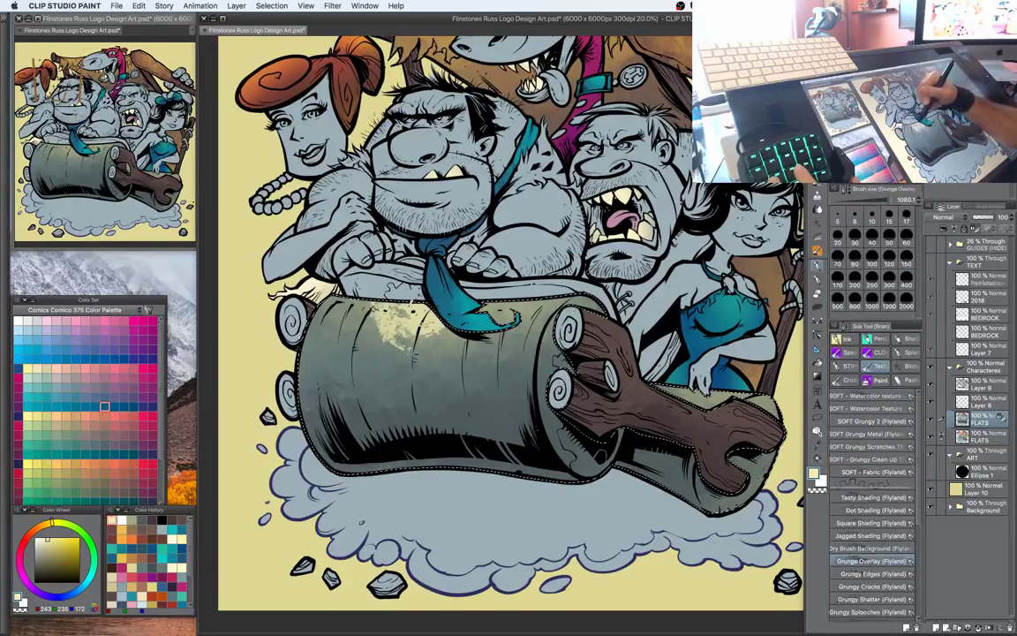
key(super+z)
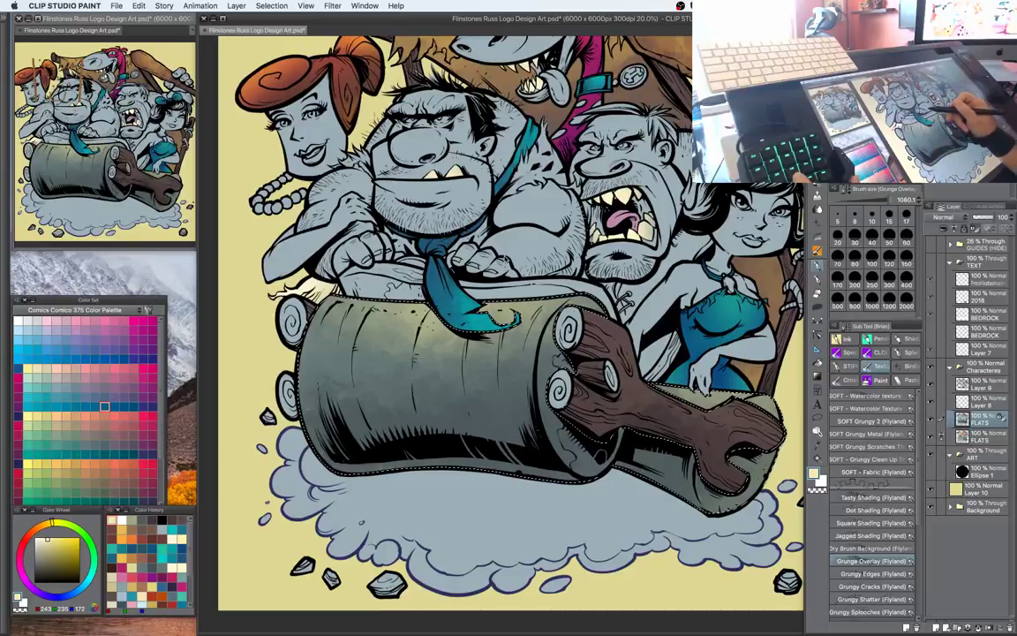
key([)
key(bracketleft)
key(bracketleft)
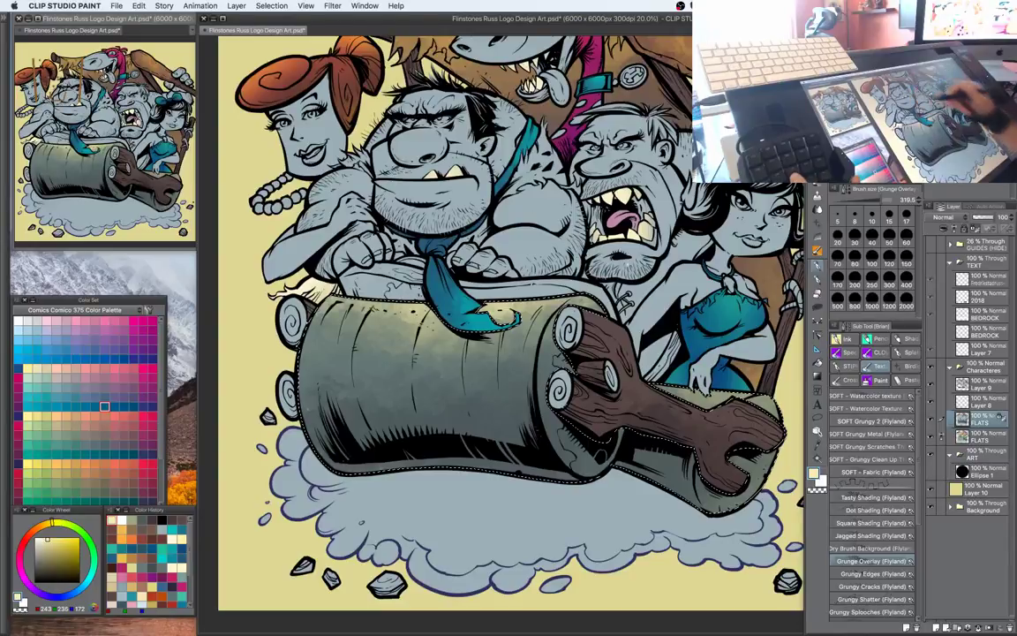
Brush pale yellow grunge highlights along the edges of both selected stone rollers
drag(704, 344, 664, 302)
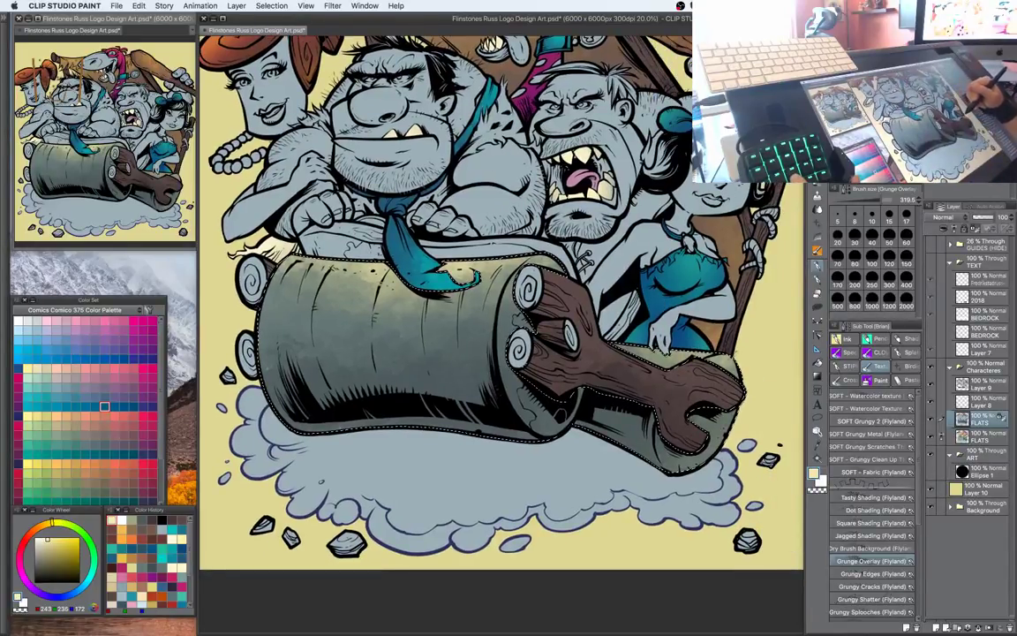
mouse_move(708, 350)
mouse_down()
mouse_move(674, 354)
mouse_move(712, 336)
mouse_up()
mouse_move(524, 409)
mouse_down()
mouse_move(488, 406)
mouse_move(432, 395)
mouse_up()
drag(389, 359, 279, 364)
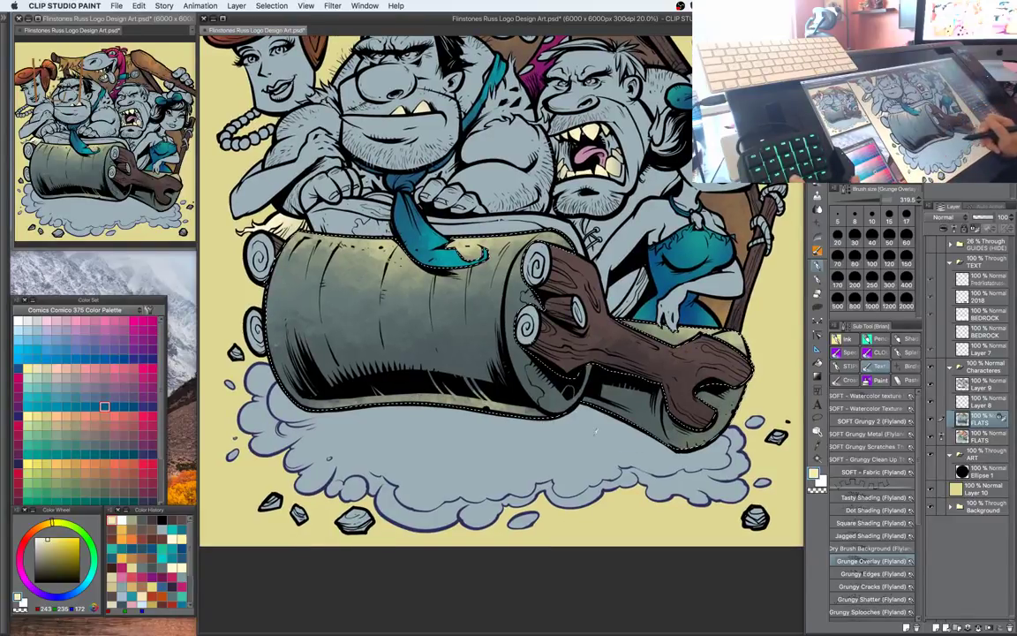
drag(466, 369, 355, 359)
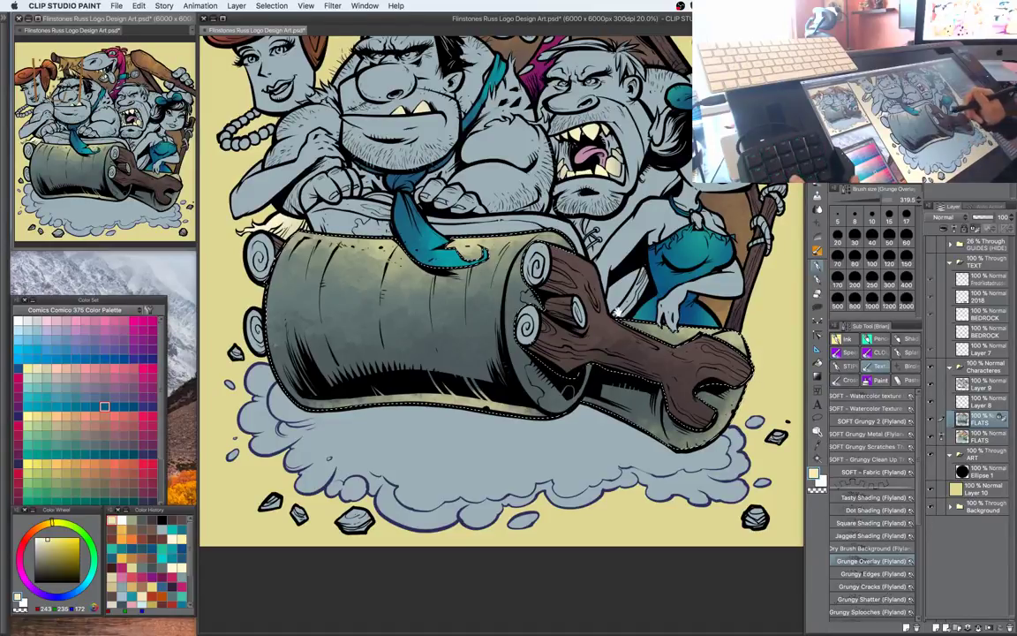
drag(565, 318, 609, 356)
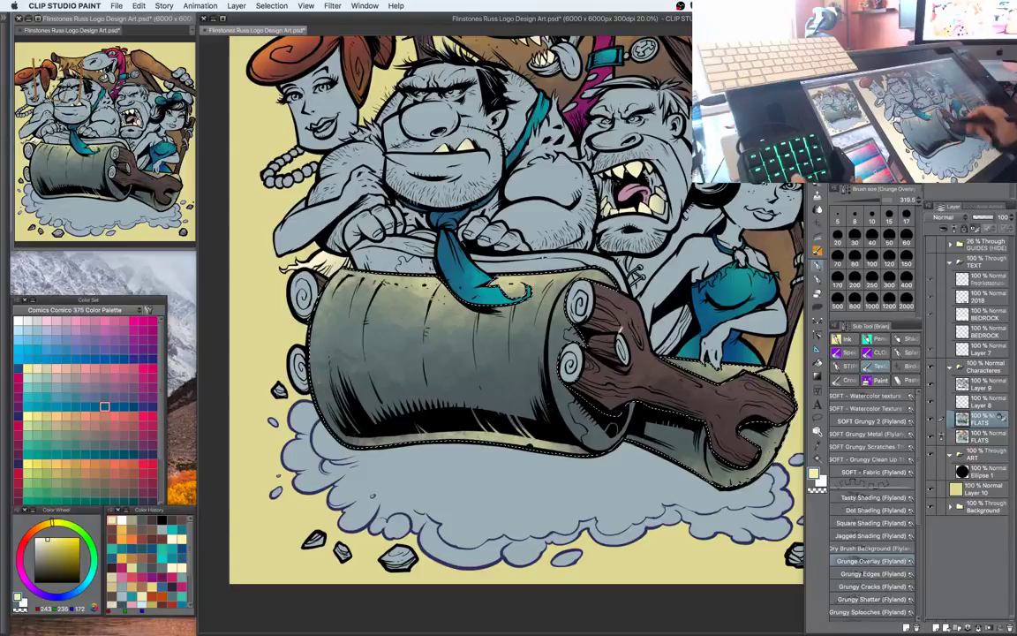
Auto-select the cut log ends and brush them with a peach base colour (RGB 255, 205, 147) at brush size 1080.1
key(w)
click(305, 295)
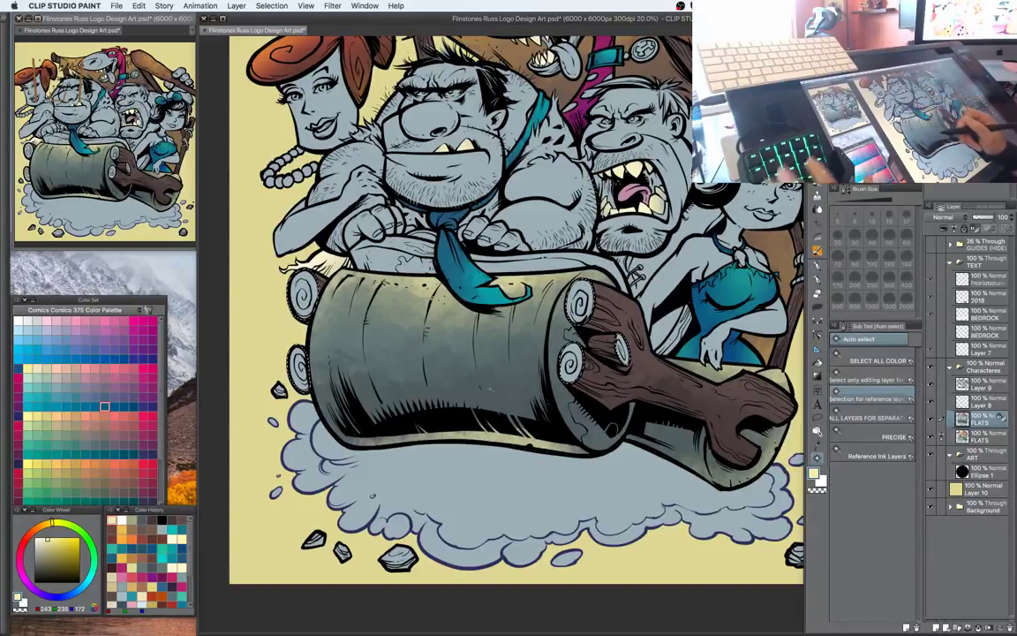
key(b)
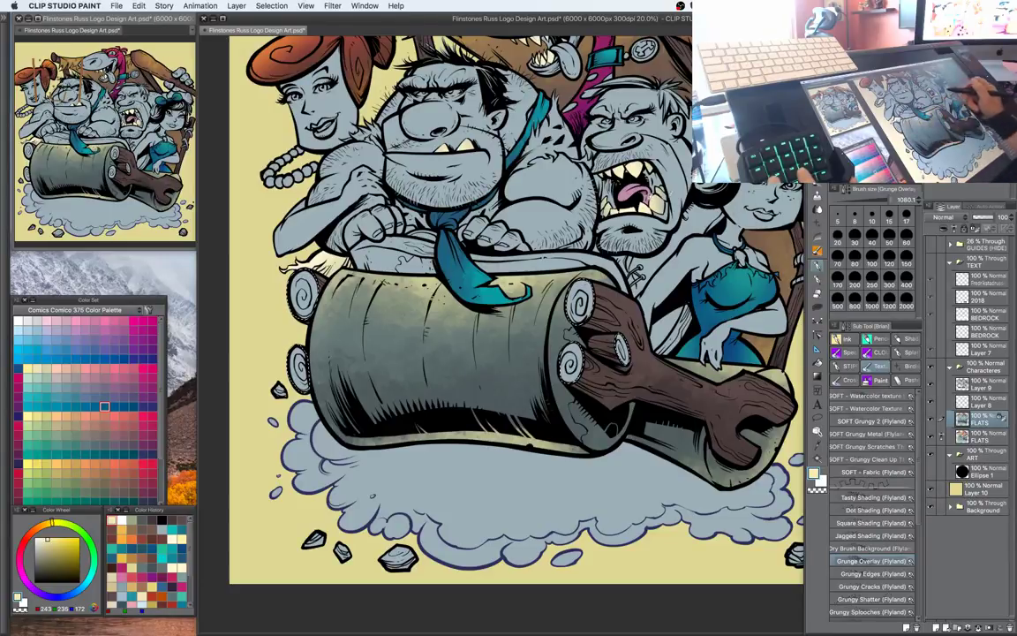
click(38, 528)
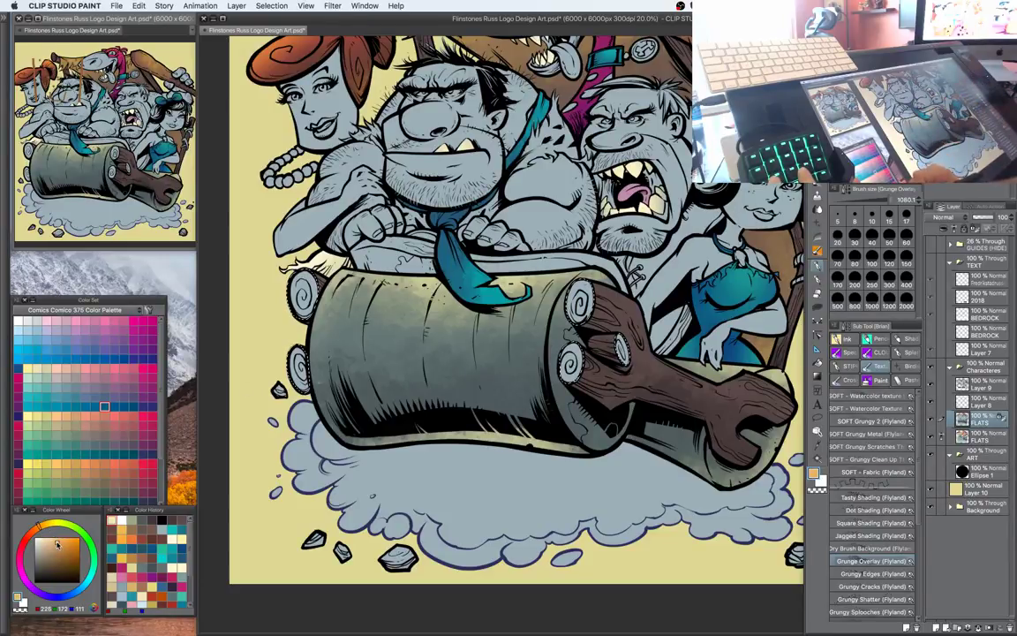
click(54, 539)
mouse_move(314, 273)
mouse_down()
mouse_move(305, 281)
mouse_move(322, 357)
mouse_up()
mouse_move(579, 295)
mouse_down()
mouse_move(576, 340)
mouse_move(629, 349)
mouse_move(554, 365)
mouse_up()
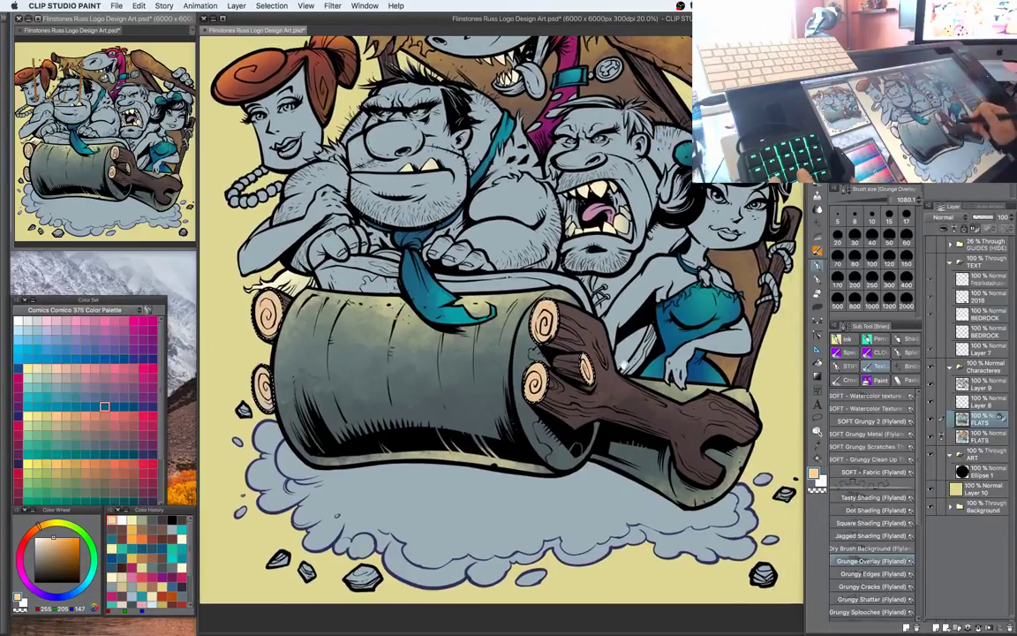
Choose a pale cream (RGB 255, 241, 192) and brush highlights on the cut log ends
click(46, 537)
click(49, 524)
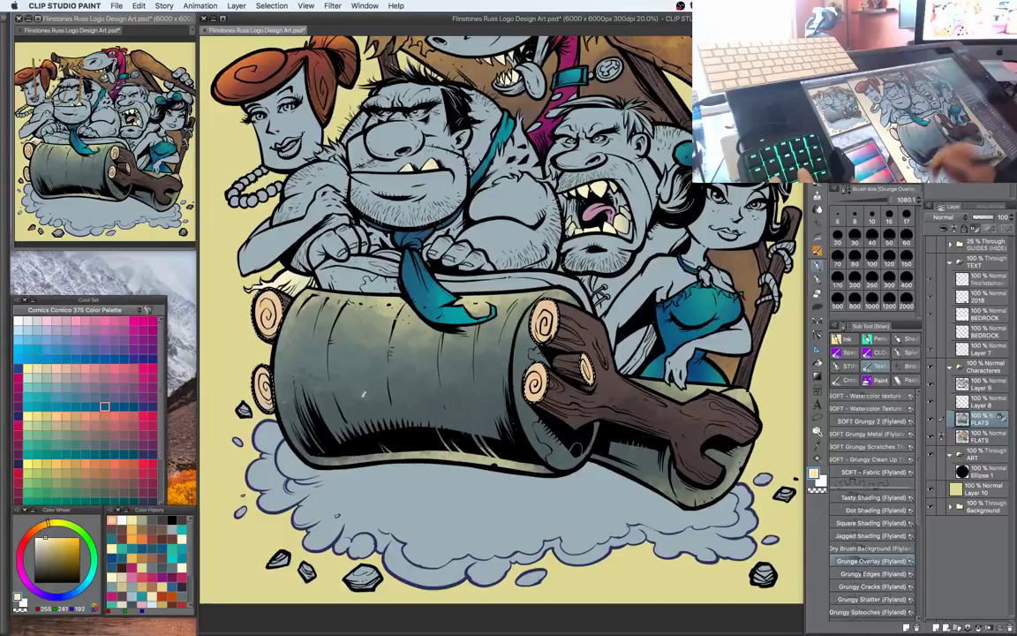
drag(529, 293, 532, 334)
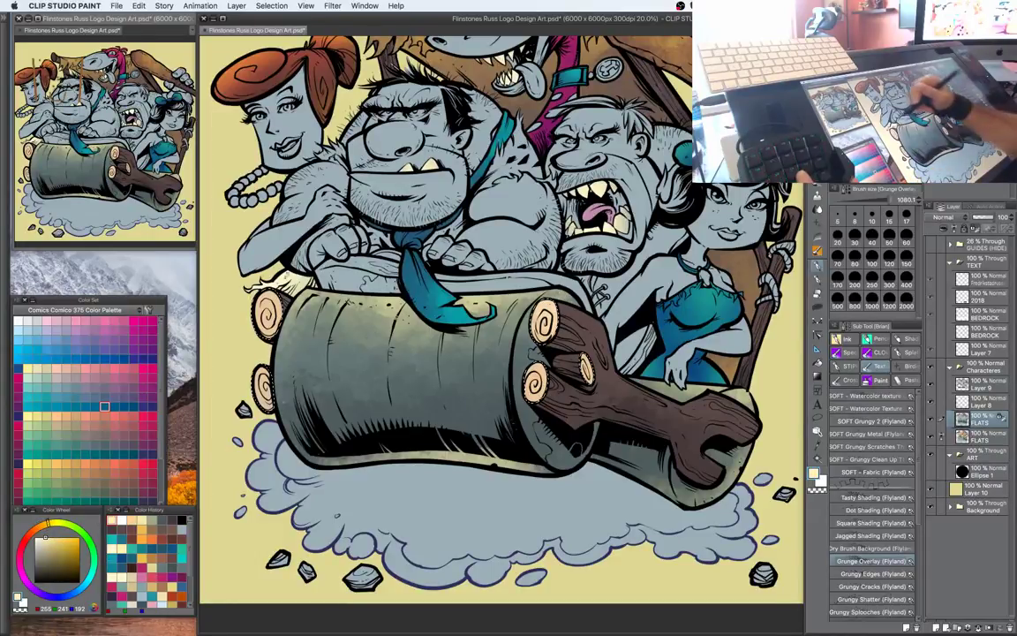
drag(264, 268, 227, 272)
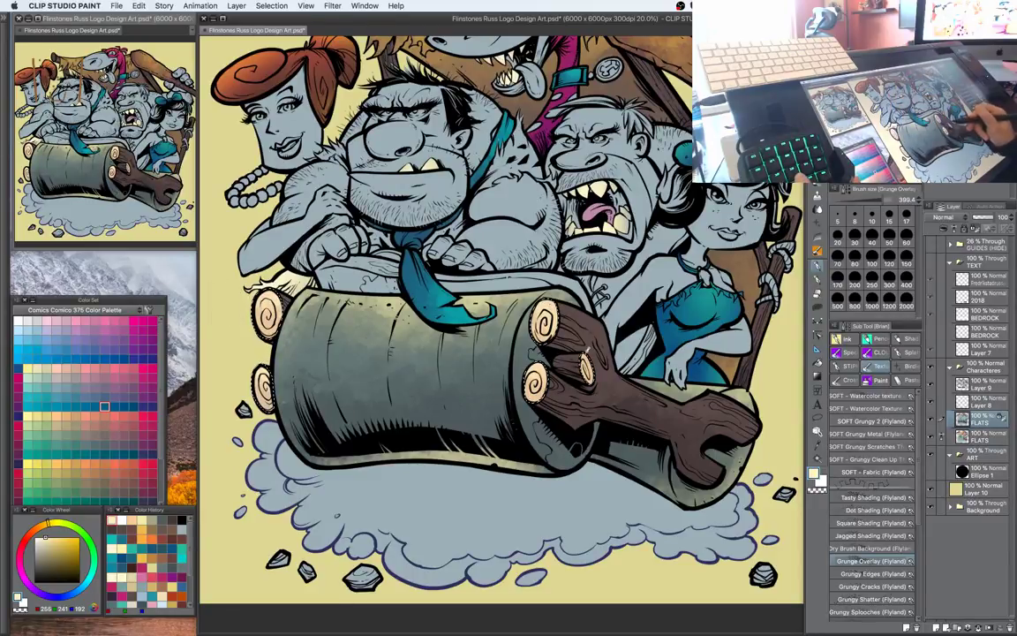
drag(625, 320, 647, 325)
drag(720, 296, 684, 304)
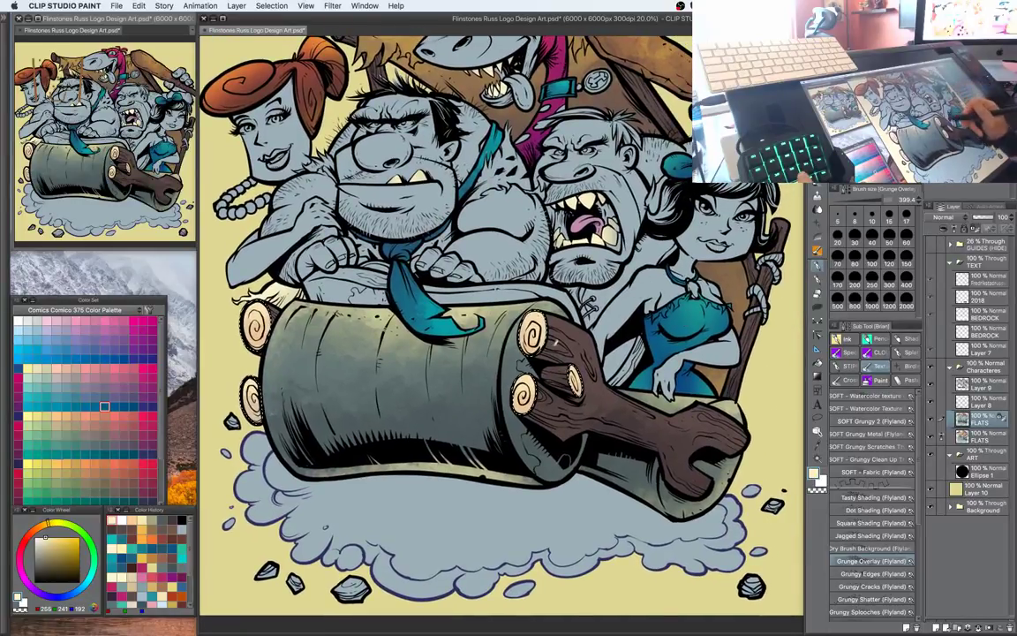
Reselect the cut log ends and shade their edges with a muted brown (RGB 168, 123, 101)
key(w)
key(b)
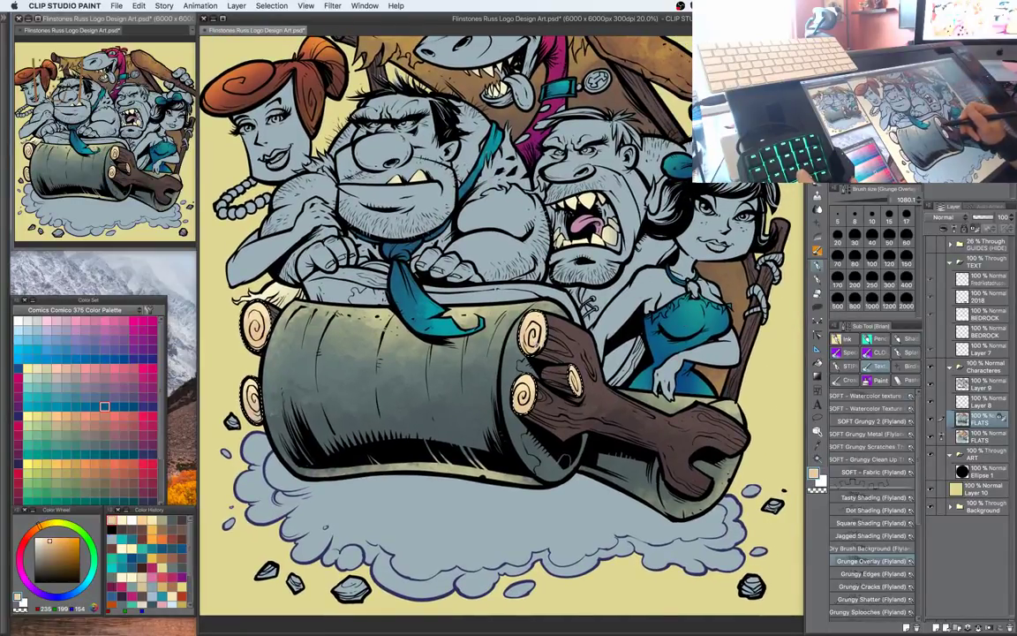
drag(38, 527, 32, 530)
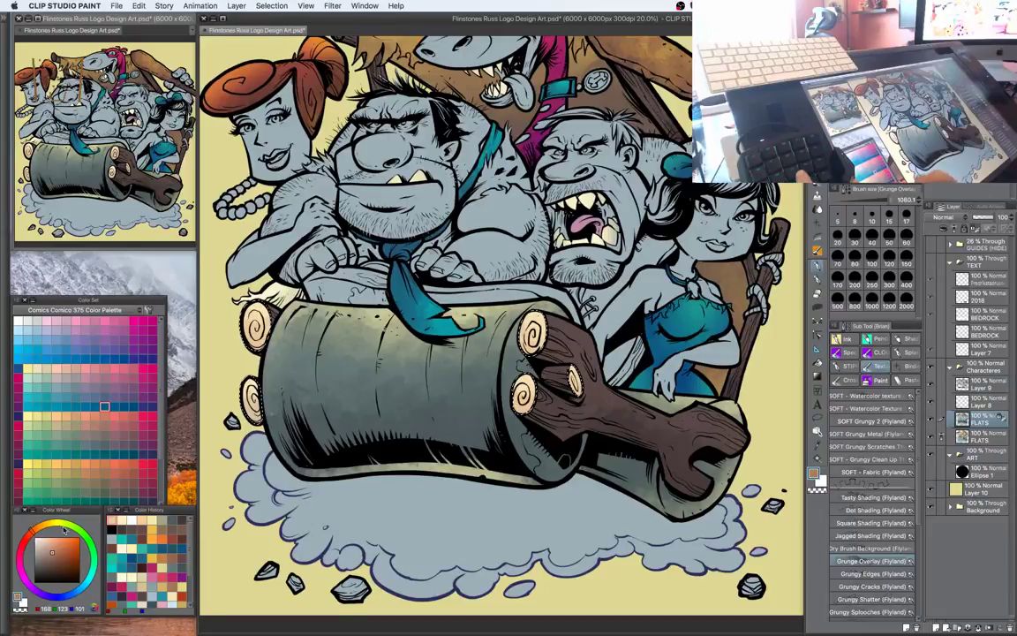
drag(523, 396, 546, 336)
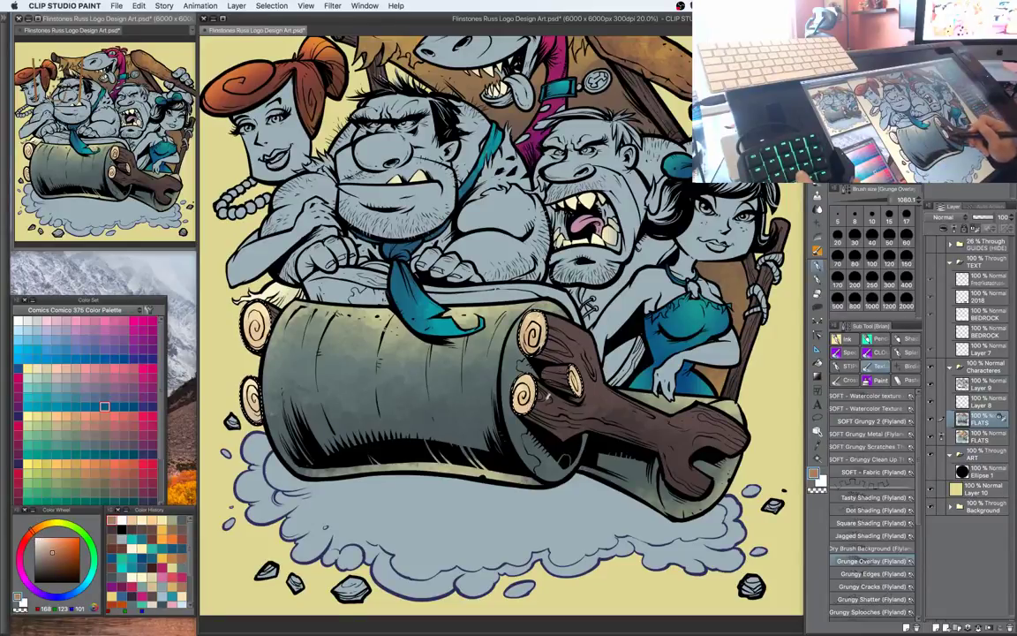
drag(556, 282, 586, 325)
Auto-select the car body behind the front roller and brush it with a dark blue-grey base (RGB 62, 71, 75)
key(w)
click(652, 360)
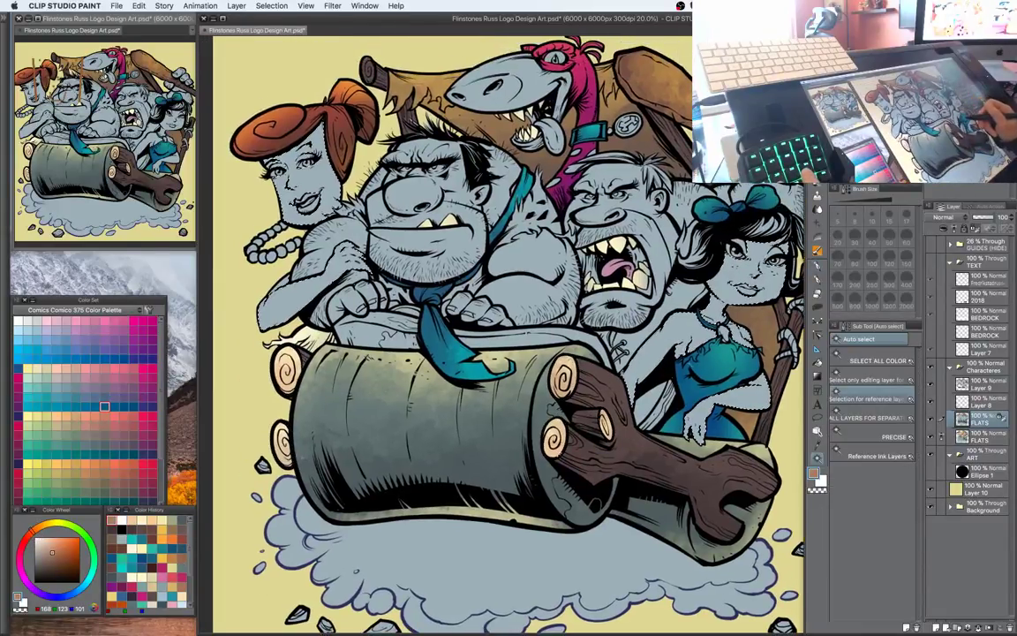
key(b)
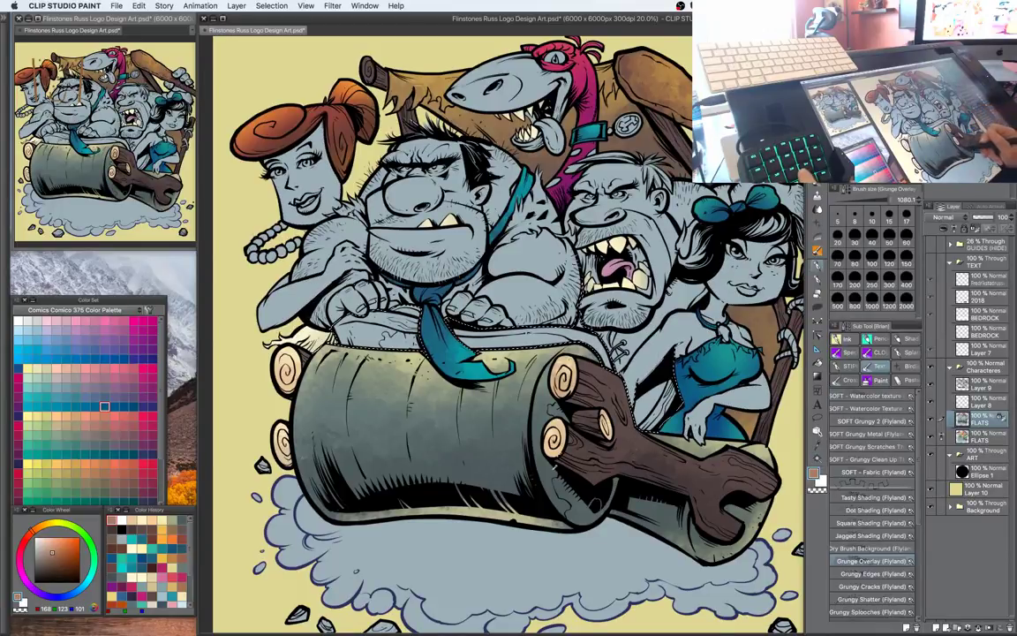
alt+click(593, 479)
click(47, 569)
drag(78, 579, 75, 598)
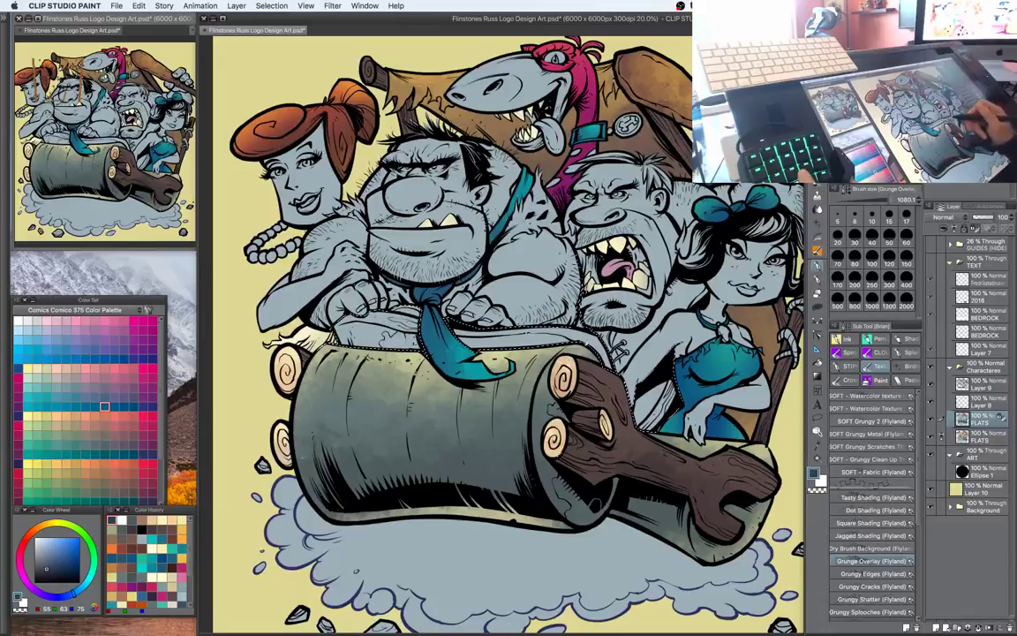
alt+click(549, 394)
click(42, 569)
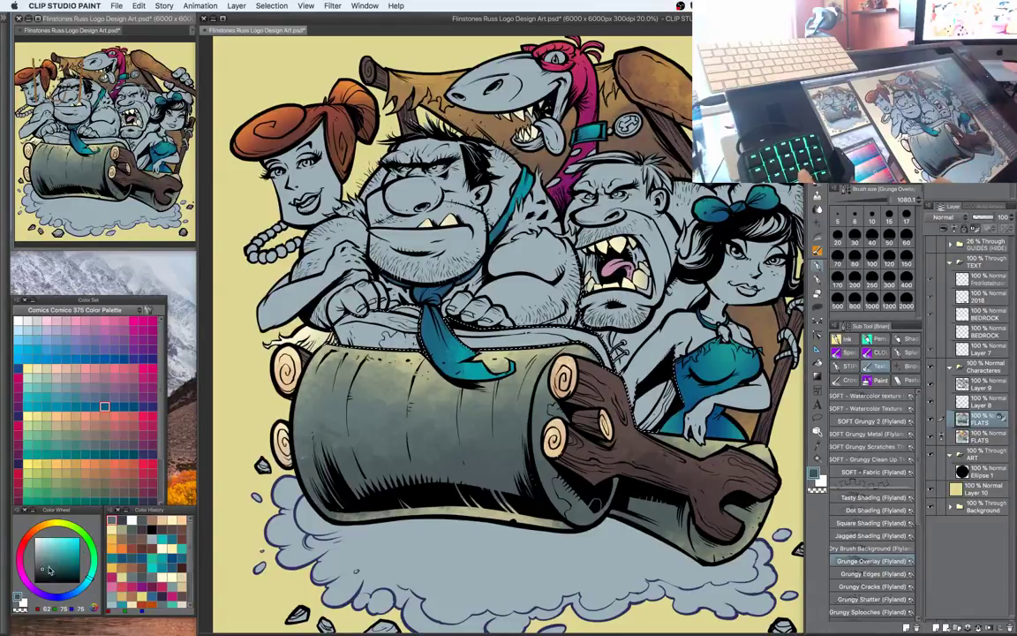
click(85, 589)
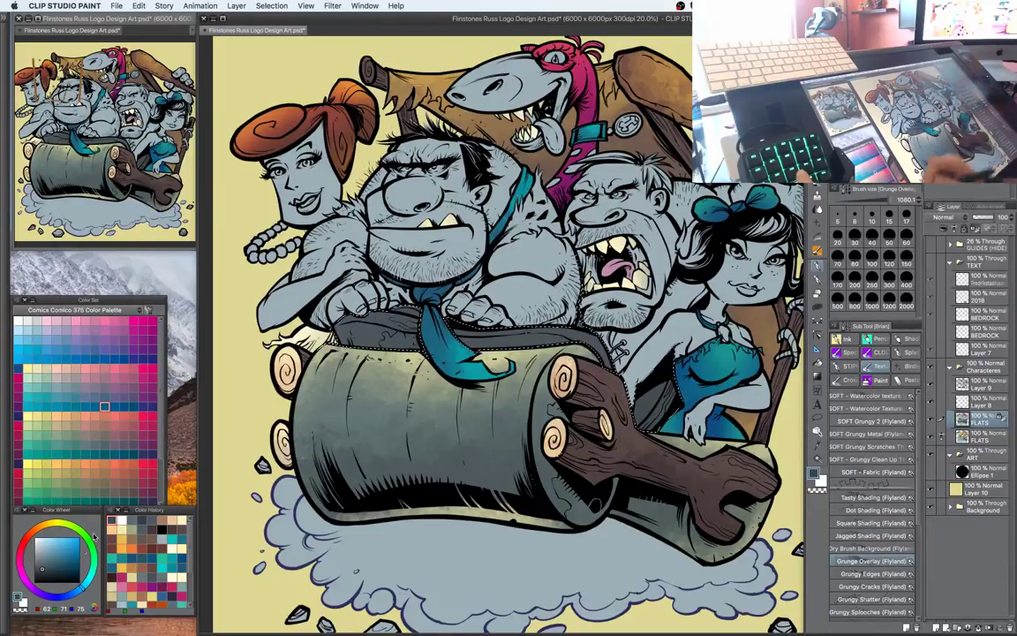
Choose a mid blue-grey (RGB 116, 147, 159) and brush lighter tones on the car body at brush size 371.9
click(51, 553)
click(47, 555)
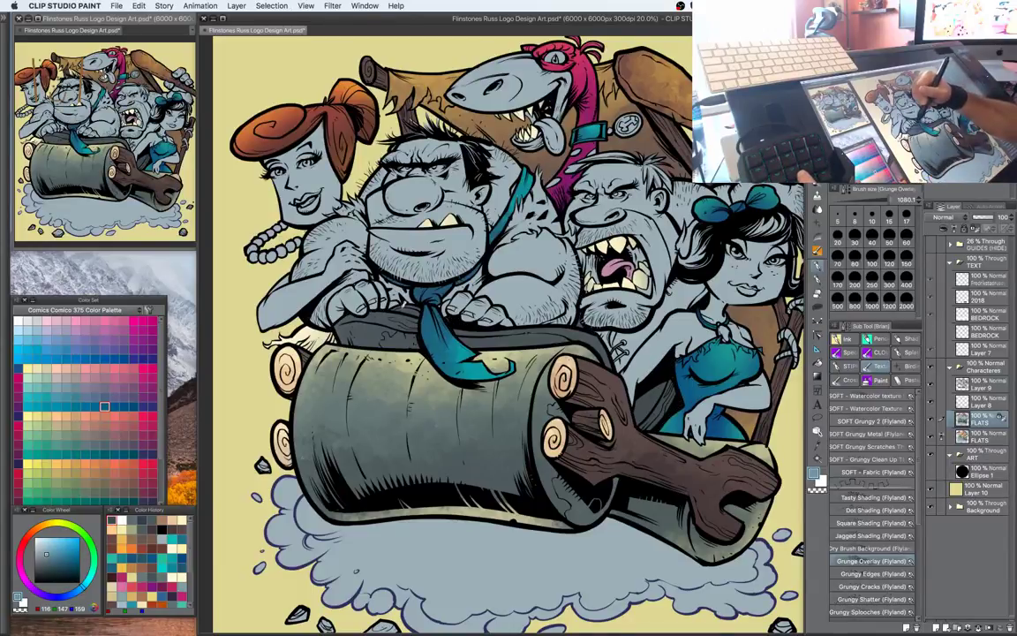
key([)
key([)
key([)
key([)
key([)
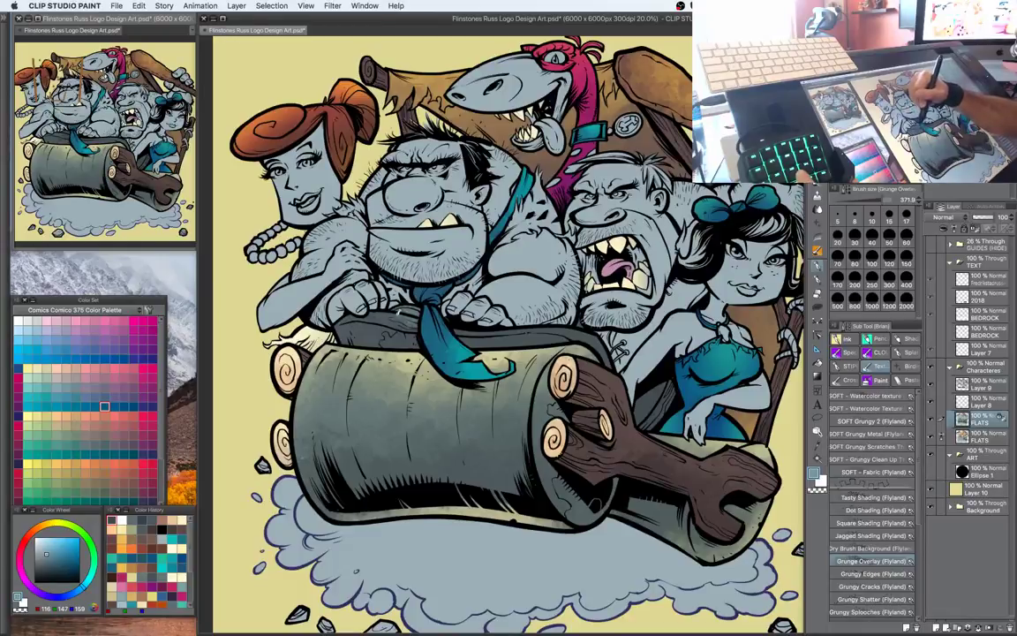
drag(337, 289, 459, 305)
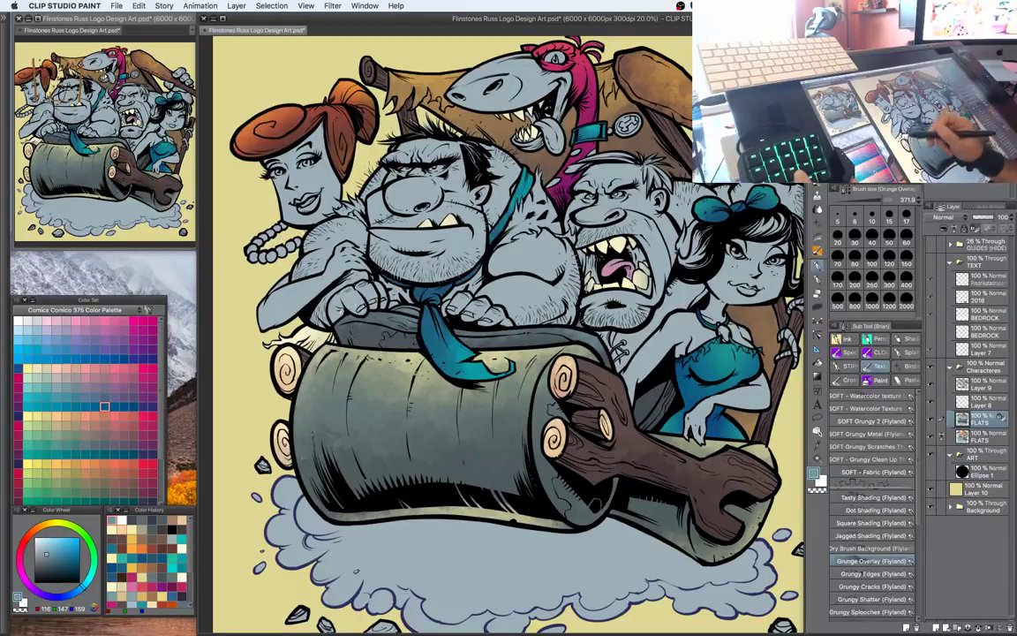
drag(545, 344, 570, 348)
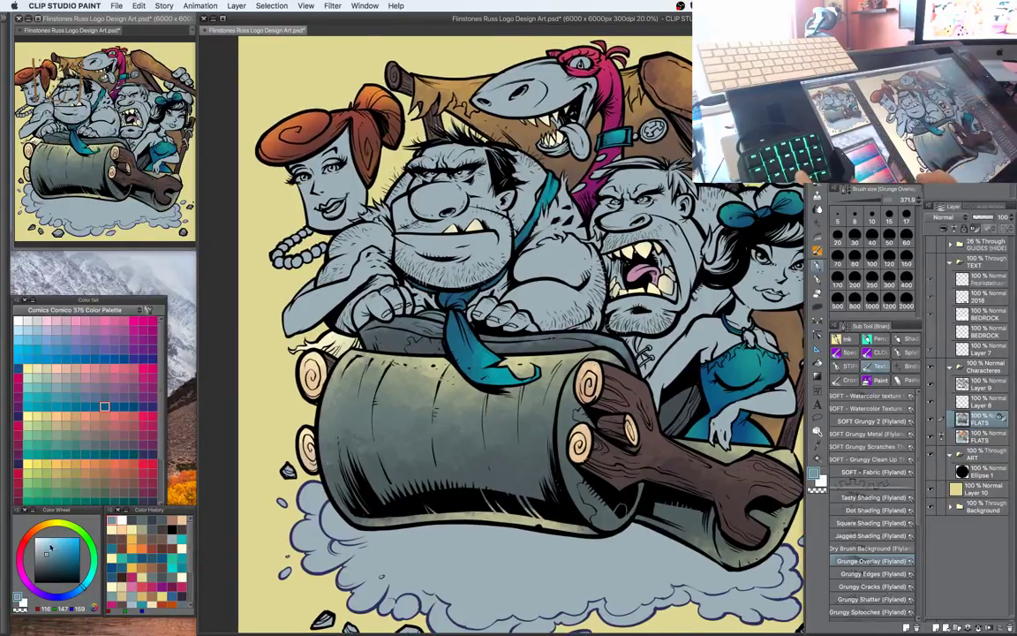
Choose a light blue (RGB 156, 207, 225) and brush highlights along the car body's rim at brush size 148
click(47, 542)
key([)
key([)
key([)
key([)
key([)
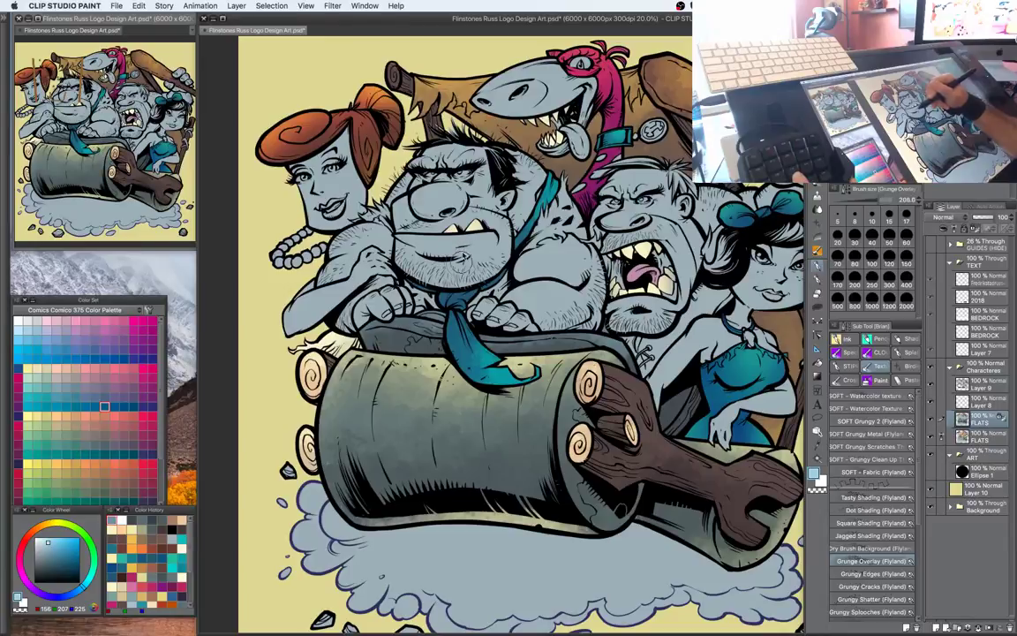
mouse_move(401, 267)
mouse_down()
mouse_move(392, 285)
mouse_move(372, 287)
mouse_move(423, 294)
mouse_up()
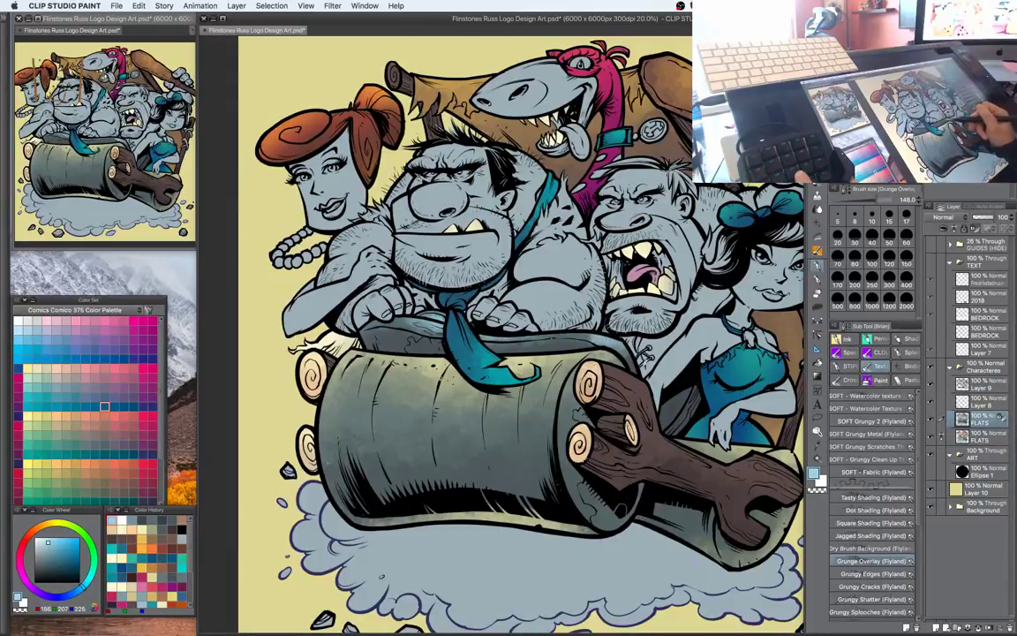
drag(328, 298, 334, 312)
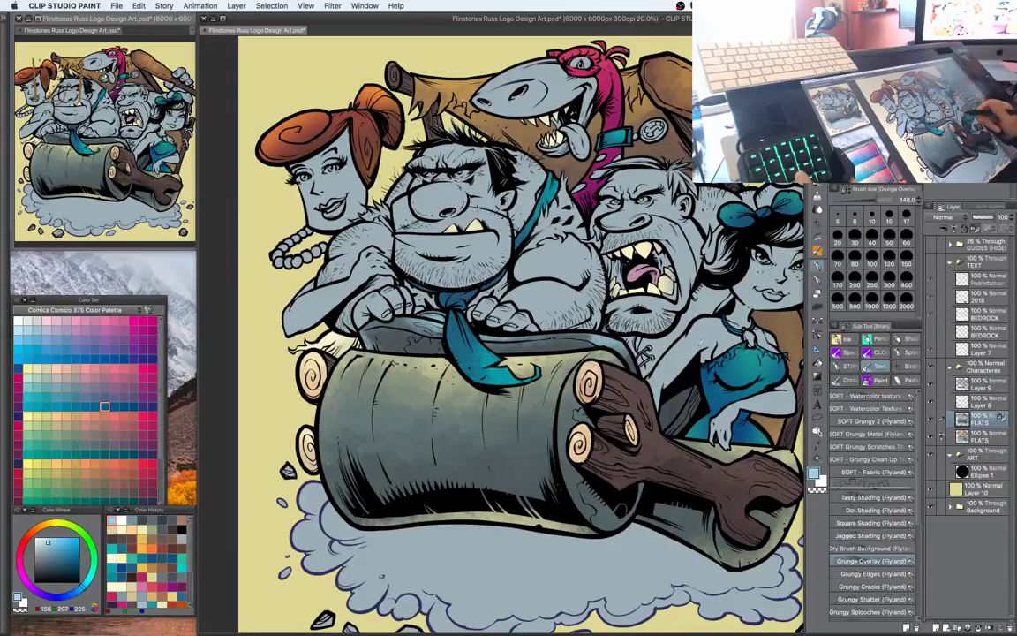
Sample the dark blue-grey (RGB 72, 83, 87) from the car body behind the front roller
drag(685, 347, 671, 386)
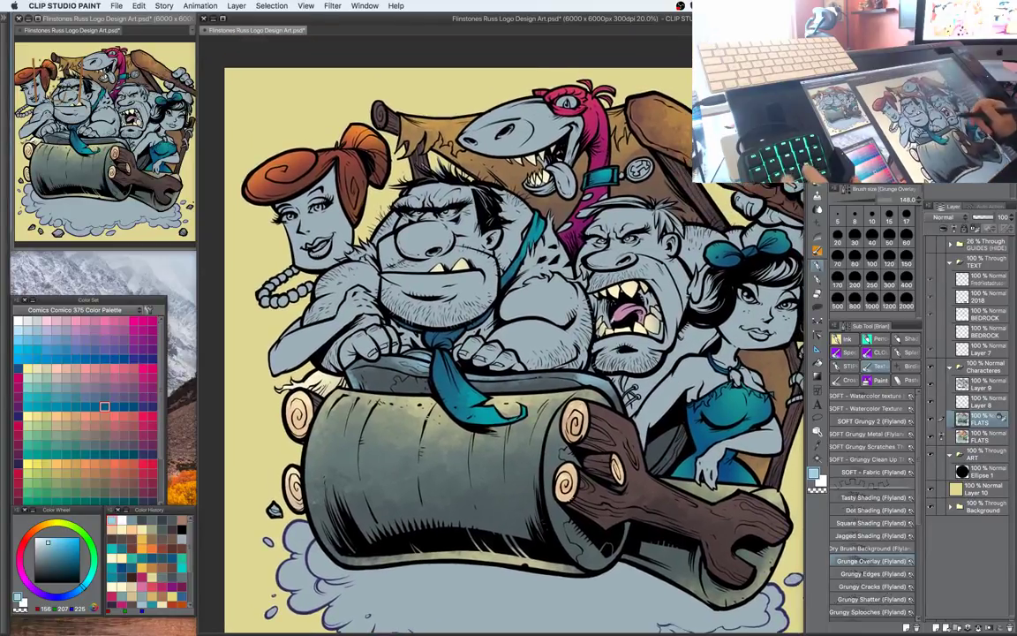
alt+click(534, 382)
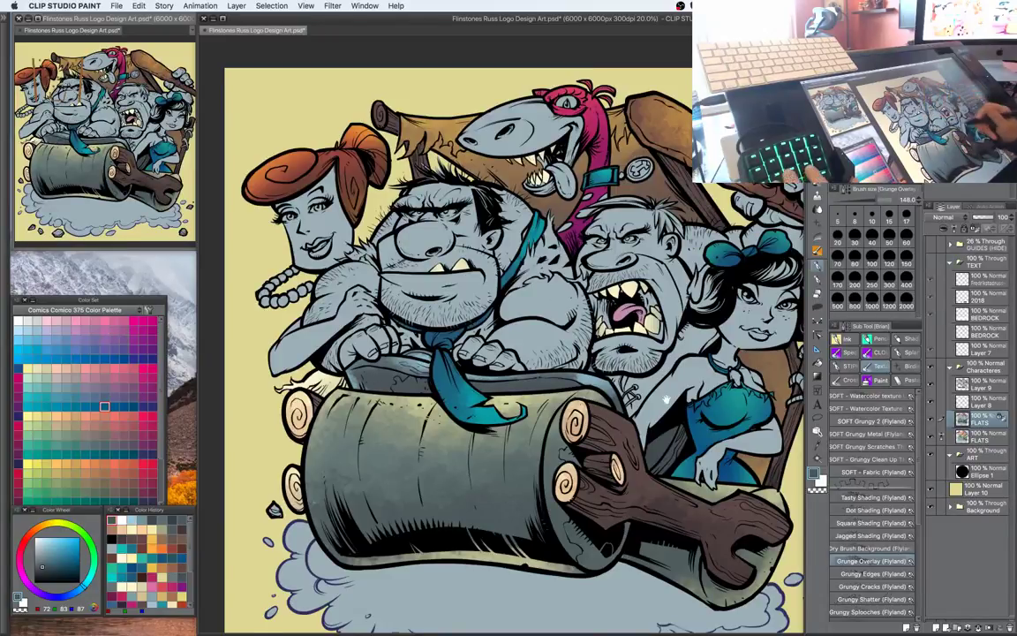
scroll(668, 397, down, 5)
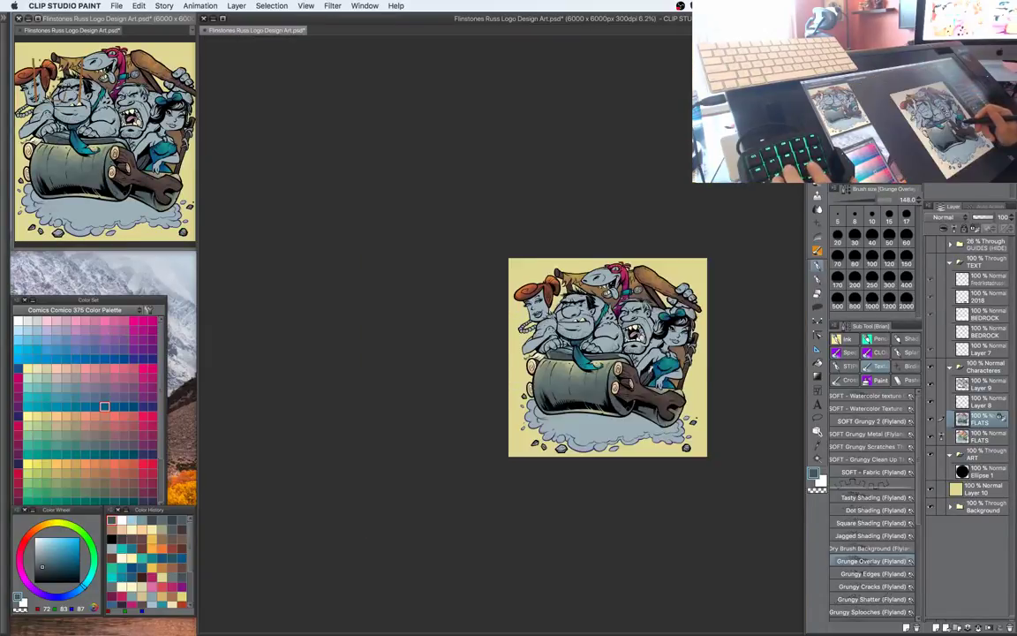
Auto-select the shouting man's tunic and brush an ochre base (RGB 162, 120, 48) over it at brush size 1080.1
scroll(618, 340, up, 4)
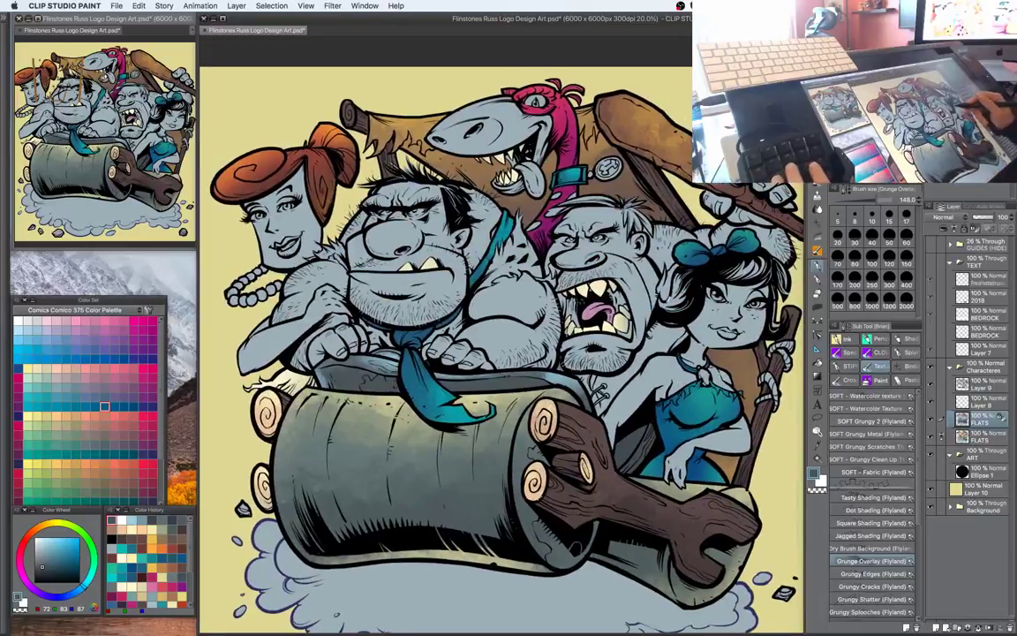
drag(611, 392, 698, 391)
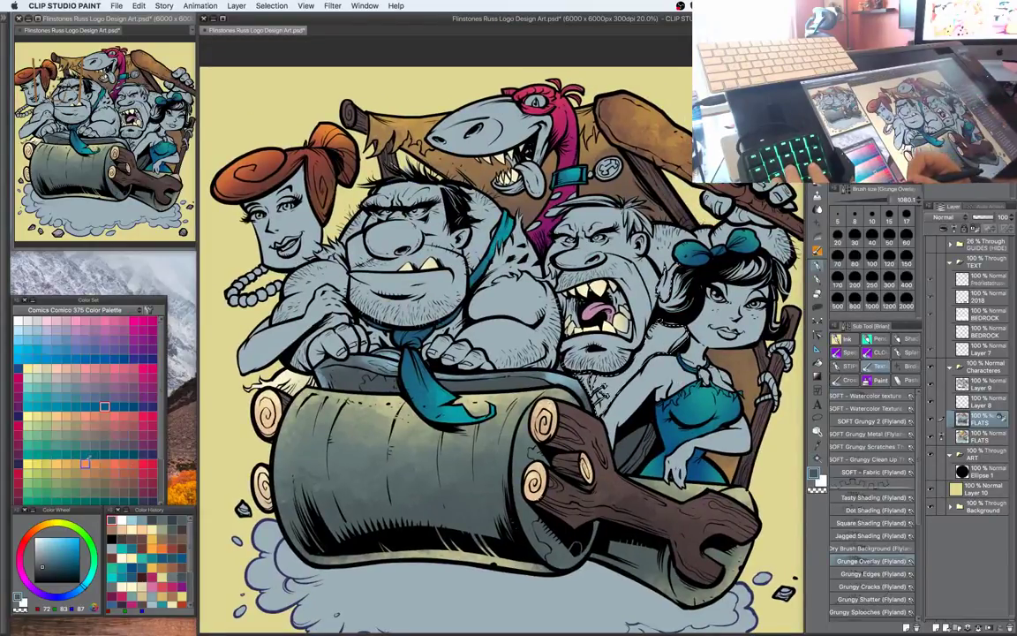
click(76, 463)
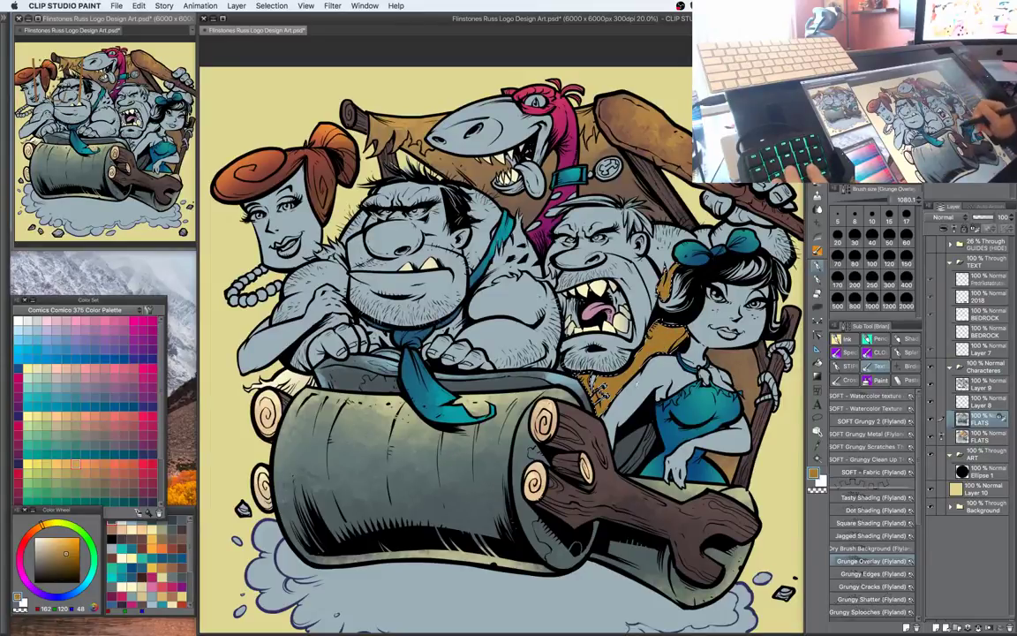
drag(638, 383, 658, 363)
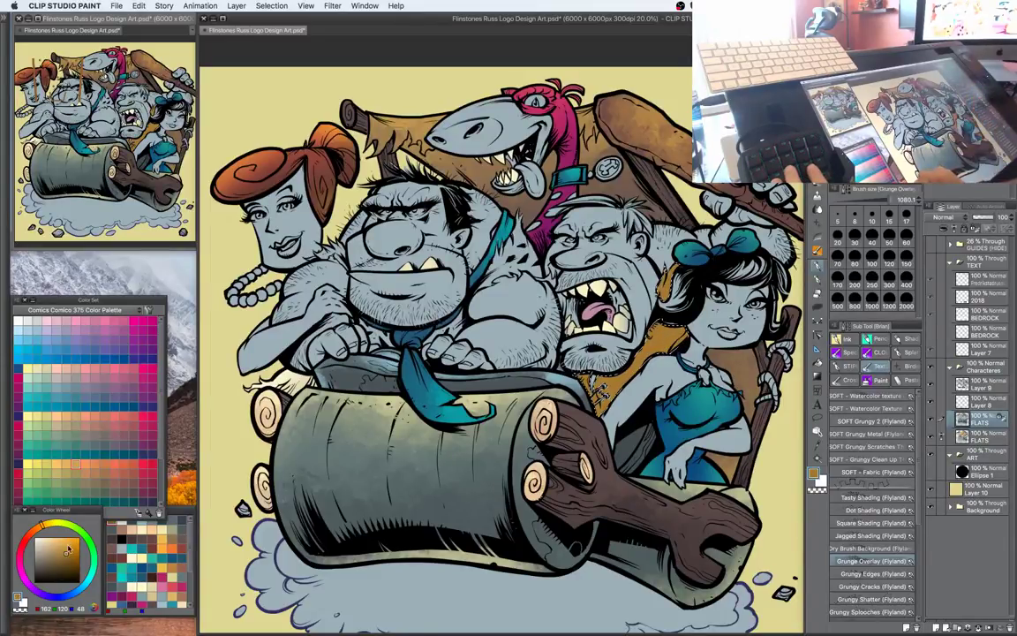
Choose a golden yellow (RGB 240, 191, 68) and brush highlights on the shouting man's tunic at brush size 360.2
click(50, 523)
click(68, 544)
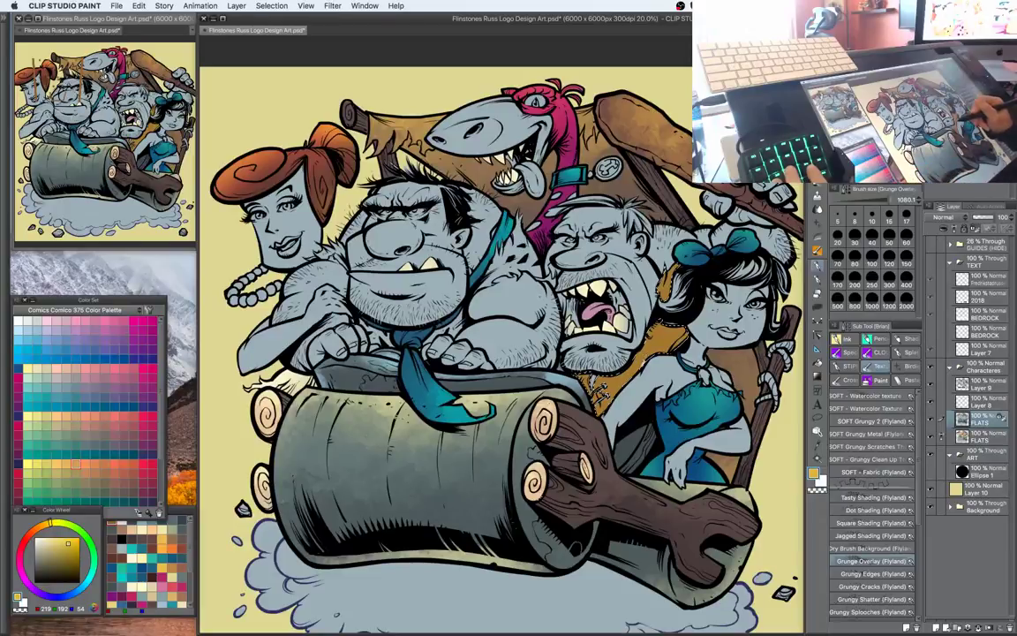
drag(574, 305, 582, 318)
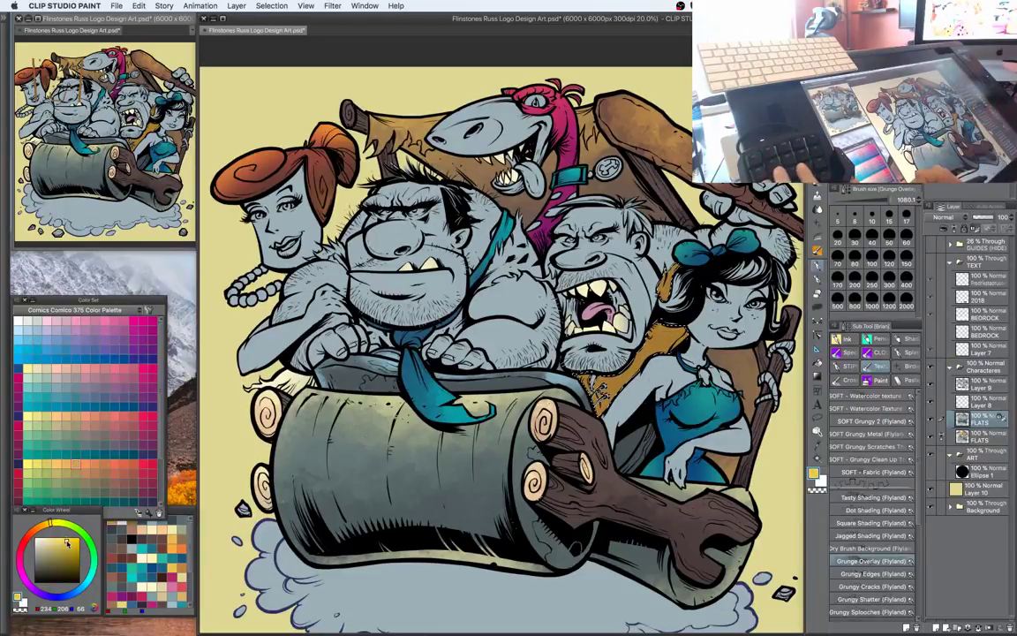
click(45, 523)
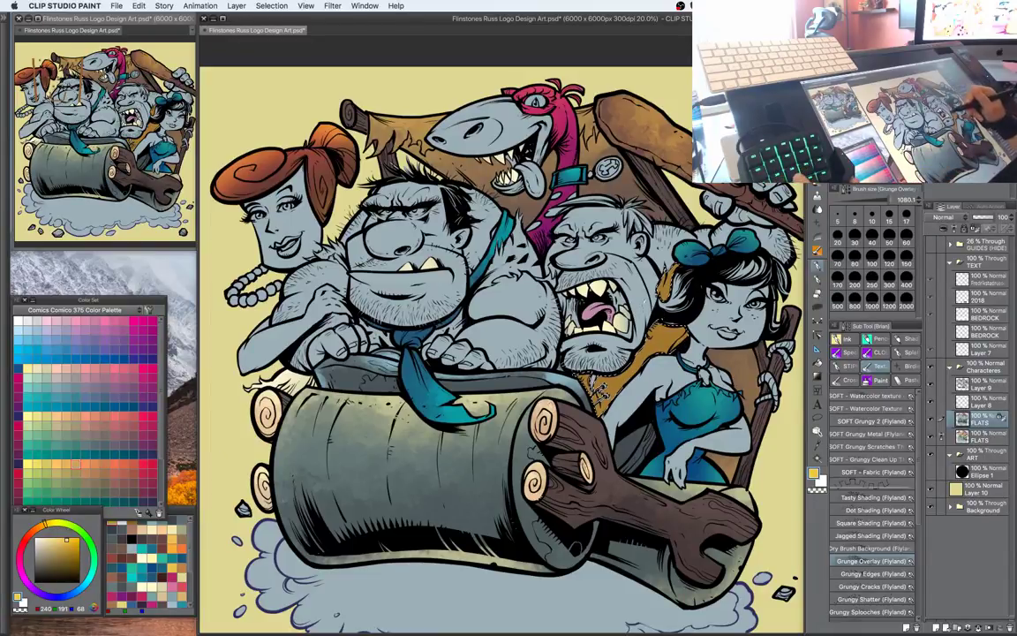
drag(634, 262, 602, 276)
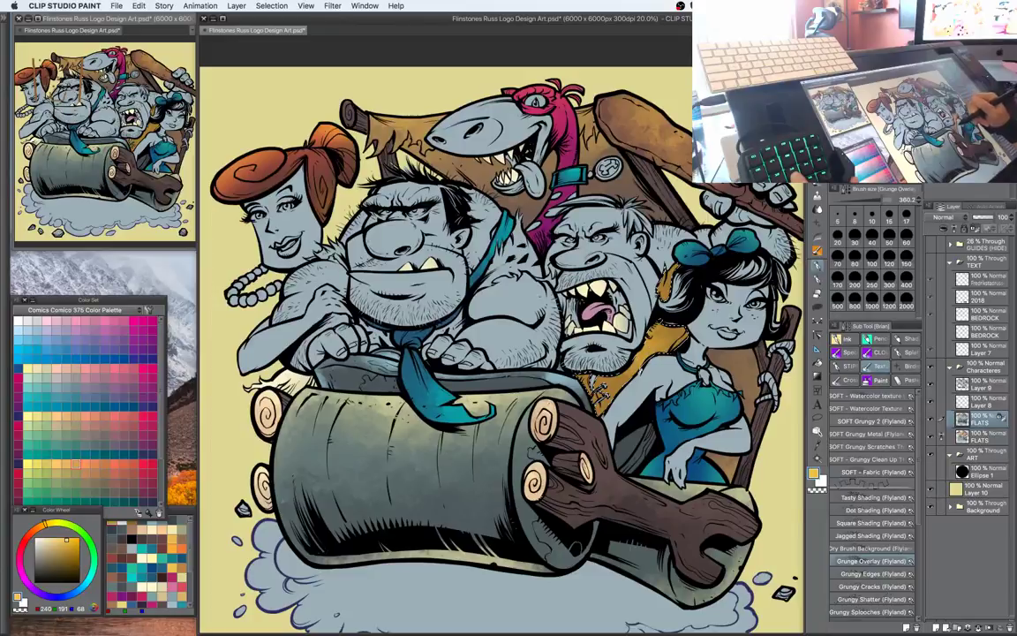
drag(582, 293, 613, 311)
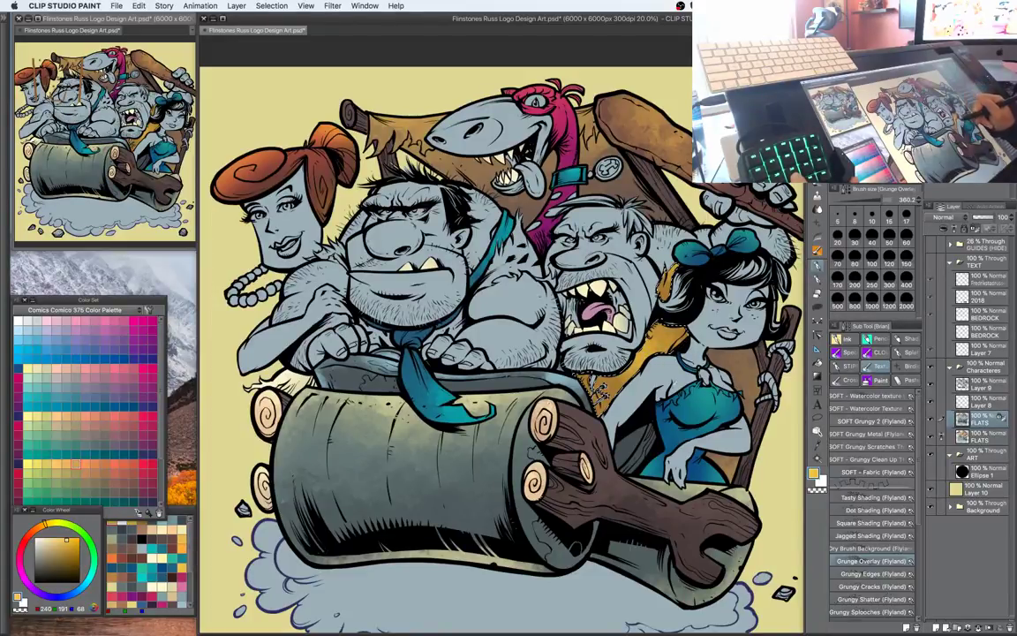
Sample the tunic's ochre and brush brown shadows (RGB 128, 84, 56) on the lower part of the shouting man's tunic
alt+click(601, 389)
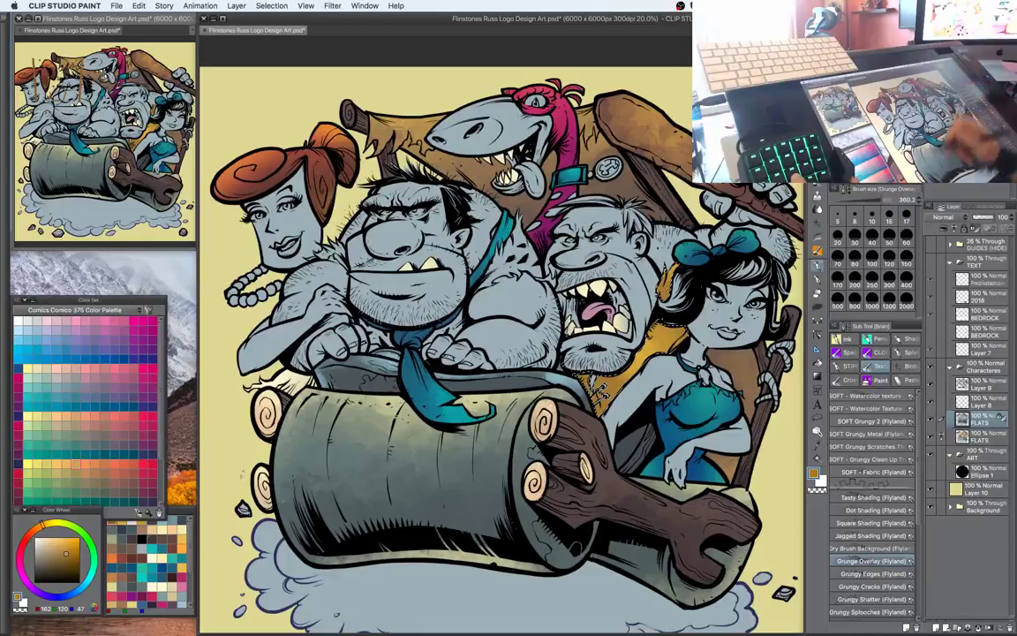
alt+click(599, 389)
alt+click(603, 390)
drag(604, 395, 649, 351)
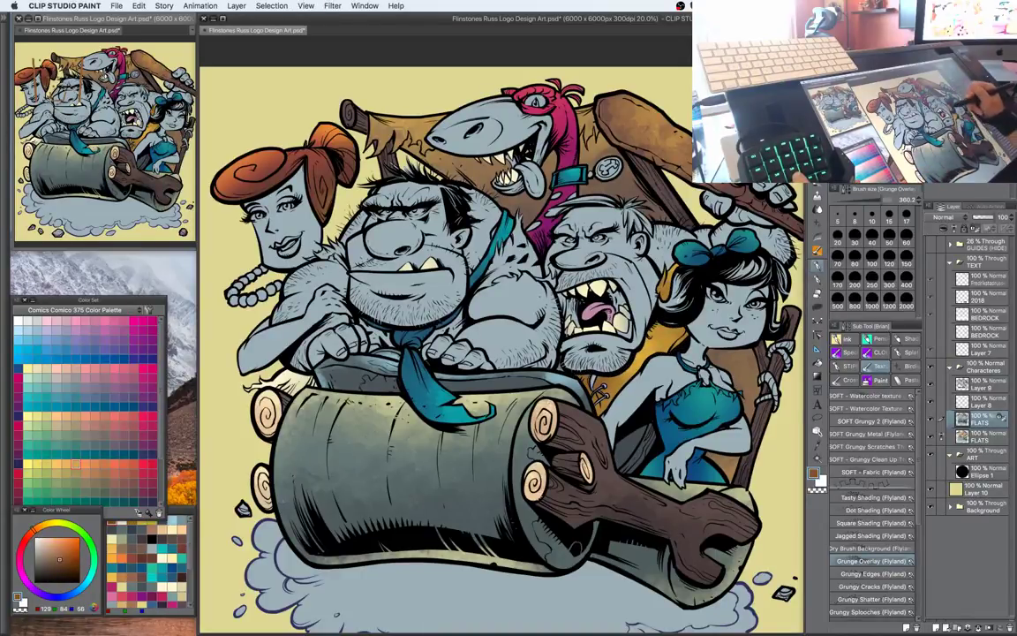
drag(671, 238, 602, 270)
key(w)
click(600, 271)
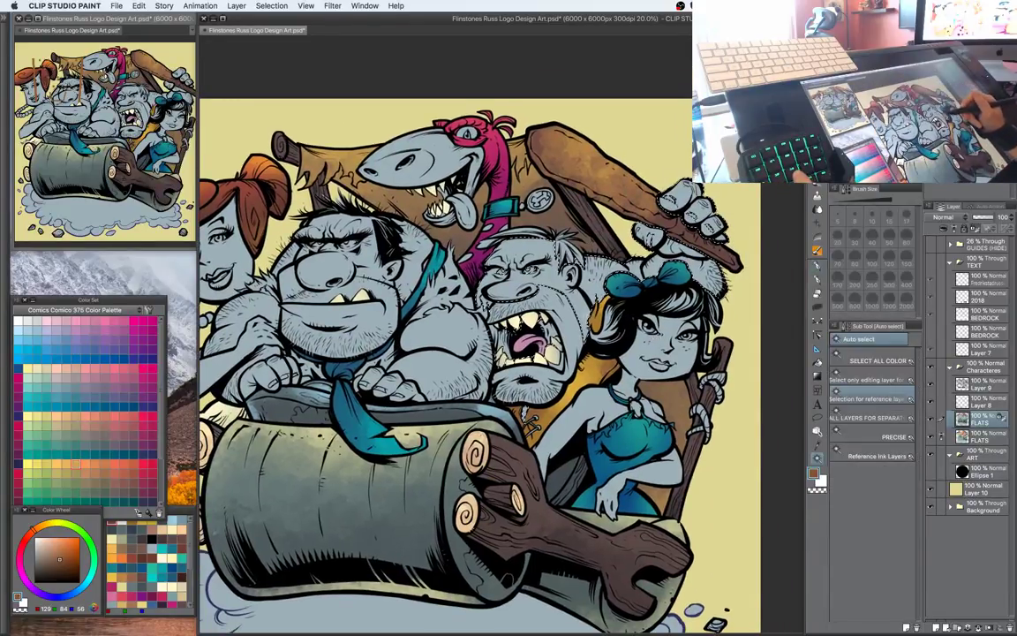
Auto-select Fred's spotted tunic and brush it with a burnt-orange base (RGB 183, 110, 71) at brush size 1080.1
key(b)
key(])
key(w)
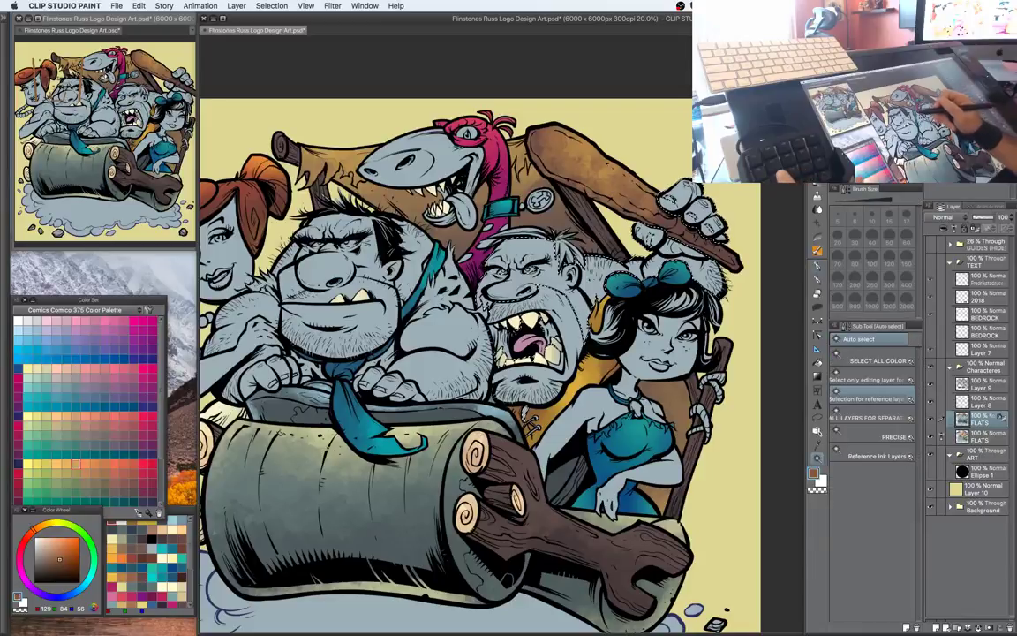
click(447, 288)
drag(447, 288, 479, 284)
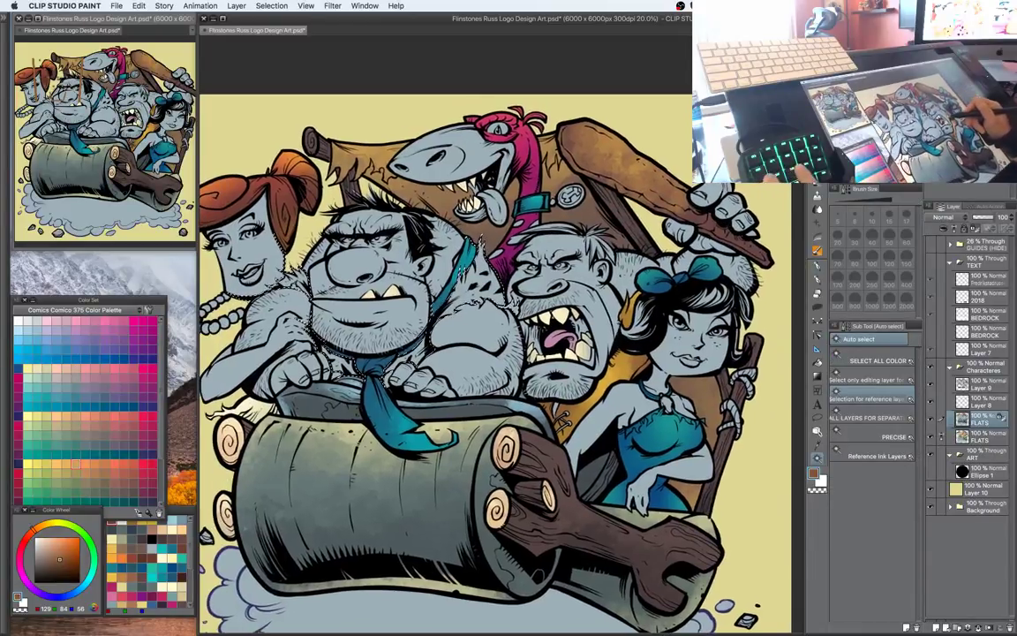
key(b)
scroll(88, 397, down, 3)
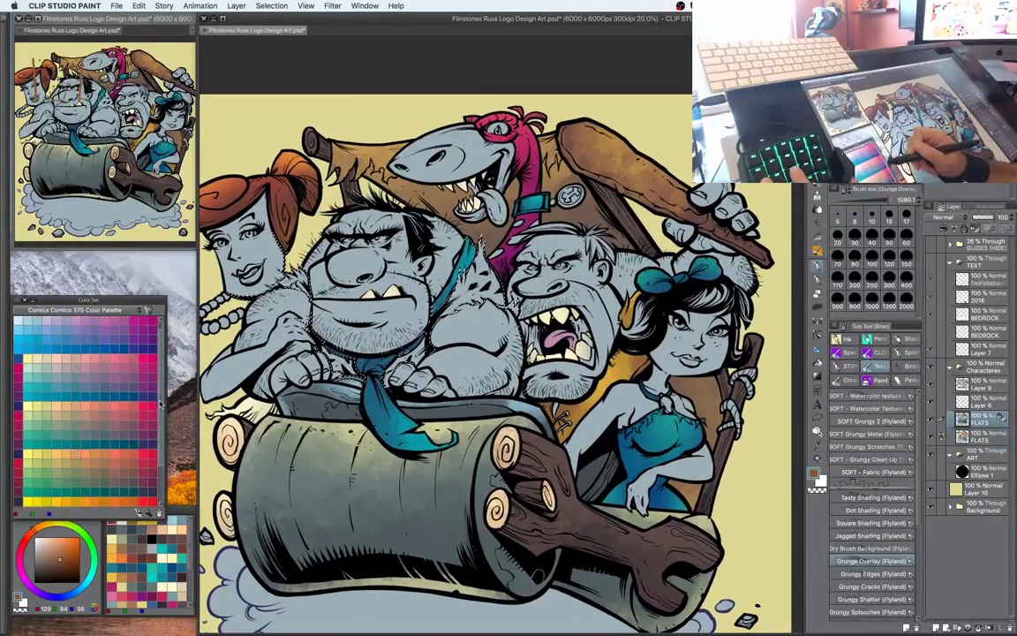
click(114, 455)
click(61, 549)
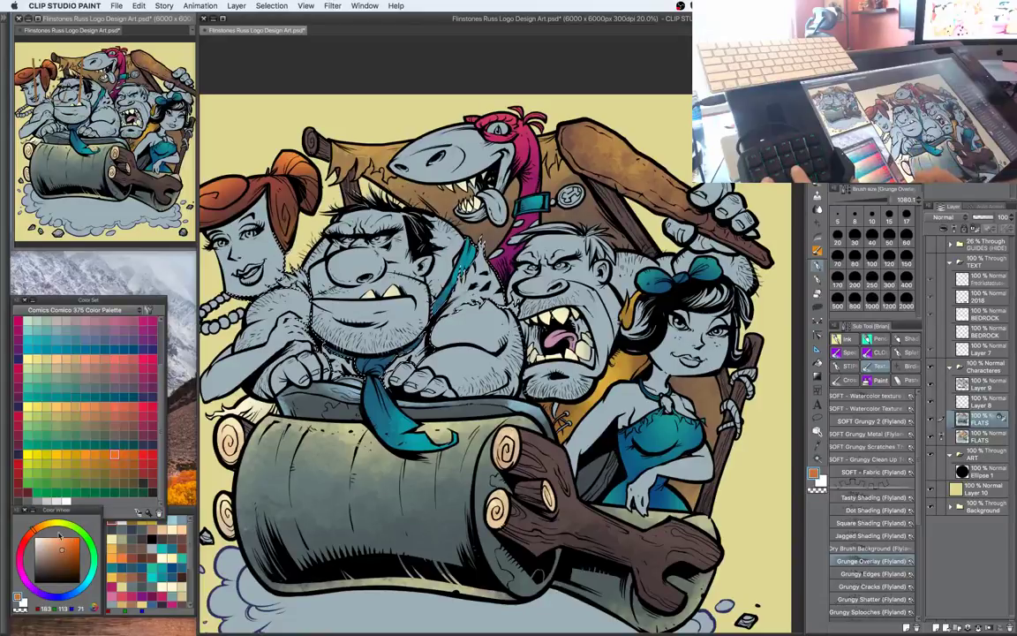
click(36, 531)
drag(413, 251, 482, 248)
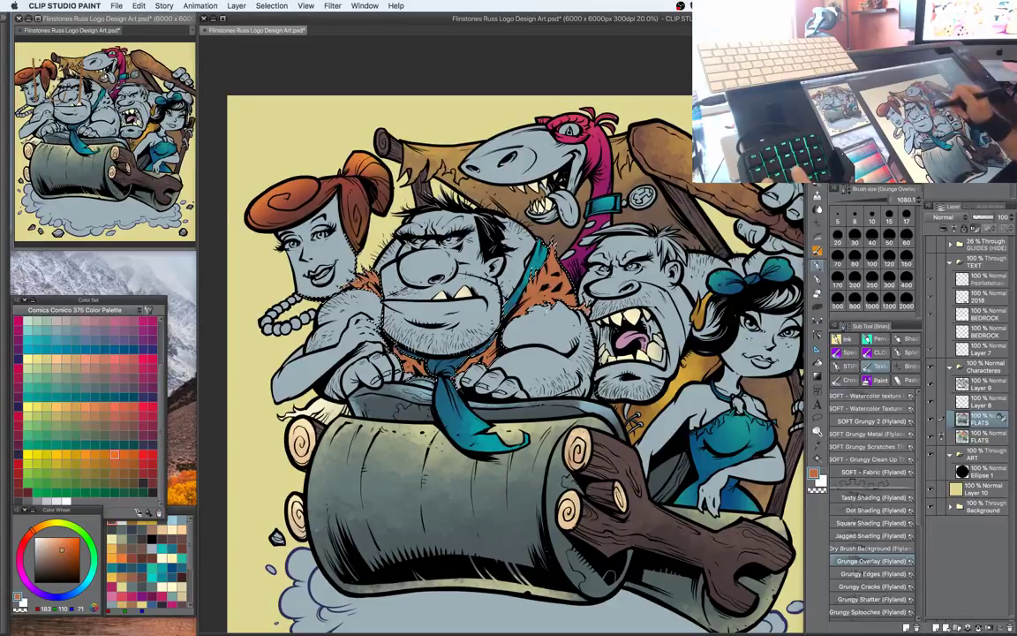
drag(546, 274, 558, 289)
Choose a dark red-brown (RGB 138, 37, 8) and brush shadows on the lower areas of Fred's tunic
click(66, 561)
click(28, 534)
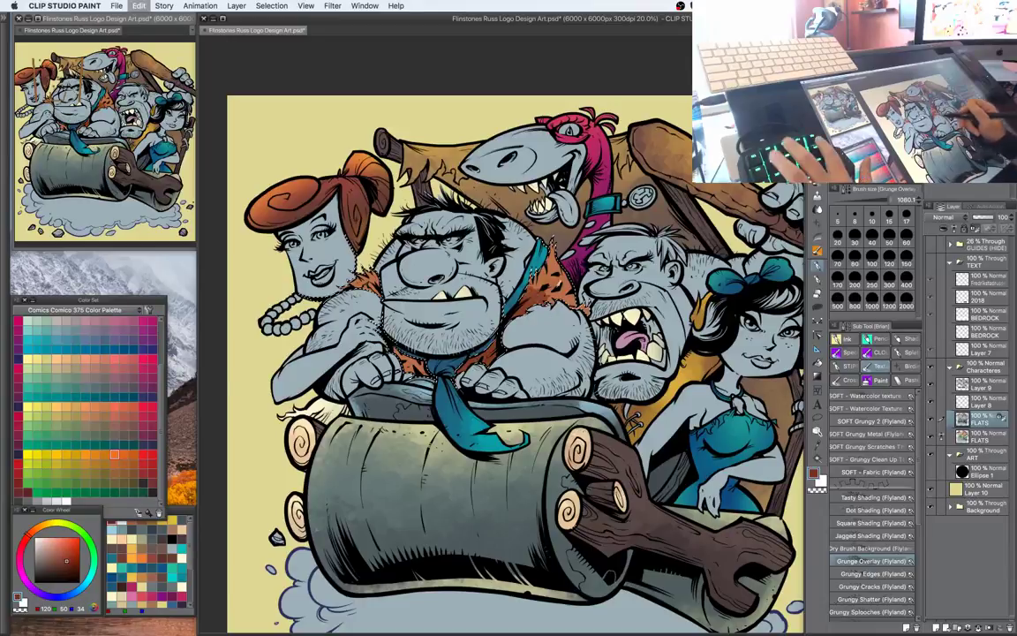
click(68, 558)
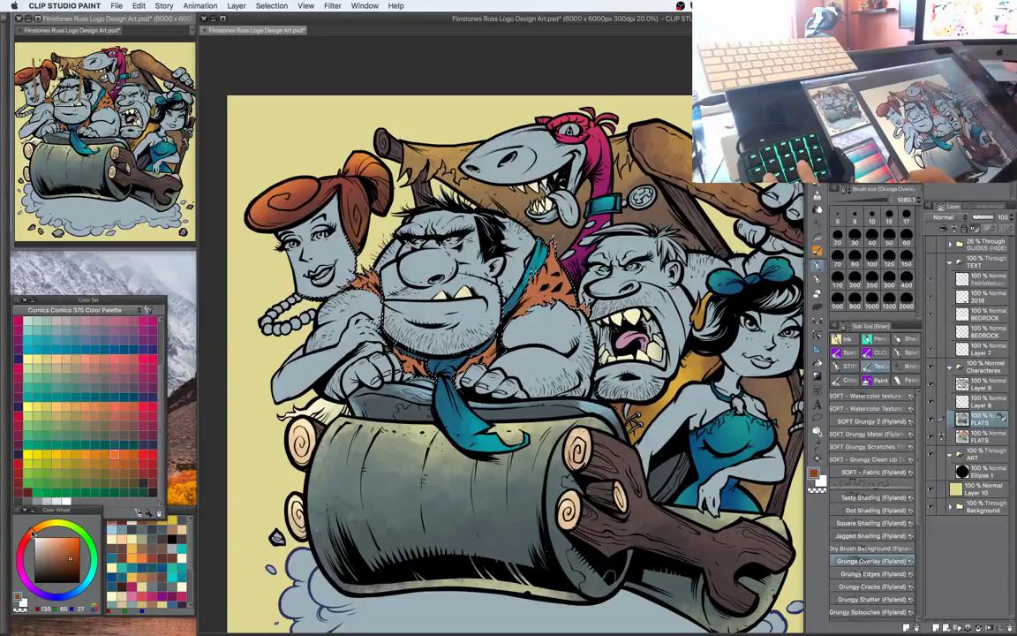
drag(33, 533, 29, 535)
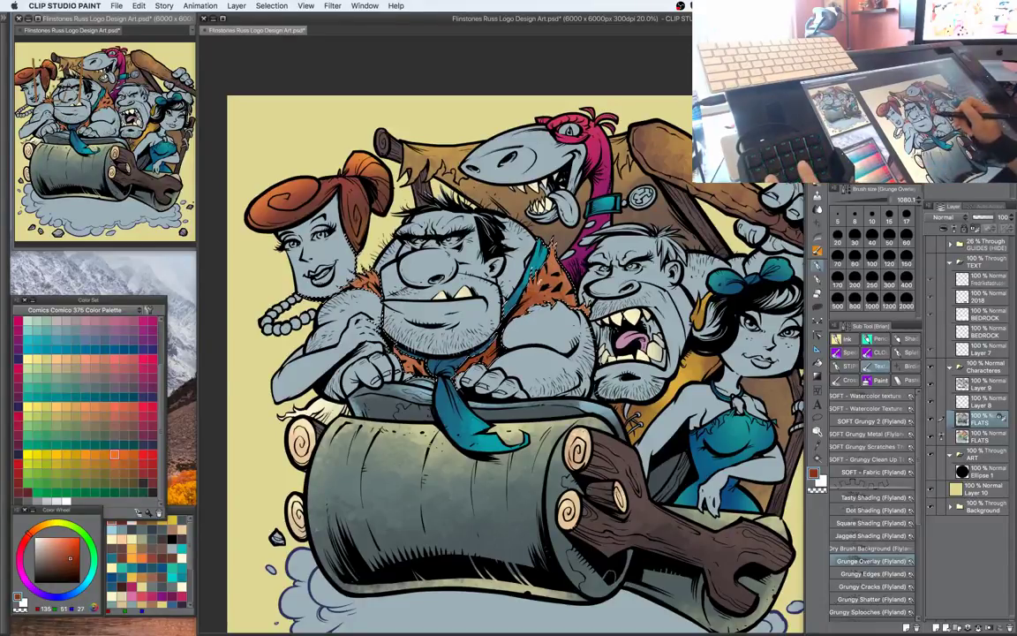
drag(481, 352, 468, 361)
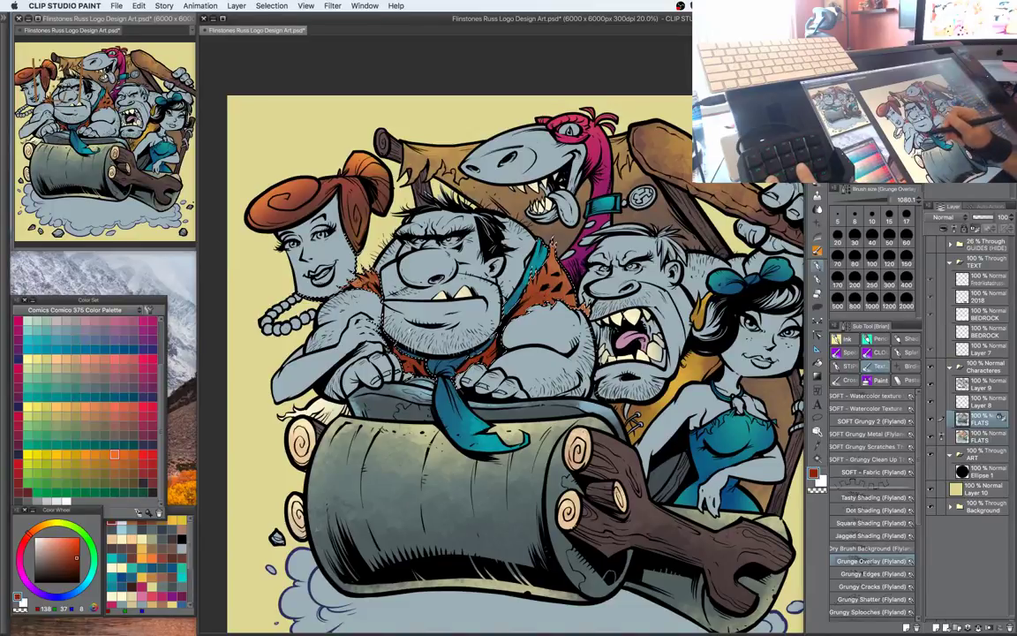
drag(484, 353, 463, 360)
Set the drawing colour to a pale yellow (RGB 255, 219, 99) and clear the selection around Fred's tunic
click(62, 550)
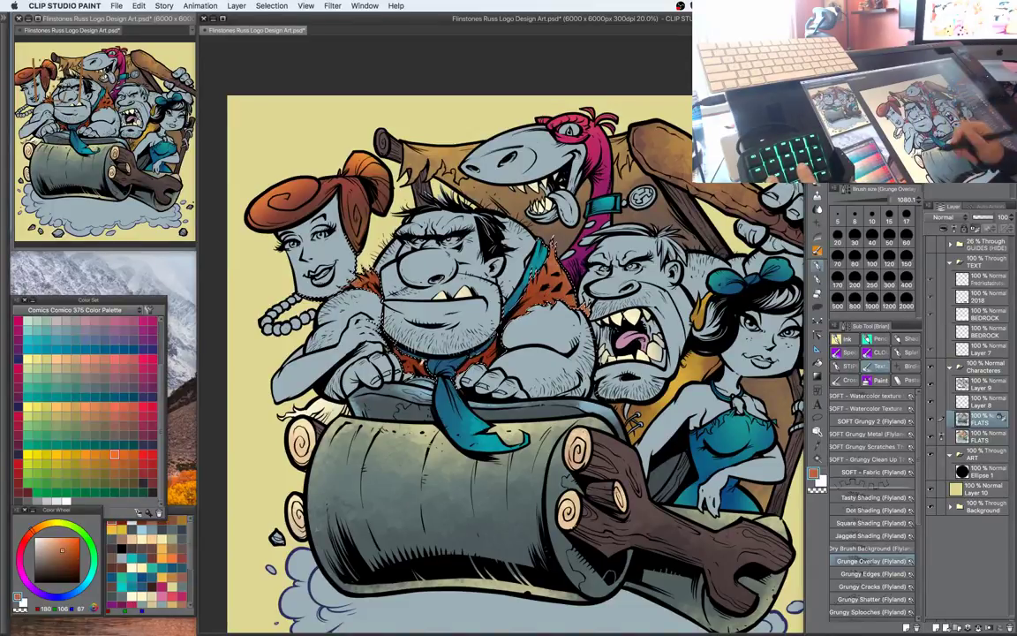
click(41, 528)
drag(41, 528, 45, 525)
click(62, 540)
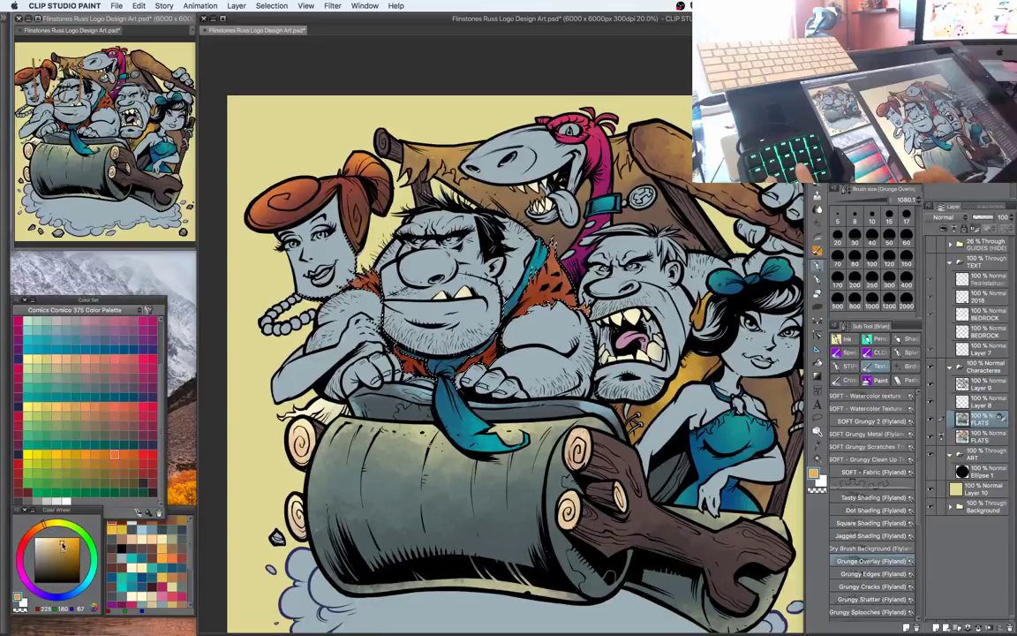
click(63, 537)
click(47, 524)
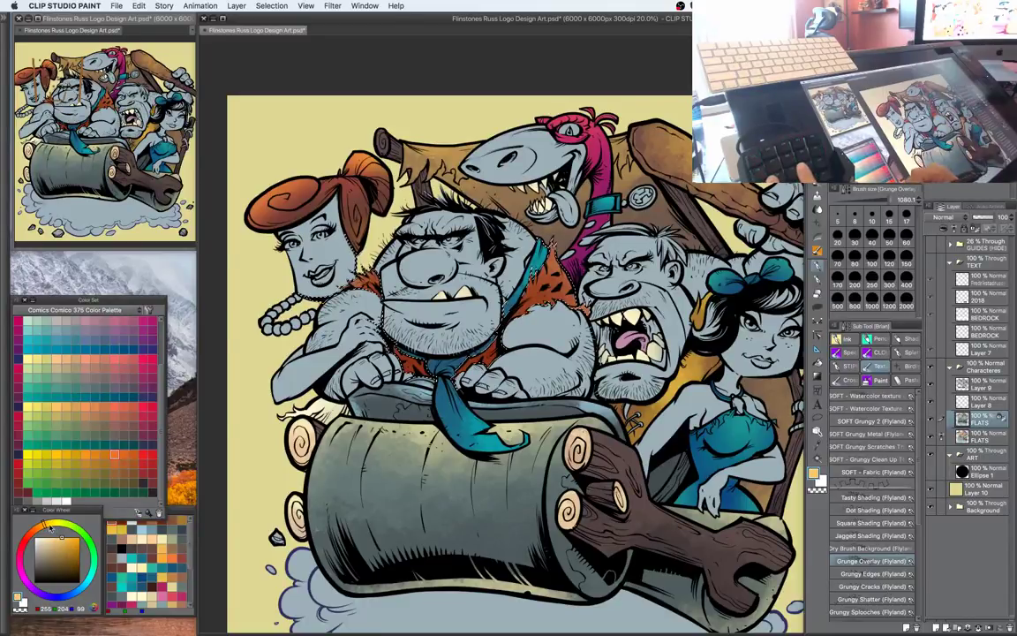
key(super+d)
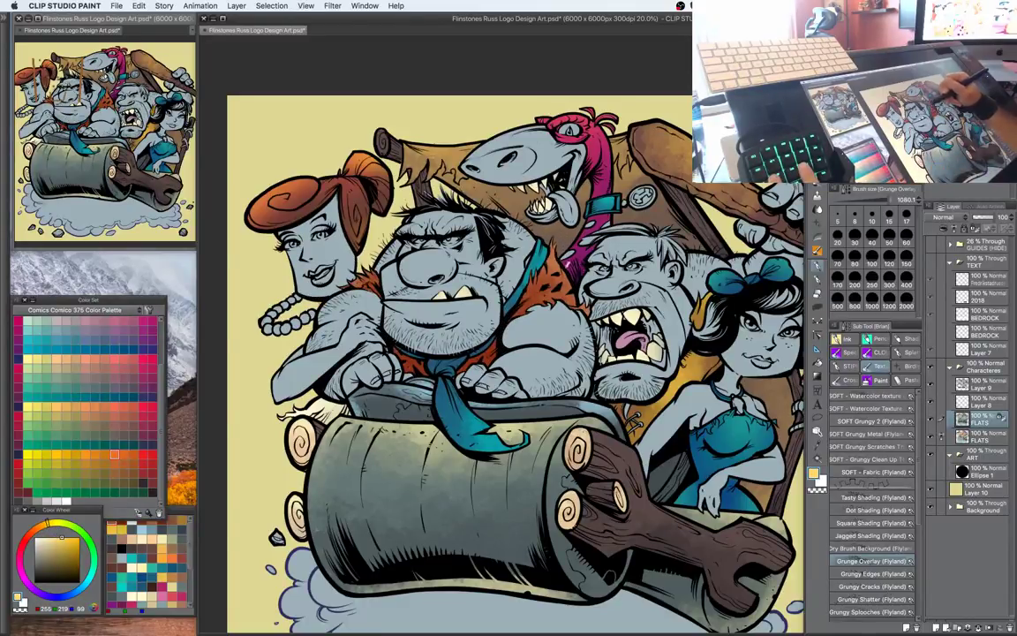
Paint yellow highlights (RGB 237, 197, 33) on the shoulders of Fred's tunic with the SOFT - Airbrush at size 432.5
click(880, 380)
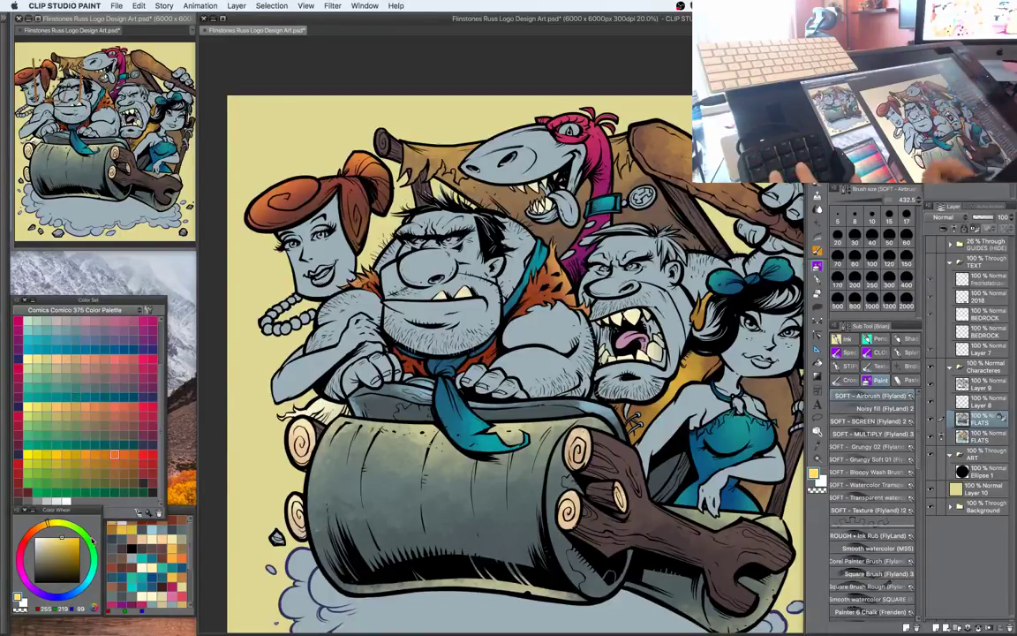
click(74, 542)
click(50, 524)
drag(578, 241, 580, 258)
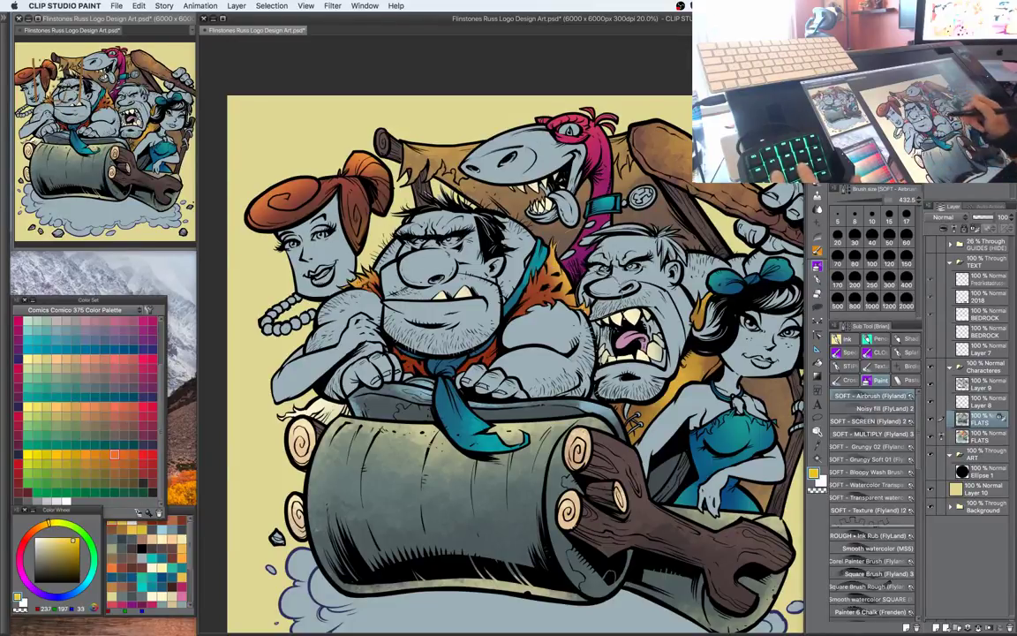
drag(519, 228, 543, 247)
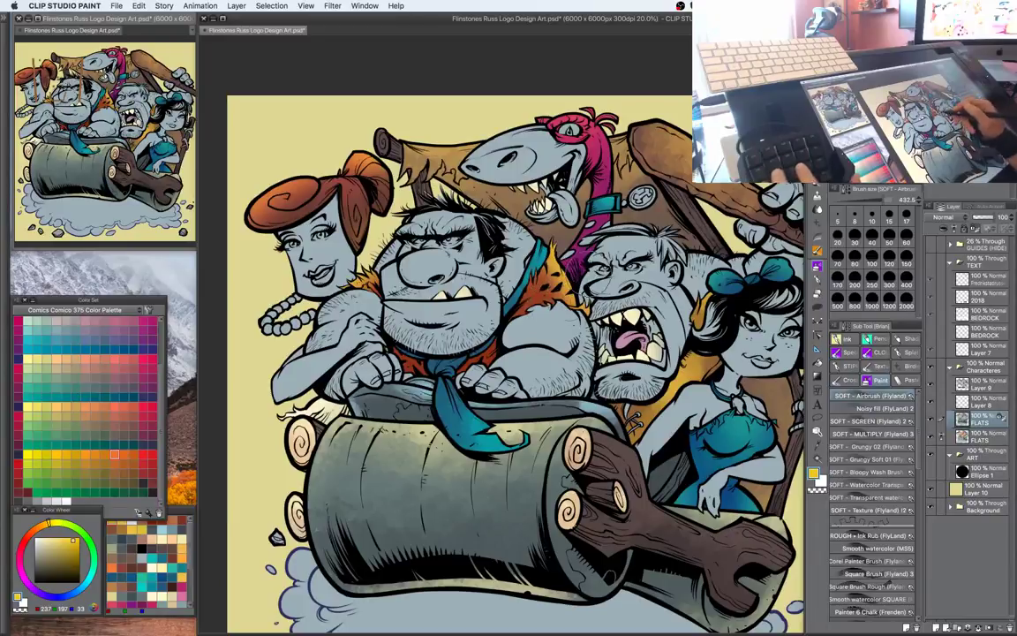
Auto-select Fred's skin areas and fill them with a light orange (RGB 246, 182, 98)
drag(550, 318, 526, 304)
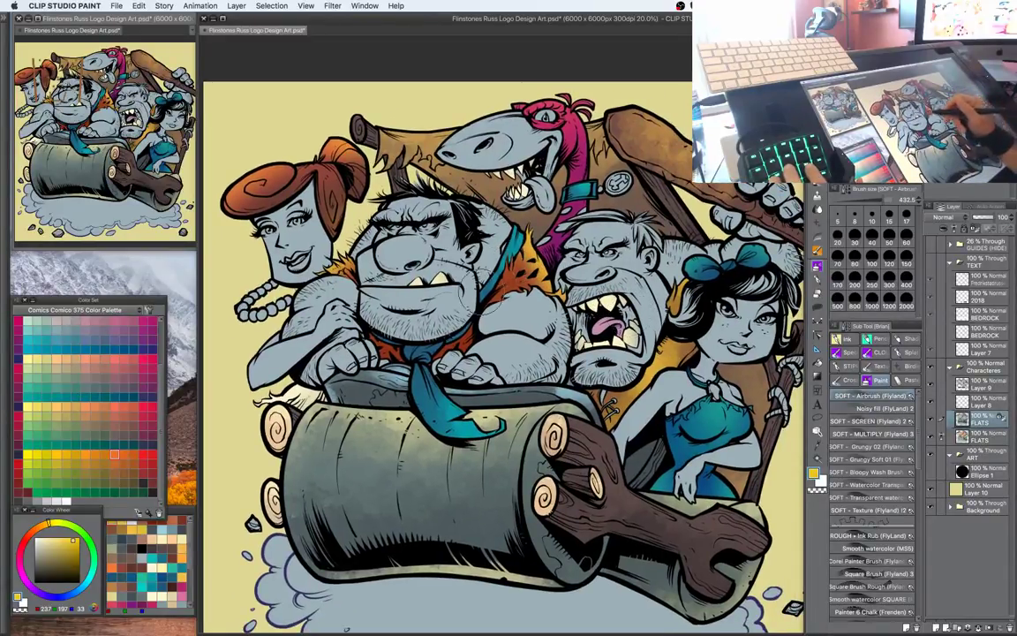
key(w)
click(491, 313)
key(b)
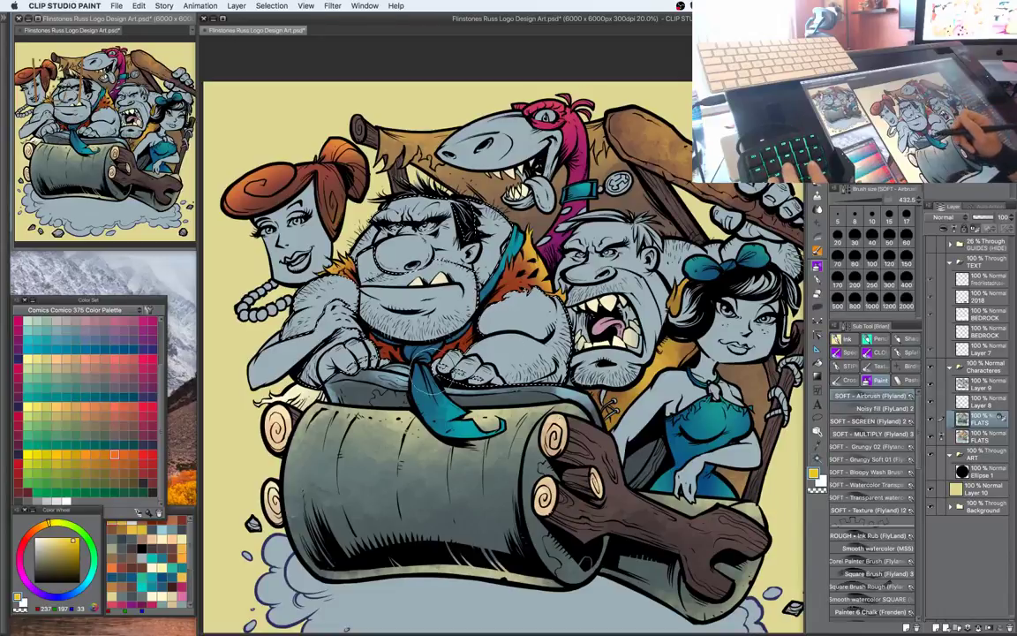
click(61, 550)
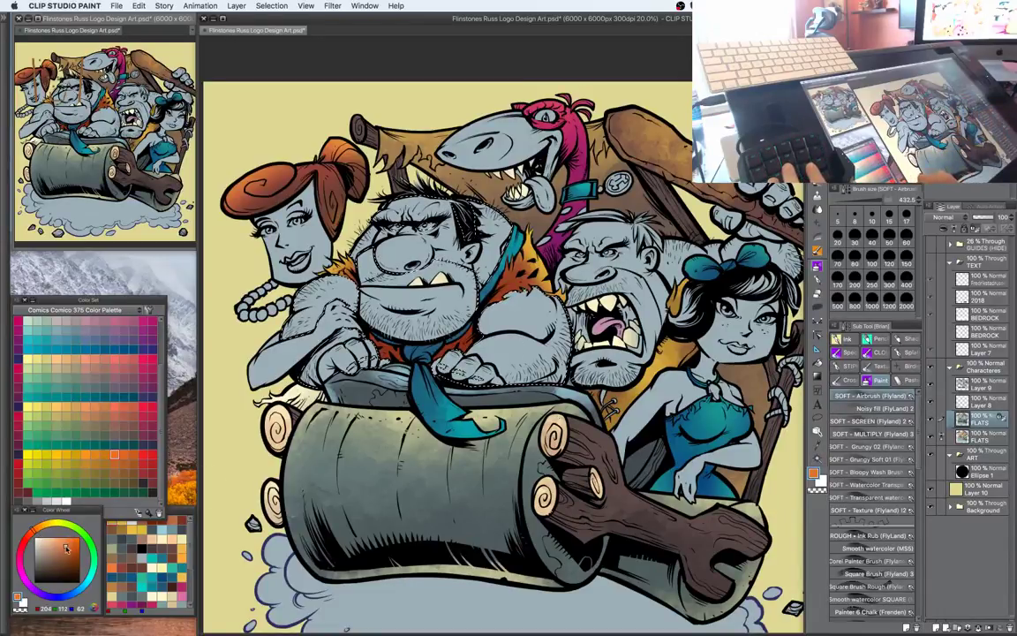
click(37, 527)
click(66, 546)
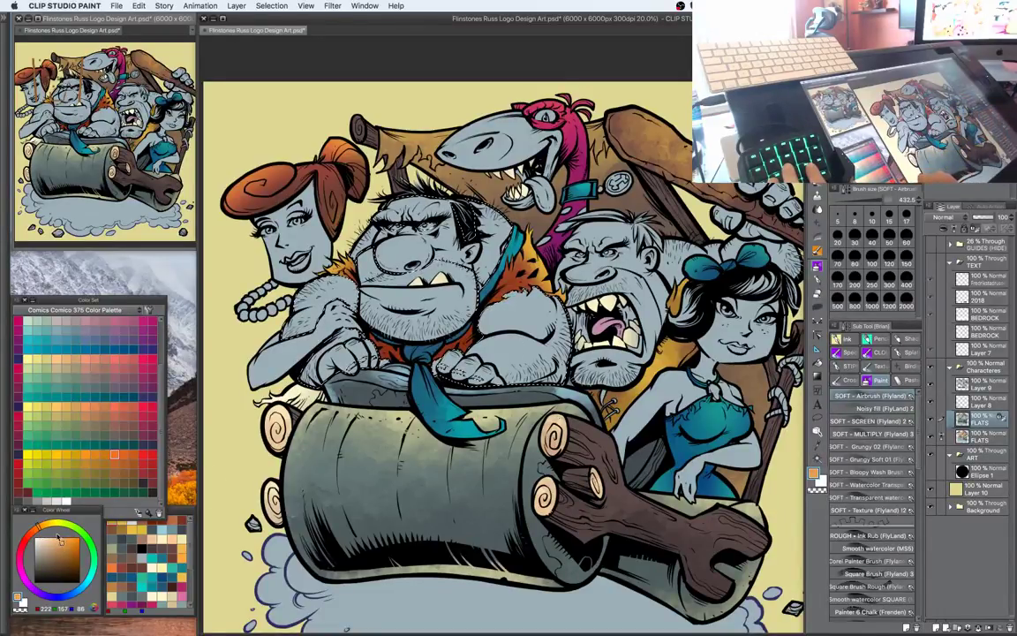
click(40, 528)
click(61, 544)
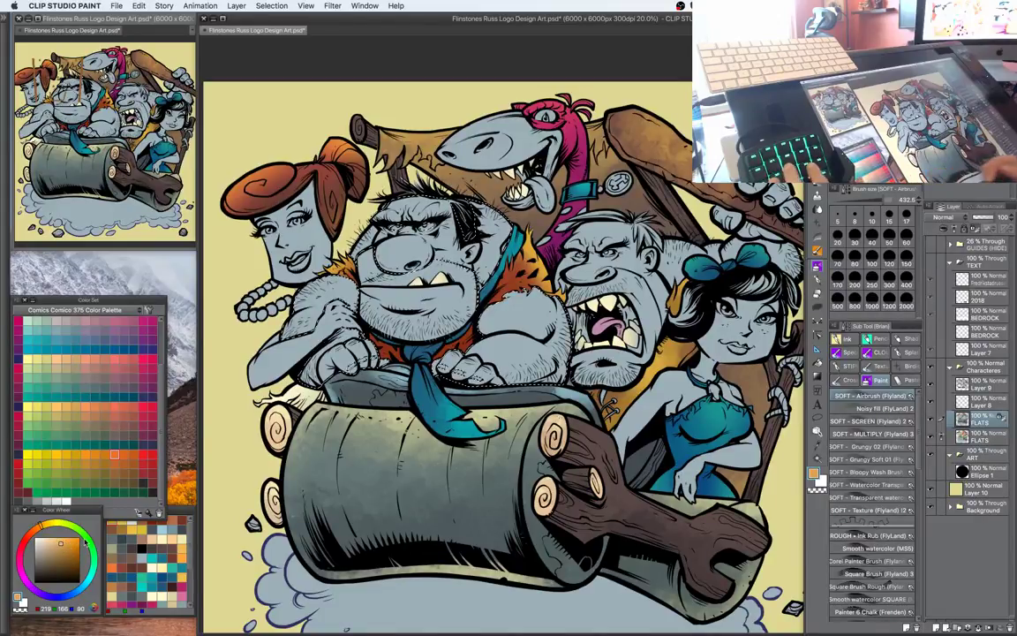
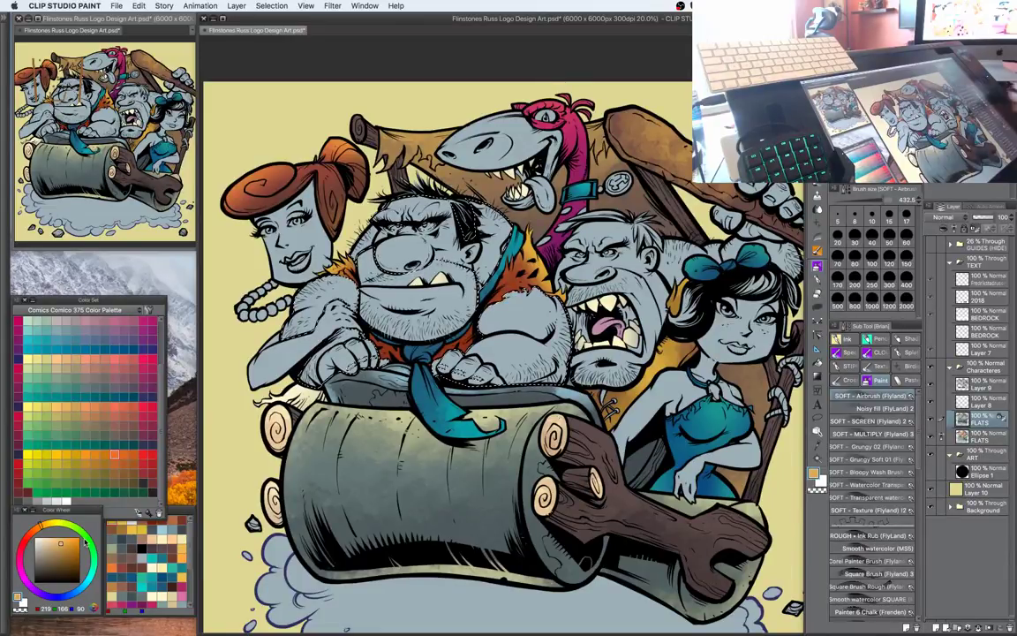
drag(536, 310, 535, 295)
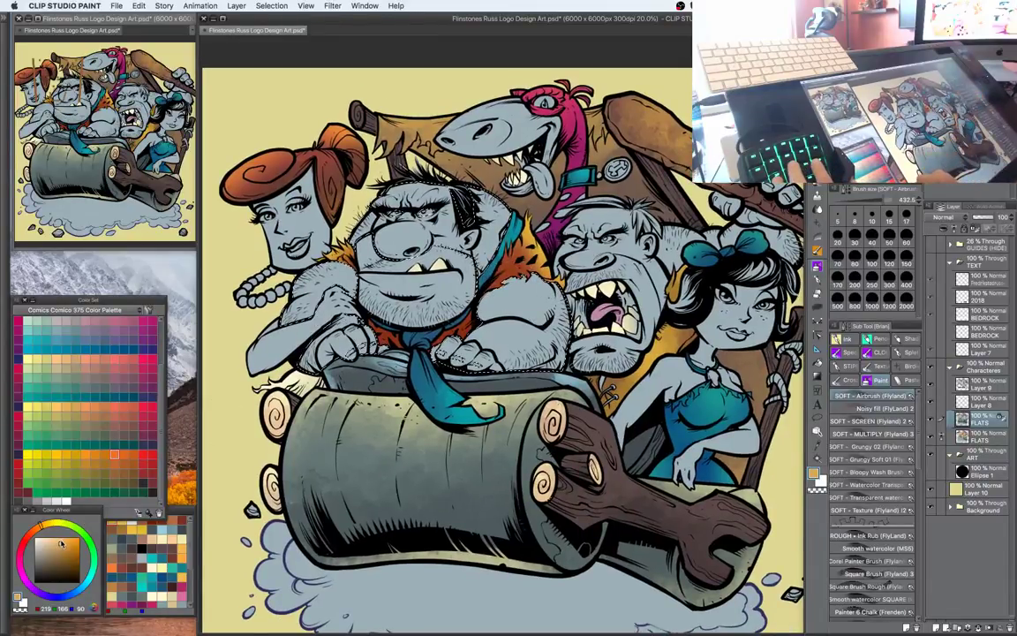
drag(61, 544, 61, 539)
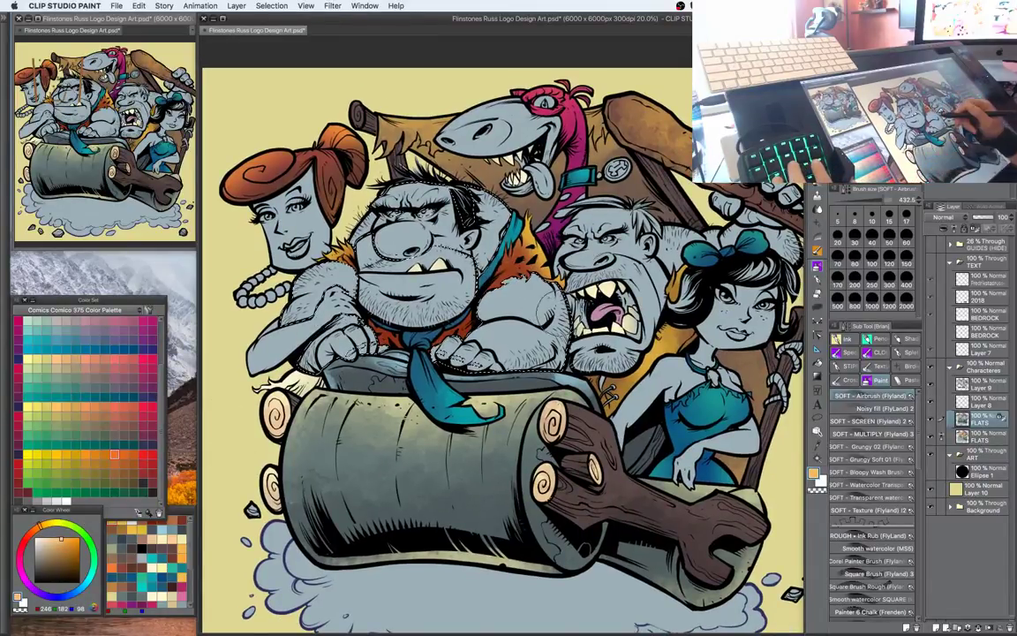
key(alt+Delete)
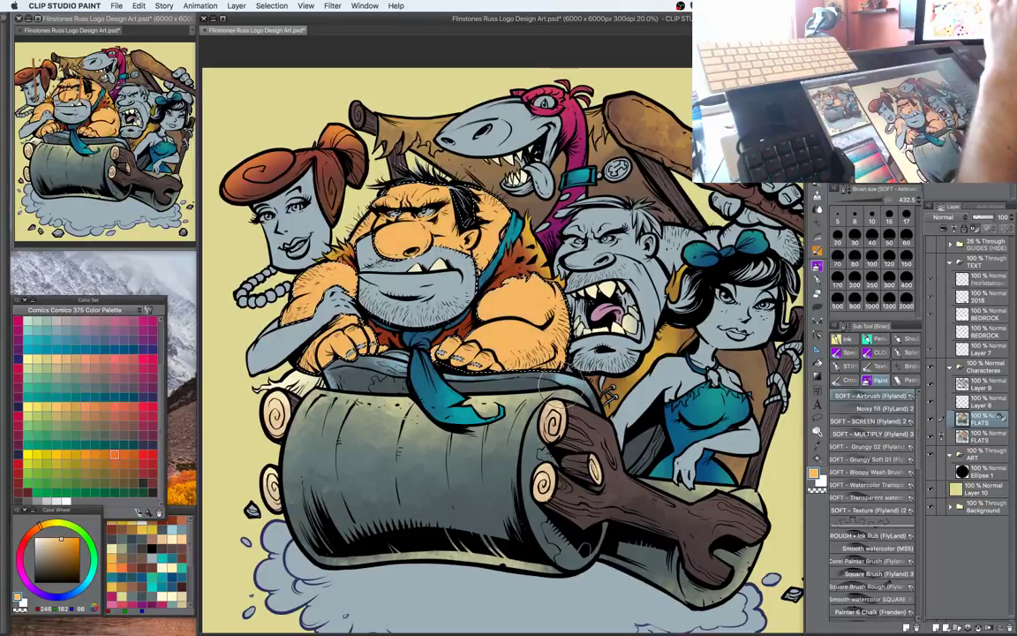
Adjust Fred's skin colour with Hue/Saturation/Luminosity to hue -6, saturation 17 and brightness 30
key(super+u)
drag(795, 425, 827, 453)
drag(795, 399, 810, 423)
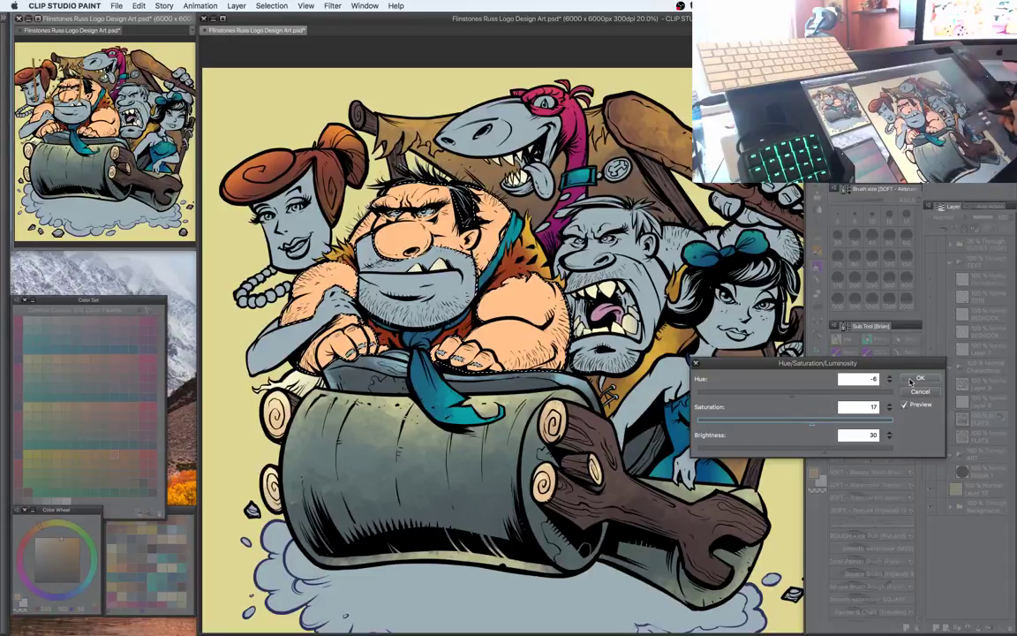
key(Return)
Auto-select the stubble areas on Fred's and Barney's faces and fill them with a grey-brown (RGB 156, 133, 112)
drag(600, 362, 622, 376)
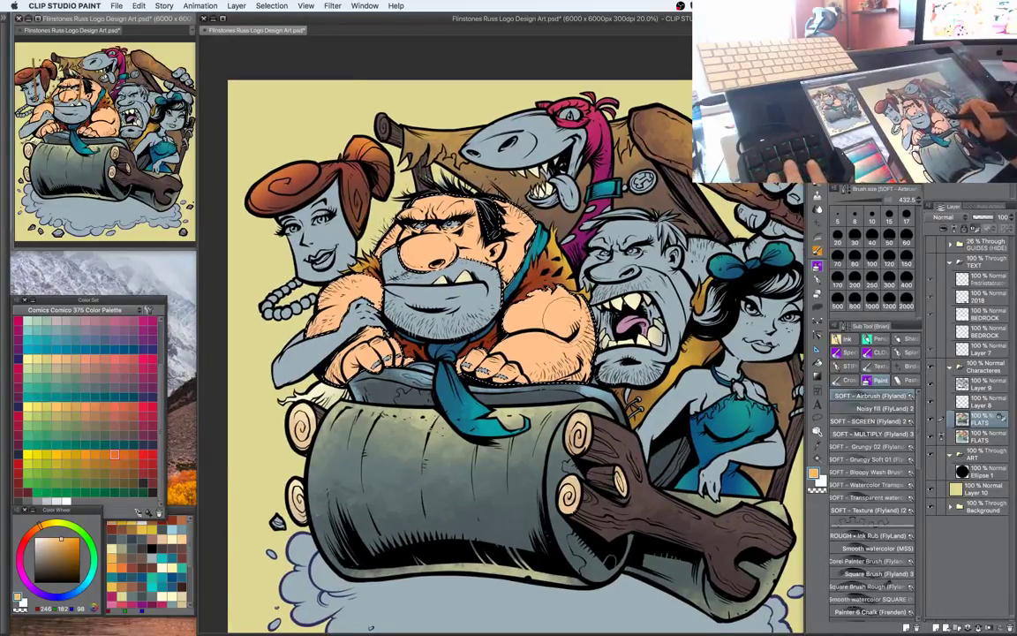
key(w)
click(488, 320)
key(b)
key(i)
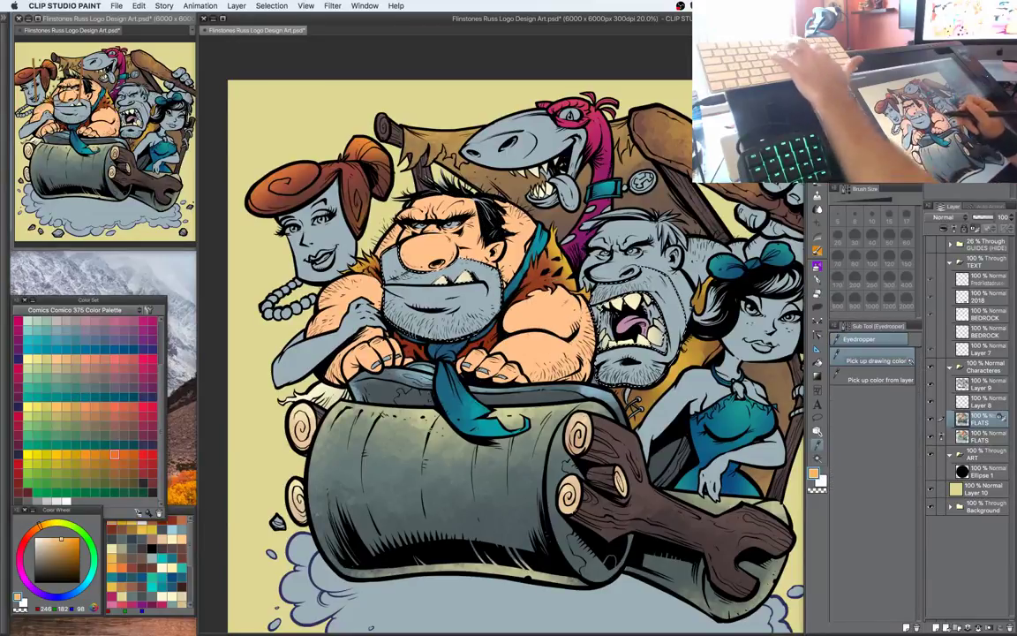
click(554, 340)
click(47, 554)
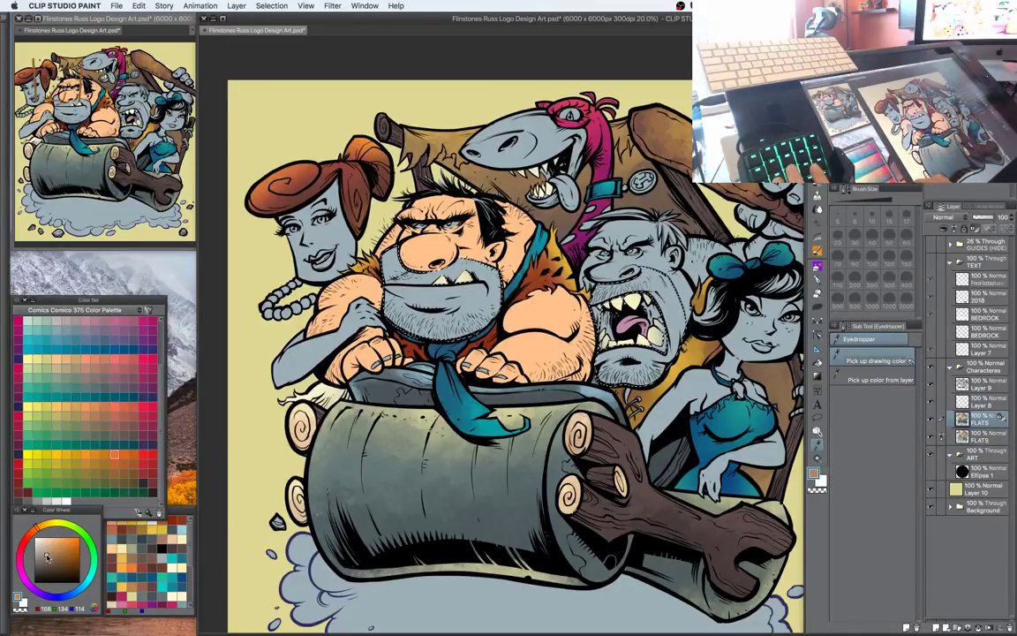
key(alt+Delete)
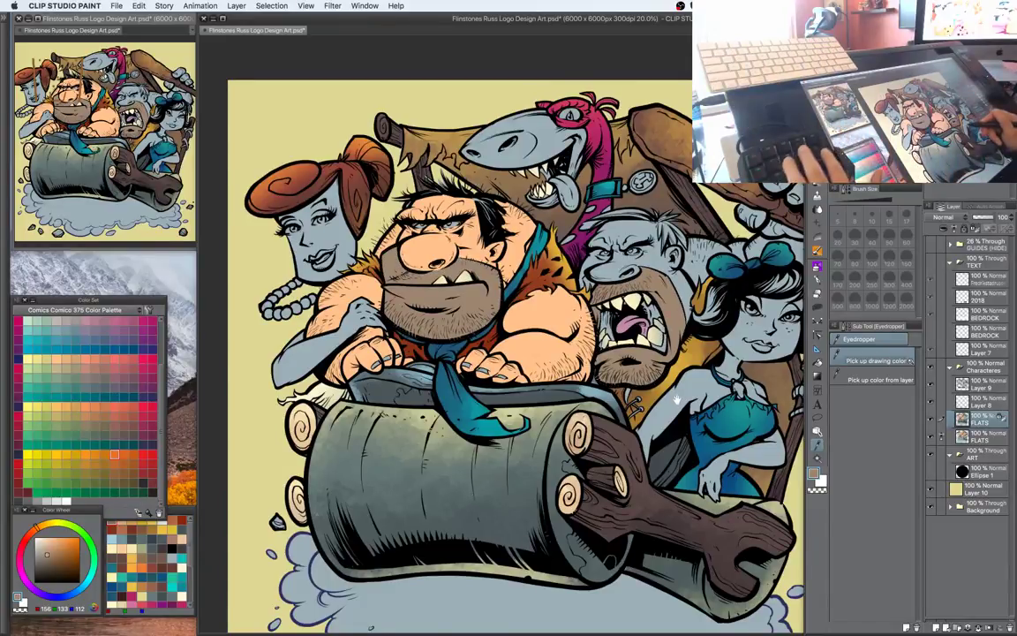
Set the drawing colour to a muted red-brown (RGB 153, 99, 86) and apply a Hue/Saturation/Luminosity adjustment to the stubble colour
drag(675, 400, 672, 389)
key(w)
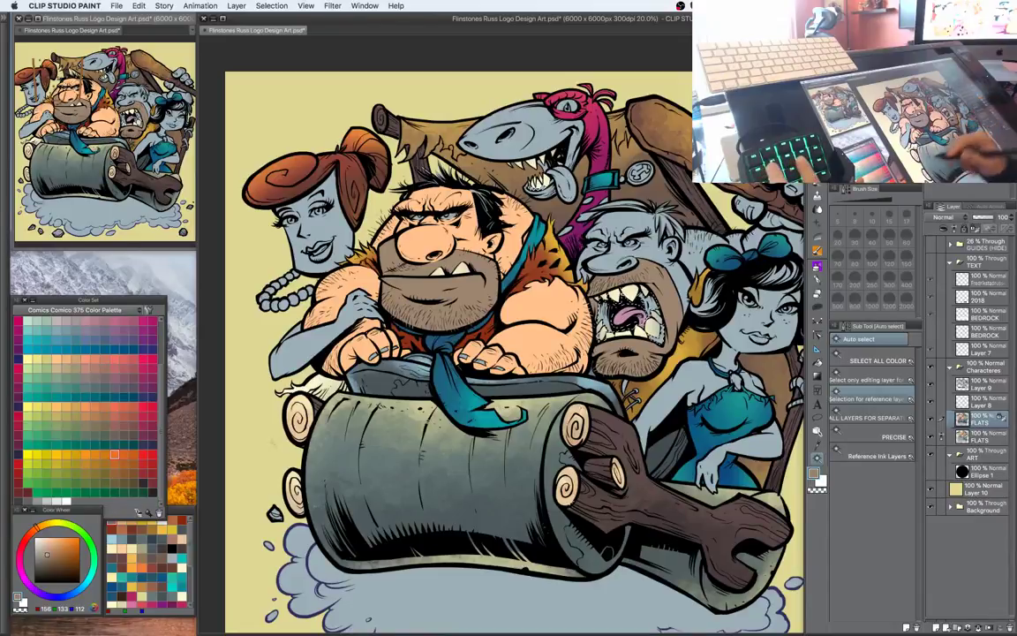
click(29, 533)
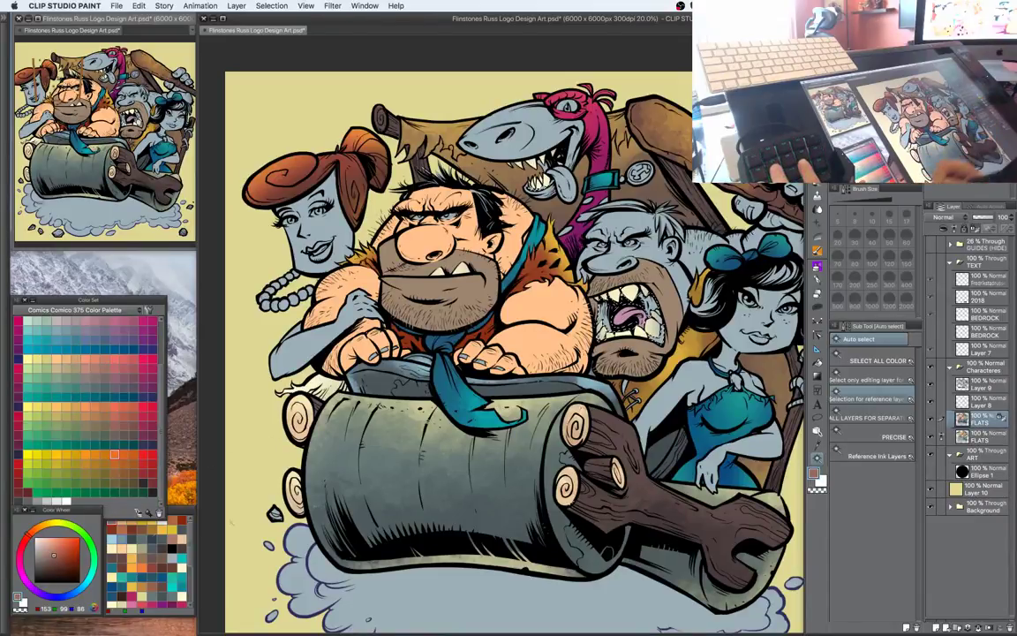
key(alt+BackSpace)
key(super+d)
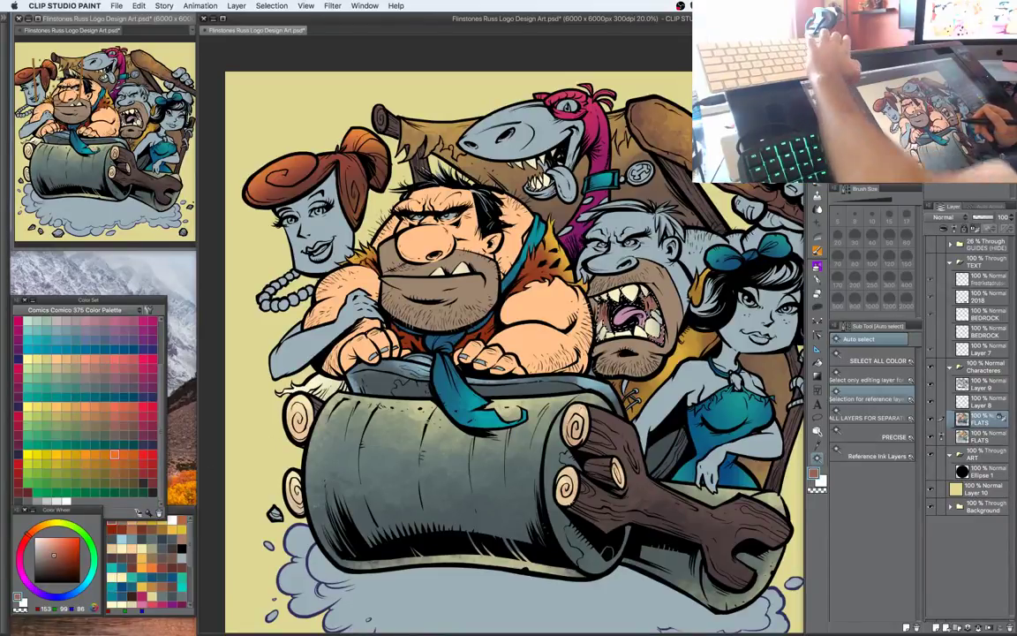
key(super+u)
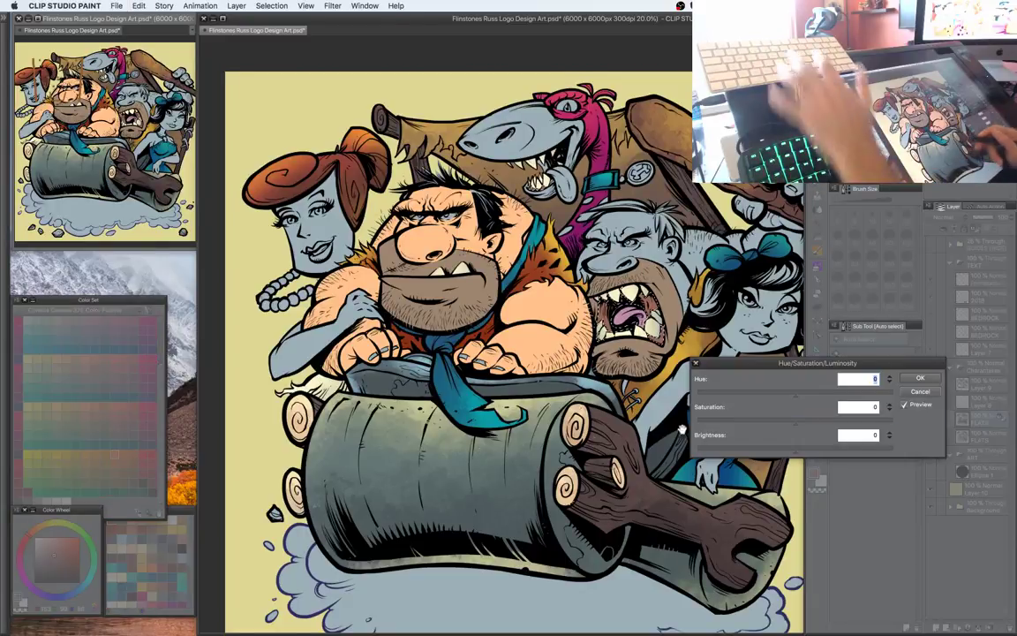
drag(796, 451, 788, 399)
click(920, 378)
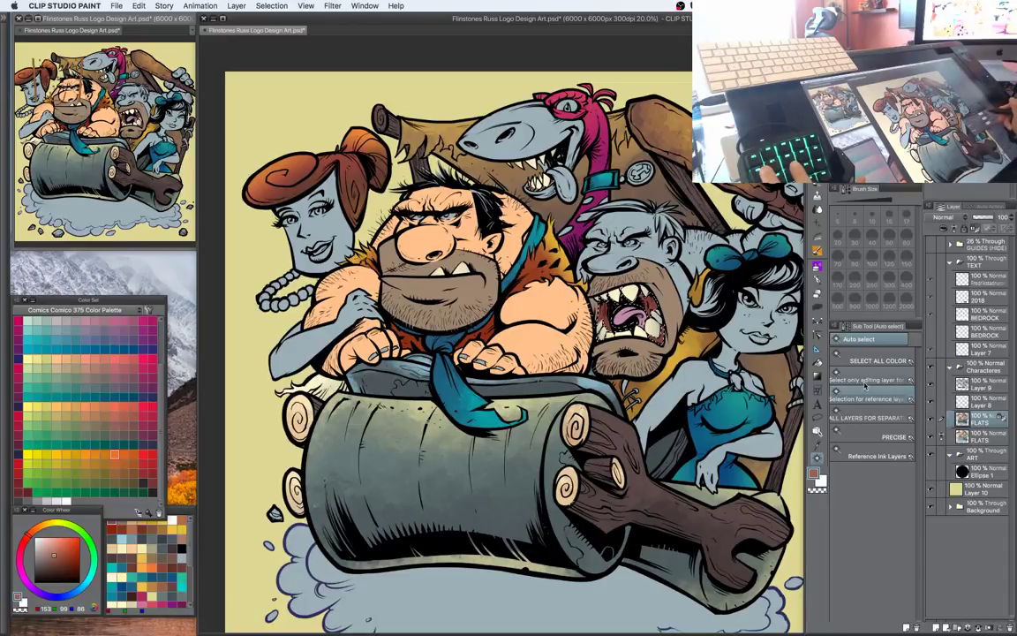
Auto-select the skin of Wilma and Betty and sample Fred's peach skin tone (RGB 255, 194, 140) for the airbrush
mouse_move(605, 354)
mouse_down()
mouse_move(613, 377)
mouse_move(596, 349)
mouse_move(592, 363)
mouse_up()
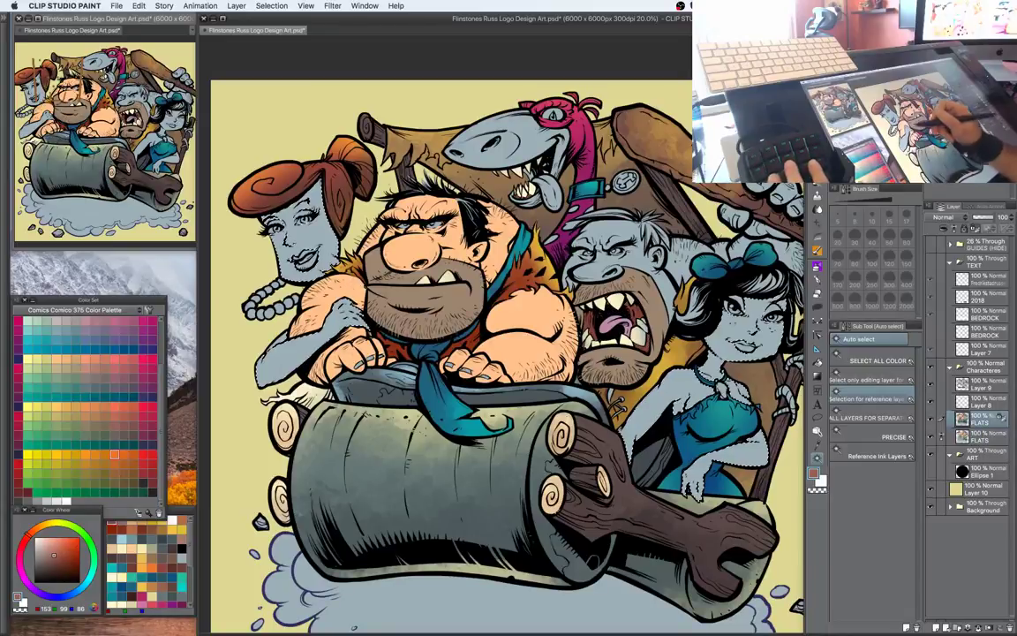
click(299, 240)
key(b)
alt+click(408, 251)
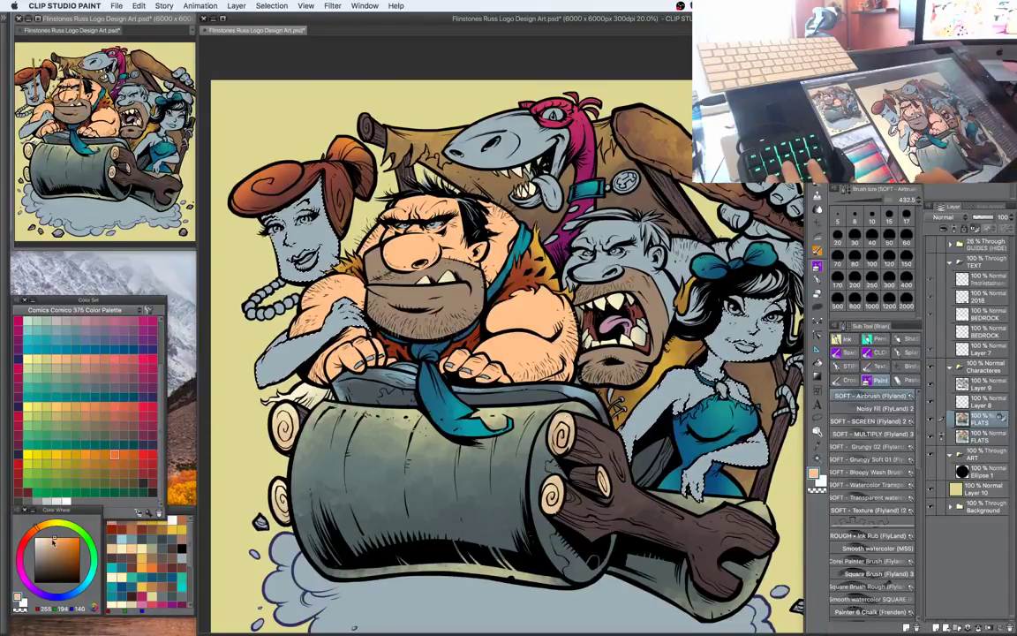
drag(54, 540, 44, 523)
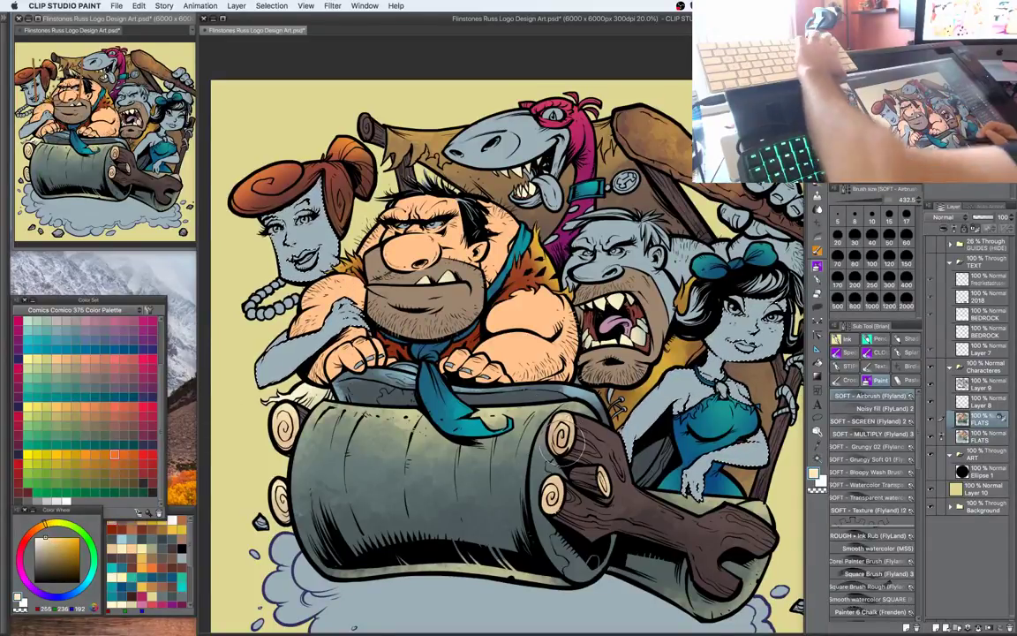
key(alt+Delete)
key(super+z)
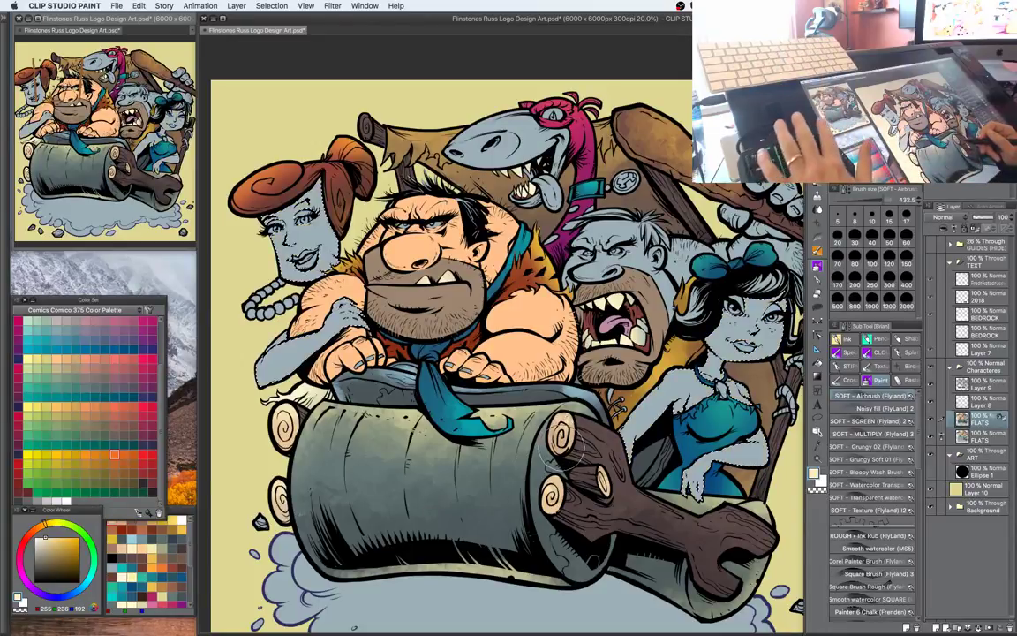
Fill the women's skin with Fred's sampled peach (RGB 255, 194, 140) and adjust it to hue 2, saturation 15, brightness 17
alt+click(516, 319)
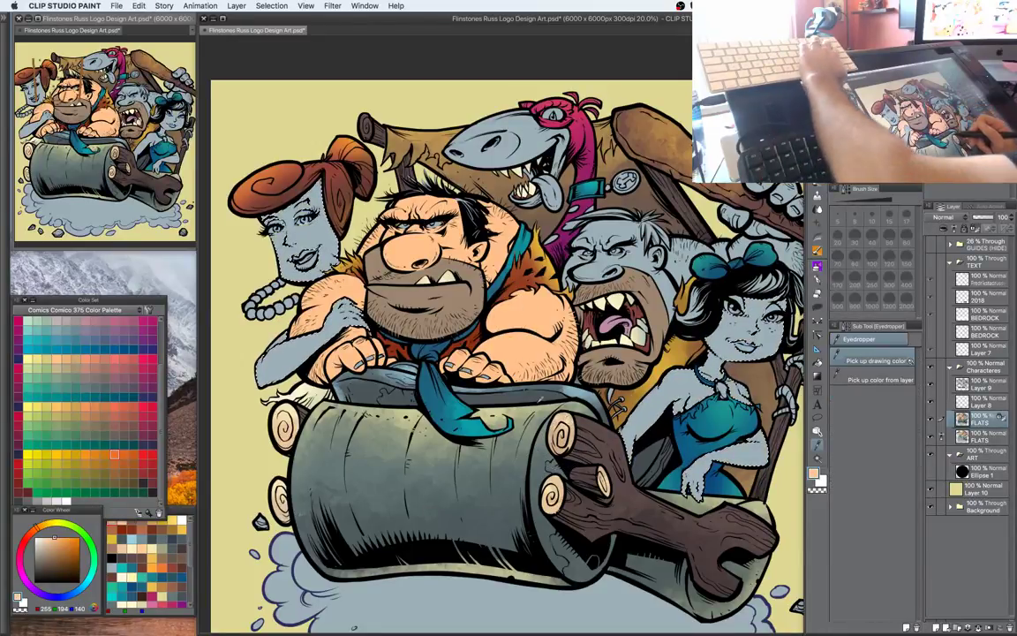
key(alt+Delete)
key(super+u)
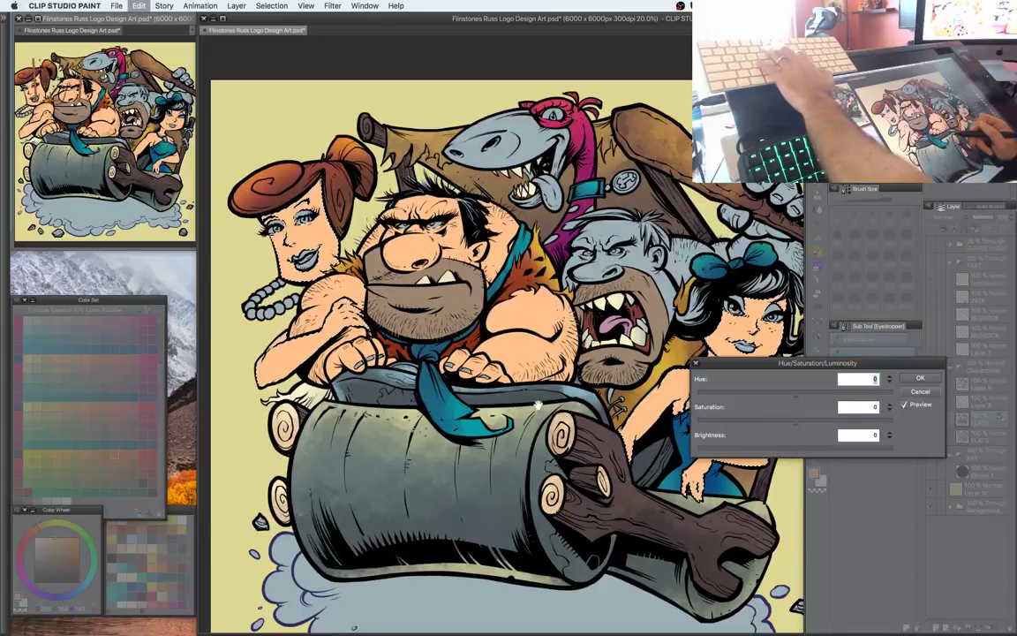
drag(797, 396, 782, 396)
drag(796, 425, 806, 451)
drag(801, 397, 805, 396)
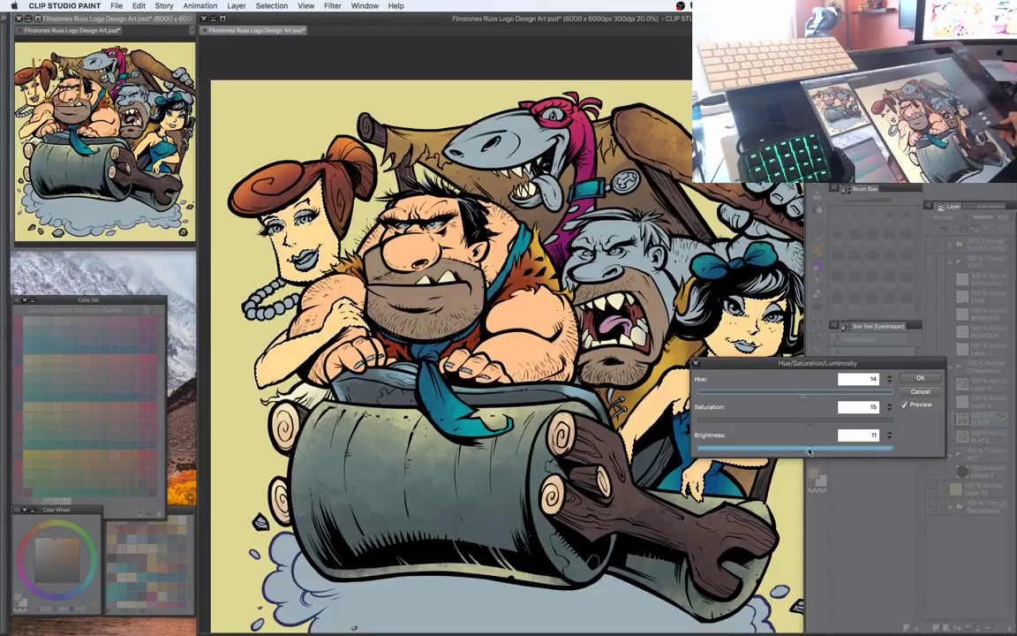
drag(807, 449, 813, 451)
drag(805, 396, 799, 398)
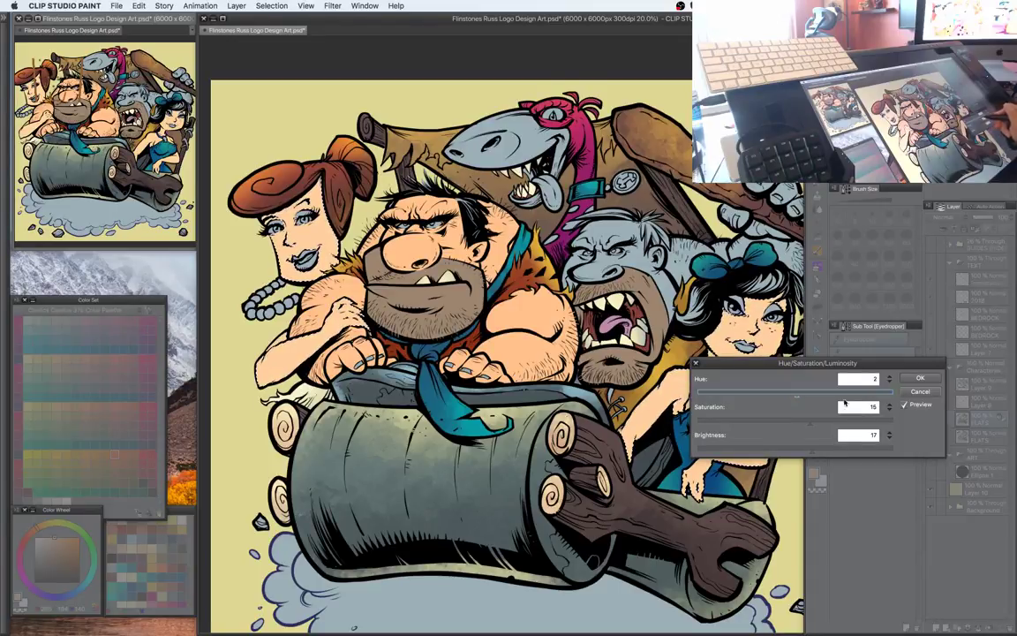
key(Return)
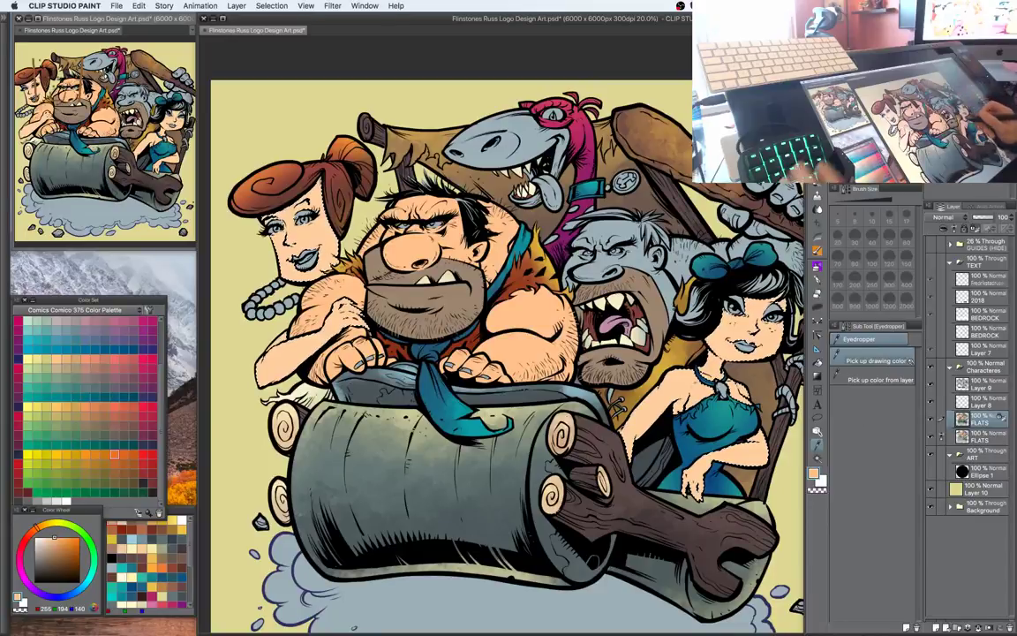
Auto-select Barney's face, arm and hand skin and fill it with the peach tone (RGB 255, 194, 140)
mouse_move(689, 364)
mouse_down()
mouse_move(679, 329)
mouse_move(690, 368)
mouse_move(570, 374)
mouse_up()
key(w)
click(634, 253)
key(b)
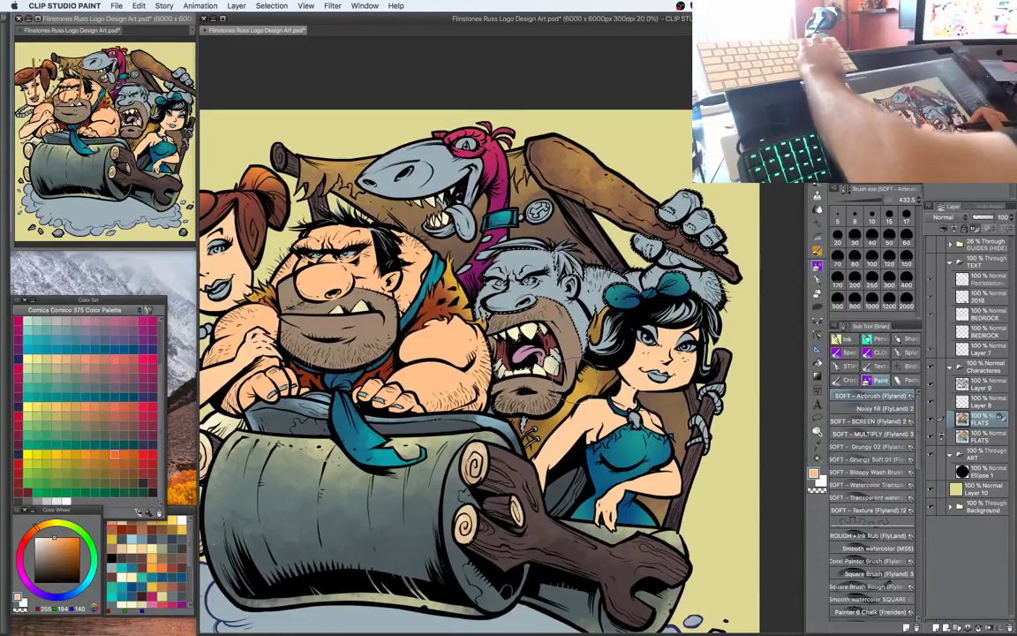
key(alt+Delete)
Airbrush shading on Barney's face with a tan (RGB 207, 175, 124) and a reddish brown (RGB 186, 109, 88)
drag(502, 304, 516, 302)
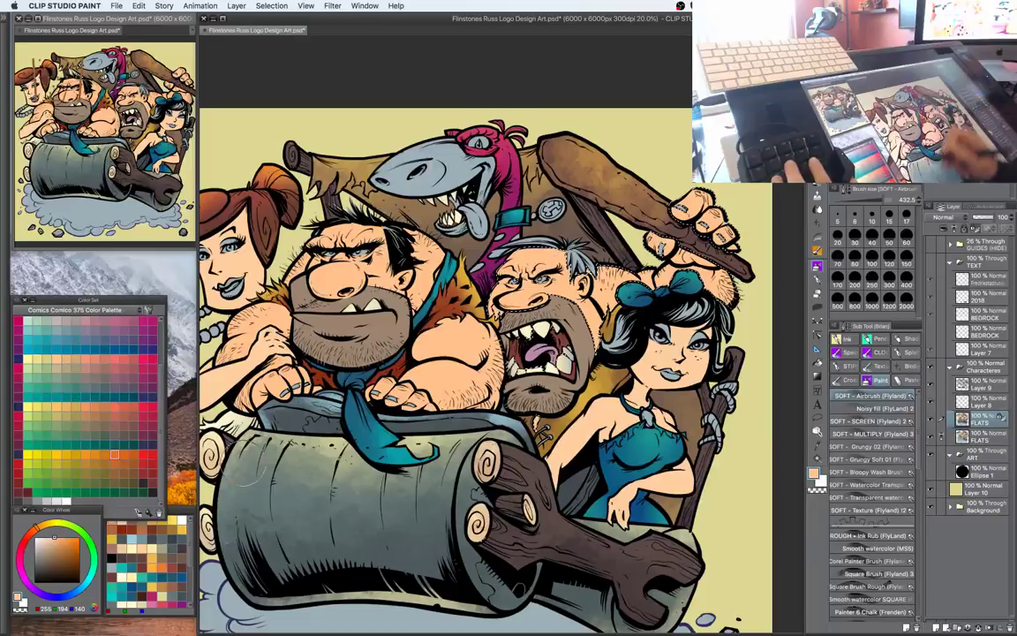
click(51, 545)
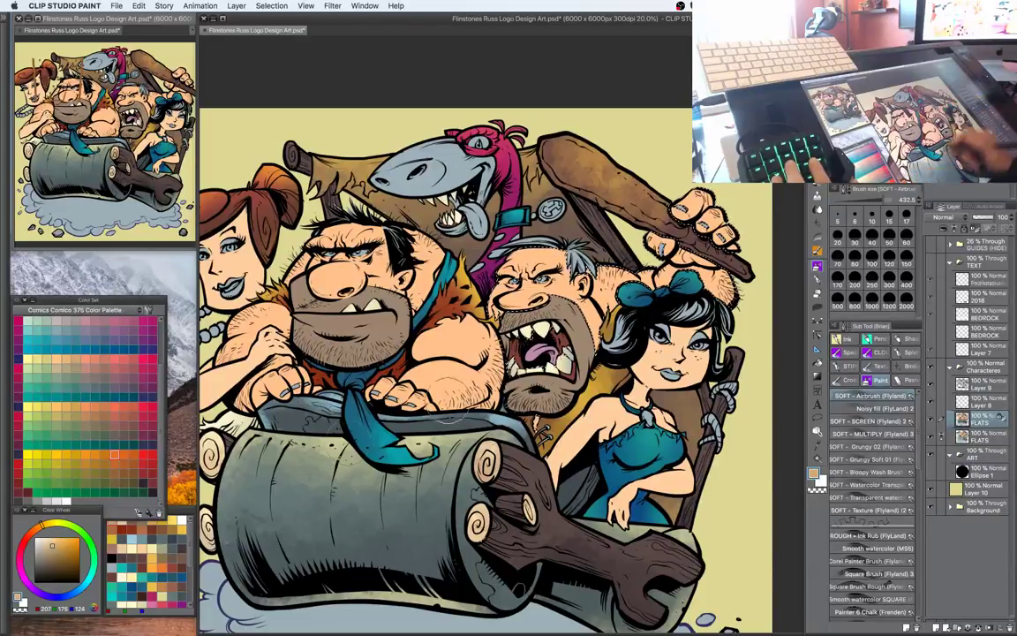
drag(595, 303, 583, 327)
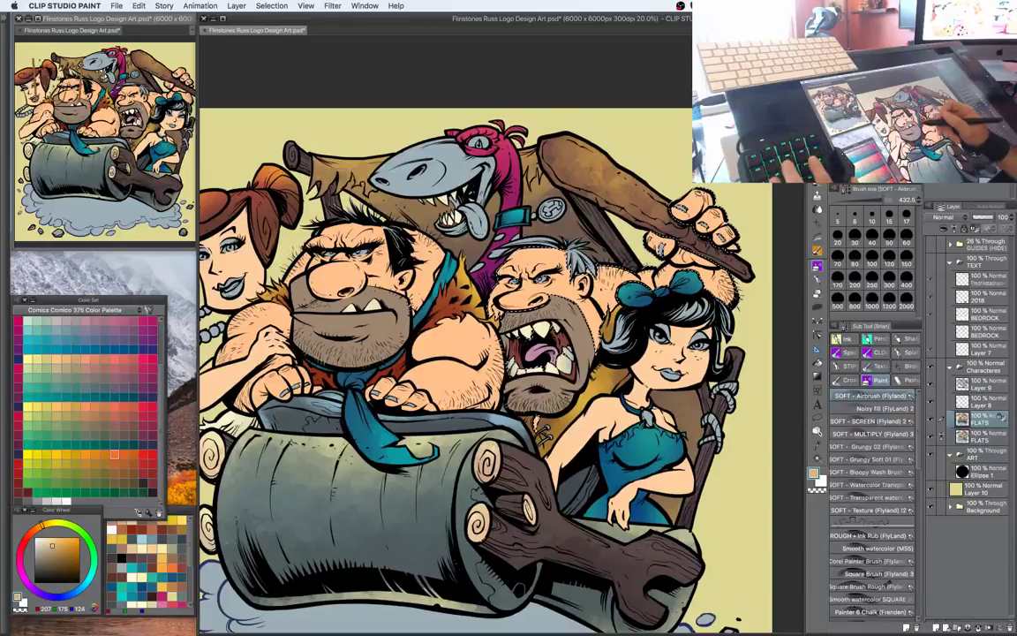
alt+click(609, 288)
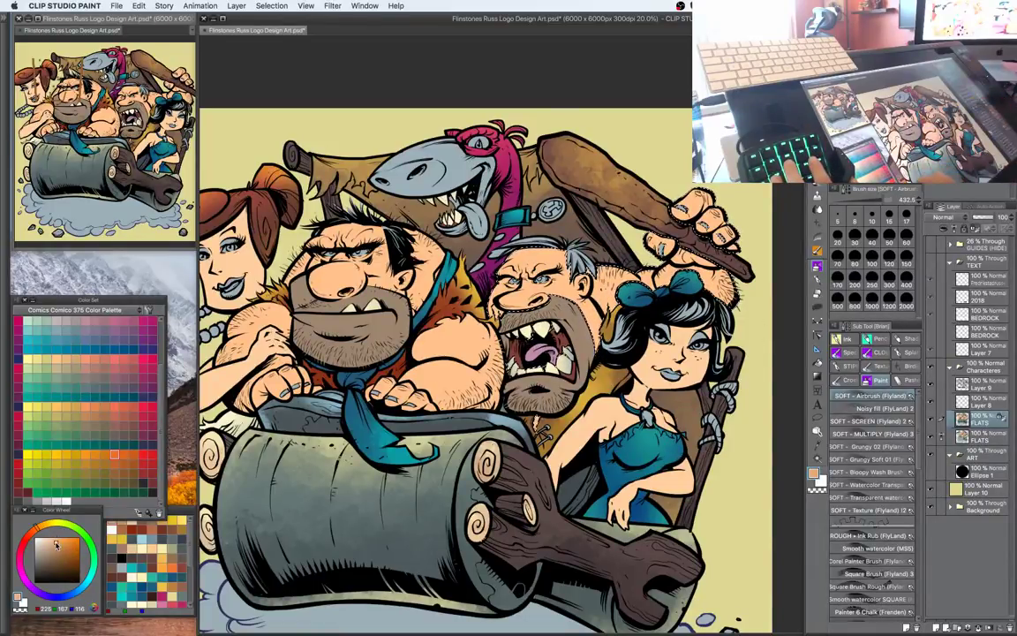
click(57, 550)
click(32, 538)
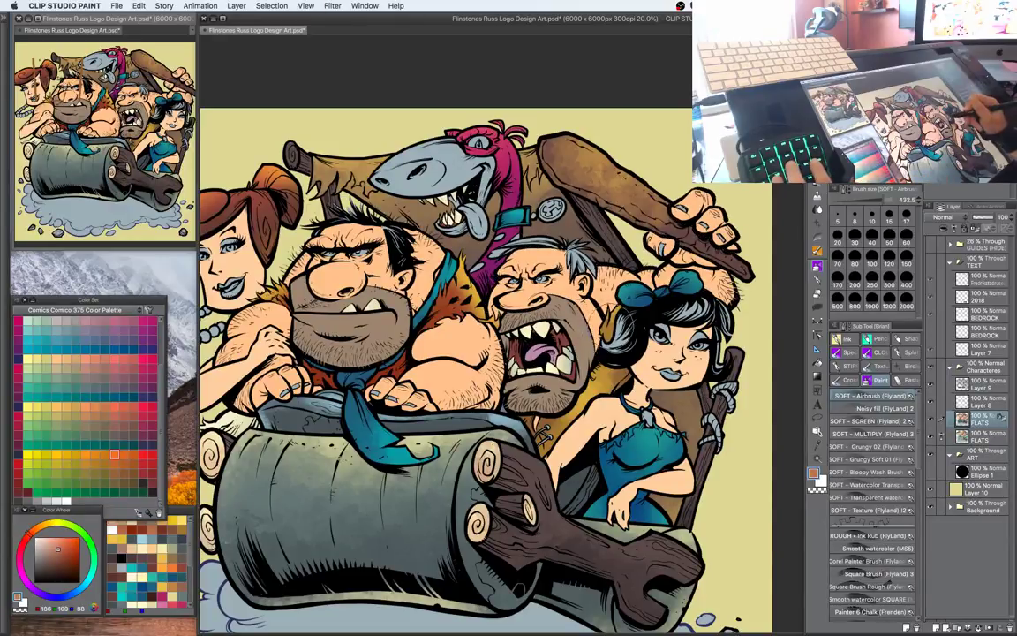
drag(567, 292, 562, 327)
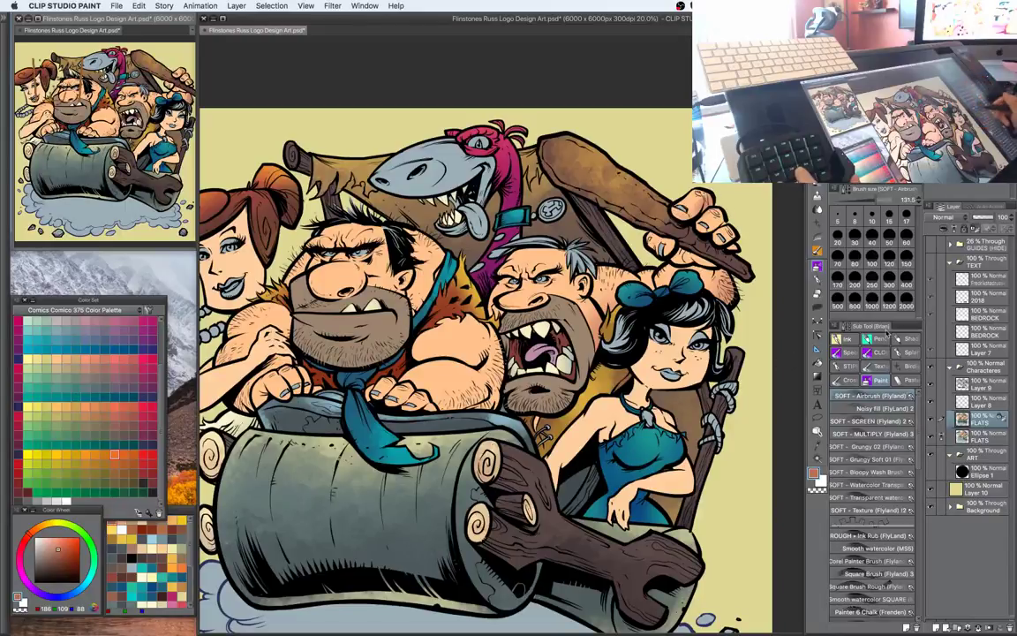
Airbrush a pink blush (RGB 246, 127, 134) on Barney's nose
drag(713, 392, 750, 387)
key(super+z)
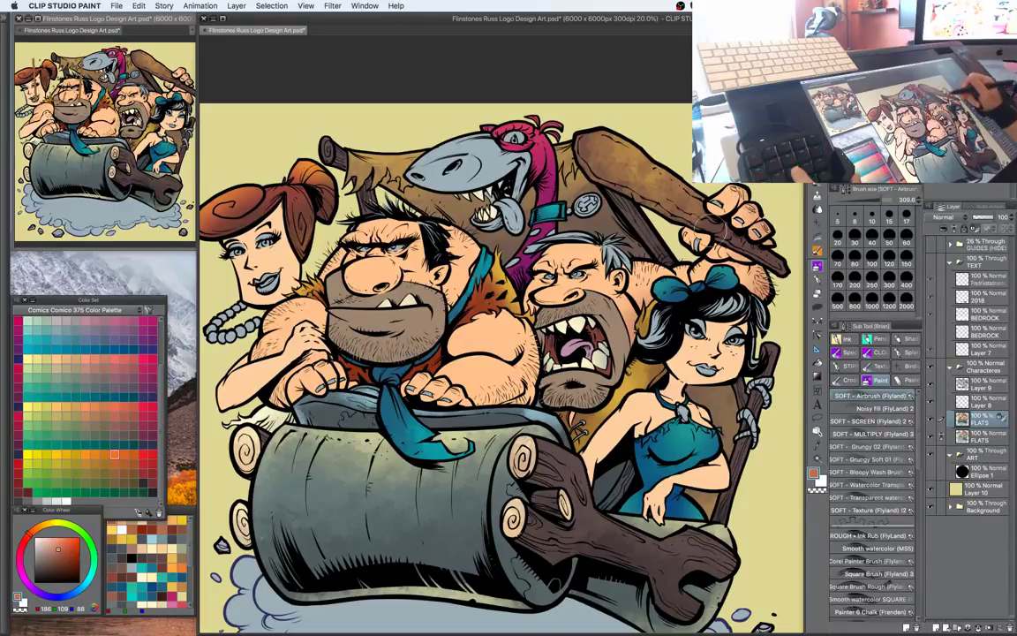
drag(723, 336, 735, 316)
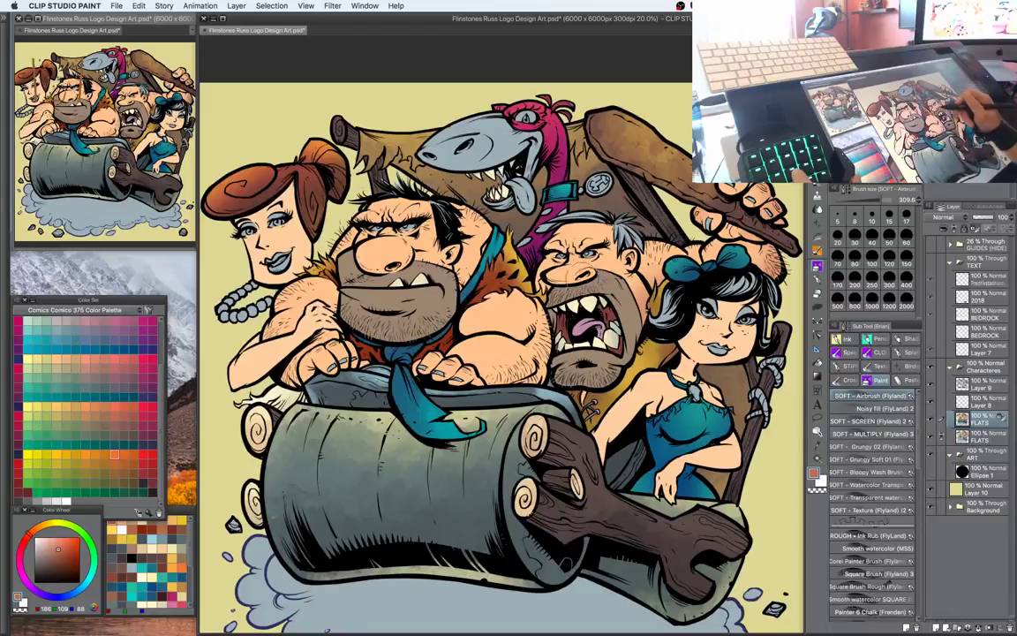
key(super+plus)
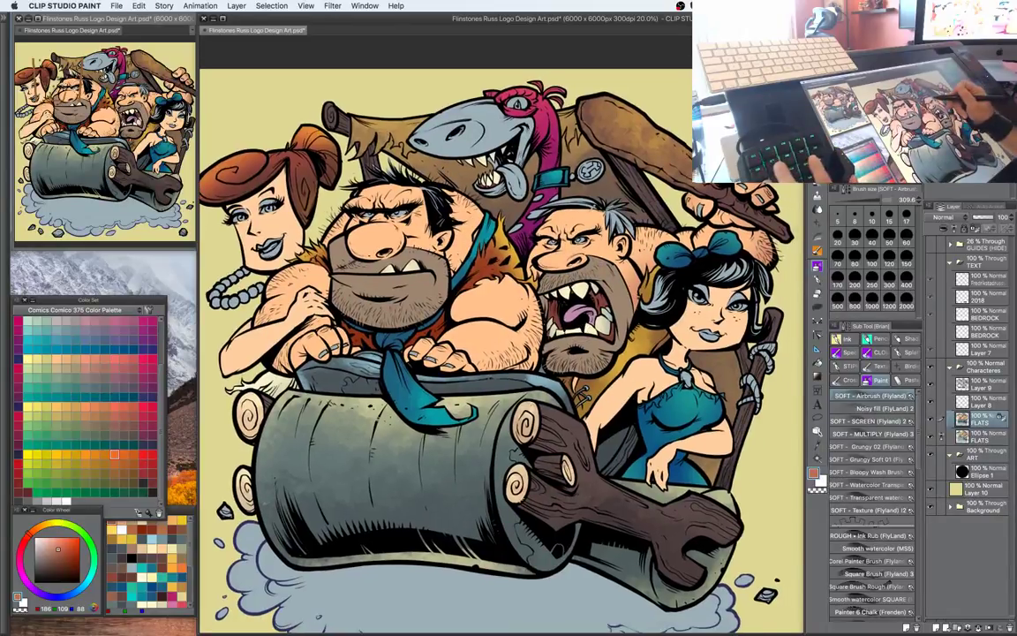
alt+click(284, 346)
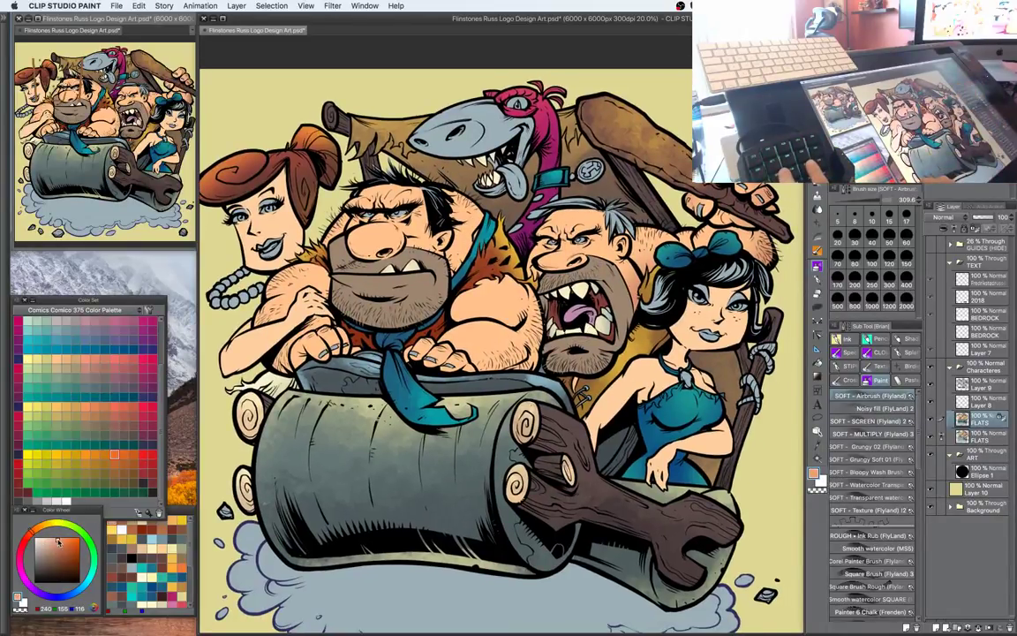
drag(33, 533, 26, 548)
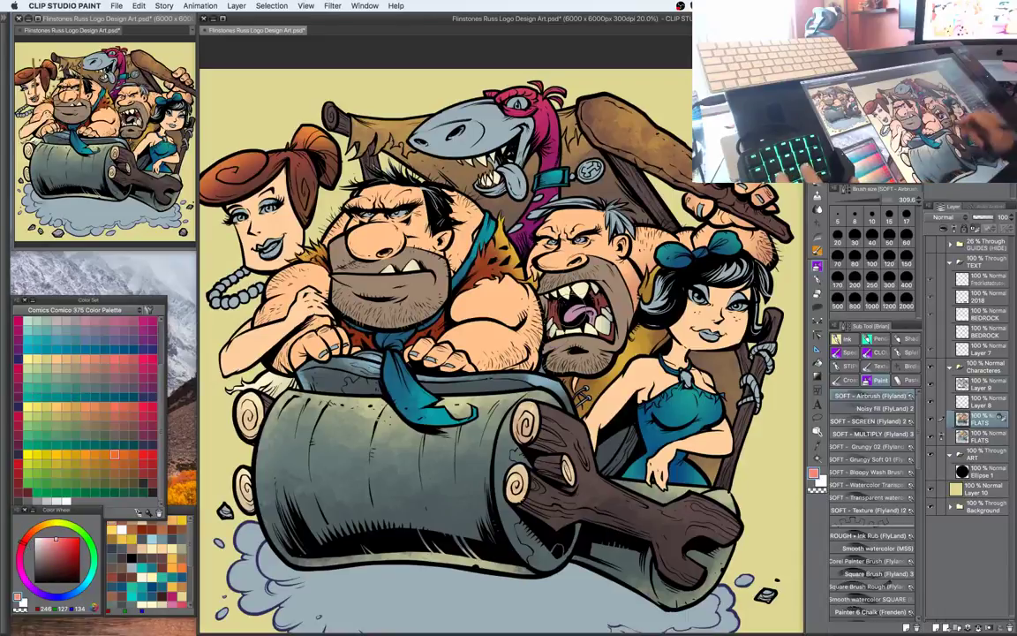
drag(569, 261, 560, 261)
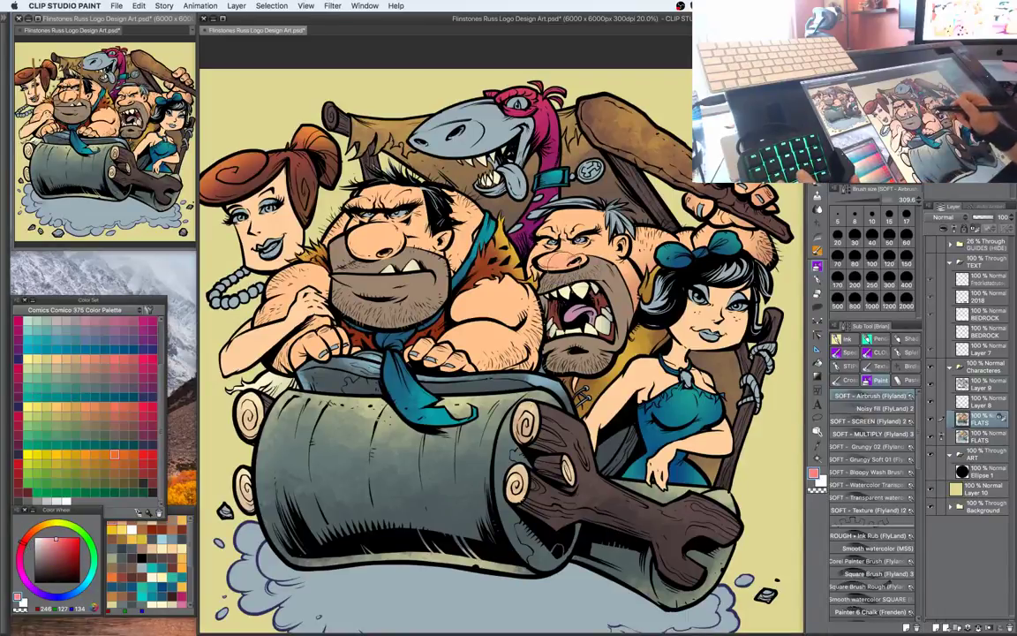
Auto-select Fred's nose and airbrush it with the same pink (RGB 246, 127, 134)
drag(625, 296, 645, 286)
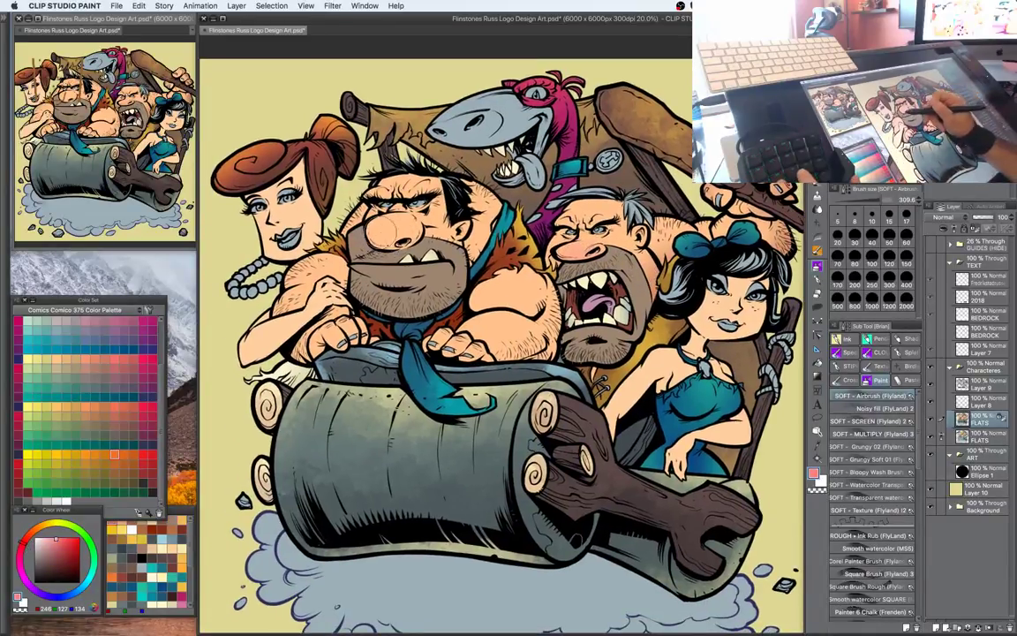
key(w)
click(477, 226)
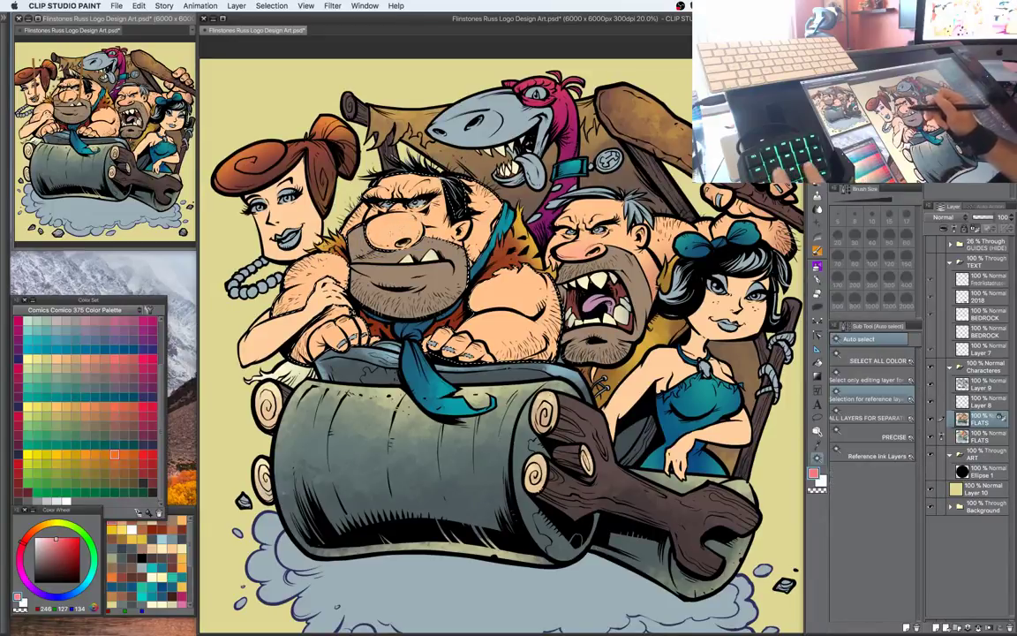
key(b)
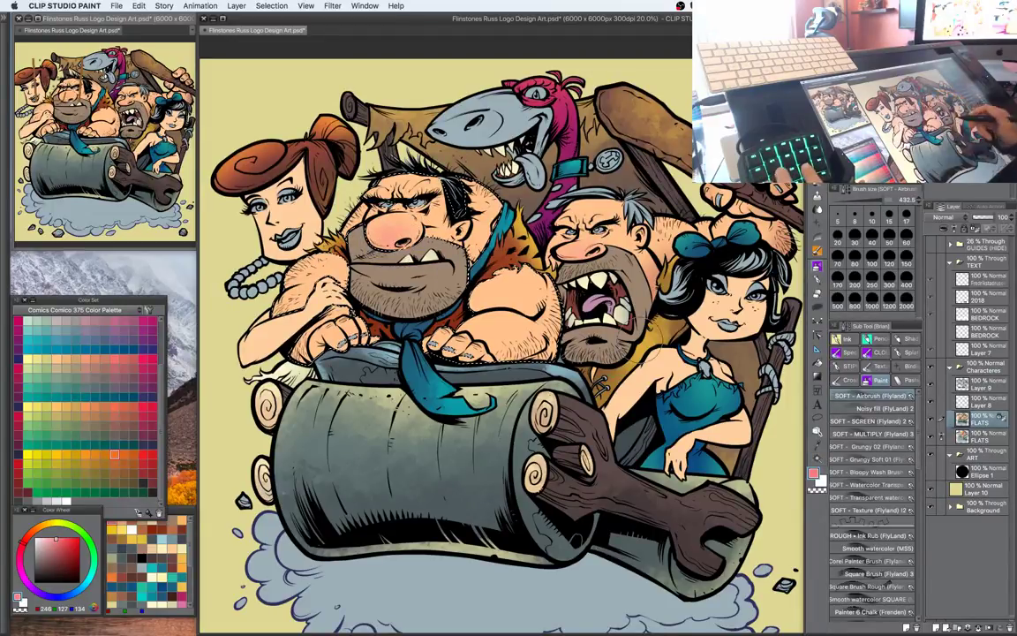
key(w)
drag(583, 256, 551, 255)
drag(406, 225, 436, 227)
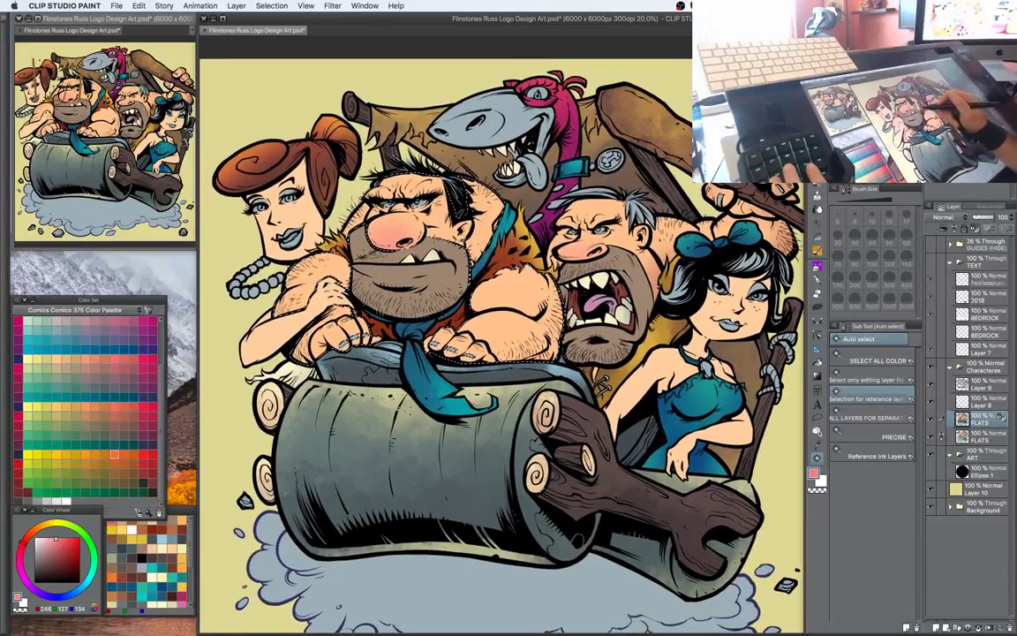
Colour Wilma's pearl necklace with a pale yellow (RGB 249, 232, 146)
key(b)
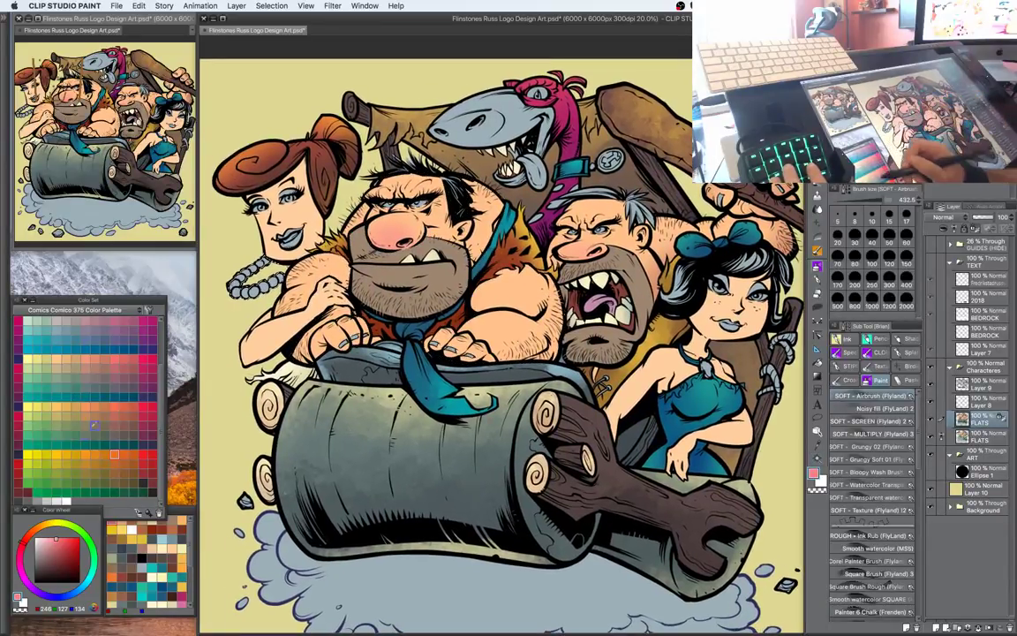
click(56, 407)
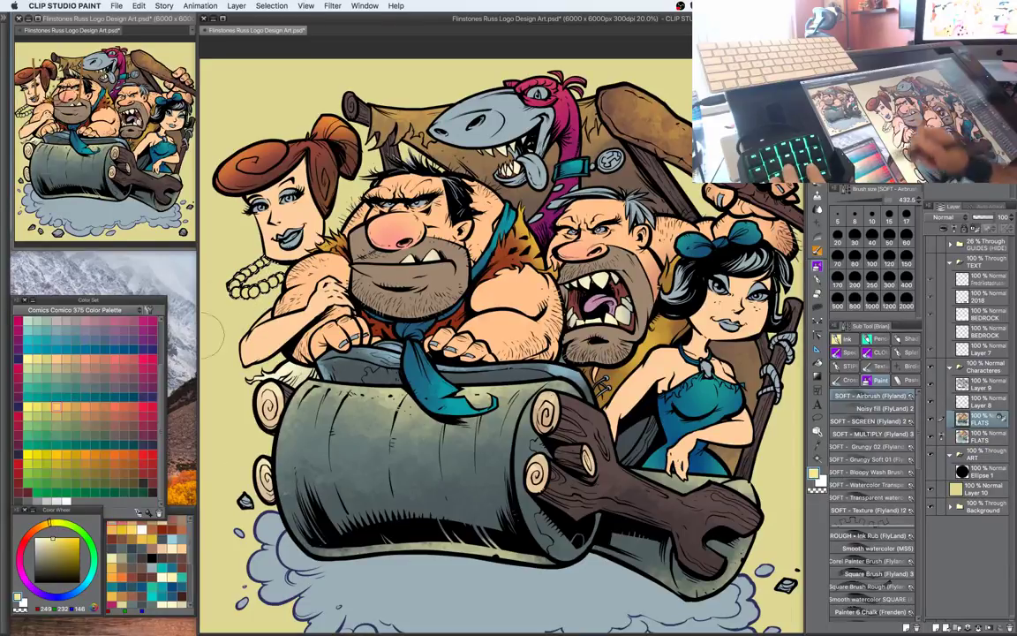
drag(256, 274, 251, 284)
Auto-select Barney's hair and paint it with a reddish brown (RGB 161, 87, 71)
mouse_move(697, 399)
mouse_down()
mouse_move(694, 388)
mouse_move(689, 401)
mouse_up()
key(w)
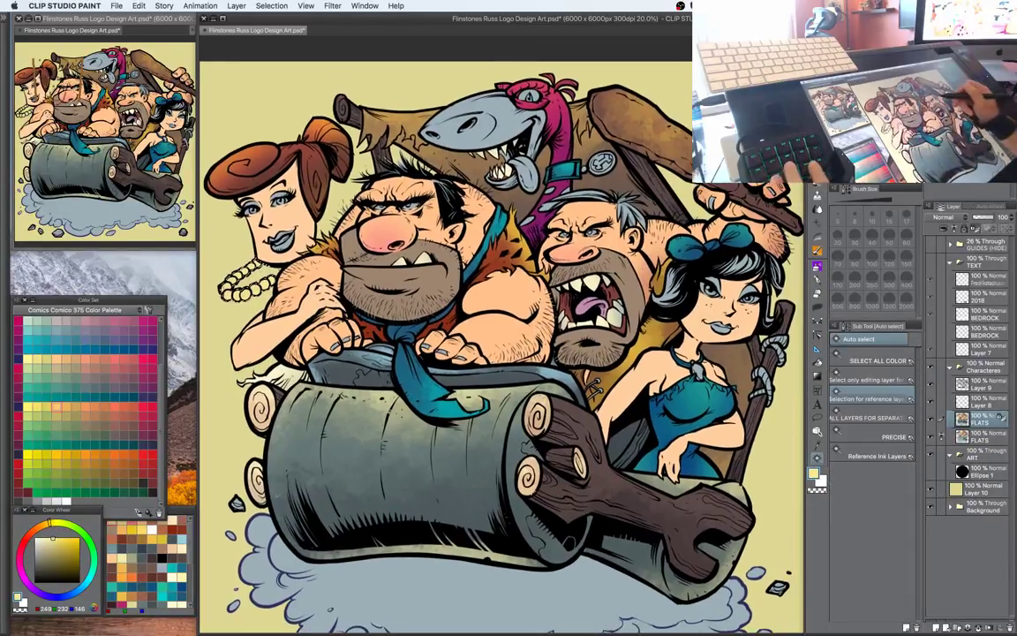
click(629, 211)
key(b)
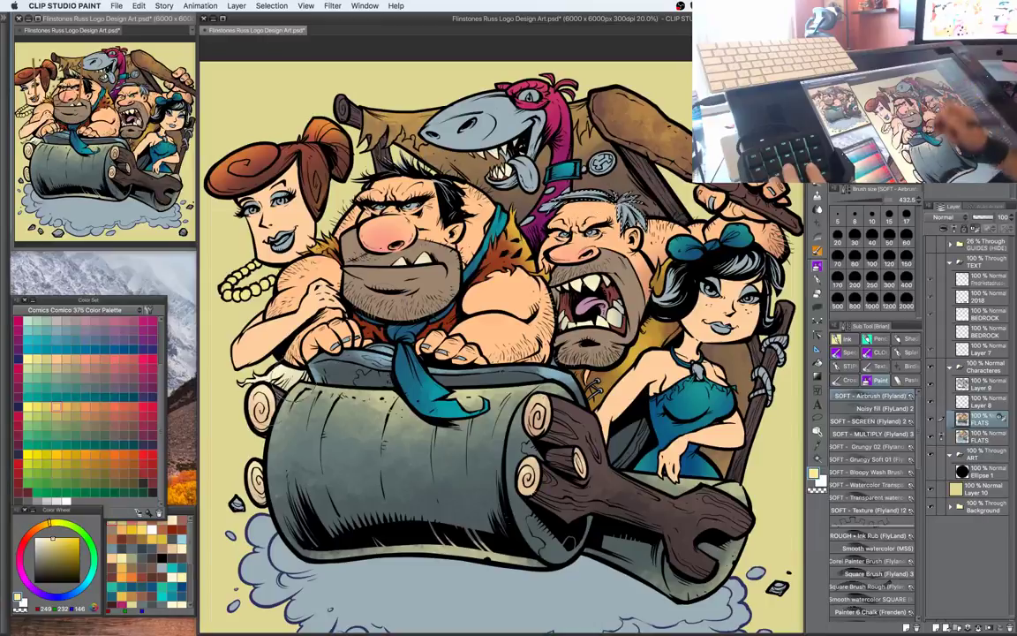
scroll(158, 404, up, 5)
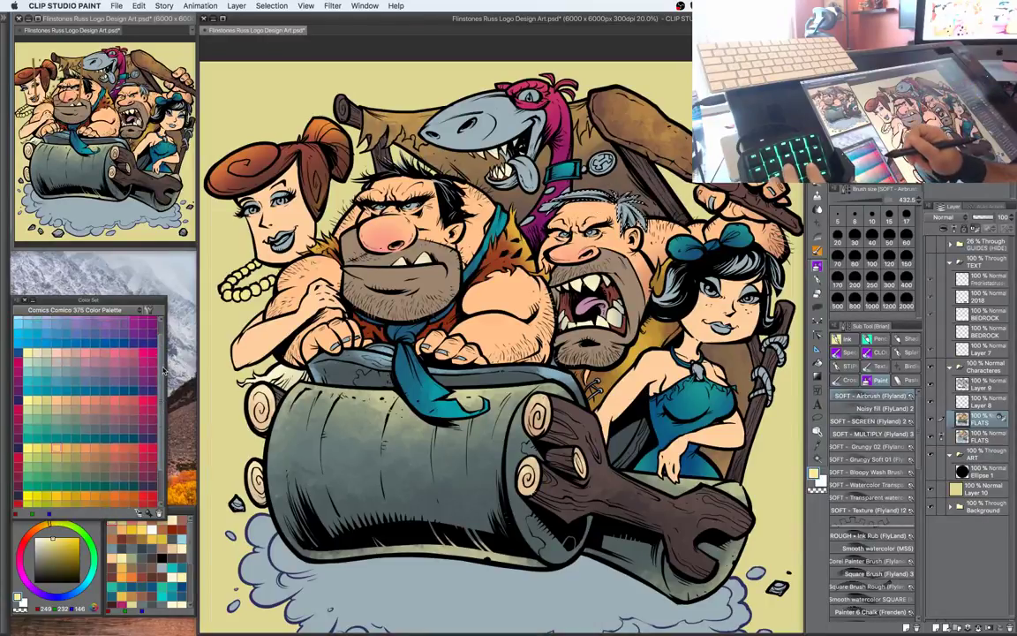
scroll(160, 394, down, 4)
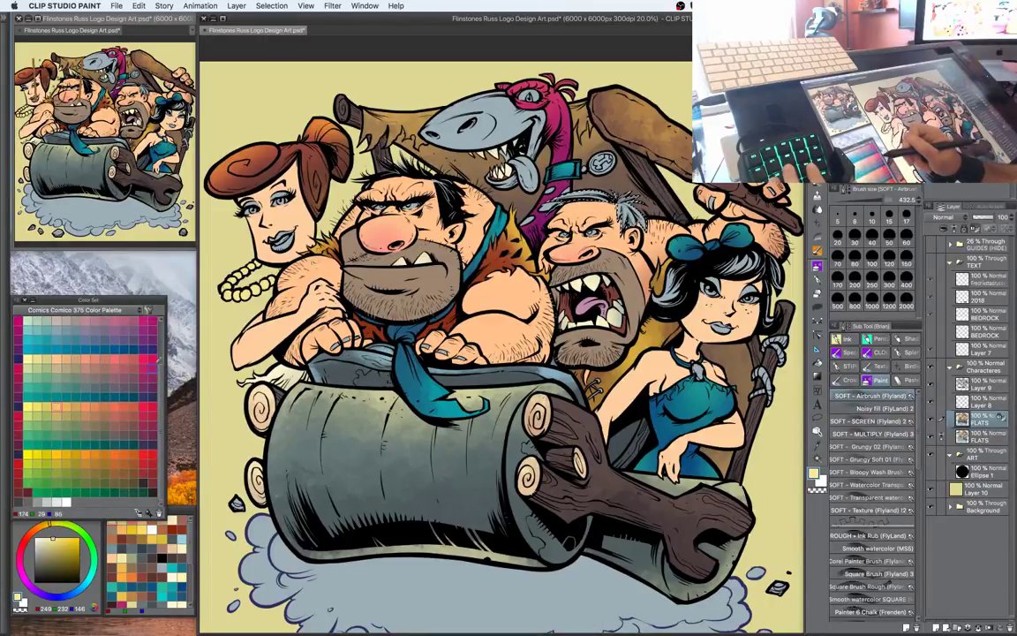
scroll(154, 398, up, 5)
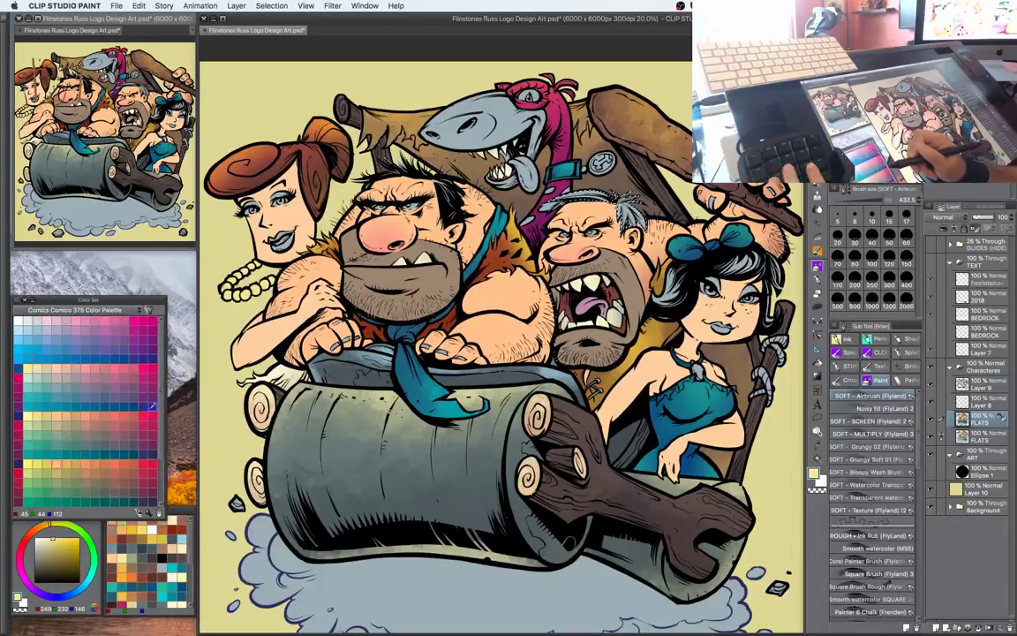
drag(166, 402, 162, 438)
click(133, 416)
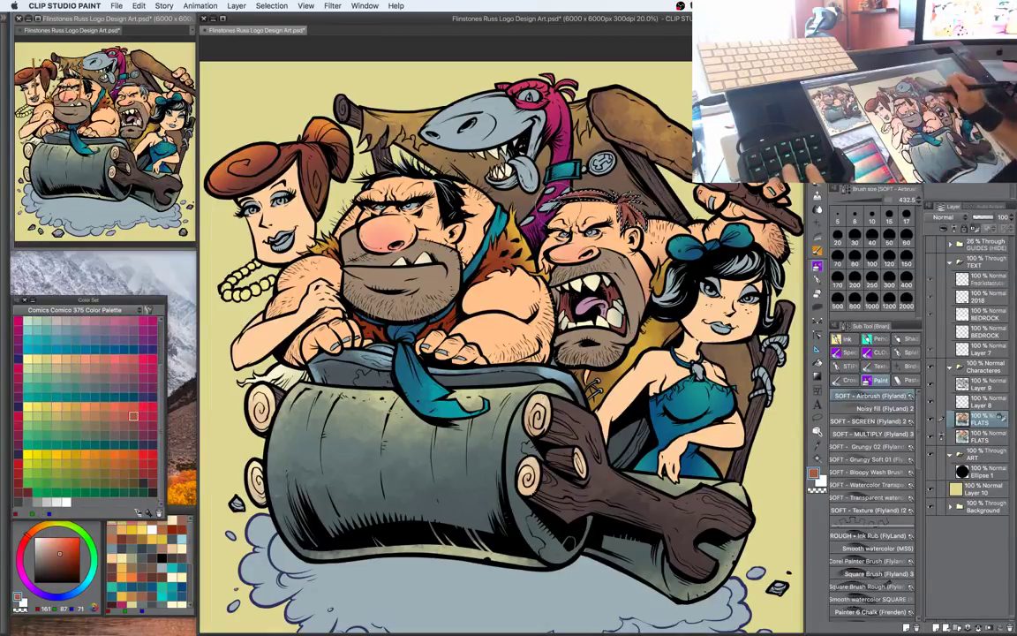
drag(637, 205, 600, 173)
Auto-select the dinosaur's tongue and colour it with the mauve pink sampled from Barney's tongue (RGB 192, 137, 169)
key(w)
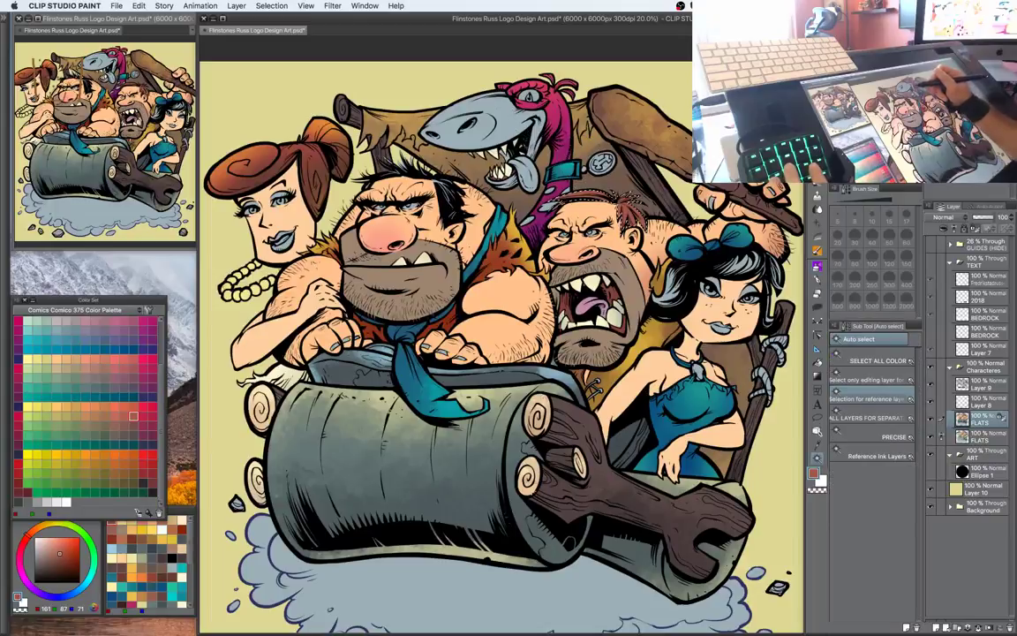
key(b)
alt+click(593, 306)
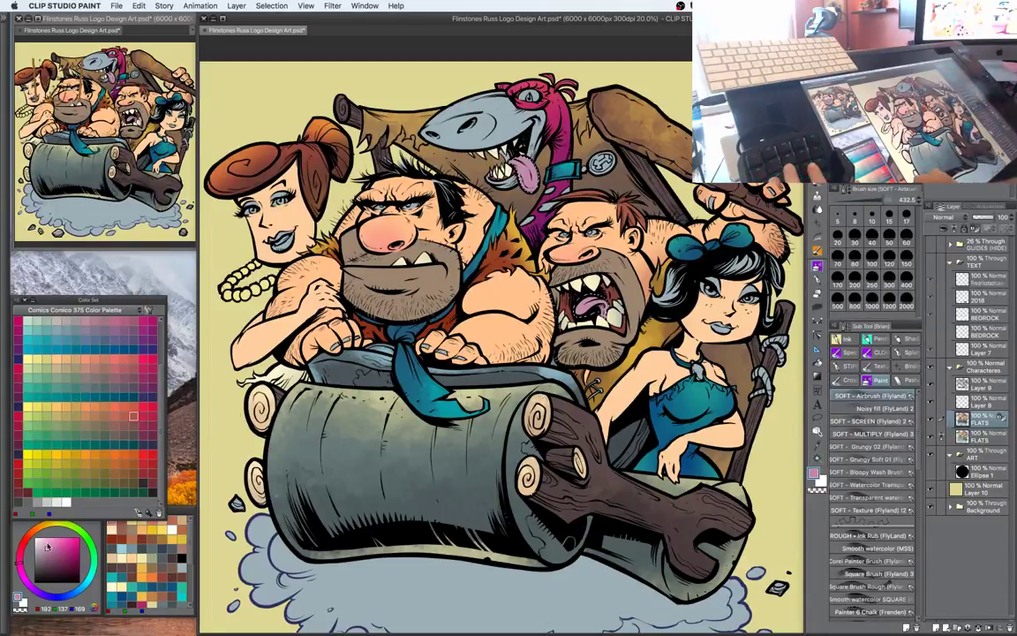
Try to airbrush the dinosaur's tongue with a light peach (RGB 231, 186, 163)
click(47, 542)
click(33, 534)
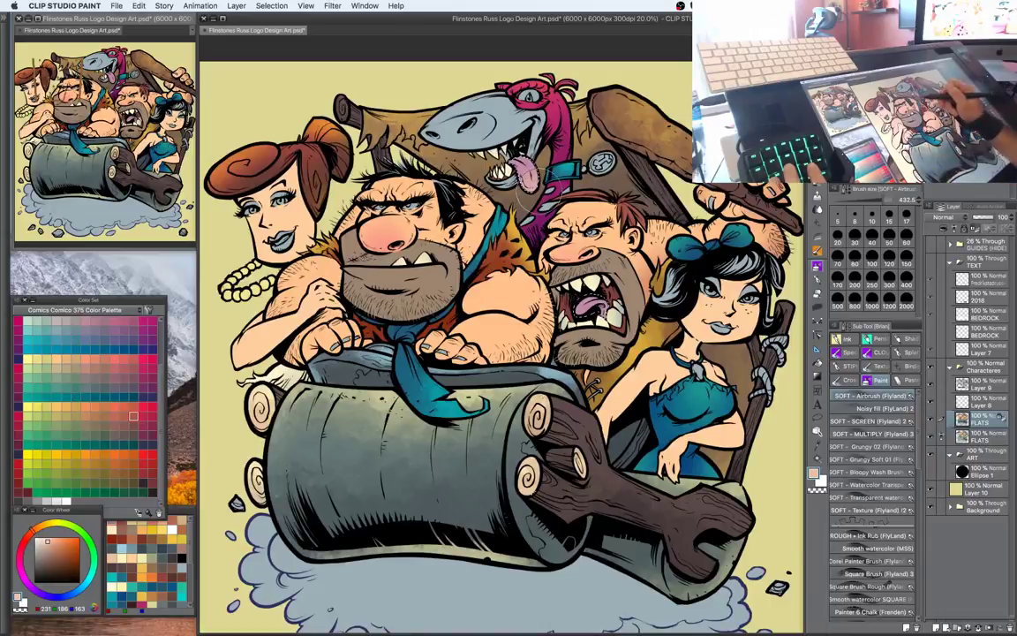
drag(533, 188, 530, 175)
key(super+z)
Airbrush a light pink highlight (RGB 243, 172, 220) on the dinosaur's tongue
alt+click(527, 173)
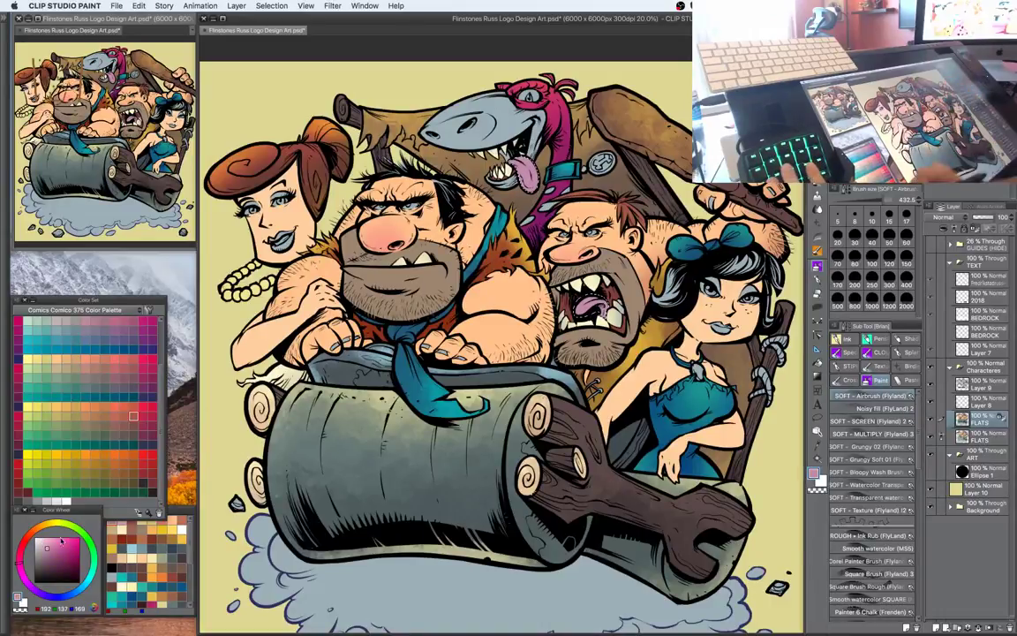
click(49, 543)
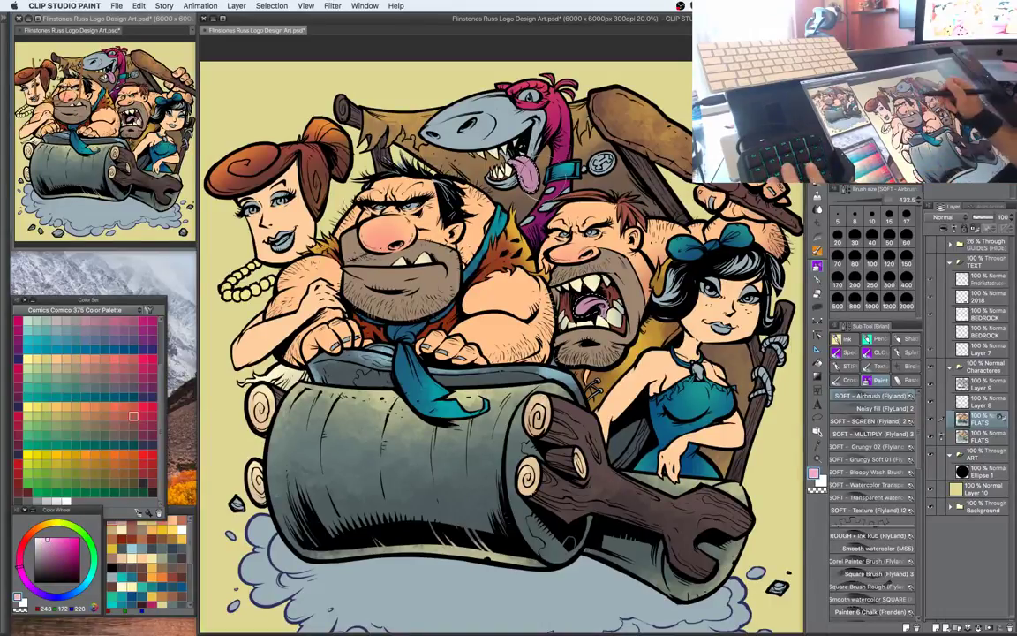
drag(534, 184, 528, 170)
Auto-select the dinosaur's snout and airbrush it with peach (RGB 243, 169, 129) and a pale peach highlight (RGB 255, 222, 180)
key(w)
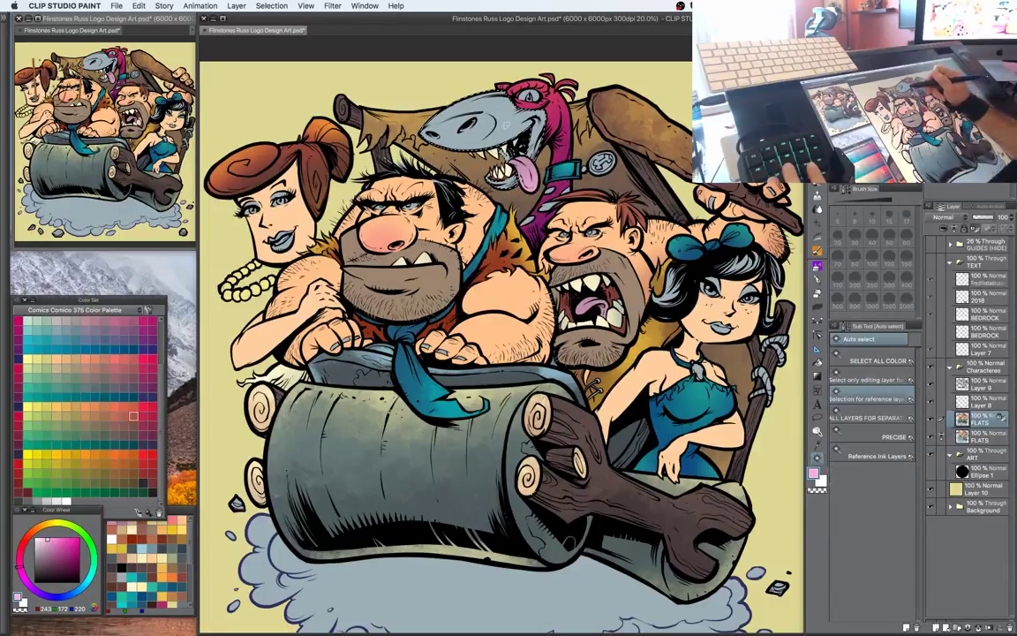
key(b)
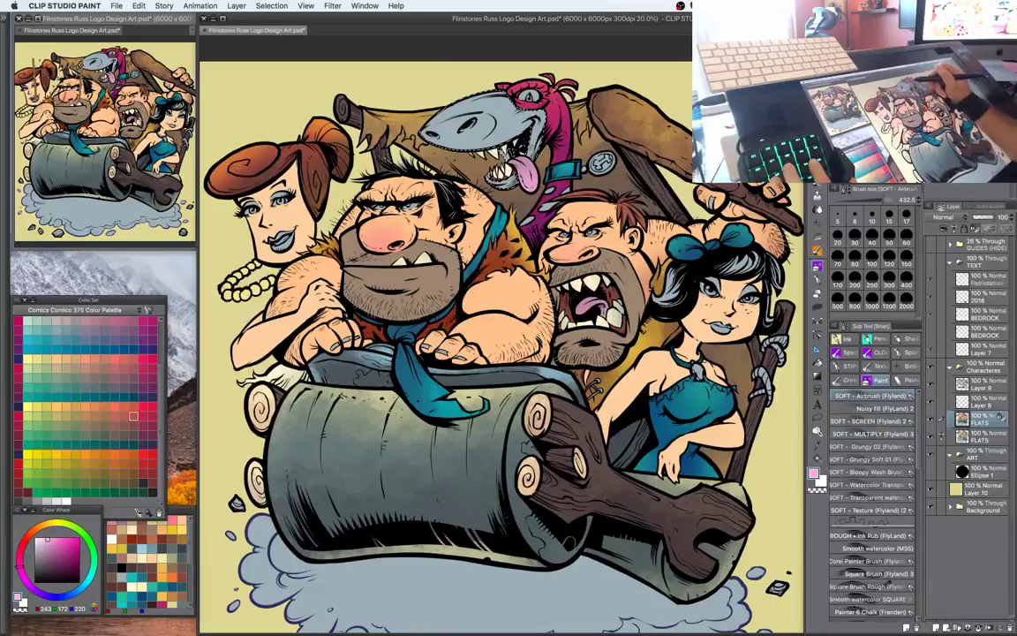
alt+click(559, 129)
drag(60, 552, 35, 532)
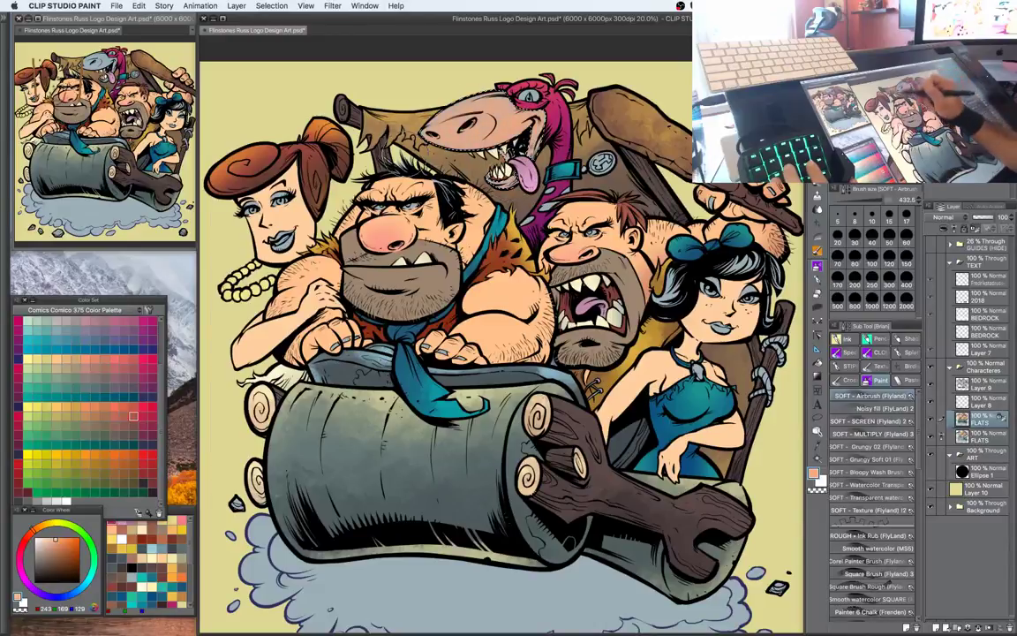
drag(472, 124, 495, 115)
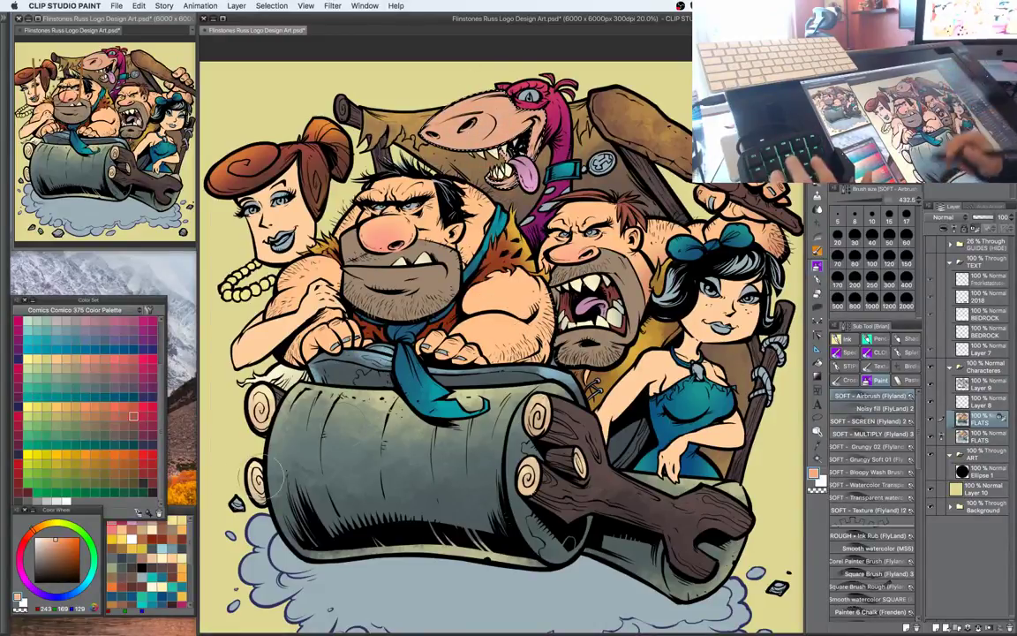
drag(37, 530, 47, 533)
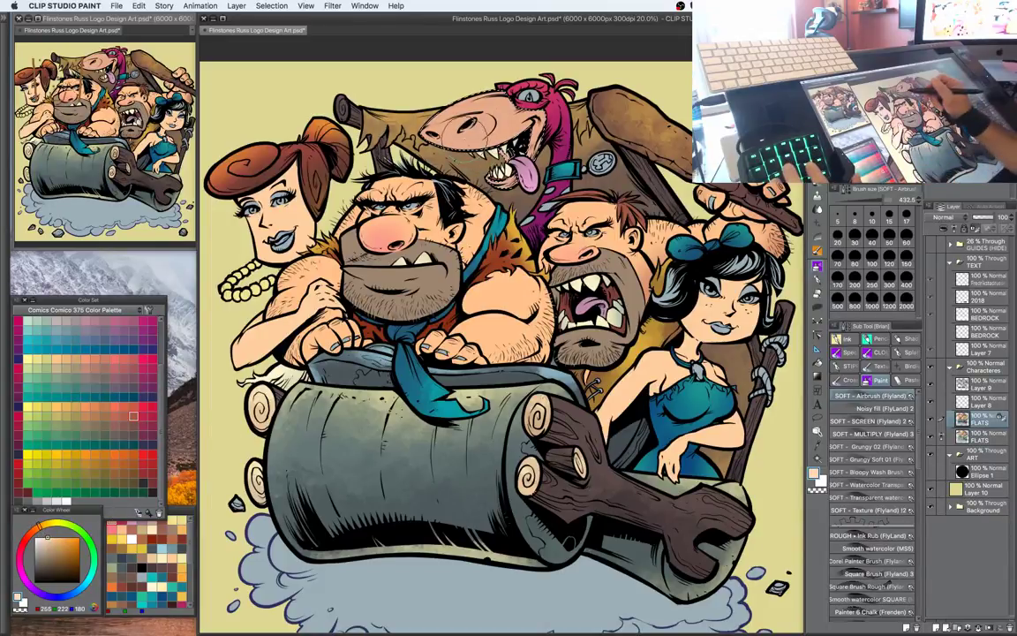
drag(477, 129, 465, 118)
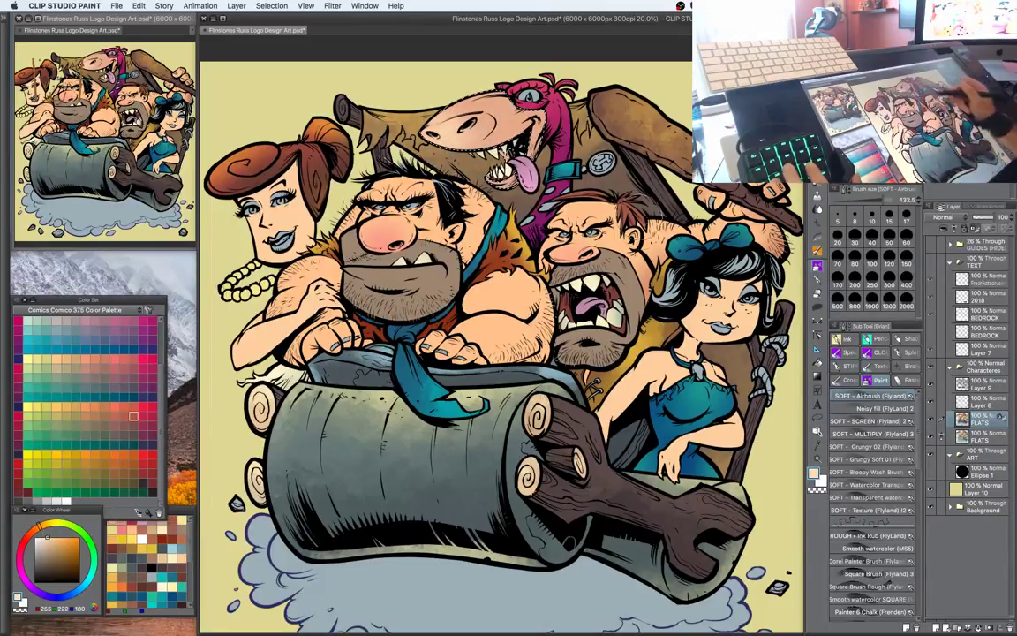
Auto-select the eye whites of the dinosaur and the other characters and colour them pale cream sampled from Barney's teeth (RGB 245, 239, 196)
key(w)
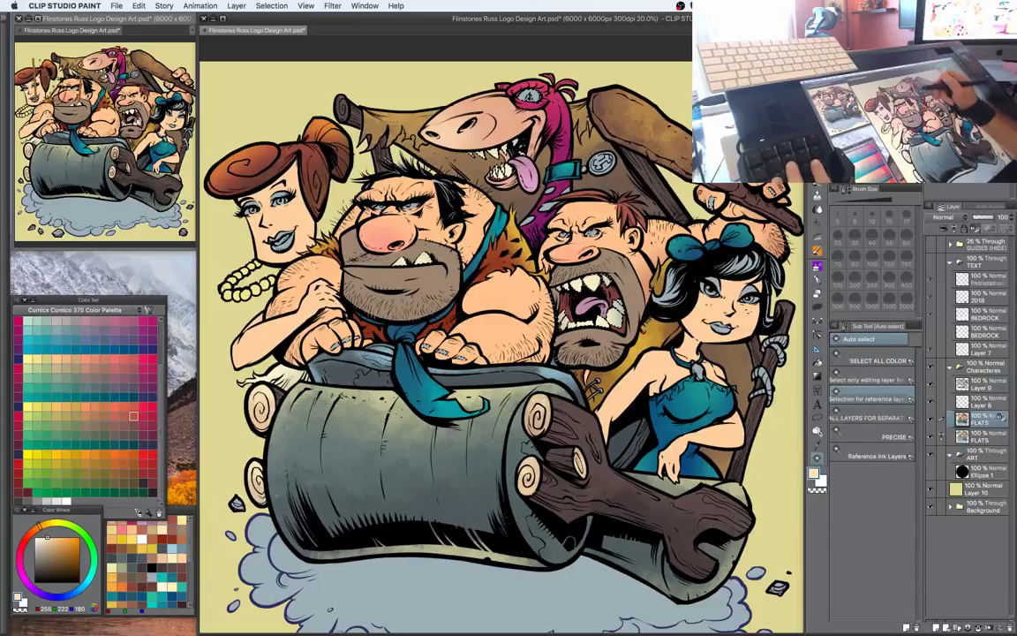
key(b)
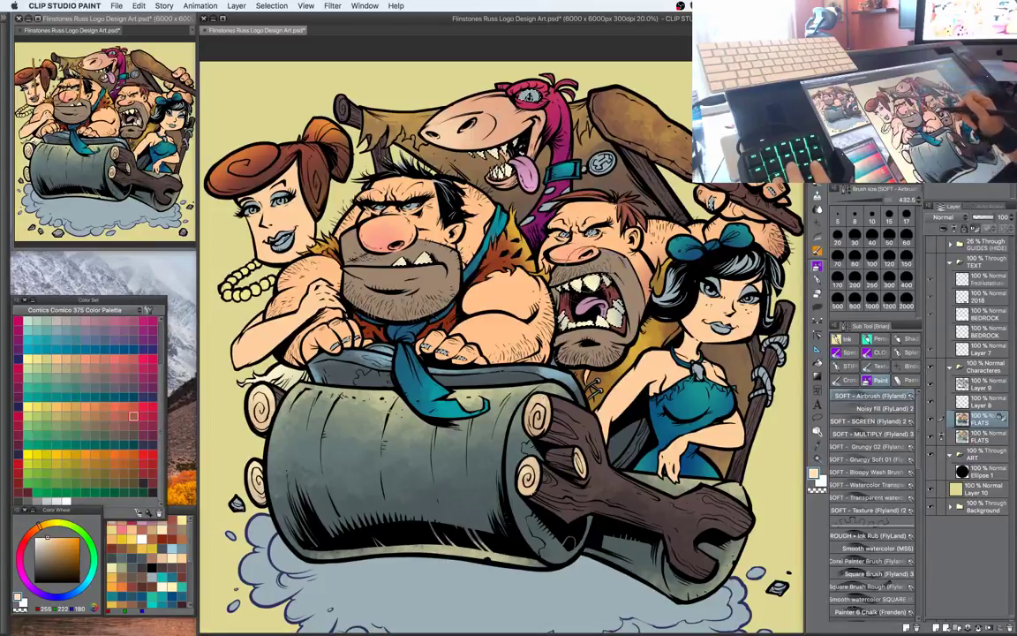
alt+click(568, 285)
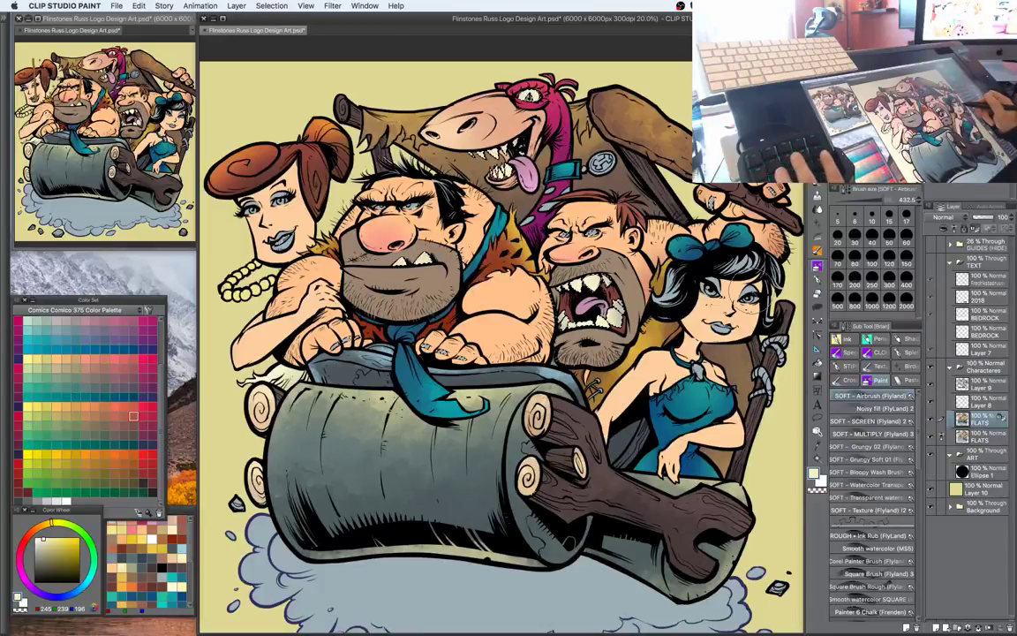
key(w)
key(b)
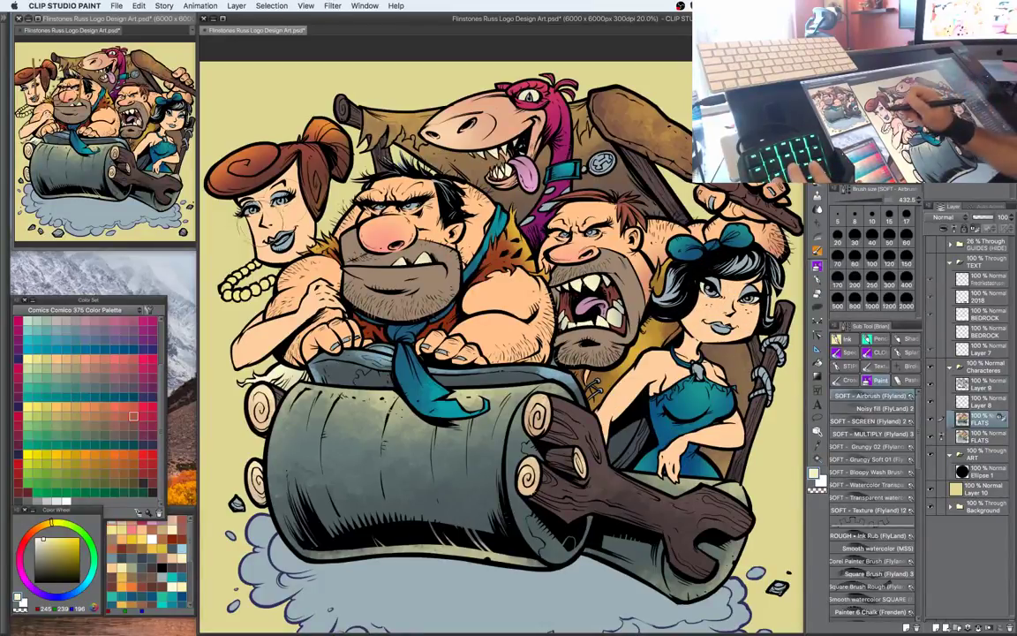
drag(624, 327, 620, 301)
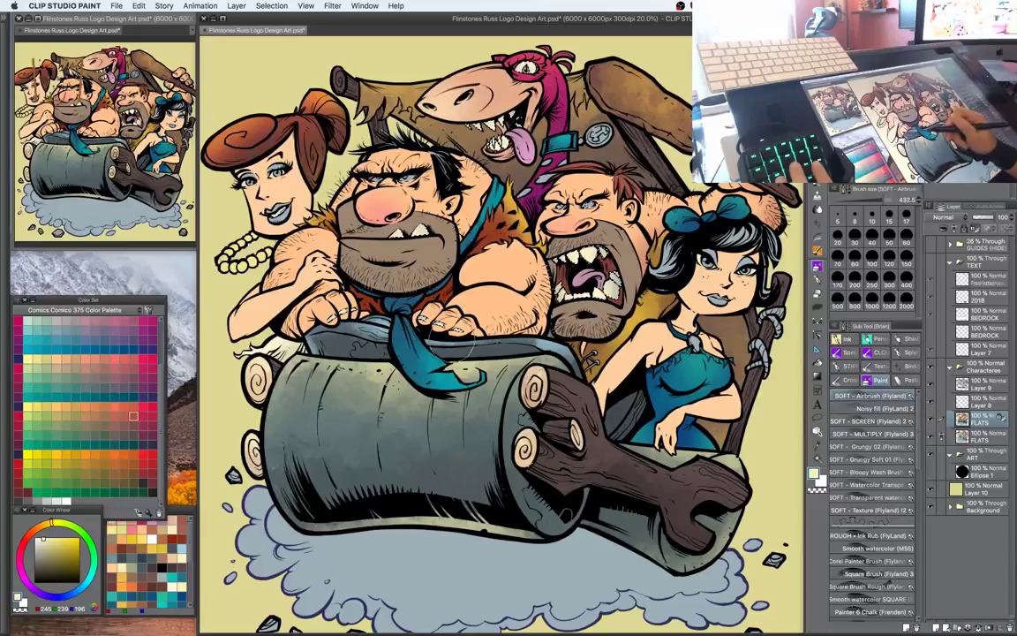
drag(637, 357, 637, 390)
Auto-select the rope bindings on the wooden post beside Betty and airbrush them tan (RGB 207, 178, 144)
key(w)
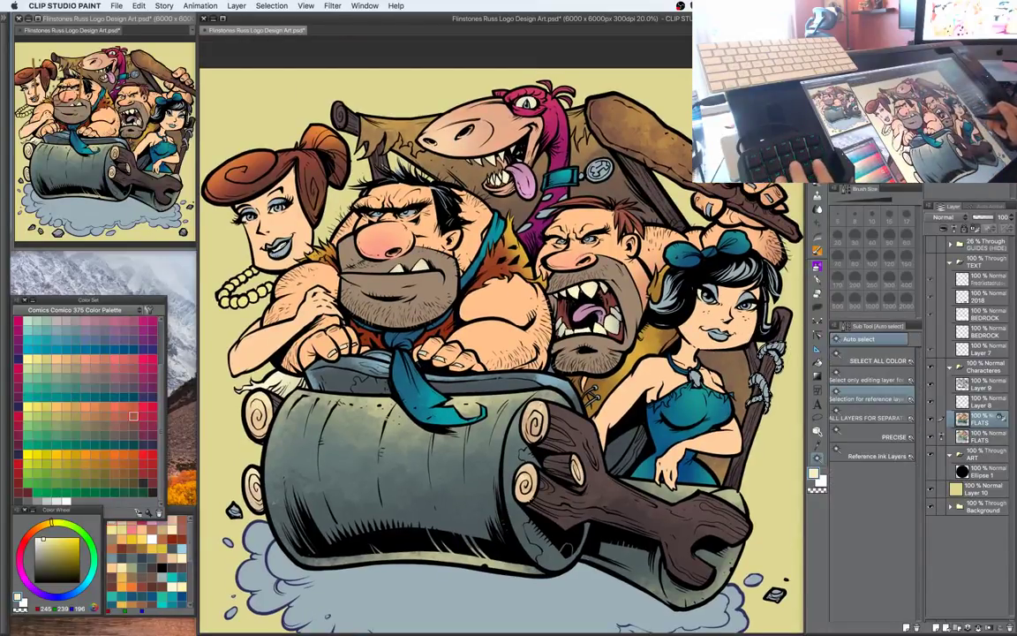
key(b)
click(48, 547)
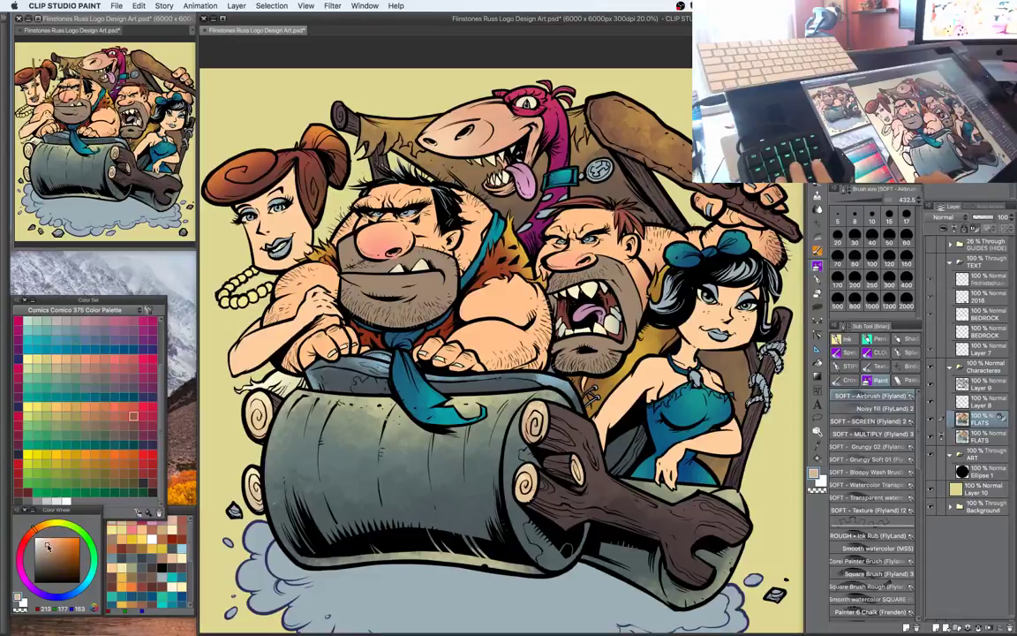
click(38, 528)
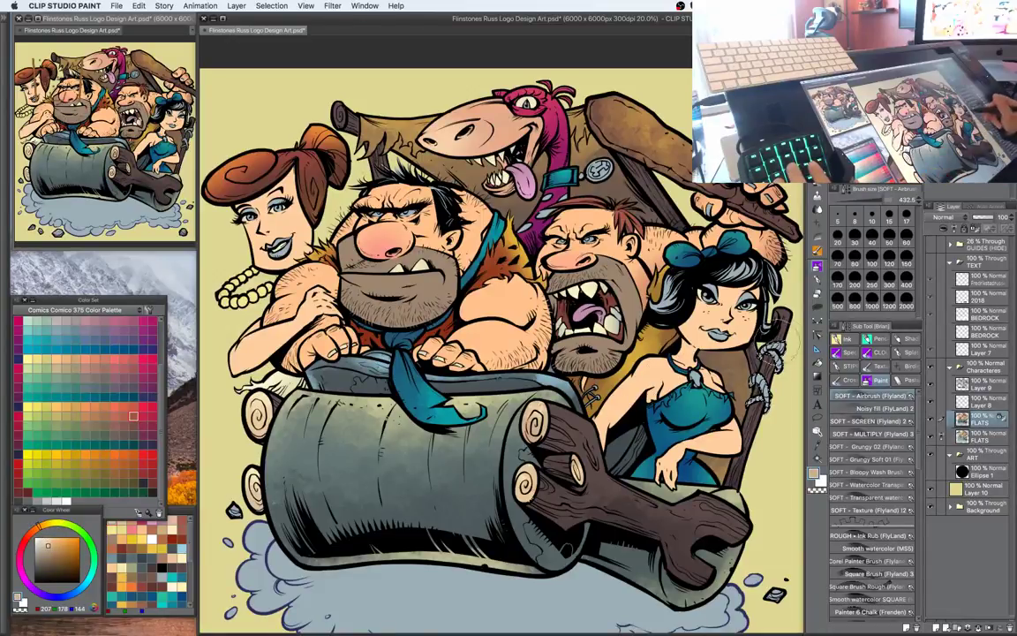
drag(777, 341, 770, 389)
drag(751, 430, 754, 390)
Auto-select the highlight areas in Betty's hair, colour them dark slate grey (RGB 93, 102, 105), and clear the selection
drag(739, 337, 744, 310)
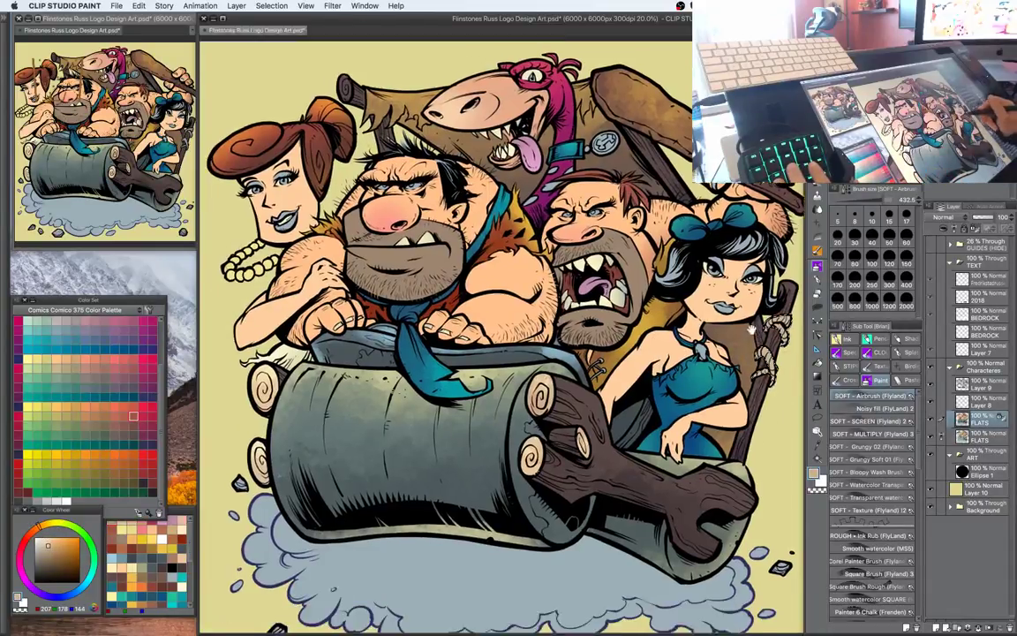
drag(754, 371, 751, 375)
key(w)
click(759, 272)
key(b)
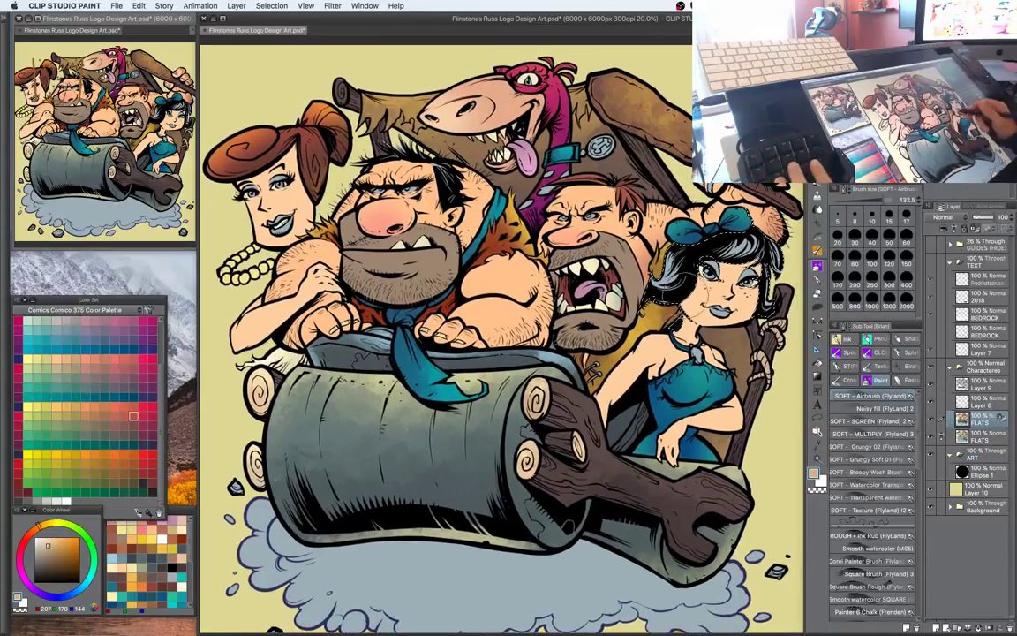
click(121, 559)
drag(42, 551, 40, 564)
mouse_move(693, 244)
mouse_down()
mouse_move(664, 215)
mouse_move(693, 255)
mouse_move(694, 243)
mouse_up()
key(super+d)
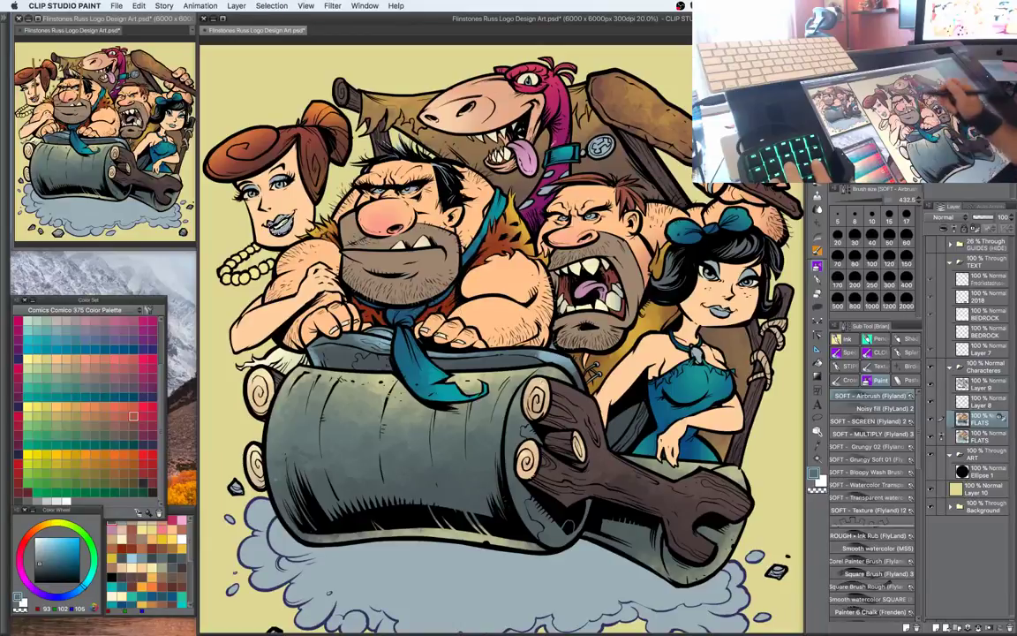
Sample the dinosaur's magenta, shift it to deep red (RGB 132, 40, 49), and airbrush Wilma's lips
alt+click(556, 110)
click(68, 556)
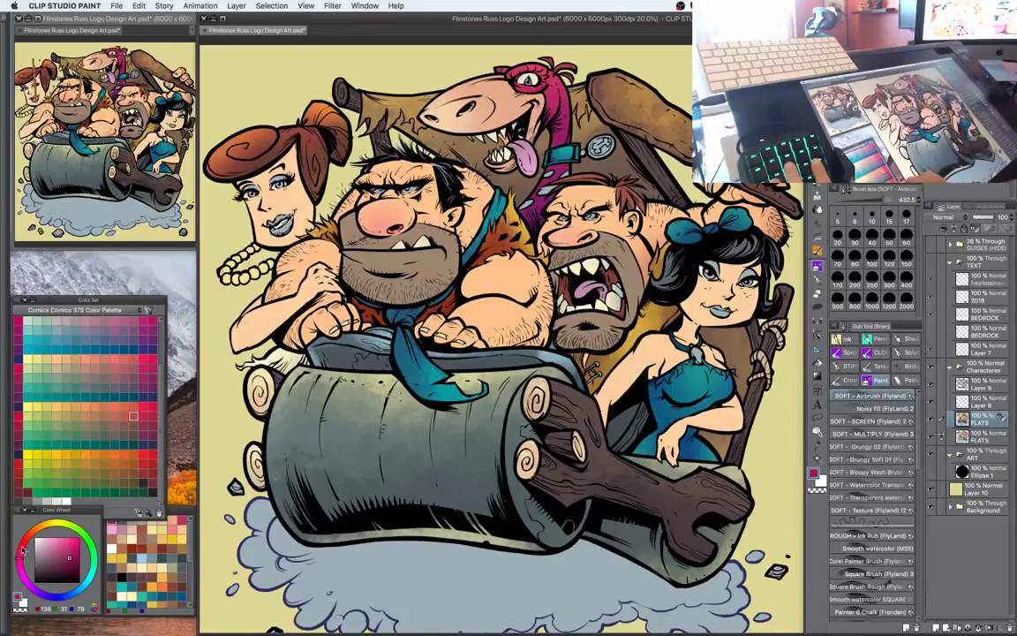
click(22, 548)
click(66, 558)
drag(274, 227, 288, 219)
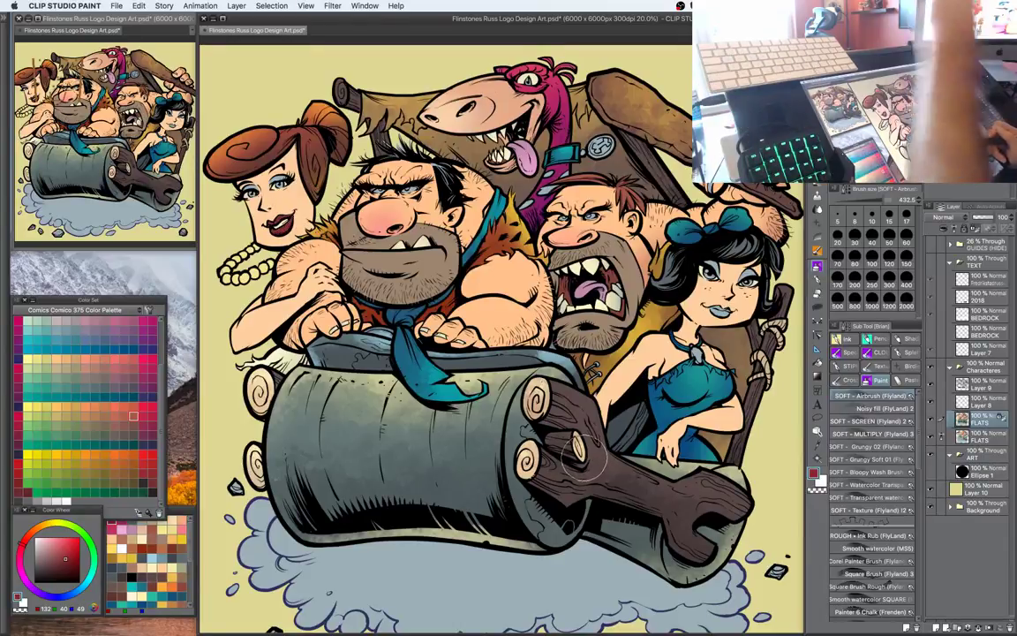
Auto-select the remaining small light details, colour them with the pale cream sampled from Barney's teeth (RGB 234, 228, 187), and deselect
key(w)
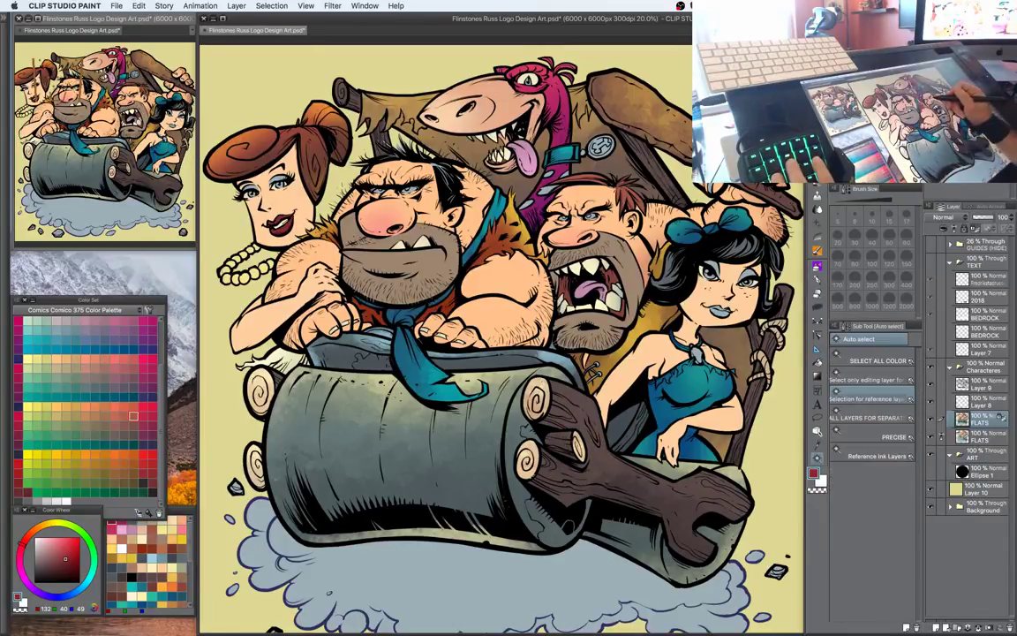
key(b)
alt+click(566, 275)
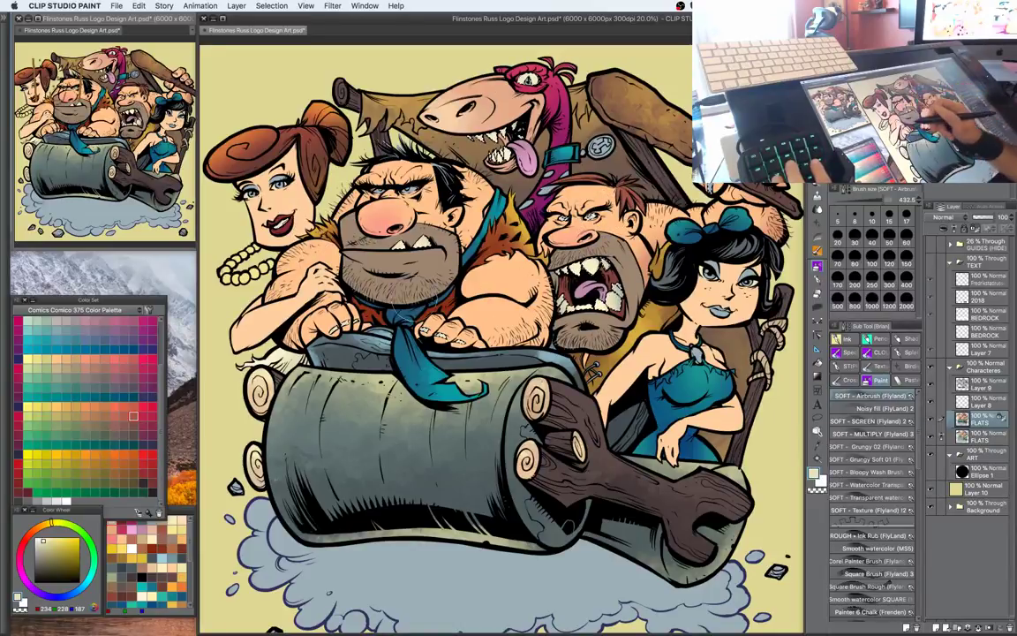
key(super+d)
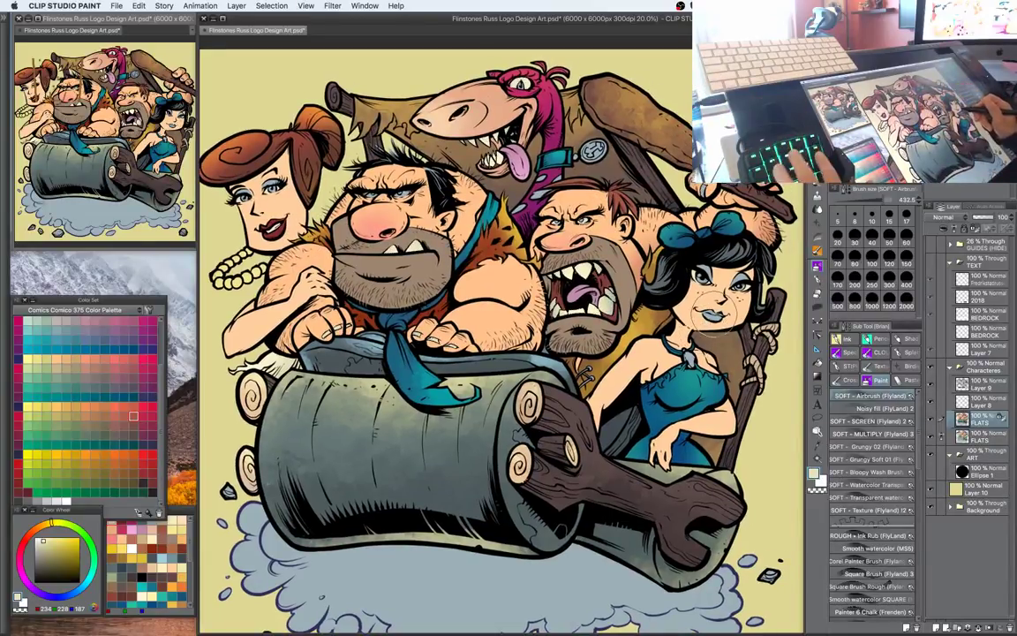
Auto-select Betty's lips and airbrush them with the deep red sampled from Wilma's lips (RGB 132, 40, 48)
key(w)
click(714, 316)
key(b)
alt+click(271, 230)
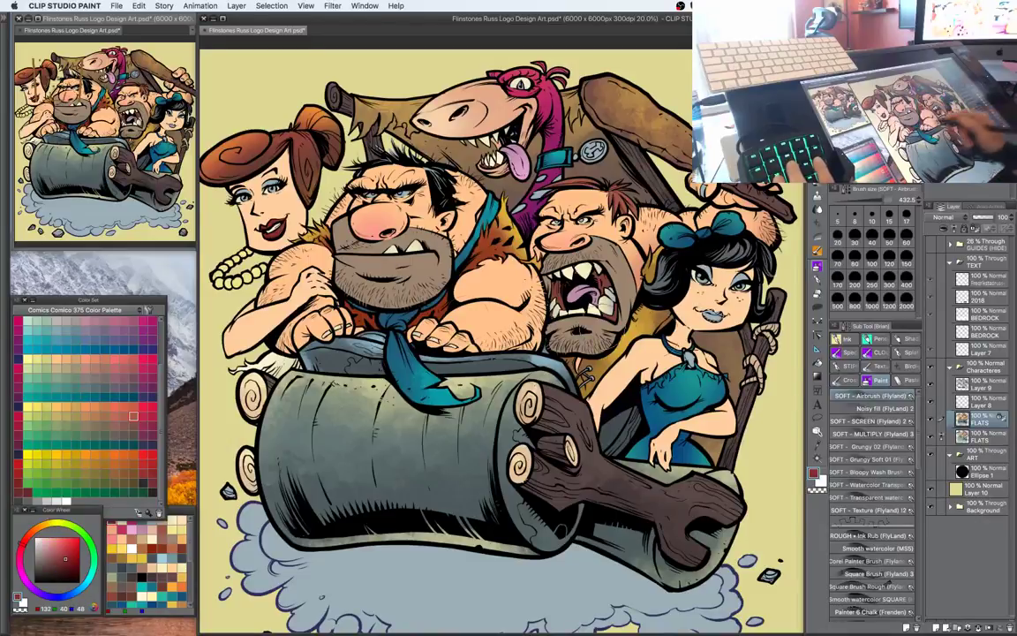
drag(715, 316, 692, 316)
Auto-select the eyelids of Betty and Wilma and airbrush teal eyeshadow on them (RGB 65, 160, 162)
key(w)
click(740, 276)
key(b)
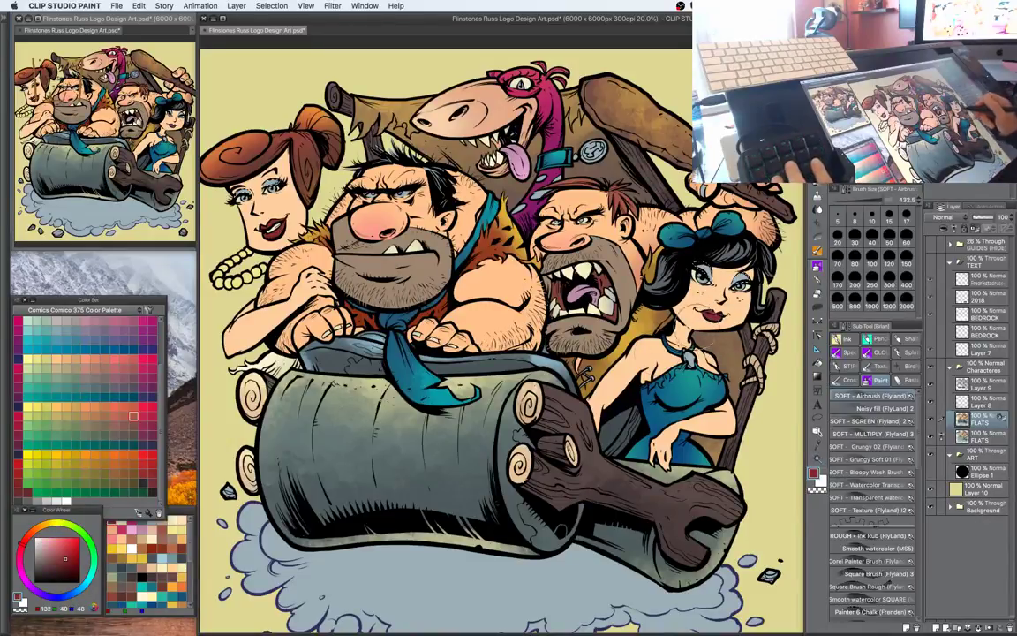
click(90, 579)
click(62, 556)
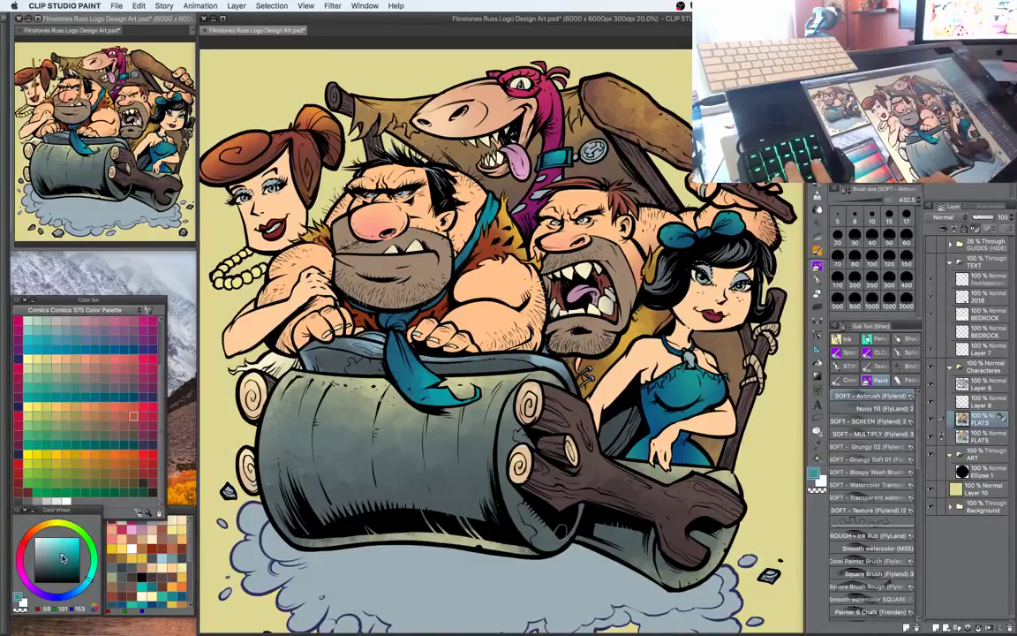
drag(62, 556, 61, 553)
drag(740, 281, 703, 285)
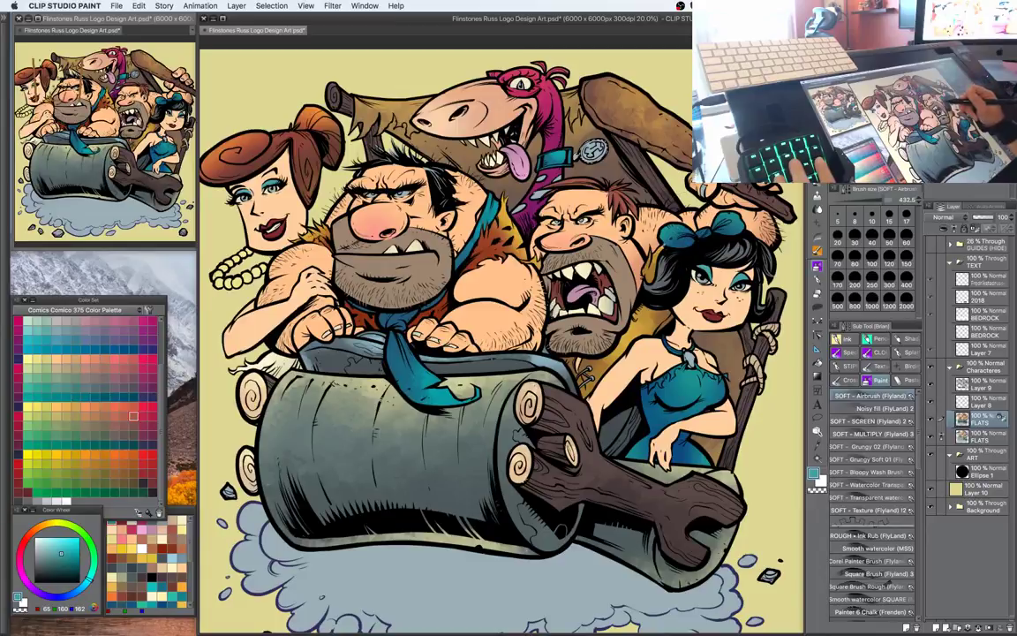
Colour the dinosaur's collar medallion gold (RGB 205, 159, 59) and highlight it in bright yellow (RGB 255, 231, 84) with the ROUGH - Ink Rub brush
alt+click(649, 251)
drag(590, 154, 609, 147)
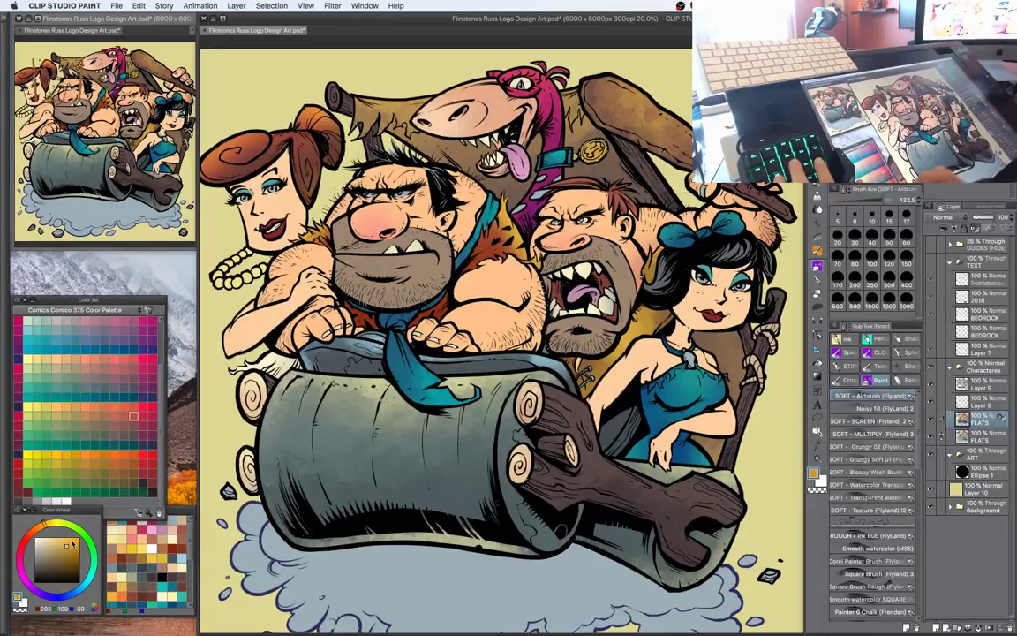
click(64, 537)
drag(45, 523, 50, 523)
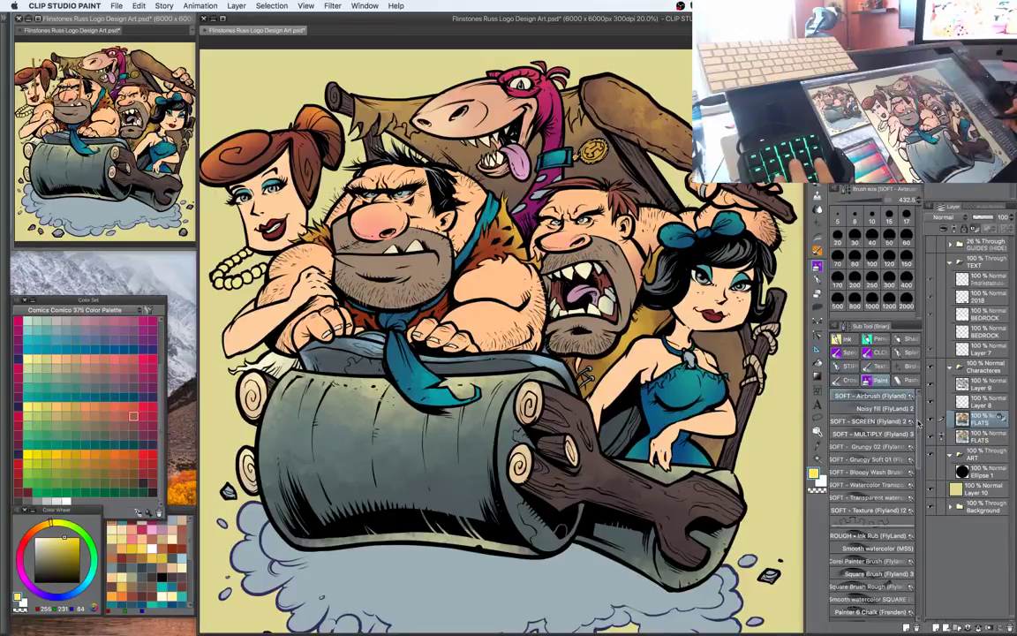
click(870, 535)
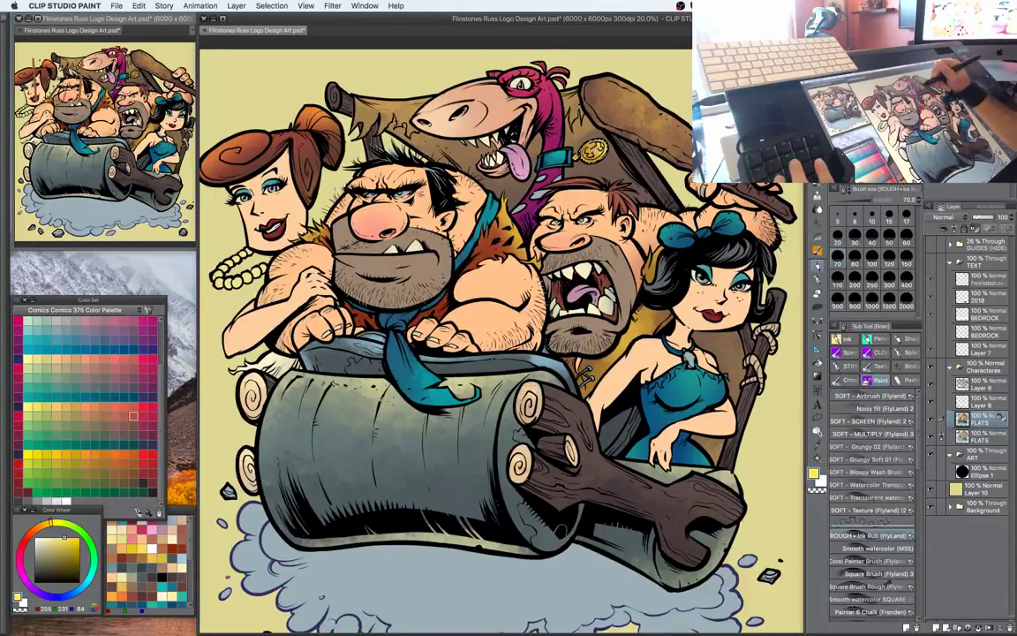
drag(588, 155, 597, 186)
Auto-select the characters' irises and colour them with the teal sampled from the dinosaur's collar (RGB 27, 124, 134)
key(w)
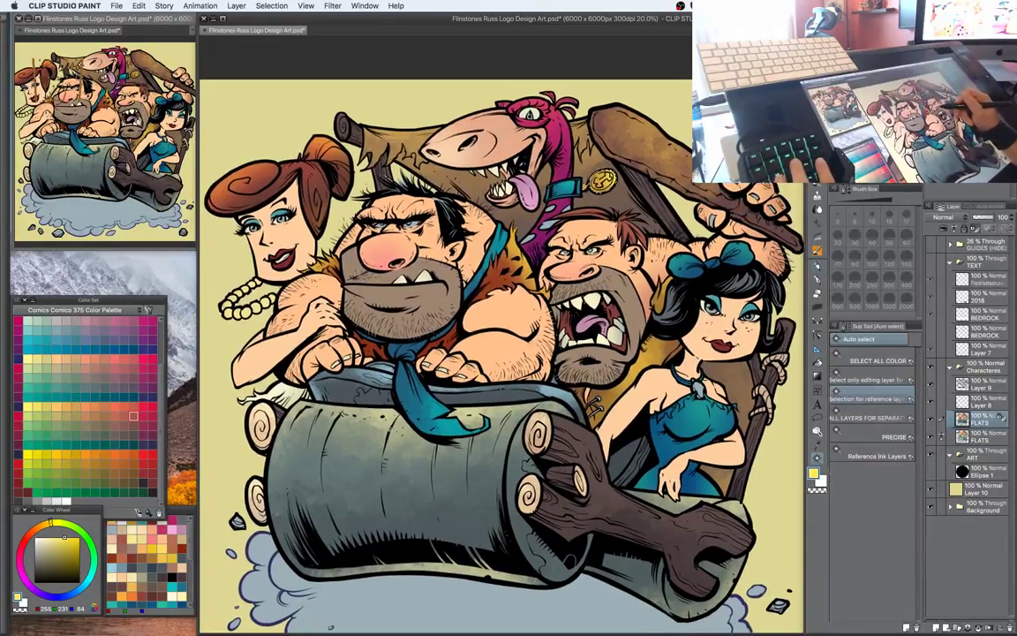
key(b)
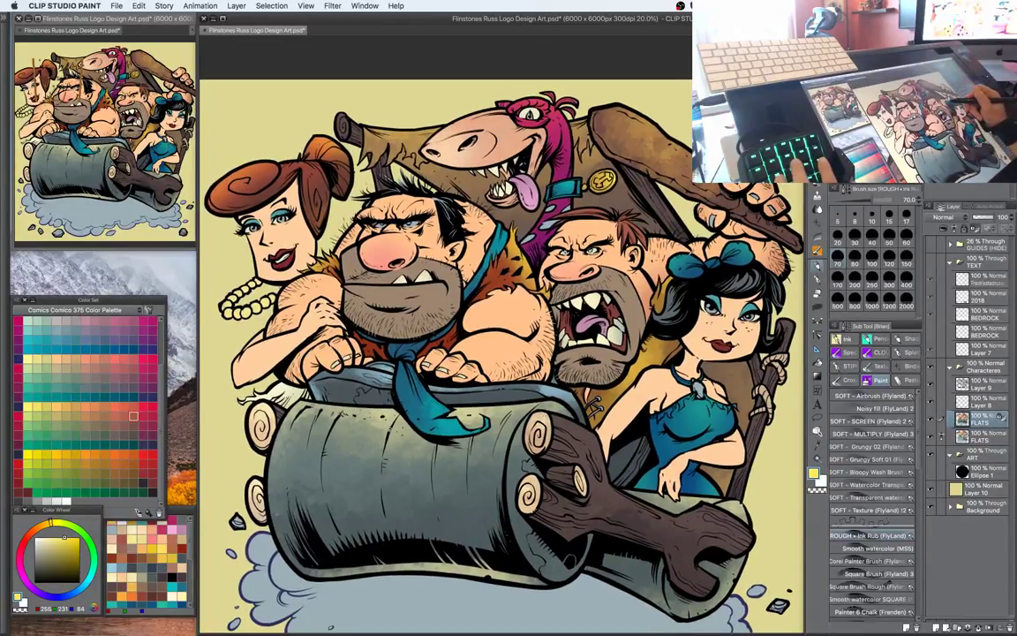
alt+click(560, 192)
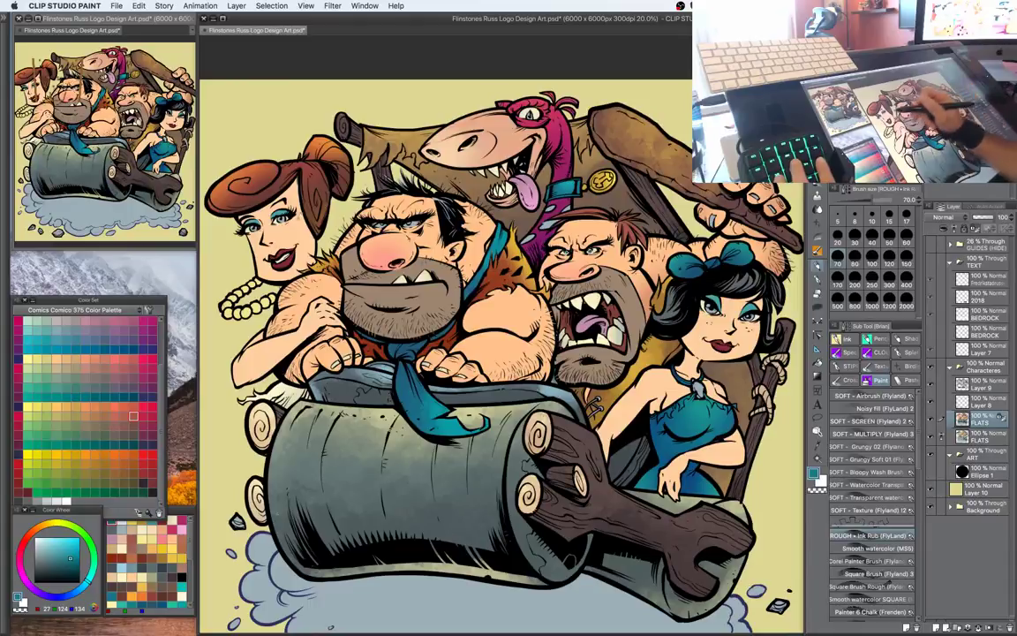
drag(700, 430, 722, 382)
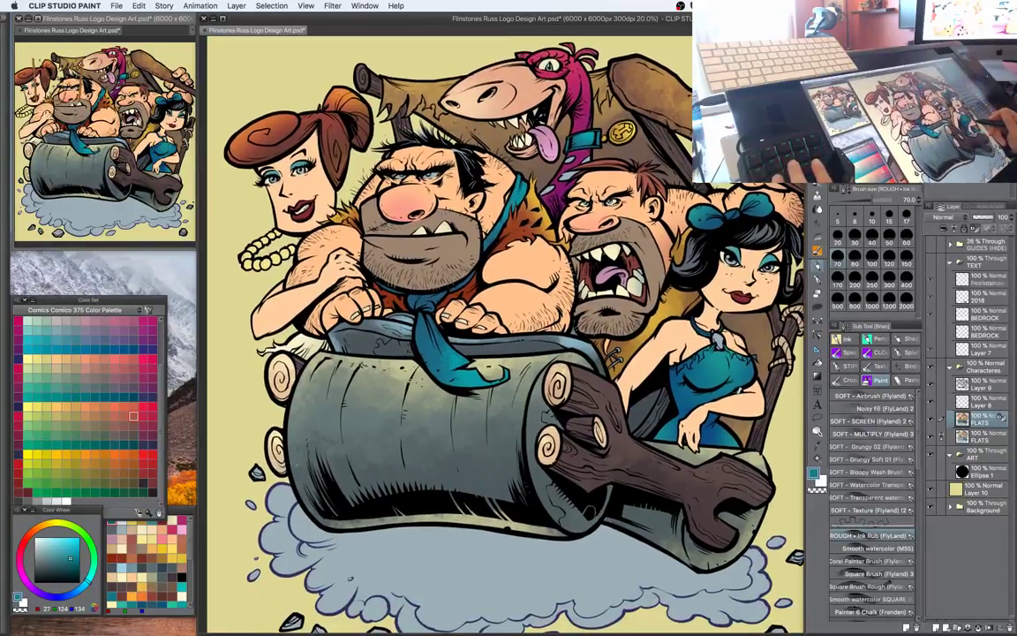
Auto-select the highlight area in Fred's hair and colour it slate grey (RGB 93, 102, 105)
key(super+minus)
key(super+minus)
drag(667, 345, 643, 347)
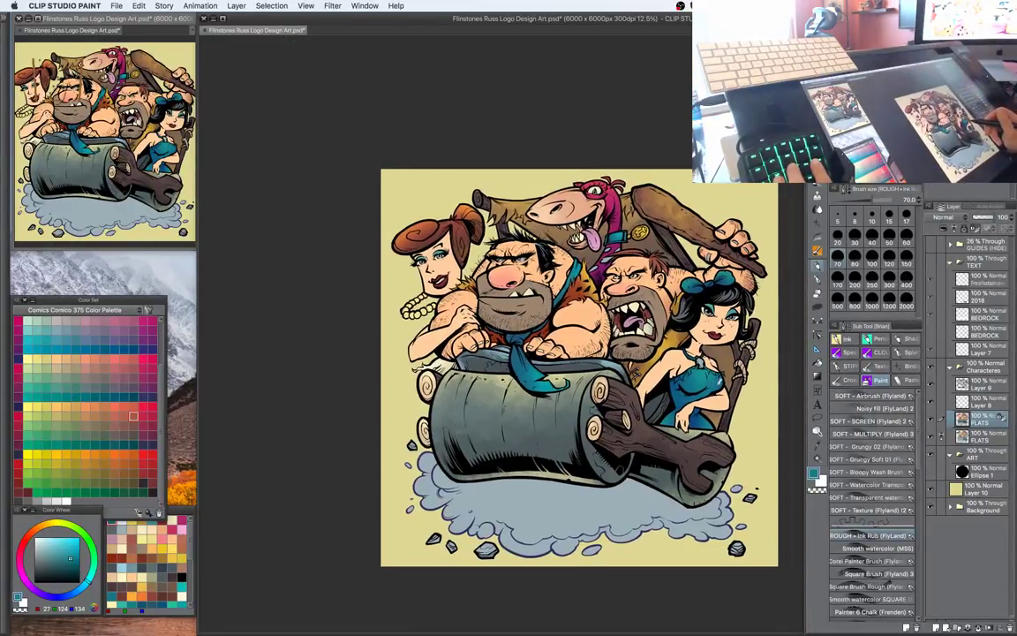
key(super+plus)
key(super+plus)
drag(717, 389, 736, 415)
key(w)
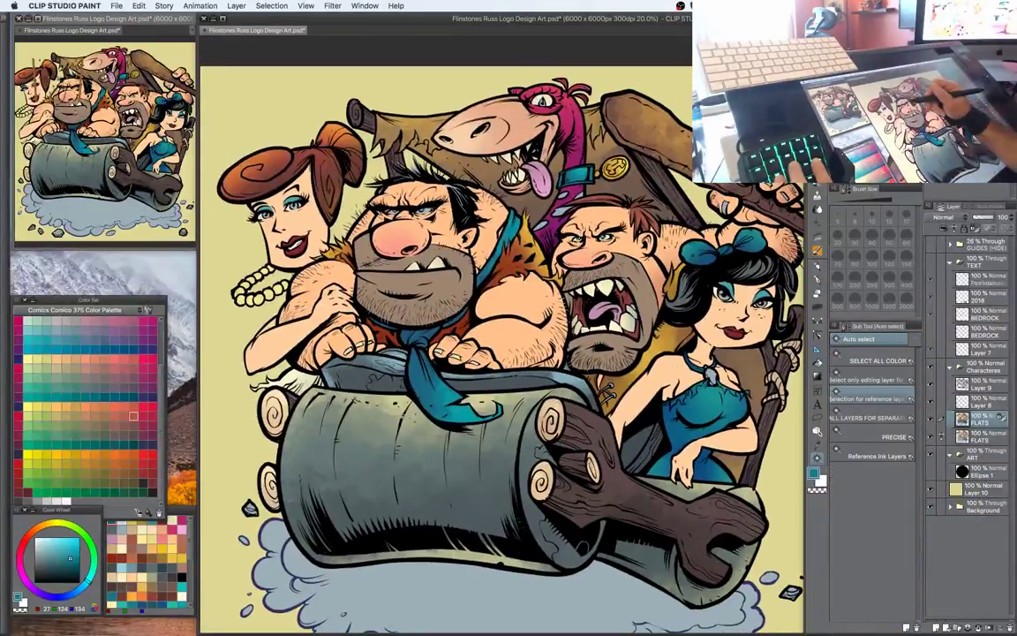
click(461, 201)
key(b)
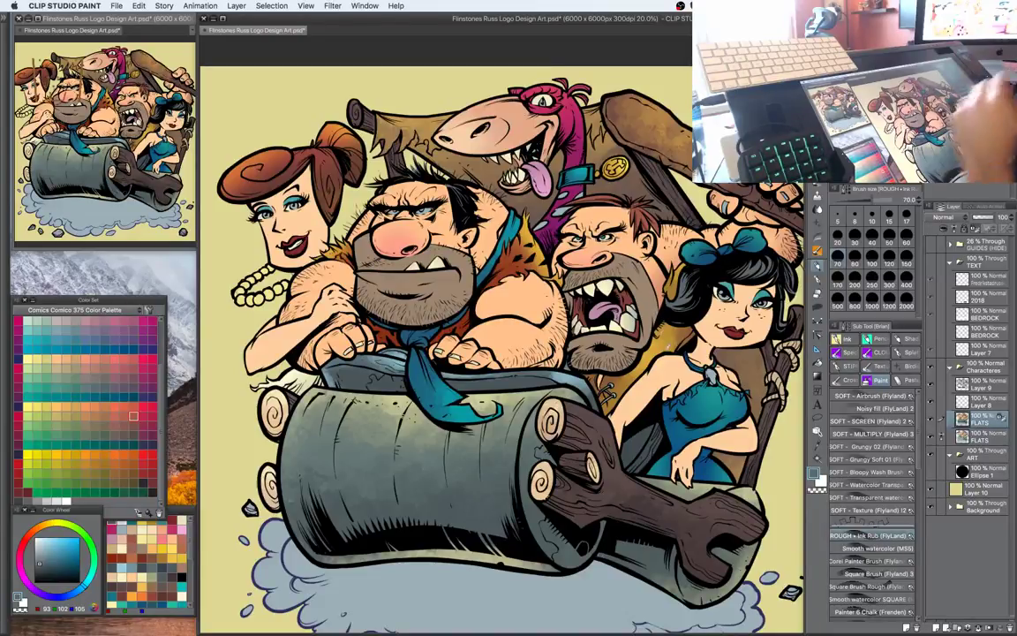
mouse_move(712, 345)
mouse_down()
mouse_move(710, 332)
mouse_move(705, 348)
mouse_up()
Auto-select the spots on the dinosaur's neck and colour them dark slate (RGB 52, 56, 57)
key(w)
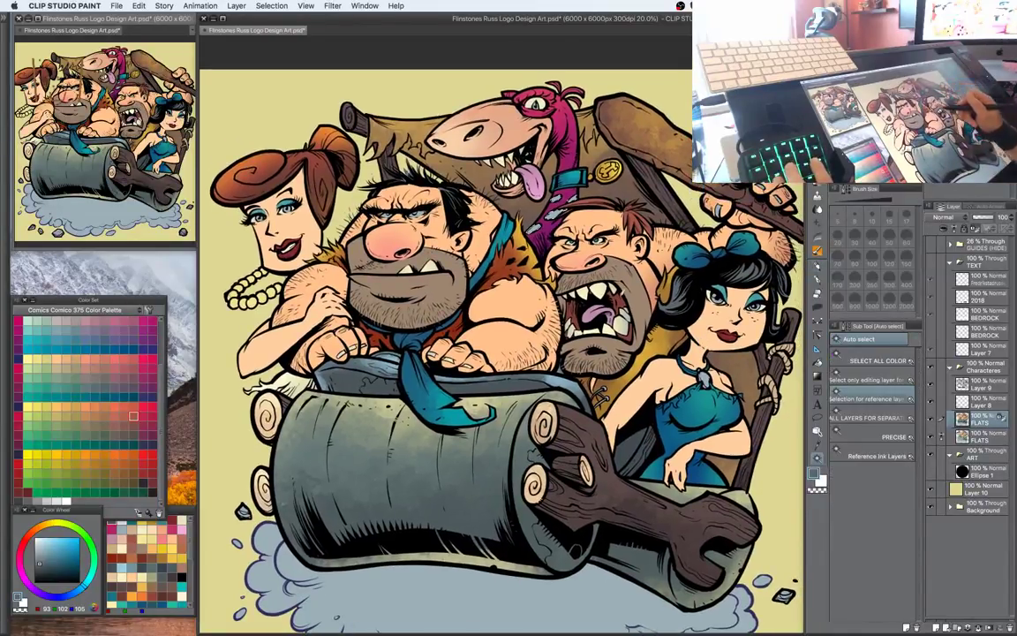
key(b)
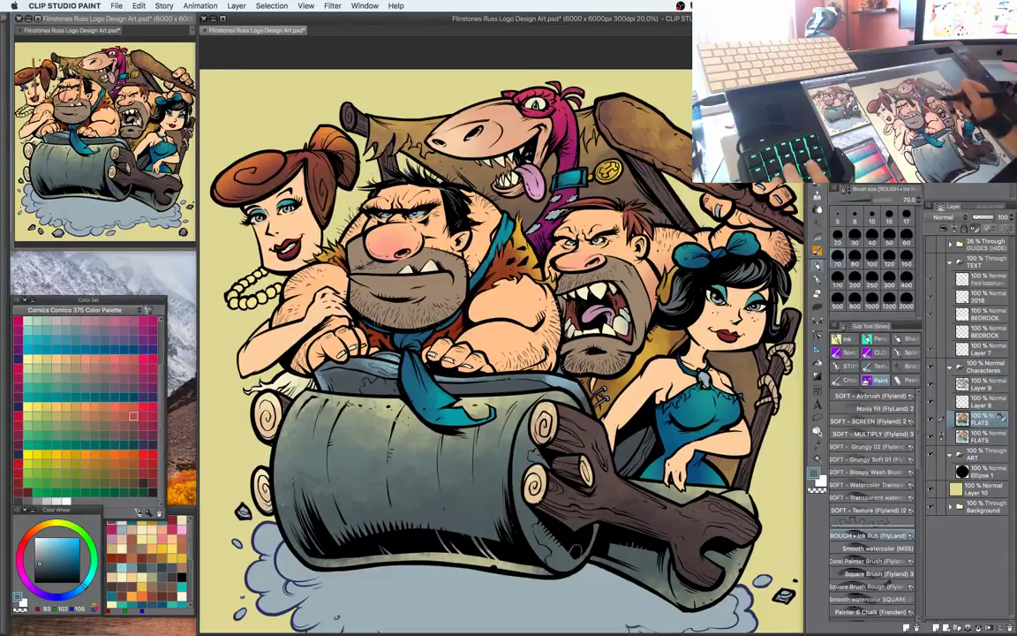
alt+click(415, 512)
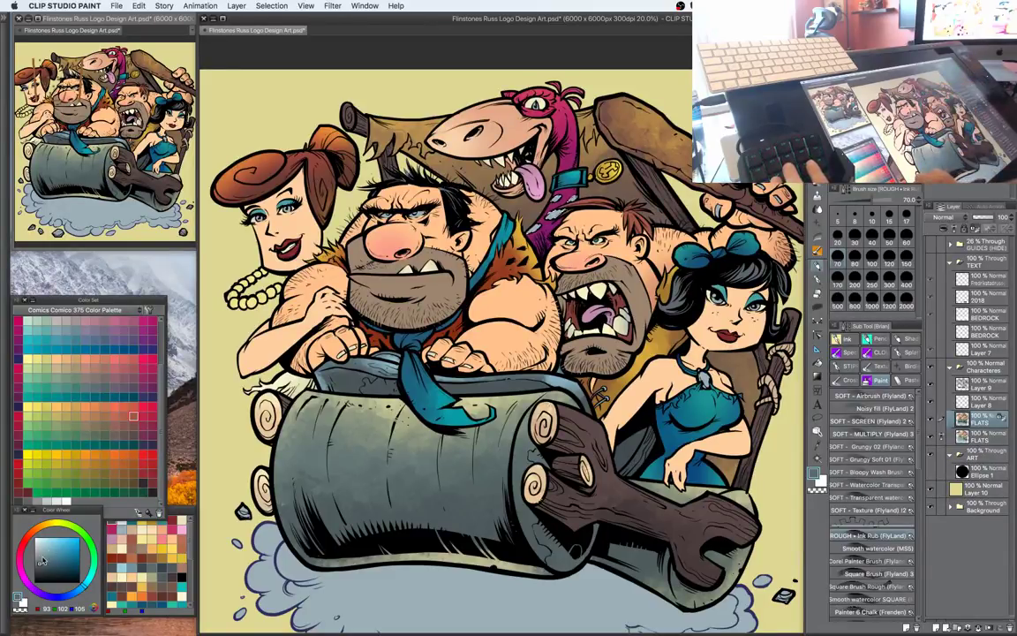
mouse_move(560, 212)
mouse_down()
mouse_move(534, 227)
mouse_move(570, 191)
mouse_move(560, 211)
mouse_up()
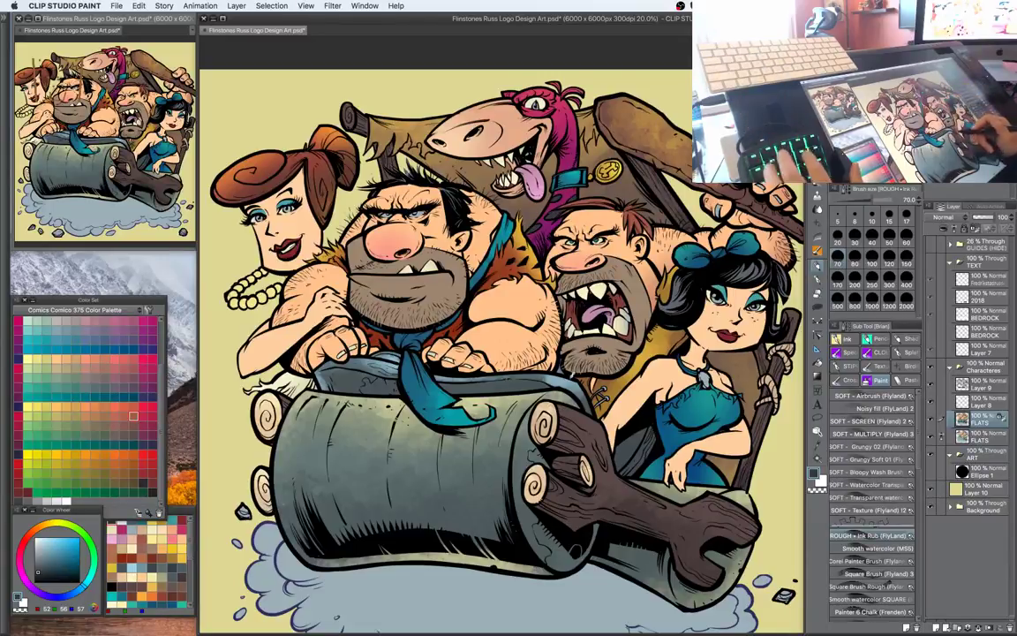
drag(634, 353, 633, 324)
drag(658, 365, 656, 345)
key(w)
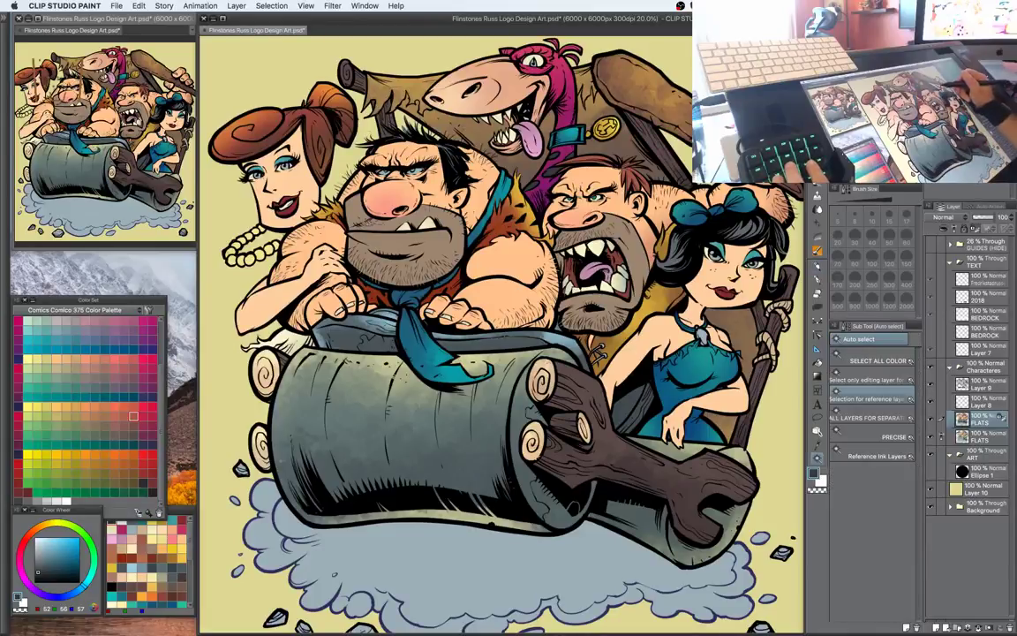
Select Barney's tunic and recolour it reddish brown (RGB 114, 44, 20)
key(b)
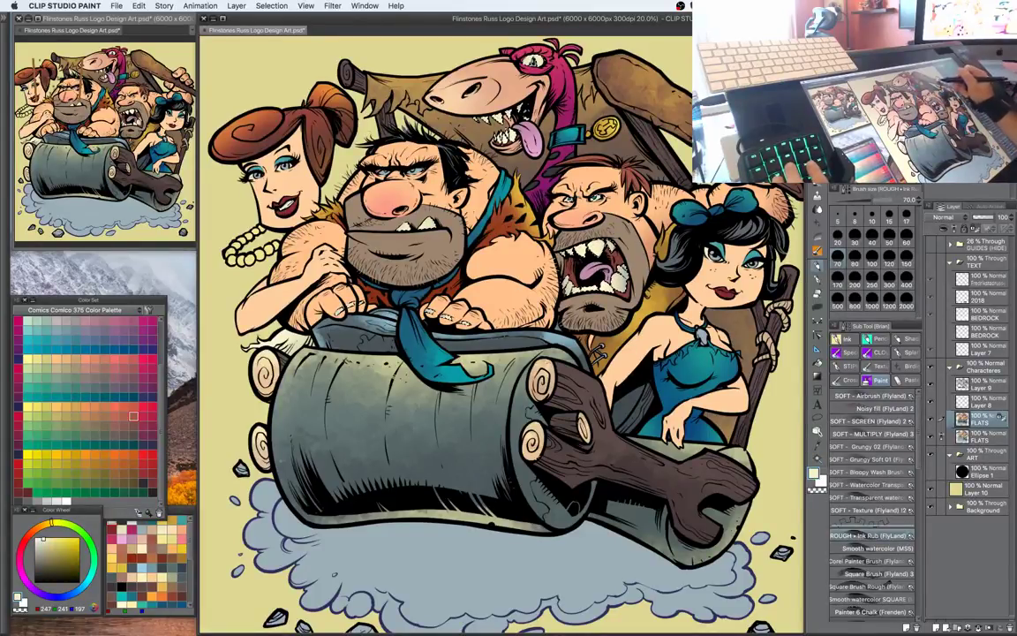
drag(590, 382, 587, 388)
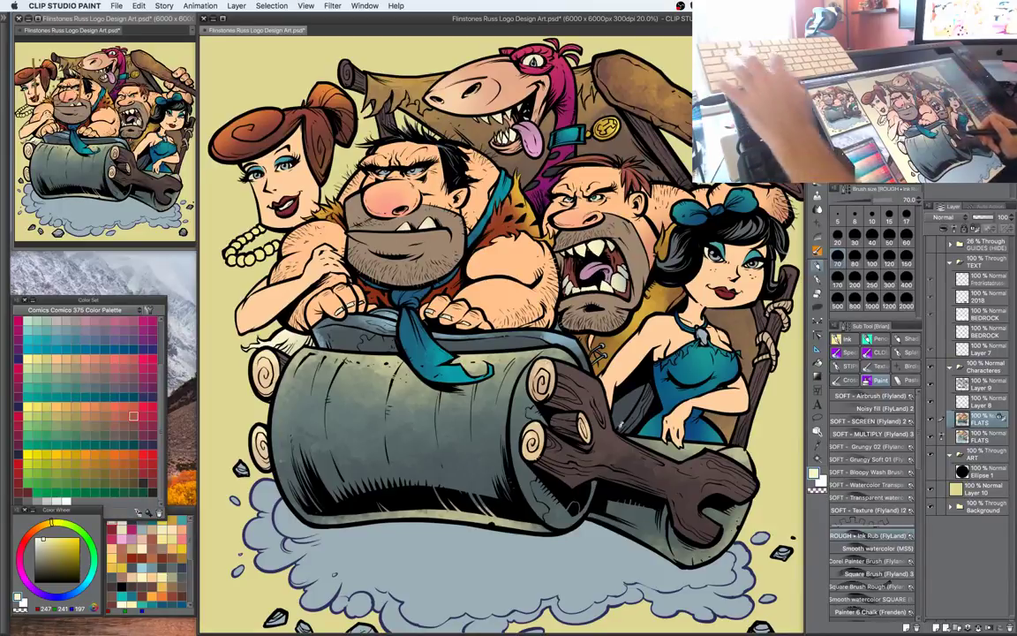
key(super+minus)
drag(695, 419, 657, 418)
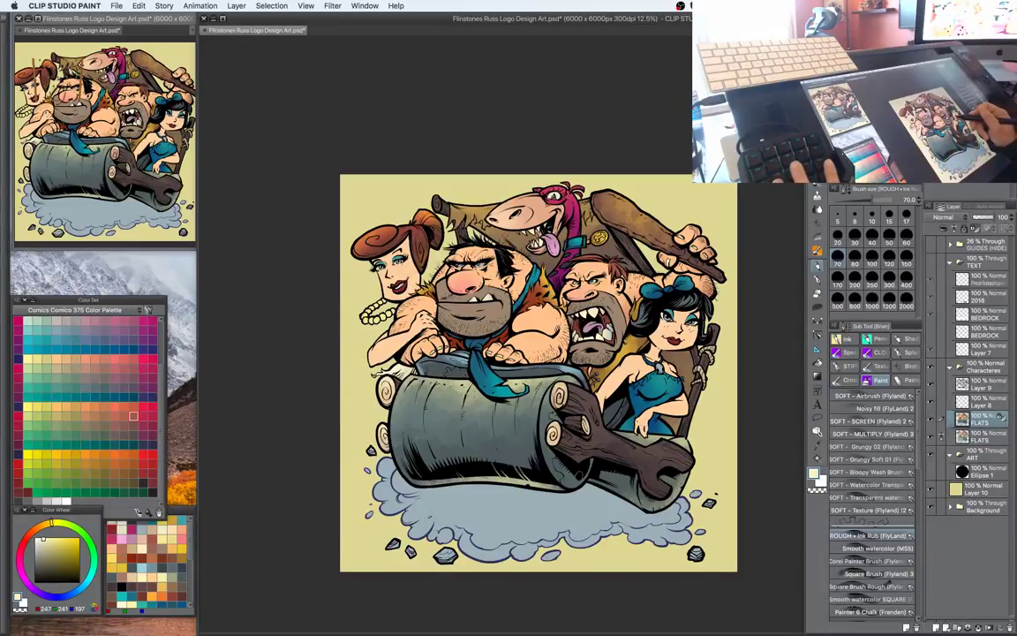
key(w)
key(b)
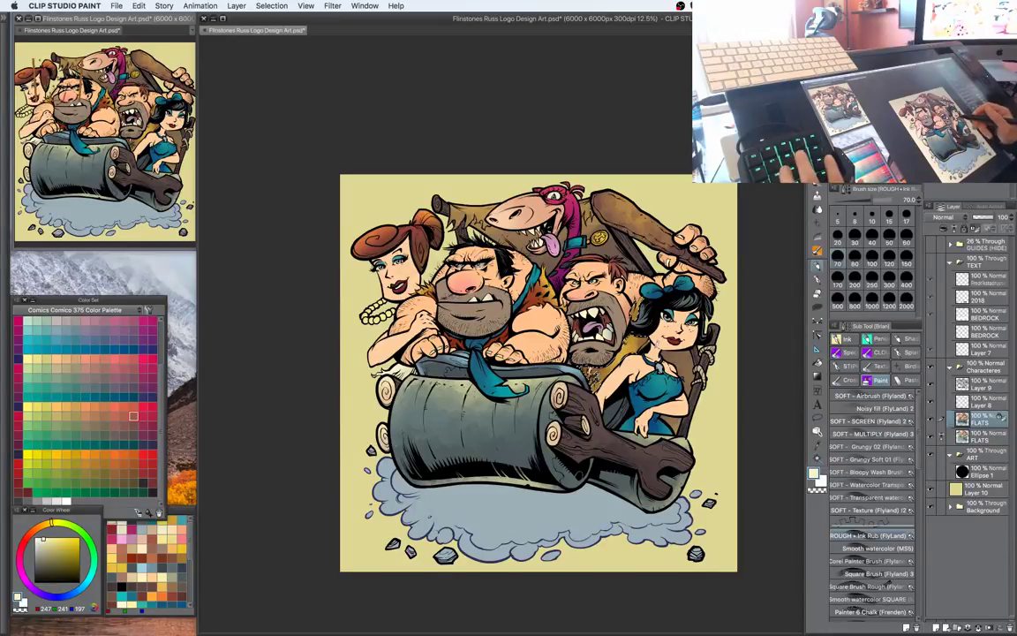
alt+click(533, 340)
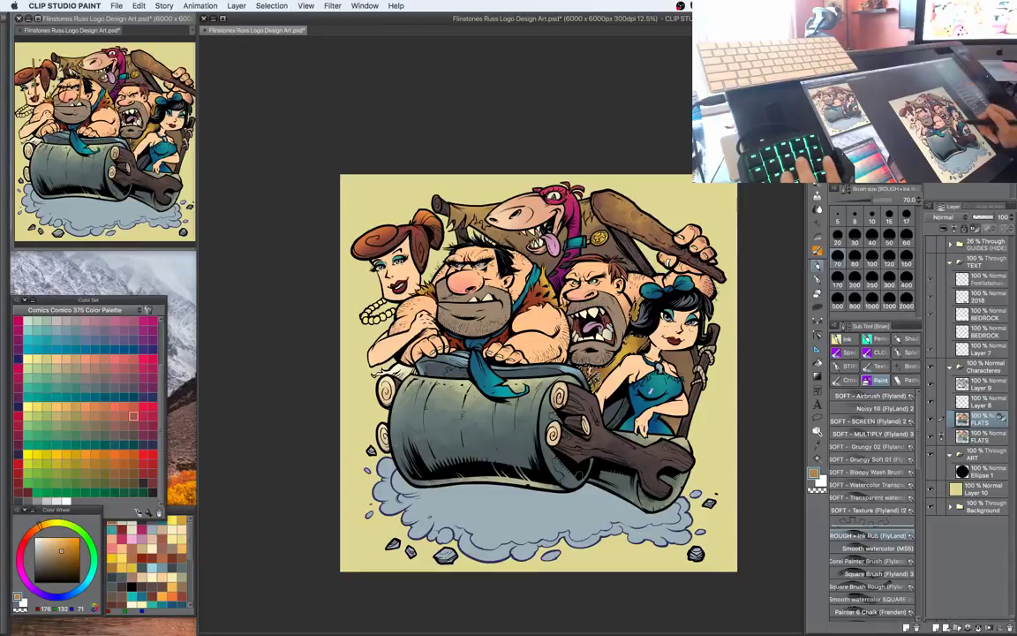
key(m)
drag(601, 383, 580, 367)
click(71, 561)
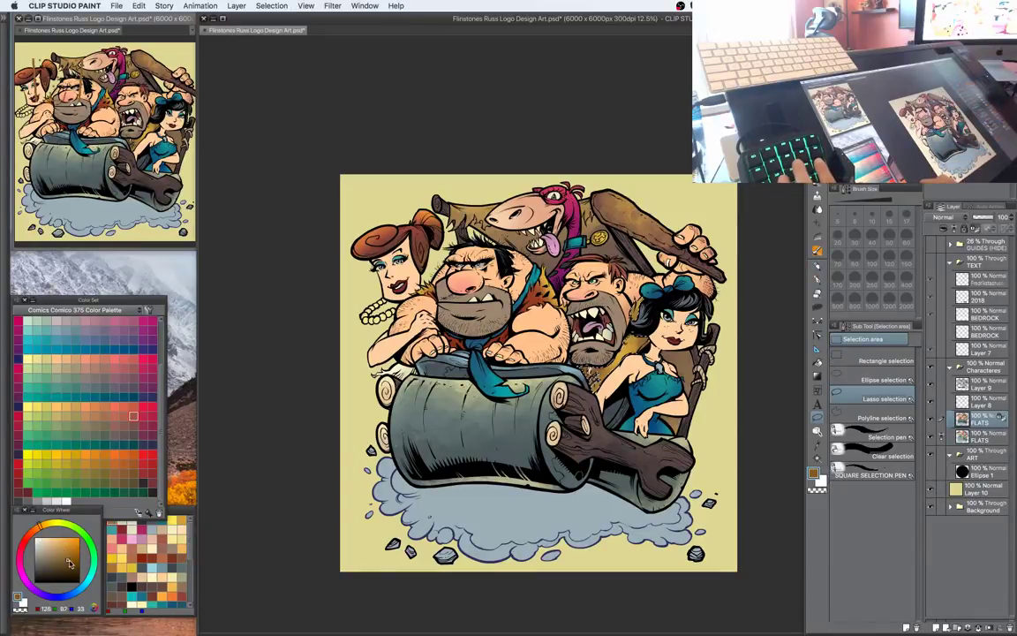
drag(40, 528, 34, 536)
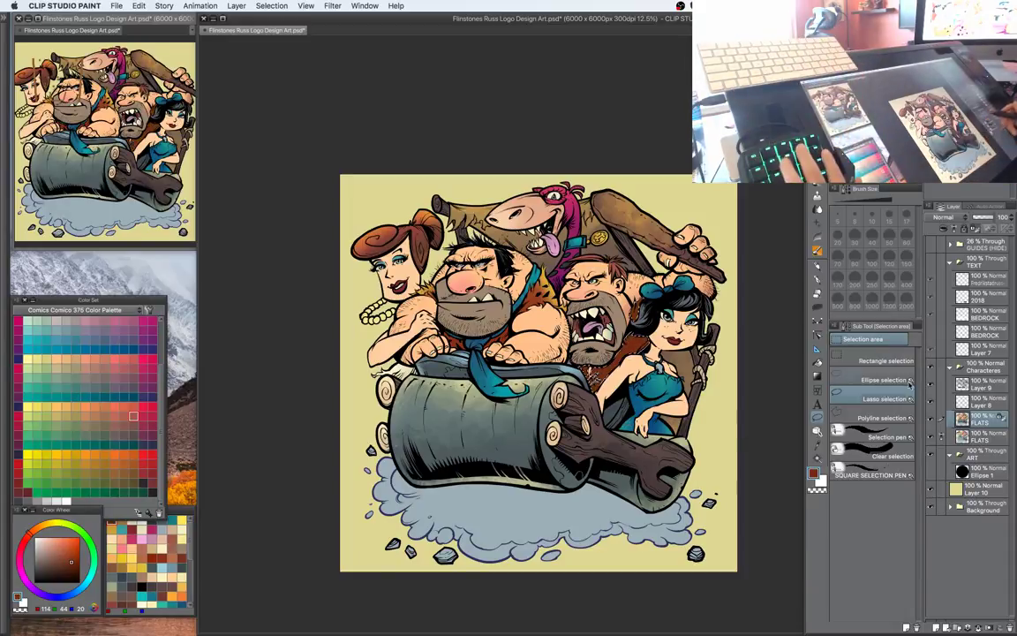
Texture Barney's tunic with the Grunge Overlay (Flyland) brush in rust (RGB 183, 56, 15) and light orange (RGB 249, 144, 70)
key(b)
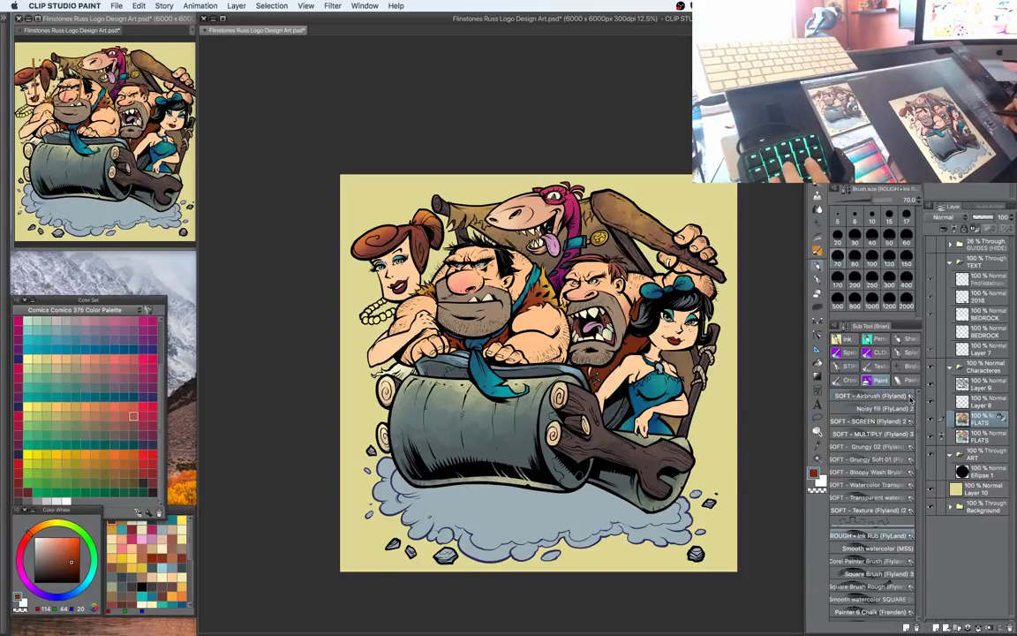
key(m)
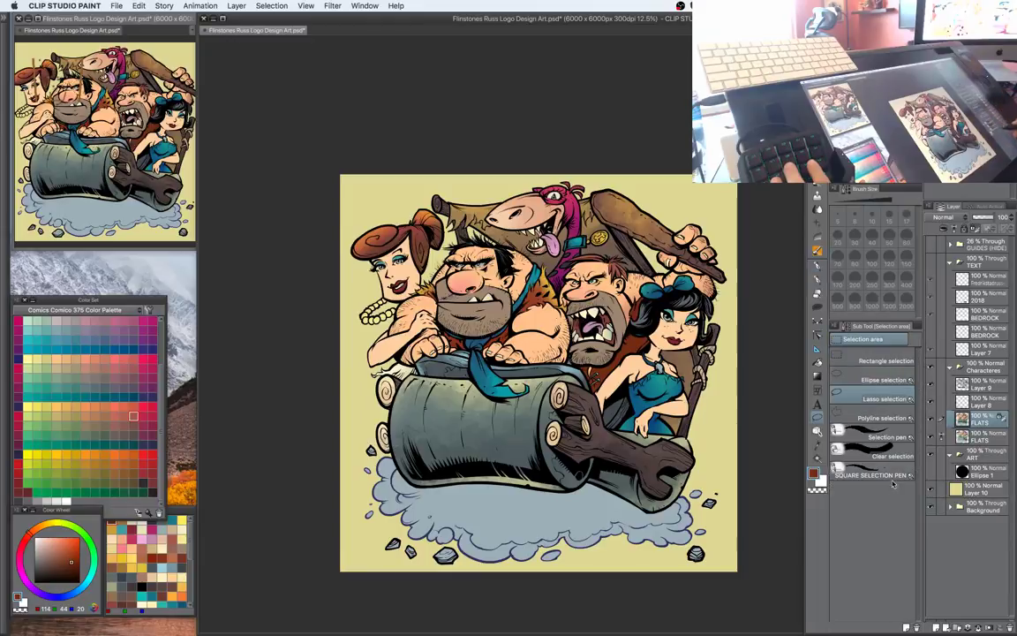
key(b)
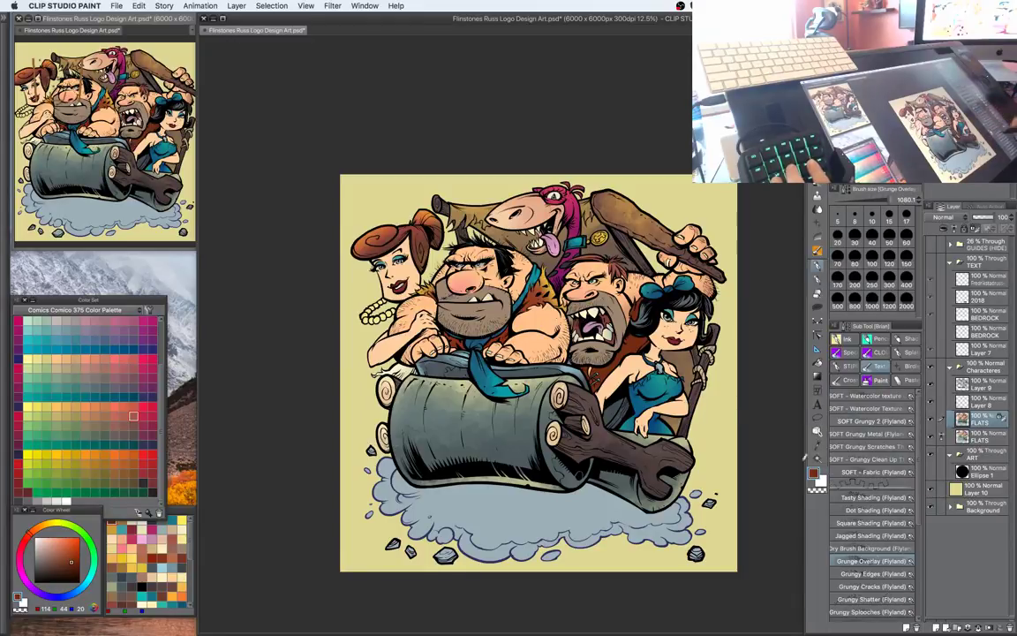
key(super+plus)
key(super+plus)
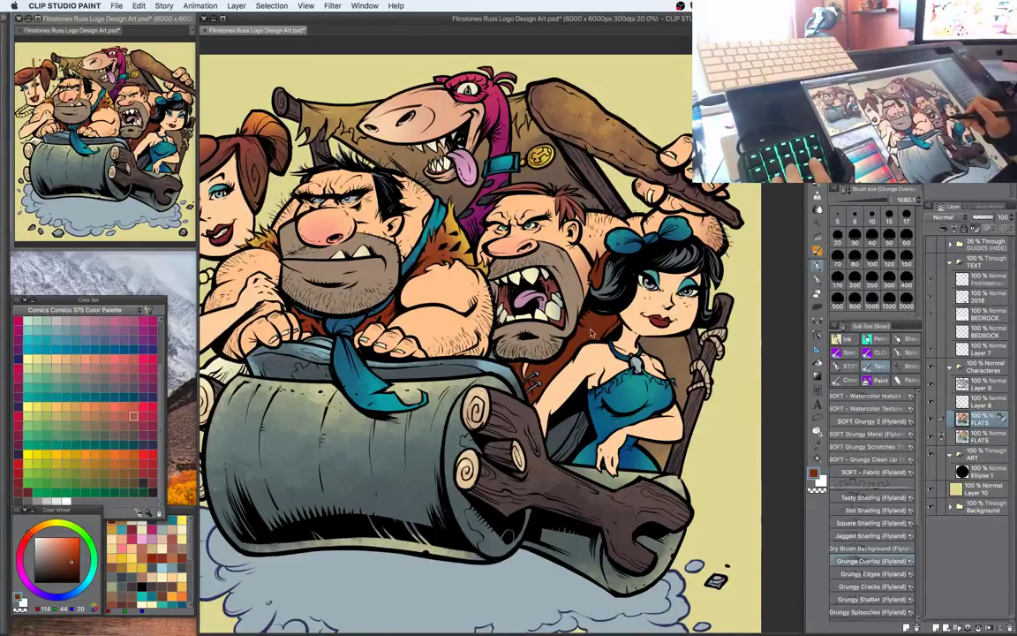
key(m)
key(b)
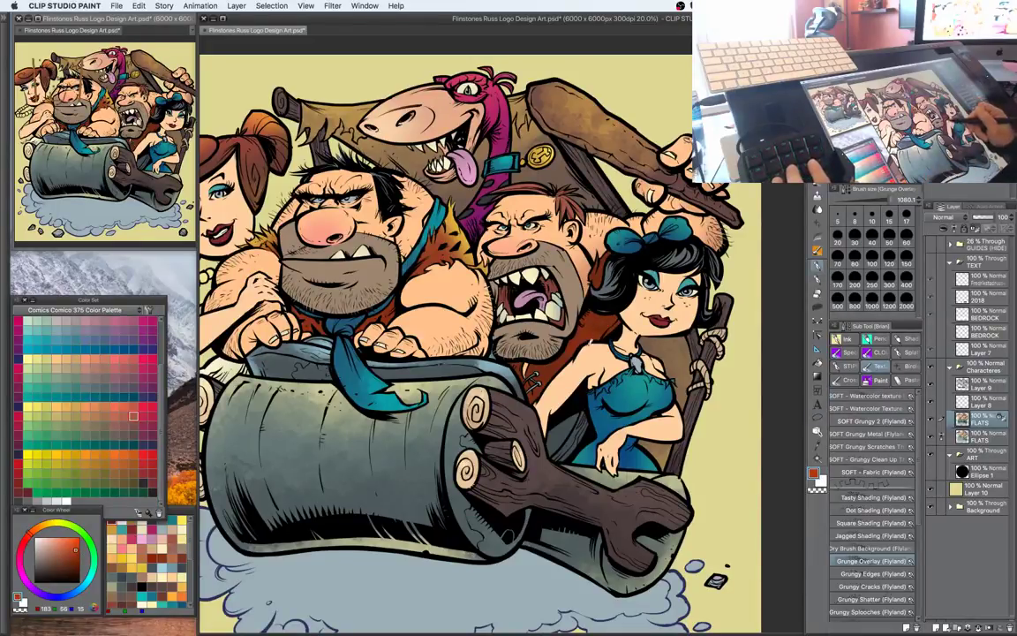
click(66, 538)
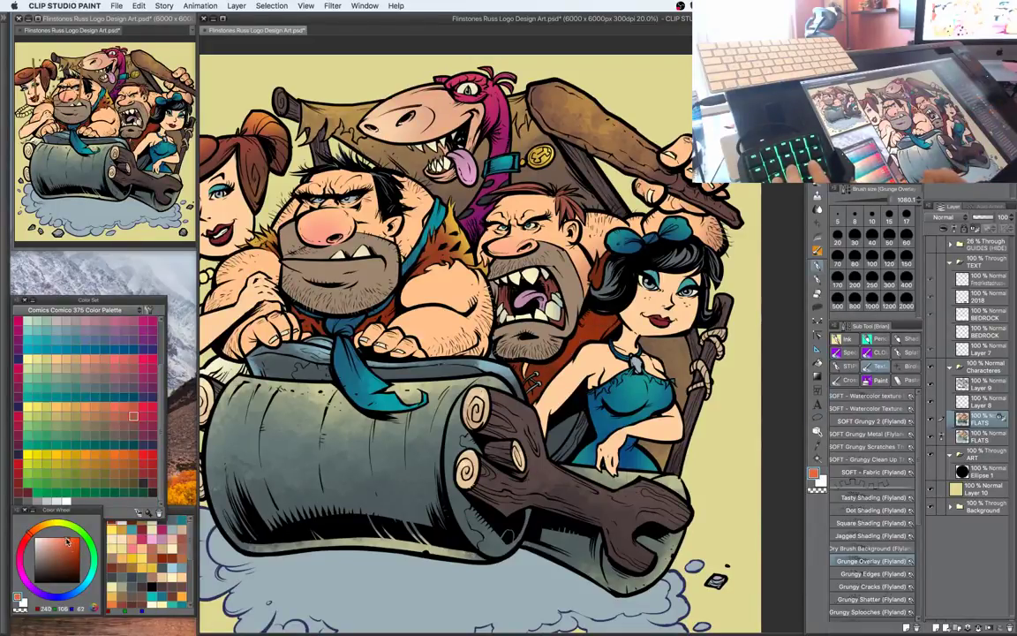
click(34, 529)
drag(581, 343, 590, 340)
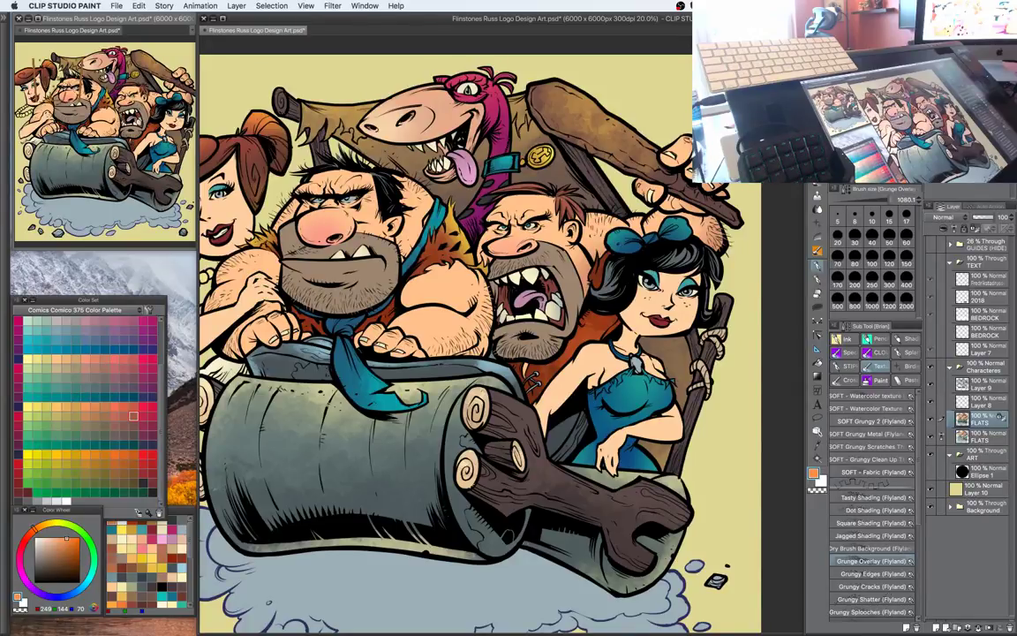
key(super+Tab)
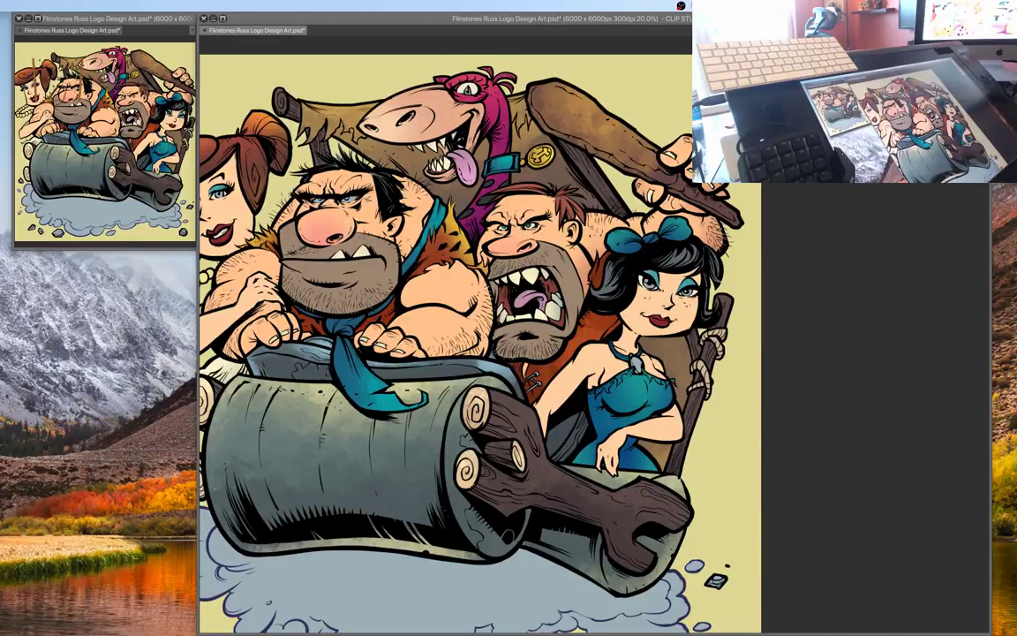
click(799, 273)
drag(615, 329, 715, 393)
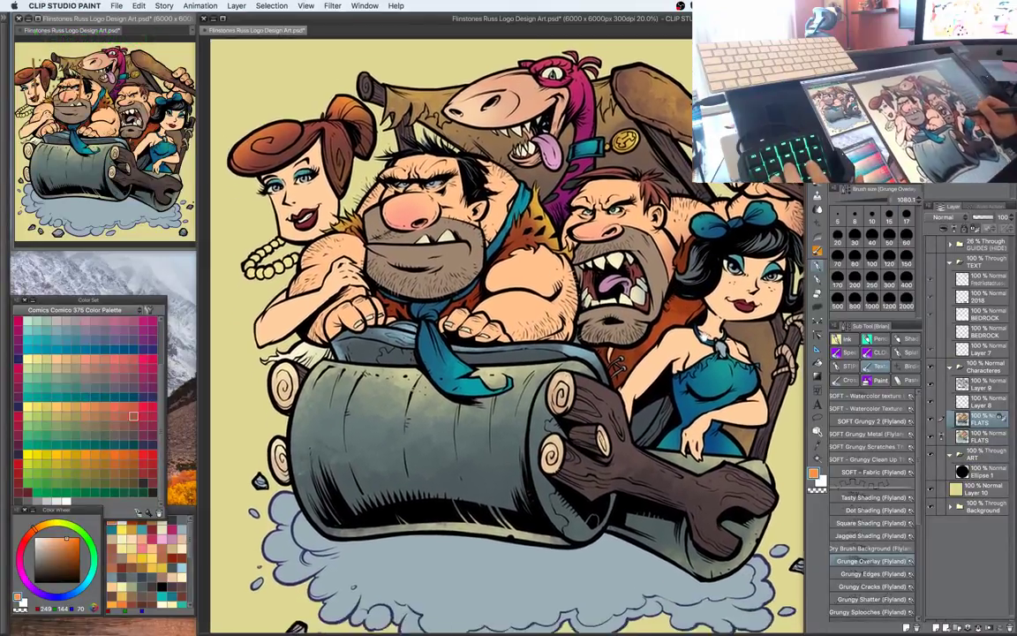
drag(648, 341, 635, 330)
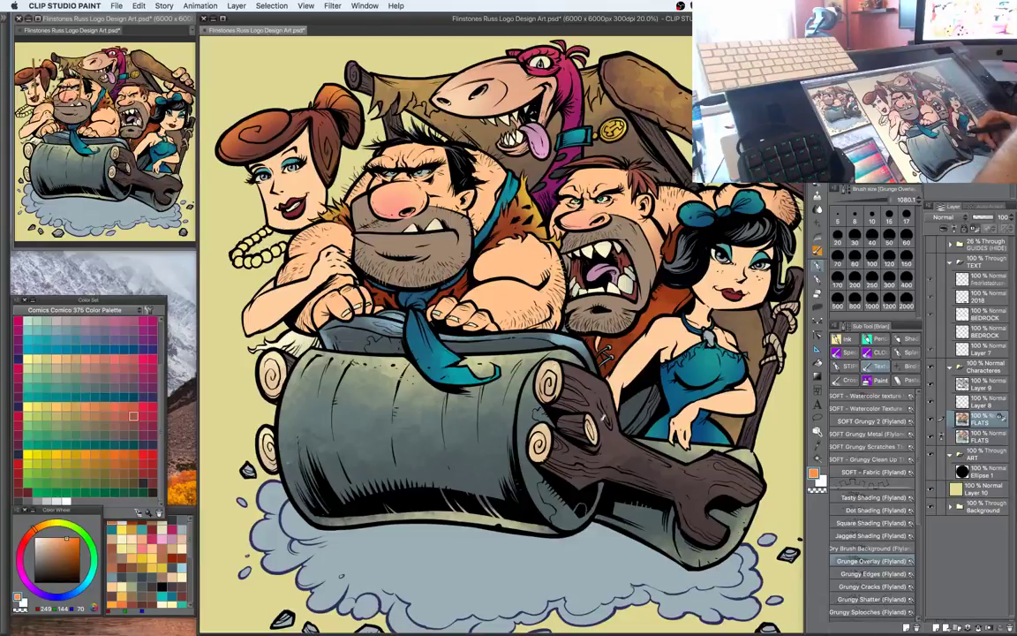
drag(543, 357, 616, 397)
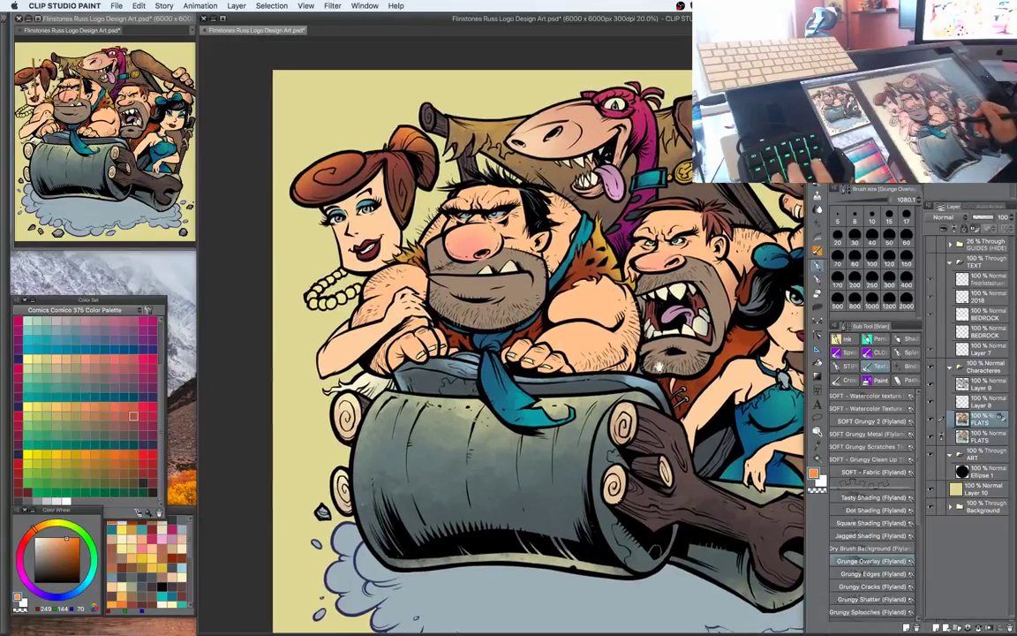
Colour Wilma's irises green (RGB 43, 165, 37) with the Grunge Overlay (Flyland) brush
key(super+plus)
drag(544, 271, 689, 339)
key(super+plus)
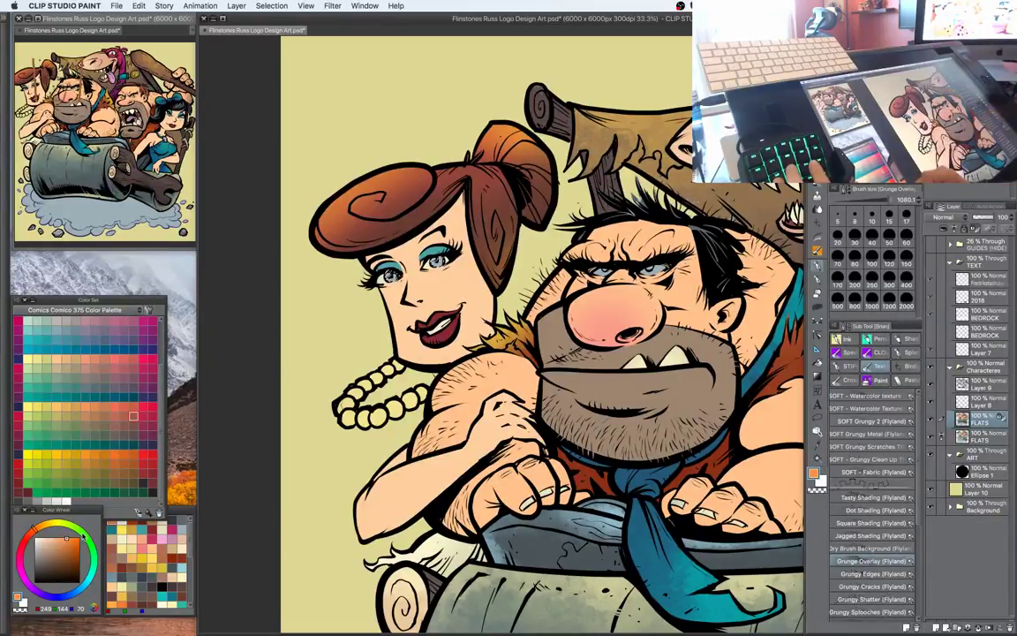
click(87, 537)
click(69, 552)
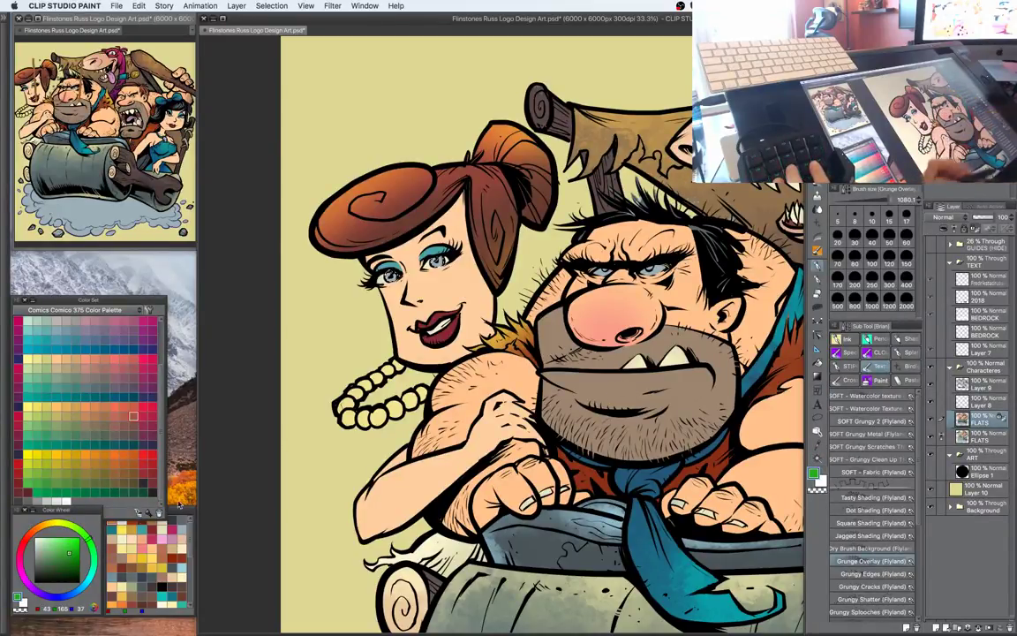
drag(439, 261, 395, 275)
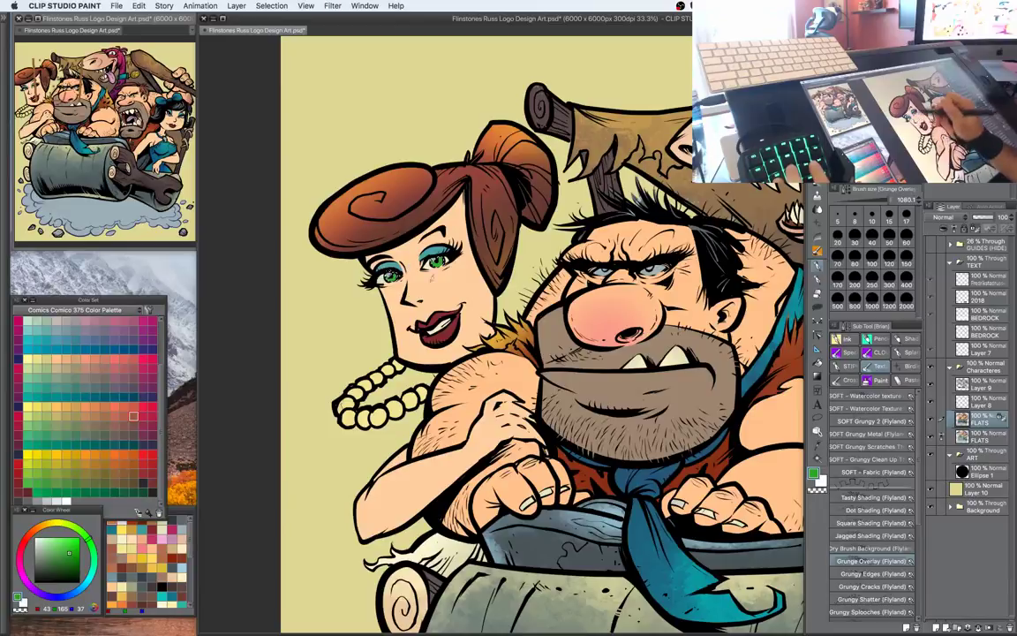
Colour Fred's irises with the bright teal sampled from his neckerchief (RGB 14, 147, 168)
drag(715, 389, 640, 376)
key(w)
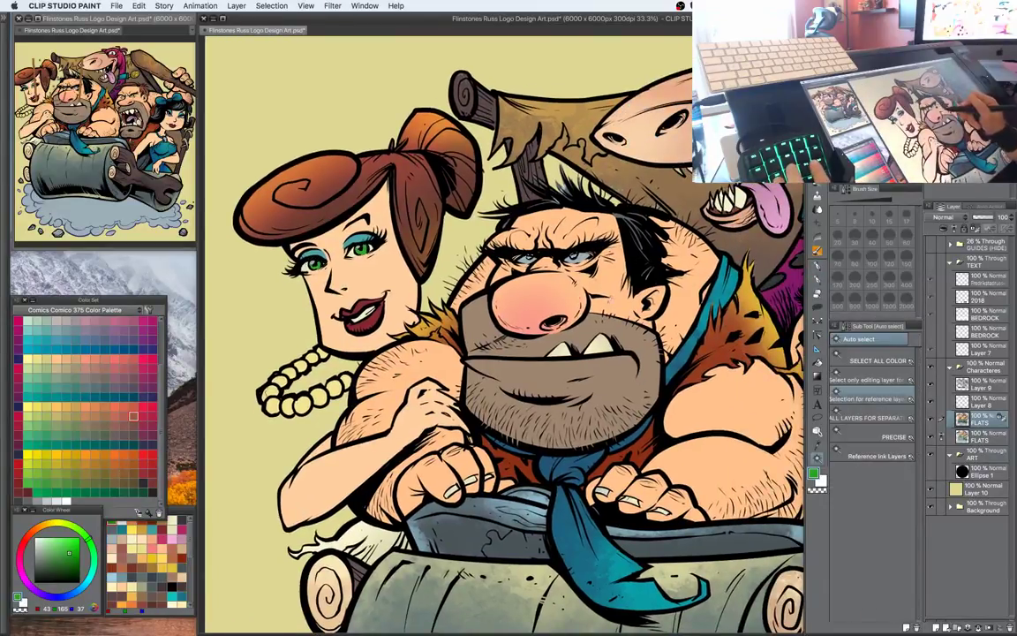
key(b)
alt+click(722, 293)
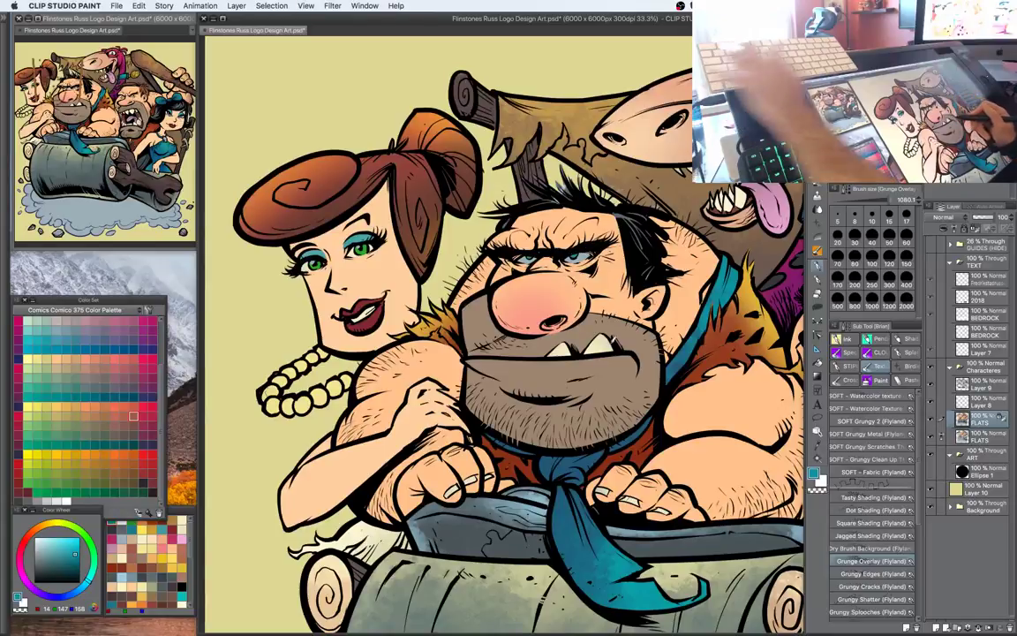
Colour the dinosaur's iris with the magenta sampled from its neck (RGB 150, 30, 100)
drag(636, 265, 567, 388)
key(w)
click(760, 265)
key(b)
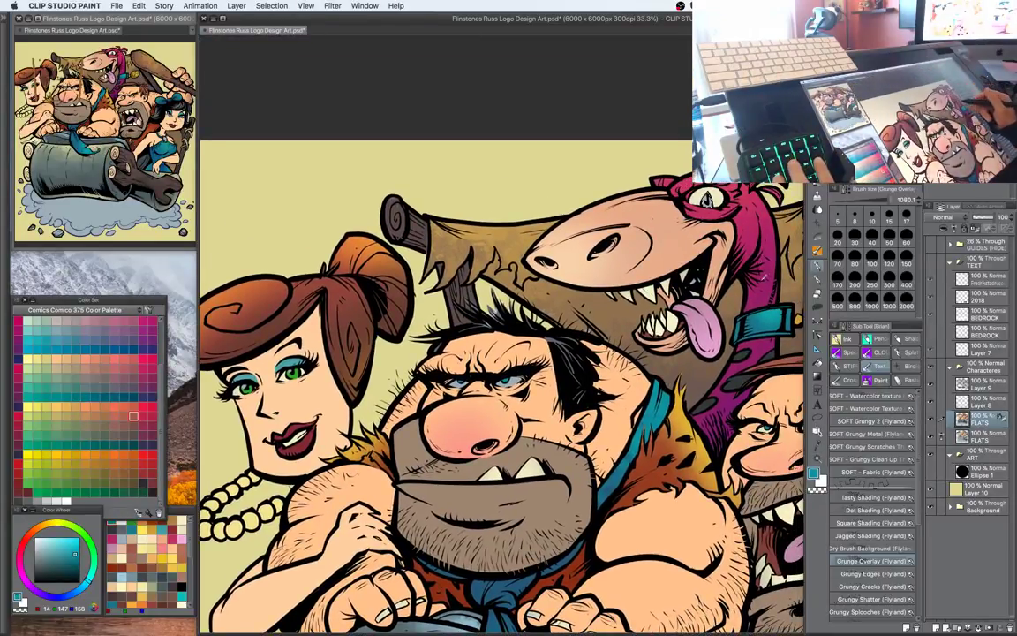
alt+click(761, 280)
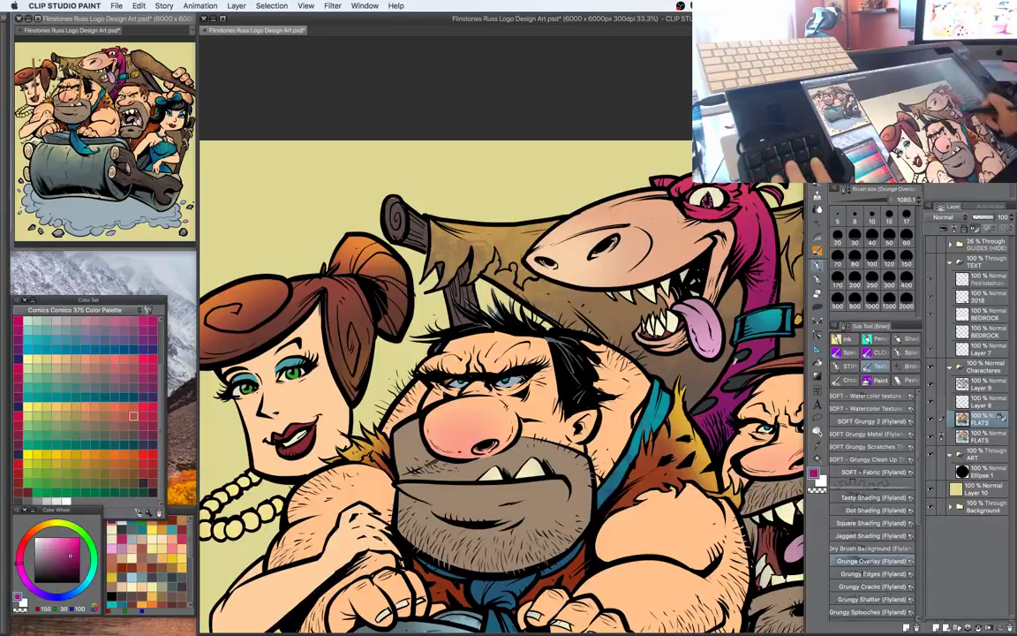
Colour Betty's irises with the same magenta (RGB 150, 30, 100)
key(super+minus)
mouse_move(766, 442)
mouse_down()
mouse_move(780, 353)
mouse_move(728, 317)
mouse_move(691, 344)
mouse_move(651, 286)
mouse_move(626, 279)
mouse_move(606, 250)
mouse_move(591, 270)
mouse_up()
key(w)
key(b)
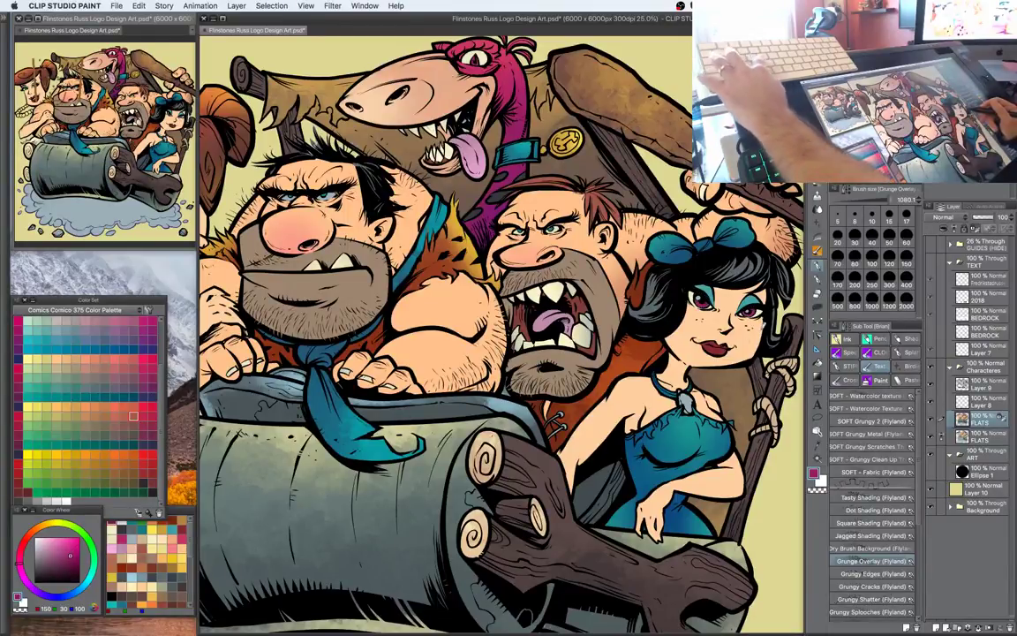
drag(716, 358, 753, 319)
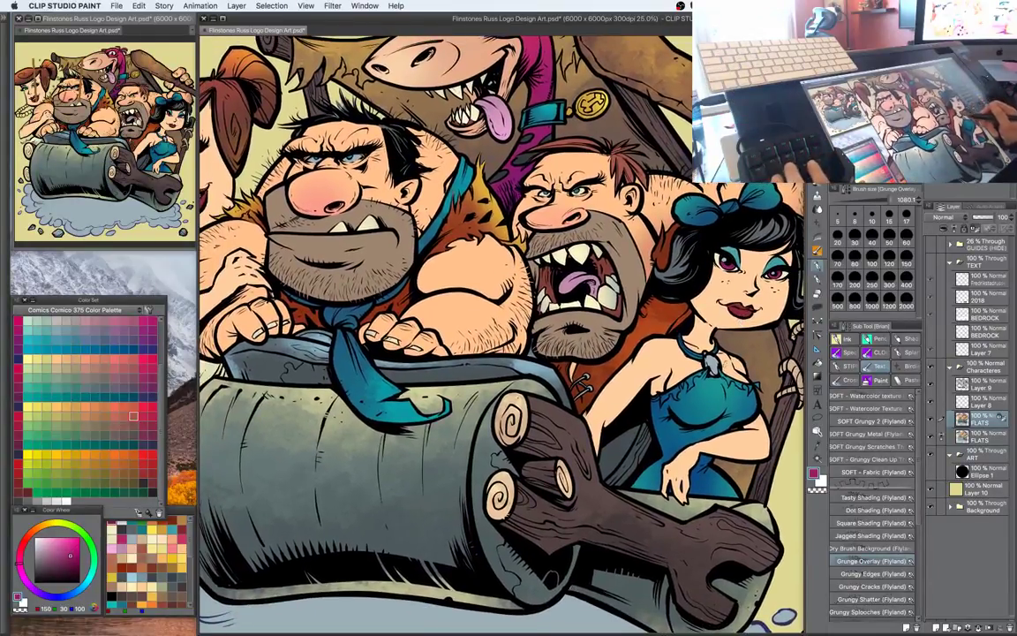
key(super+minus)
drag(717, 365, 725, 319)
key(super+minus)
key(super+minus)
key(super+plus)
key(super+plus)
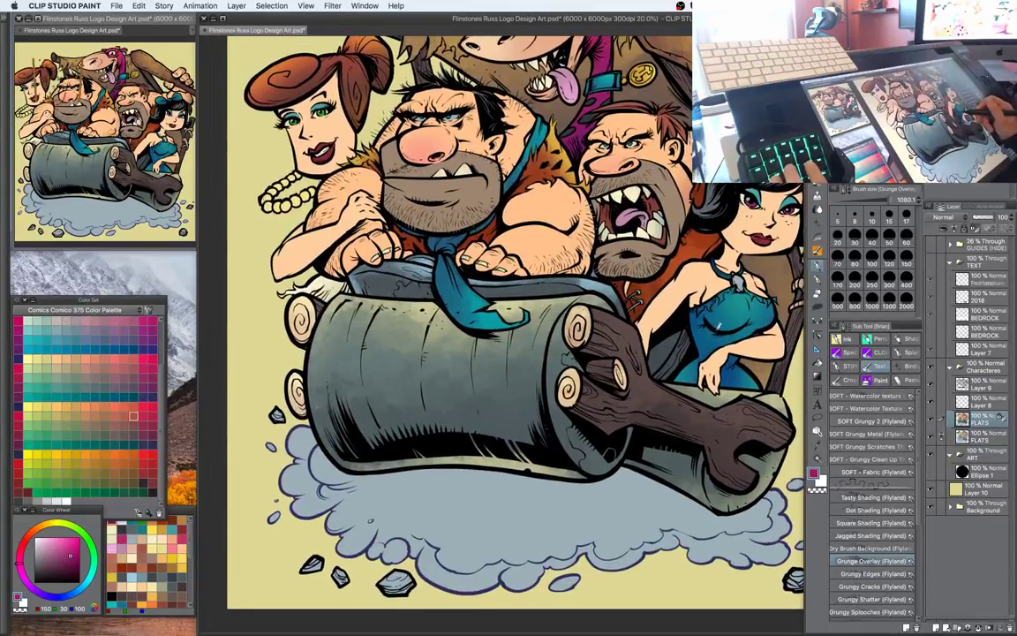
Auto-select the laces on Barney's tunic, paint them light yellow (RGB 255, 241, 105) and clear the selection
key(w)
scroll(648, 294, up, 2)
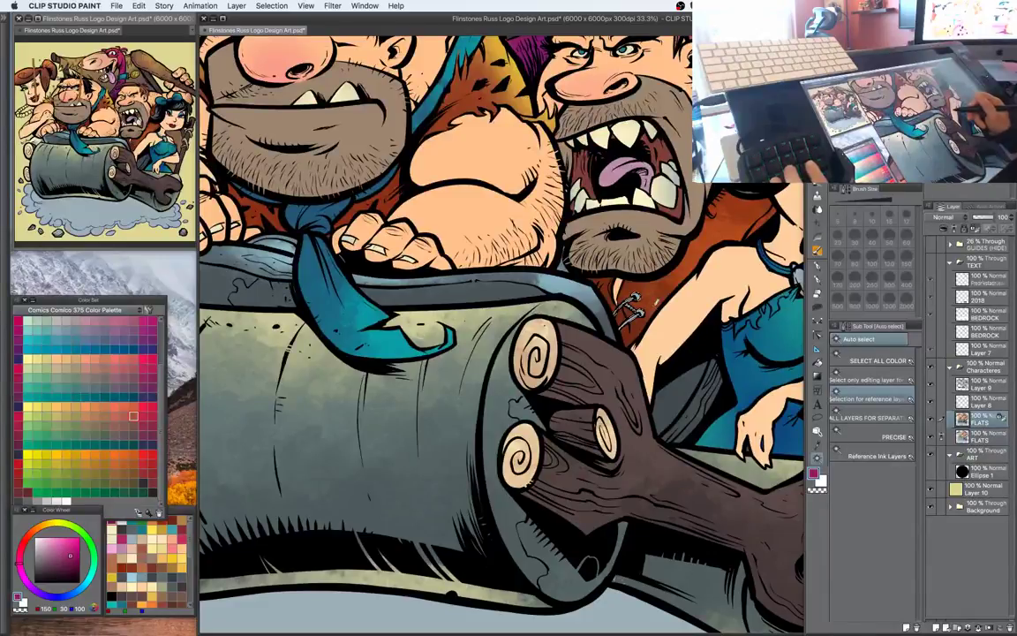
key(b)
drag(574, 277, 568, 351)
click(164, 541)
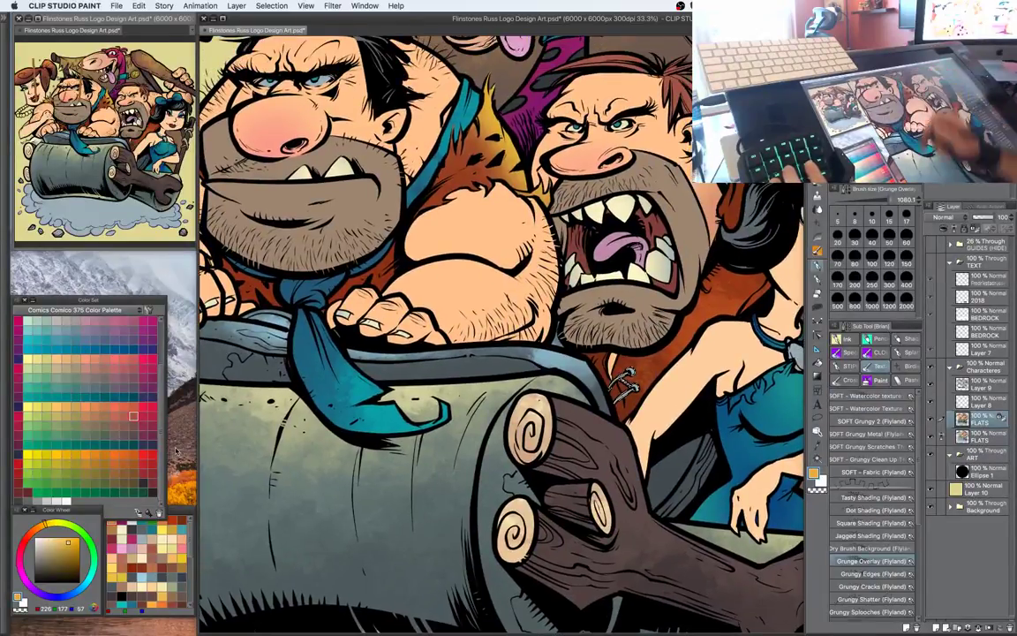
click(166, 553)
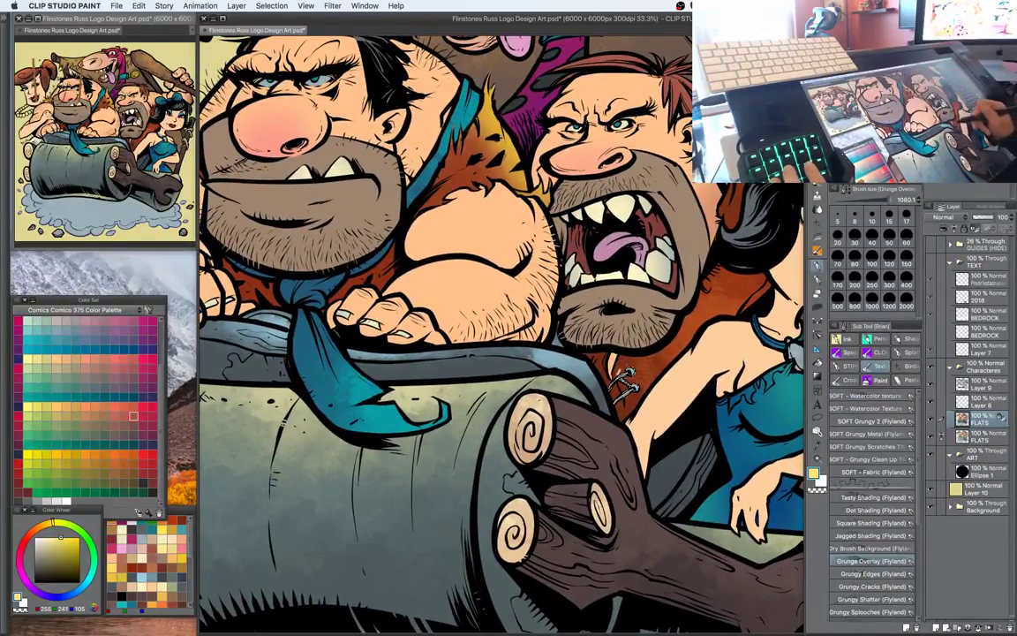
drag(627, 375, 629, 387)
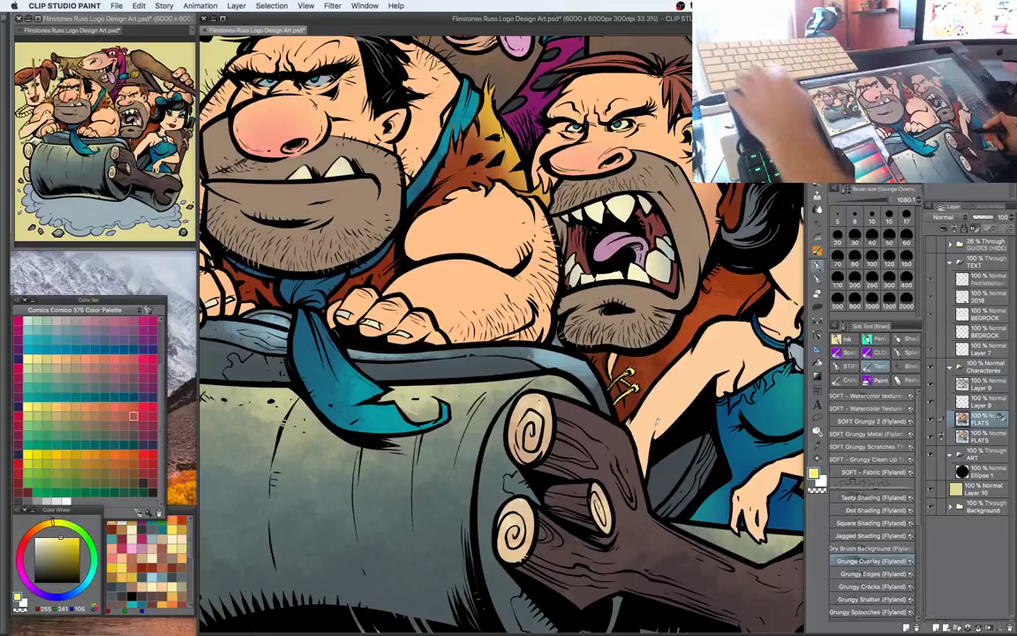
key(super+d)
Load the painted area of the upper FLATS layer as a selection
key(super+minus)
mouse_move(653, 406)
mouse_down()
mouse_move(665, 337)
mouse_move(672, 406)
mouse_up()
key(ctrl+minus)
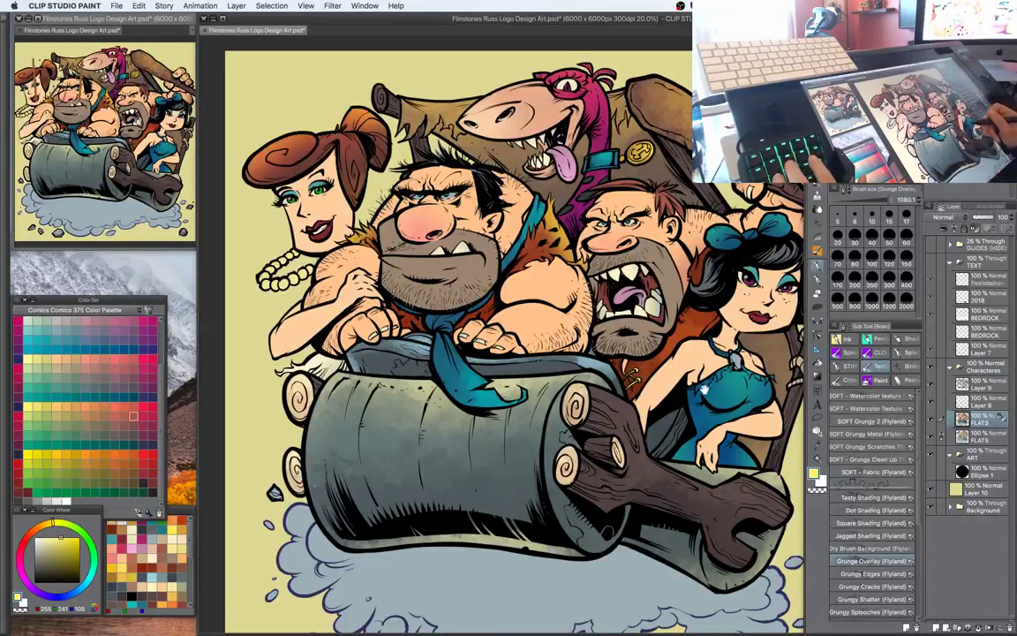
drag(703, 391, 683, 383)
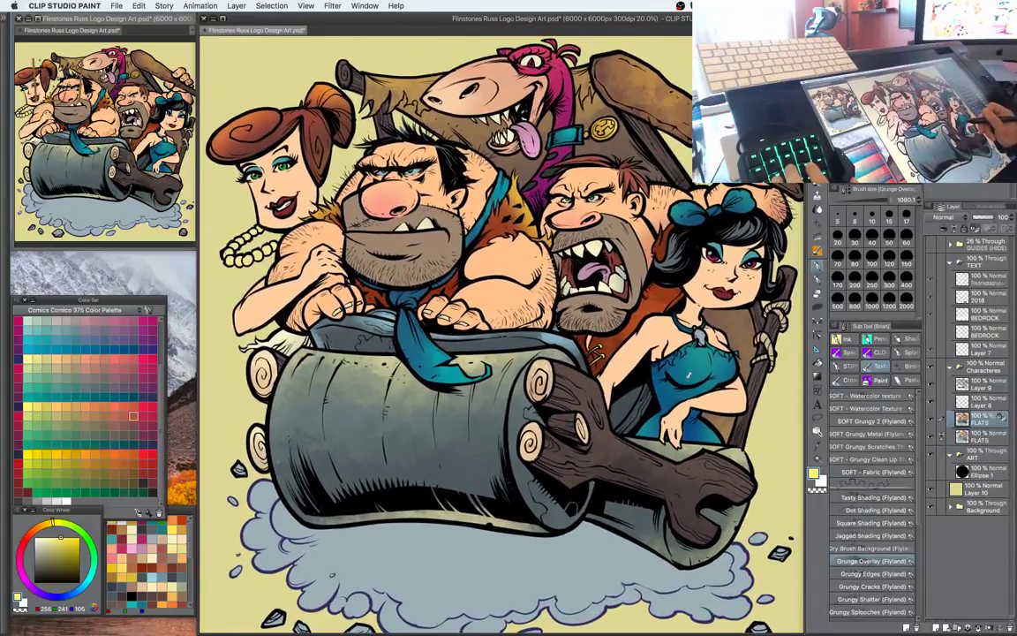
super+click(962, 419)
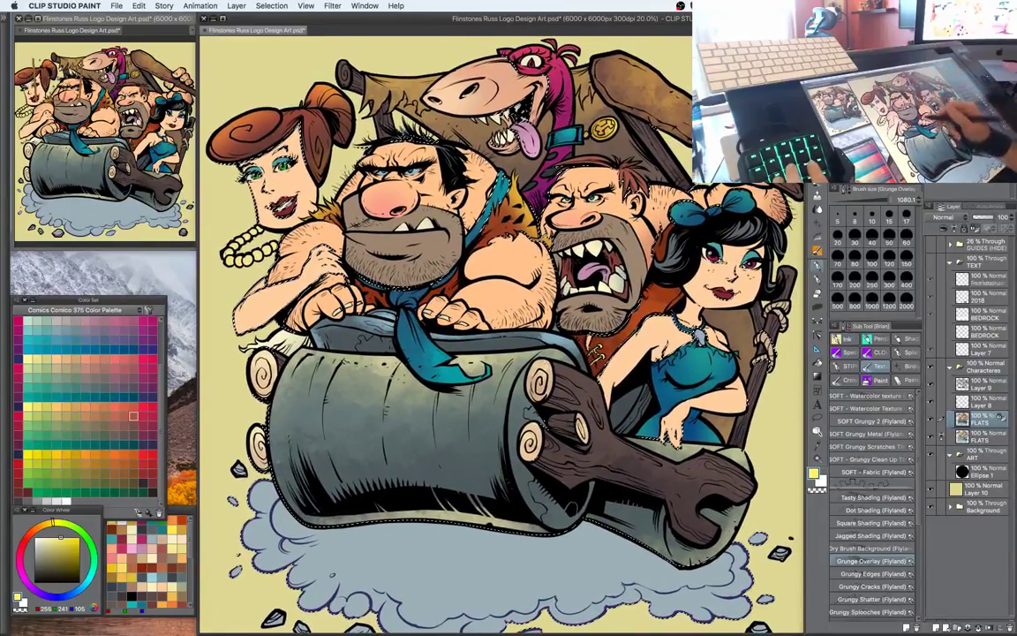
Sample the red-brown of Barney's tunic and darken the brush colour to a deep red (RGB 120, 28, 21)
alt+click(625, 340)
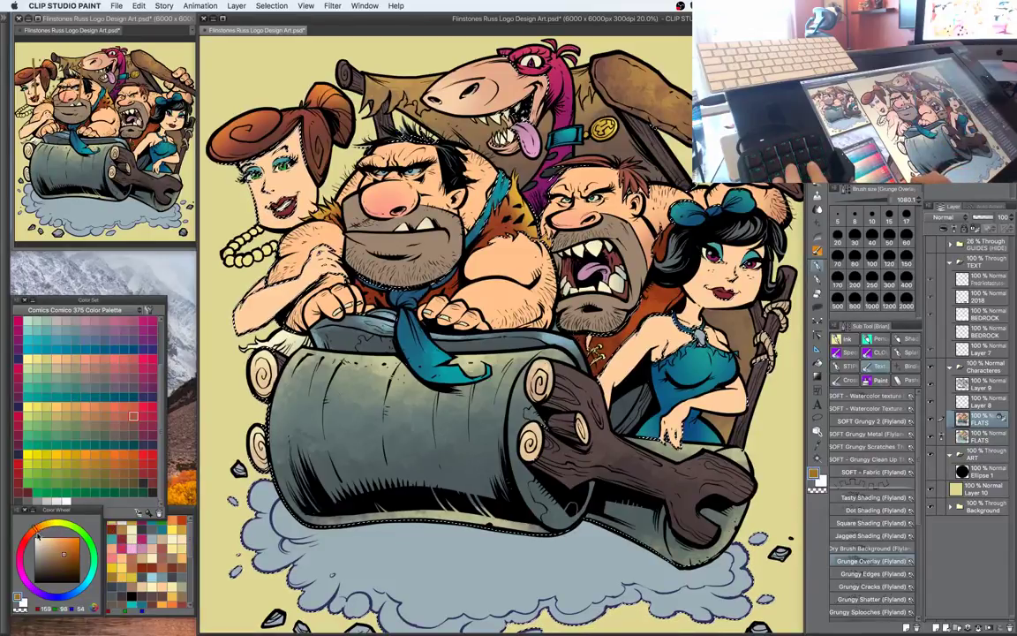
alt+click(618, 346)
drag(514, 87, 547, 152)
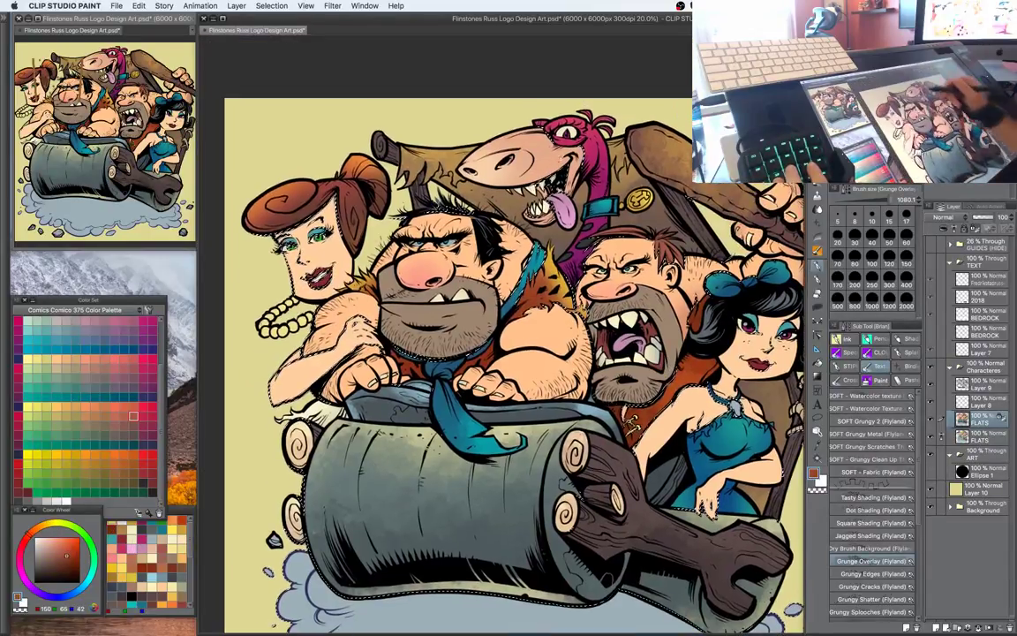
super+click(546, 152)
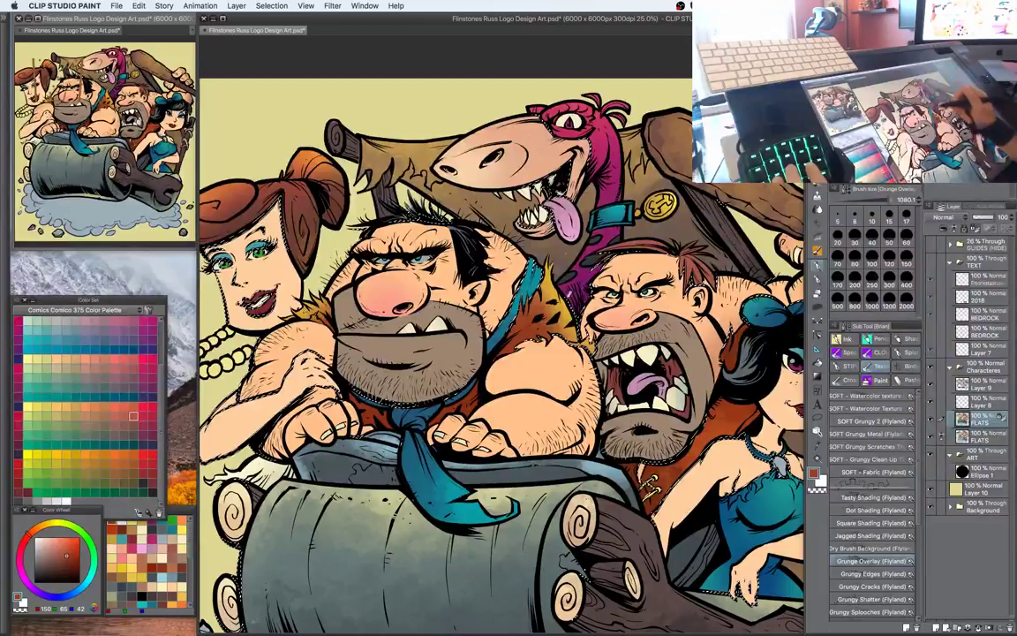
click(72, 561)
click(27, 538)
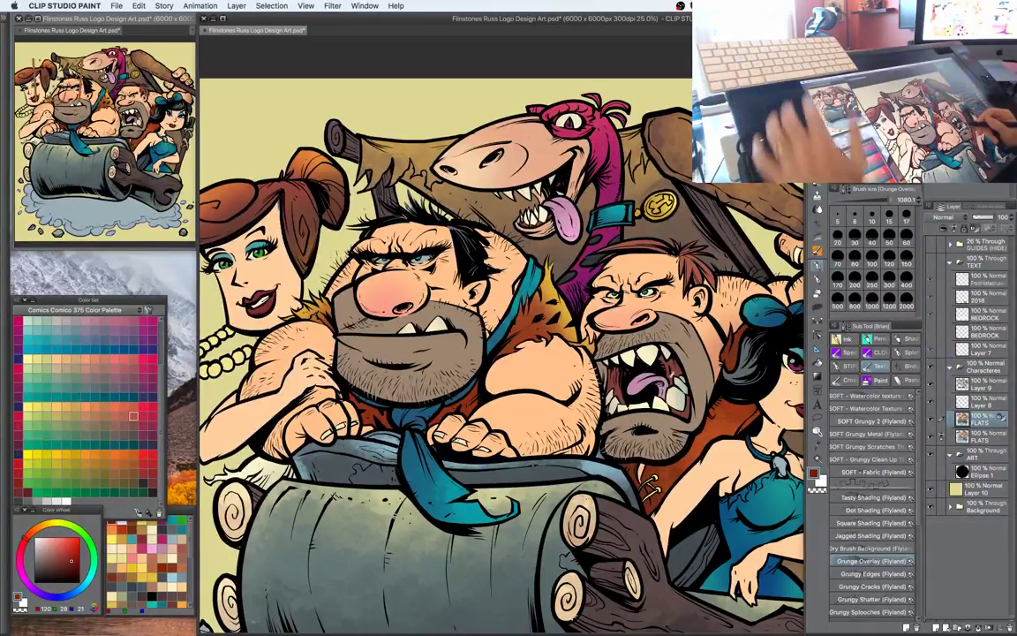
Clear the current selection and auto-select the stubble areas on both Barney's and Fred's faces
key(super+minus)
drag(737, 453, 708, 397)
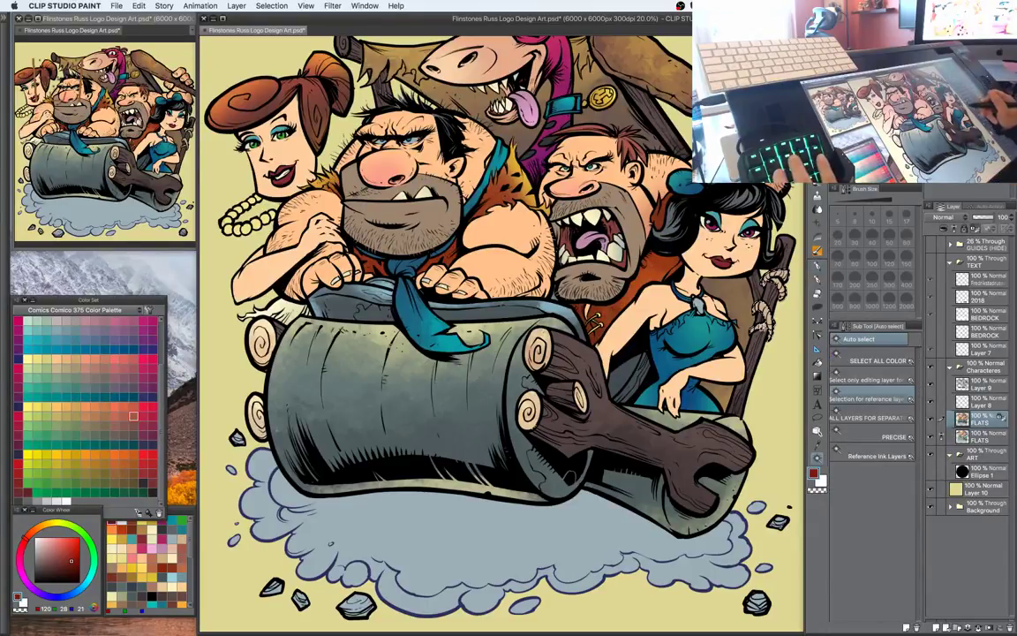
drag(707, 255, 680, 279)
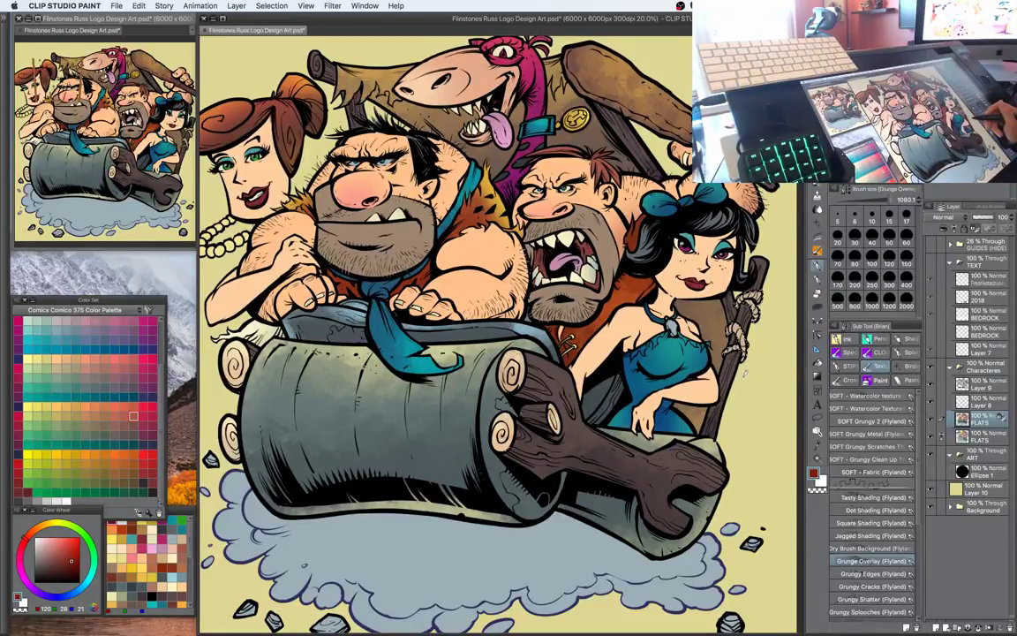
drag(672, 327, 732, 306)
scroll(685, 404, up, 1)
scroll(717, 335, down, 1)
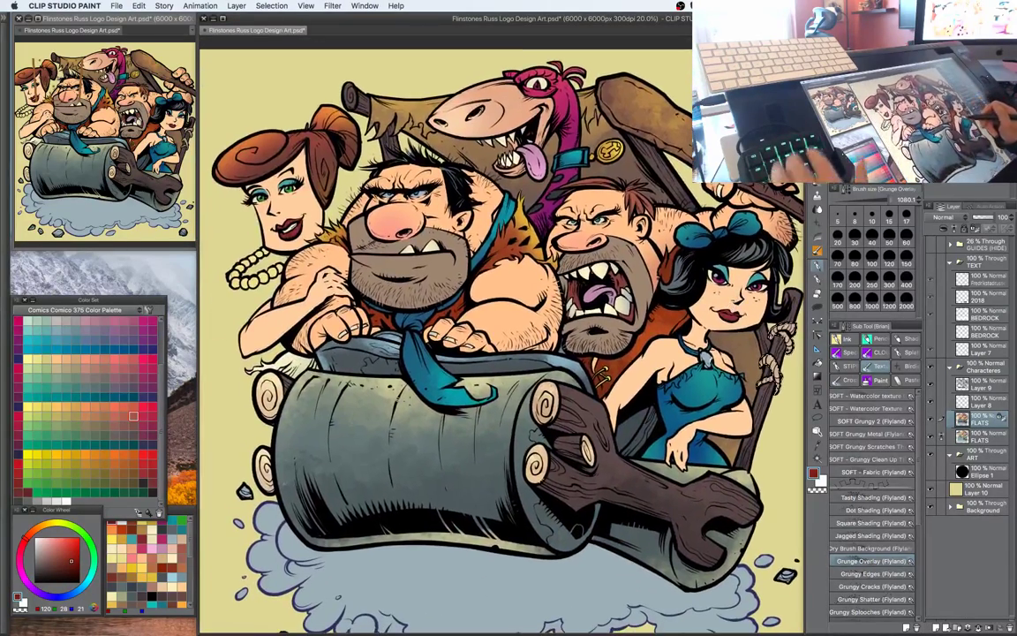
key(super+d)
key(w)
click(610, 334)
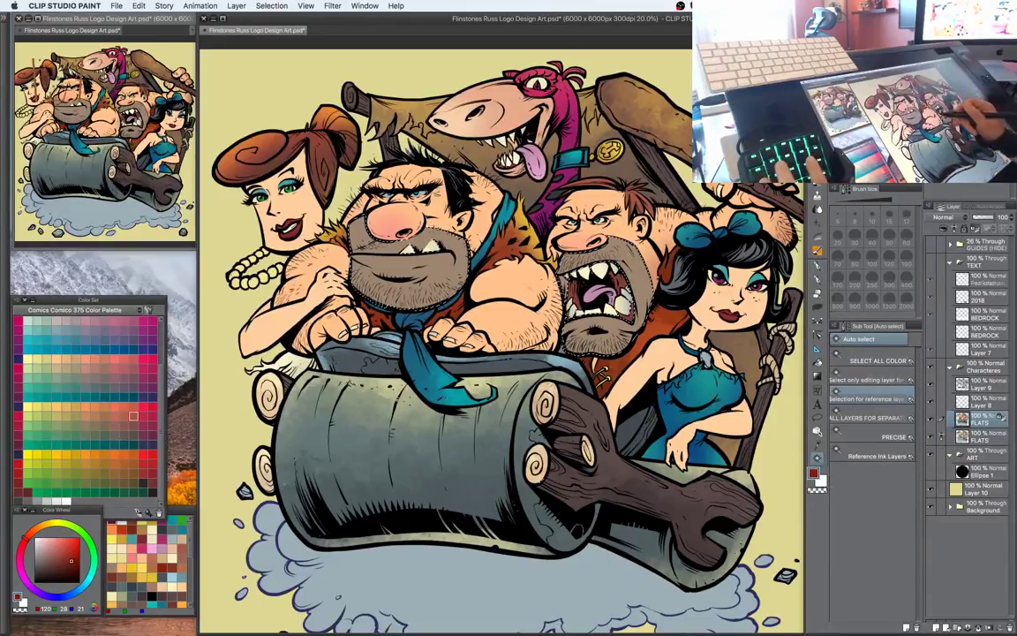
shift+click(408, 280)
Sample the stubble colour from Fred's face and adjust the brush colour to a warm light tan (RGB 216, 178, 122)
key(b)
alt+click(408, 281)
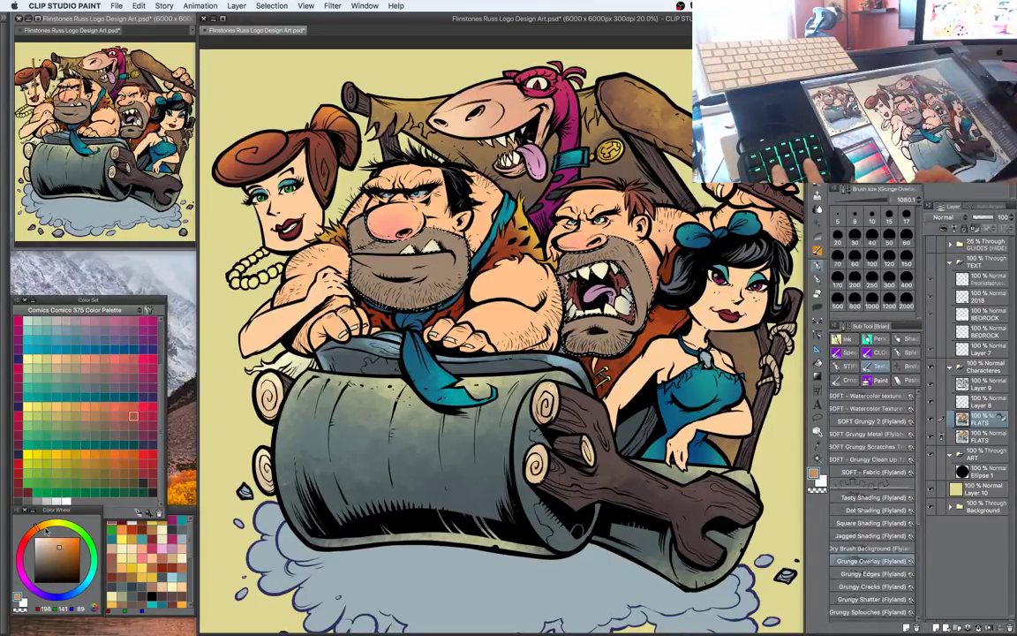
click(70, 531)
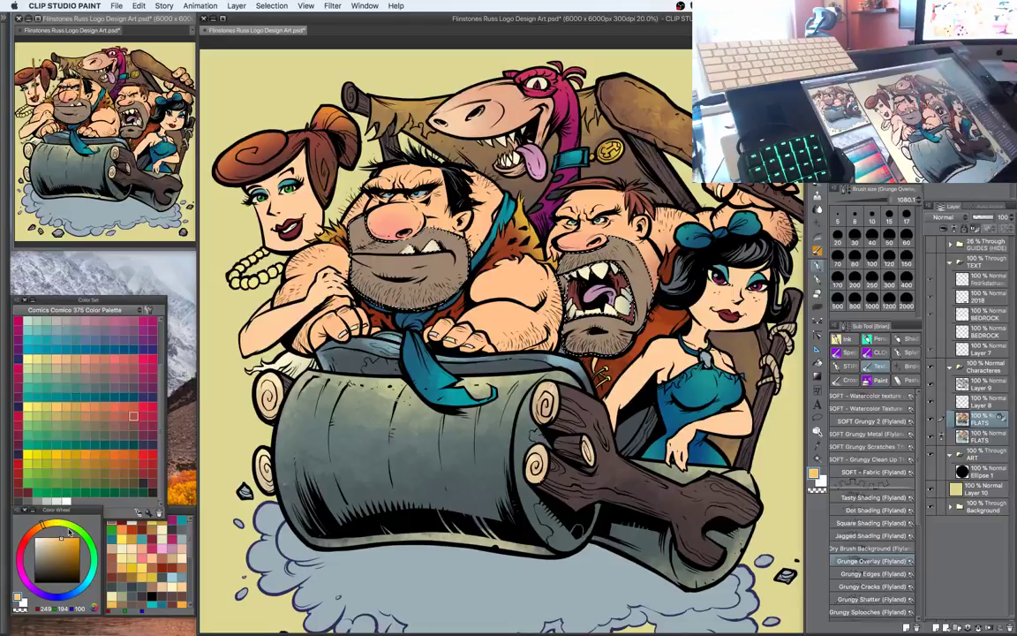
drag(609, 265, 648, 296)
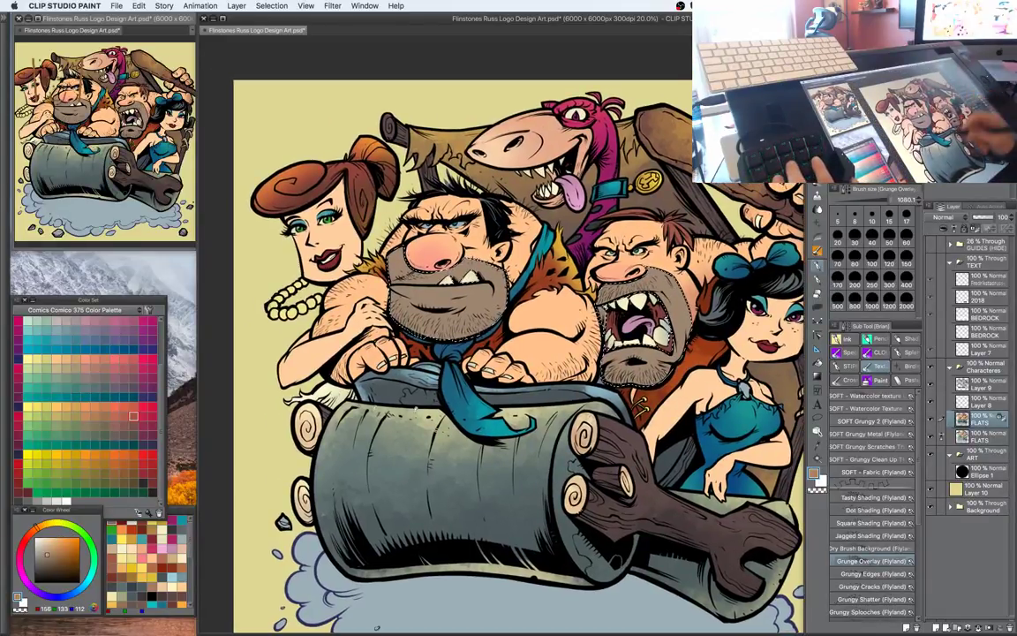
click(53, 545)
click(41, 526)
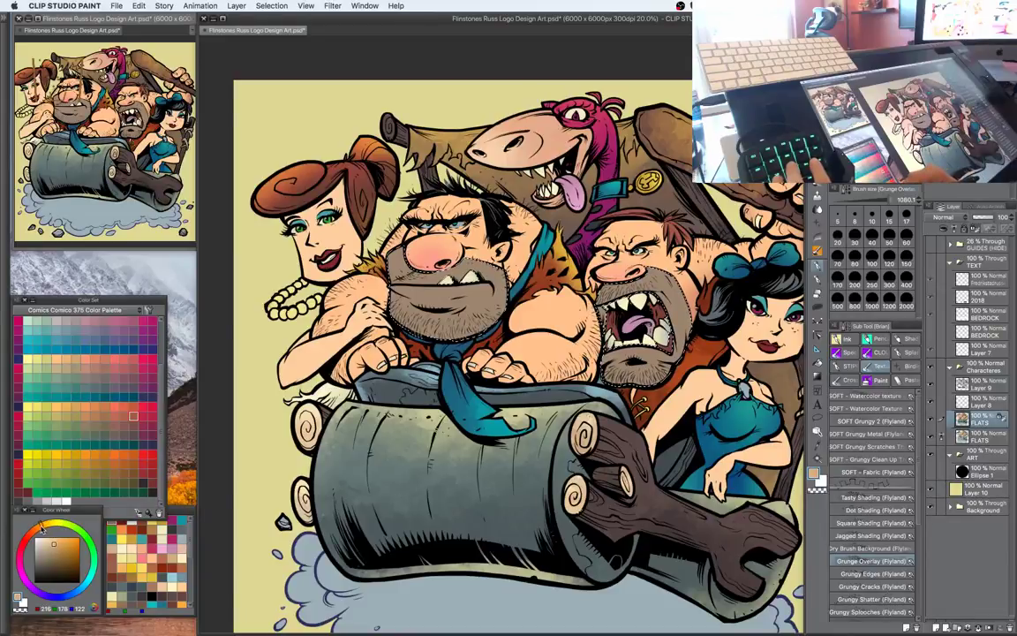
Select Layer 8 above the character flats and set its blending mode to Multiply
click(637, 300)
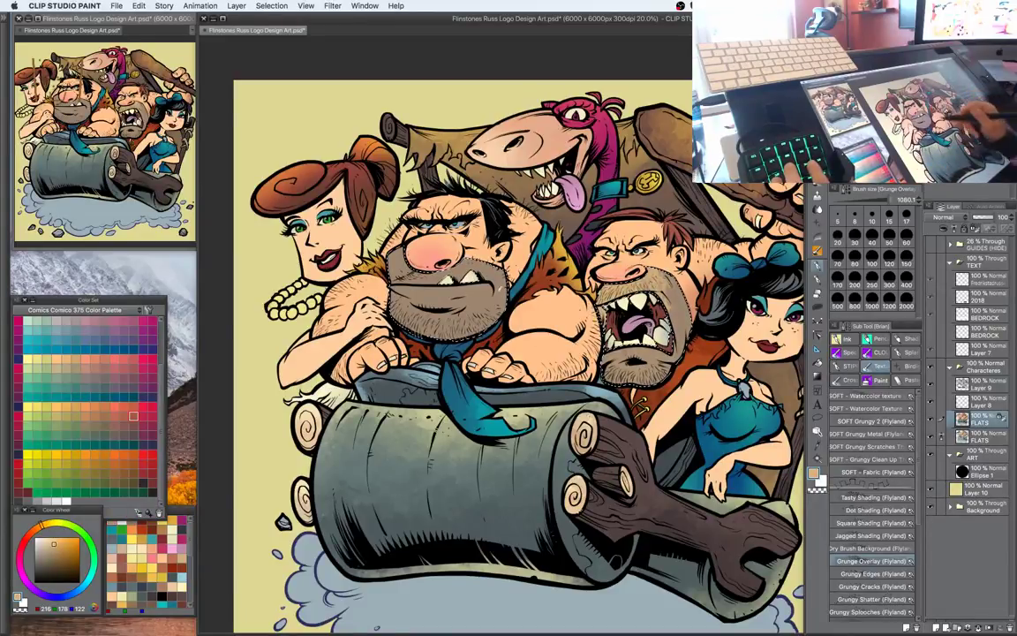
drag(398, 269, 442, 284)
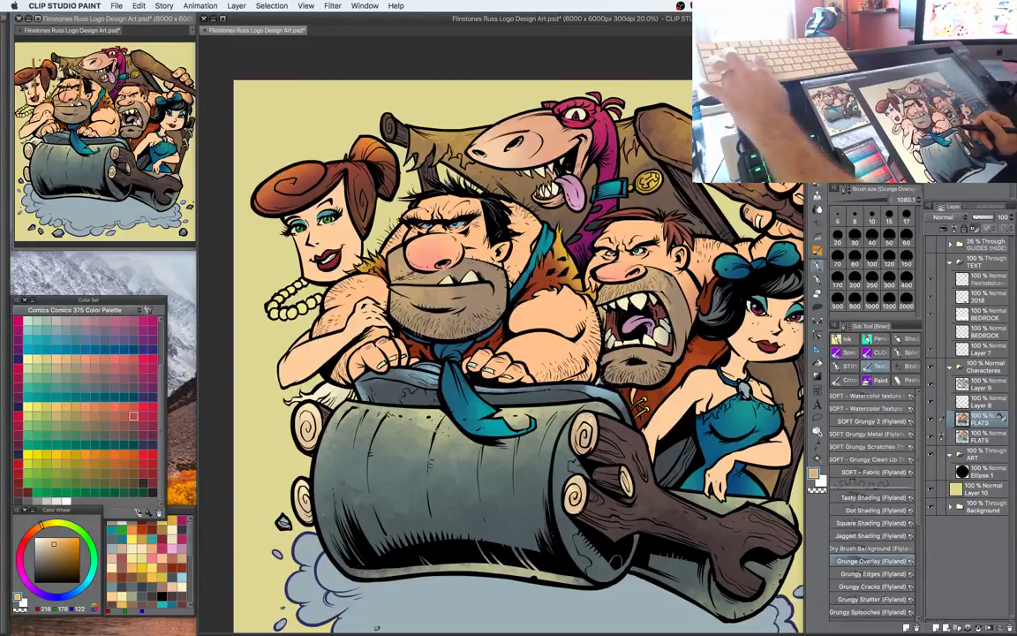
drag(722, 409, 640, 325)
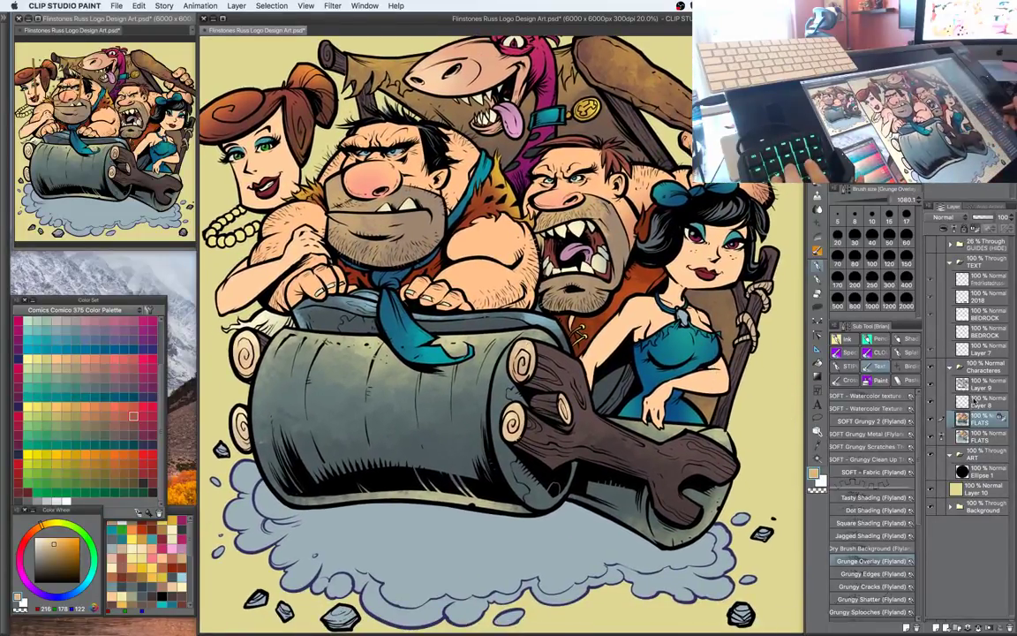
click(978, 403)
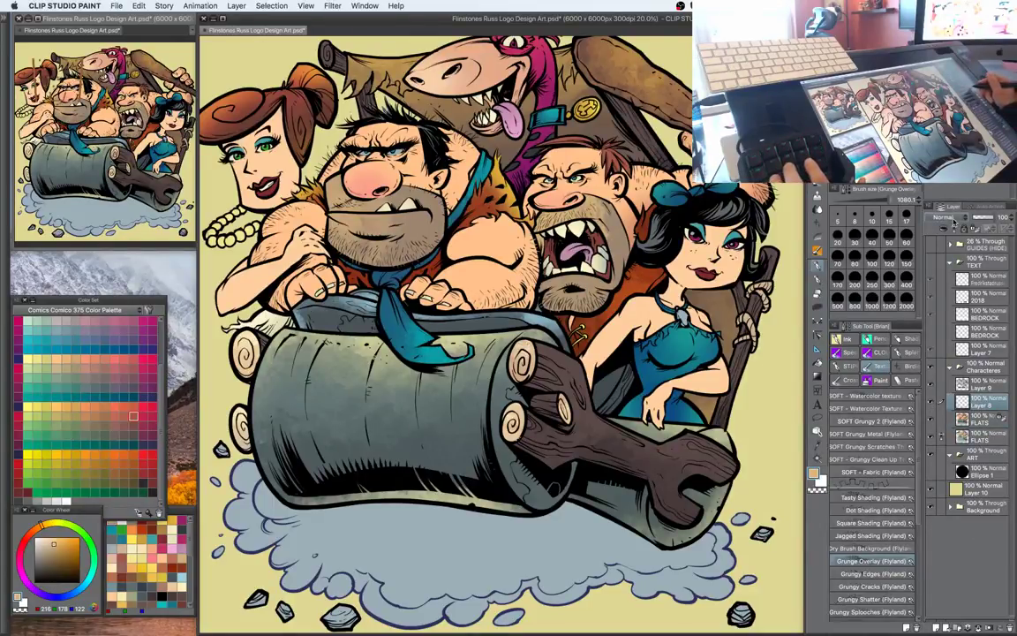
click(953, 218)
click(955, 240)
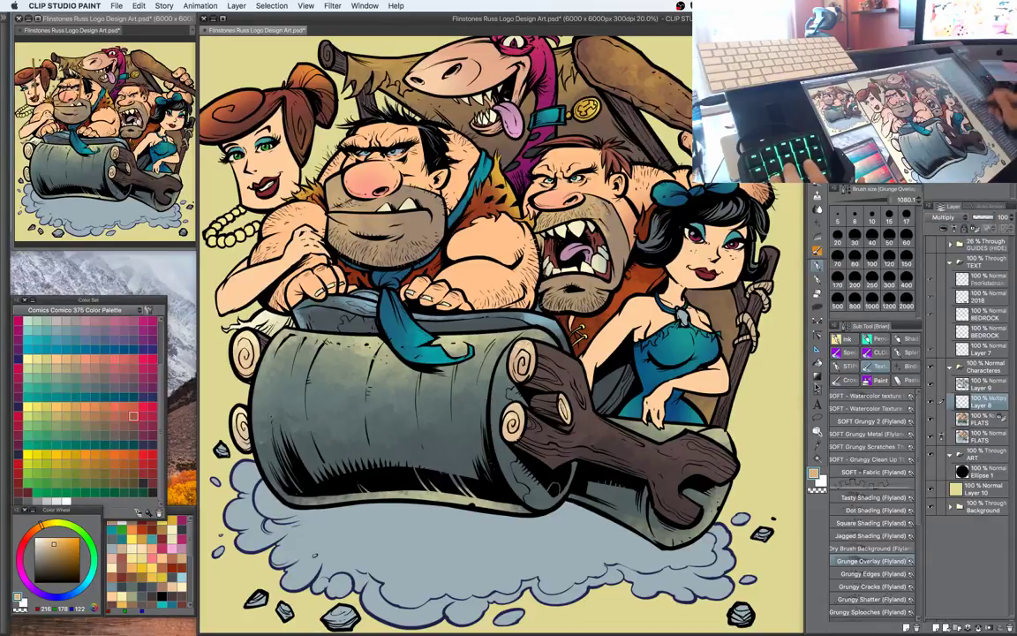
Open the Ink brush group and mix a muted light purple drawing colour, RGB 177, 160, 192
key(super+equal)
drag(646, 343, 617, 343)
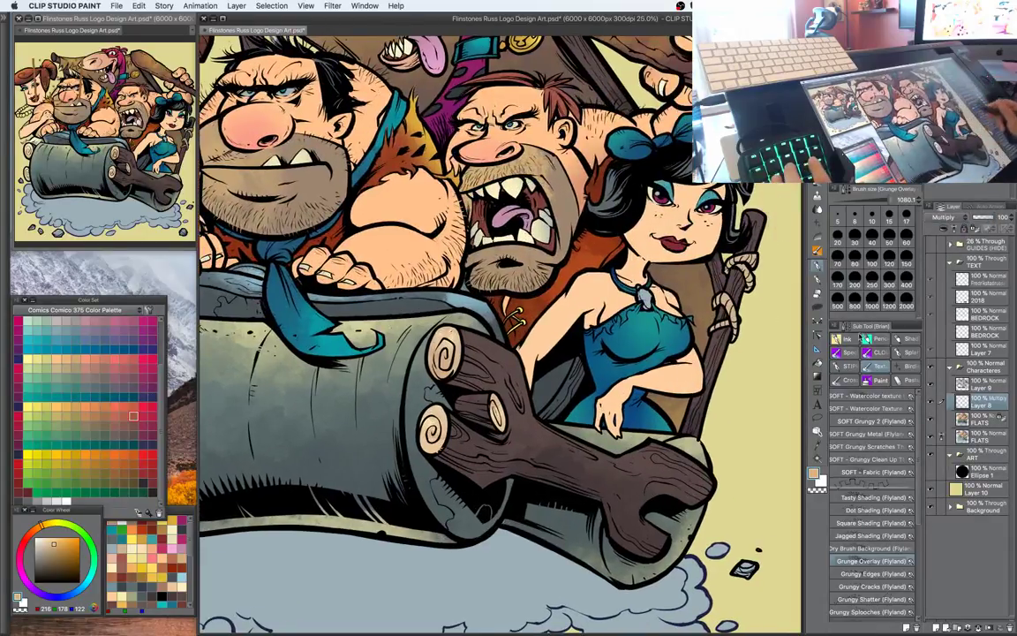
click(845, 339)
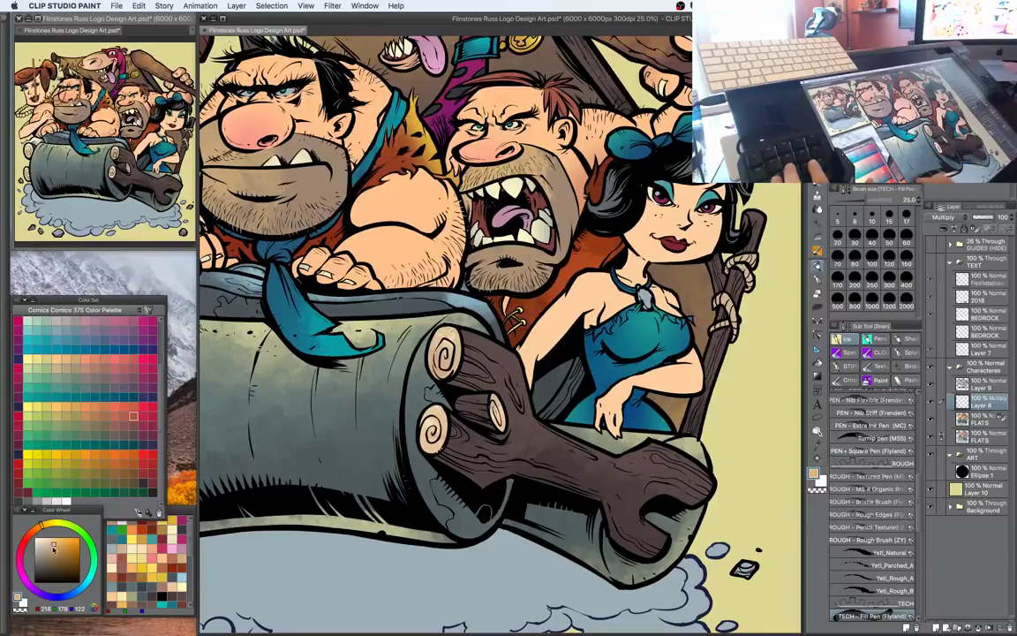
click(46, 548)
click(94, 575)
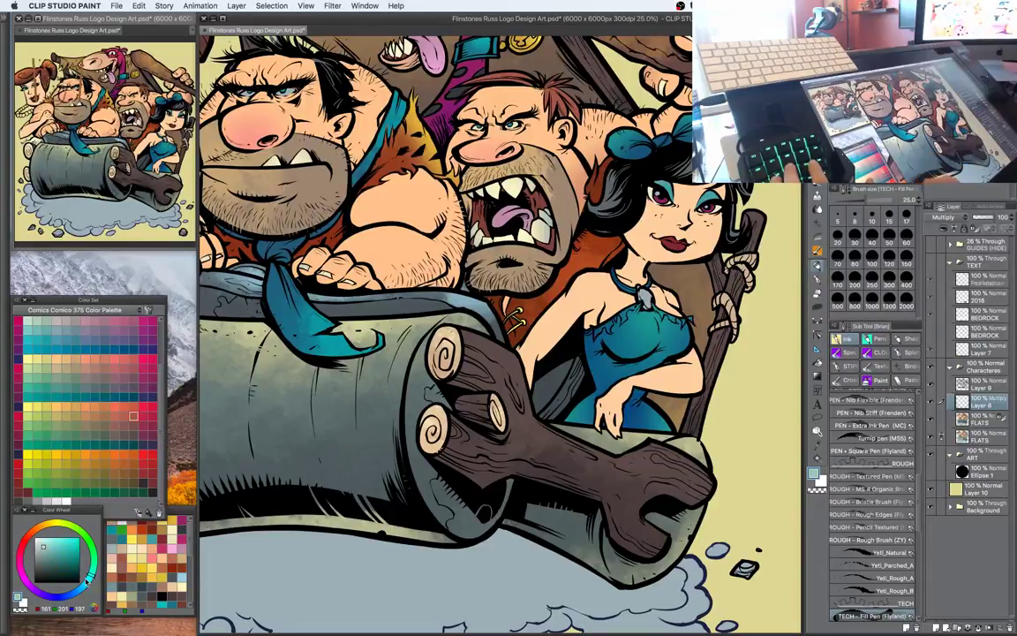
drag(94, 578, 39, 594)
click(41, 549)
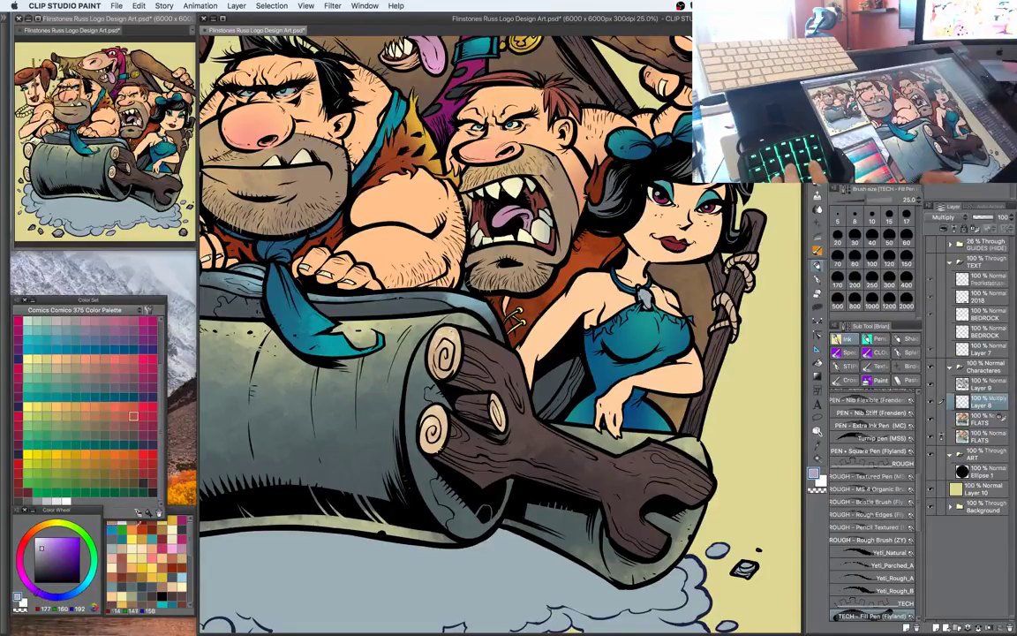
Choose the PEN - Mapping Pen (MS5) brush for shading on Layer 8
drag(634, 351, 647, 343)
key(super+plus)
key(w)
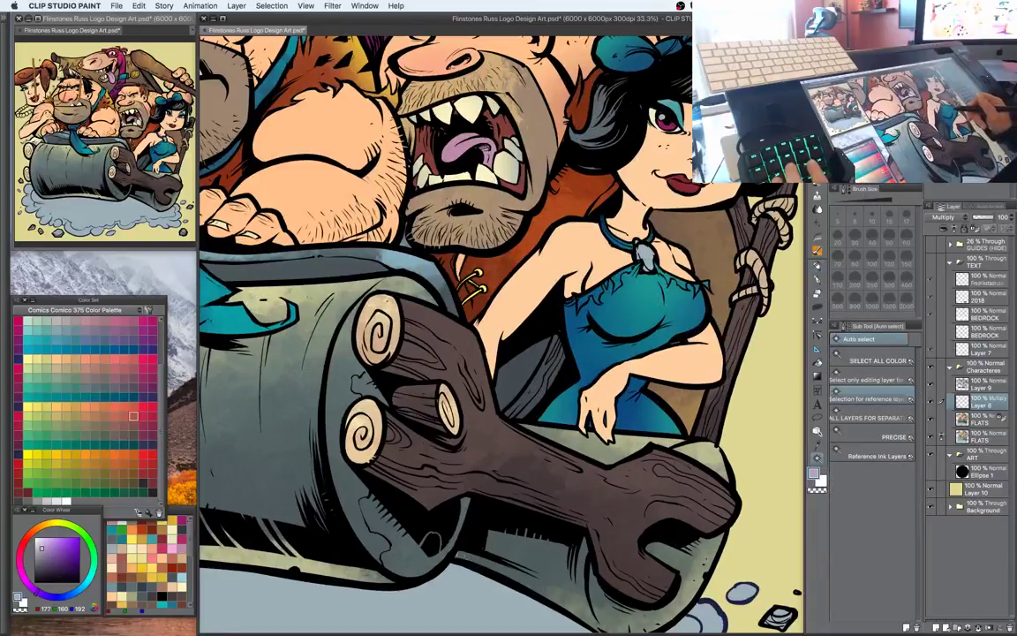
key(p)
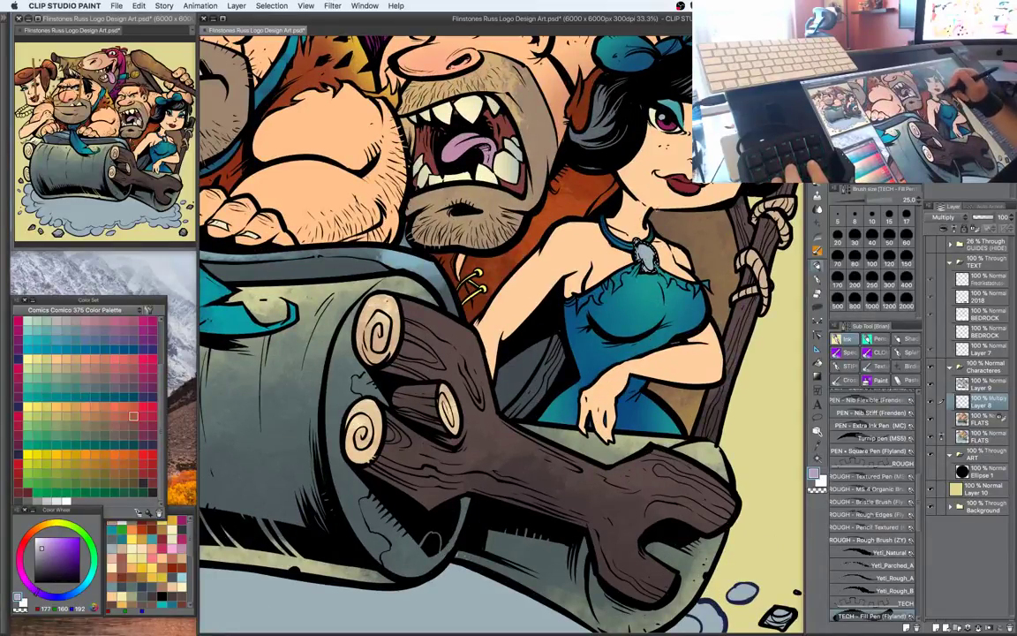
scroll(910, 475, up, 8)
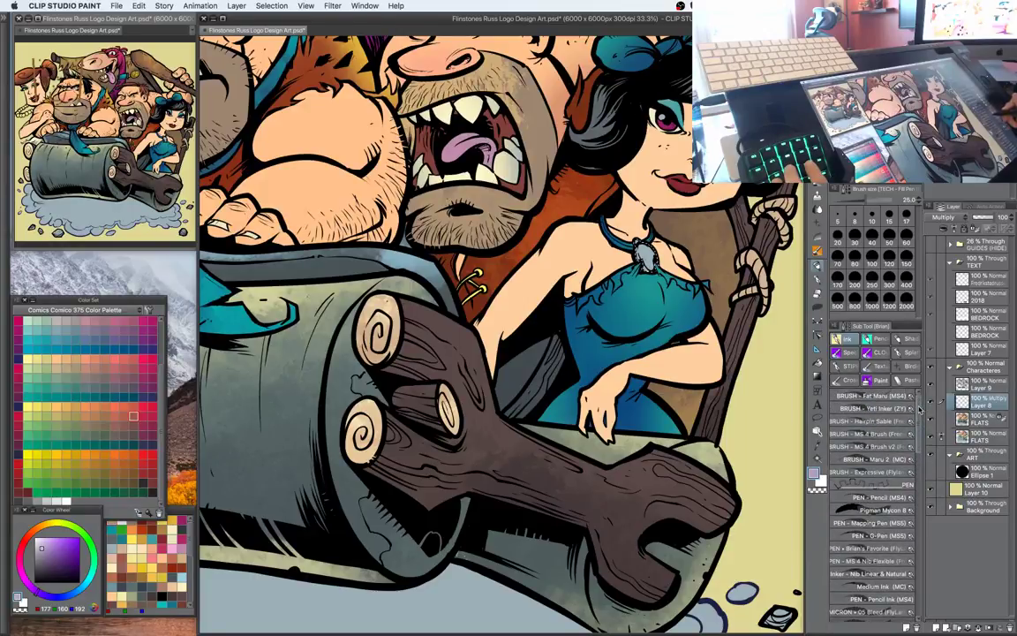
click(895, 396)
click(874, 523)
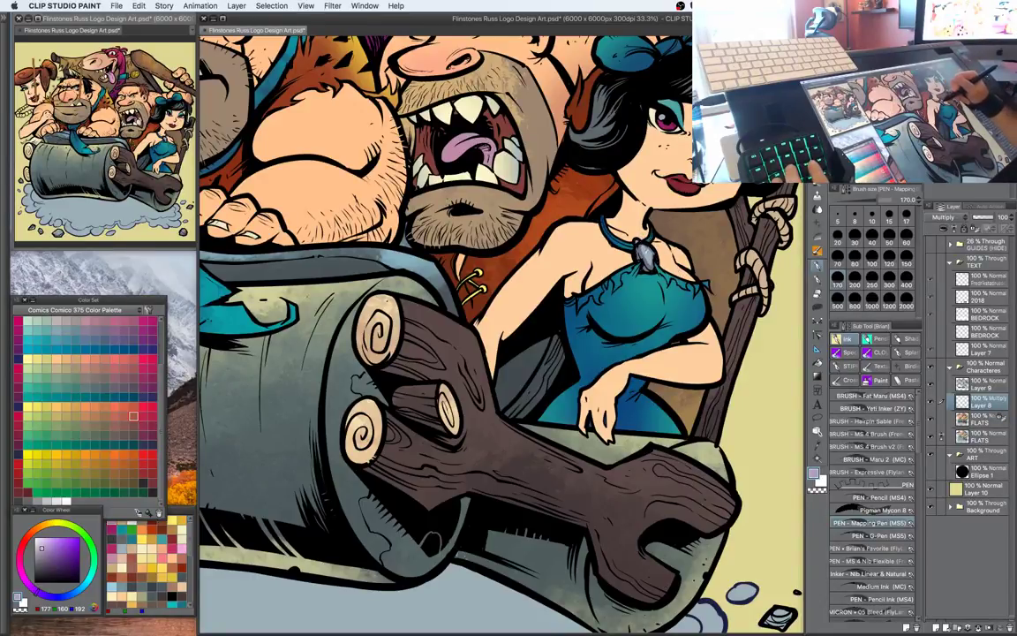
Sample the teal of the woman's dress and adjust it to a pale lavender drawing colour, RGB 194, 175, 210
key(super+minus)
drag(704, 349, 684, 320)
alt+click(636, 292)
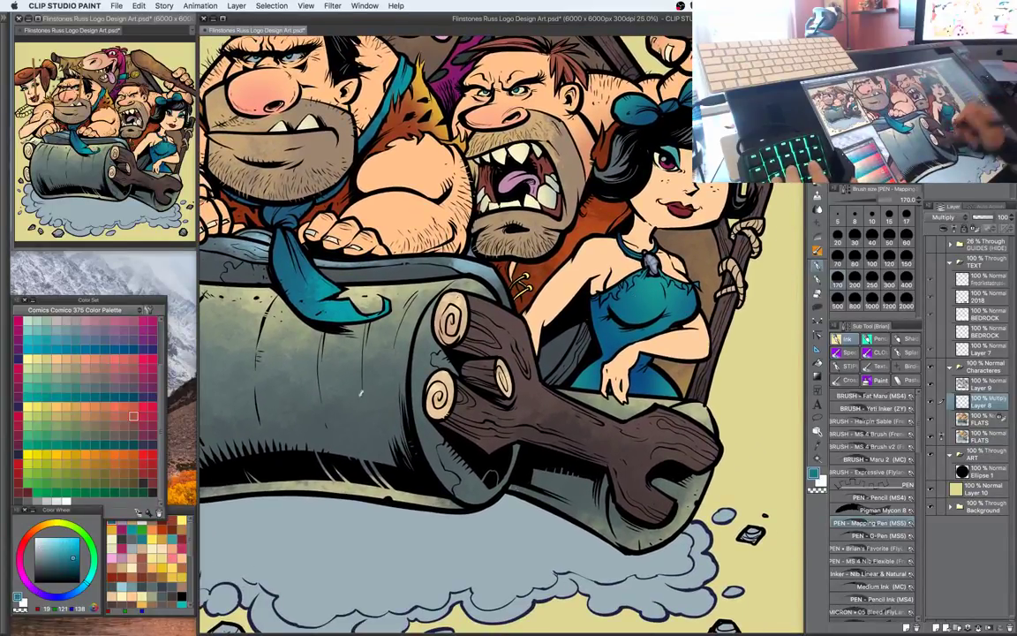
click(46, 548)
drag(88, 582, 81, 590)
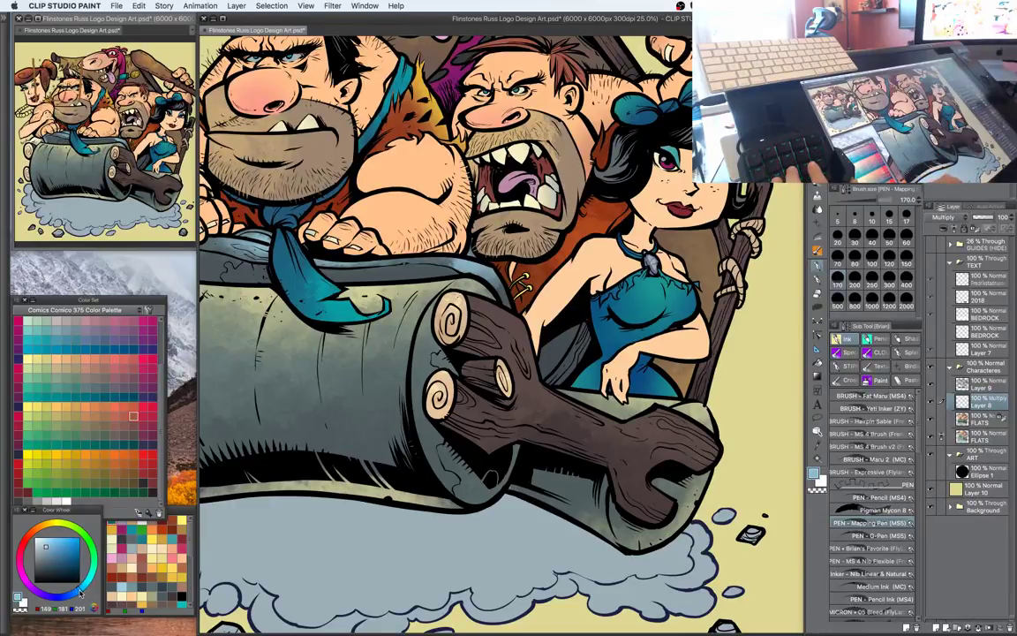
click(36, 592)
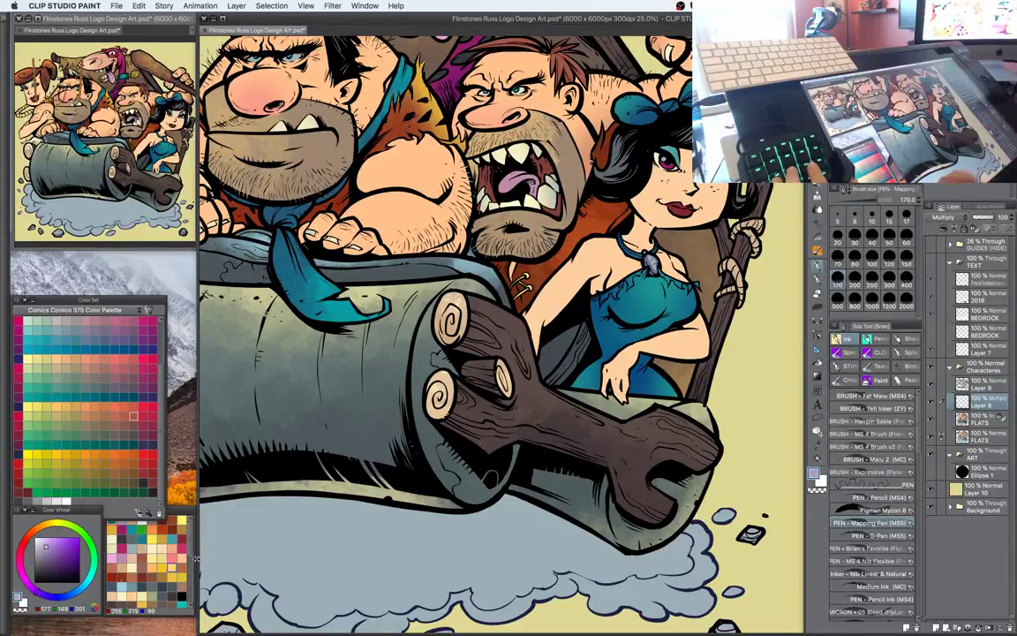
click(41, 545)
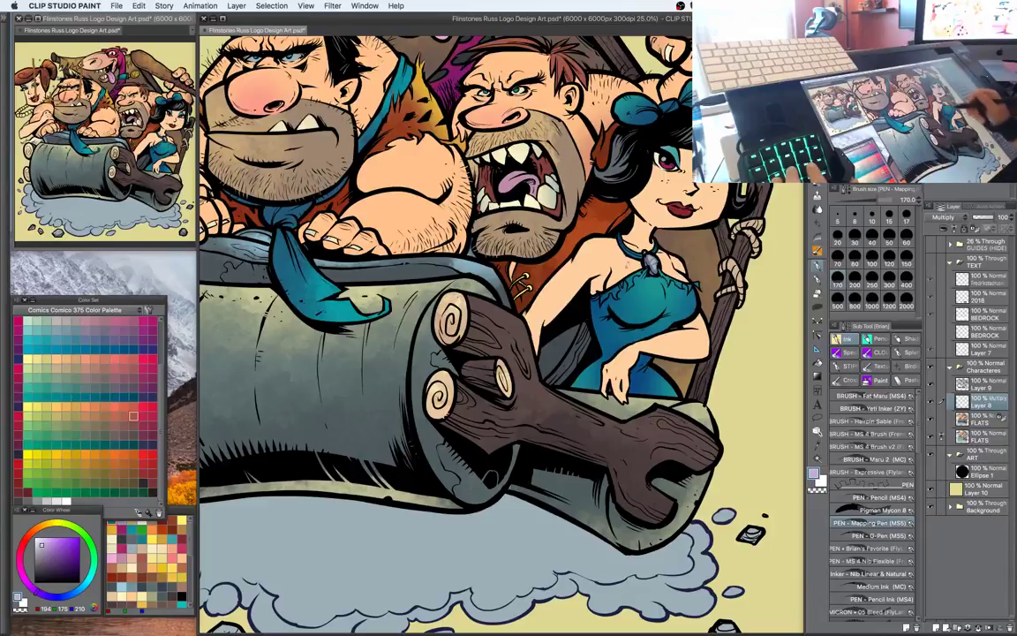
Auto-select the teal dress, hide the selection border, and paint lavender shadows on the dress with the Mapping Pen
key(w)
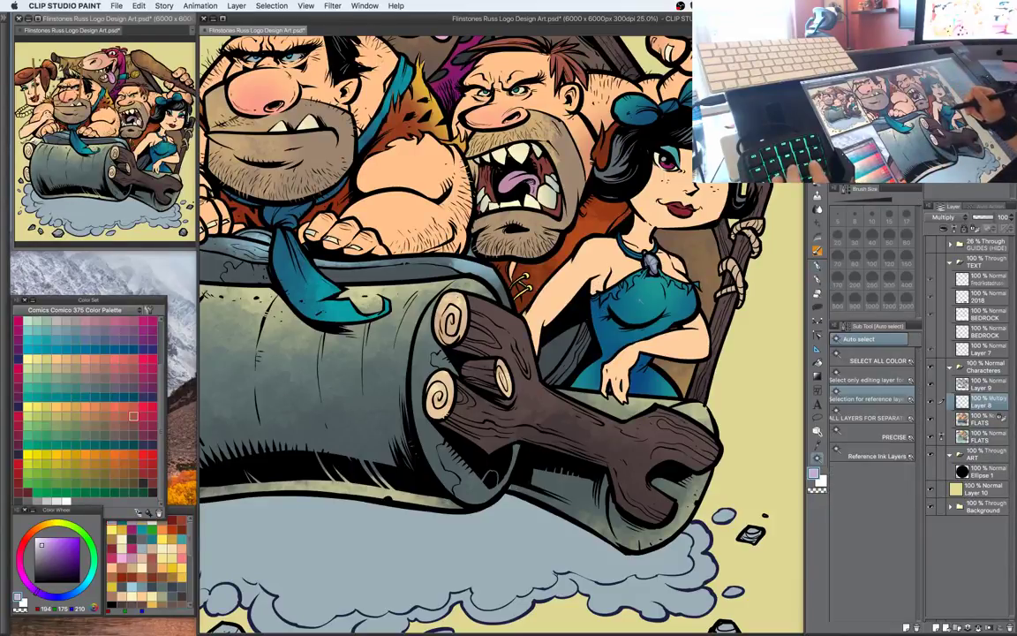
click(644, 300)
key(p)
key(super+h)
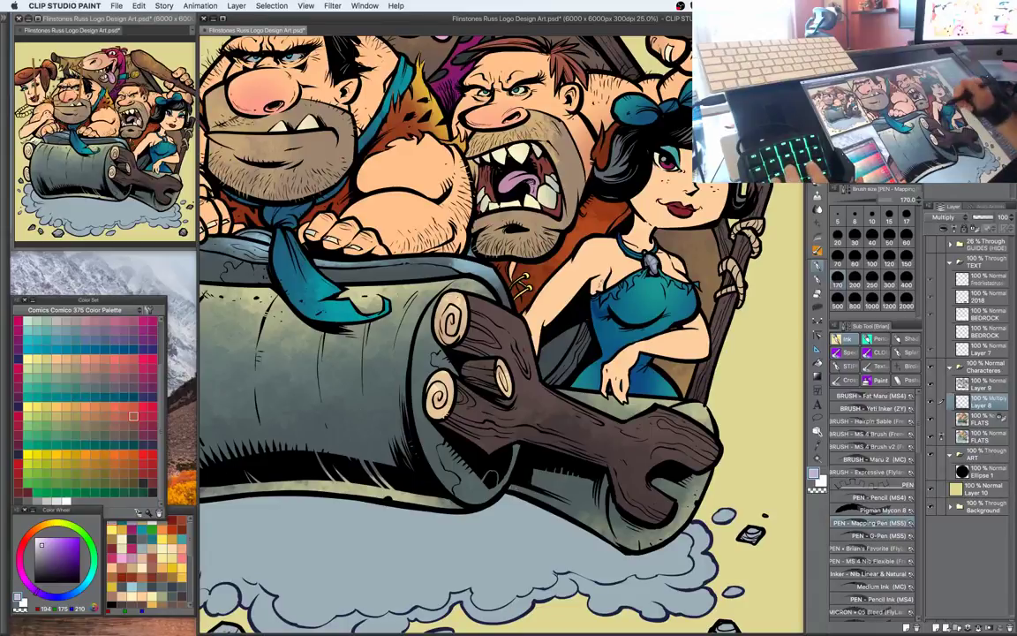
mouse_move(603, 309)
mouse_down()
mouse_move(619, 345)
mouse_move(605, 319)
mouse_move(619, 322)
mouse_move(640, 283)
mouse_move(616, 322)
mouse_move(633, 339)
mouse_move(667, 315)
mouse_up()
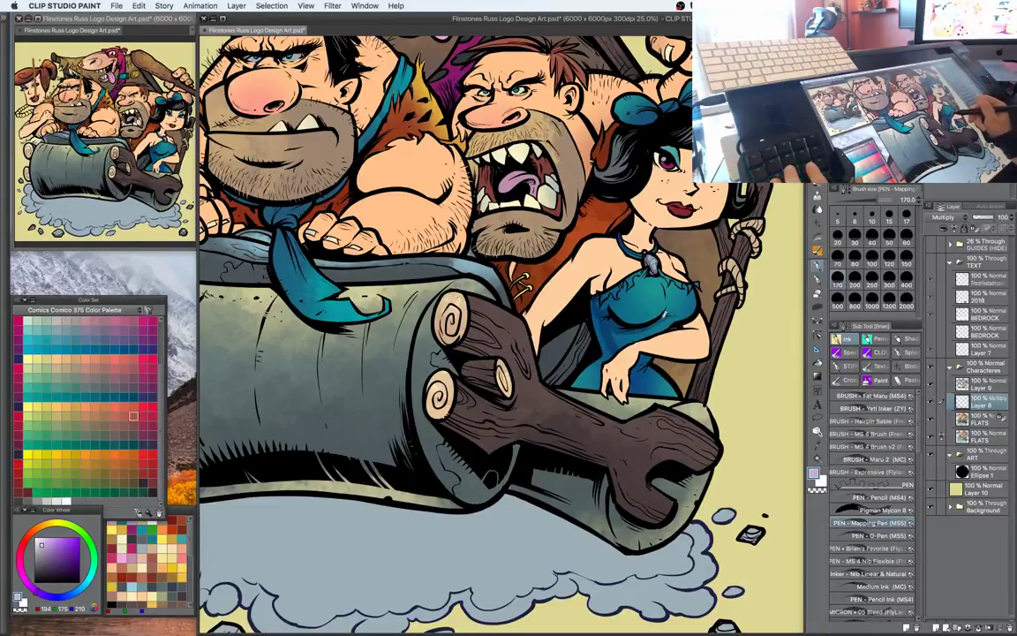
drag(586, 292, 616, 284)
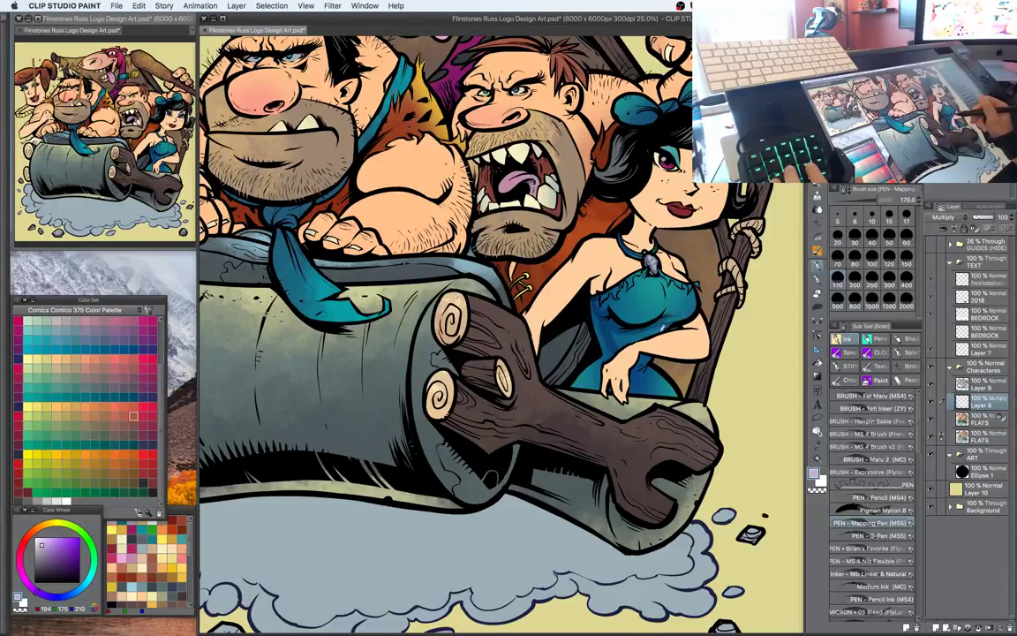
mouse_move(601, 339)
mouse_down()
mouse_move(610, 300)
mouse_move(547, 314)
mouse_up()
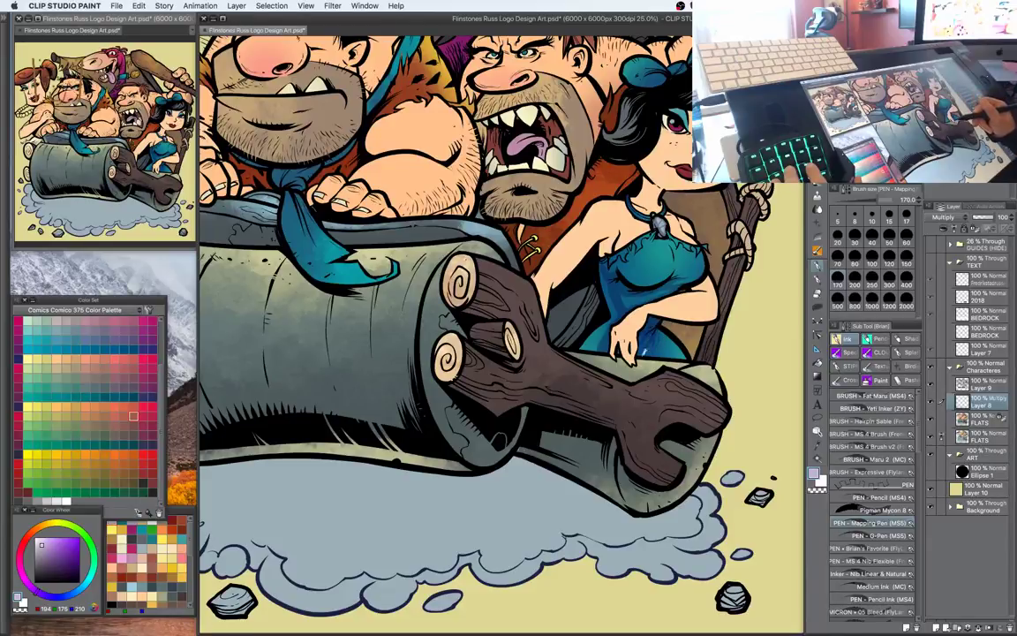
Select the car's grey interior, lighten the shadow colour to RGB 207, 185, 225, shade the area beside the woman, and deselect
drag(693, 314, 718, 369)
key(Tab)
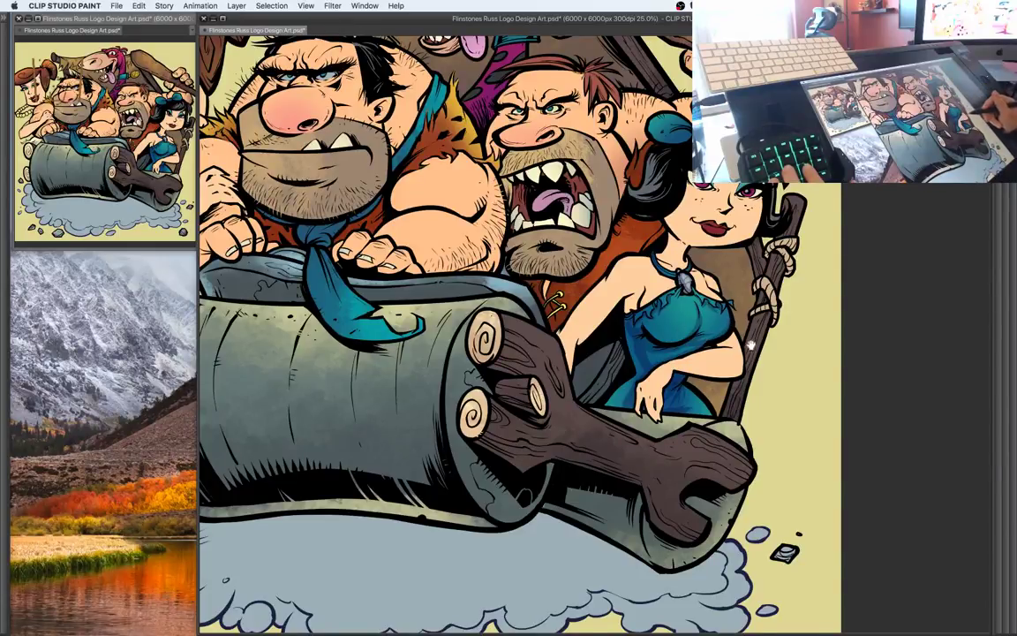
drag(752, 346, 769, 314)
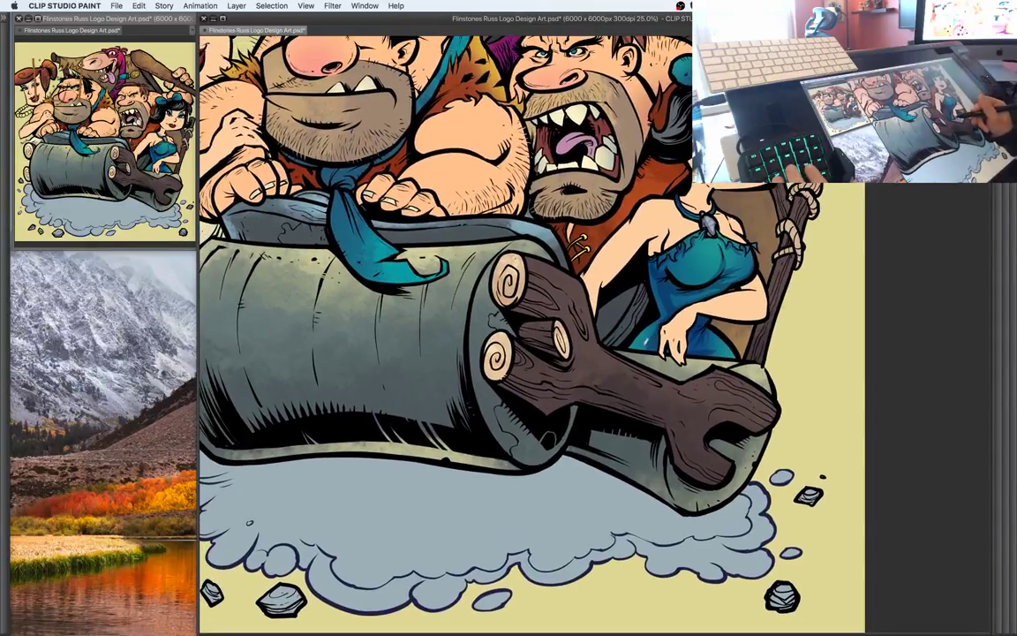
click(606, 310)
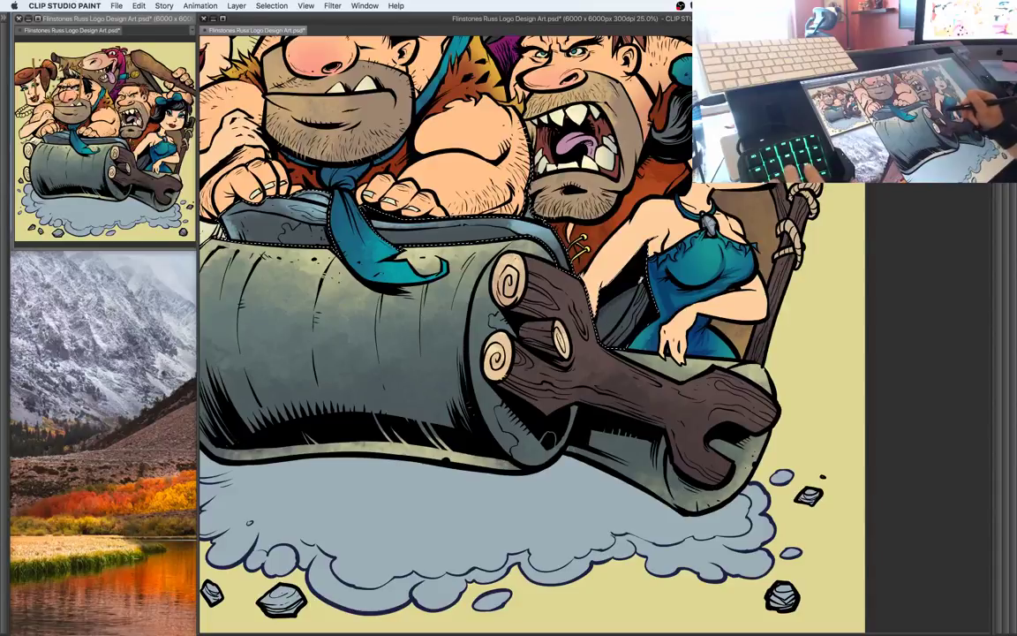
key(Tab)
click(42, 541)
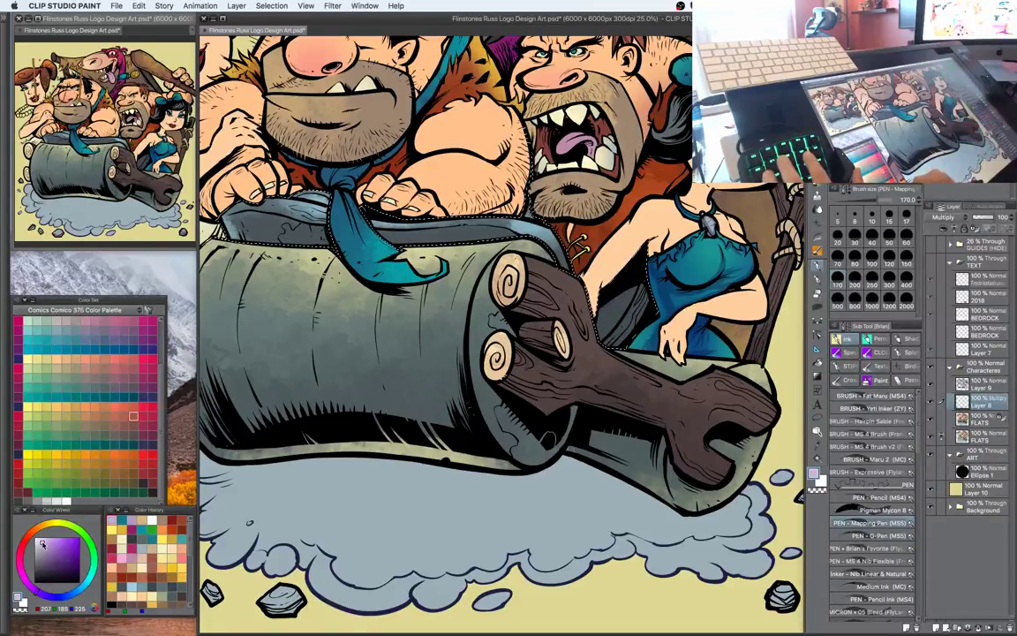
key(Tab)
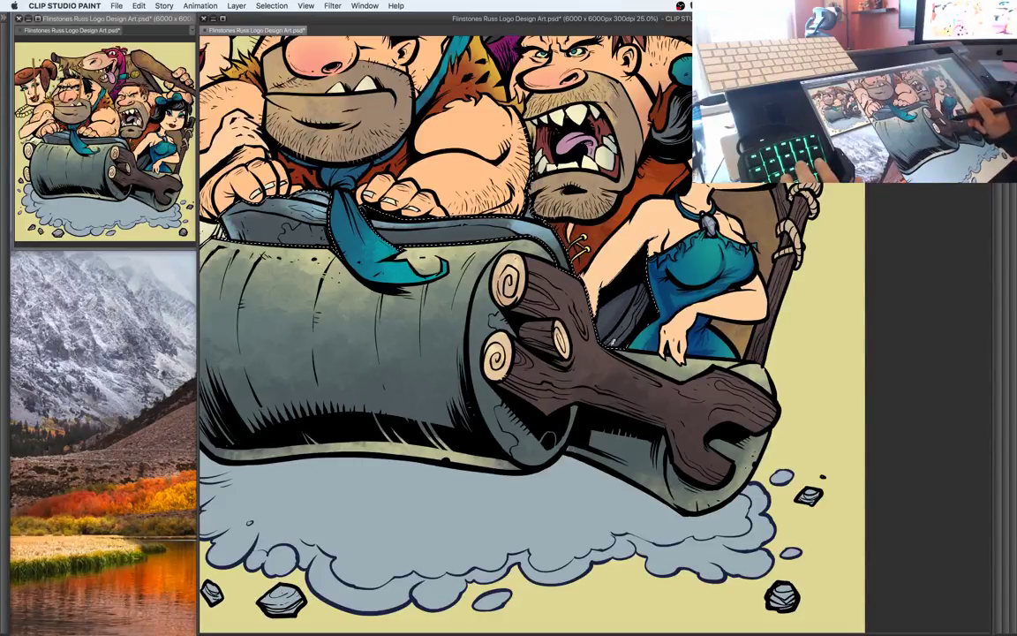
drag(494, 315, 596, 299)
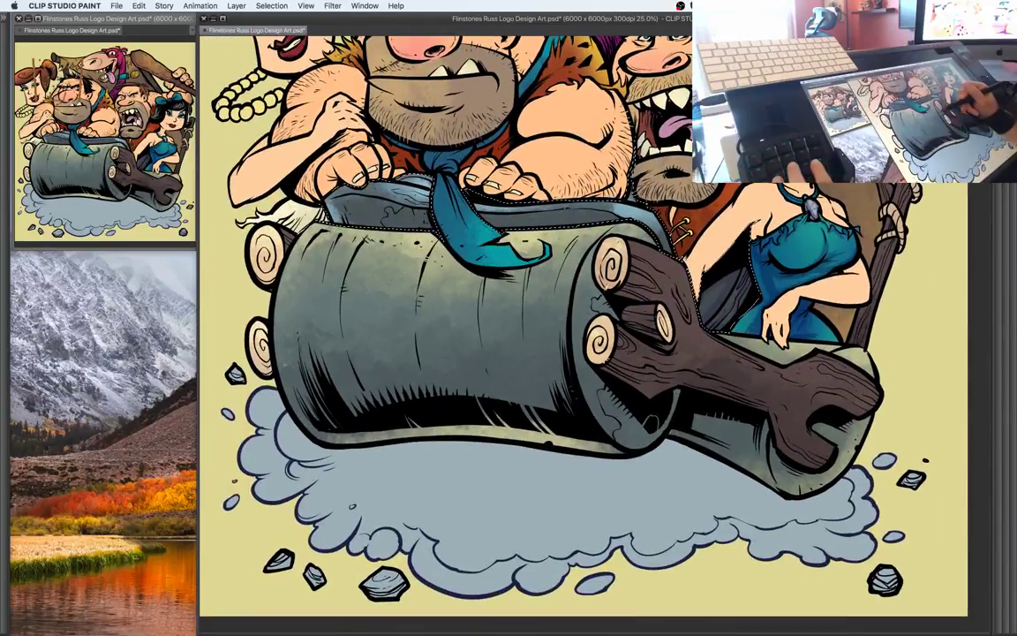
key(ctrl+d)
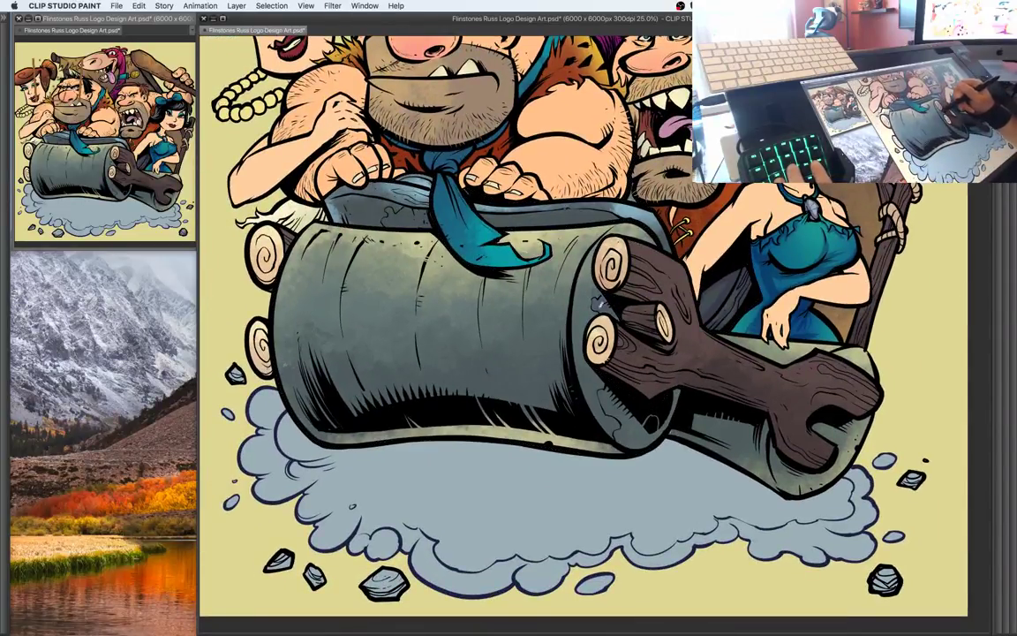
Paint lavender shadows on the front stone roller's end face, around the log ends and along its lower edge
drag(586, 355, 605, 241)
drag(542, 217, 594, 215)
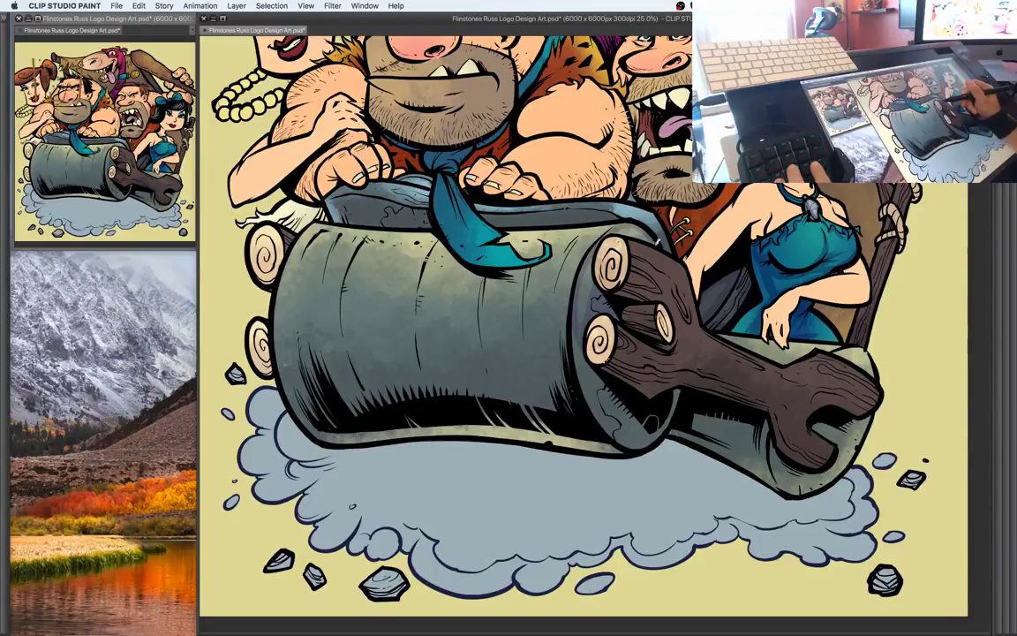
drag(683, 330, 686, 299)
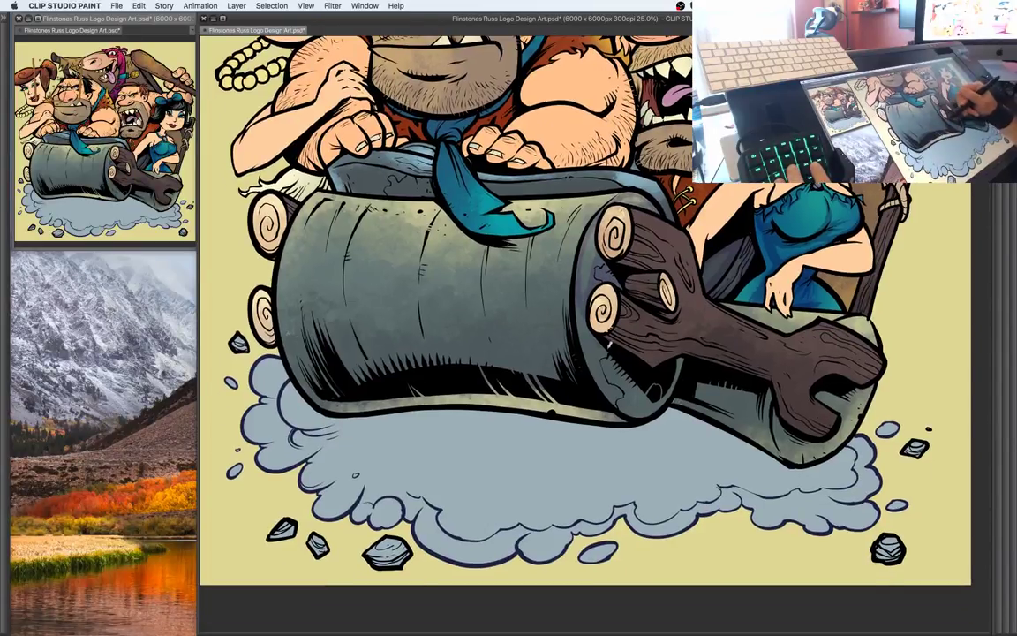
mouse_move(632, 383)
mouse_down()
mouse_move(649, 406)
mouse_move(668, 399)
mouse_move(684, 351)
mouse_up()
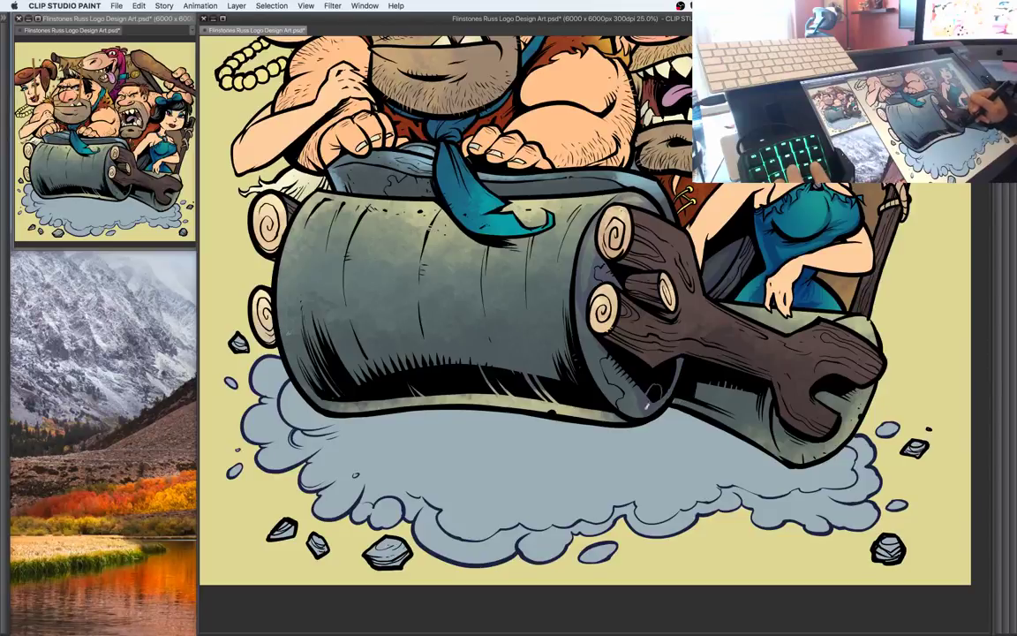
drag(555, 362, 534, 337)
drag(536, 334, 521, 280)
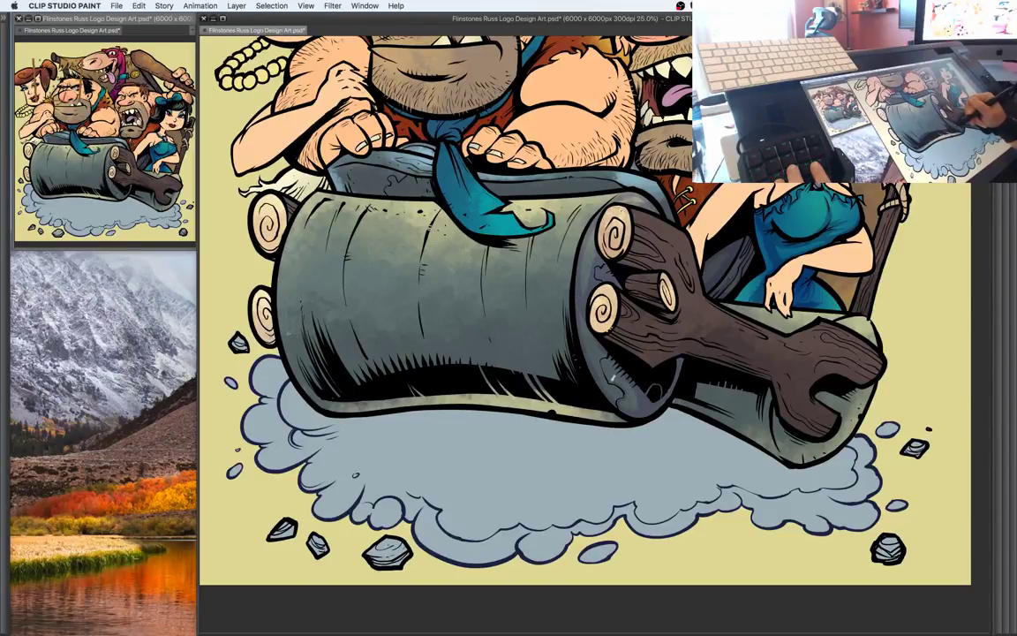
Select the rear stone roller, paint lavender shadows on it around the wooden fork, and deselect
drag(694, 363, 677, 291)
drag(749, 288, 610, 292)
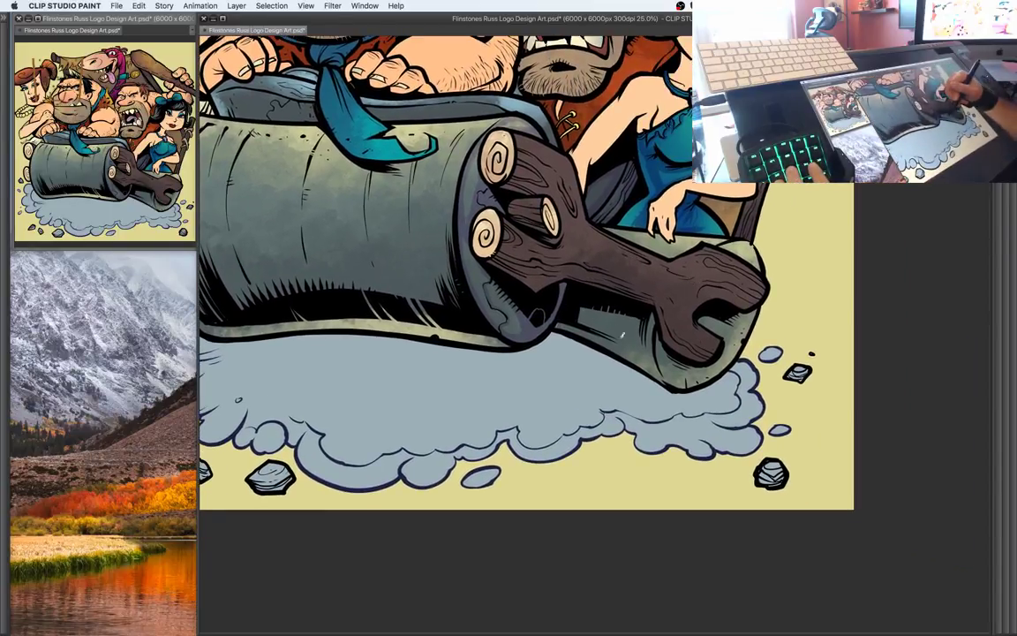
click(612, 322)
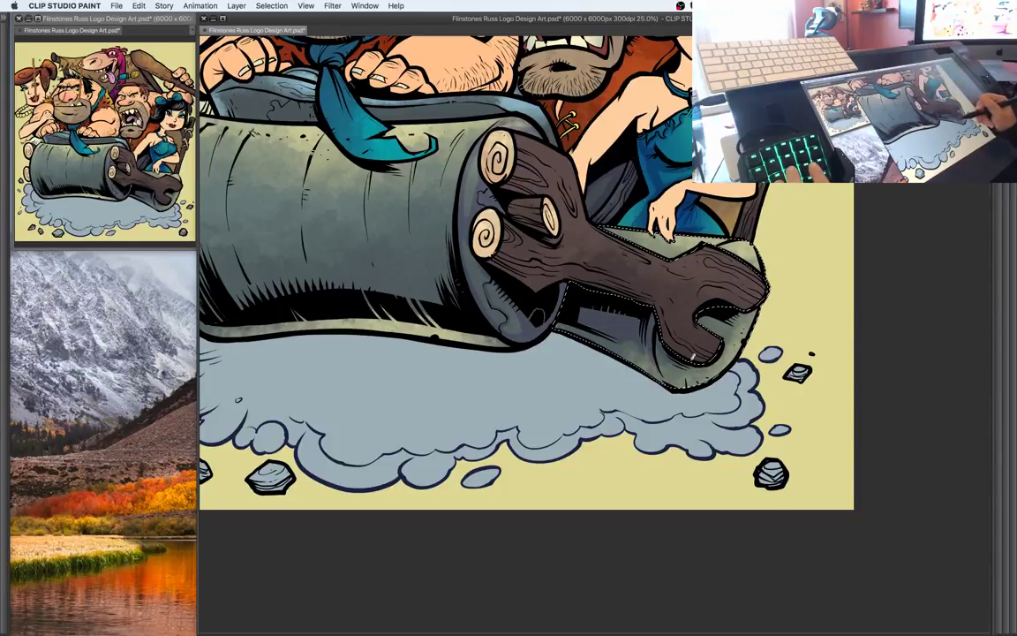
drag(700, 316, 750, 307)
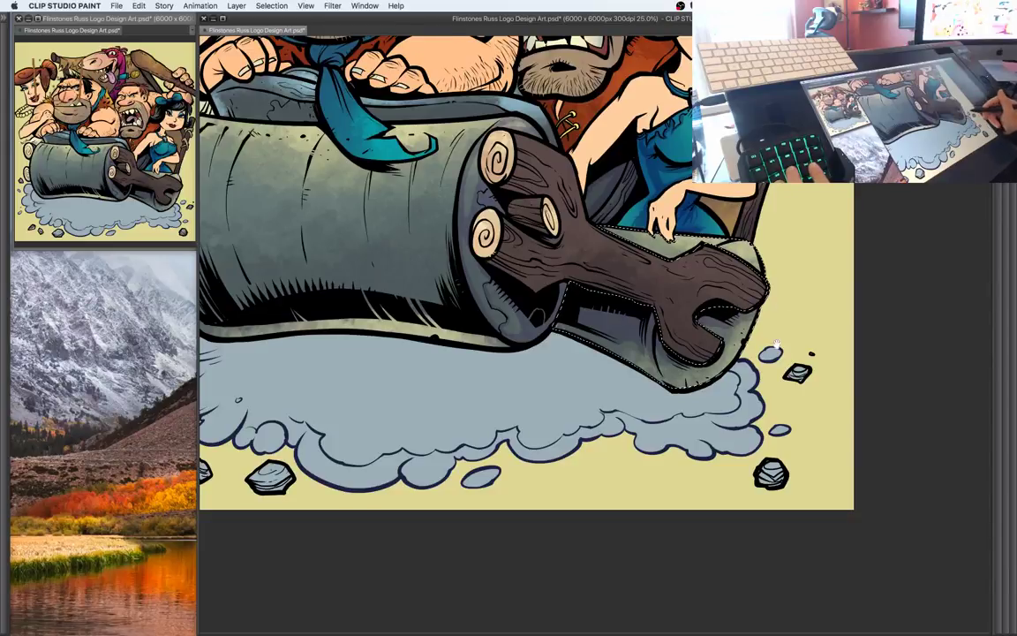
scroll(775, 362, up, 3)
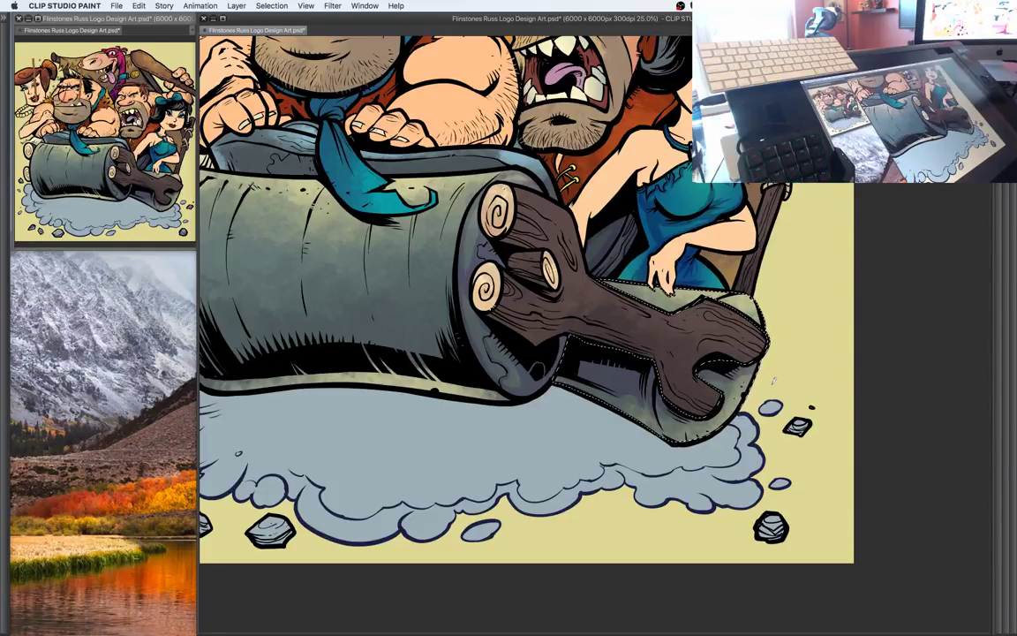
drag(646, 316, 722, 414)
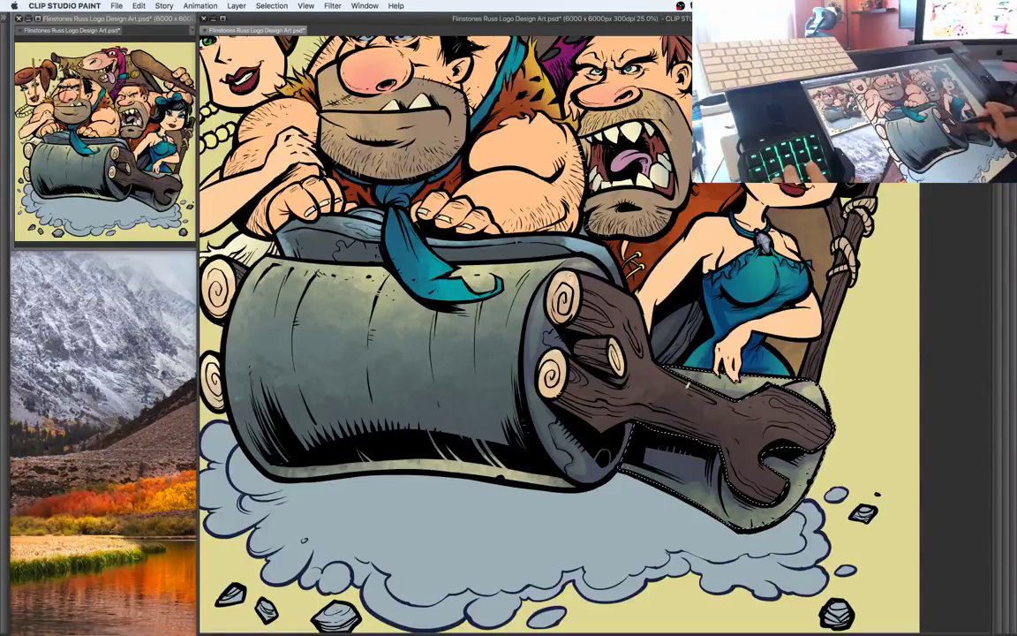
drag(719, 369, 733, 324)
key(super+d)
Paint lavender shadow strokes on the front roller's curved surface beside its end face
drag(699, 382, 765, 342)
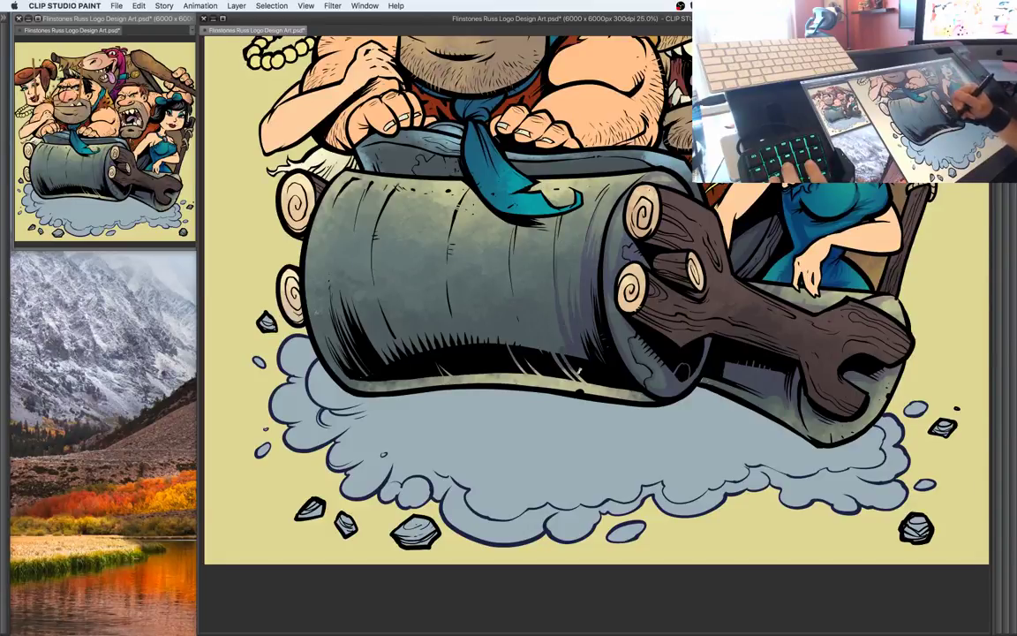
mouse_move(555, 316)
mouse_down()
mouse_move(555, 355)
mouse_move(528, 257)
mouse_move(541, 348)
mouse_move(518, 309)
mouse_up()
mouse_move(466, 272)
mouse_down()
mouse_move(474, 308)
mouse_move(465, 325)
mouse_move(475, 334)
mouse_up()
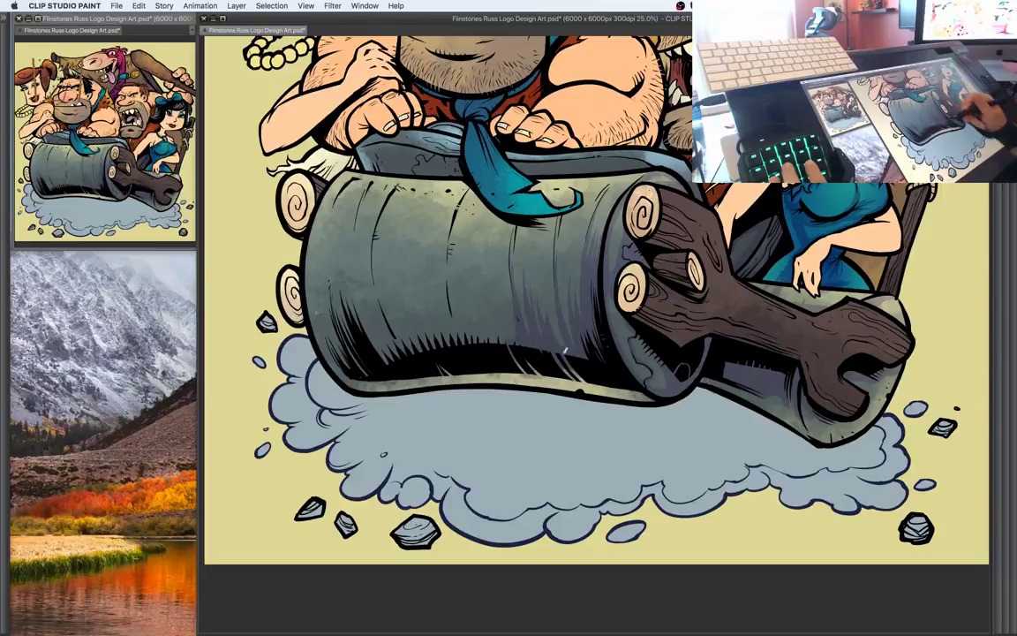
drag(574, 359, 585, 418)
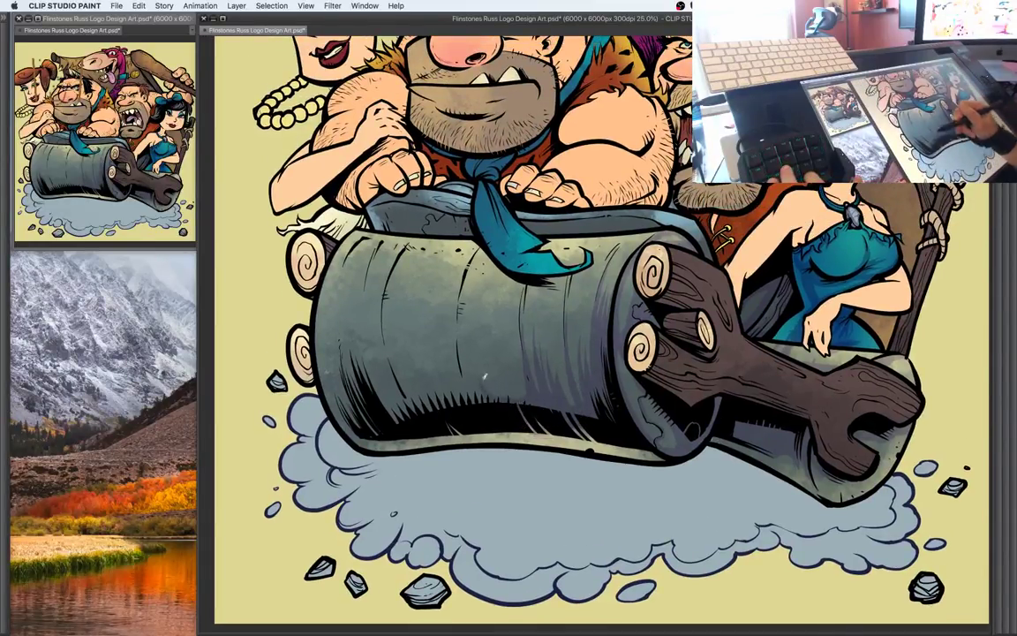
Paint lavender shadow strokes along the cracks, lower hatching and far edge of the front roller's curved surface
drag(422, 321, 431, 362)
drag(415, 315, 425, 358)
mouse_move(412, 290)
mouse_down()
mouse_move(424, 363)
mouse_move(416, 354)
mouse_up()
mouse_move(398, 331)
mouse_down()
mouse_move(406, 353)
mouse_move(379, 370)
mouse_up()
mouse_move(350, 324)
mouse_down()
mouse_move(364, 348)
mouse_move(346, 264)
mouse_move(354, 243)
mouse_up()
drag(348, 271, 372, 377)
mouse_move(339, 340)
mouse_down()
mouse_move(367, 377)
mouse_move(315, 294)
mouse_up()
mouse_move(344, 390)
mouse_down()
mouse_move(307, 296)
mouse_move(310, 275)
mouse_up()
drag(310, 325, 303, 291)
drag(319, 372, 298, 324)
drag(558, 349, 556, 377)
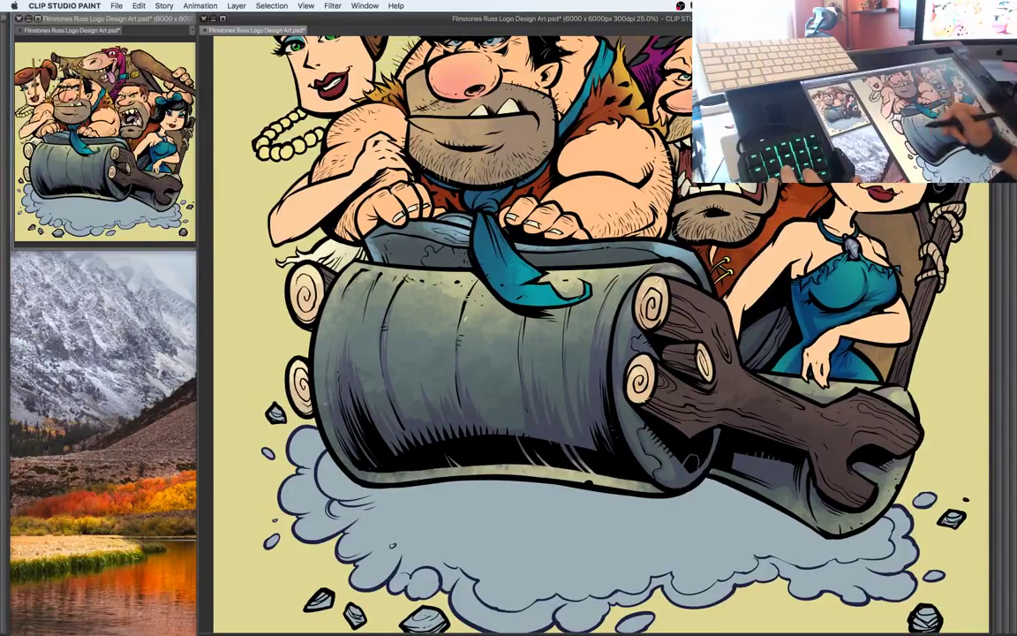
mouse_move(428, 241)
mouse_down()
mouse_move(457, 279)
mouse_move(524, 274)
mouse_up()
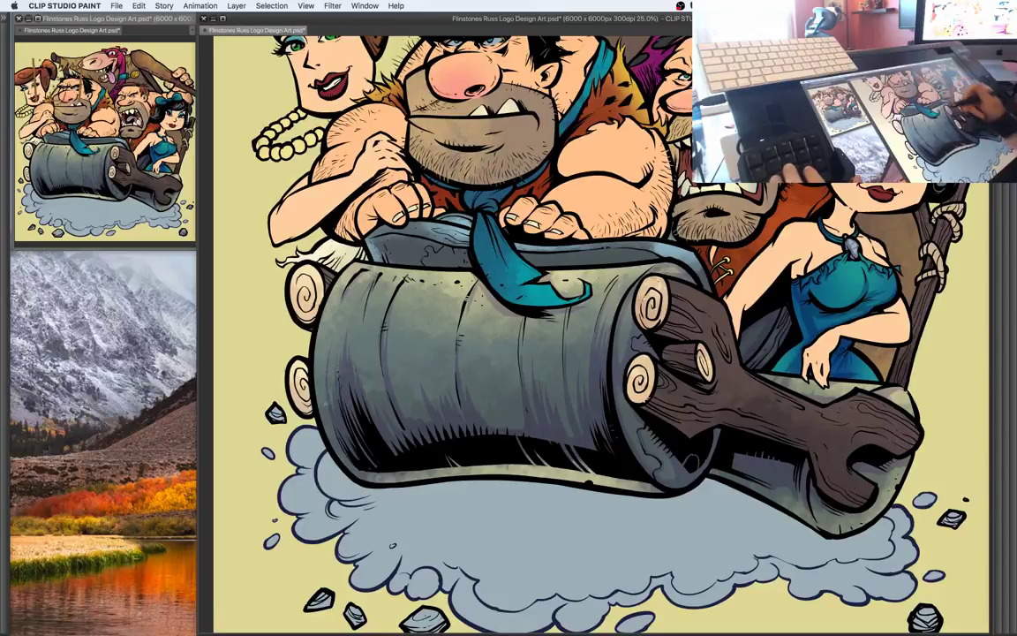
Select the dark brown wood of the axle fork and hide the selection border
key(super+minus)
mouse_move(711, 374)
mouse_down()
mouse_move(727, 370)
mouse_move(702, 406)
mouse_move(694, 363)
mouse_up()
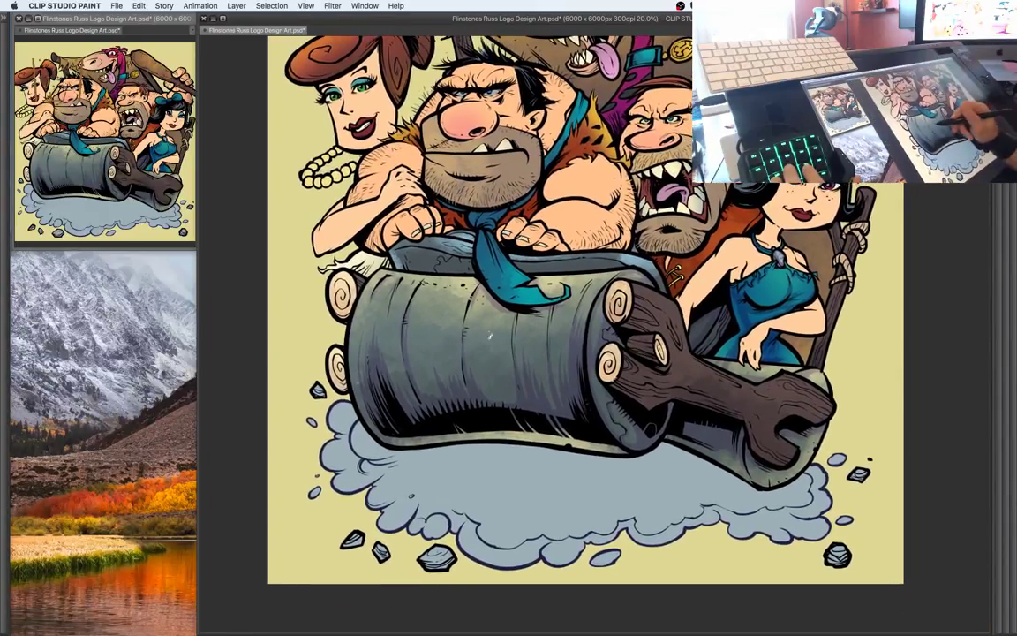
drag(777, 364, 709, 367)
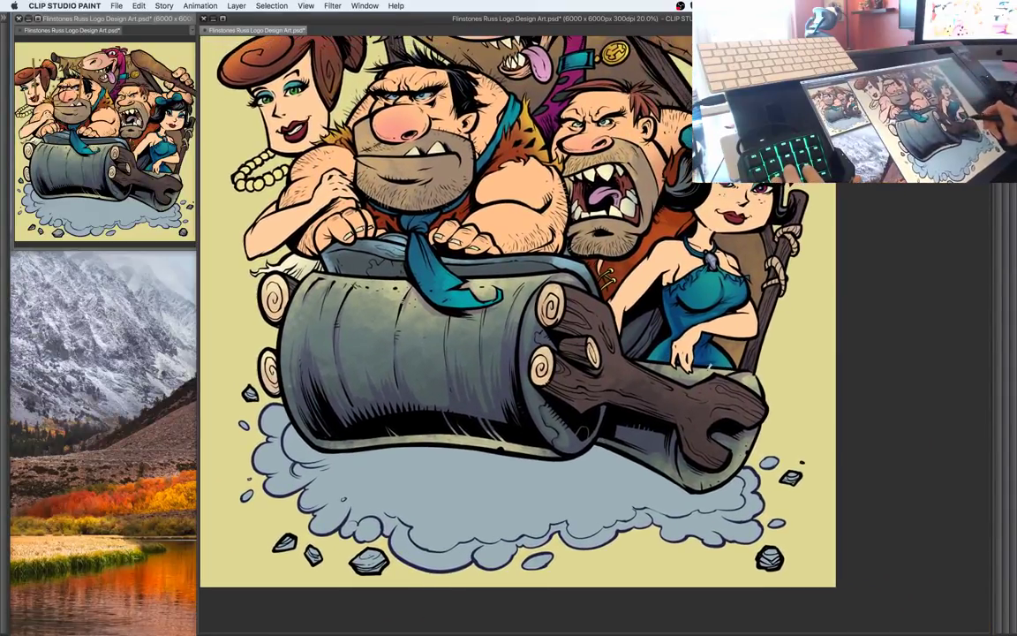
drag(752, 400, 713, 359)
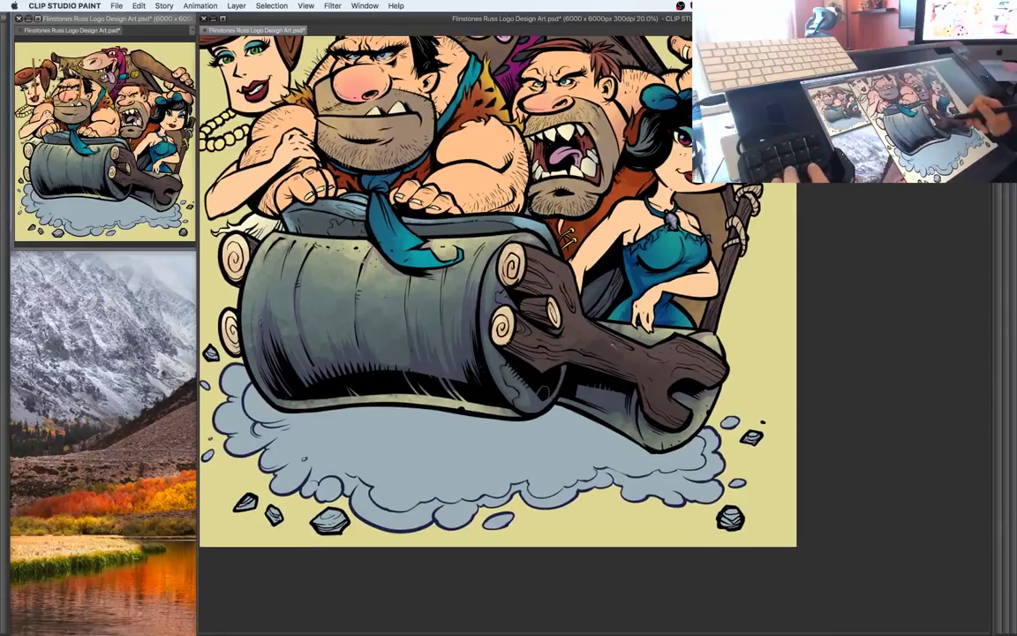
click(713, 359)
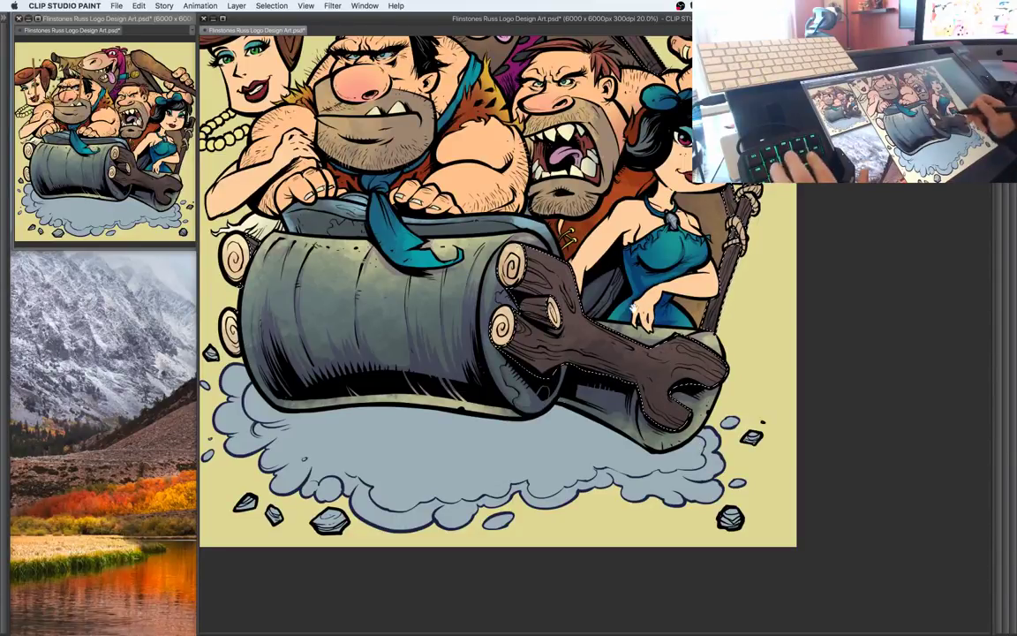
drag(701, 448, 736, 460)
drag(777, 256, 753, 331)
key(ctrl+d)
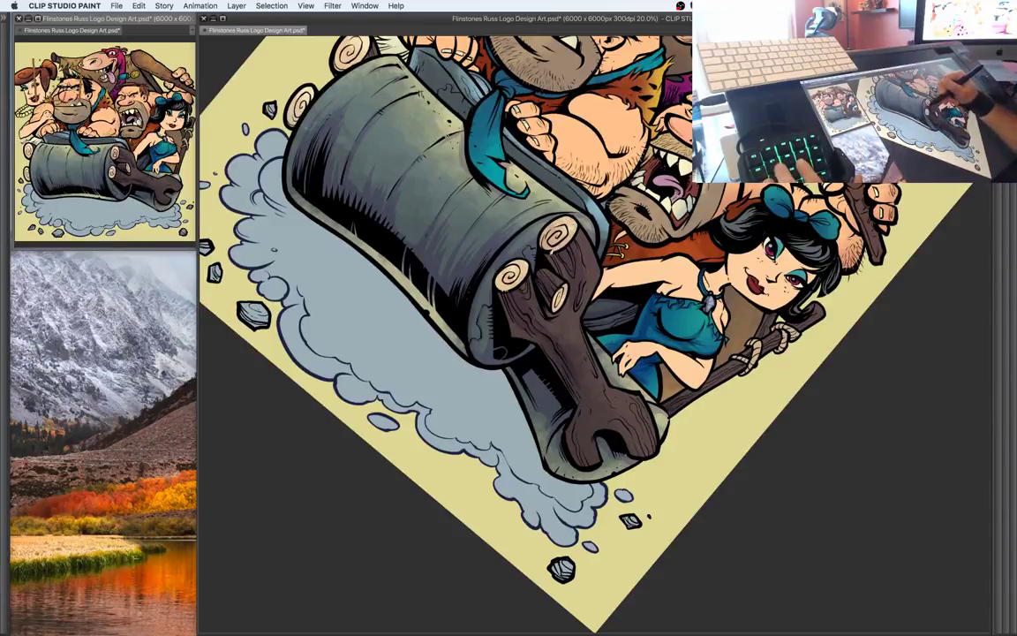
Paint lavender shadows on the dark wooden fork, around the log ends and along its prongs
drag(518, 250, 528, 177)
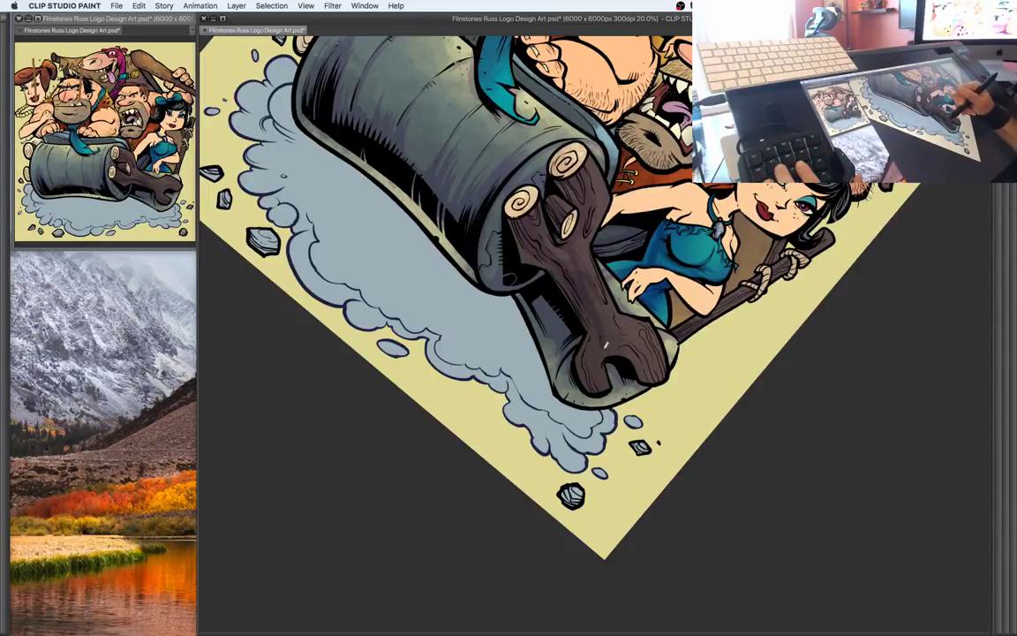
key(super+@)
drag(633, 313, 610, 306)
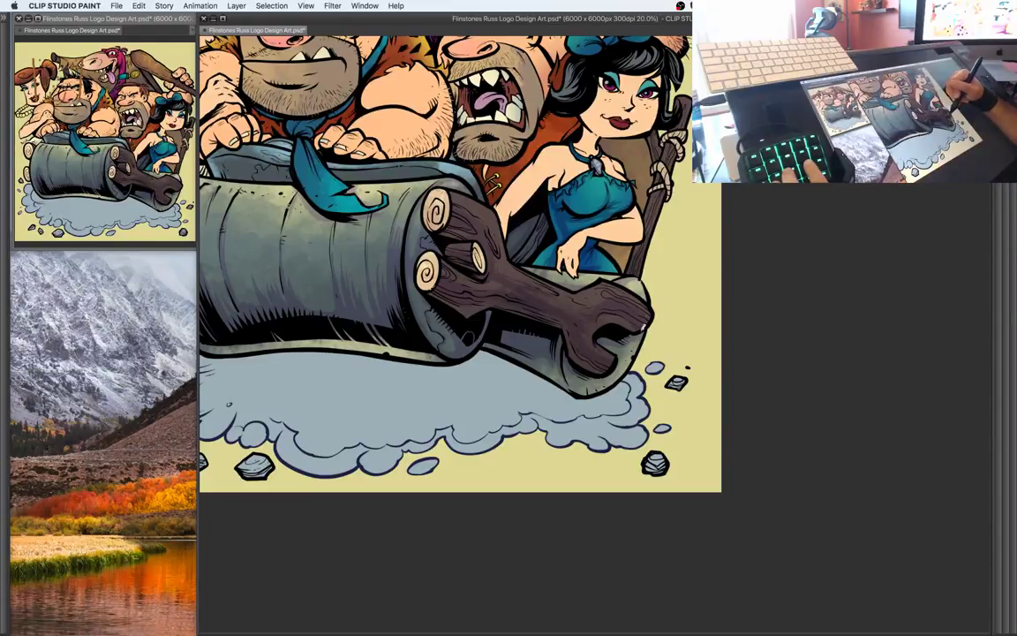
drag(671, 327, 697, 348)
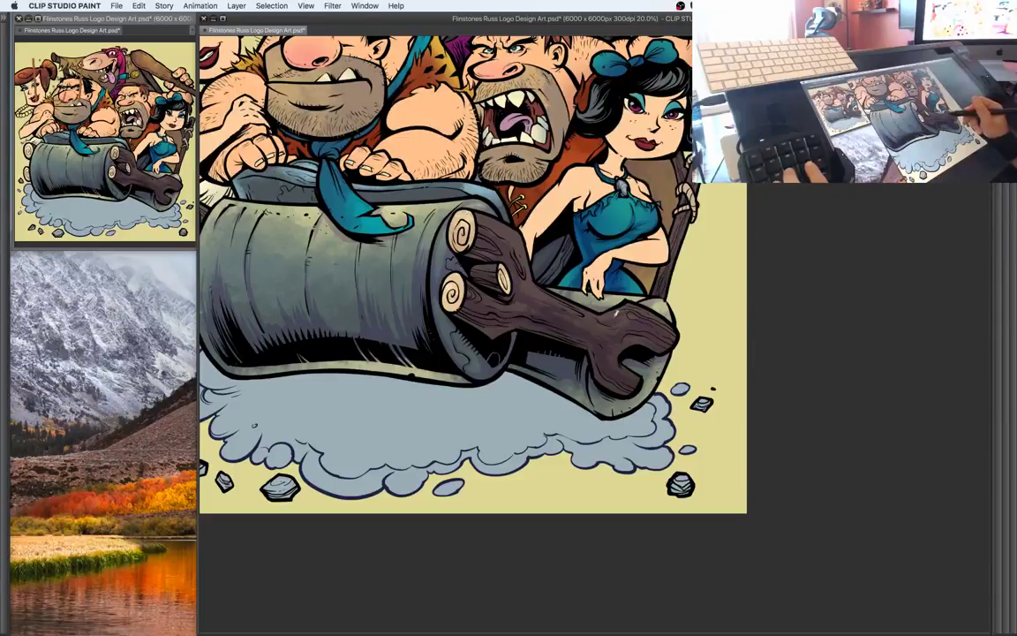
drag(666, 304, 699, 326)
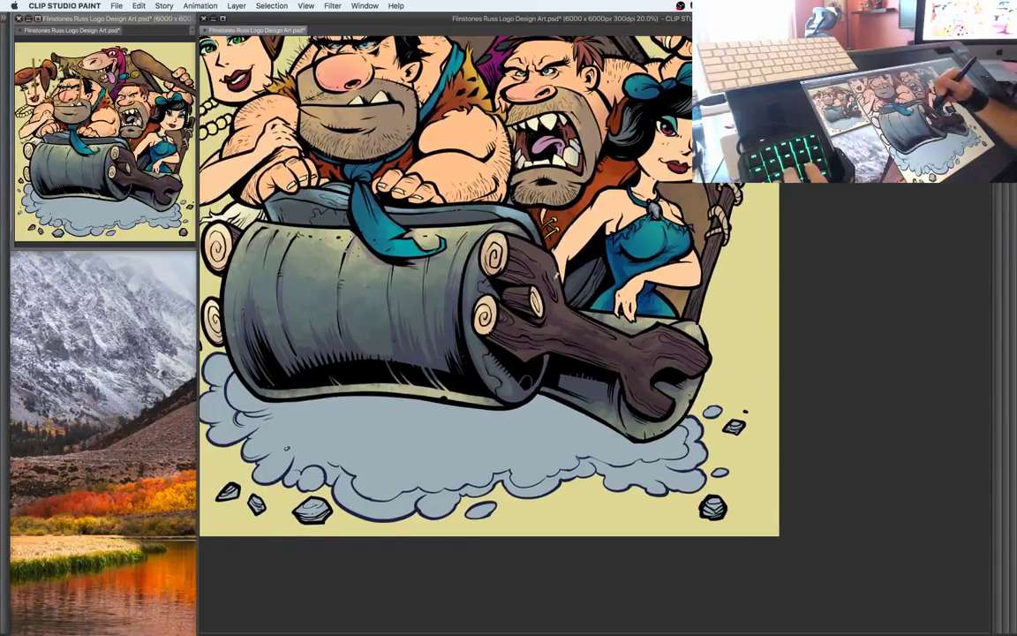
Select the blue-grey car body behind the front roller, hide the selection border, and paint lavender shadows beneath the hands and tie
key(super+minus)
key(super+minus)
drag(579, 328, 647, 338)
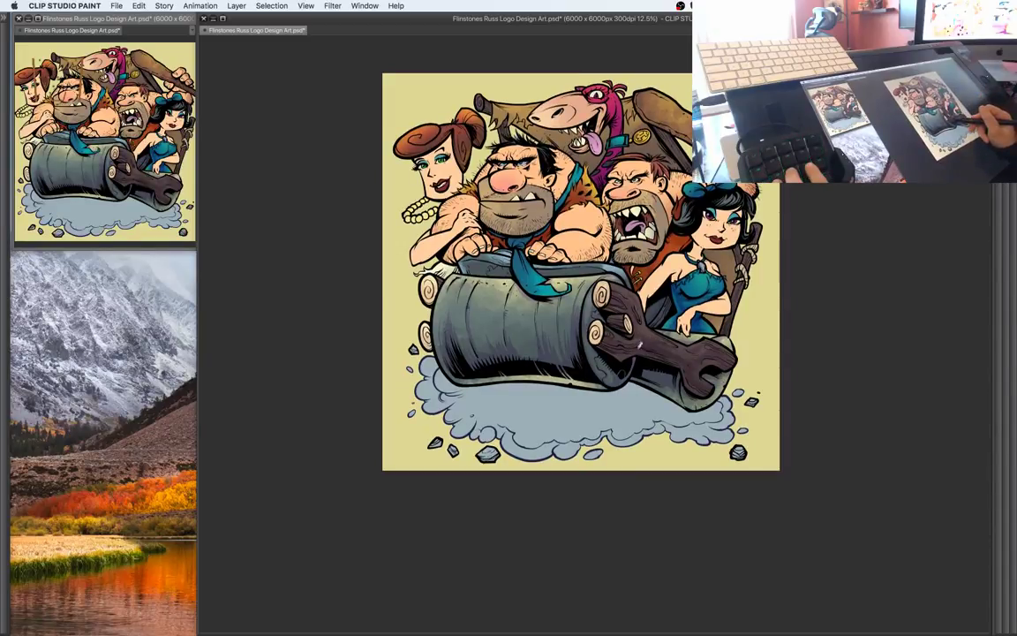
key(super+plus)
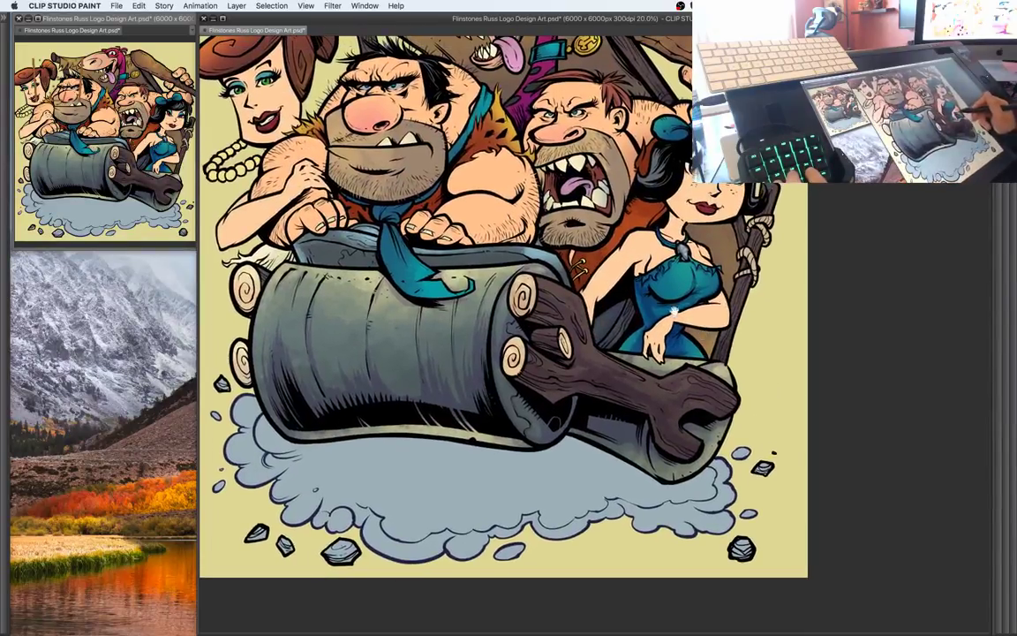
drag(674, 310, 792, 409)
key(super+plus)
drag(652, 345, 706, 355)
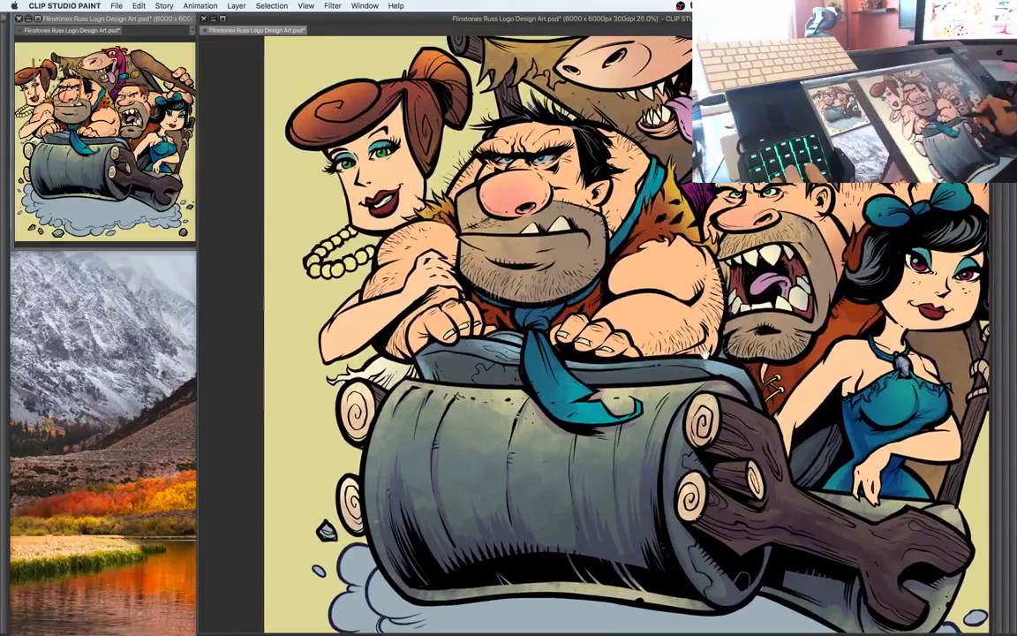
click(667, 365)
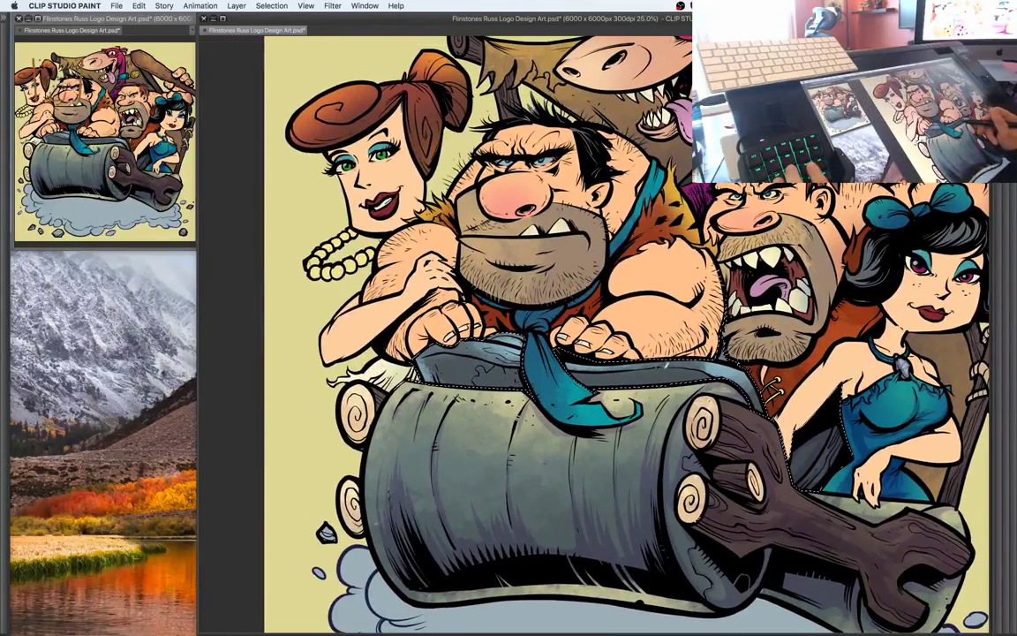
key(super+d)
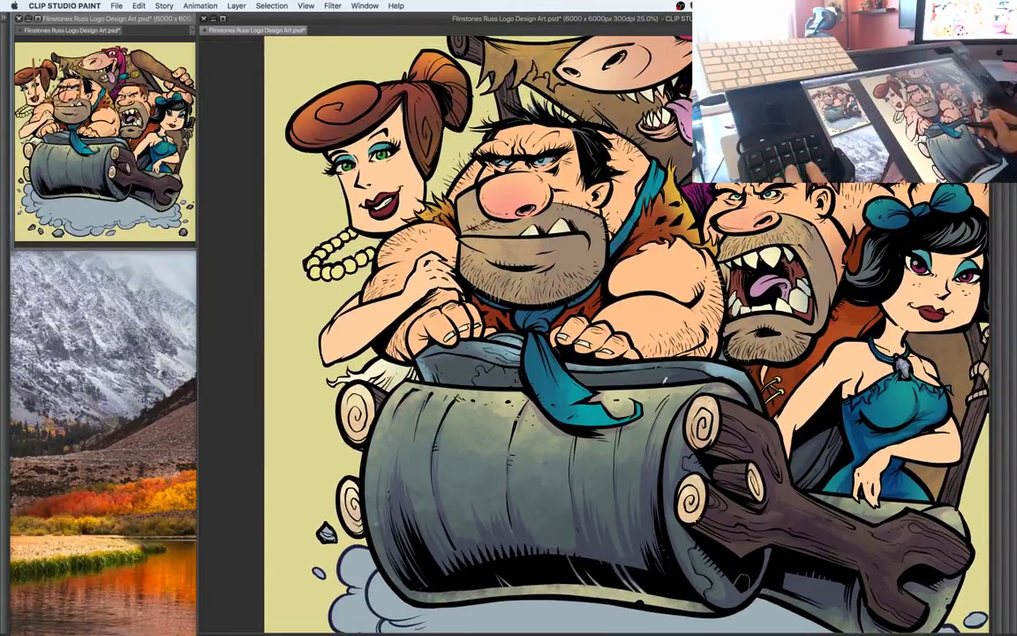
drag(592, 343, 521, 335)
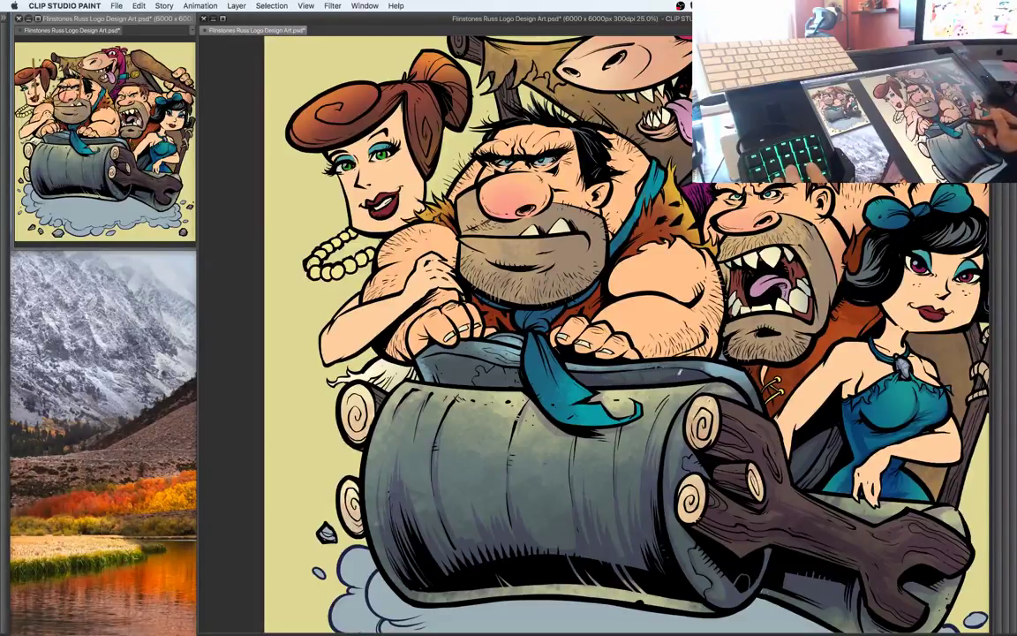
drag(666, 315, 685, 268)
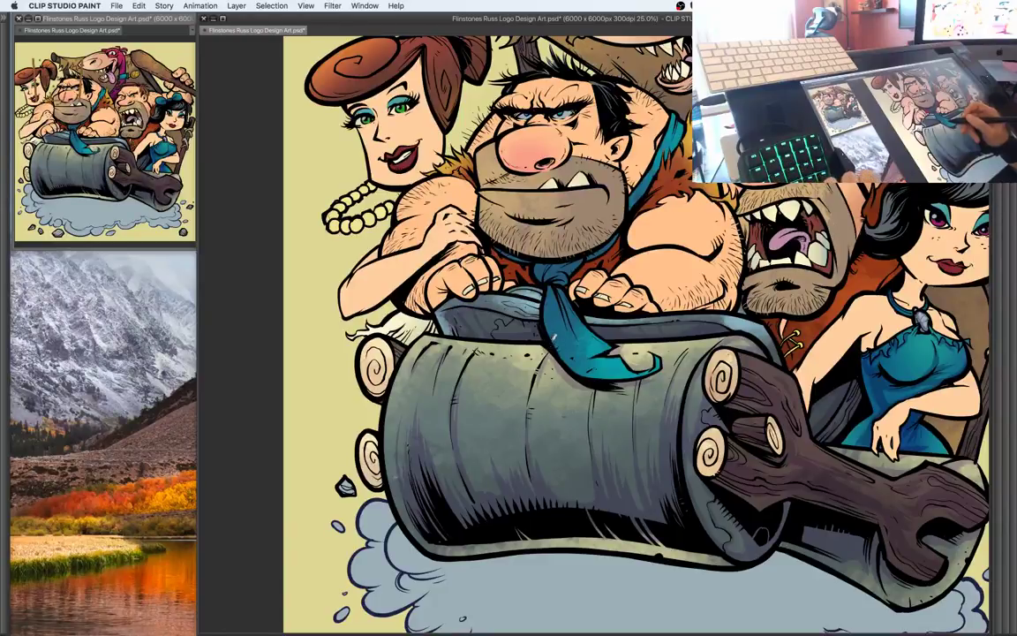
mouse_move(565, 342)
mouse_down()
mouse_move(576, 360)
mouse_move(567, 370)
mouse_up()
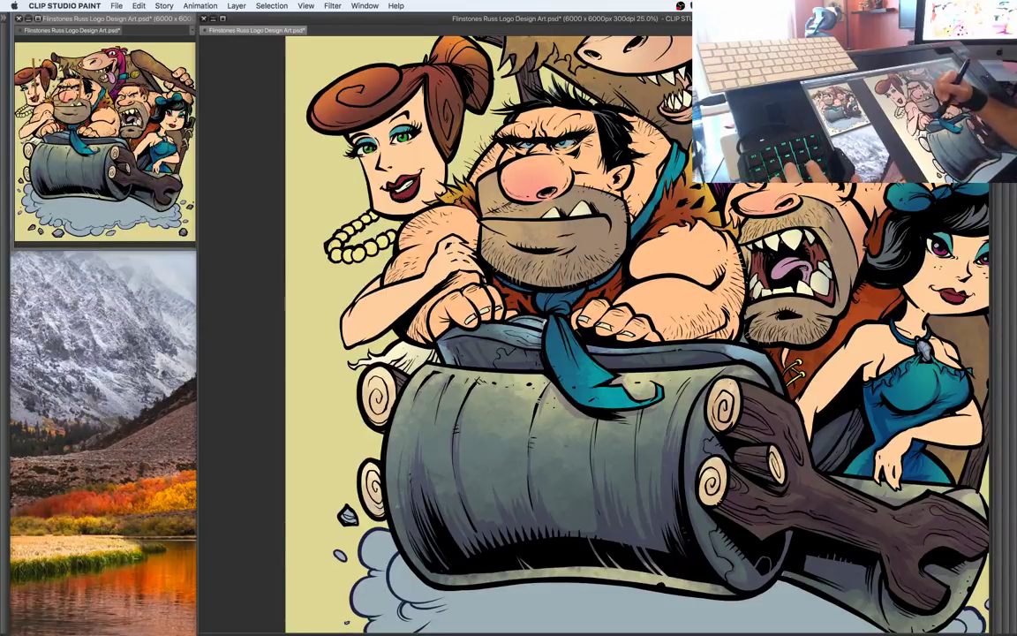
Adjust the shadow drawing colour to a greyer lavender, RGB 204, 198, 213
key(Tab)
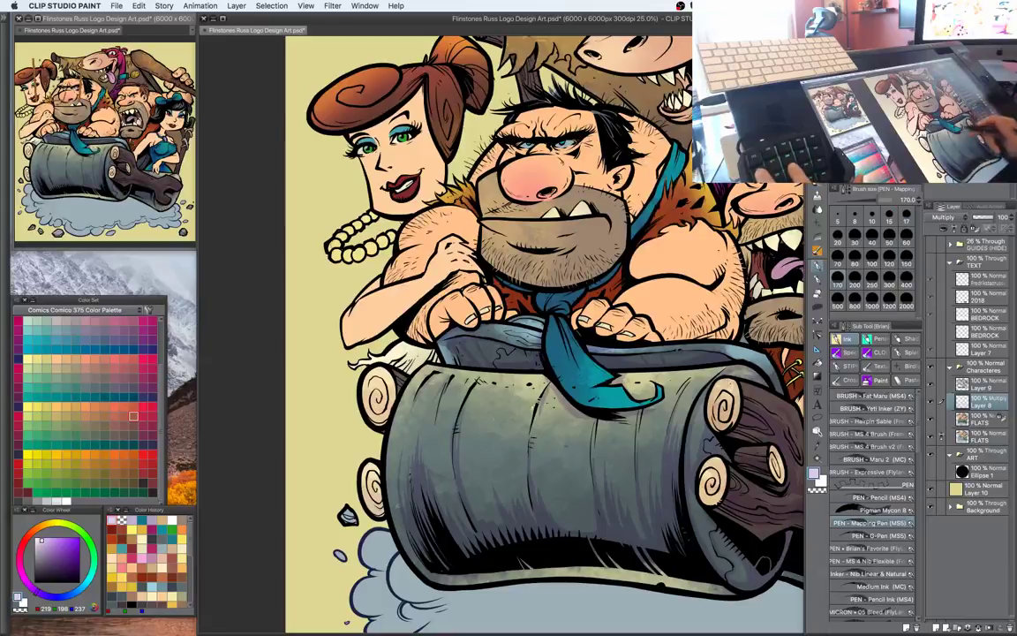
click(39, 542)
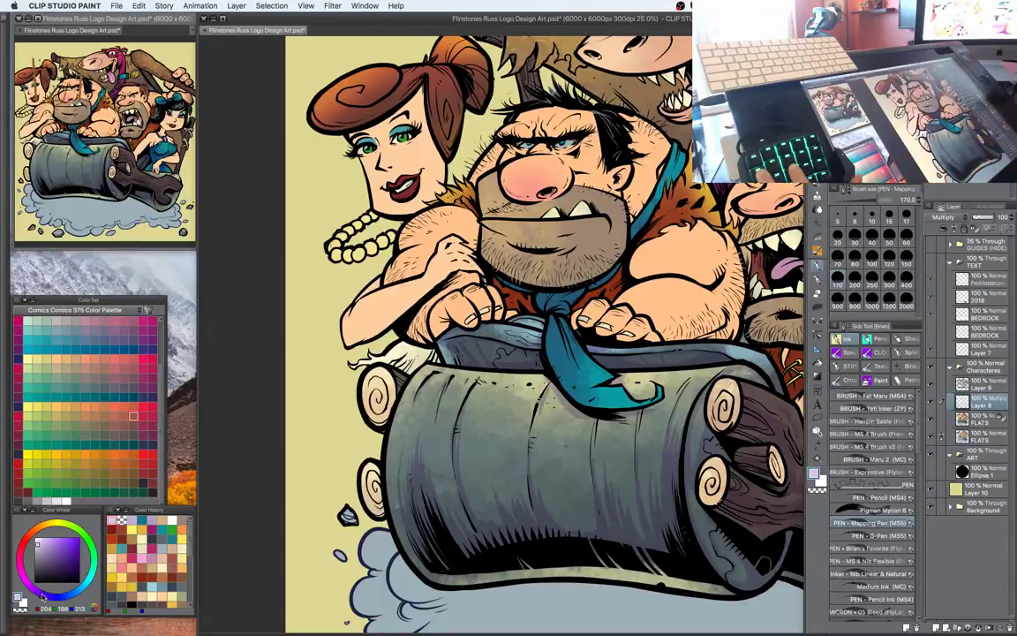
key(Tab)
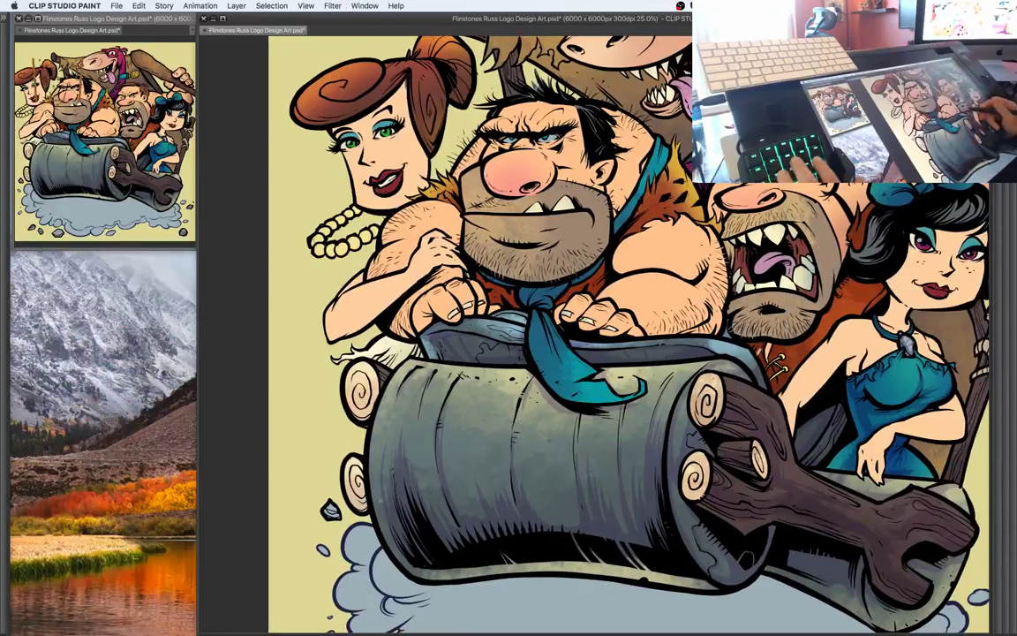
Select the dark wooden poles of the frame behind the characters and hide the selection border
drag(804, 309, 674, 462)
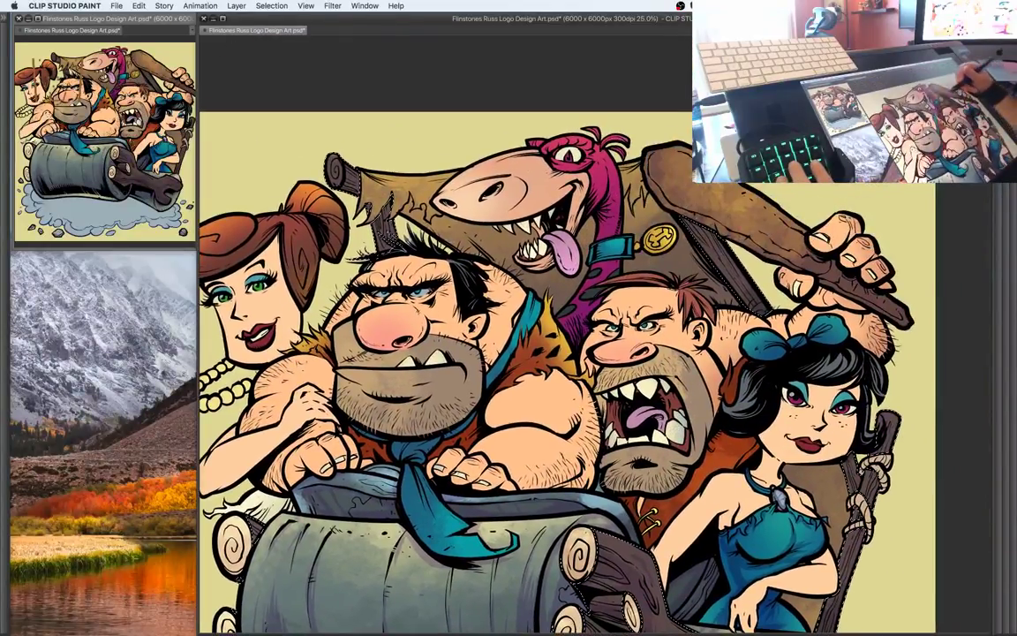
key(super+minus)
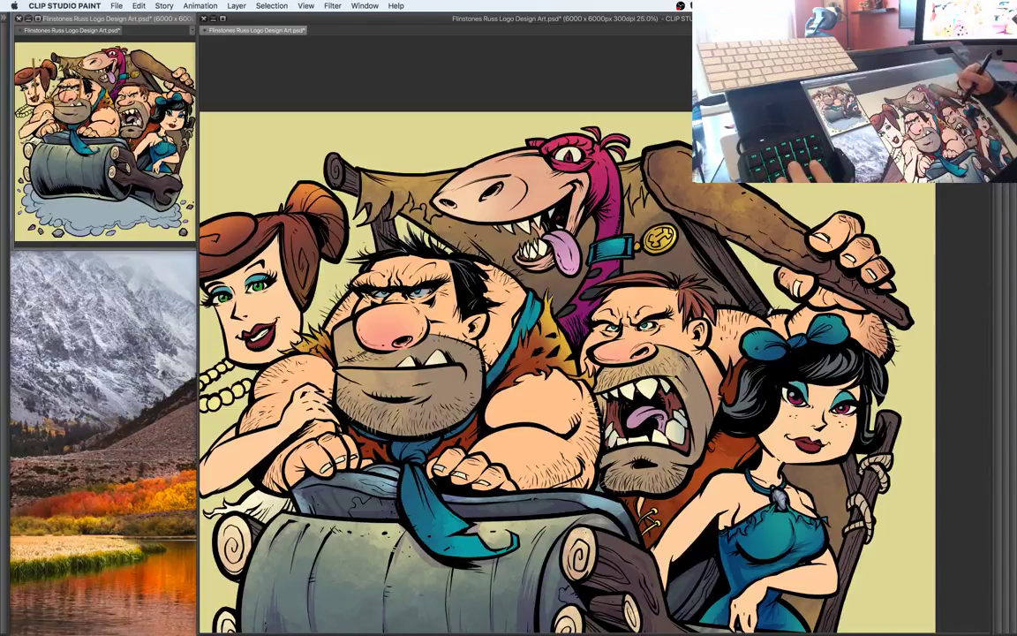
scroll(713, 321, down, 3)
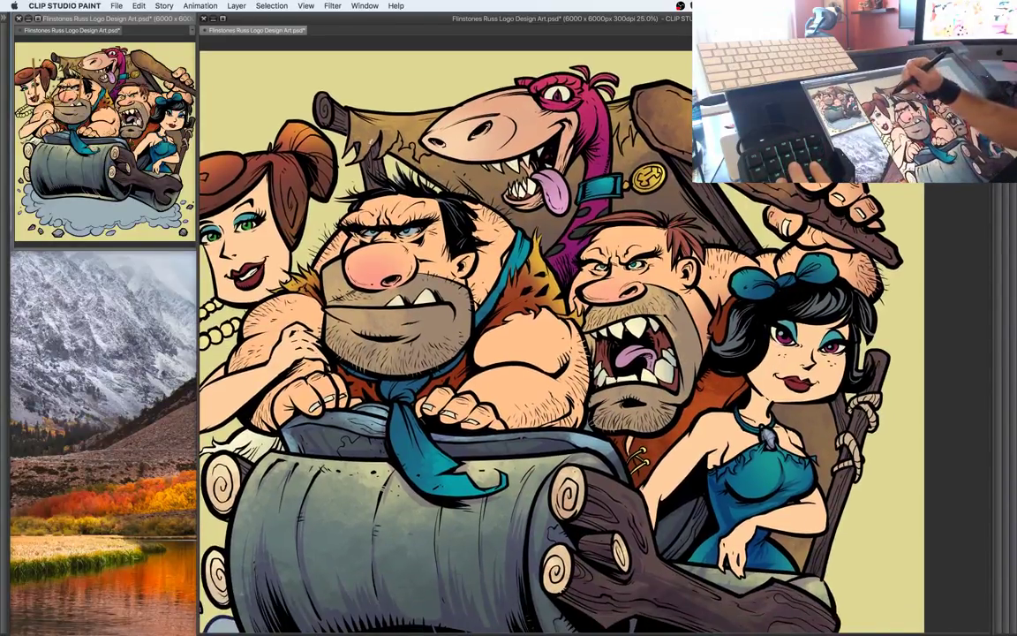
key(Tab)
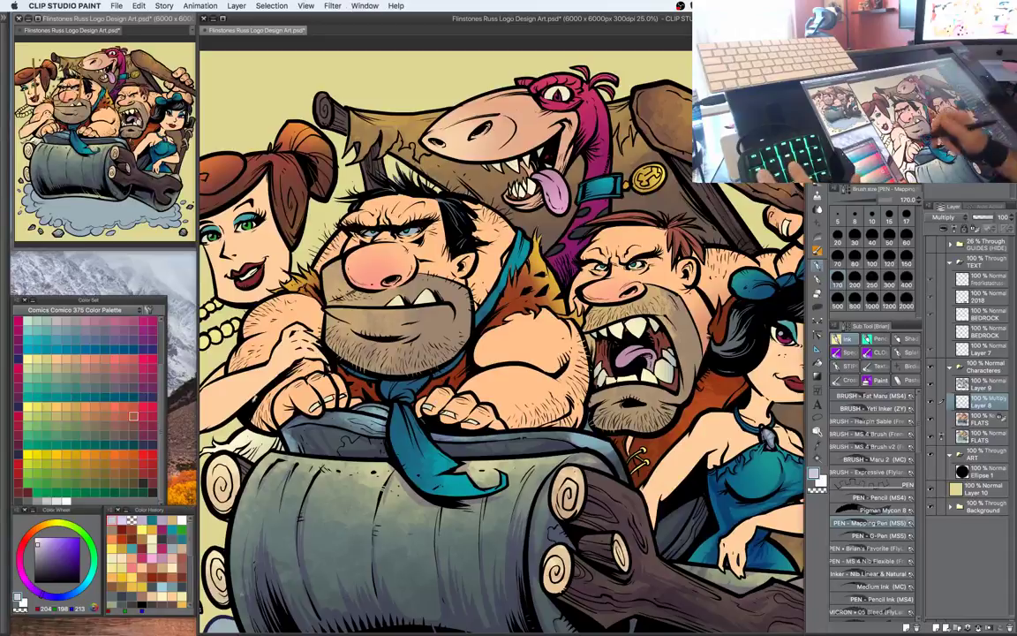
key(Tab)
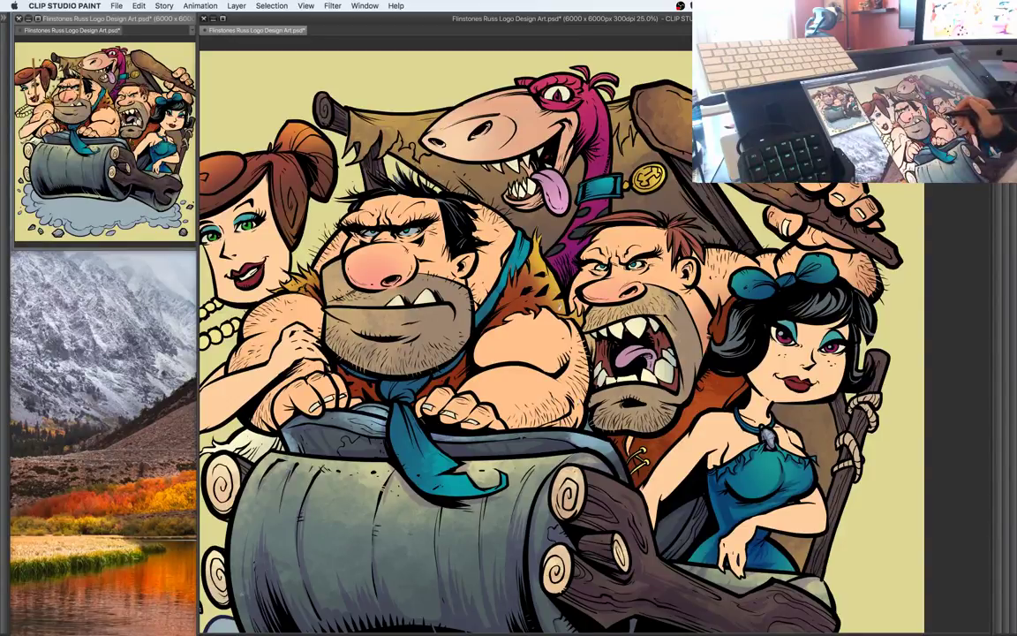
Select the raised wooden club, hide the selection border, and paint lavender shadows along its length
drag(503, 282, 534, 314)
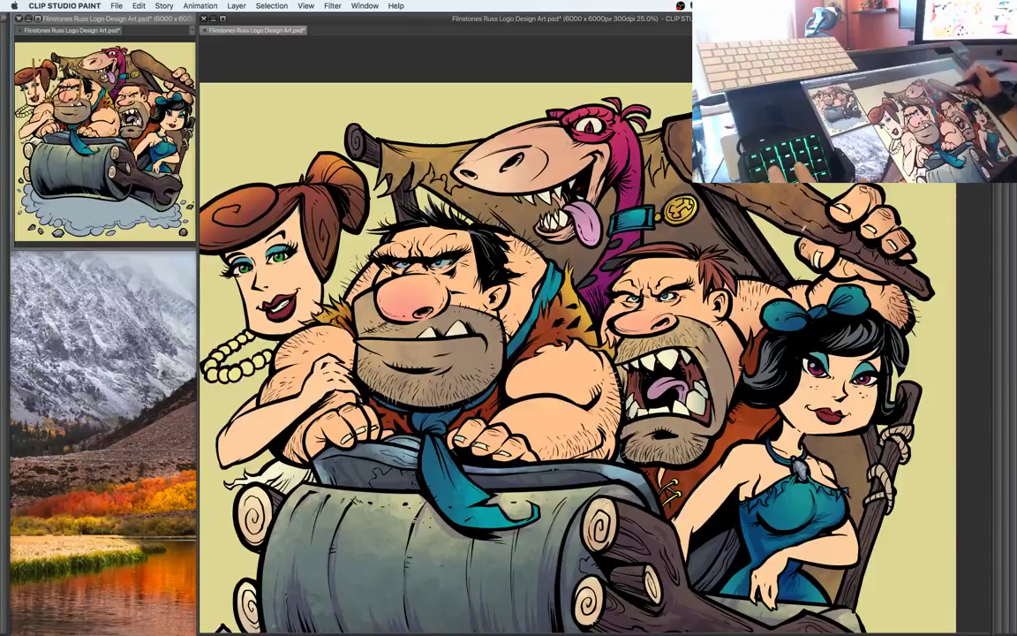
drag(689, 291, 588, 289)
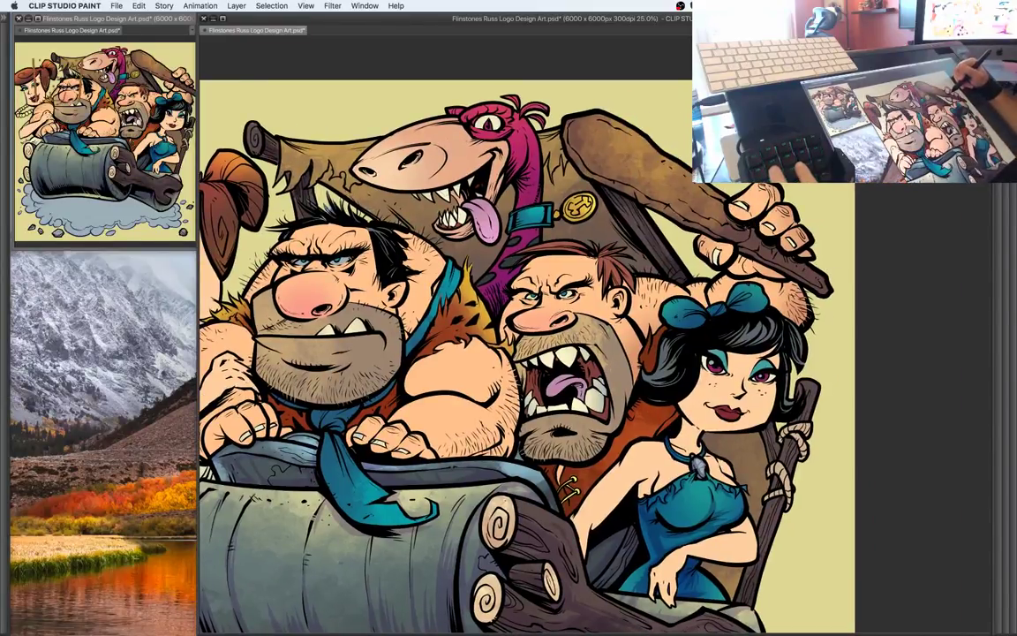
click(673, 207)
key(super+d)
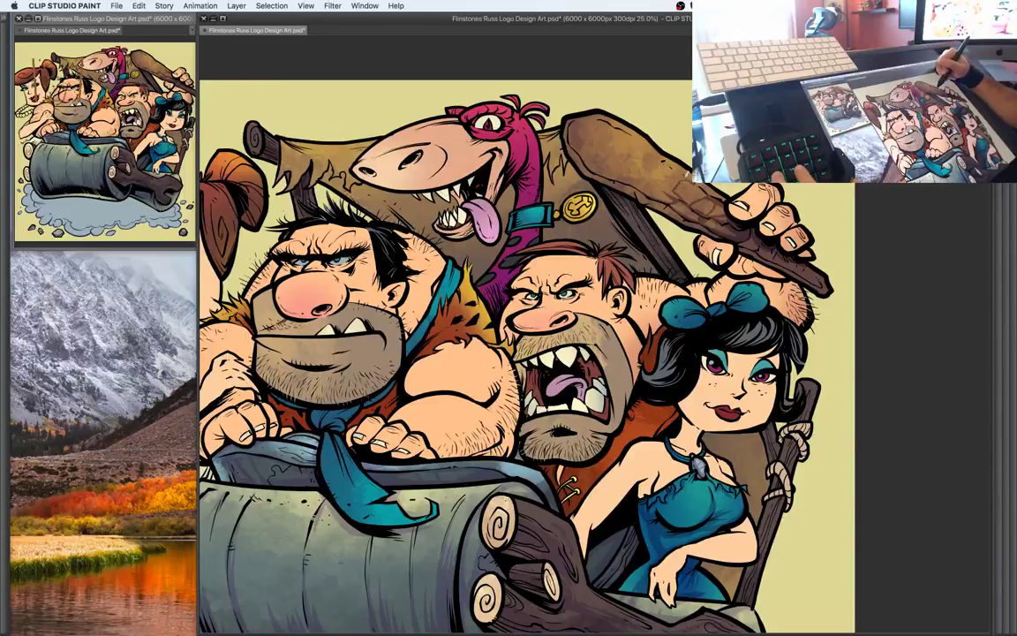
drag(799, 220, 742, 180)
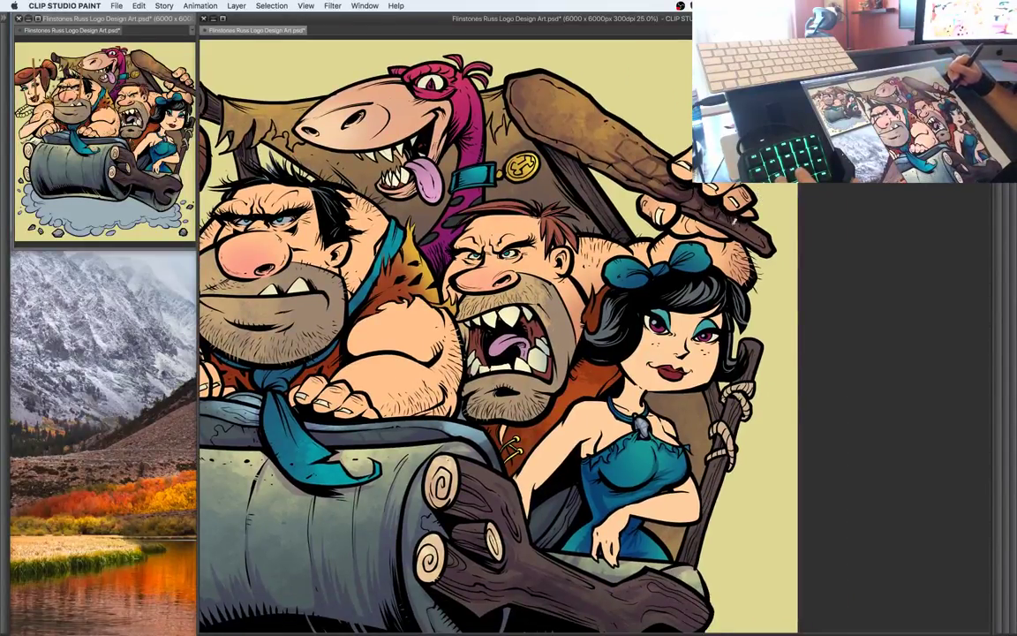
drag(676, 210, 747, 277)
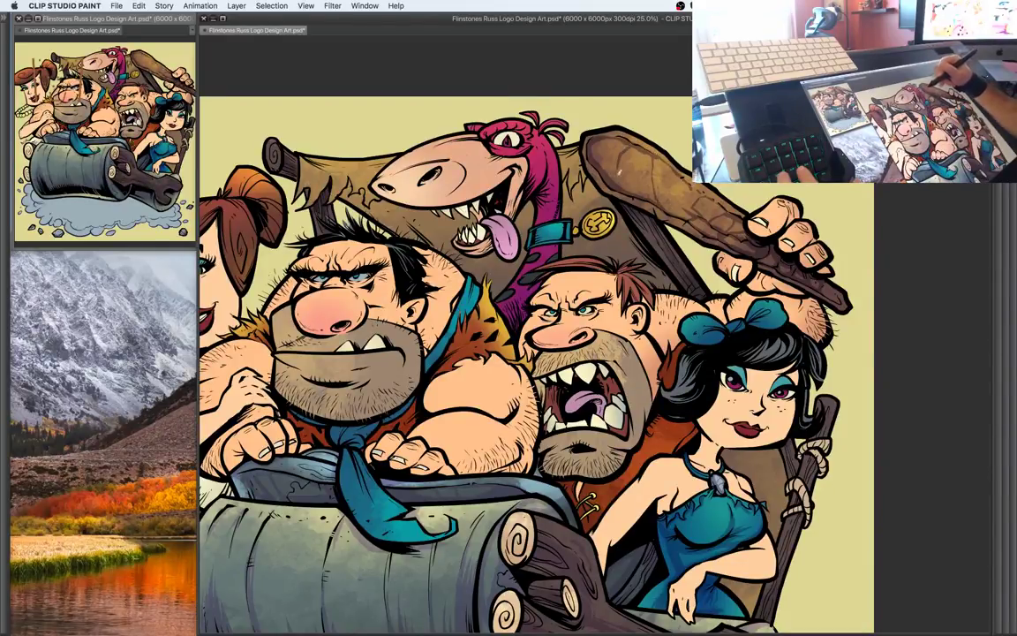
drag(710, 329, 721, 310)
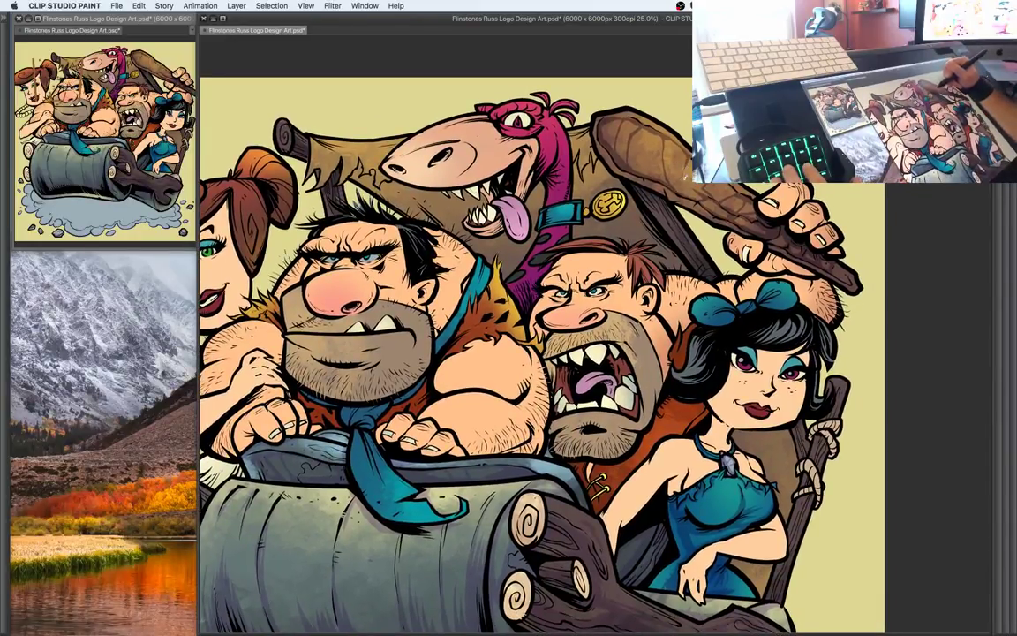
drag(679, 270, 711, 279)
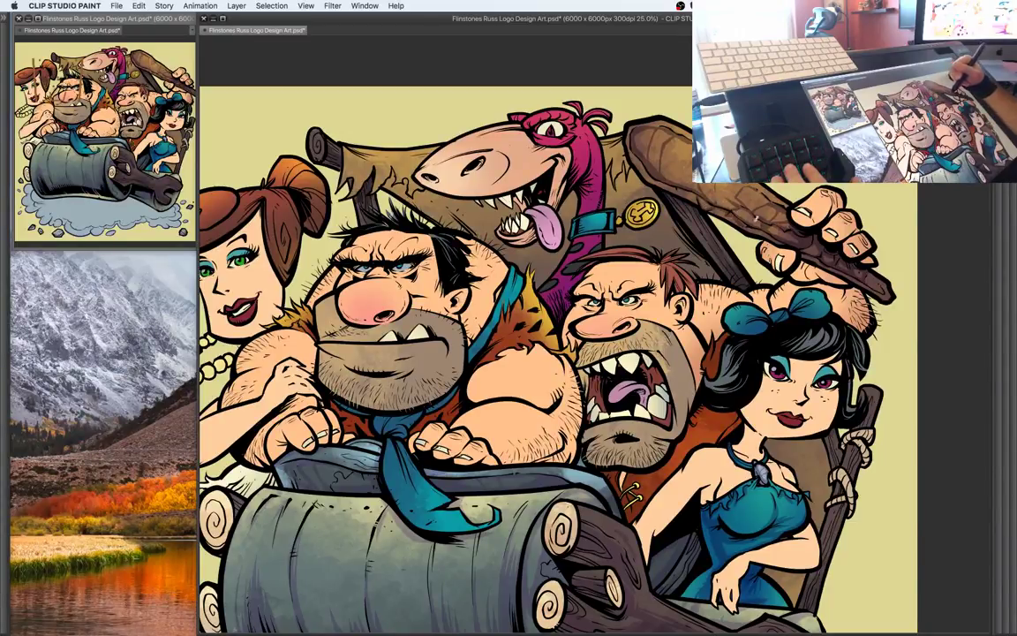
Select the skin areas of the black-haired man leaning on the car
key(super+minus)
drag(743, 392, 790, 360)
drag(626, 308, 657, 266)
key(super+plus)
key(Tab)
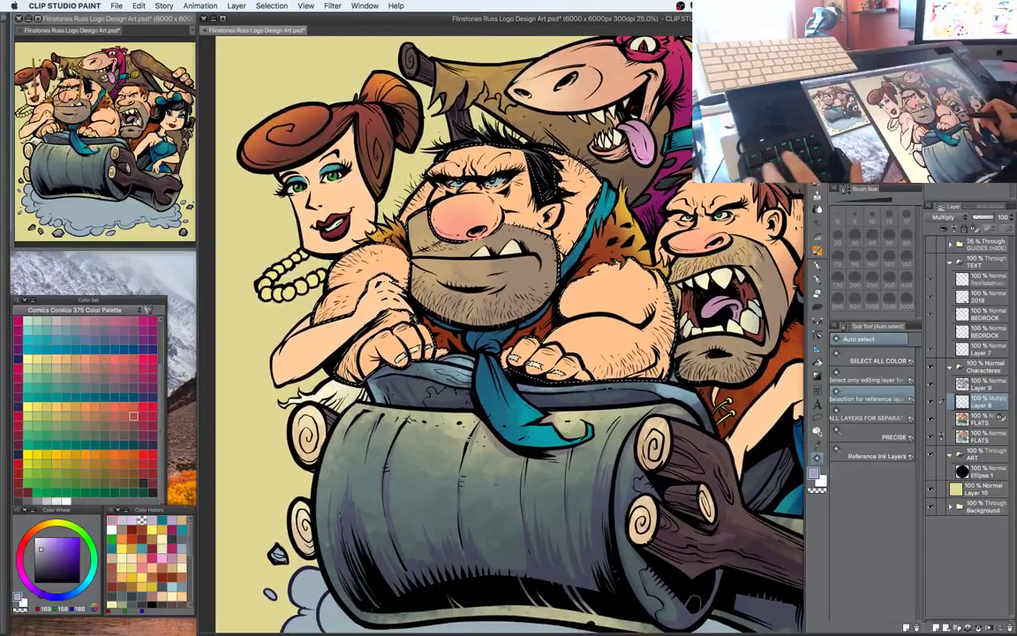
key(b)
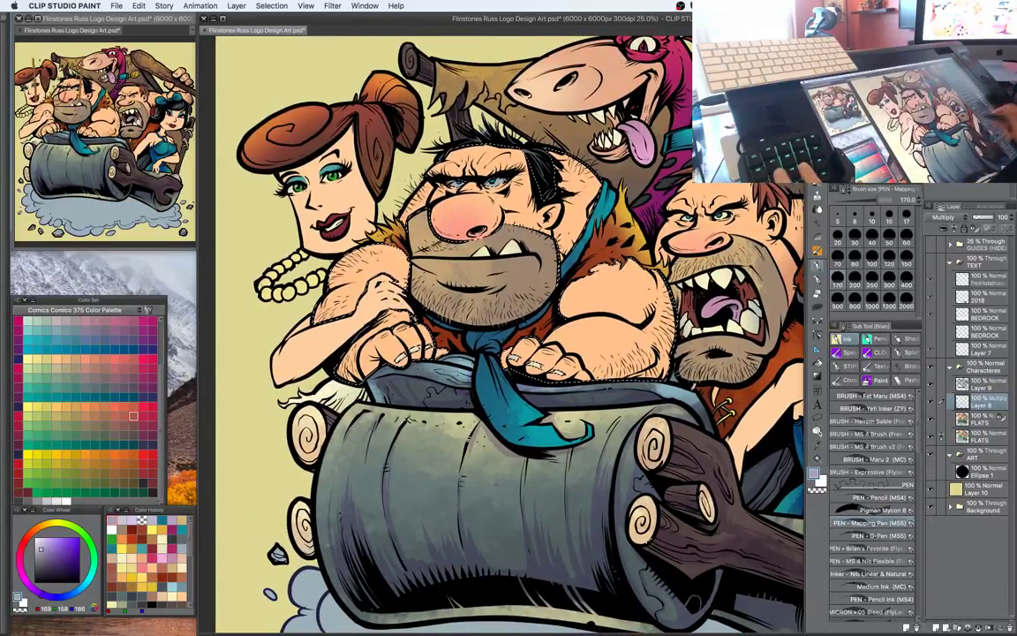
drag(627, 262, 639, 309)
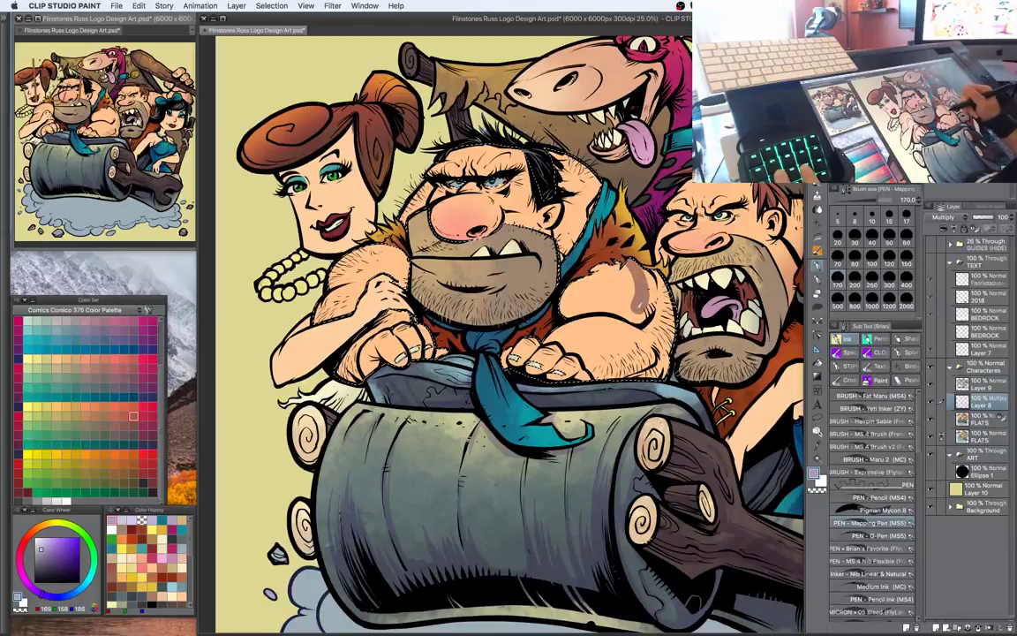
key(w)
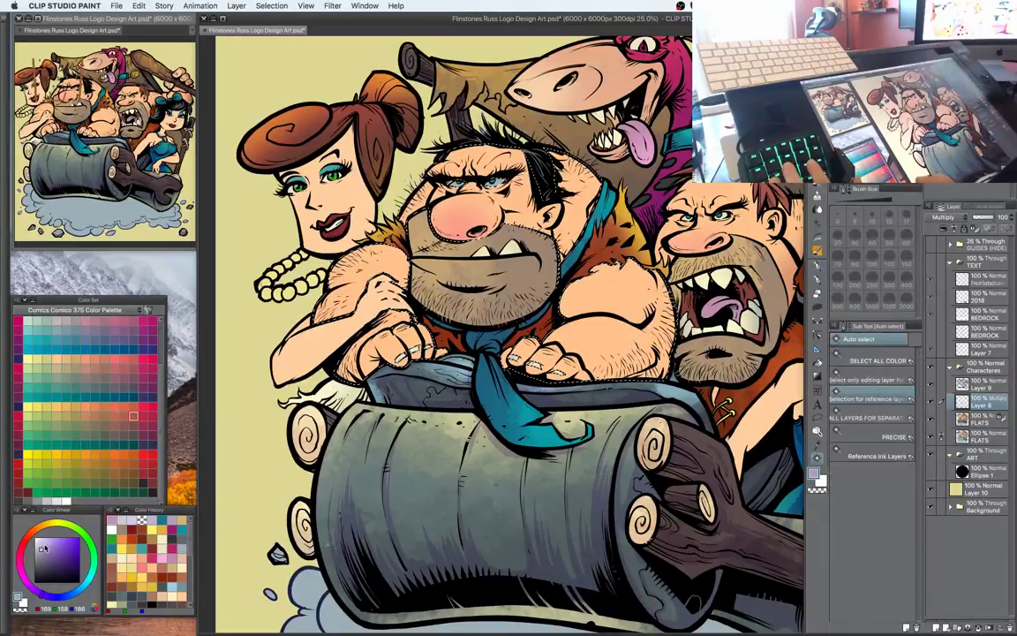
Set the drawing colour to a lighter lavender, RGB 209, 196, 231, and shade the black-haired man's arm beside the shouting man
key(p)
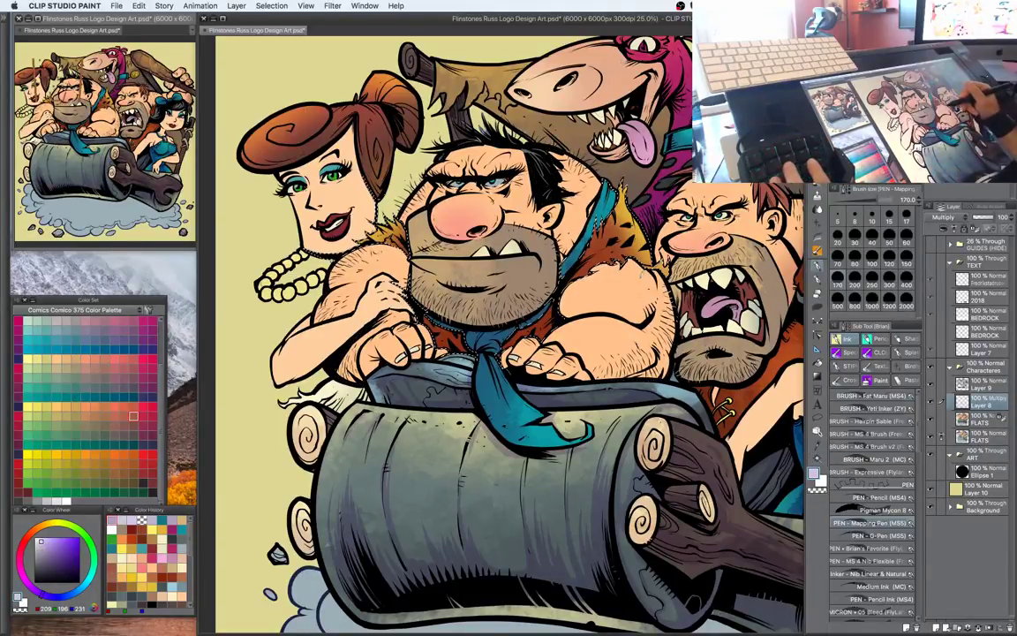
drag(629, 264, 632, 318)
mouse_move(578, 253)
mouse_down()
mouse_move(564, 284)
mouse_move(583, 283)
mouse_move(569, 286)
mouse_up()
mouse_move(590, 252)
mouse_down()
mouse_move(583, 283)
mouse_move(595, 261)
mouse_up()
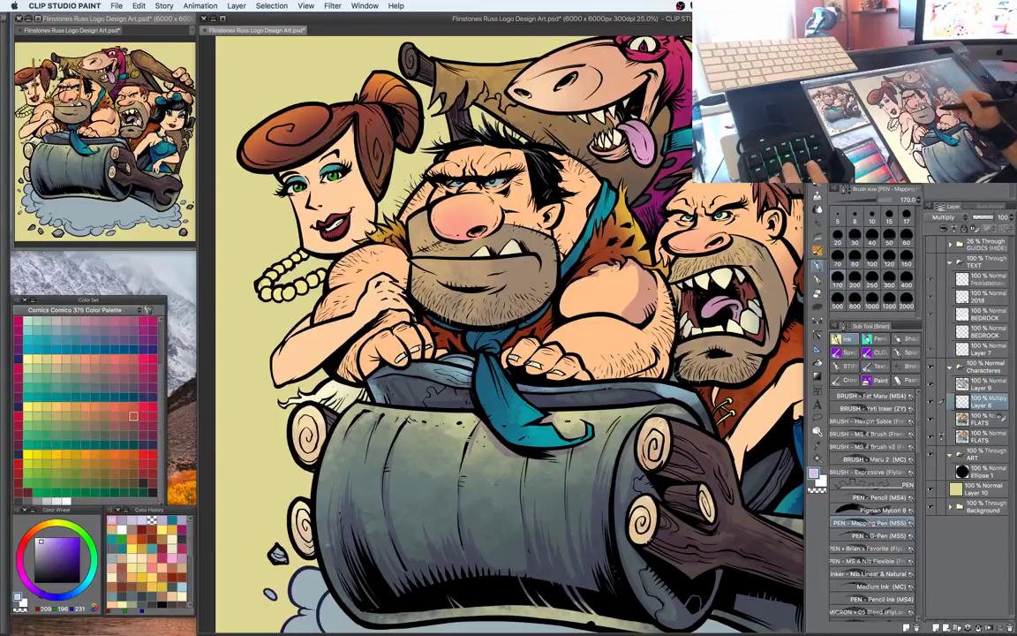
mouse_move(528, 246)
mouse_down()
mouse_move(509, 285)
mouse_move(524, 265)
mouse_move(520, 280)
mouse_up()
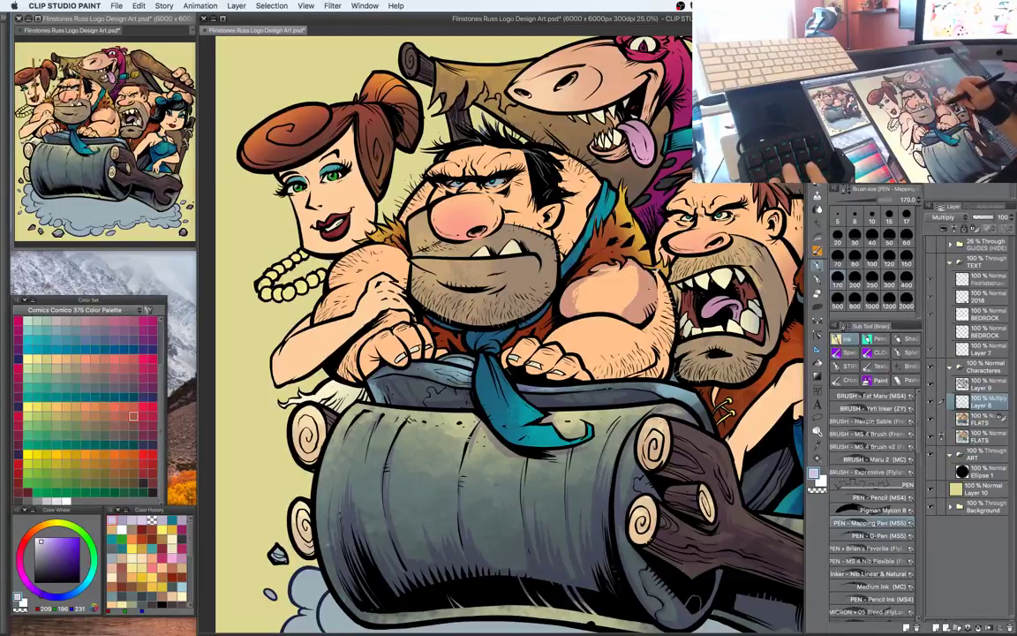
mouse_move(589, 240)
mouse_down()
mouse_move(604, 268)
mouse_move(605, 319)
mouse_up()
mouse_move(595, 248)
mouse_down()
mouse_move(603, 312)
mouse_move(624, 247)
mouse_move(549, 283)
mouse_move(595, 278)
mouse_move(607, 256)
mouse_move(597, 272)
mouse_move(615, 269)
mouse_move(614, 288)
mouse_move(588, 290)
mouse_move(616, 256)
mouse_move(627, 284)
mouse_up()
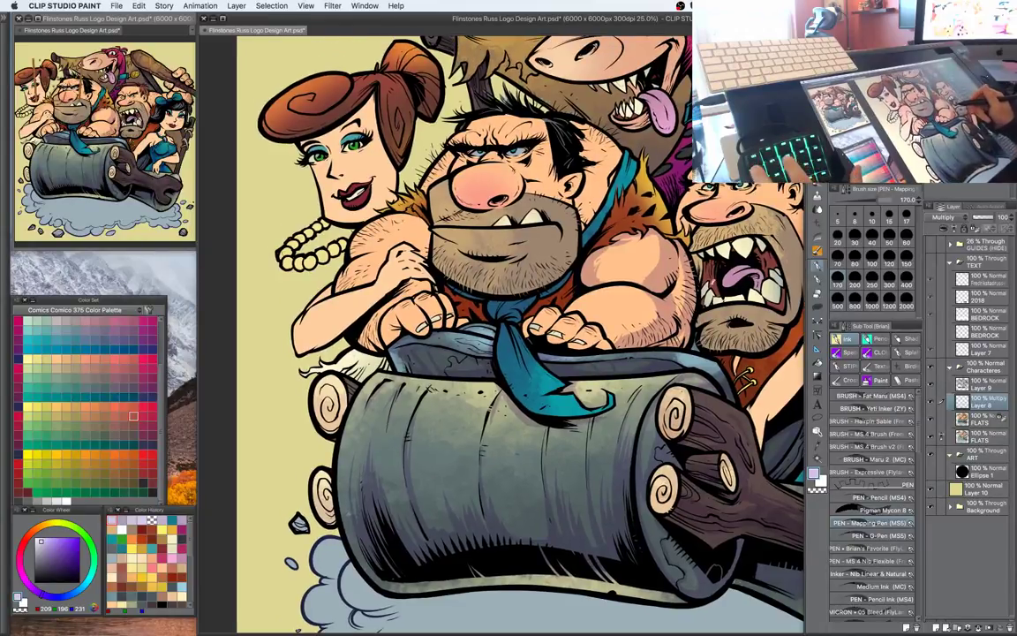
Paint lavender shadows on the fingers and back of the same arm's hand, resting beside the tie
key(Tab)
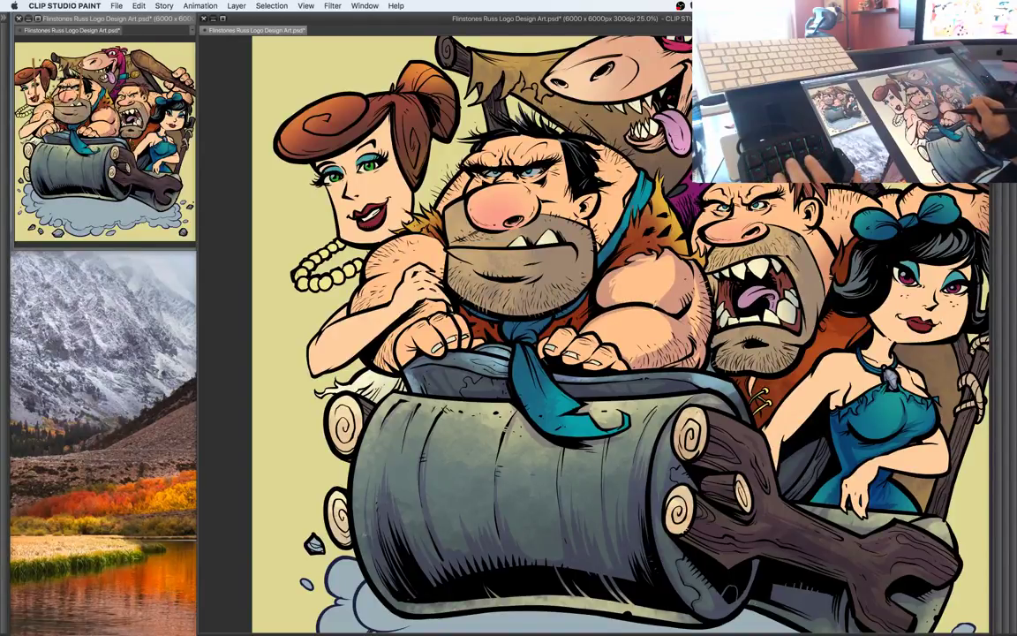
mouse_move(537, 302)
mouse_down()
mouse_move(571, 323)
mouse_move(562, 308)
mouse_move(589, 304)
mouse_up()
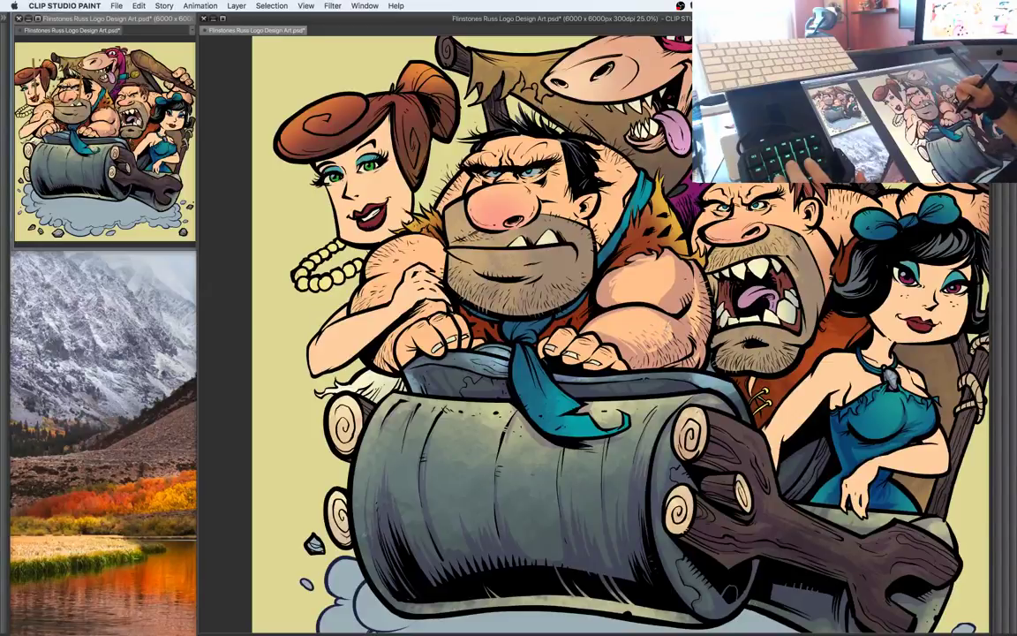
drag(604, 280, 596, 293)
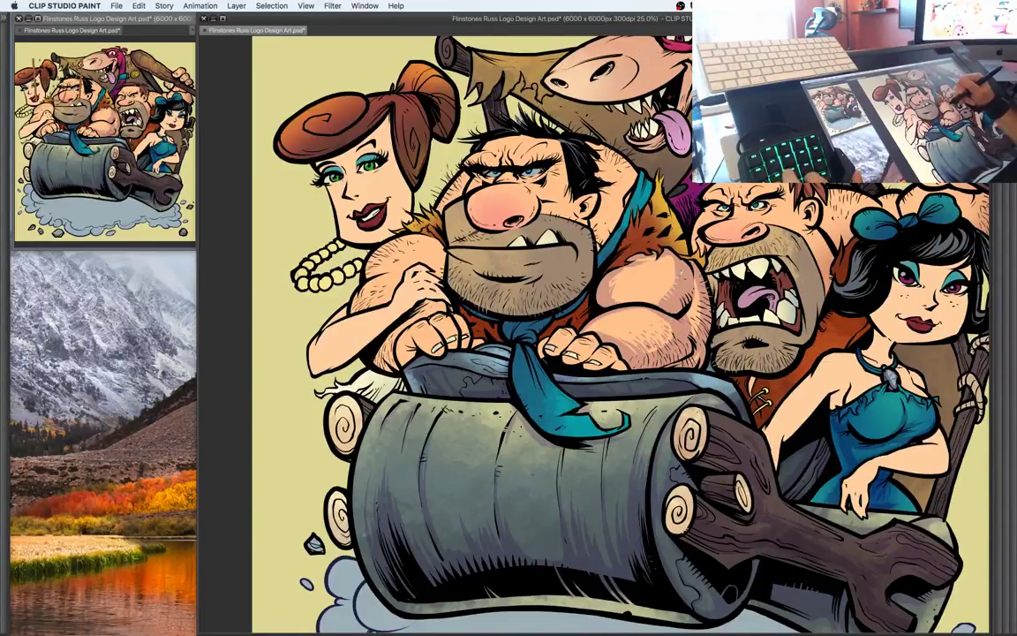
drag(630, 284, 691, 242)
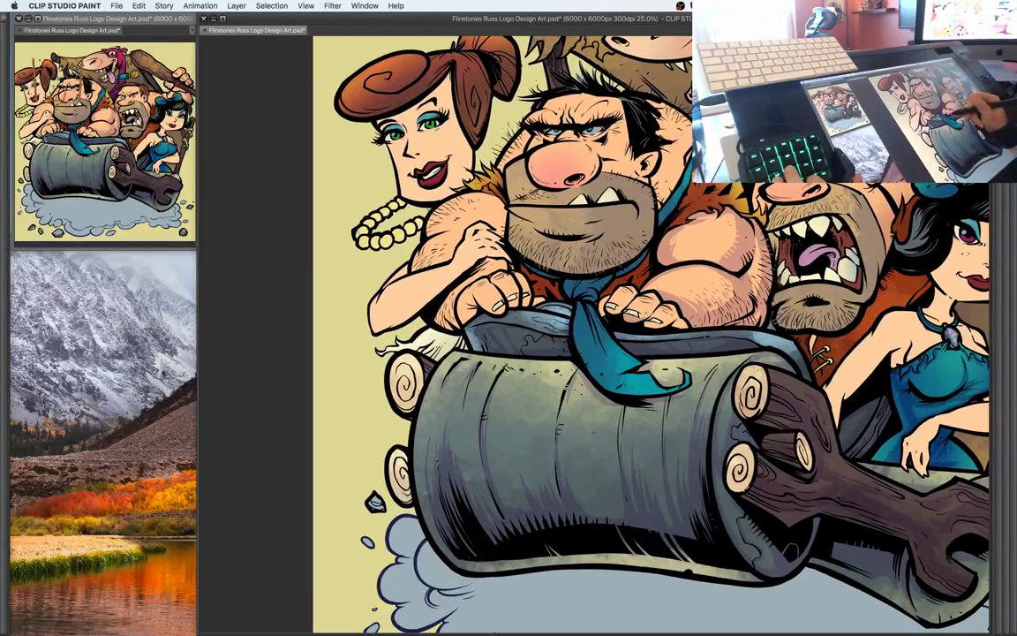
mouse_move(581, 285)
mouse_down()
mouse_move(596, 268)
mouse_move(598, 289)
mouse_move(615, 277)
mouse_move(620, 288)
mouse_up()
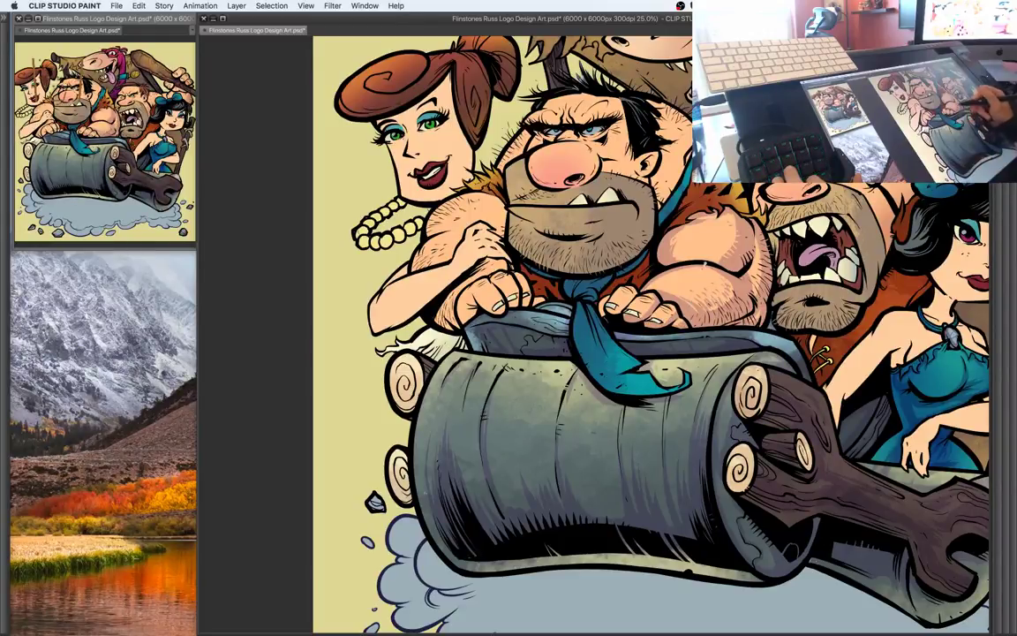
drag(550, 275, 558, 279)
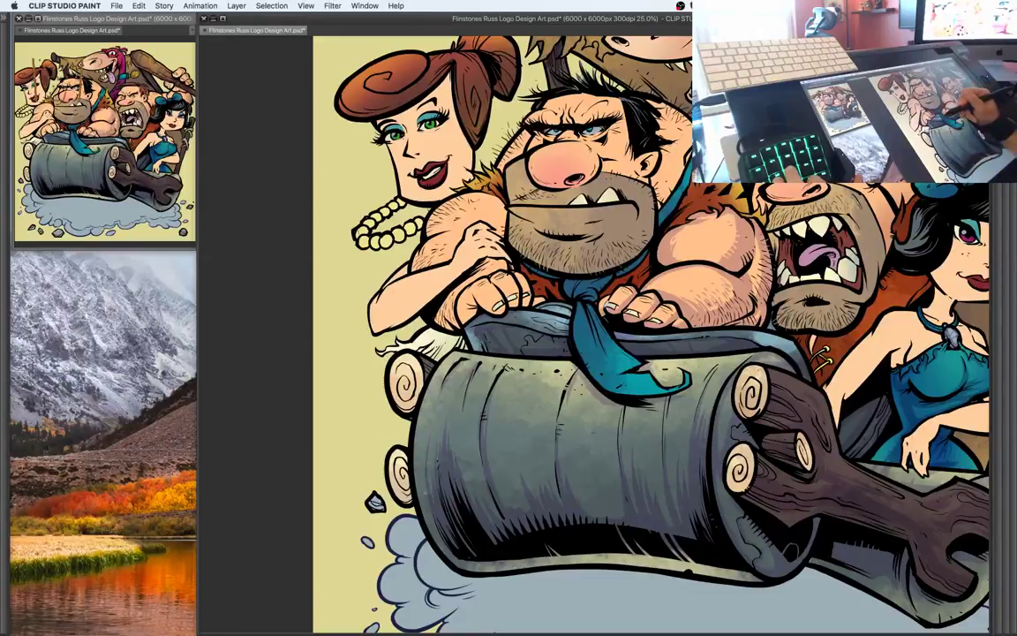
Paint lavender shadows on the black-haired man's other hand, around the knuckles and fingers below the red-haired woman's arm
drag(701, 337, 692, 325)
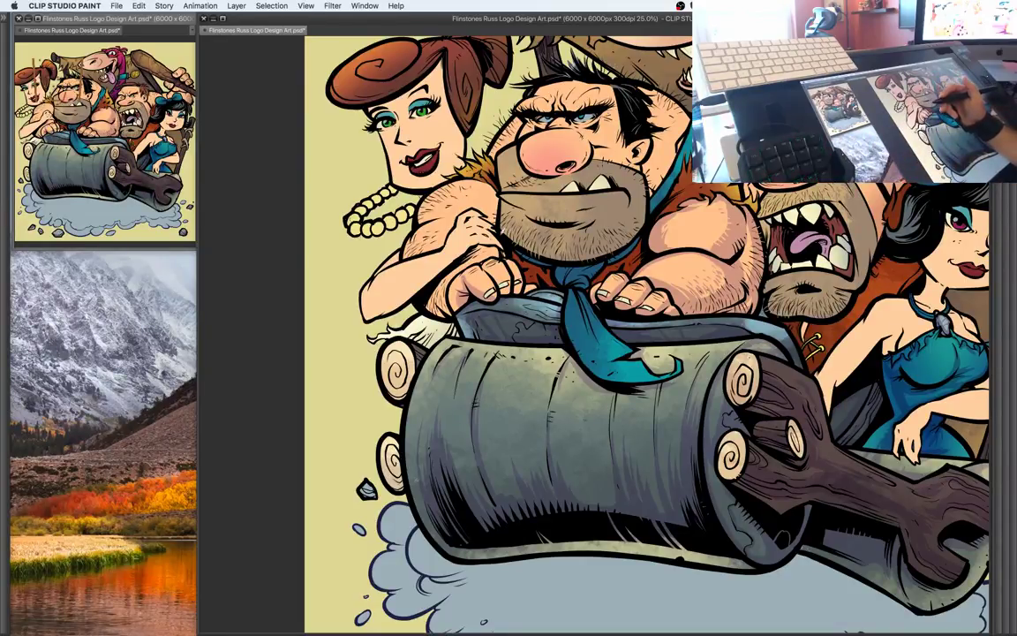
drag(565, 247, 584, 268)
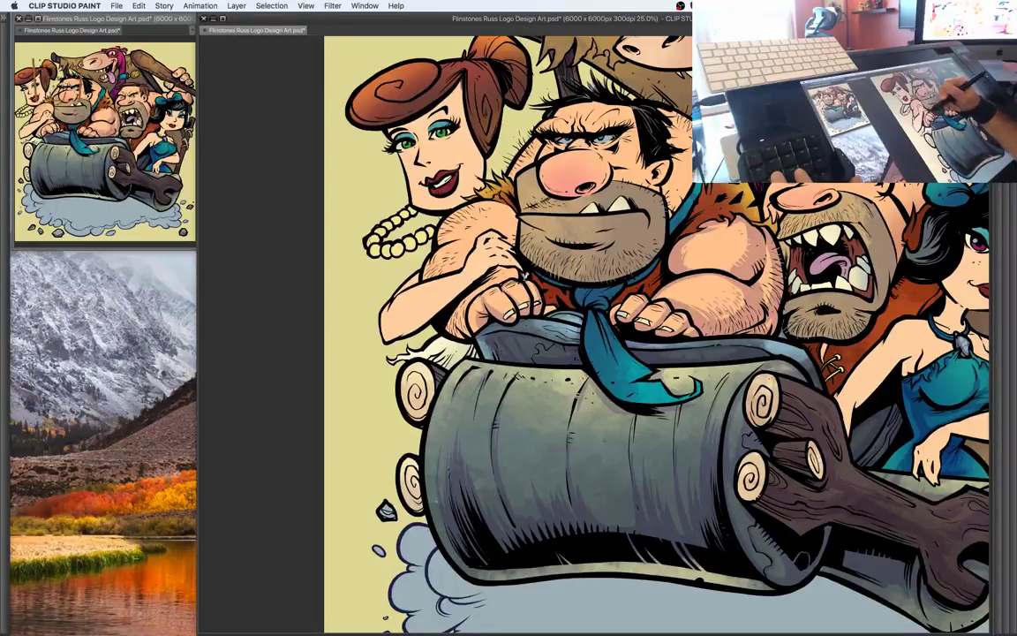
drag(627, 316, 638, 305)
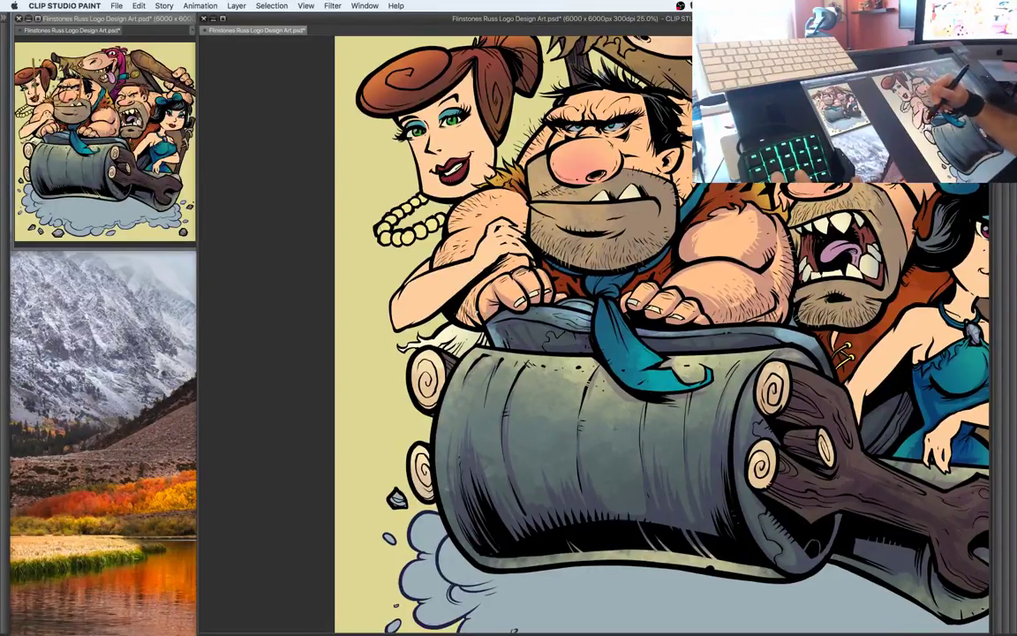
drag(424, 285, 442, 310)
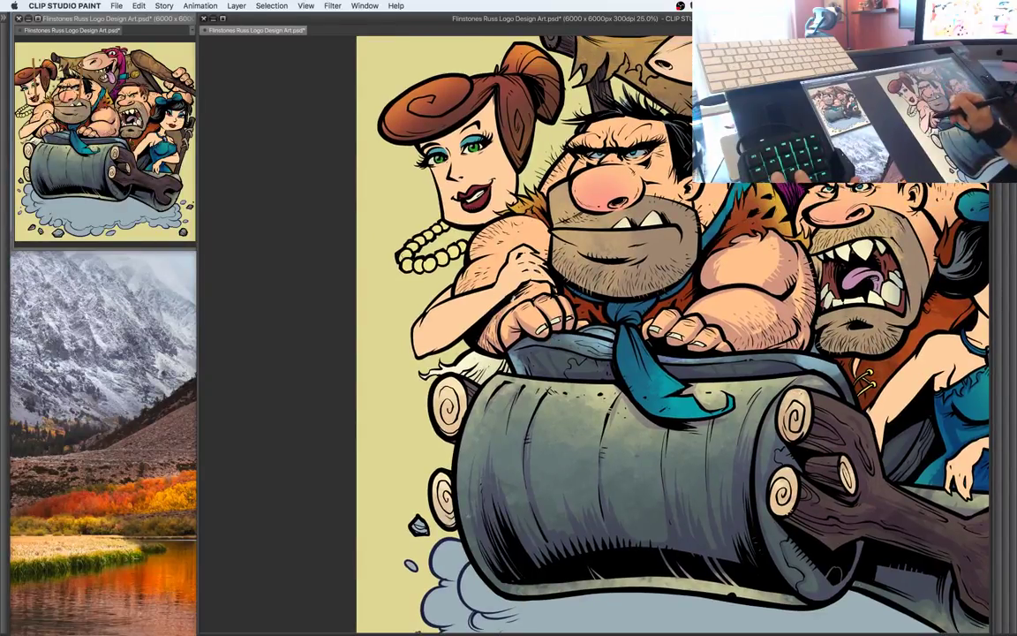
Paint lavender shadows on the black-haired man's upper arm beside the pearl necklace and on his shoulder behind the ear
drag(634, 302, 571, 309)
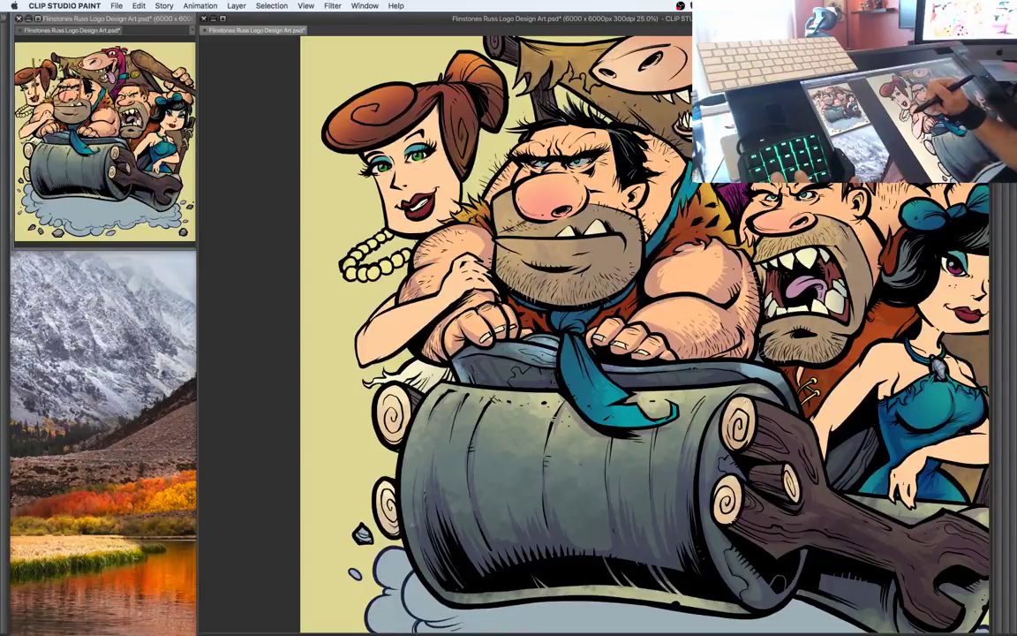
drag(698, 355, 665, 381)
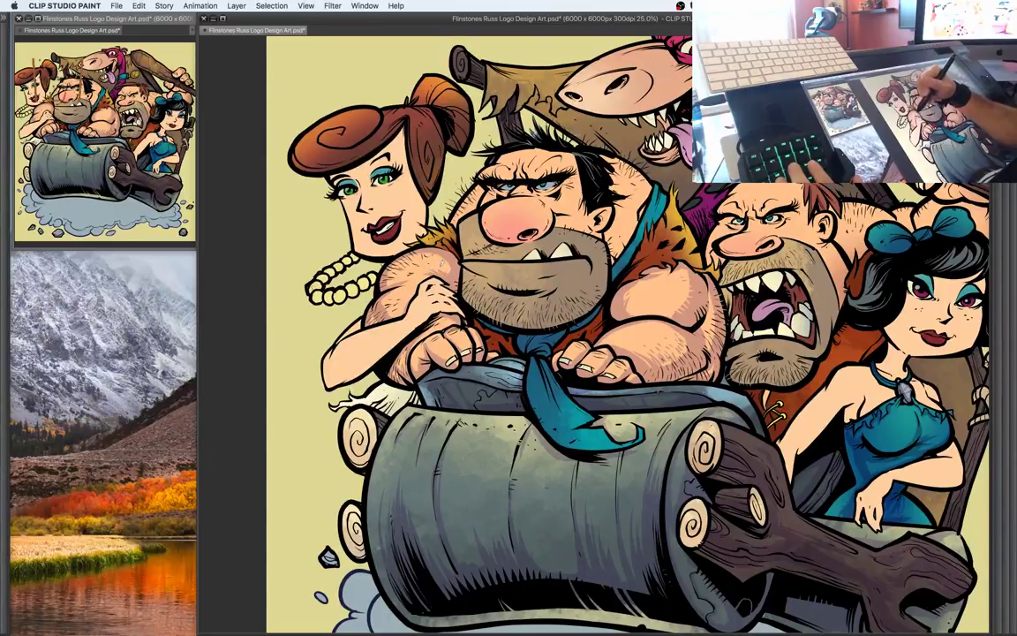
drag(397, 236, 415, 258)
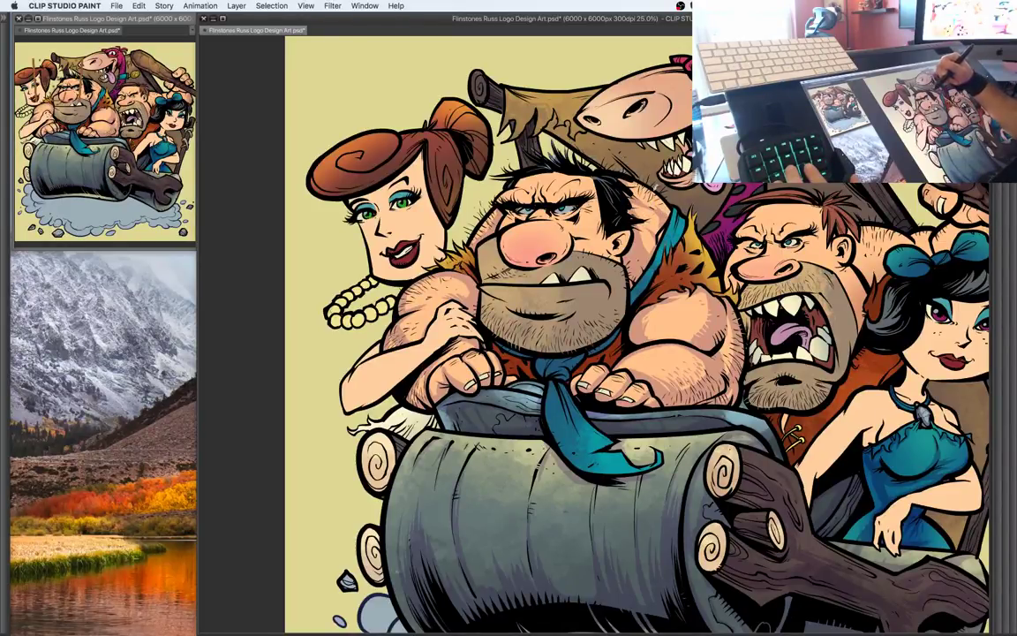
drag(713, 323, 706, 317)
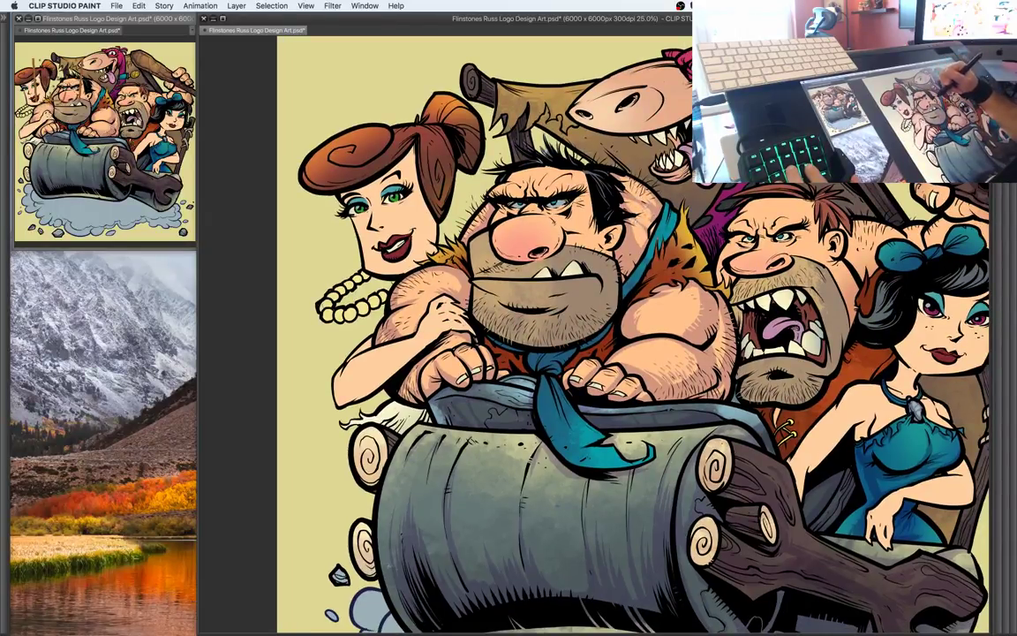
mouse_move(572, 211)
mouse_down()
mouse_move(578, 198)
mouse_move(560, 197)
mouse_up()
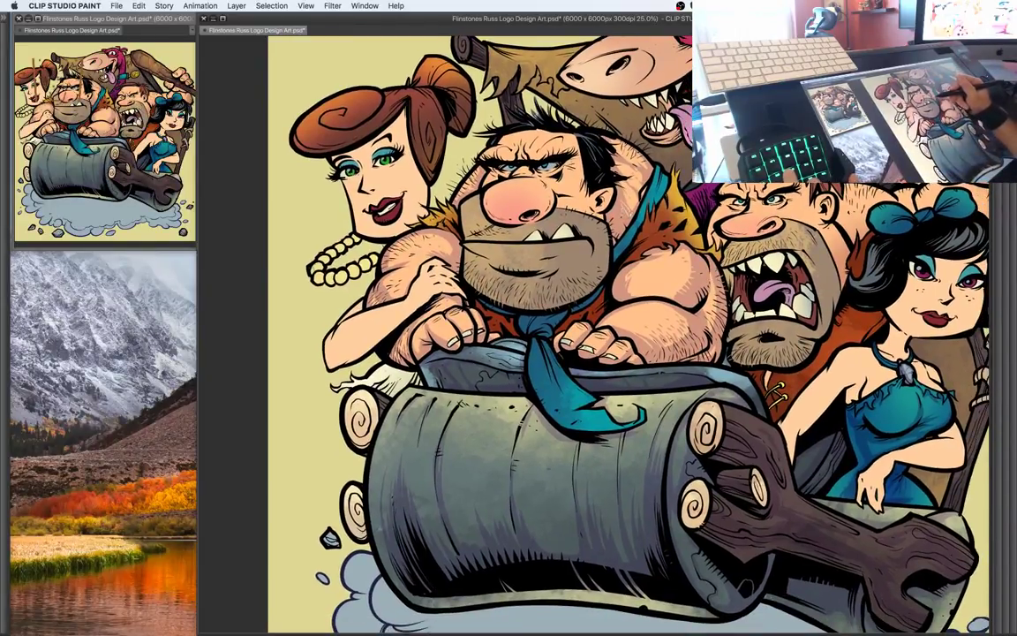
Paint lavender shadows on the black-haired man's face, around the forehead creases, brows, nose and ear
key(super+minus)
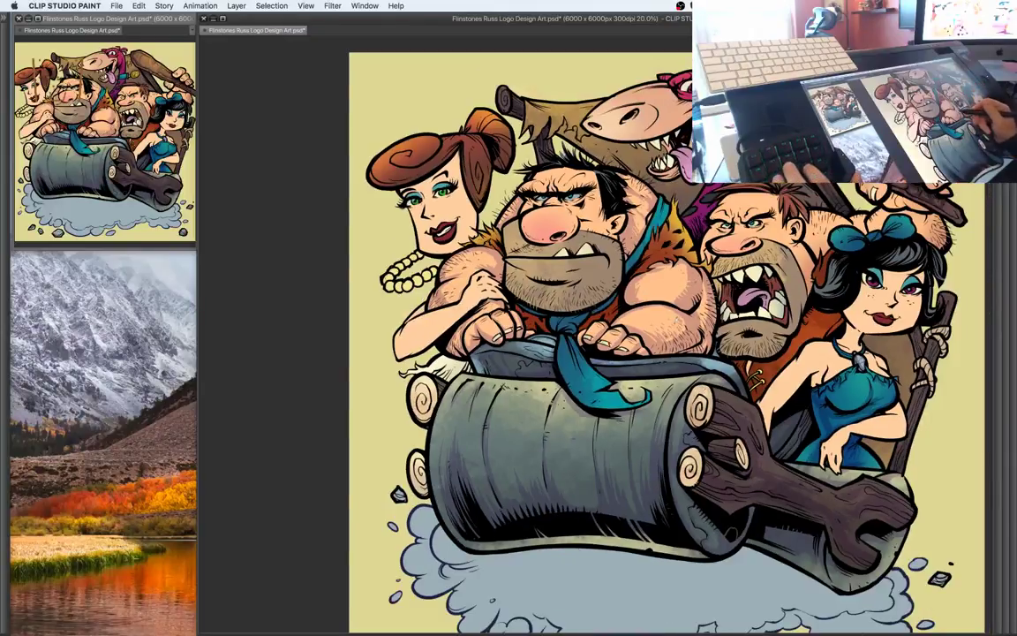
key(super+plus)
drag(689, 239, 703, 281)
scroll(539, 219, up, 1)
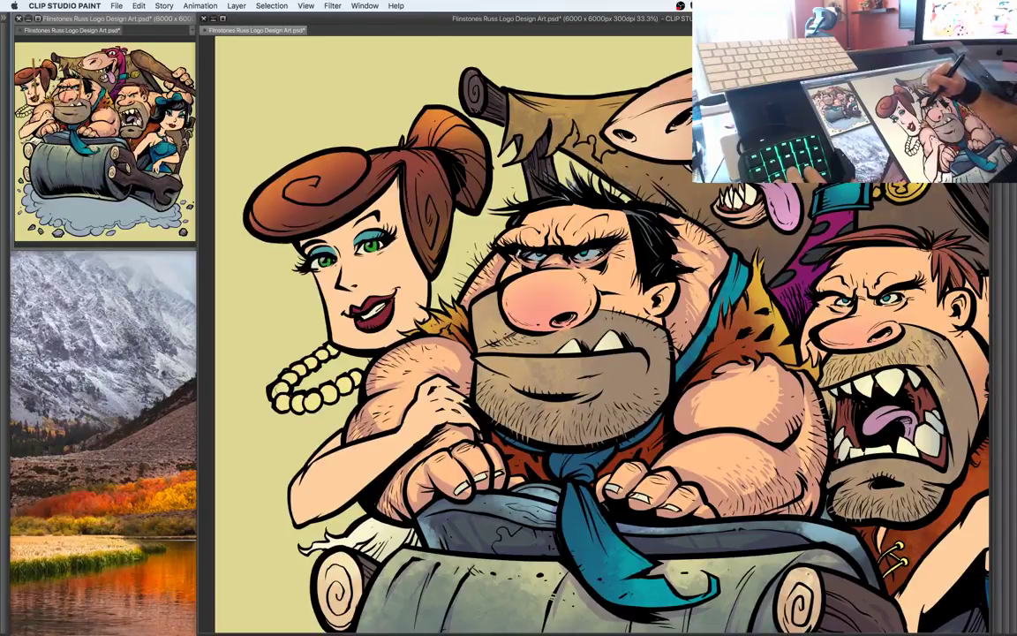
drag(522, 172, 531, 154)
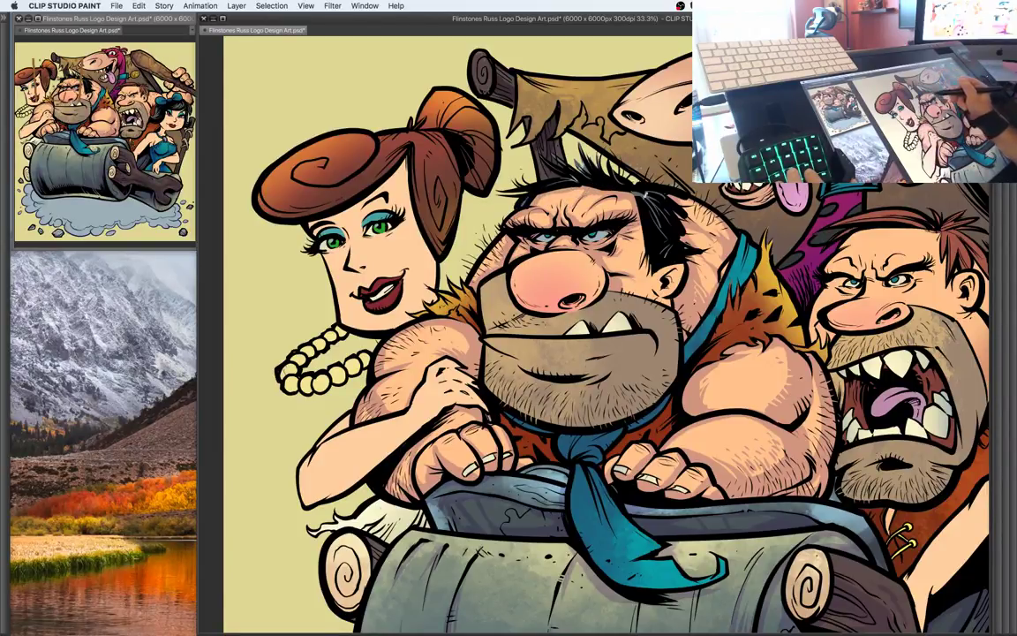
drag(763, 354, 724, 284)
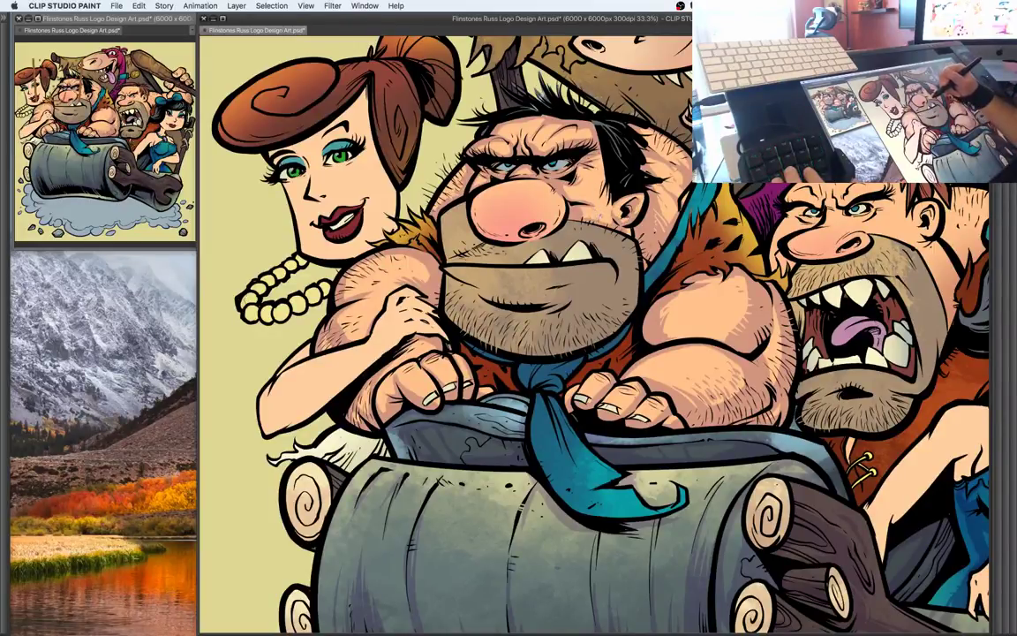
key(super+minus)
mouse_move(747, 393)
mouse_down()
mouse_move(769, 355)
mouse_move(737, 321)
mouse_move(727, 399)
mouse_up()
key(super+plus)
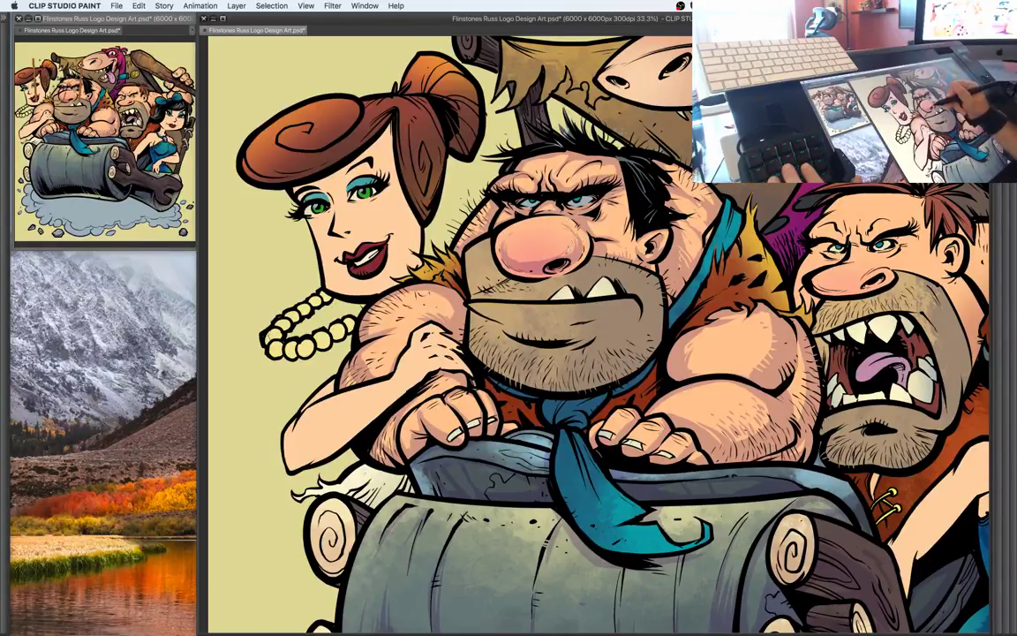
drag(717, 316, 718, 291)
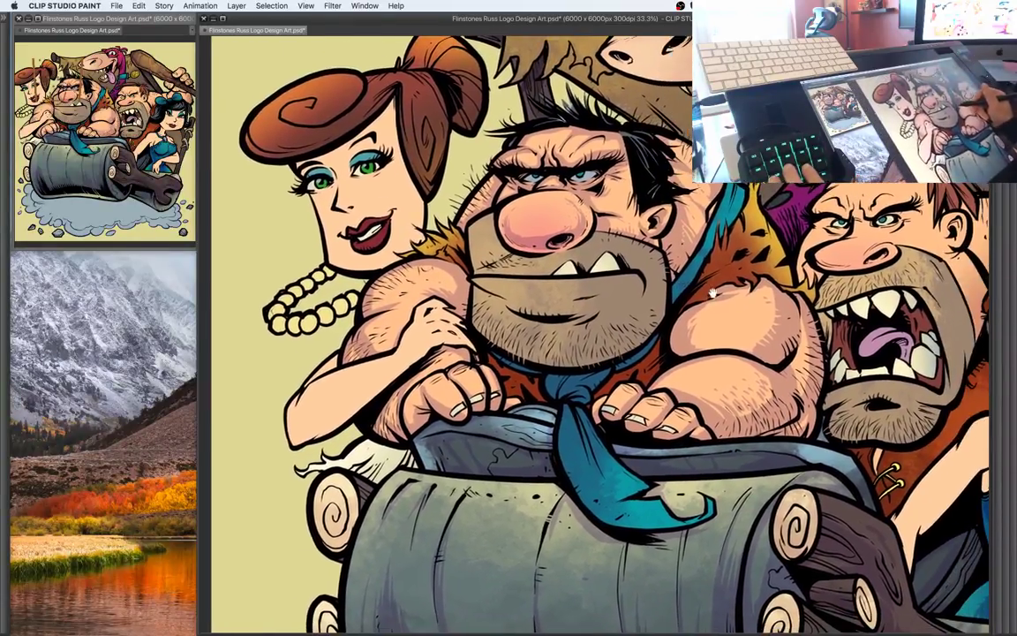
Paint lavender shadows on the shouting man's face, around his forehead, nose, cheek and ear
drag(793, 369, 597, 368)
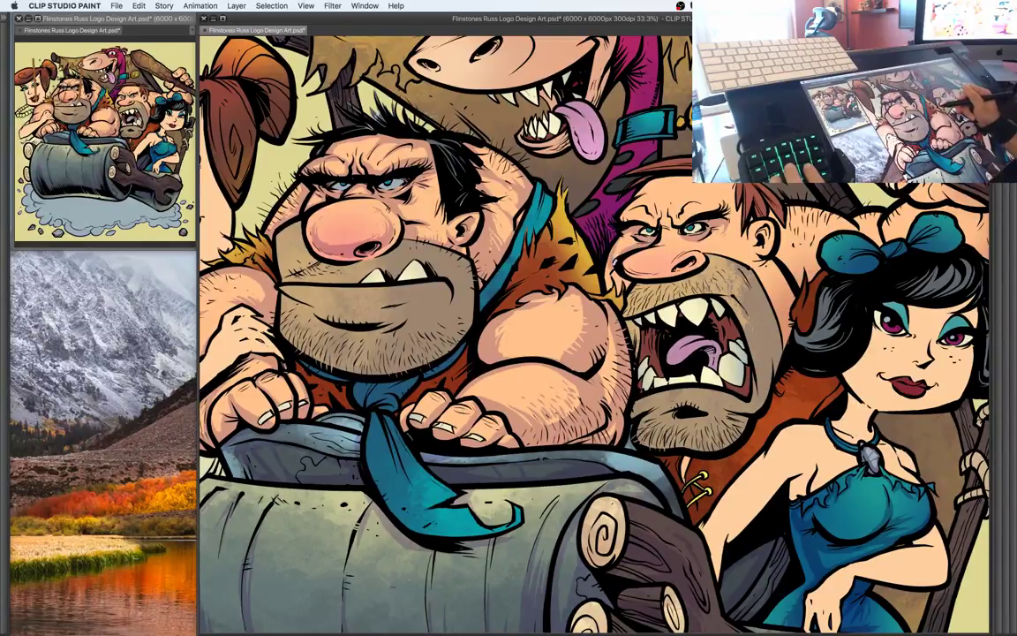
drag(717, 235, 686, 253)
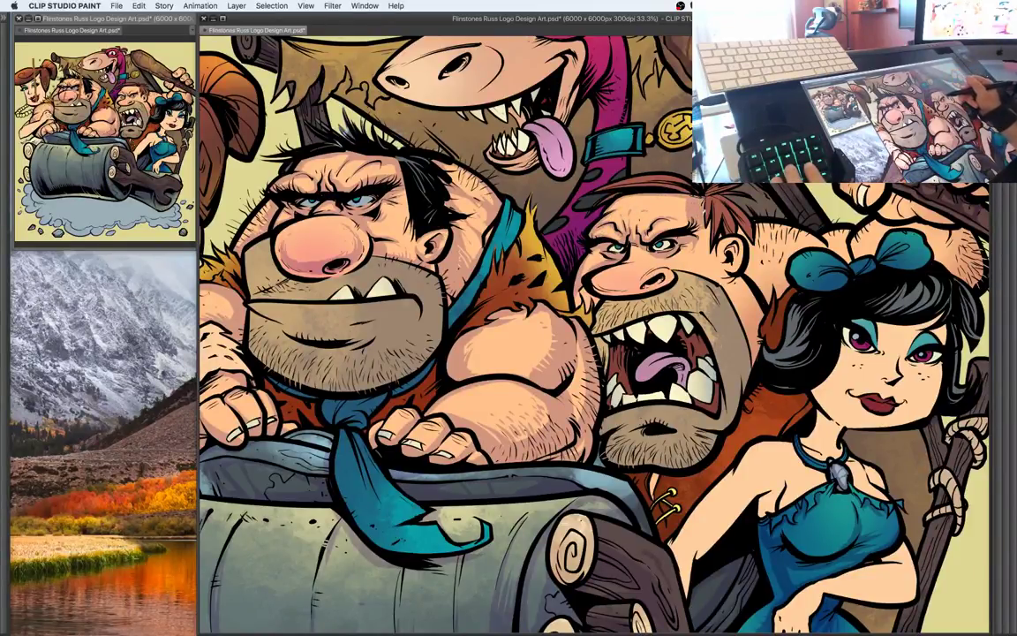
drag(641, 199, 634, 232)
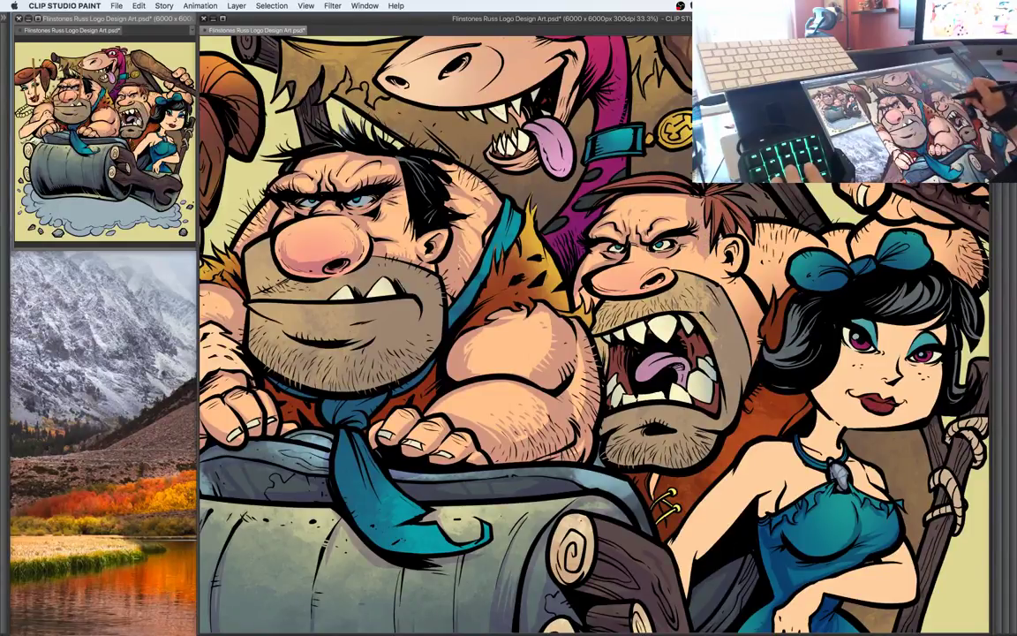
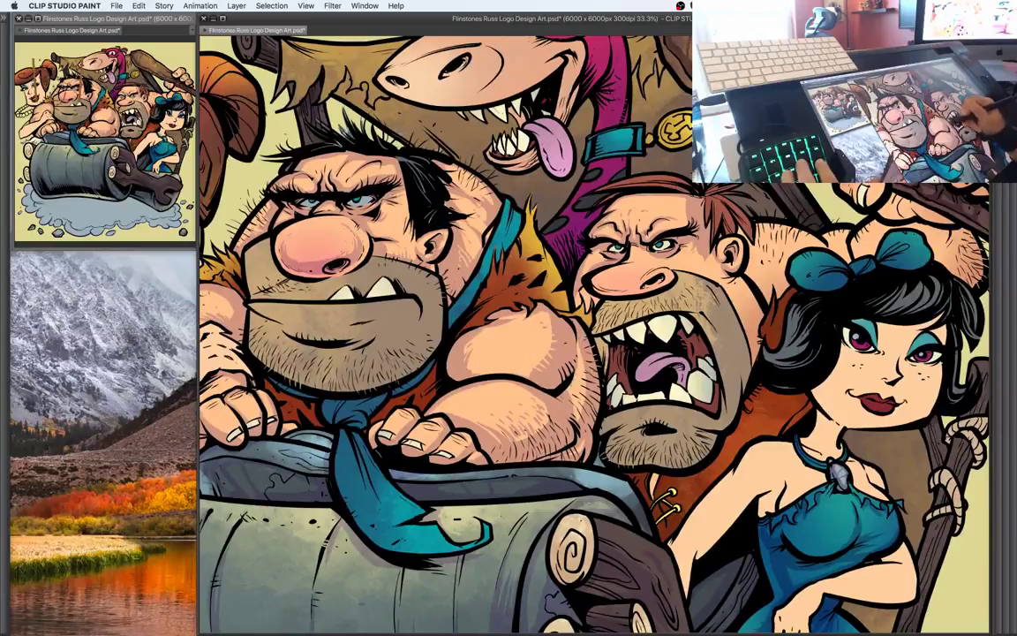
drag(588, 253, 596, 256)
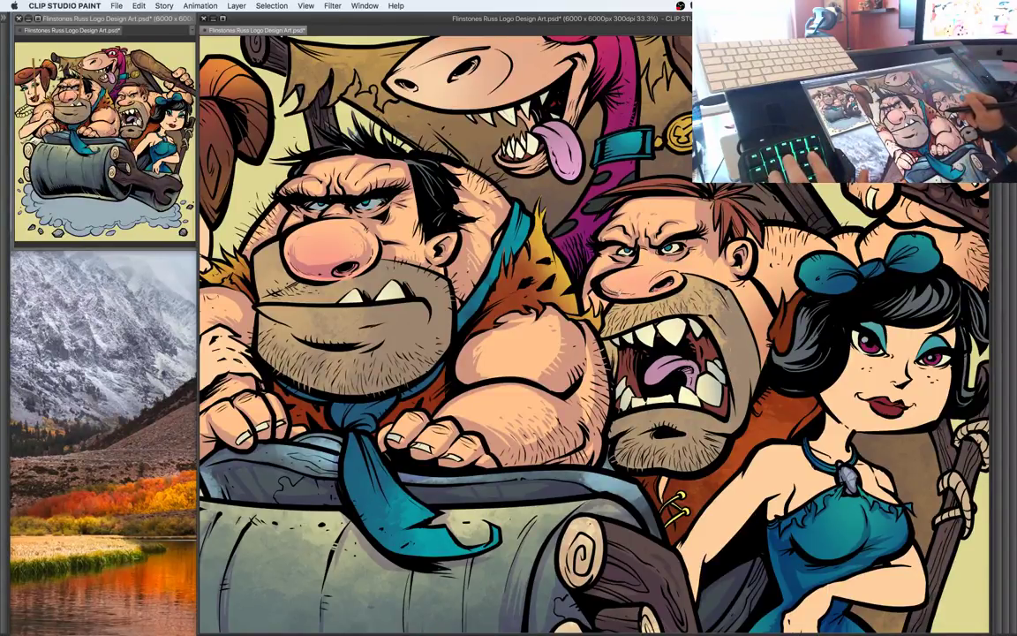
mouse_move(605, 243)
mouse_down()
mouse_move(588, 250)
mouse_move(586, 229)
mouse_up()
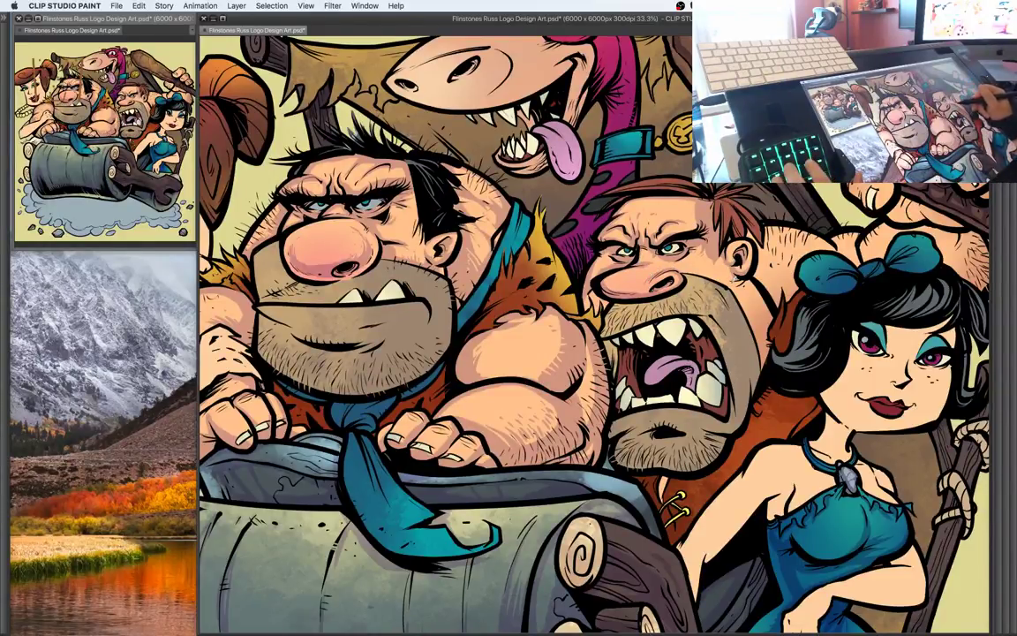
mouse_move(657, 254)
mouse_down()
mouse_move(676, 244)
mouse_move(695, 279)
mouse_move(682, 329)
mouse_up()
drag(690, 285, 677, 308)
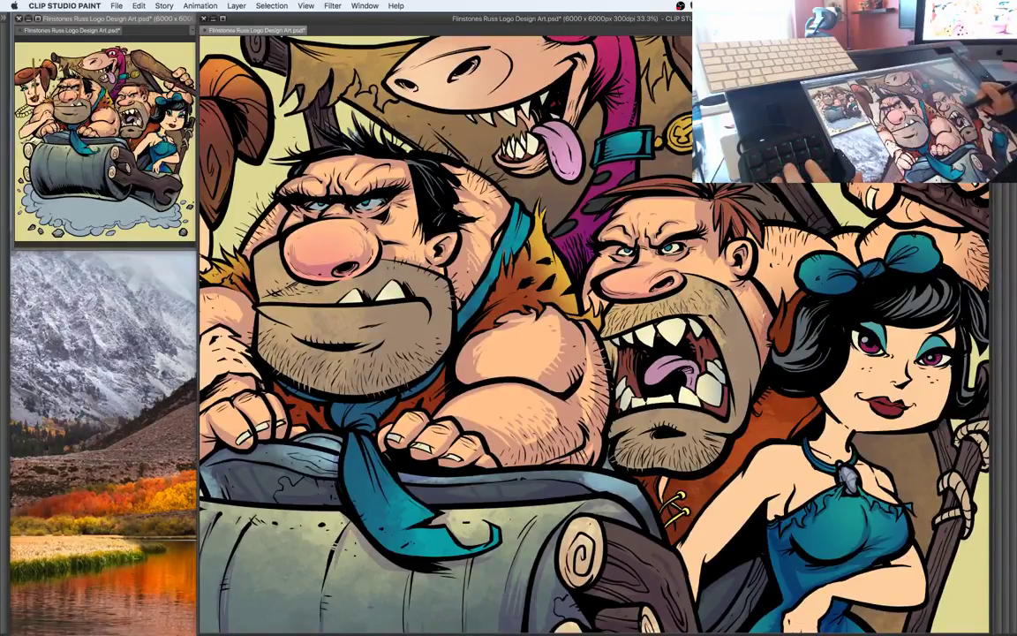
mouse_move(689, 268)
mouse_down()
mouse_move(718, 255)
mouse_move(718, 241)
mouse_up()
Paint lavender shadows on the shouting man's shoulder and raised arm behind the black-haired woman's bow
key(super+minus)
mouse_move(734, 336)
mouse_down()
mouse_move(778, 321)
mouse_move(709, 305)
mouse_up()
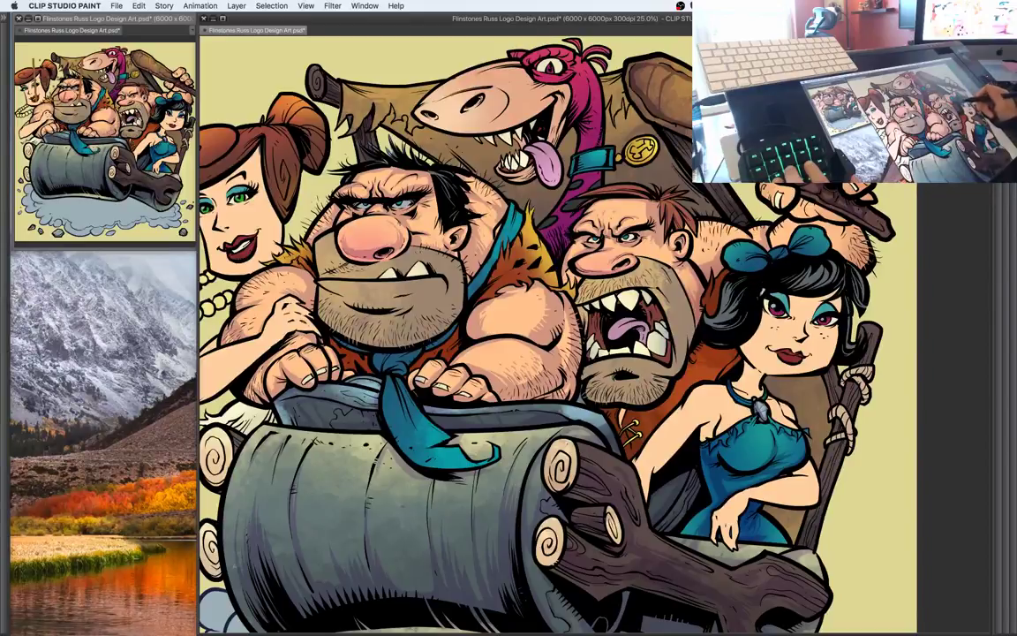
scroll(689, 265, right, 1)
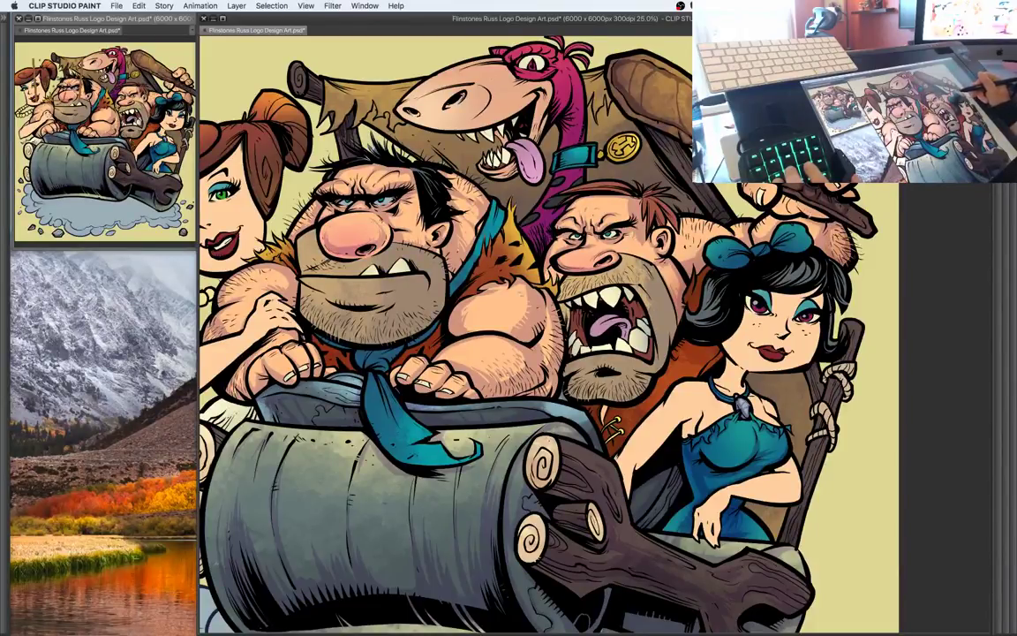
drag(745, 196, 757, 208)
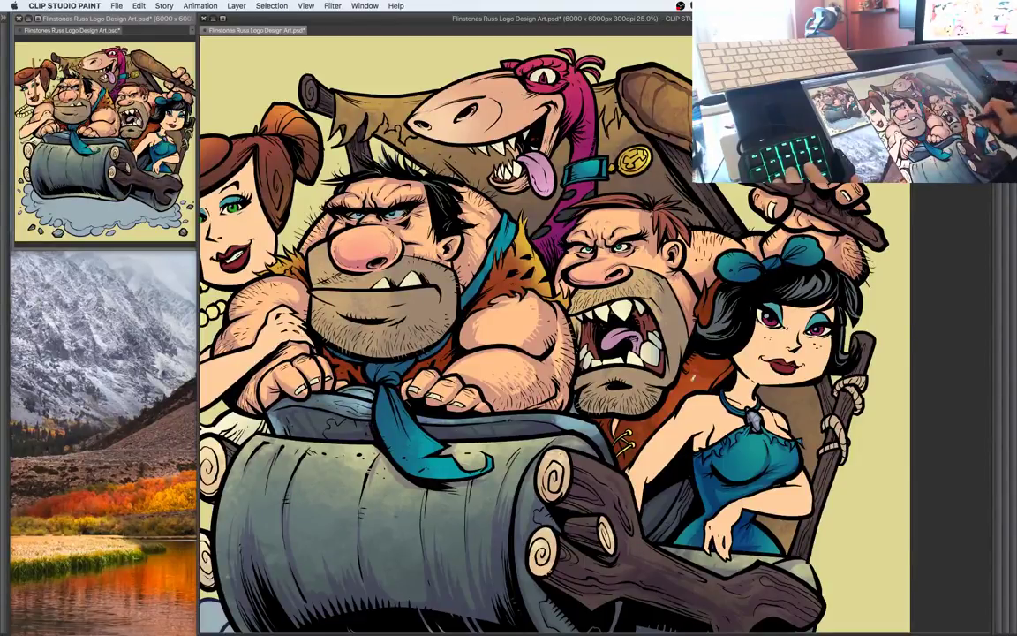
Paint lavender shadows on the dinosaur's pale snout and jaw above the black-haired man
drag(666, 362, 726, 350)
drag(680, 316, 662, 370)
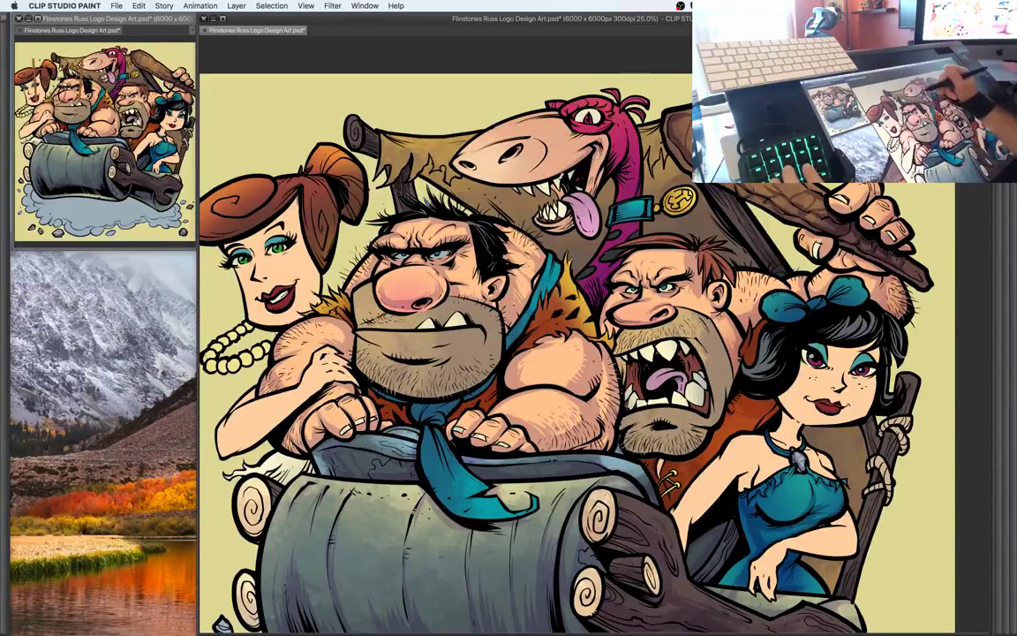
drag(620, 185, 624, 182)
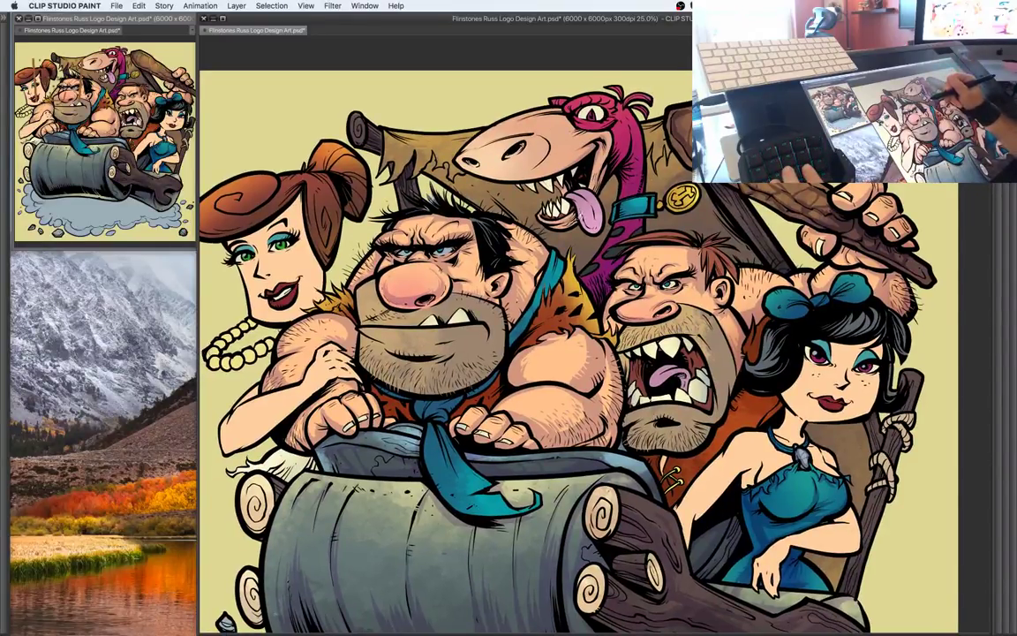
scroll(504, 124, up, 1)
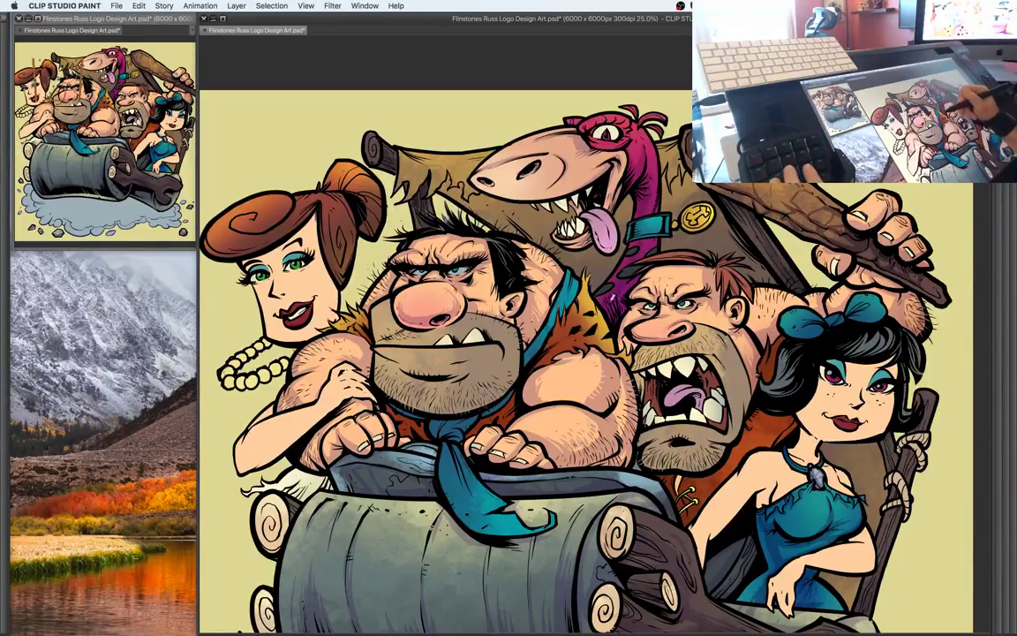
drag(672, 290, 636, 234)
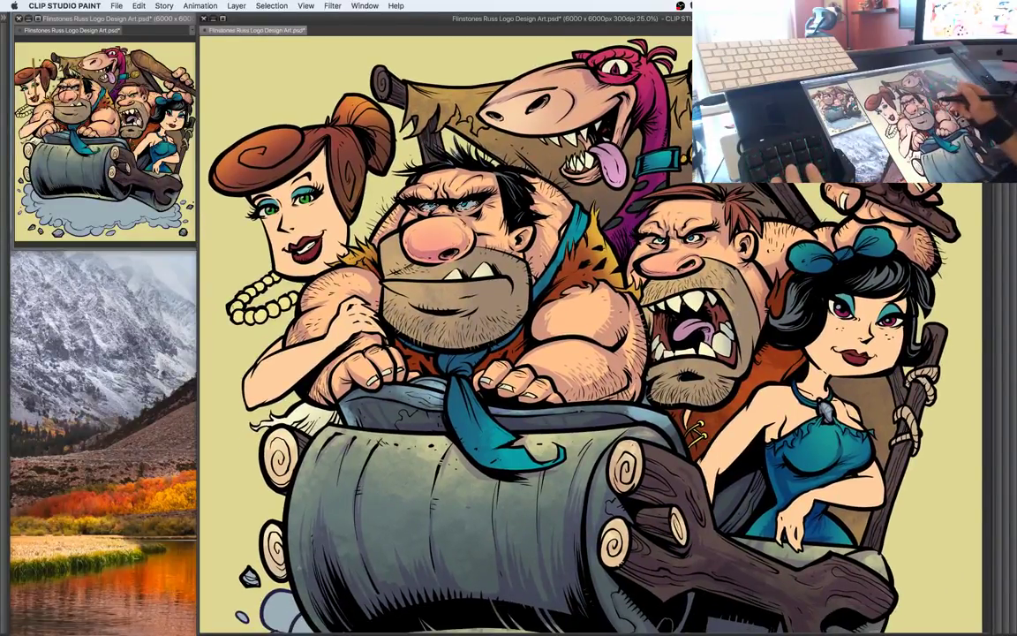
Clear the skin selection and bring back the hidden palettes with Multiply Layer 8 active
key(super+d)
key(Tab)
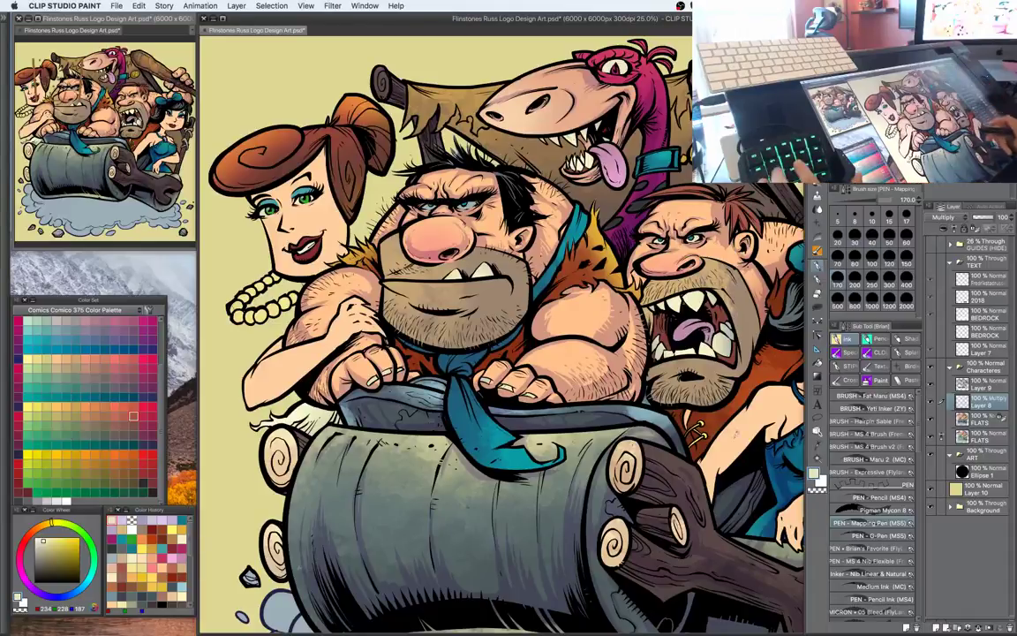
click(999, 417)
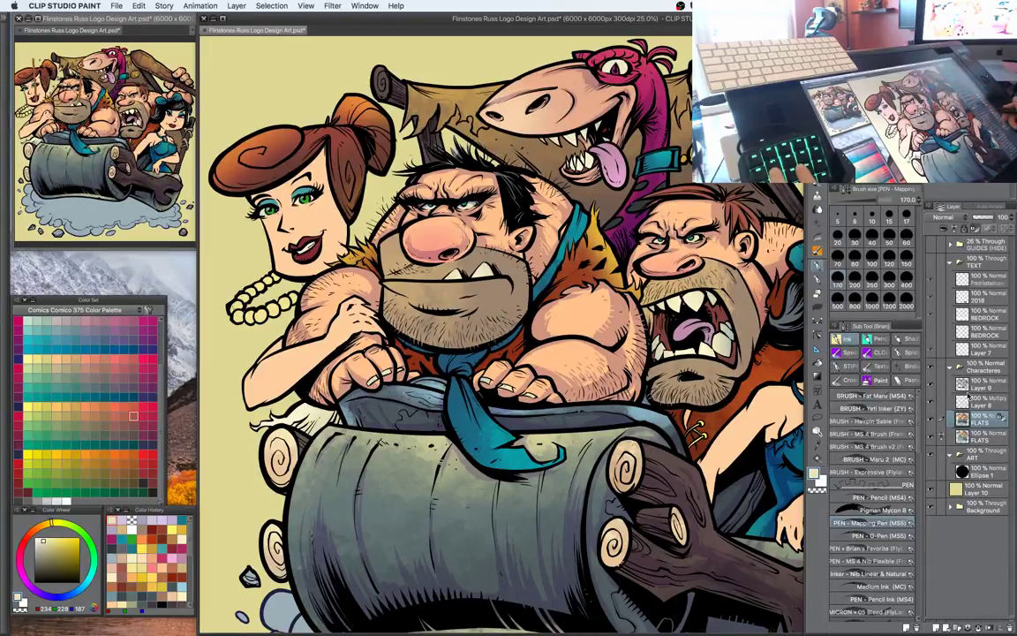
click(980, 398)
Examine the shading on the black-haired man's face and the neighbouring red-haired woman up close
key(super+plus)
drag(574, 273, 463, 380)
key(super+plus)
key(super+plus)
drag(623, 319, 497, 329)
drag(325, 300, 680, 337)
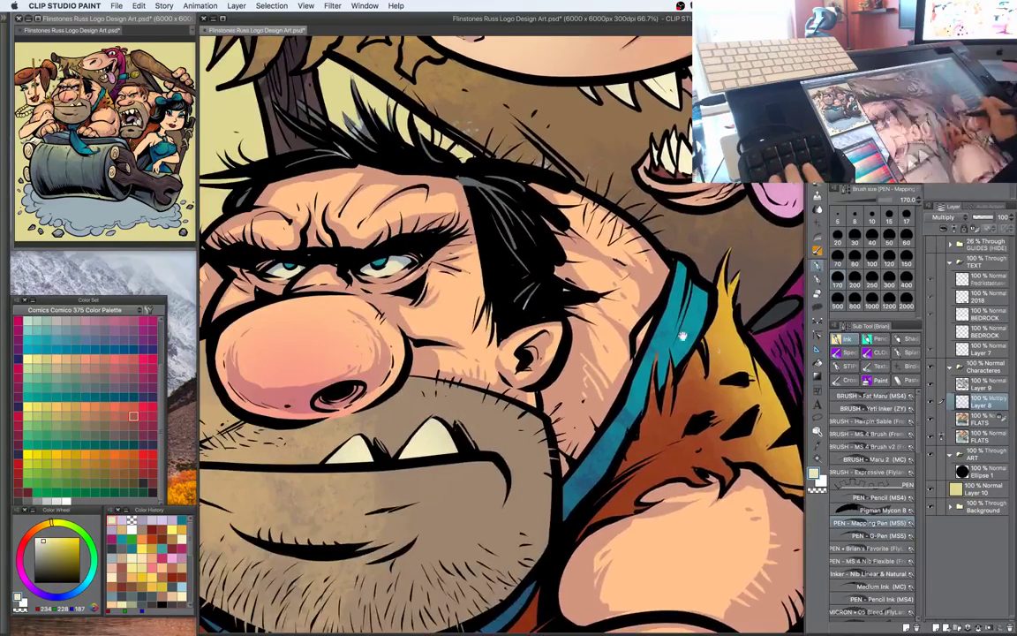
drag(361, 231, 568, 263)
key(super+plus)
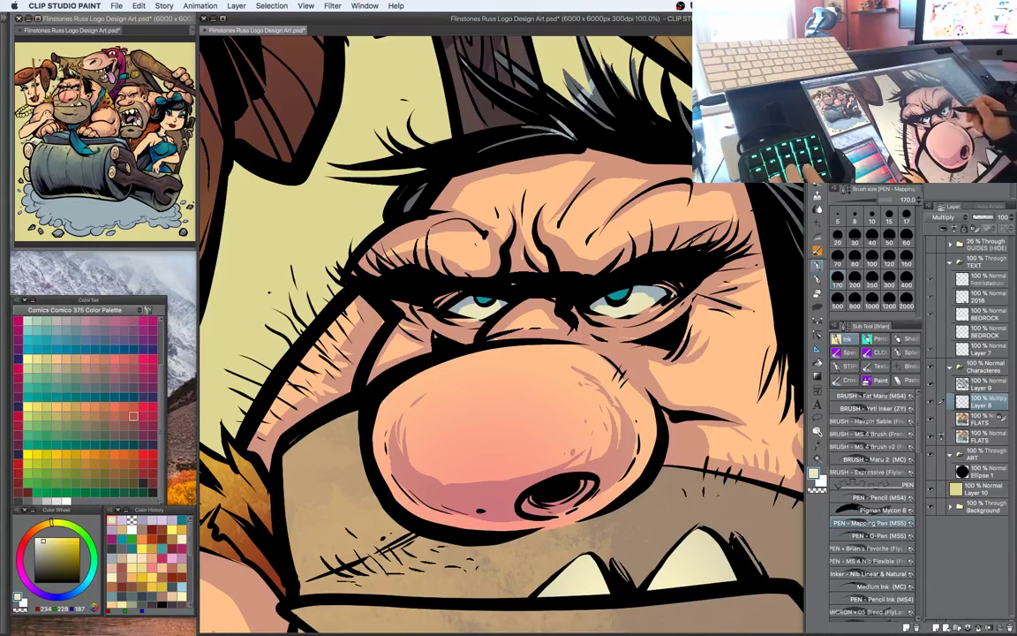
key(super+minus)
key(super+minus)
key(super+minus)
drag(643, 341, 583, 314)
key(super+minus)
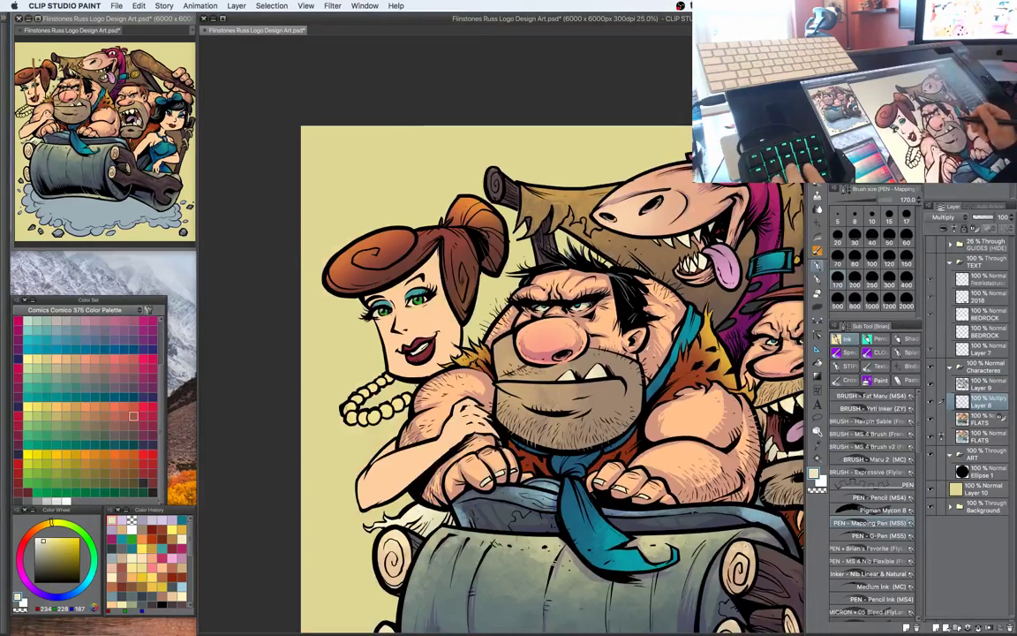
scroll(411, 318, up, 3)
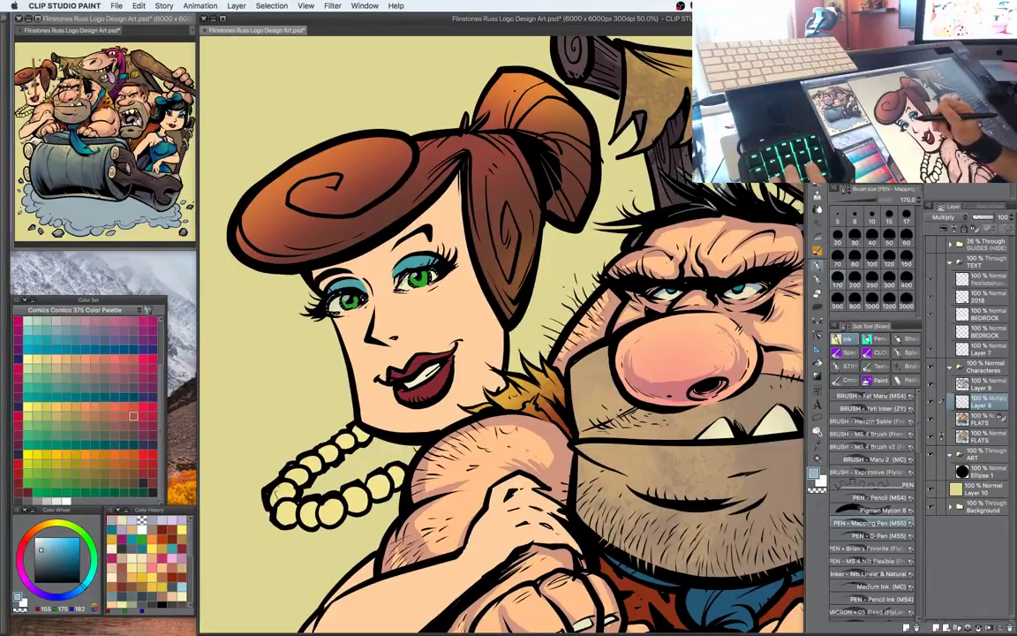
scroll(412, 262, down, 1)
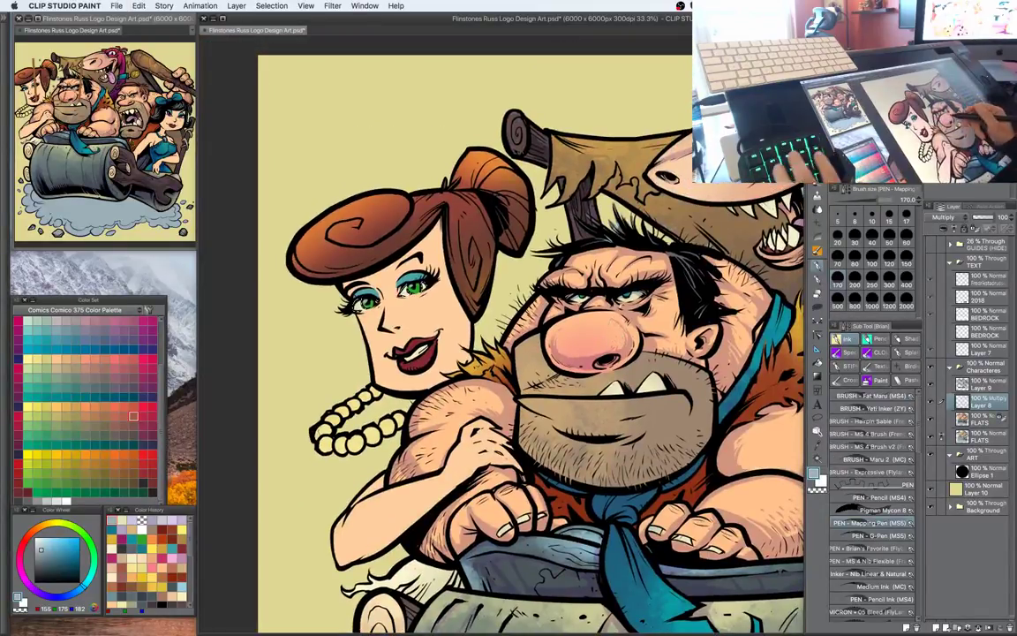
Select the teal tie from the FLATS layer, return to Multiply Layer 8 with lavender RGB 209, 196, 231, and hide the selection outline
key(alt+[)
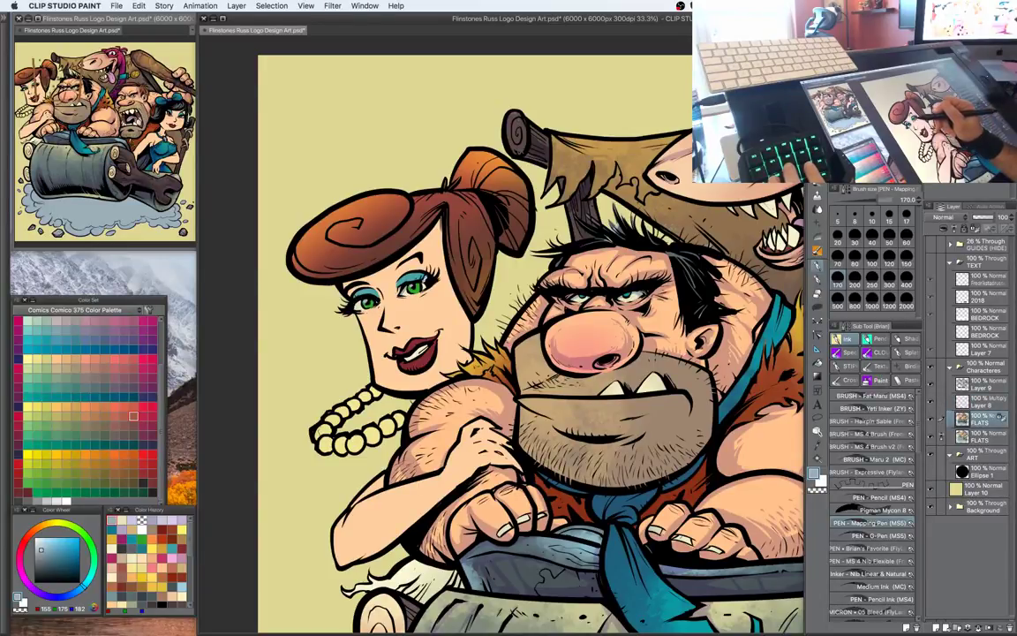
key(super+minus)
key(super+minus)
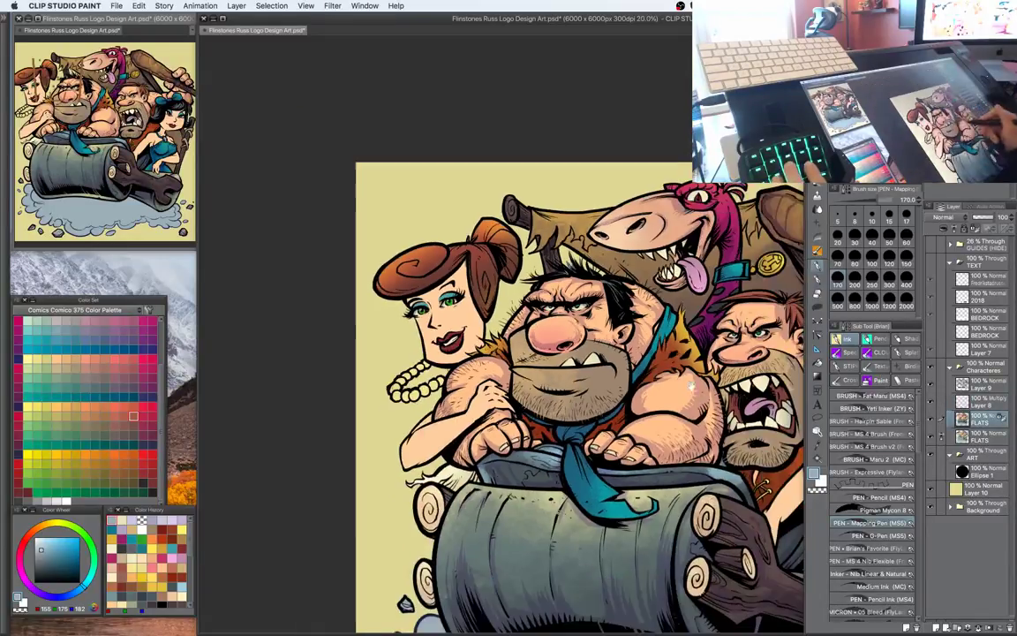
drag(730, 330, 581, 205)
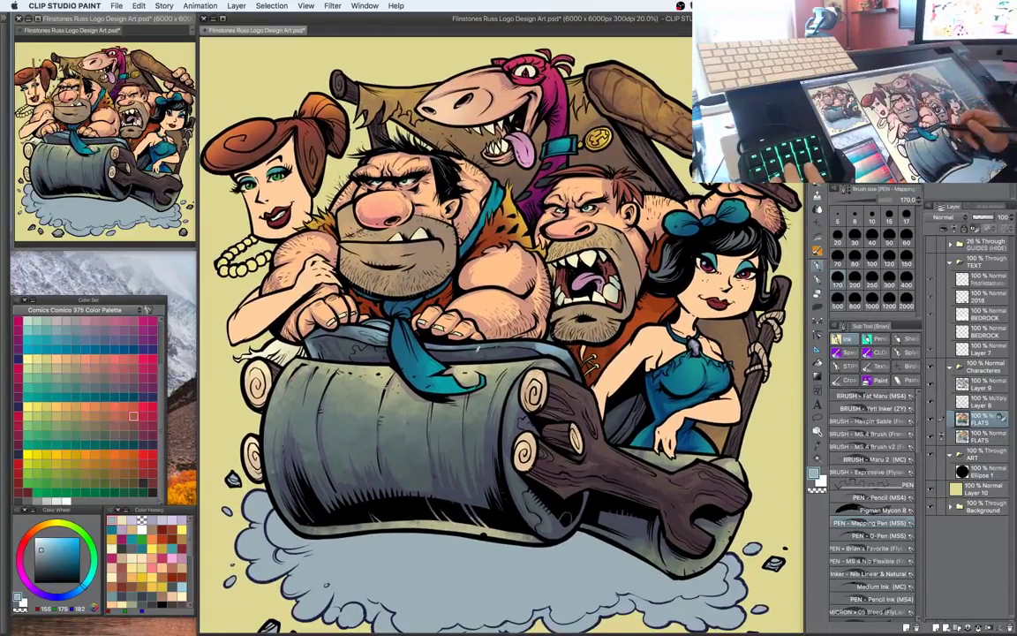
key(w)
click(403, 333)
key(p)
click(985, 402)
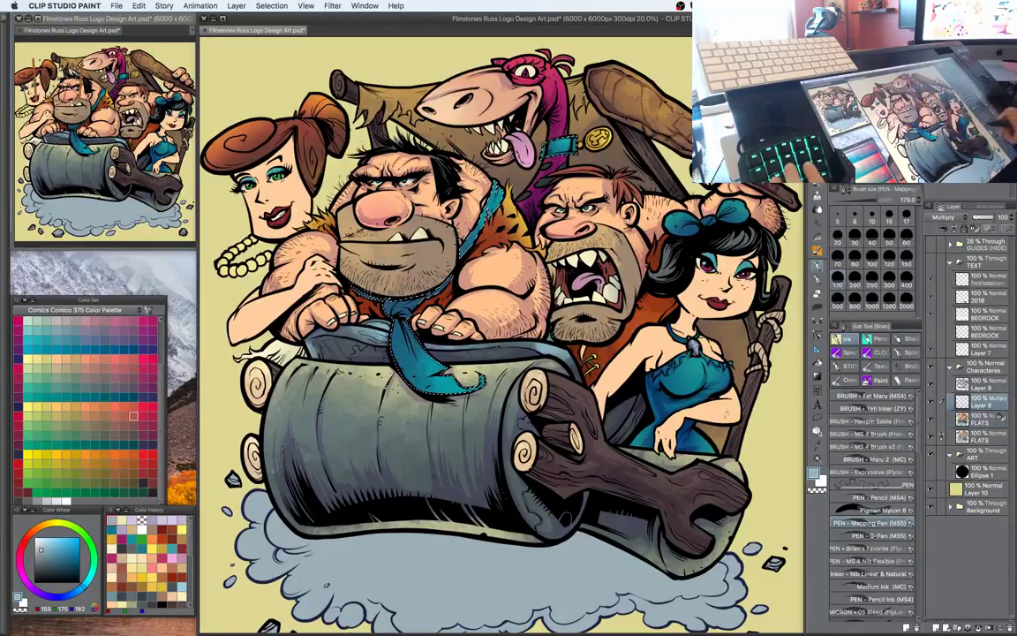
click(133, 520)
key(super+h)
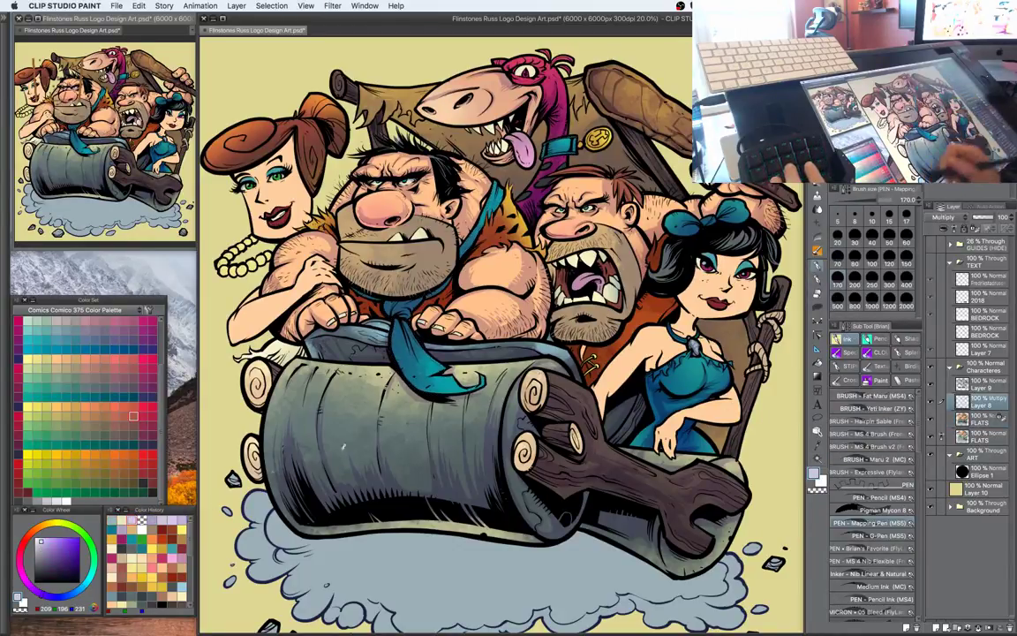
Review the lavender shadows across the whole group, from the stone roller car and teal tie up to the characters
drag(581, 384, 598, 400)
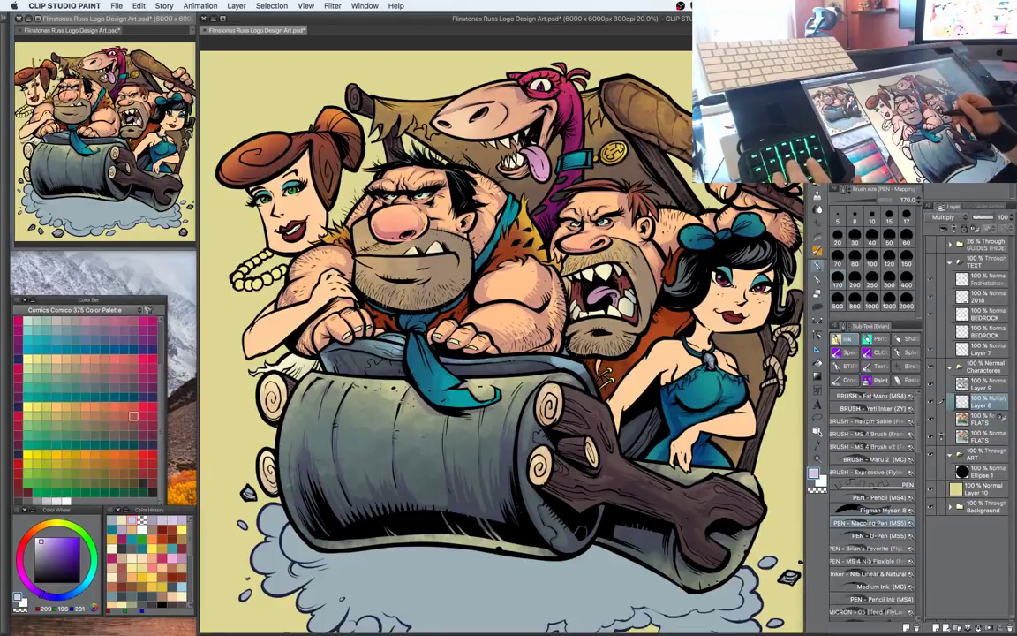
drag(600, 274, 612, 241)
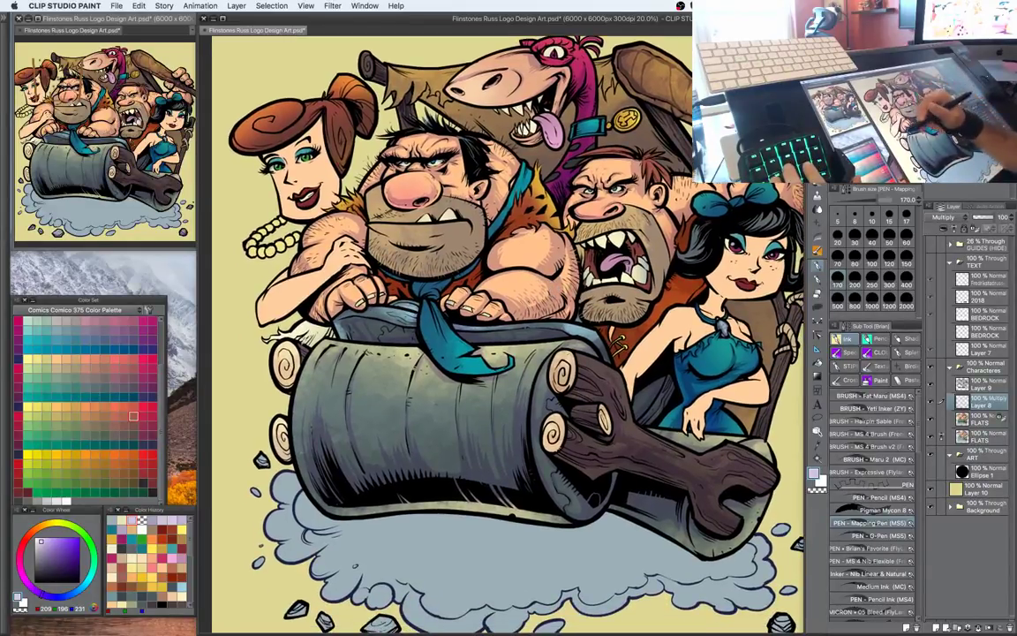
key(super+plus)
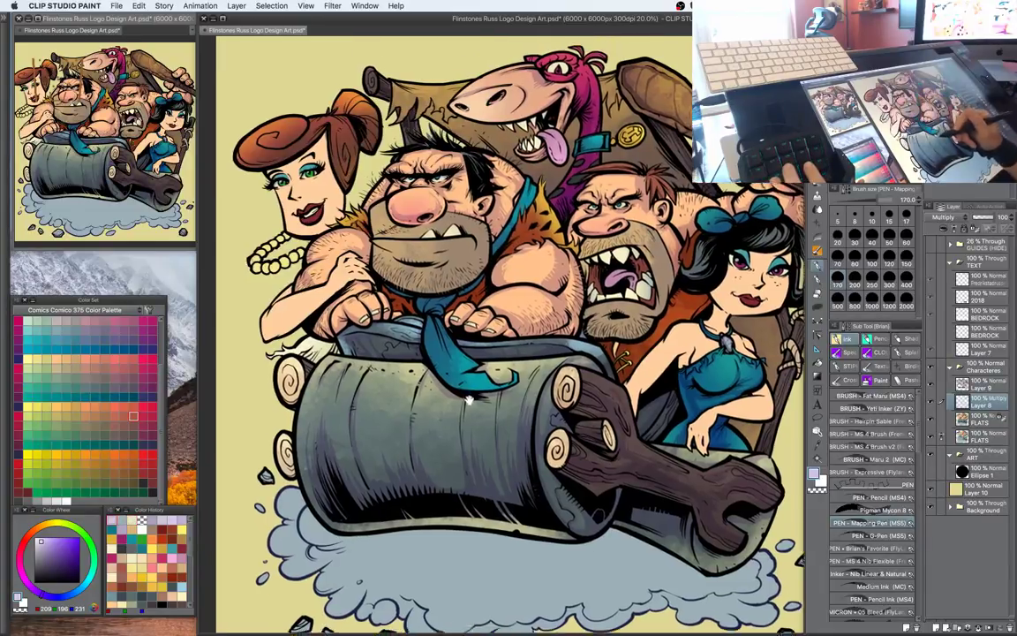
drag(469, 400, 485, 425)
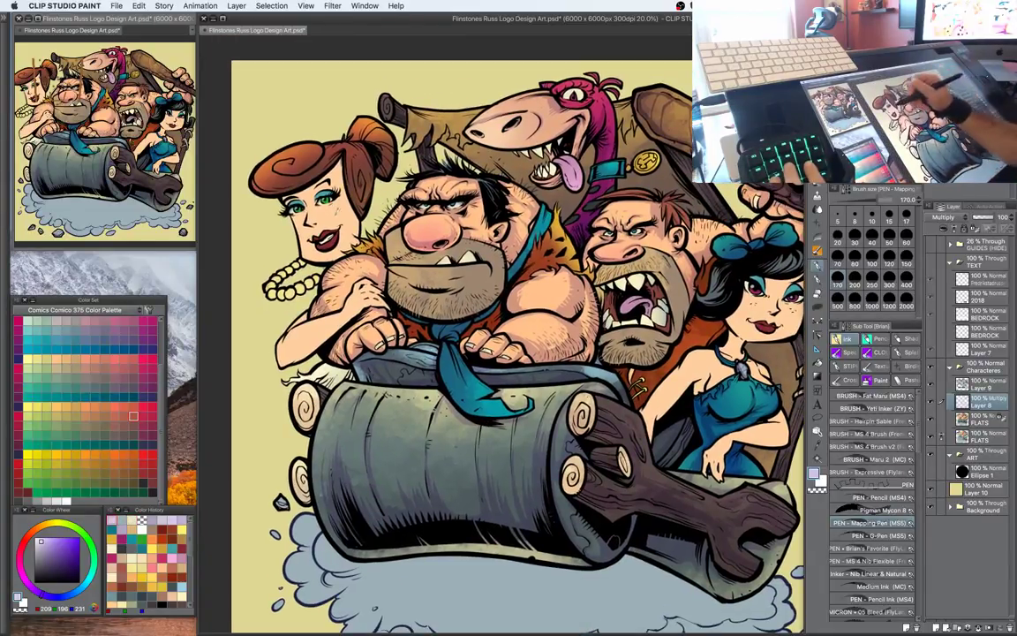
key(g)
key(p)
drag(507, 304, 607, 314)
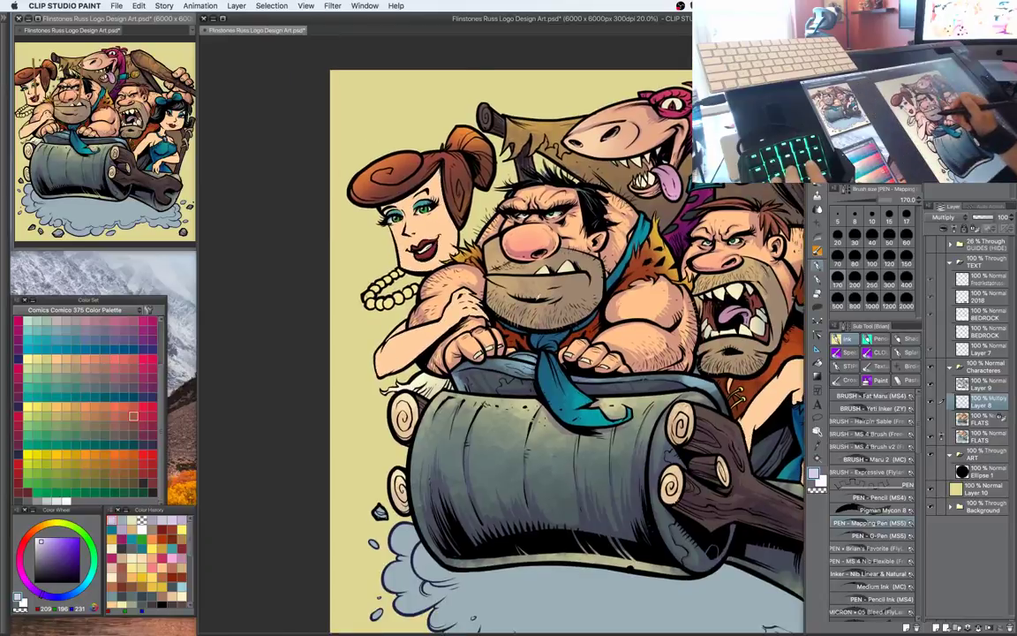
key(super+plus)
drag(529, 309, 585, 318)
key(super+plus)
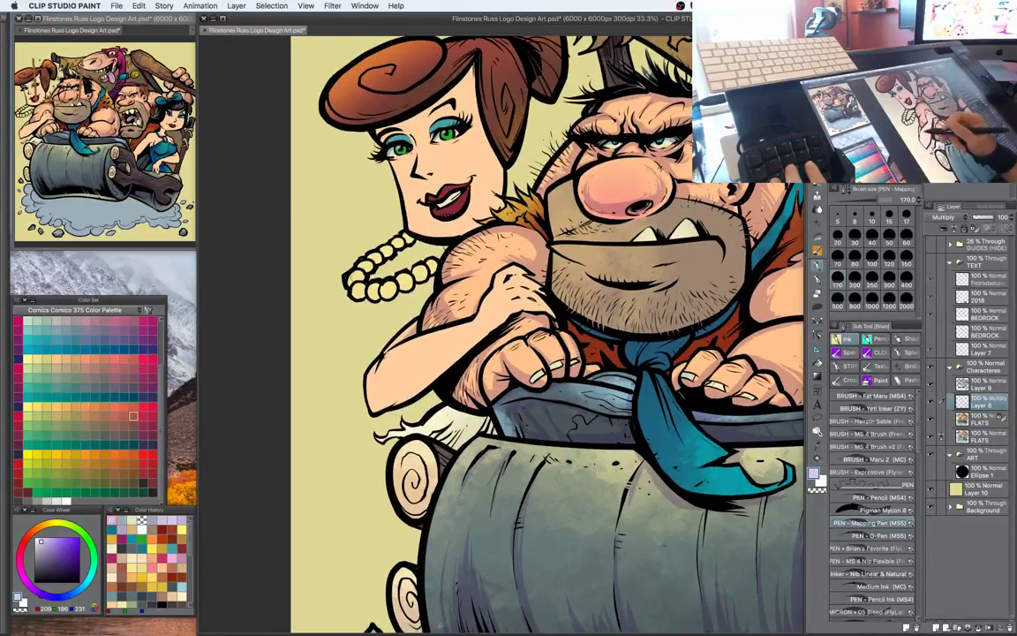
Examine the red-haired woman's face and forearm against the shaded arms and face of the black-haired man
mouse_move(333, 339)
mouse_down()
mouse_move(340, 365)
mouse_move(432, 305)
mouse_move(461, 271)
mouse_up()
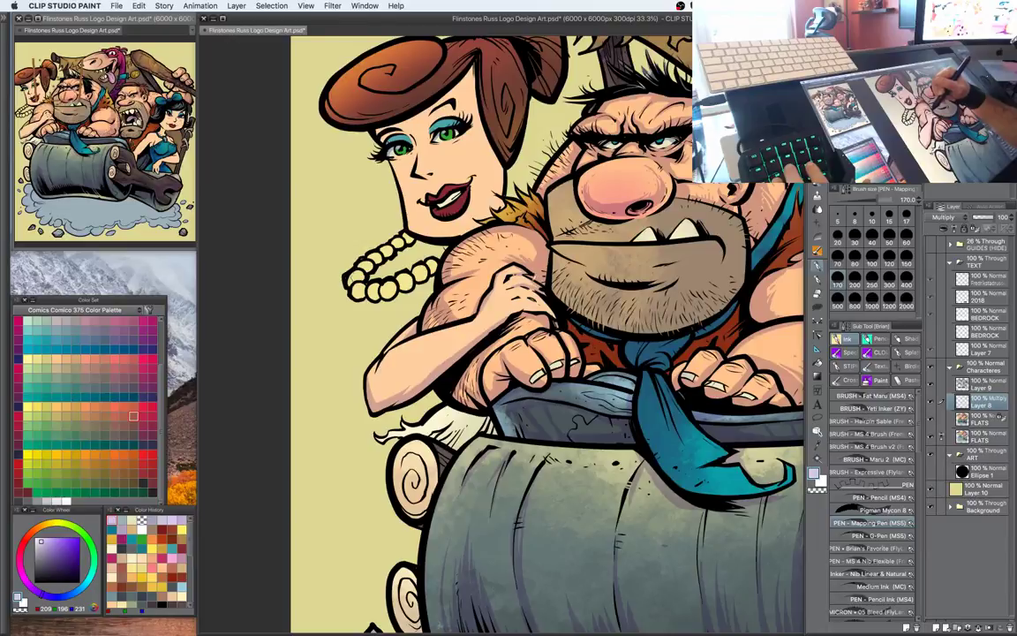
drag(517, 264, 500, 241)
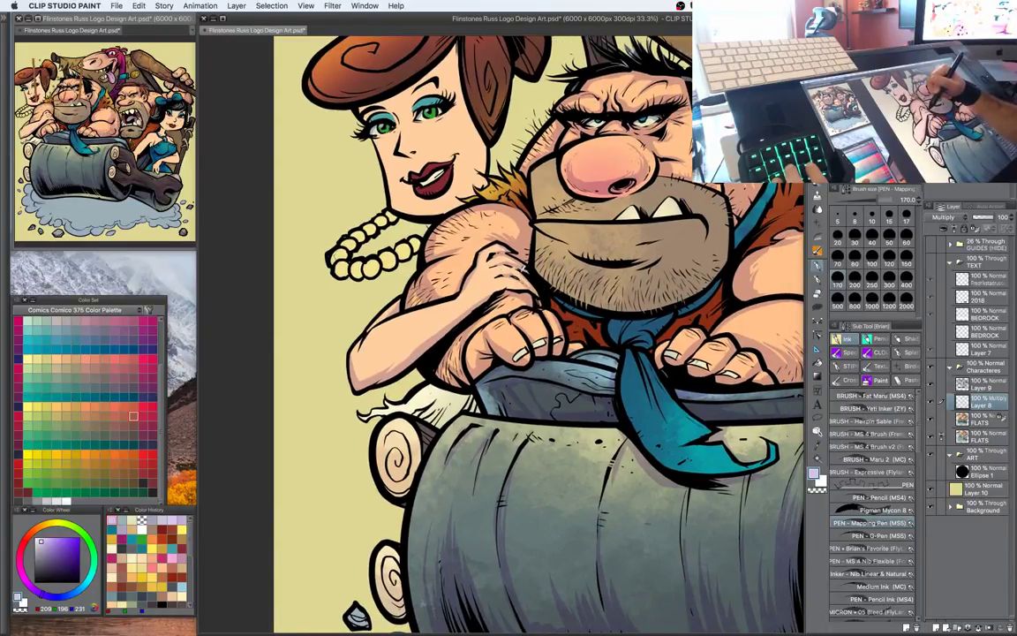
drag(477, 252, 475, 257)
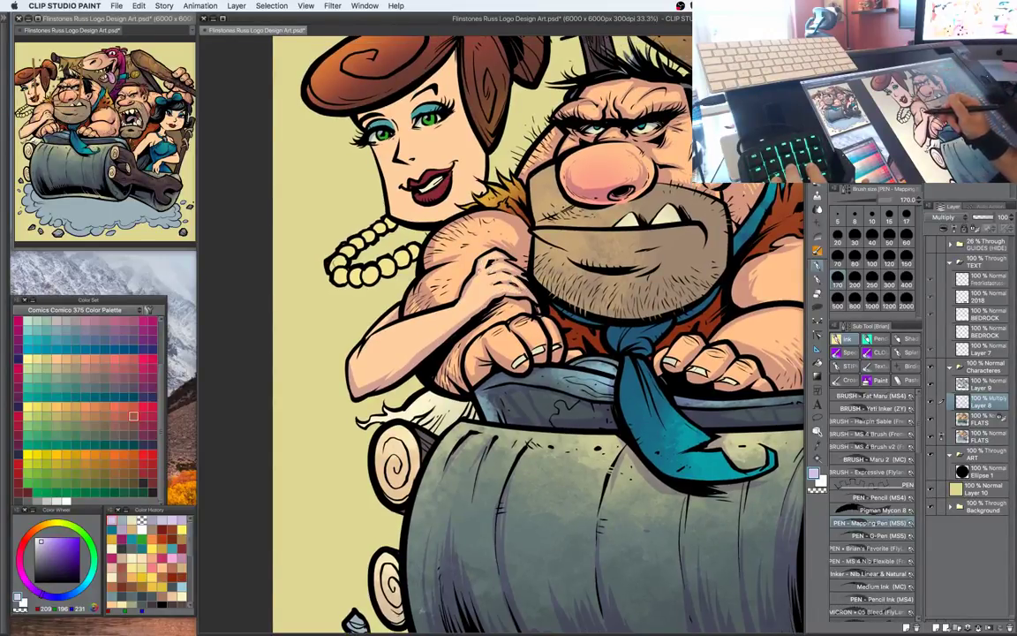
key(super+minus)
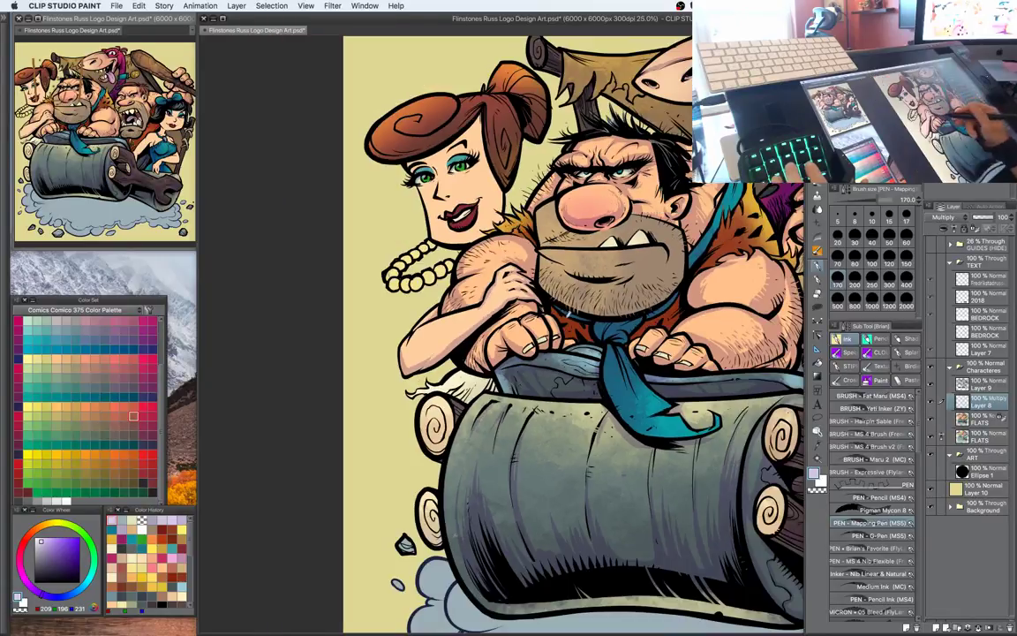
drag(477, 301, 493, 309)
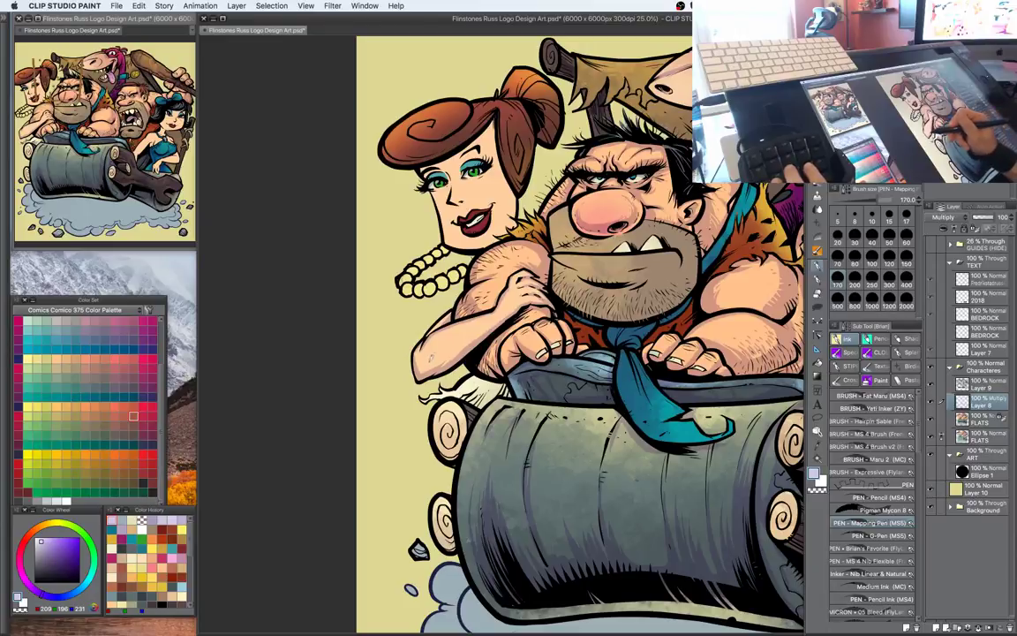
drag(653, 364, 588, 386)
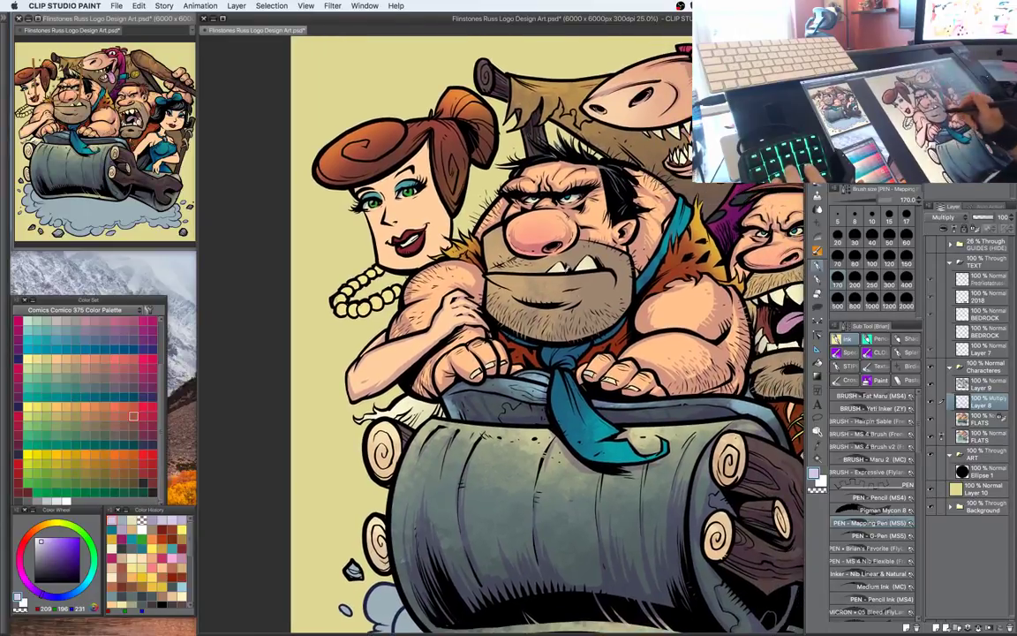
drag(507, 246, 537, 256)
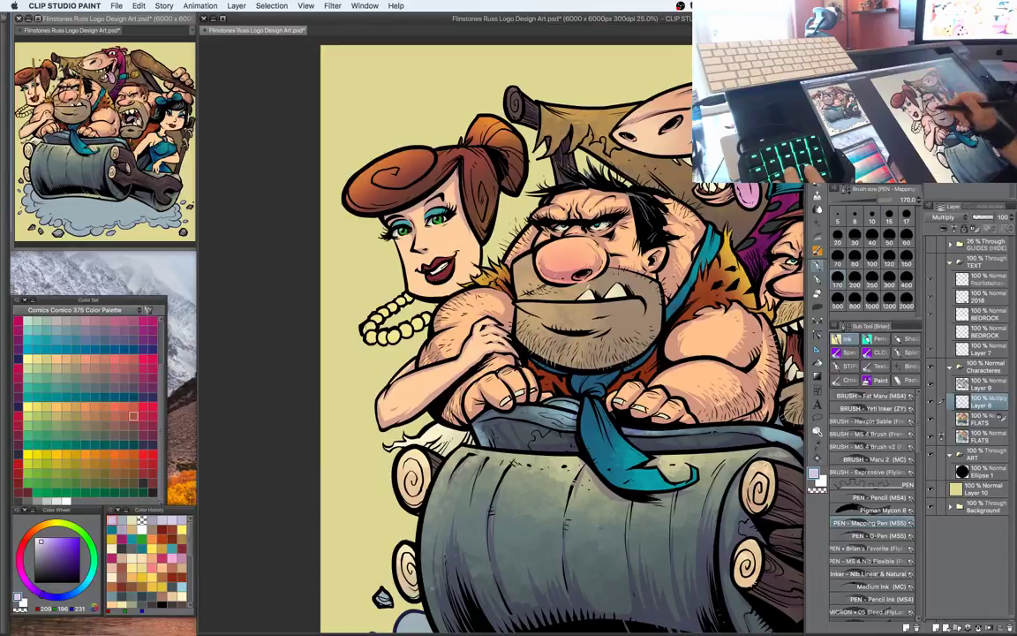
drag(609, 256, 608, 237)
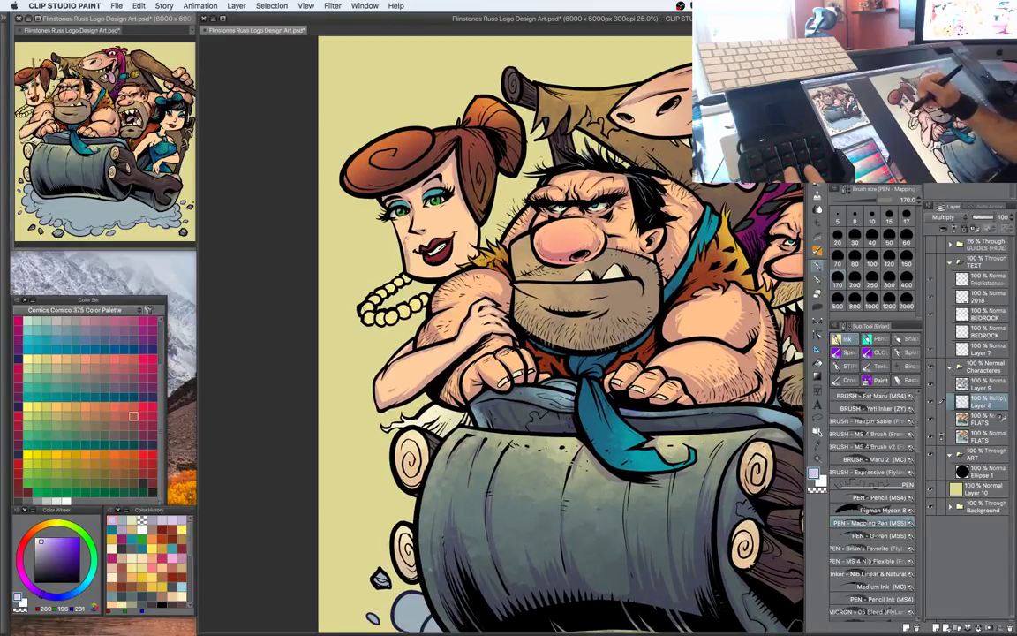
key(c)
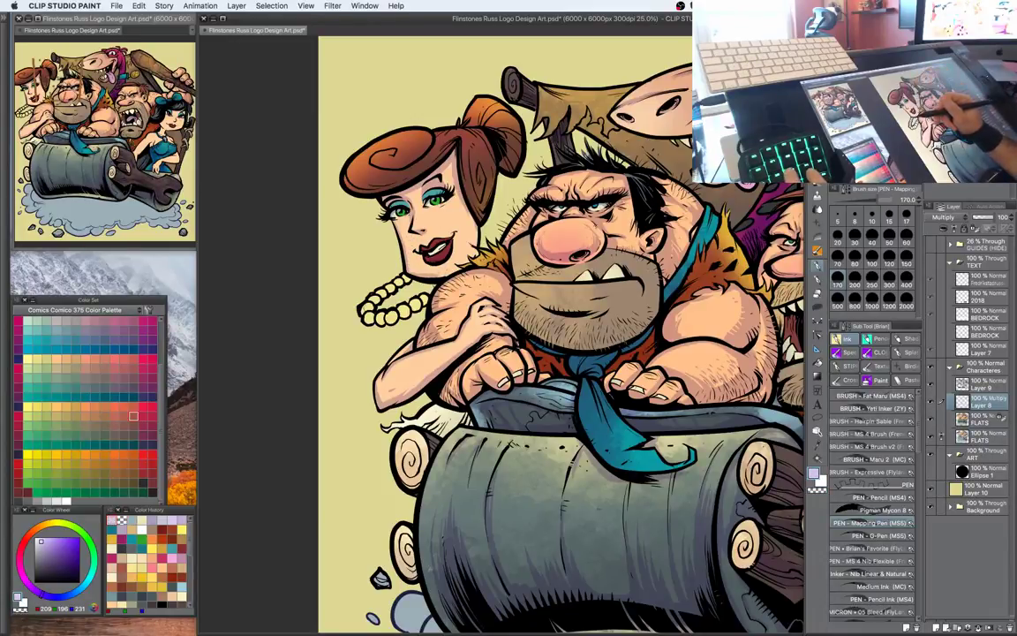
drag(564, 281, 563, 295)
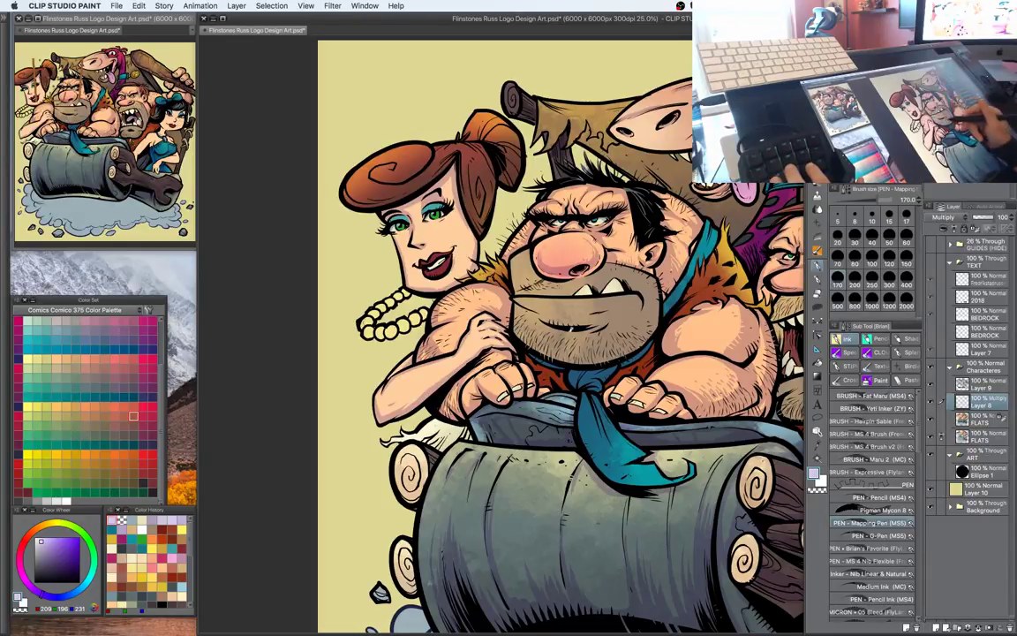
Examine the black-haired woman's face, arms and teal dress beside the shouting man and the wooden club
drag(647, 342, 556, 298)
drag(701, 376, 494, 329)
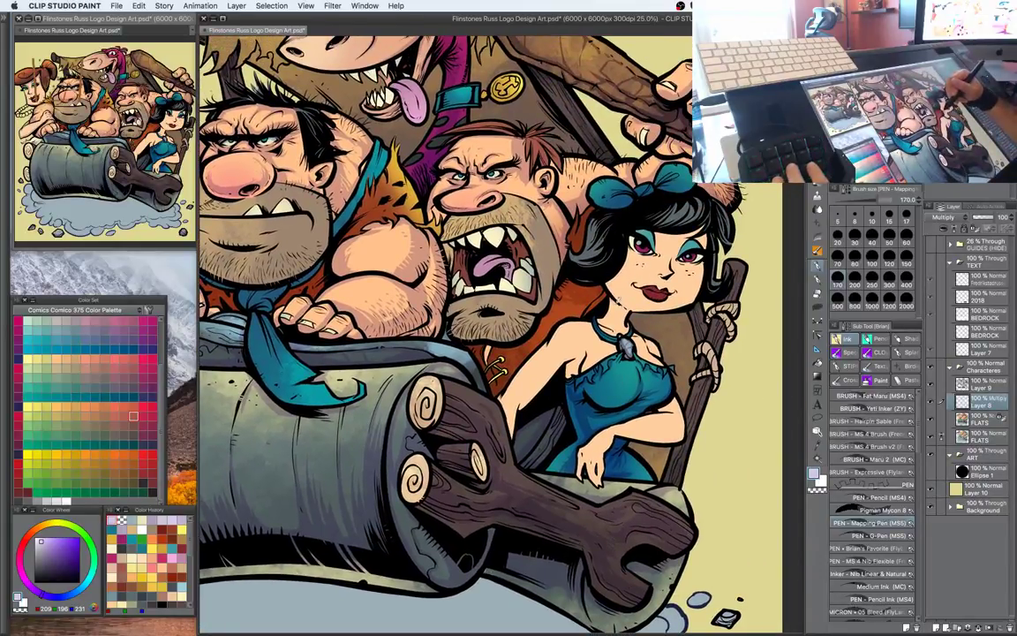
drag(530, 256, 542, 220)
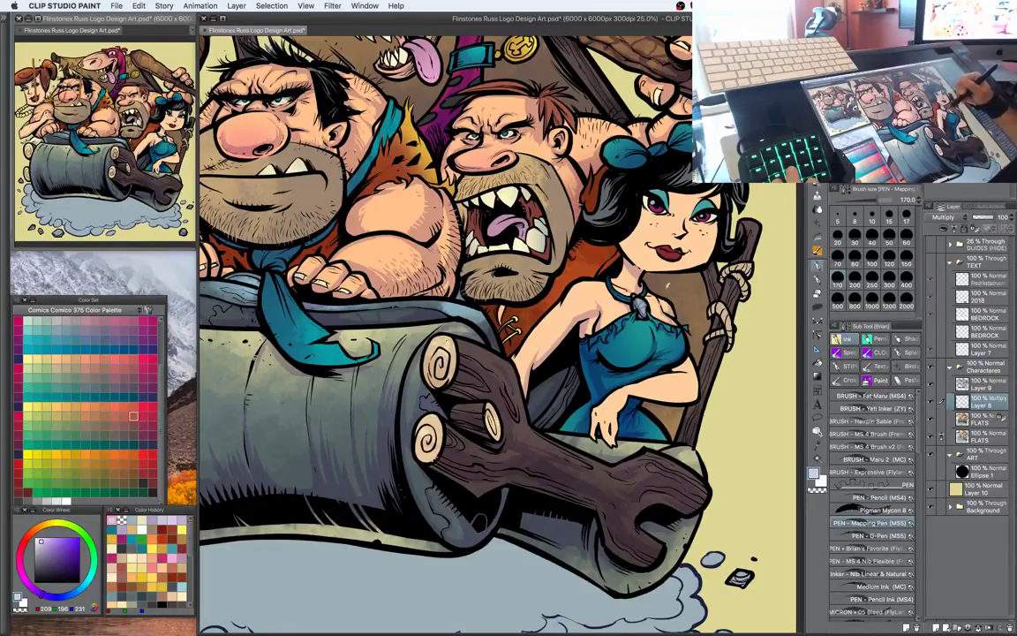
drag(715, 334, 724, 280)
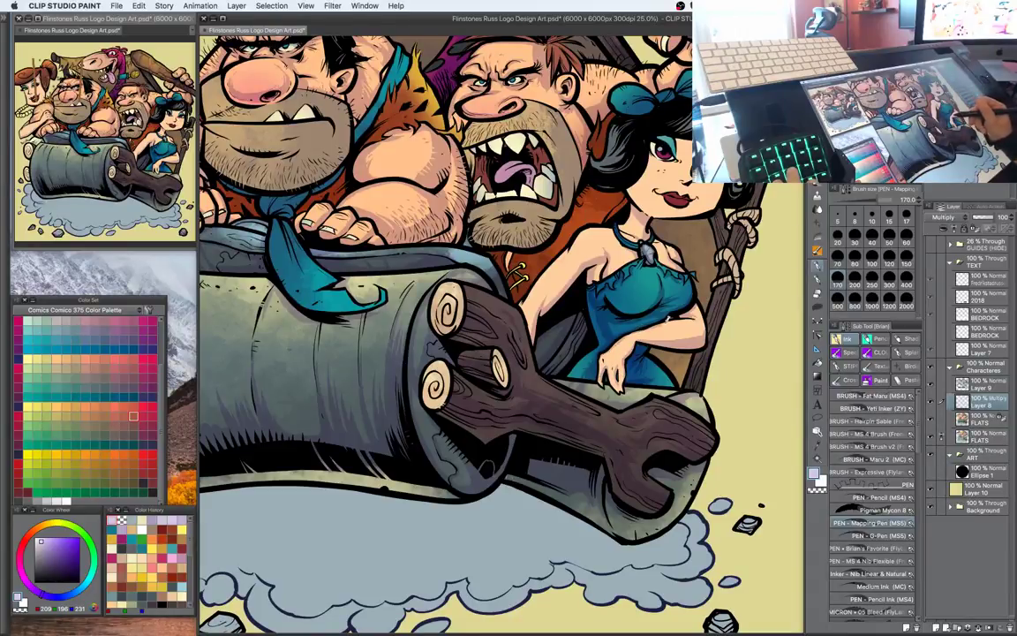
drag(717, 313, 711, 378)
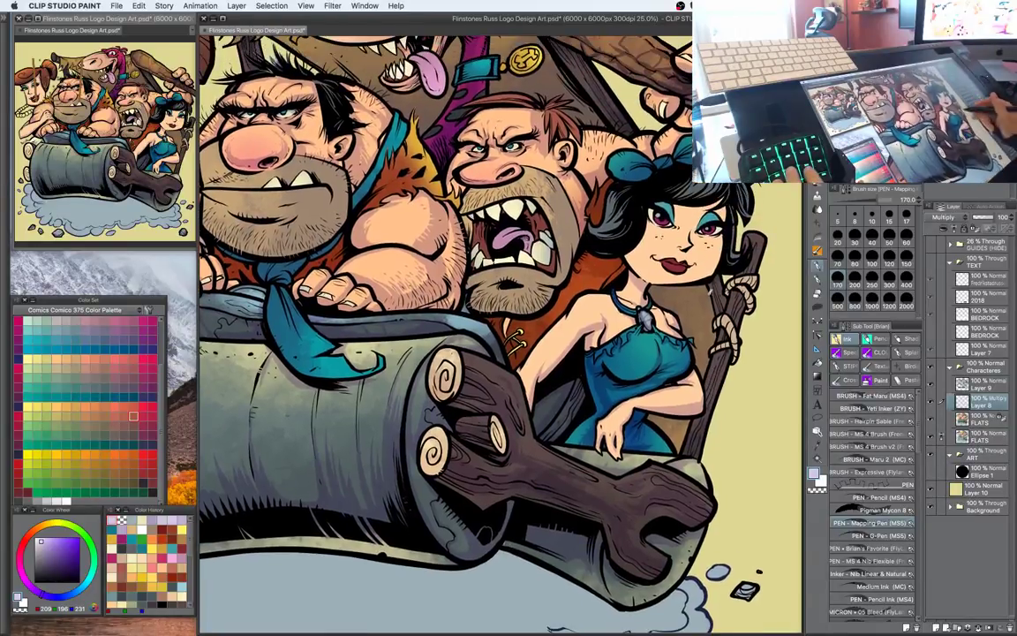
drag(615, 208, 606, 241)
key(w)
key(p)
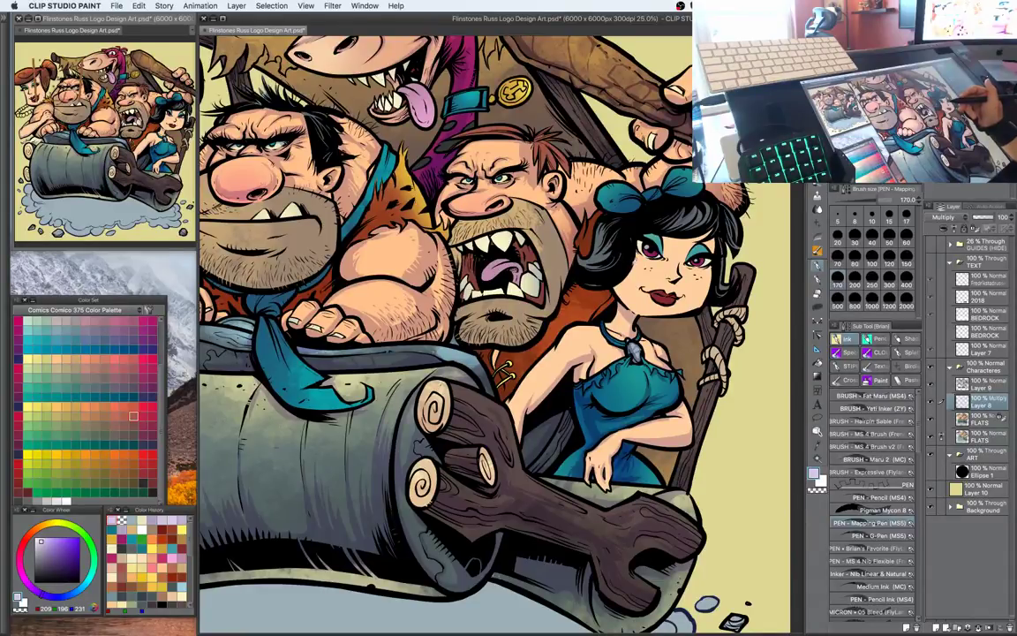
drag(609, 177, 613, 139)
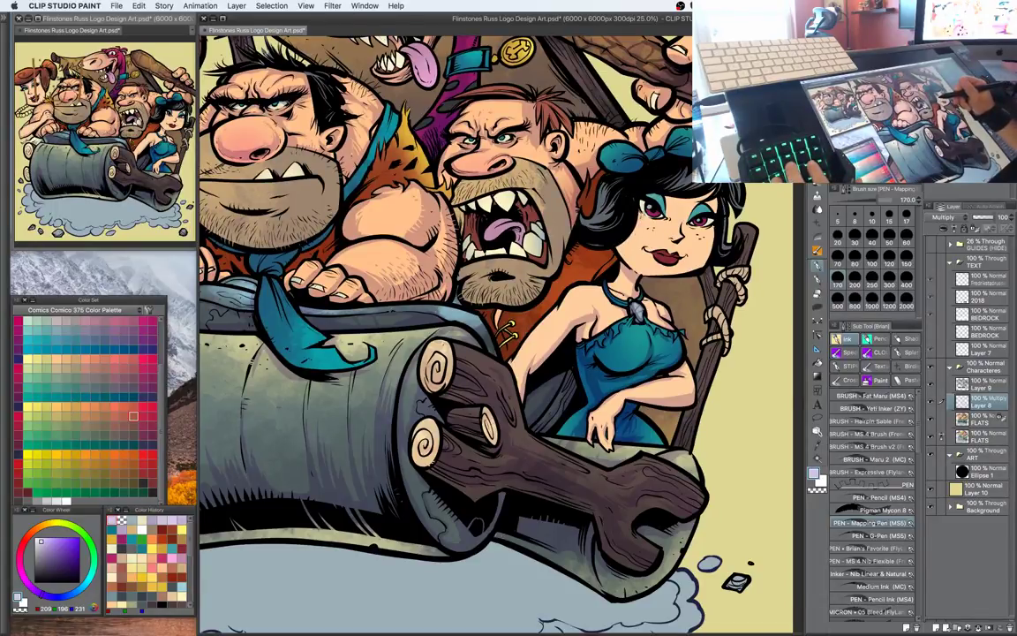
key(w)
key(b)
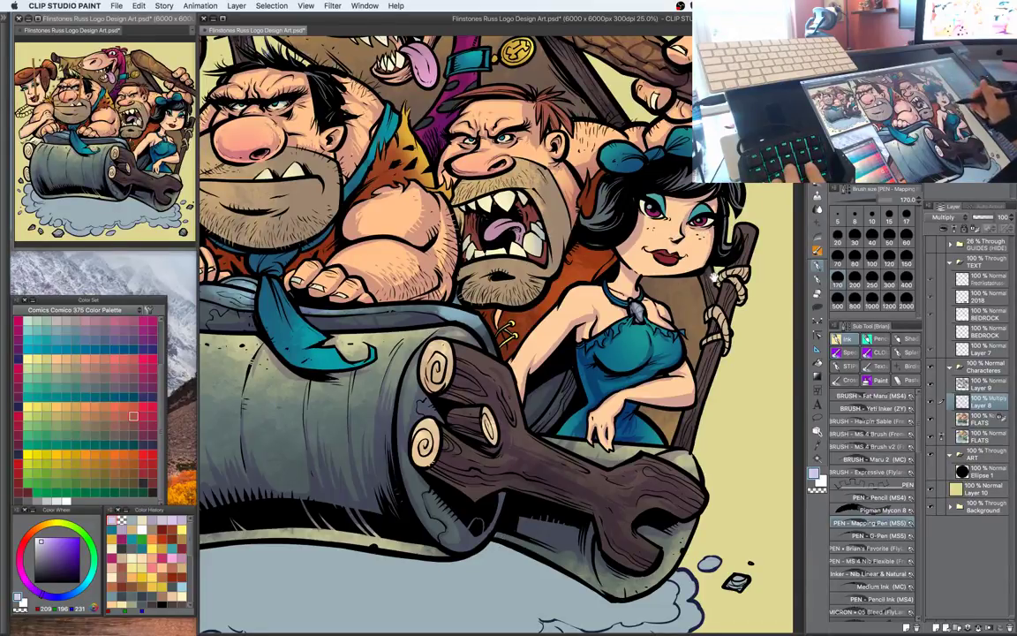
drag(641, 249, 636, 250)
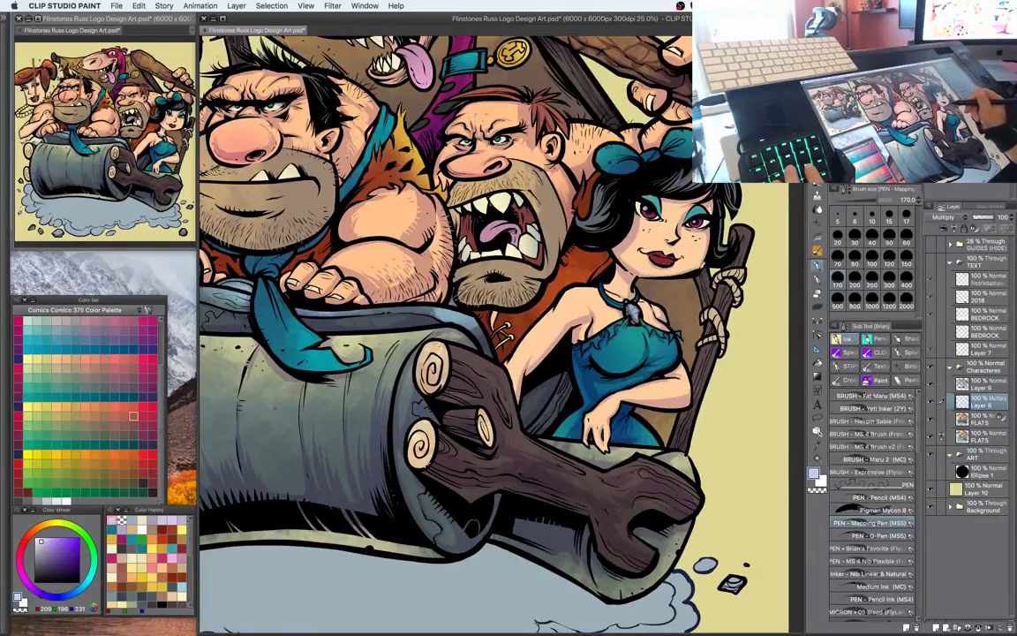
drag(642, 266, 651, 267)
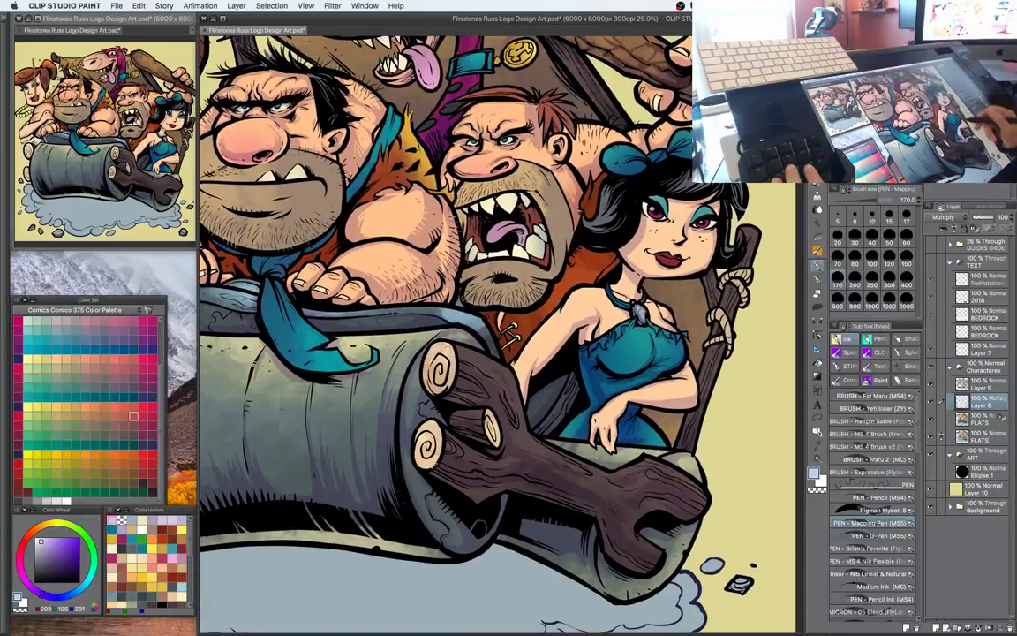
drag(698, 303, 700, 294)
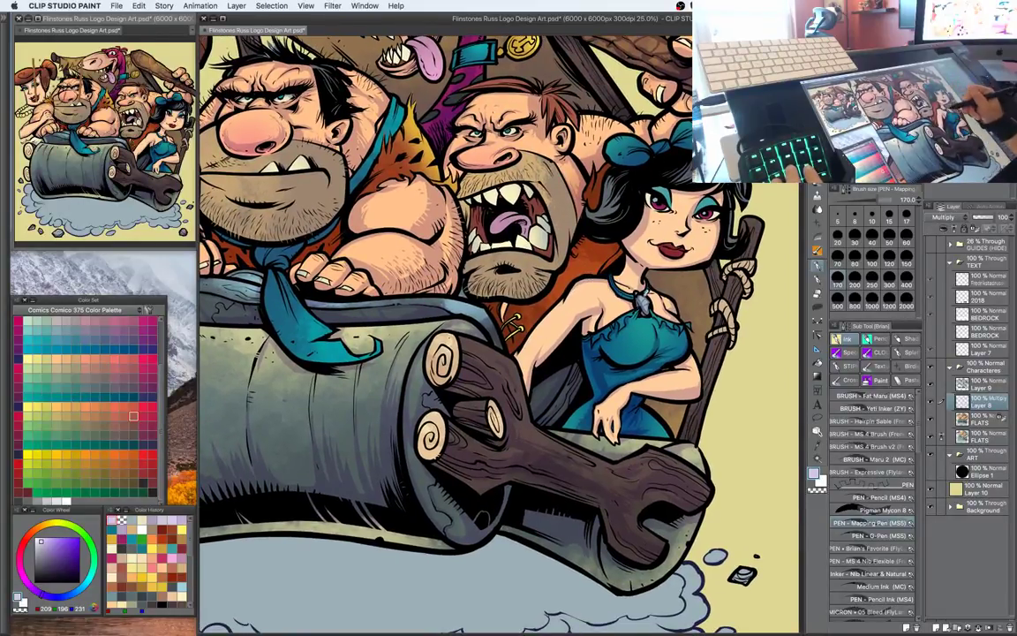
drag(699, 340, 690, 305)
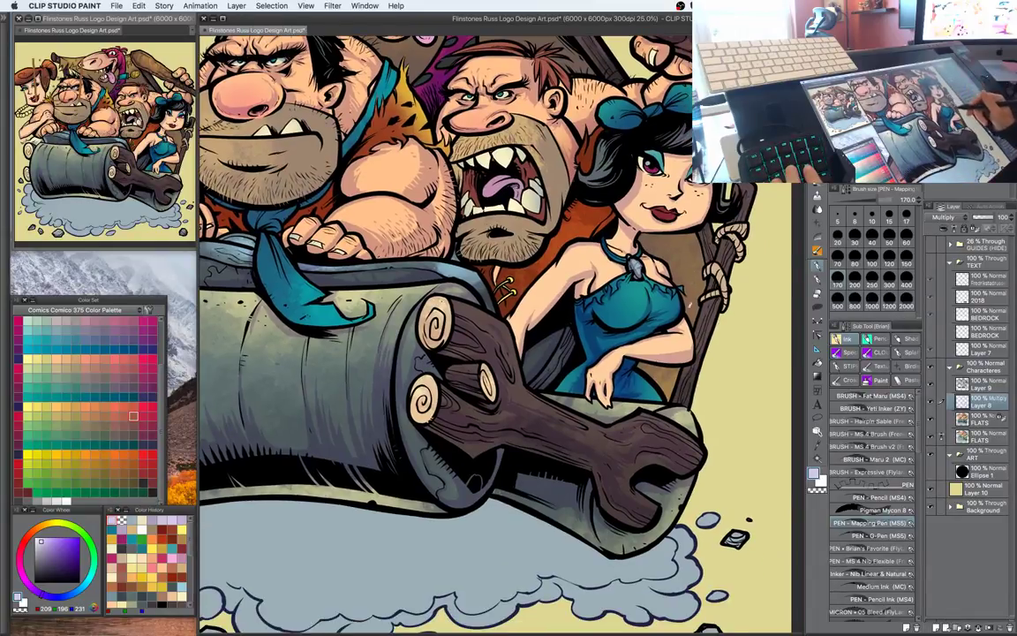
drag(582, 346, 616, 384)
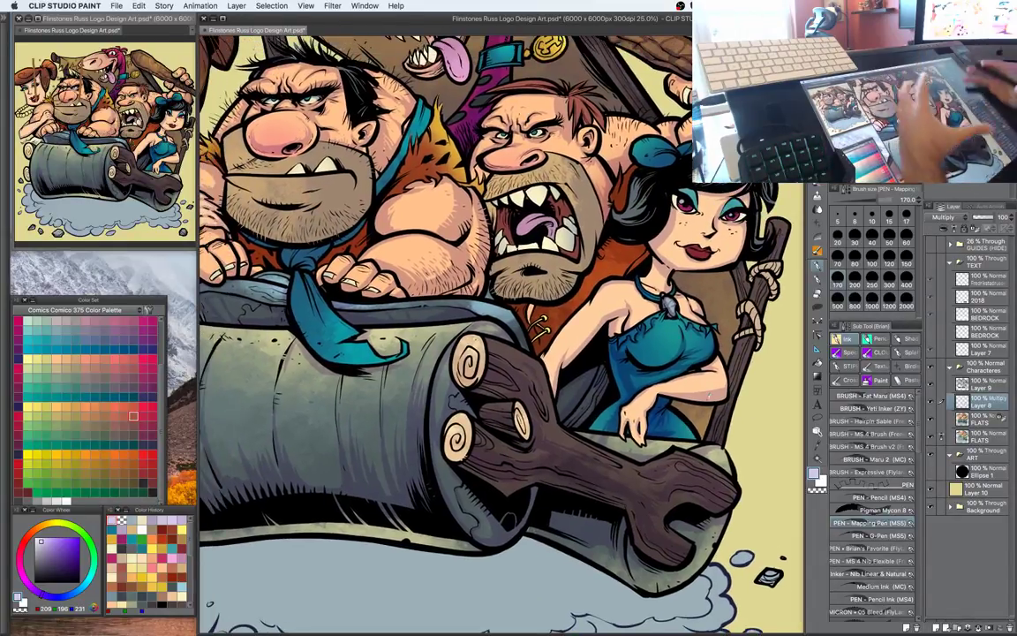
drag(719, 302, 713, 328)
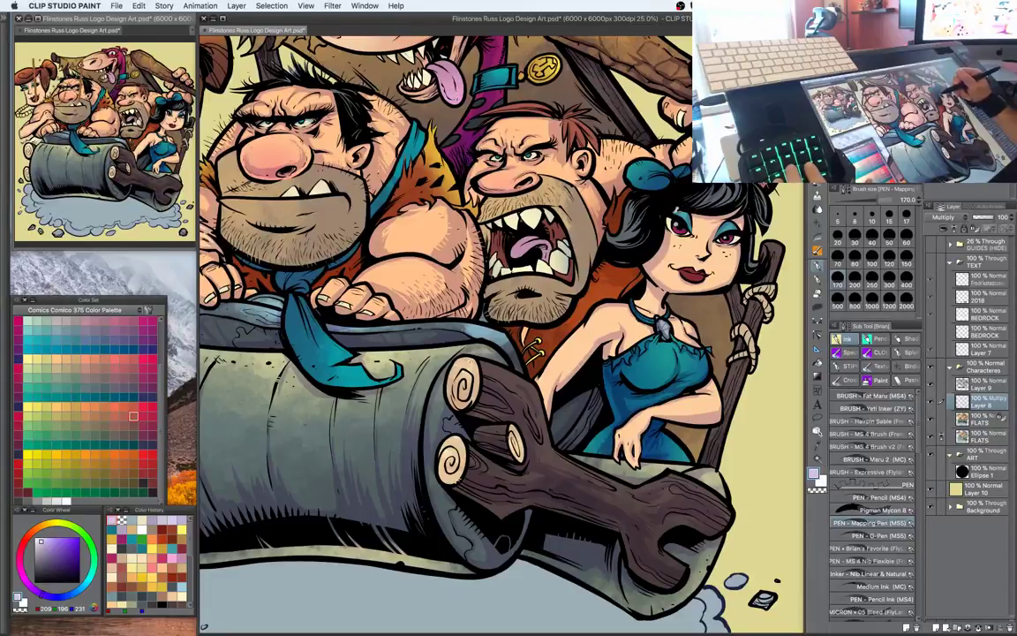
drag(662, 298, 664, 253)
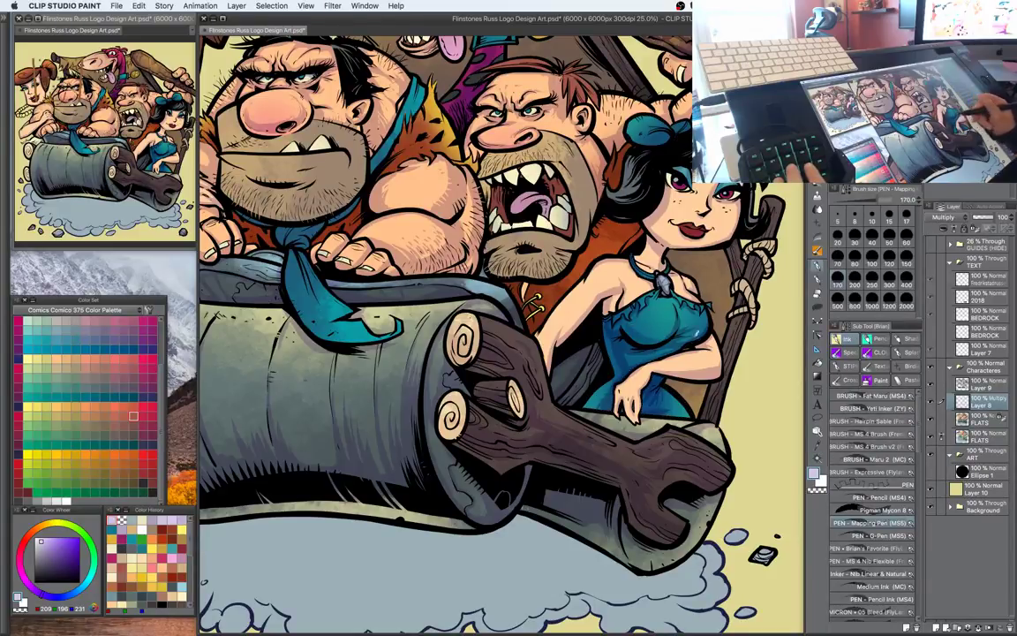
Save the illustration with its current Multiply-layer shadows
drag(698, 334, 716, 378)
key(super+minus)
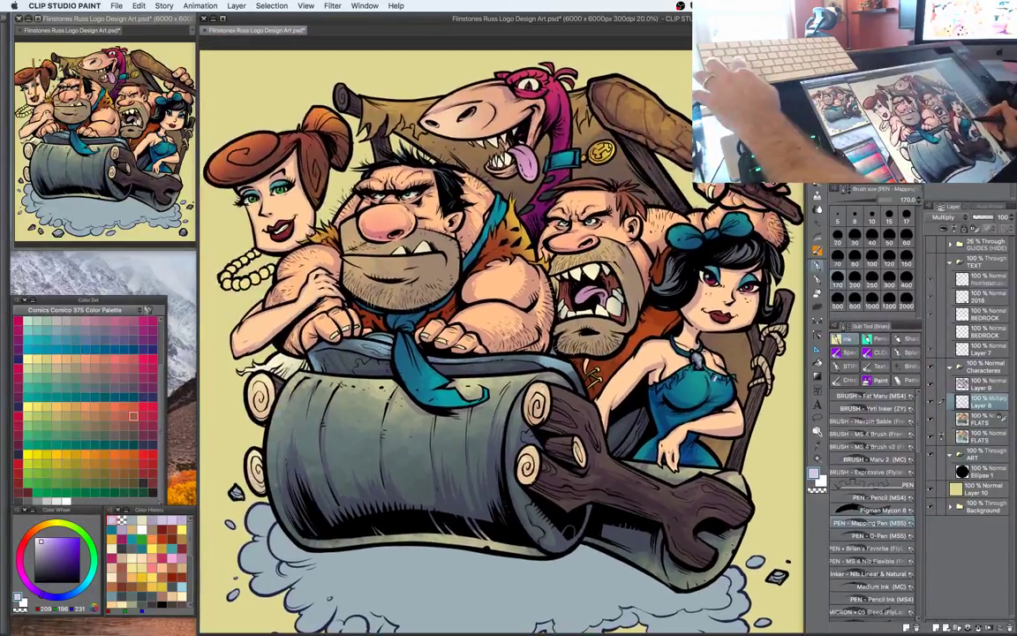
key(super+s)
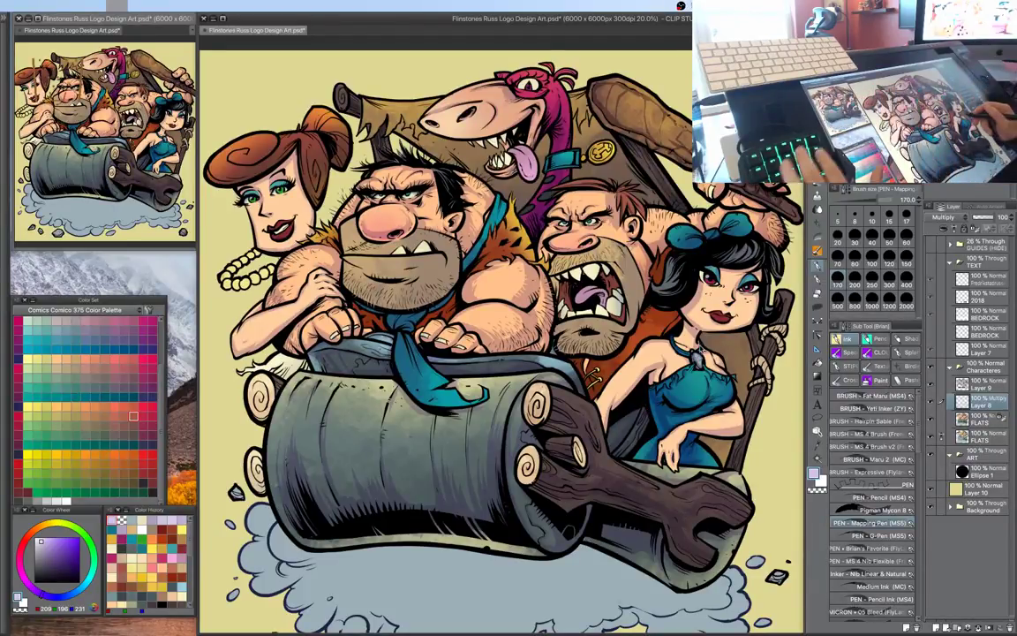
Shade the upper part of the black-haired woman's eyes with a darker muted purple, RGB 152, 135, 177
drag(714, 382, 711, 338)
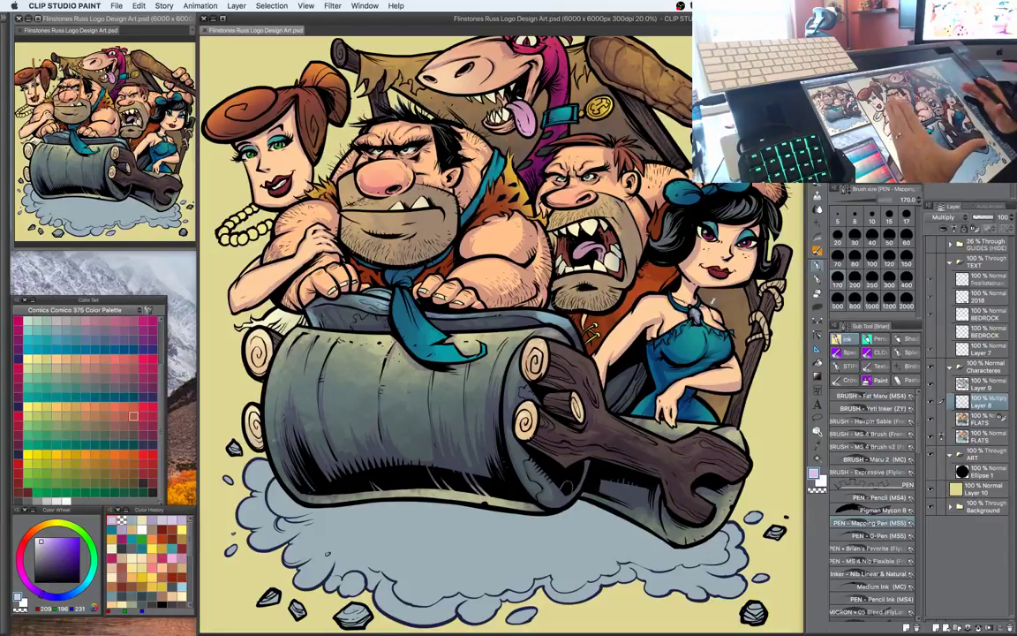
drag(719, 299, 706, 335)
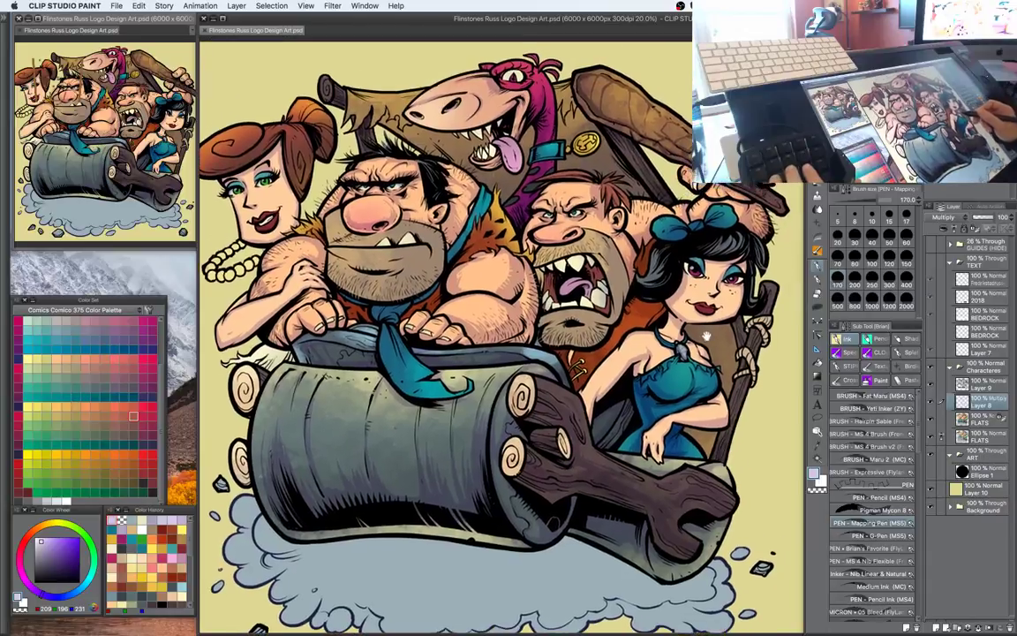
key(super+plus)
key(super+plus)
key(w)
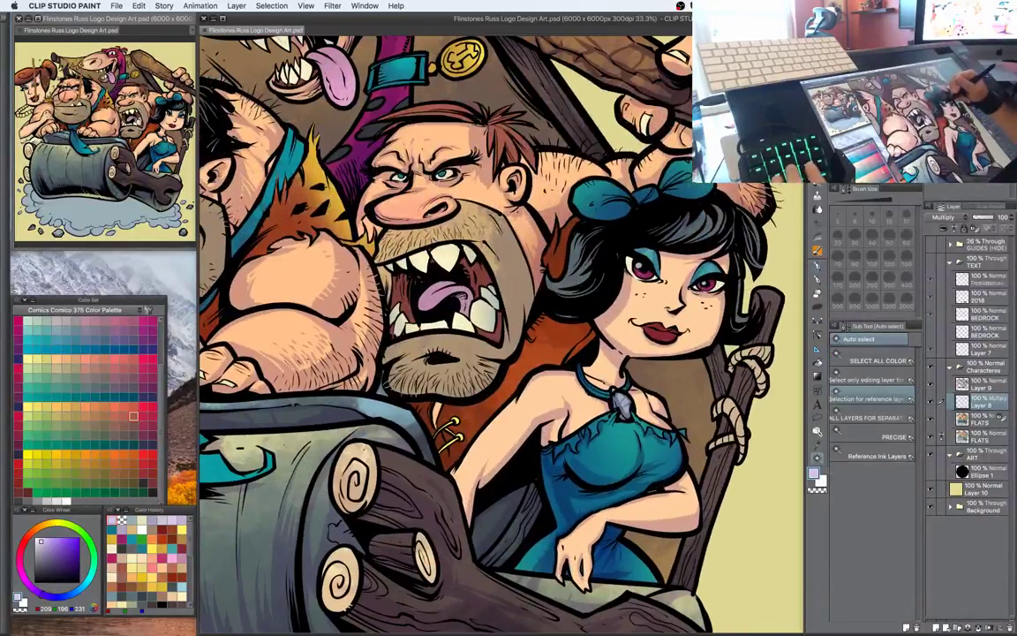
click(579, 238)
key(p)
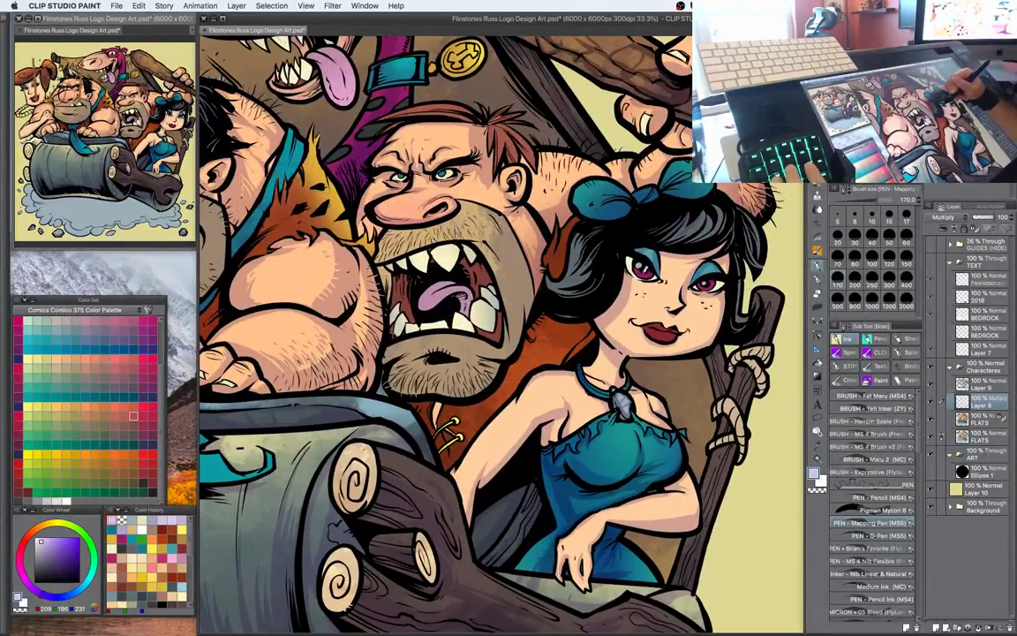
click(45, 552)
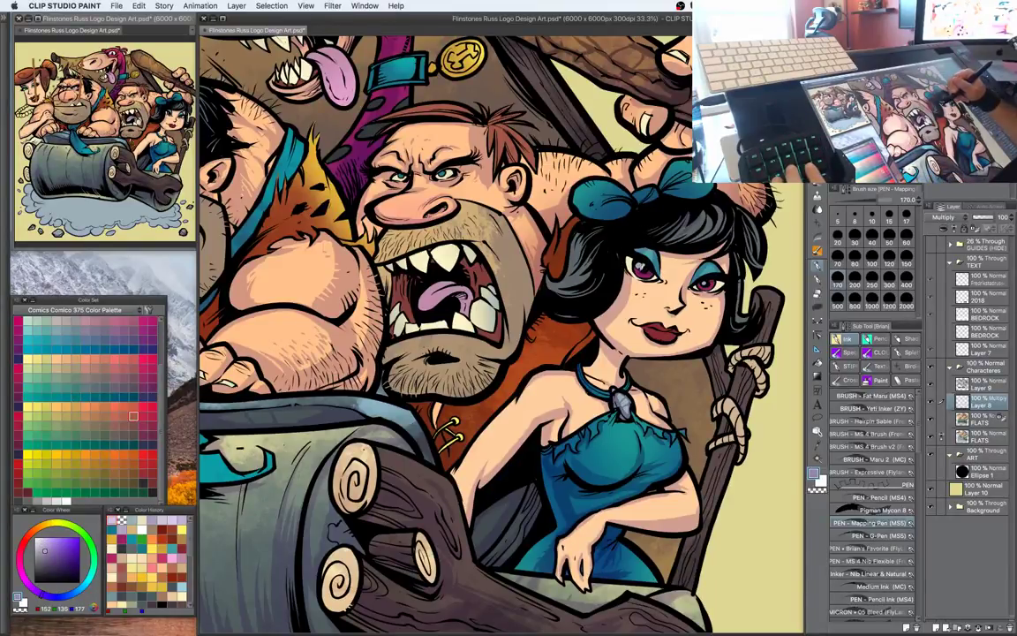
mouse_move(643, 248)
mouse_down()
mouse_move(636, 256)
mouse_move(645, 249)
mouse_up()
Shade the red-haired woman's irises with a green based on the eye colour, RGB 78, 171, 90, and clear the selection
key(ctrl+minus)
mouse_move(563, 374)
mouse_down()
mouse_move(759, 380)
mouse_move(960, 463)
mouse_up()
key(ctrl+plus)
key(ctrl+plus)
key(ctrl+plus)
key(w)
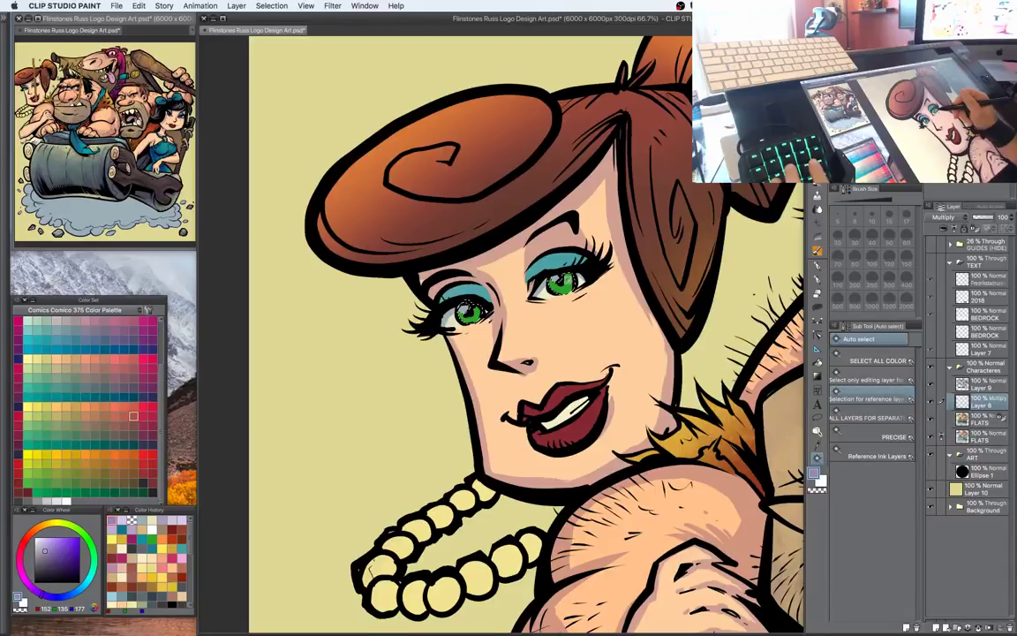
key(p)
alt+click(473, 315)
click(60, 554)
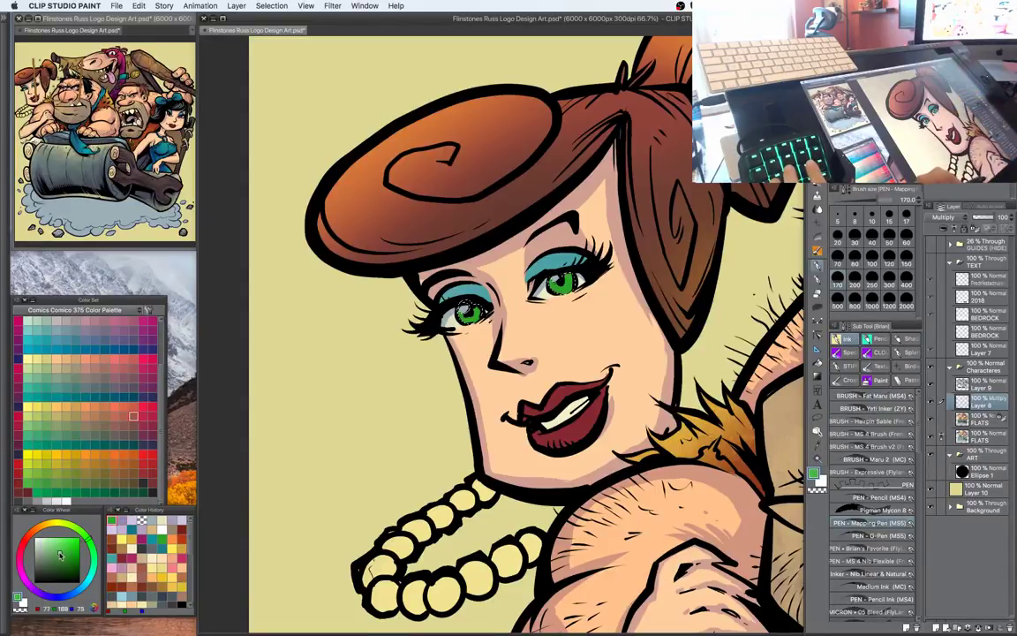
click(91, 544)
key(super+d)
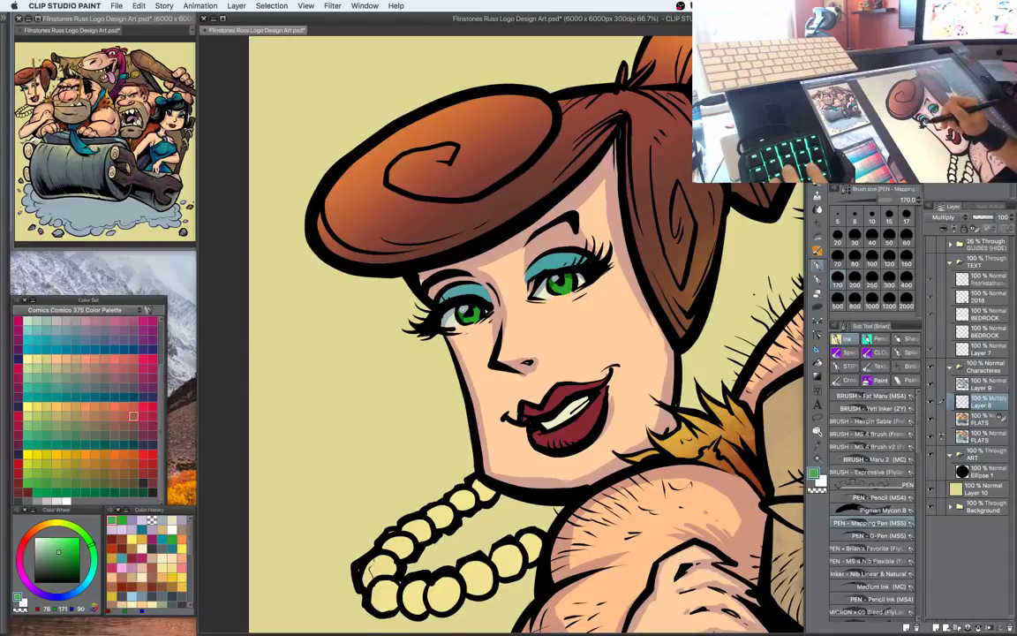
Shade the dinosaur's tongue inside its open mouth with a muted pink, RGB 204, 156, 184, redoing the first stroke
key(super+minus)
key(super+minus)
drag(798, 369, 565, 348)
drag(714, 375, 675, 448)
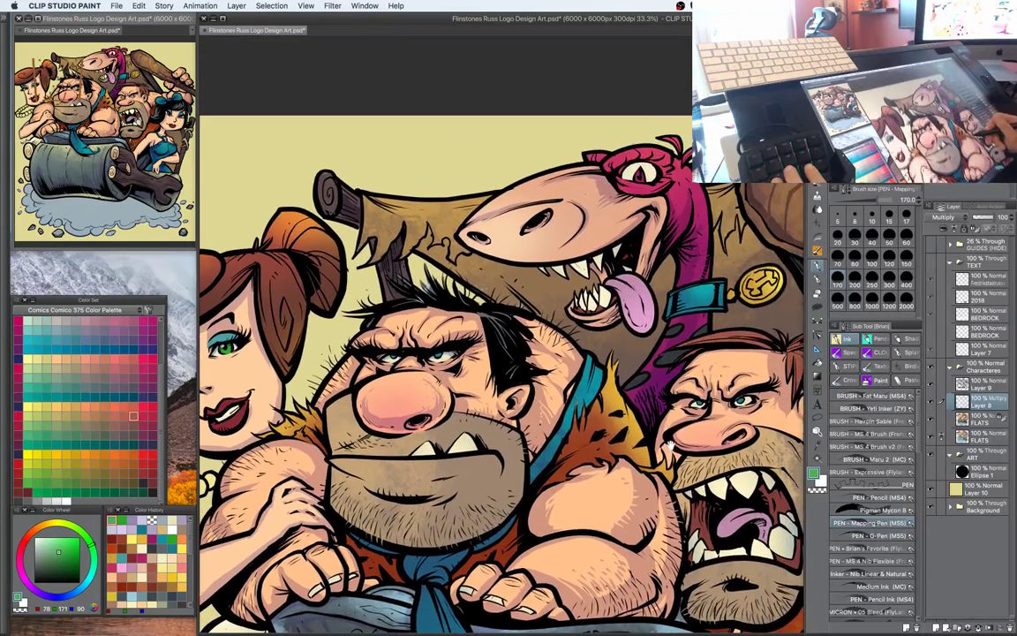
drag(666, 325, 705, 376)
key(super+plus)
drag(730, 247, 669, 299)
key(super+minus)
key(super+minus)
key(ctrl+plus)
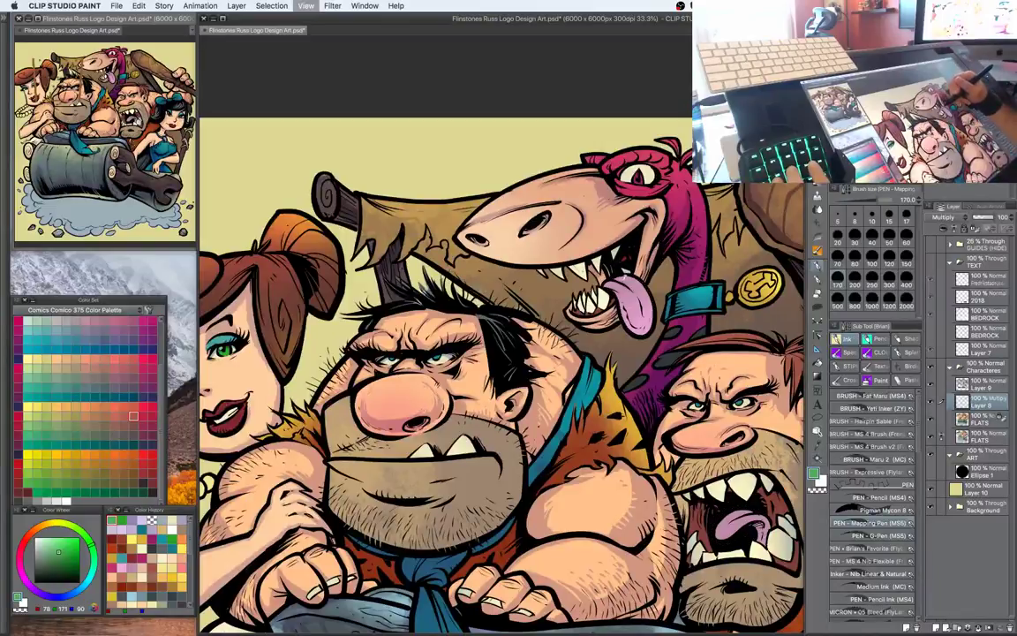
alt+click(611, 262)
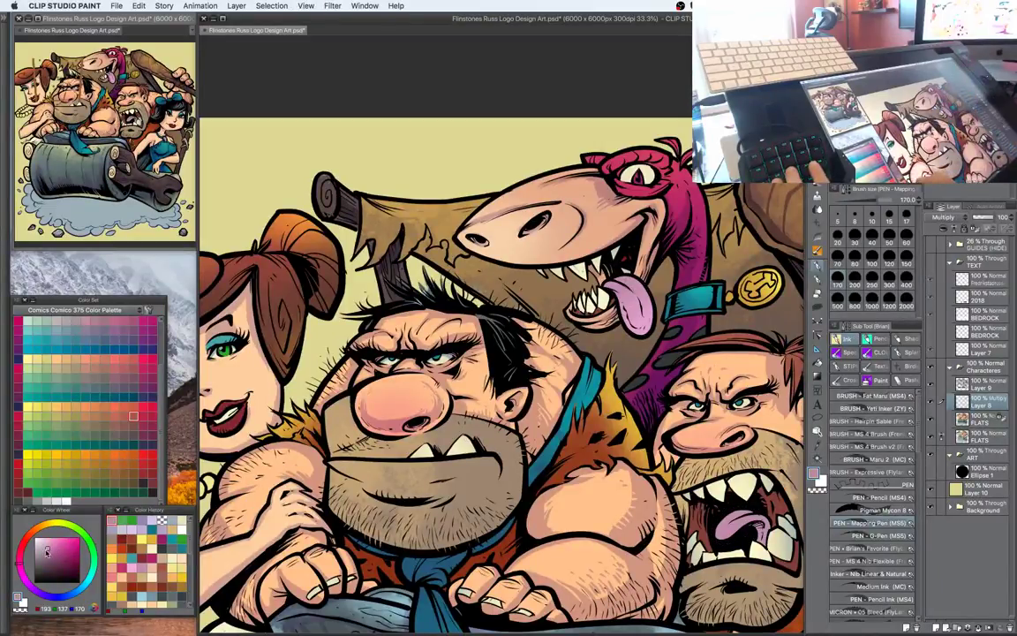
mouse_move(615, 279)
mouse_down()
mouse_move(607, 287)
mouse_move(621, 279)
mouse_move(632, 292)
mouse_up()
key(ctrl+z)
alt+click(628, 305)
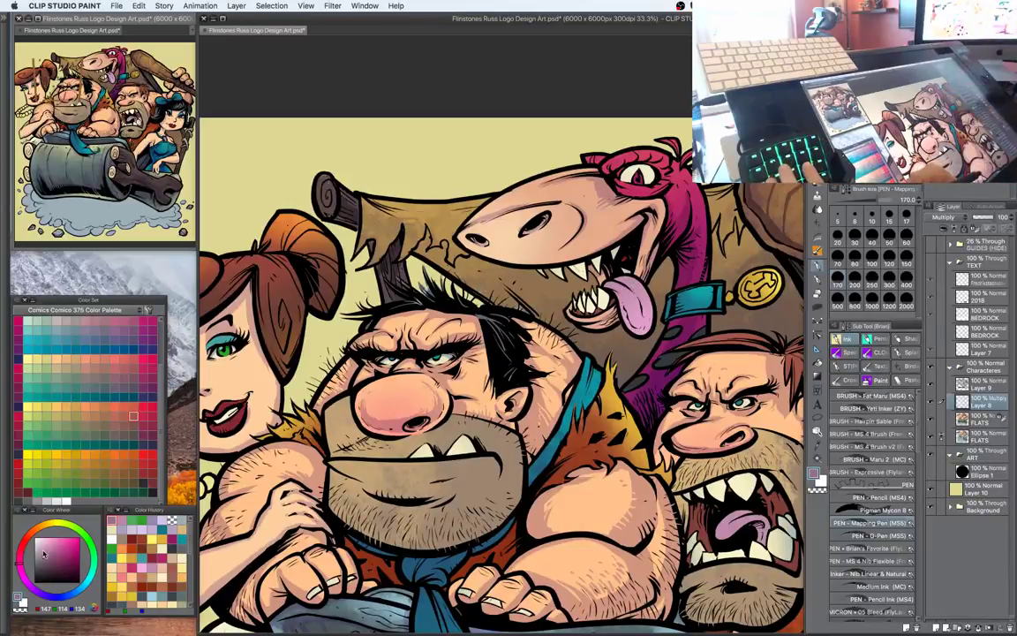
mouse_move(615, 280)
mouse_down()
mouse_move(646, 284)
mouse_move(650, 331)
mouse_up()
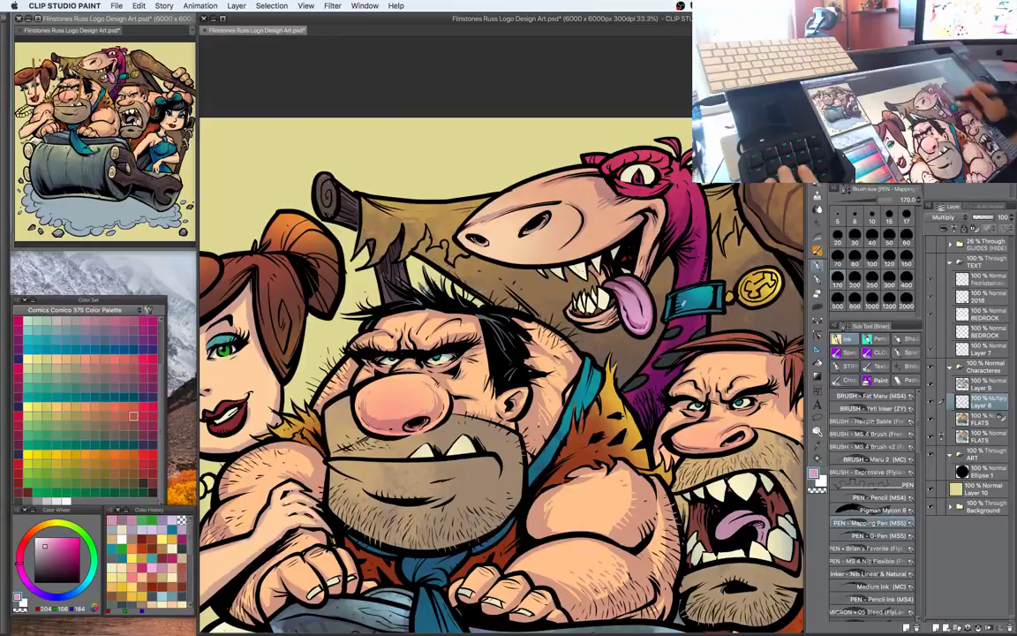
mouse_move(619, 327)
mouse_down()
mouse_move(639, 282)
mouse_move(629, 309)
mouse_up()
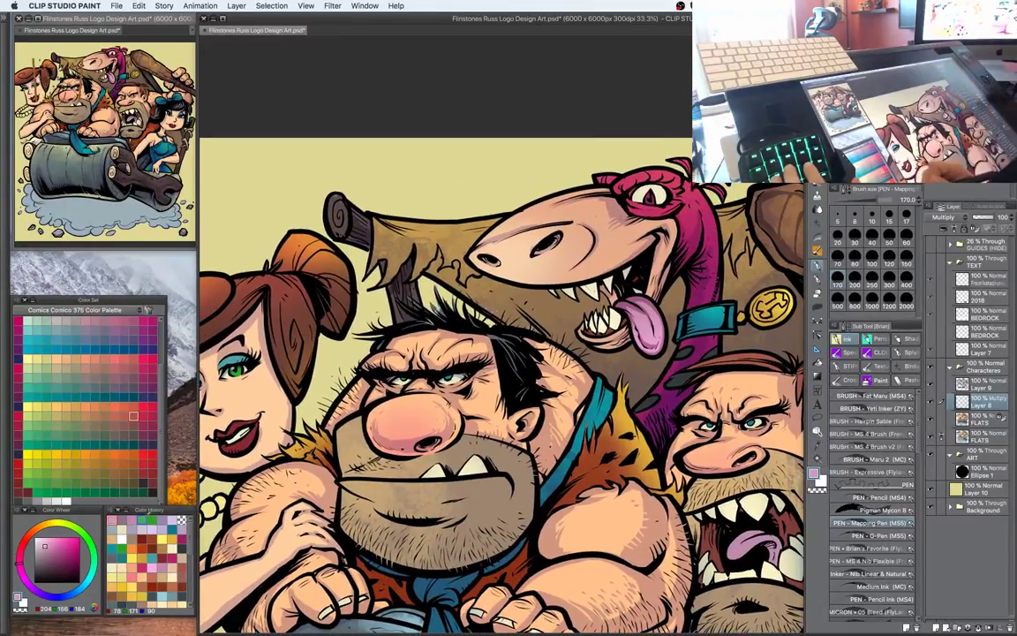
Shade the dinosaur's teal collar, trying a dark teal and settling on a light teal, RGB 164, 224, 226
click(172, 520)
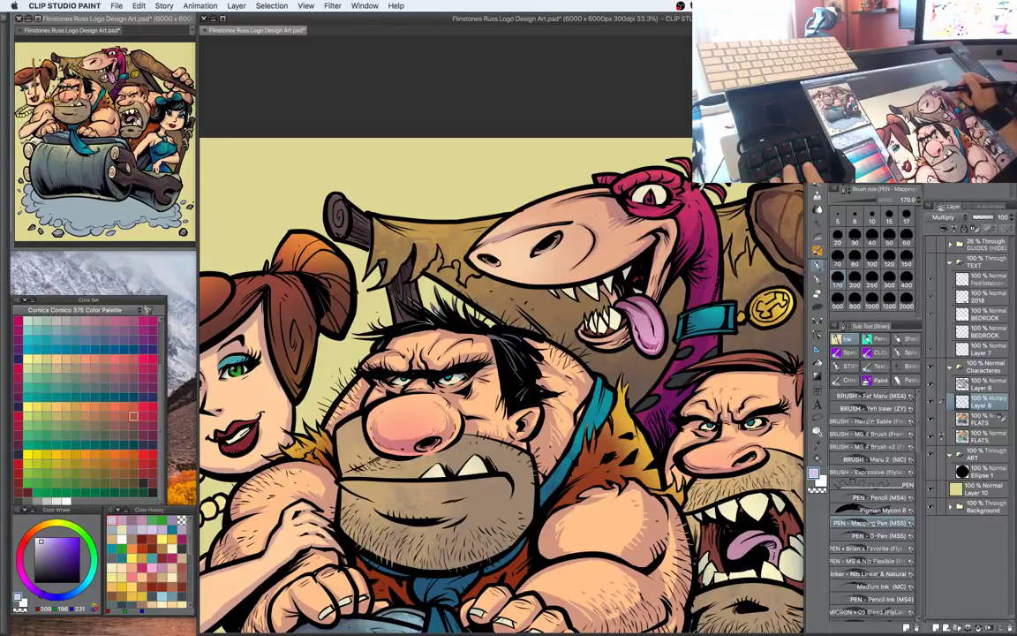
key(super+minus)
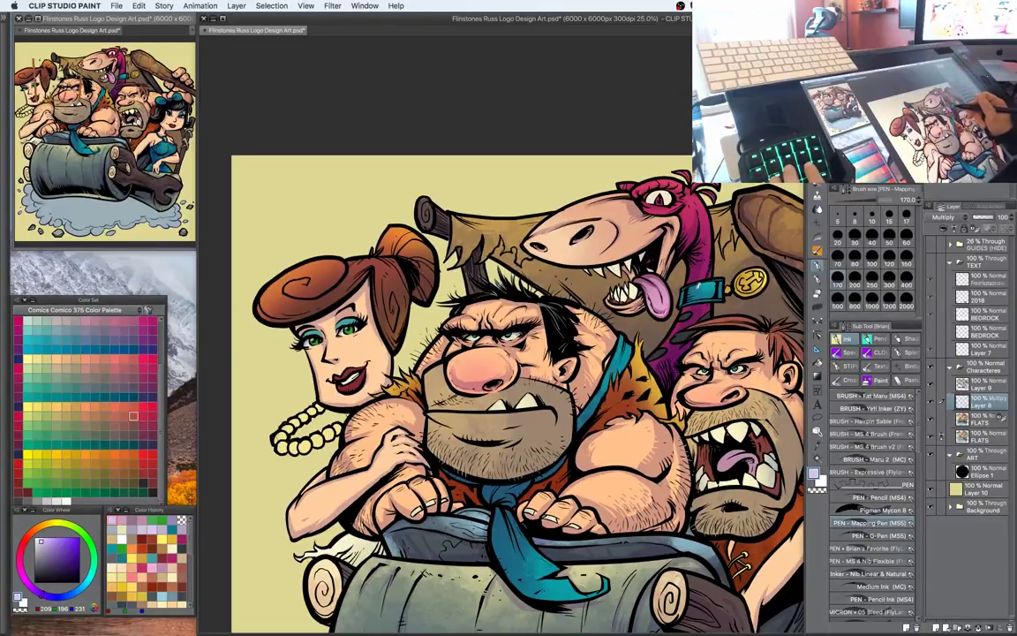
key(w)
key(p)
alt+click(696, 288)
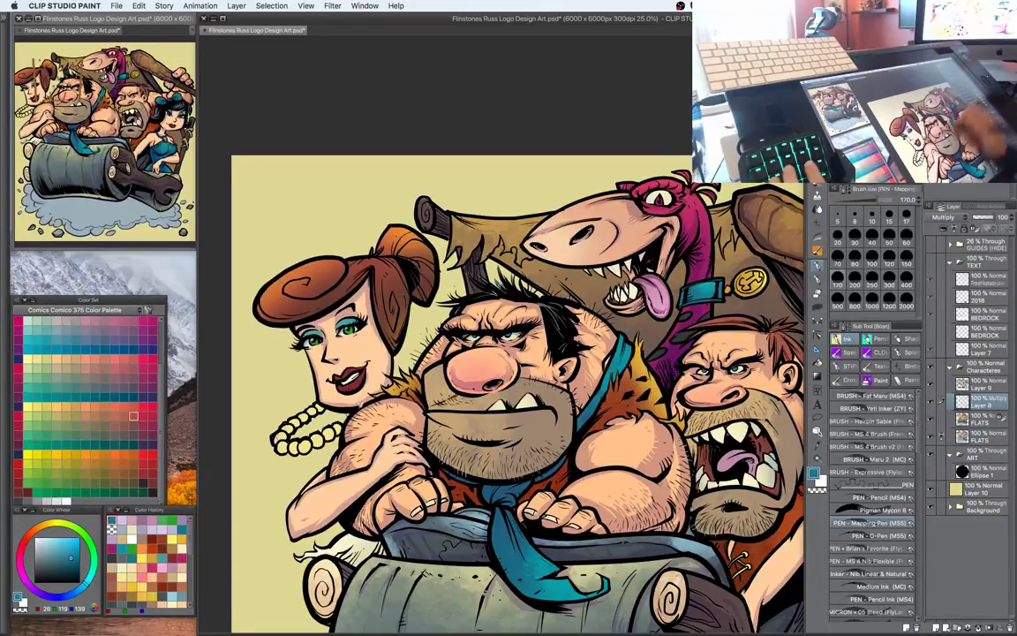
drag(76, 552, 58, 563)
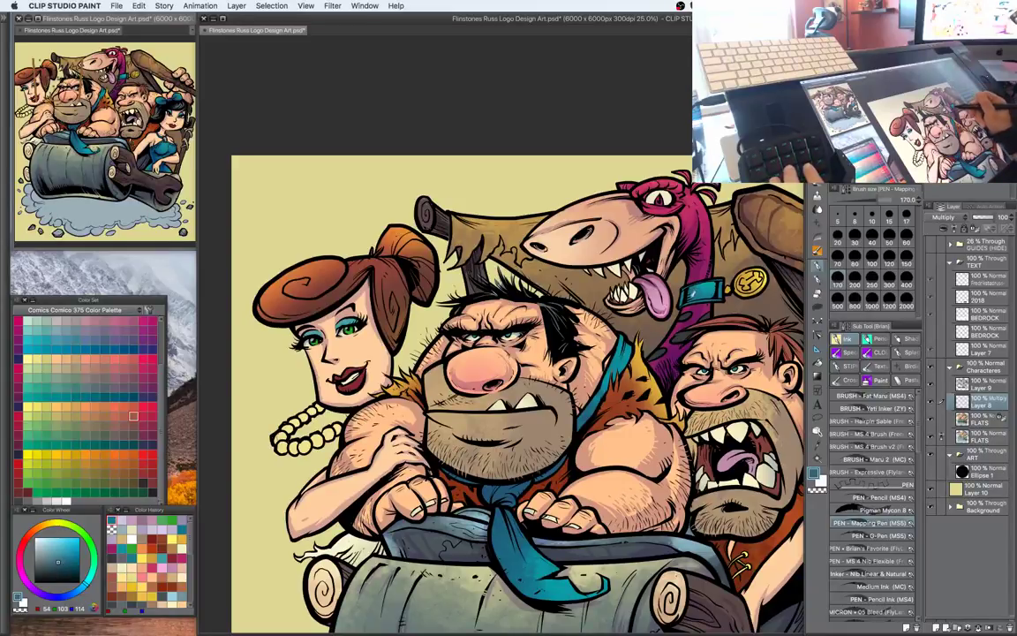
key(w)
key(p)
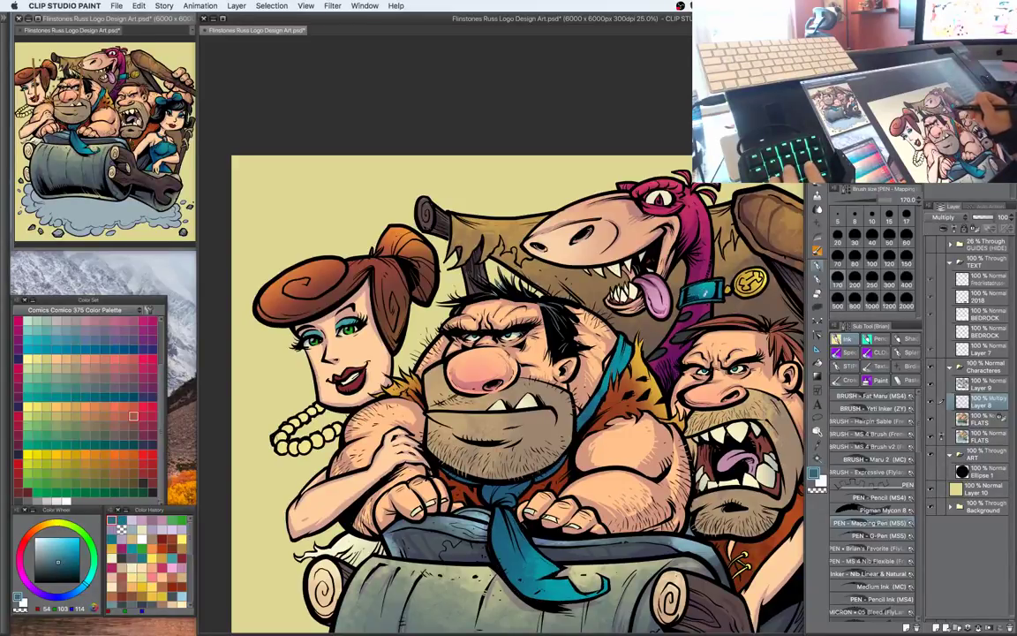
click(48, 544)
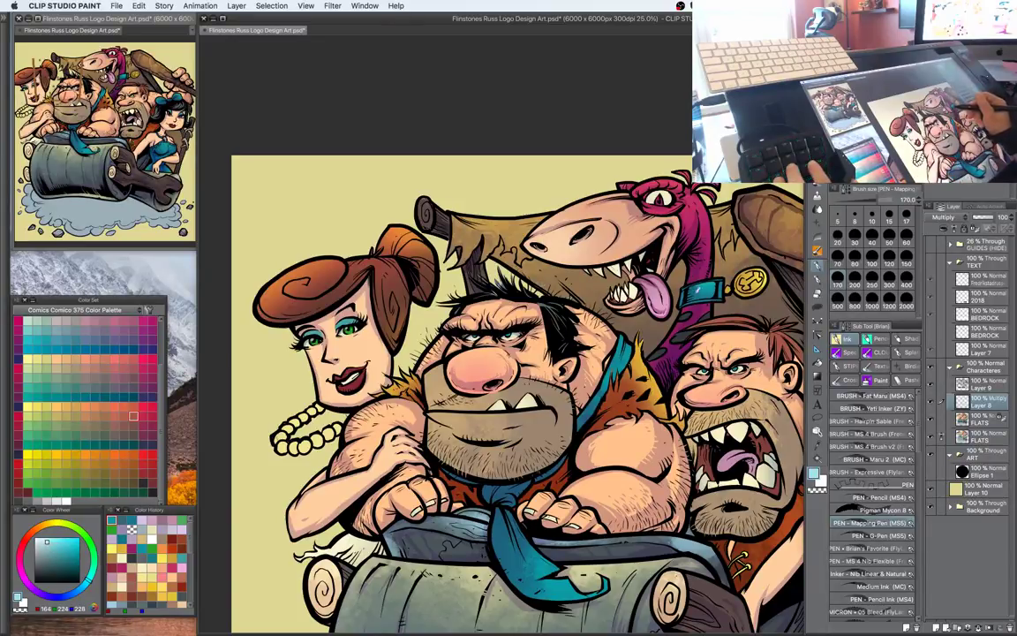
drag(689, 291, 695, 300)
Shade the gold medallion on the dinosaur's collar with a warm yellow, RGB 243, 196, 114, and save the illustration
drag(755, 412, 632, 395)
key(w)
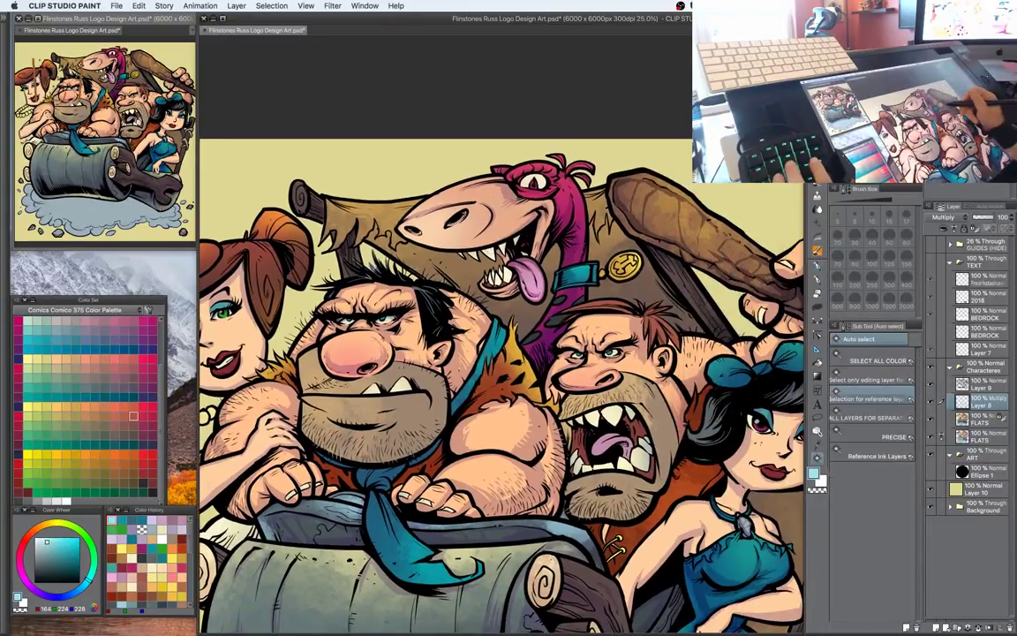
key(p)
alt+click(636, 265)
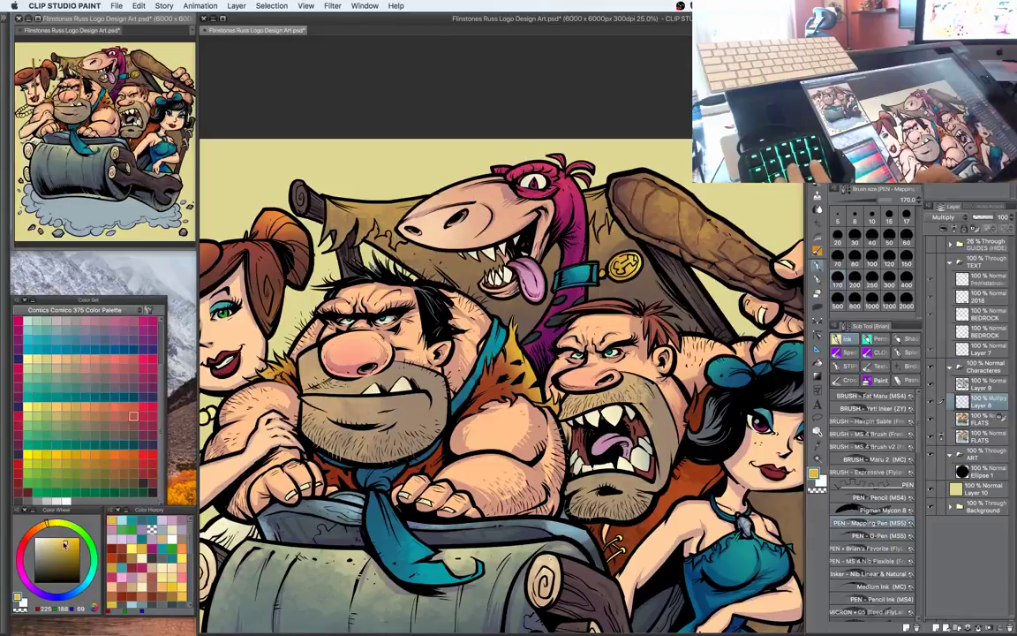
drag(629, 267, 634, 260)
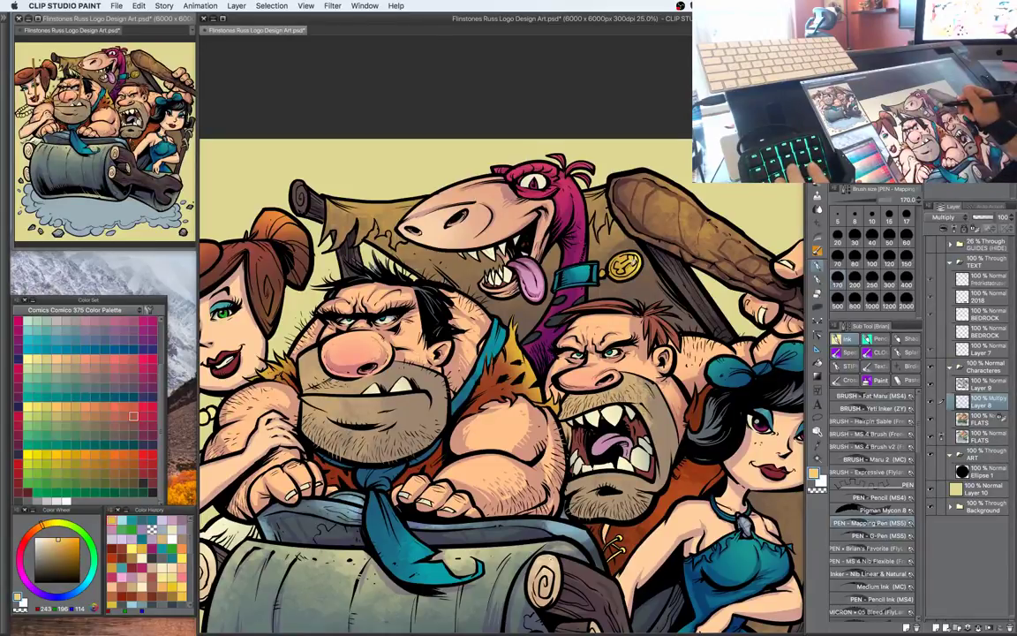
drag(664, 298, 641, 304)
key(super+s)
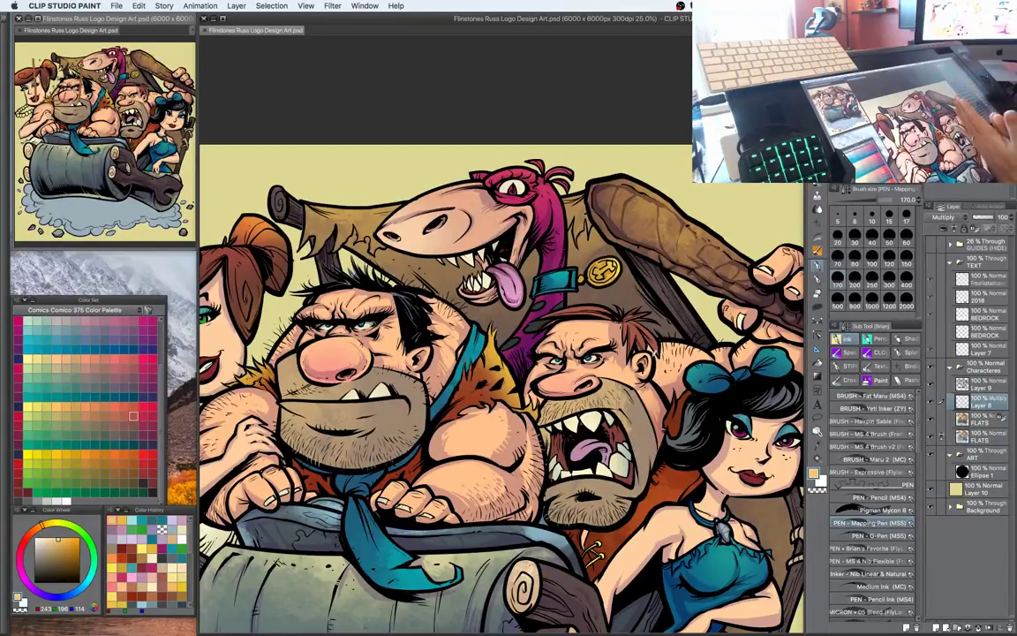
Select the shouting man's orange-brown tunic and paint shadow beside the black-haired woman's hair in dusty pink, RGB 213, 158, 175
drag(588, 470, 631, 332)
key(super+minus)
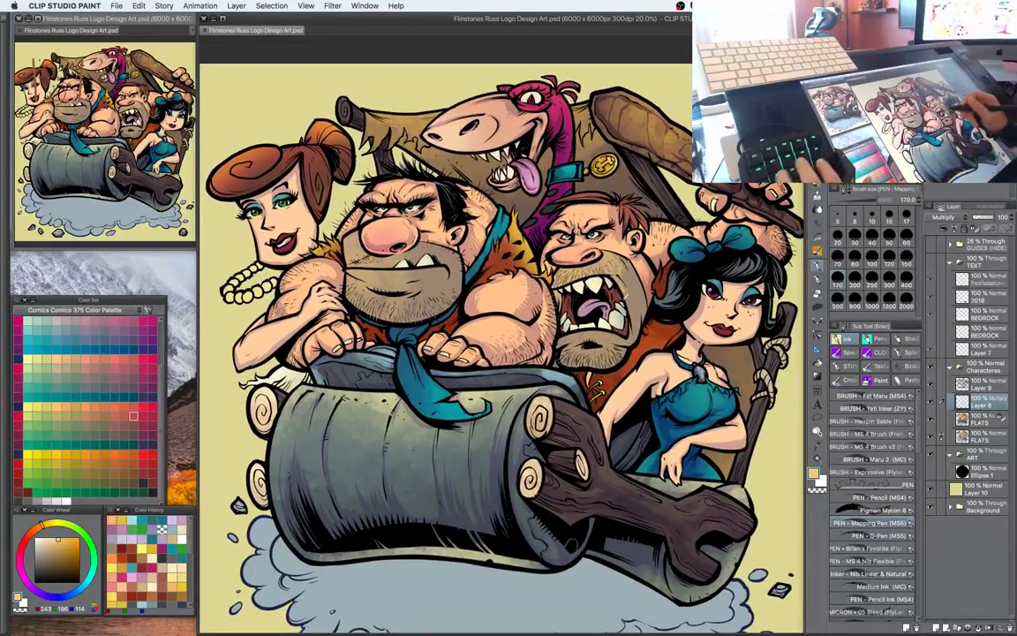
mouse_move(528, 289)
mouse_down()
mouse_move(556, 300)
mouse_move(540, 291)
mouse_up()
key(Tab)
click(673, 343)
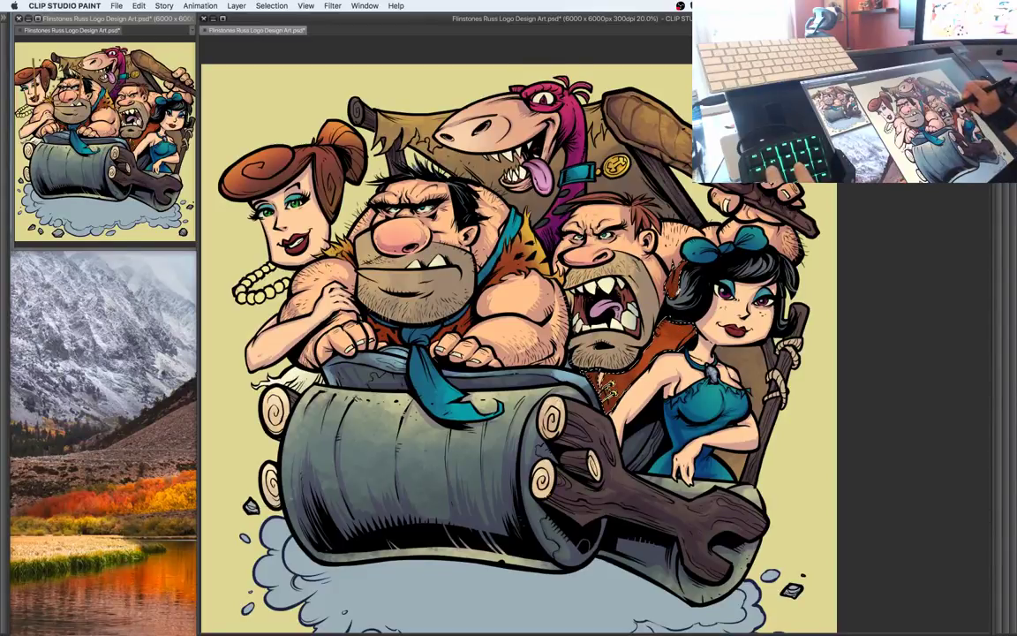
key(Tab)
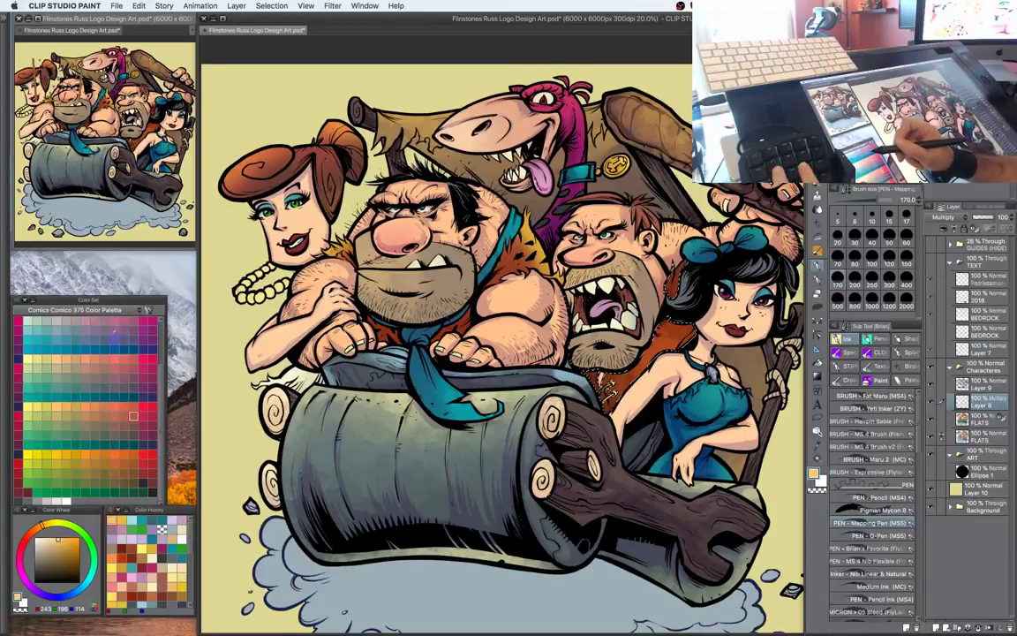
click(65, 329)
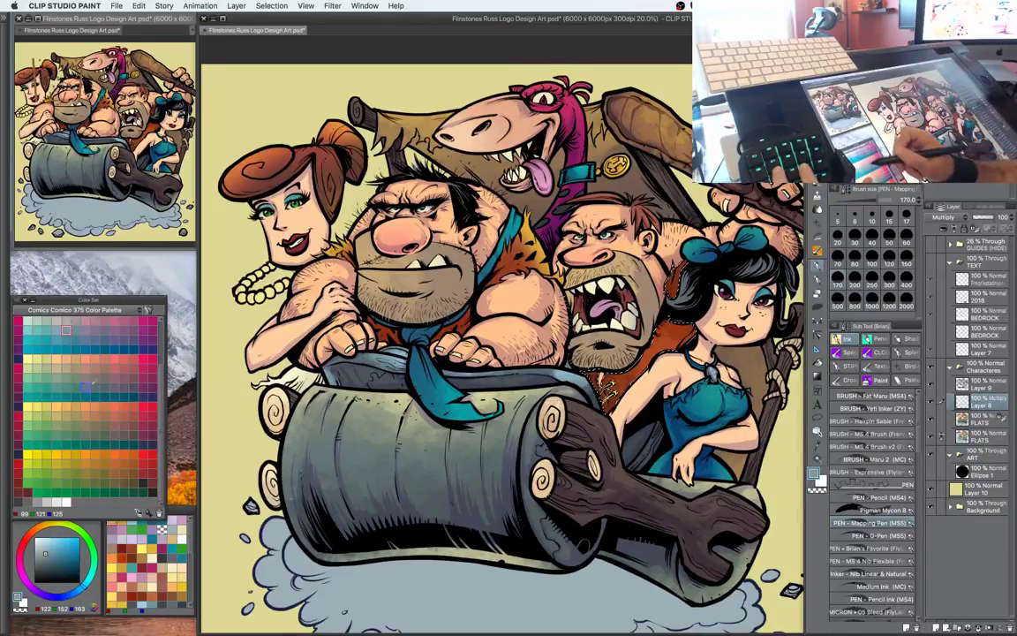
click(84, 320)
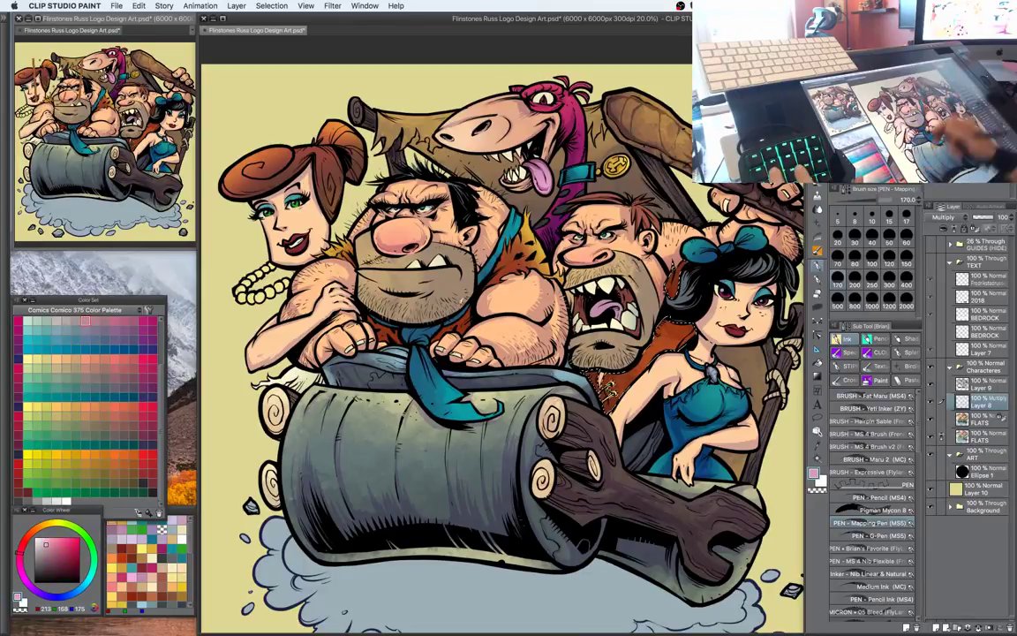
drag(676, 268, 672, 289)
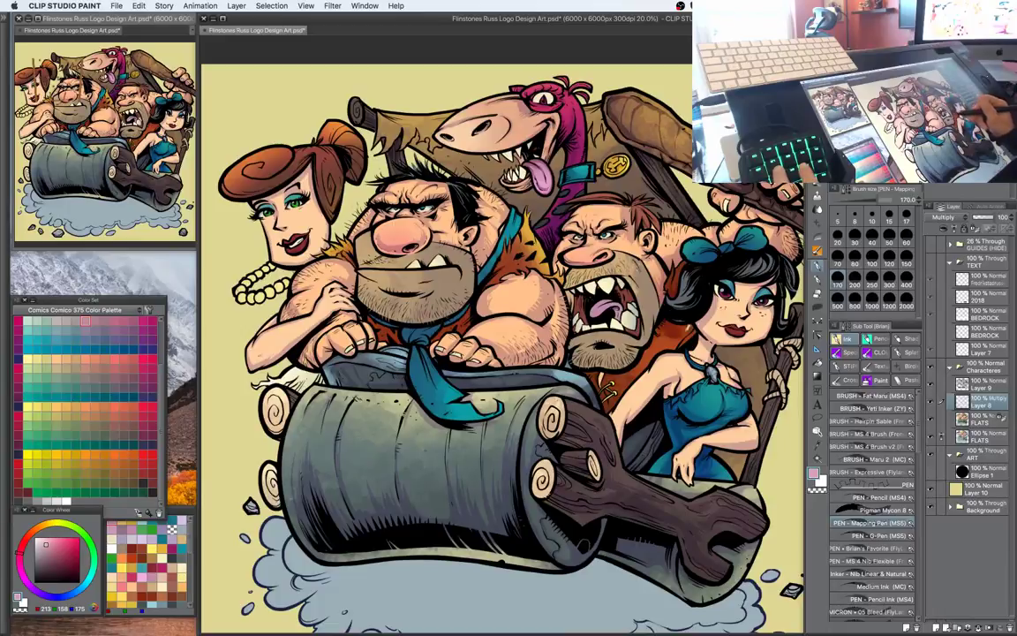
Deepen the tunic shadows under the shouting man's chin with a darker mauve, RGB 174, 129, 149
click(46, 552)
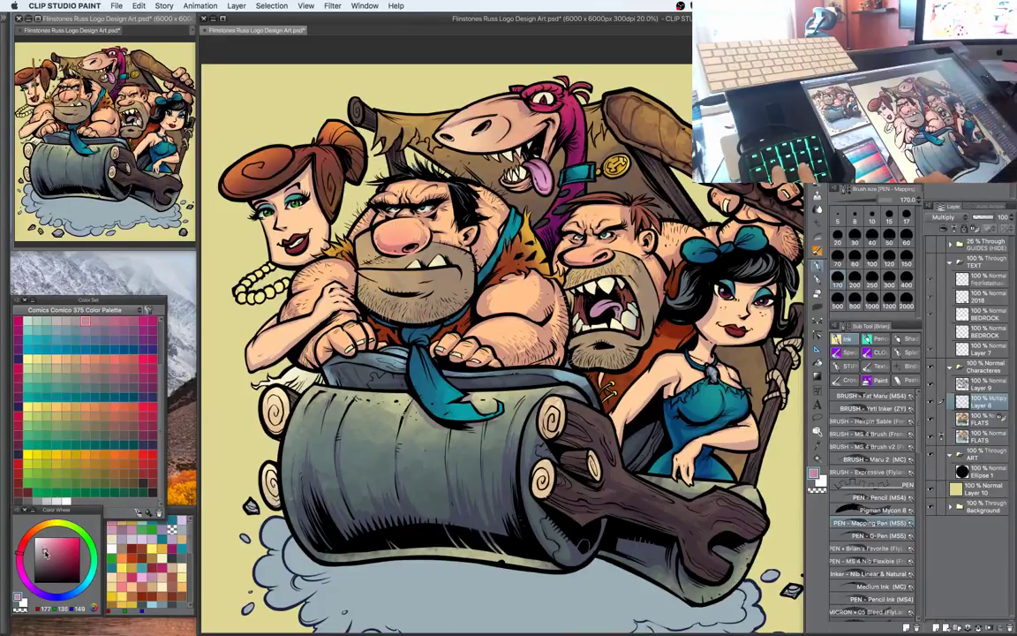
click(19, 558)
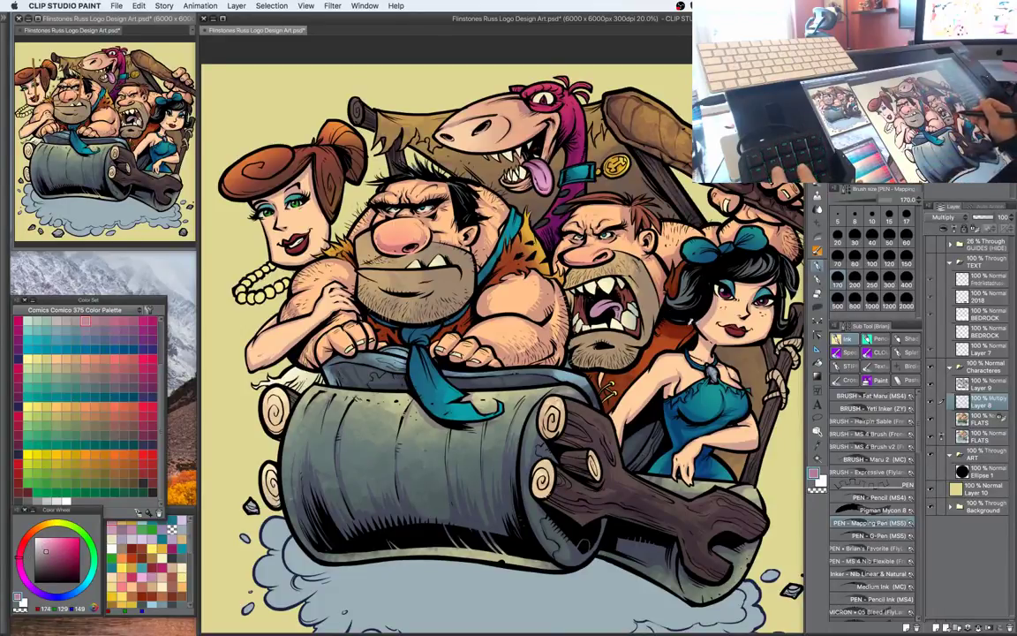
drag(601, 366, 610, 368)
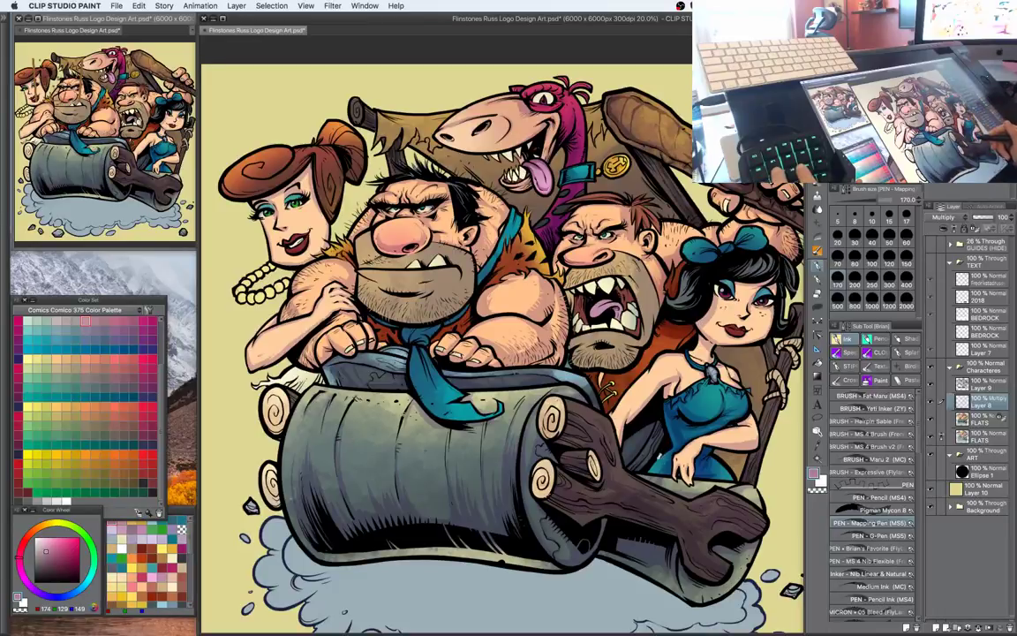
drag(593, 297, 571, 332)
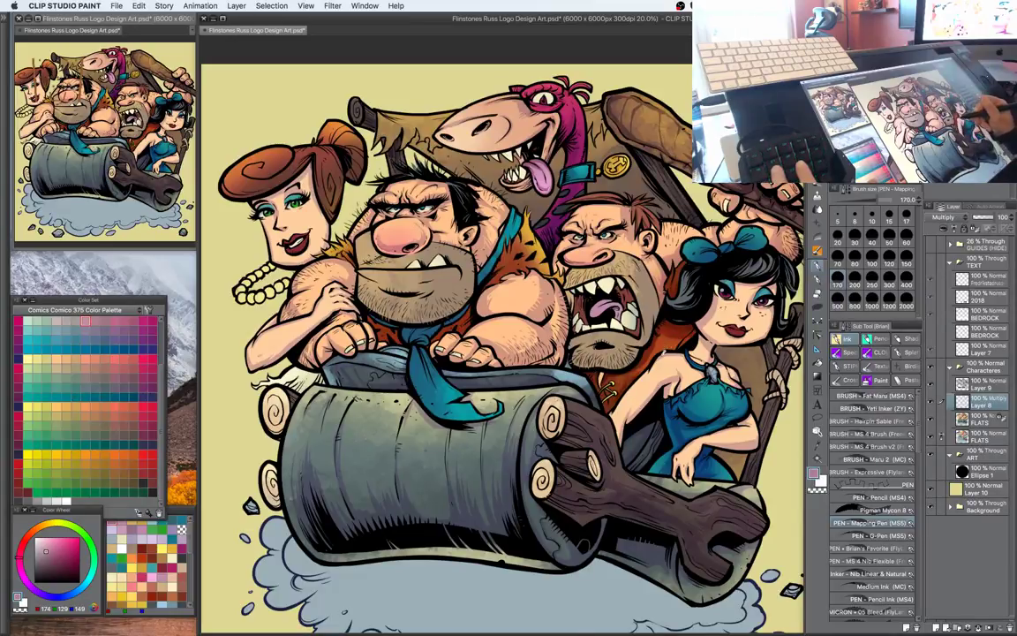
drag(616, 359, 600, 361)
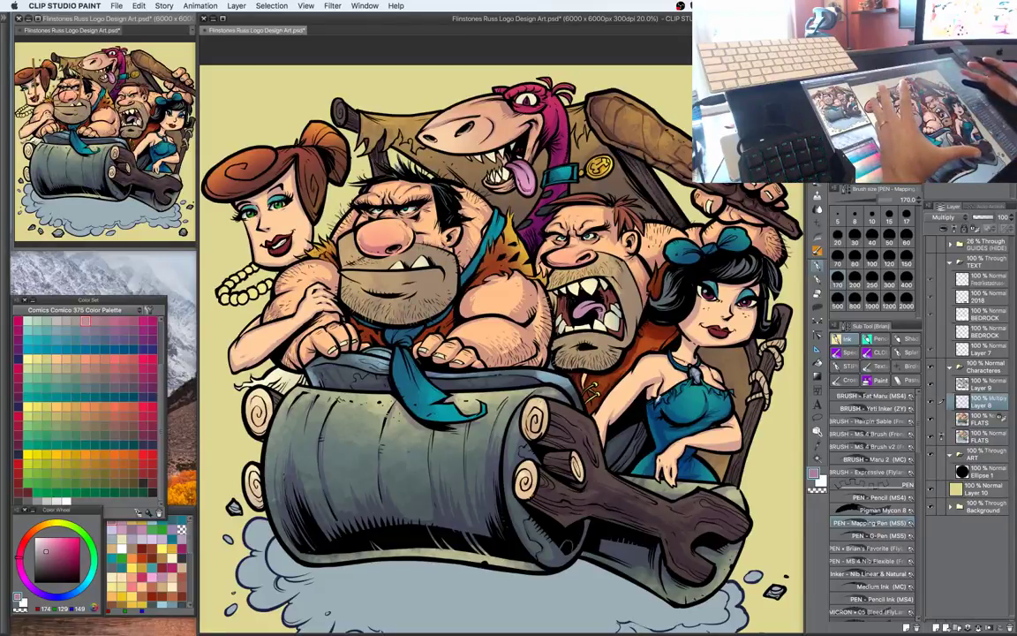
Shade the shouting man's reddish-brown hair with a pale pinkish mauve, RGB 222, 175, 209, on the Multiply layer
drag(529, 305, 540, 328)
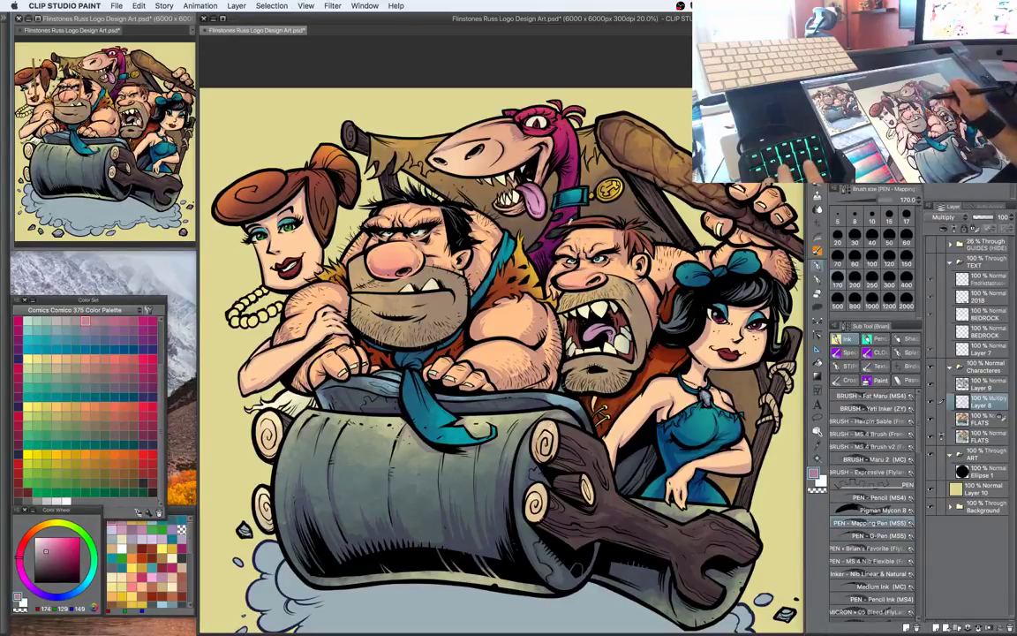
drag(642, 354, 688, 372)
key(e)
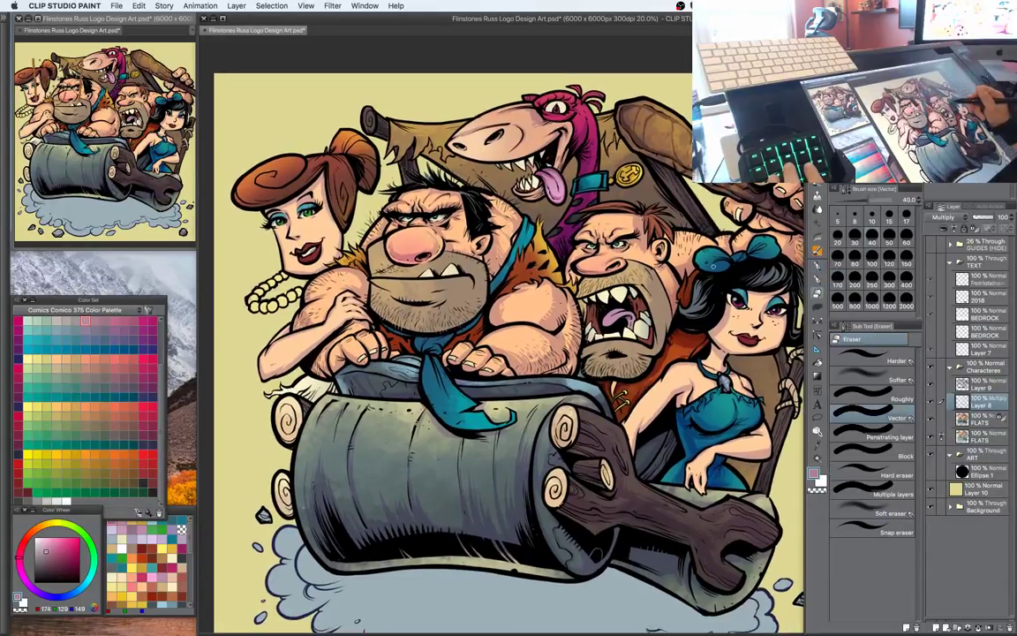
key(w)
key(p)
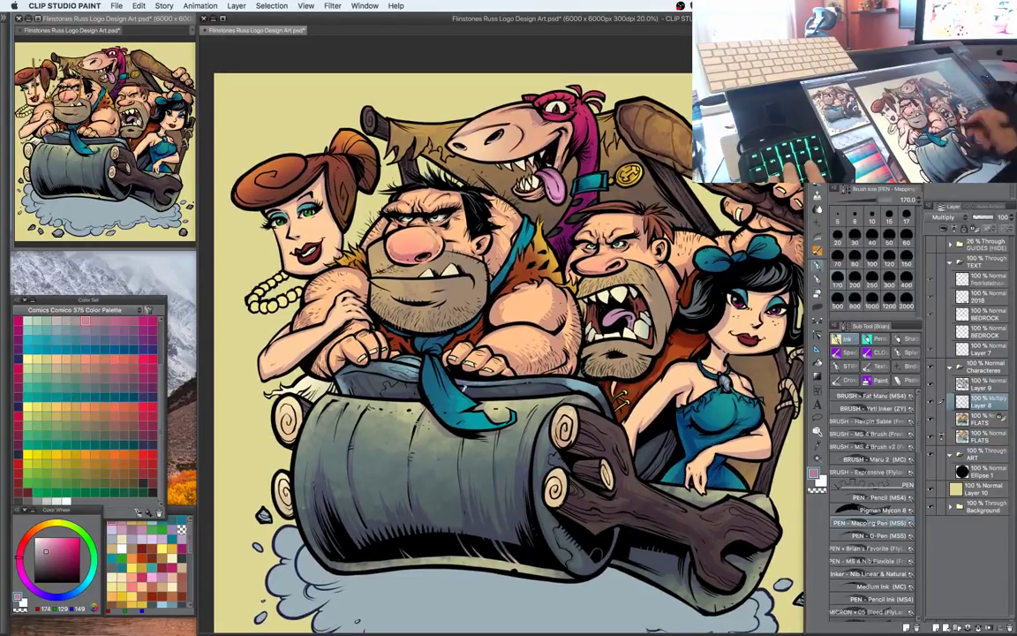
click(44, 543)
drag(20, 558, 19, 570)
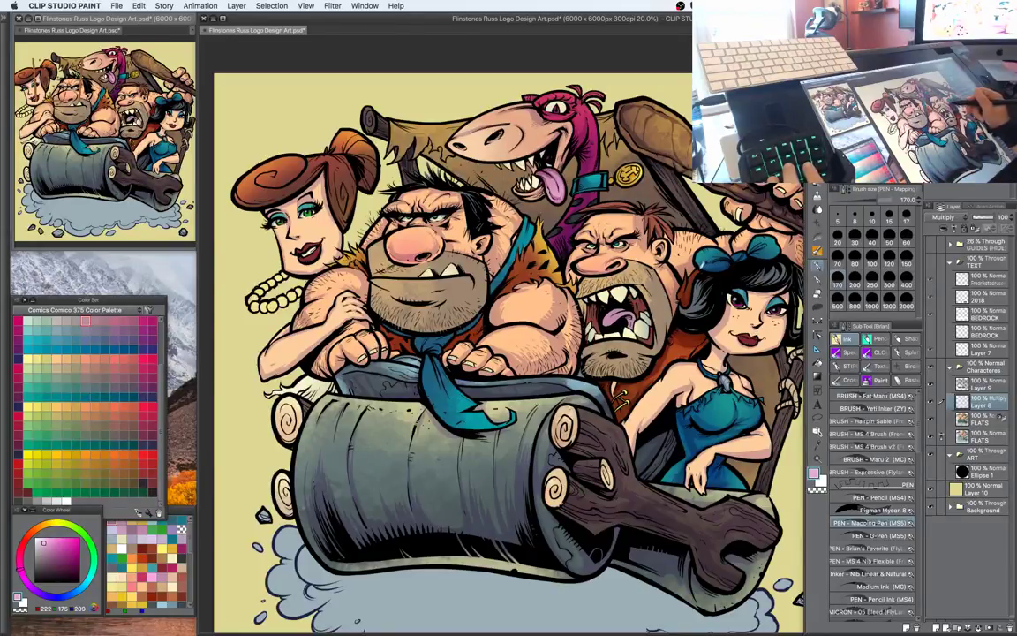
drag(651, 228, 633, 236)
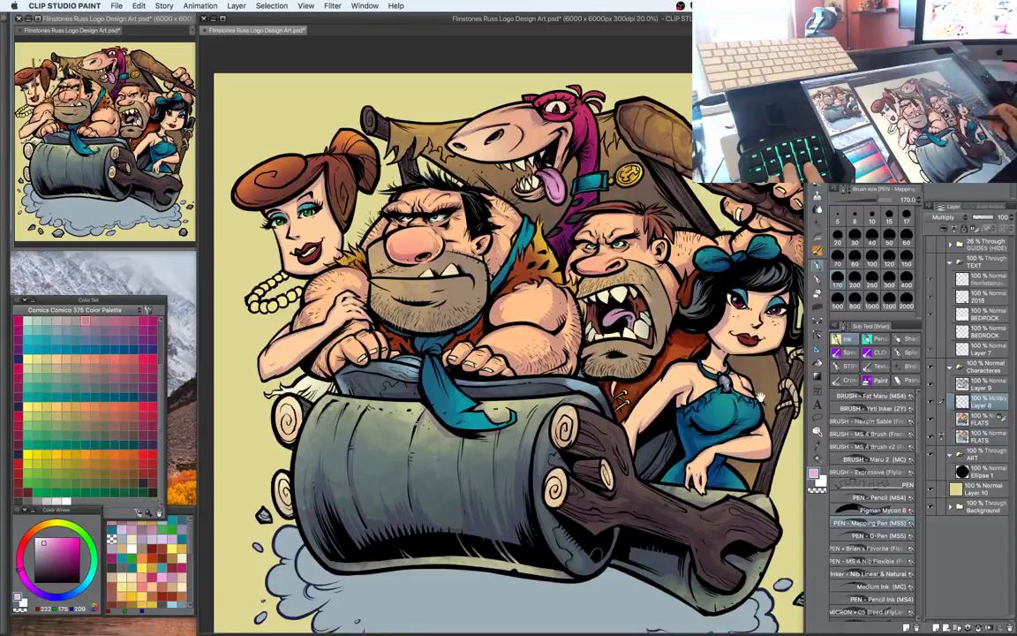
drag(652, 403, 643, 373)
key(super+d)
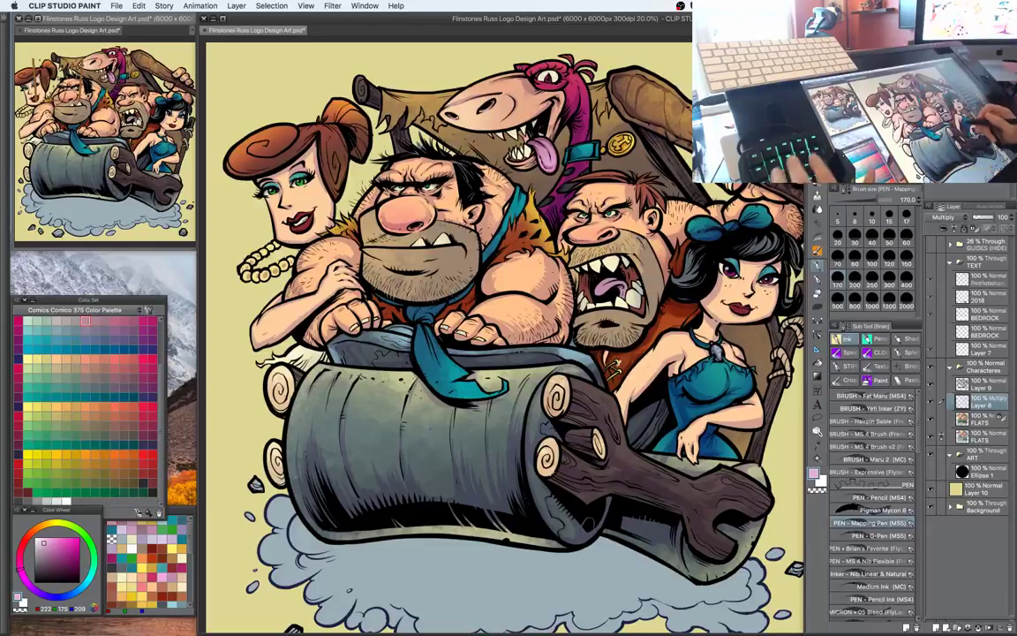
key(super+z)
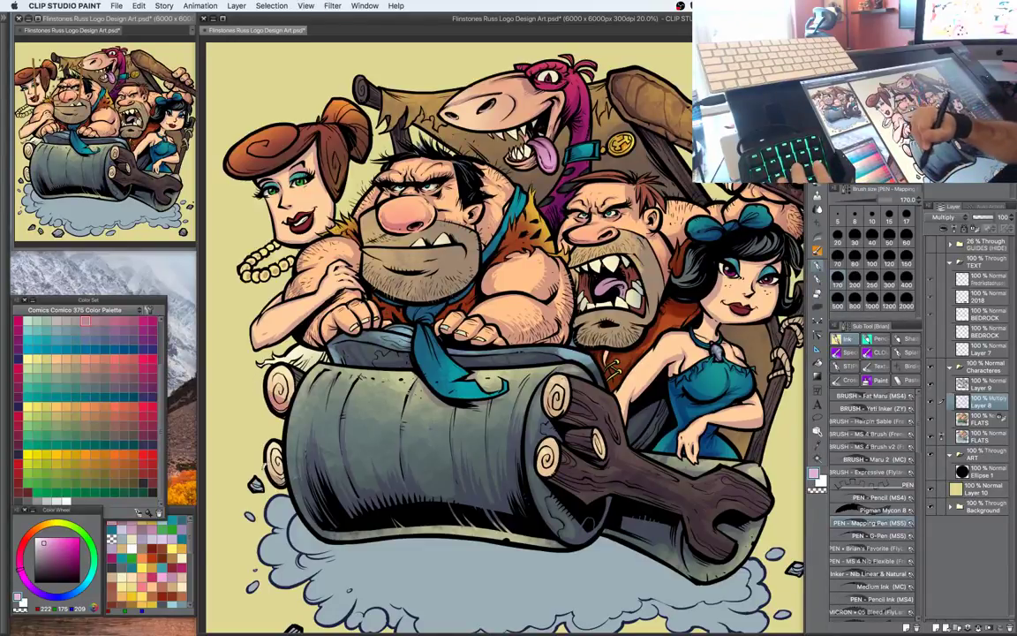
Select the blue-grey dust cloud beneath the stone roller
scroll(505, 335, down, 2)
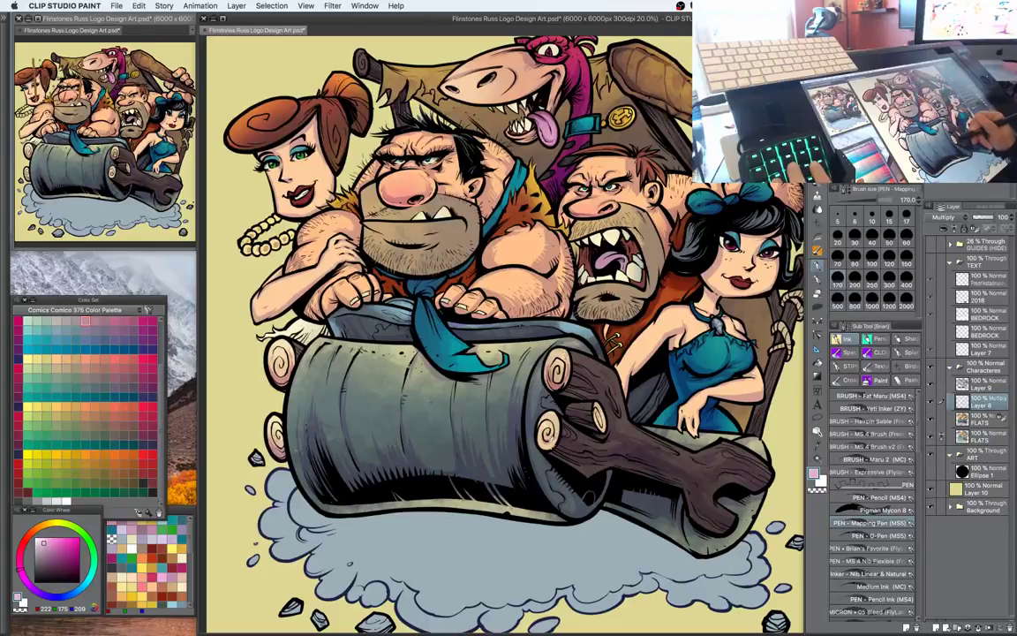
key(super+minus)
key(super+minus)
drag(565, 363, 606, 363)
key(w)
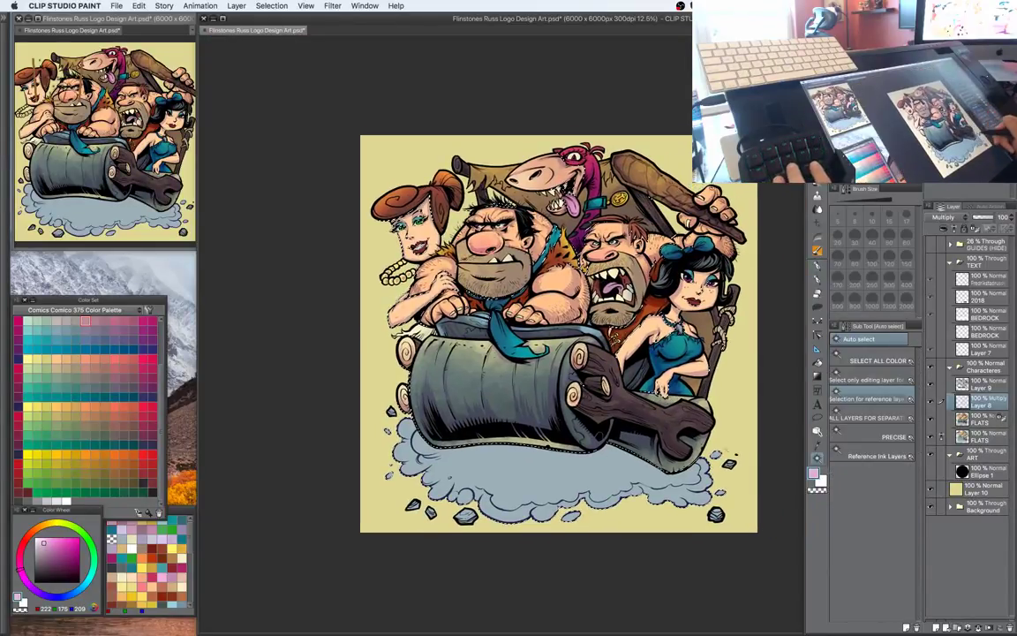
key(p)
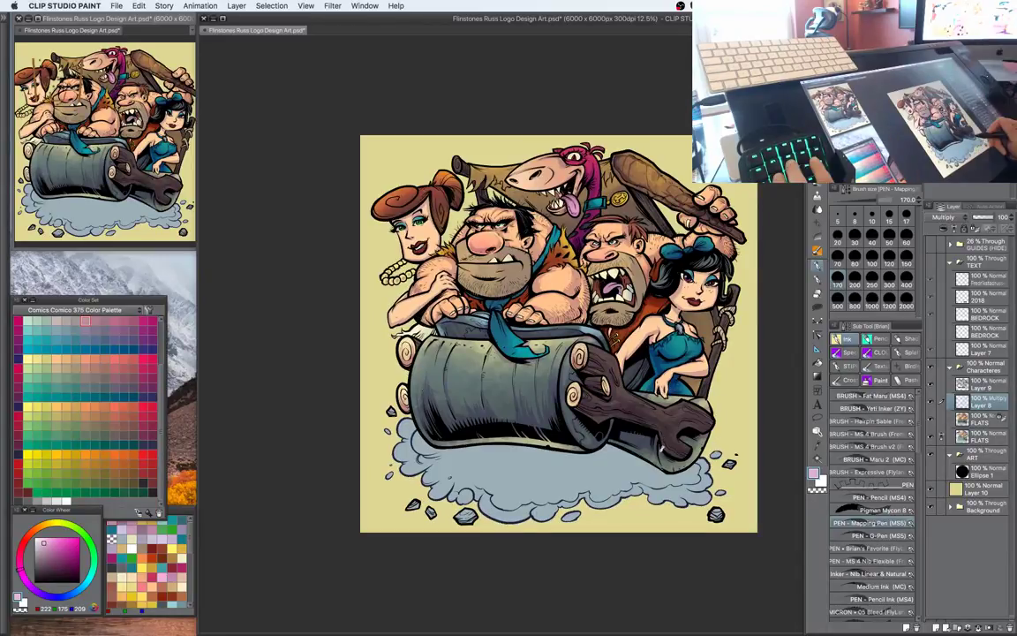
Choose the CLOUDER With Direction brush for painting the dust cloud
key(b)
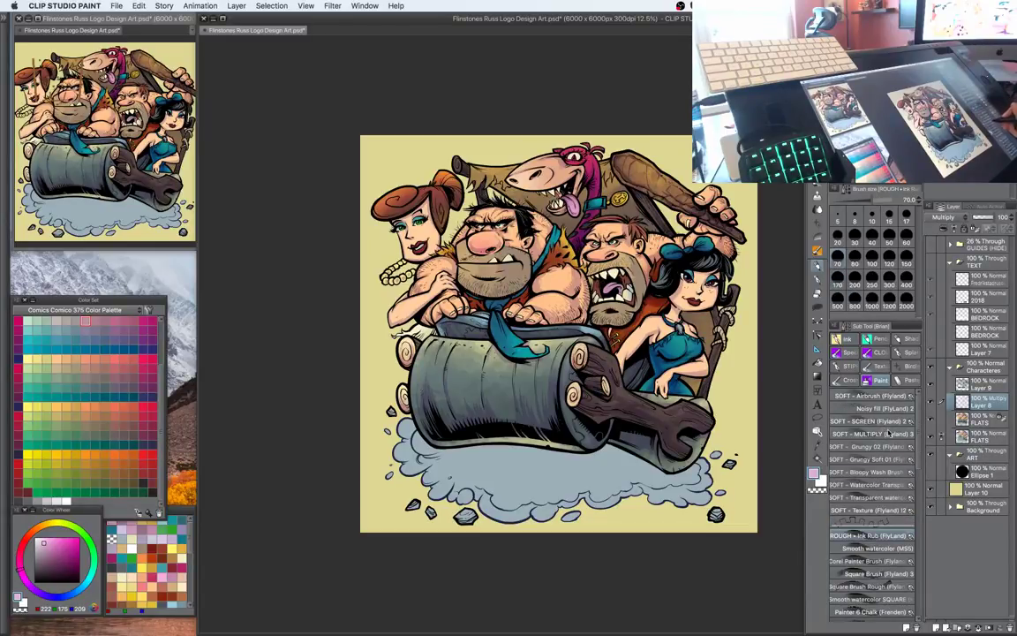
click(889, 433)
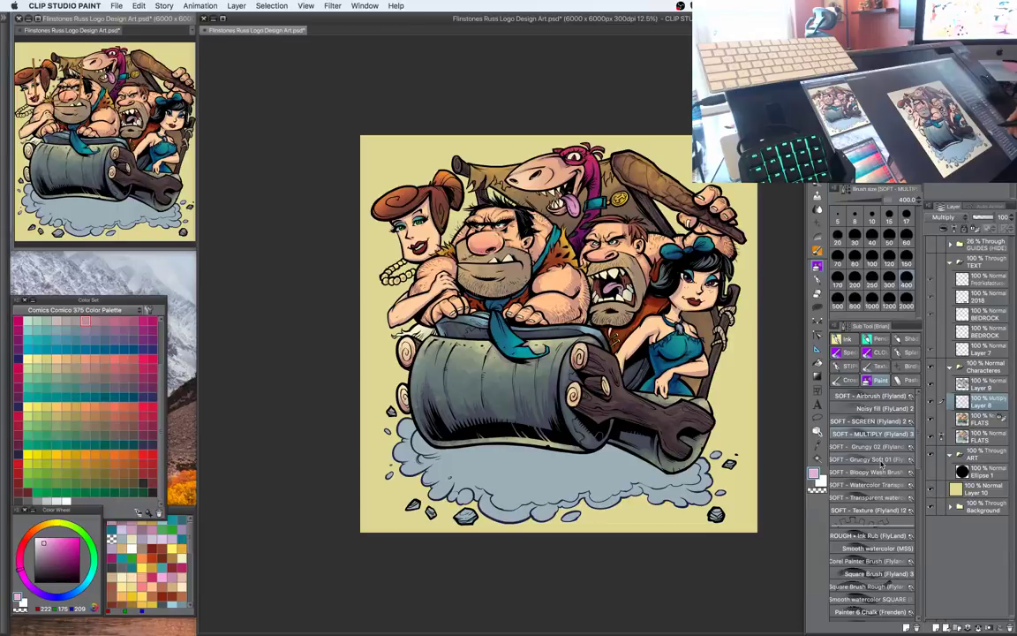
scroll(917, 467, down, 3)
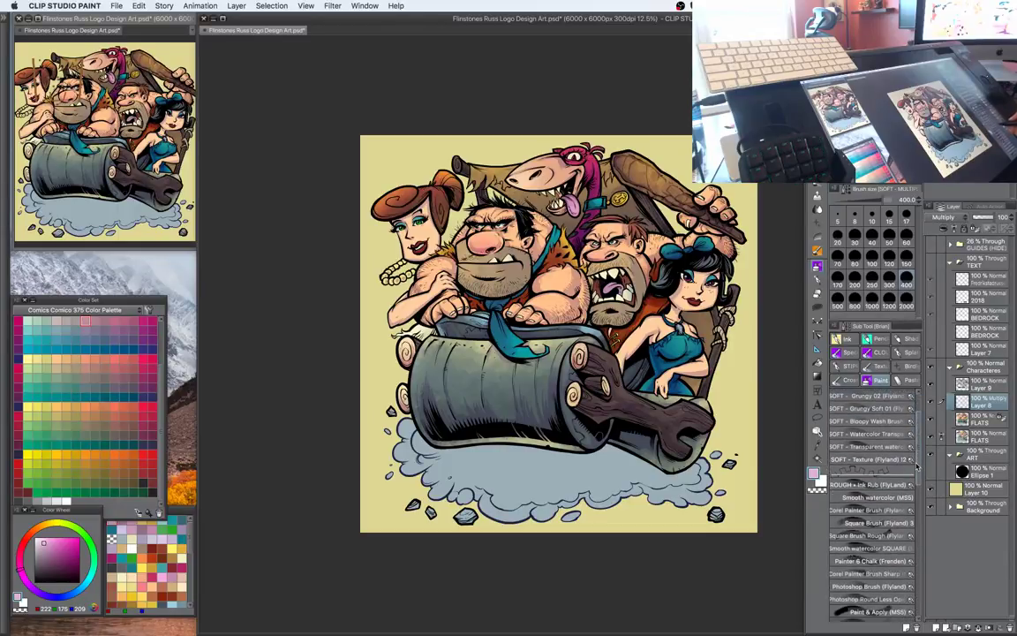
scroll(915, 459, up, 3)
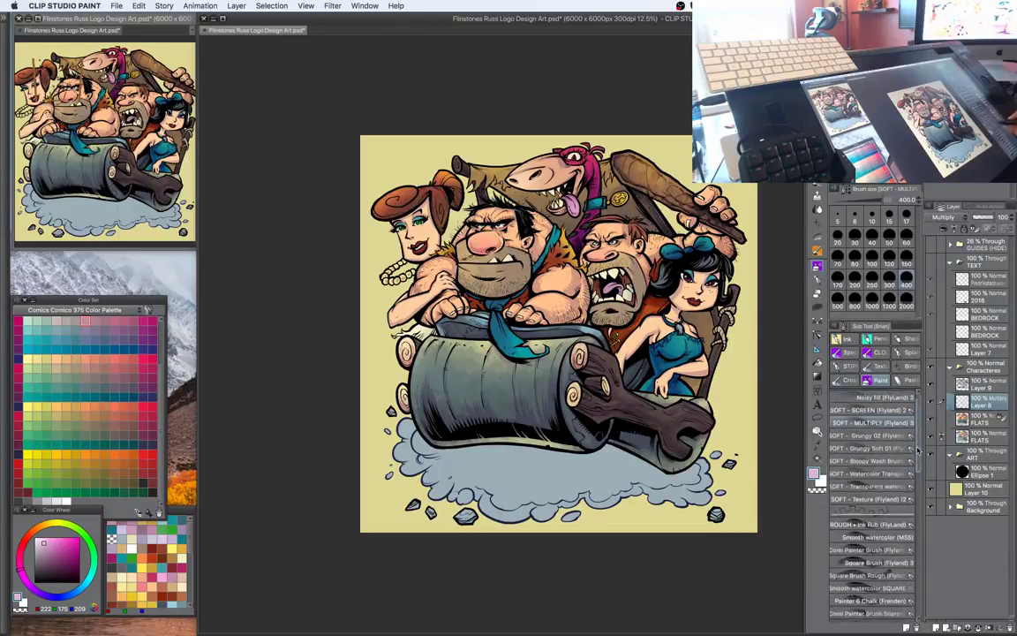
click(881, 364)
click(881, 353)
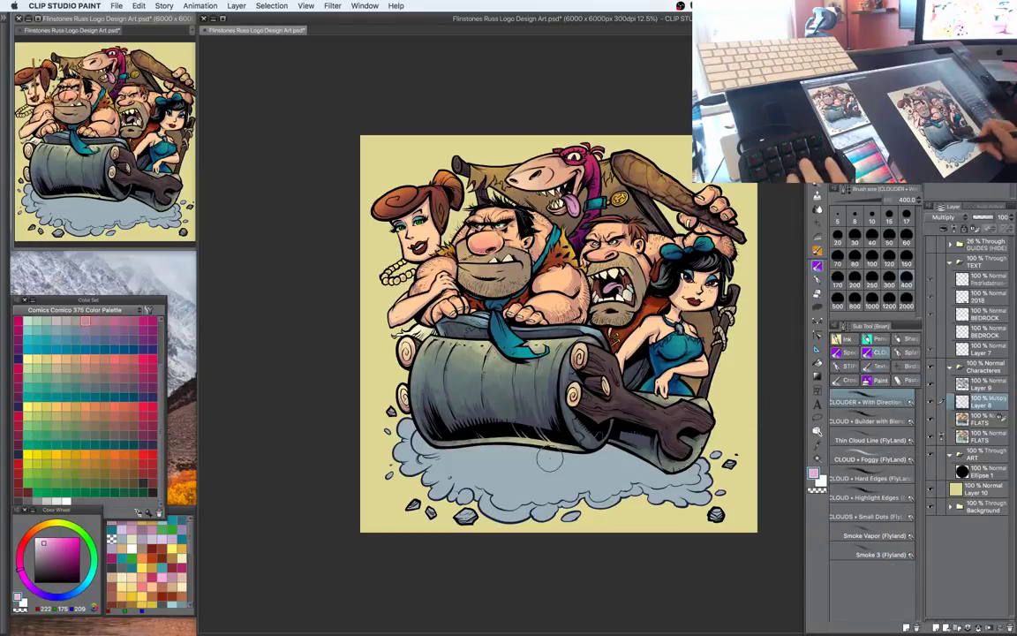
Paint light cyan highlights, RGB 190, 233, 237, across the dust cloud on the upper FLATS layer
alt+click(548, 457)
click(41, 538)
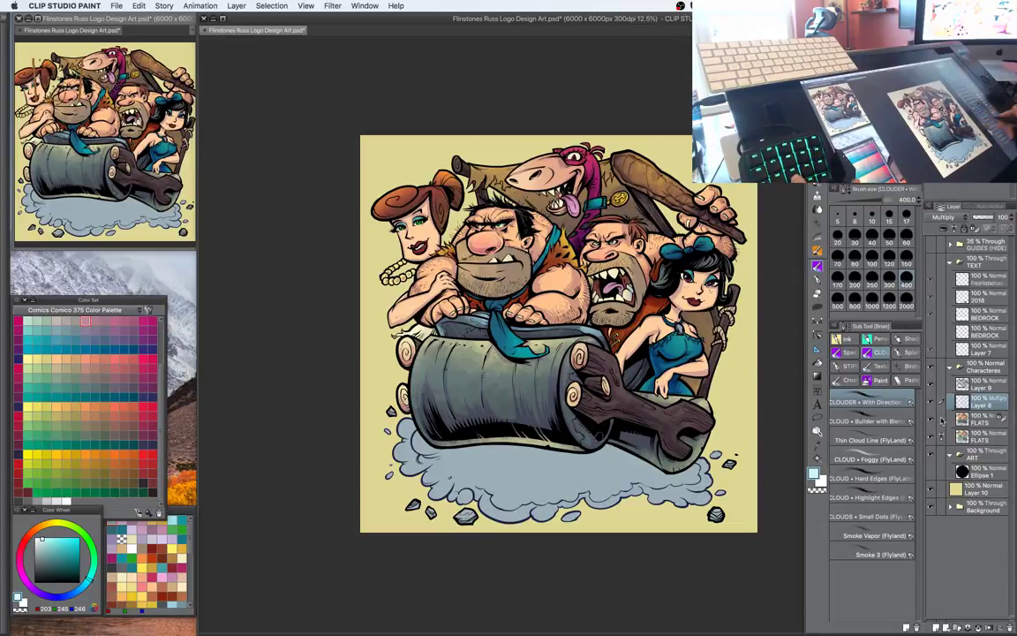
key(alt+bracketleft)
alt+click(649, 477)
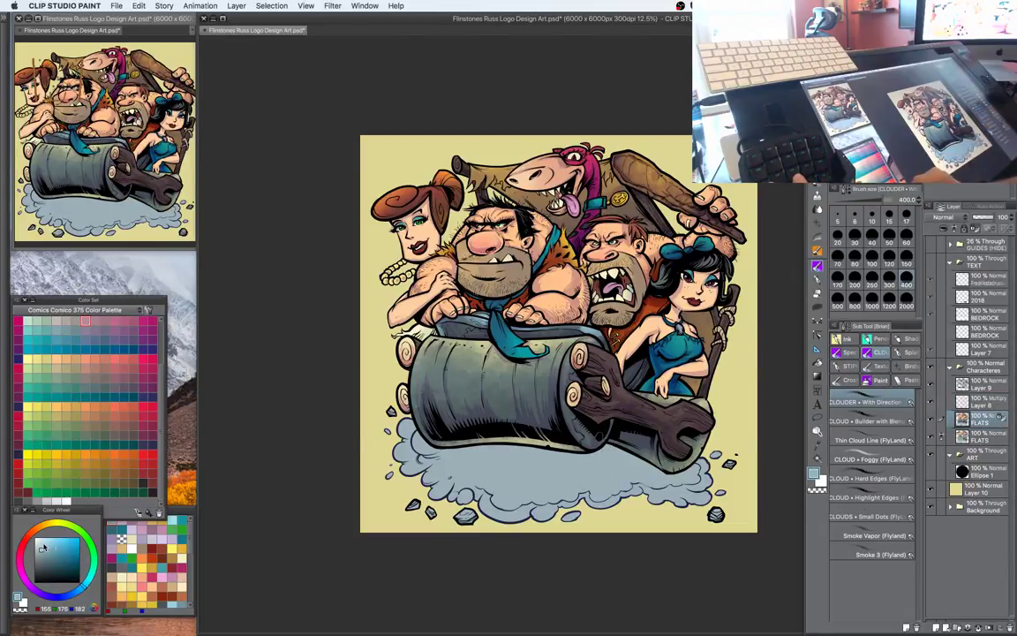
click(44, 540)
click(89, 580)
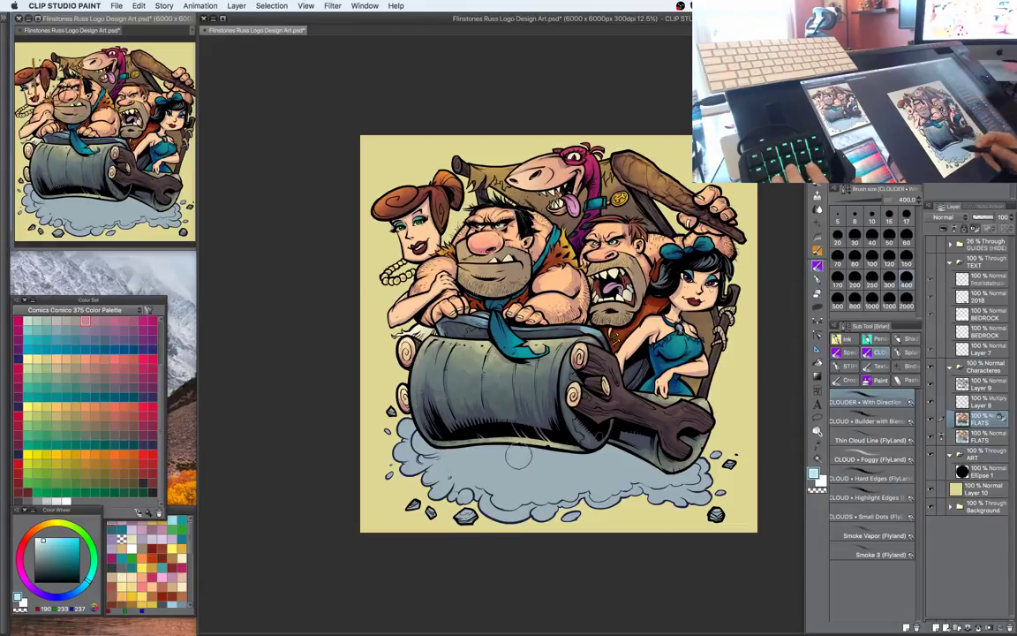
mouse_move(546, 457)
mouse_down()
mouse_move(594, 458)
mouse_move(585, 471)
mouse_move(607, 460)
mouse_up()
mouse_move(410, 418)
mouse_down()
mouse_move(446, 484)
mouse_move(457, 479)
mouse_up()
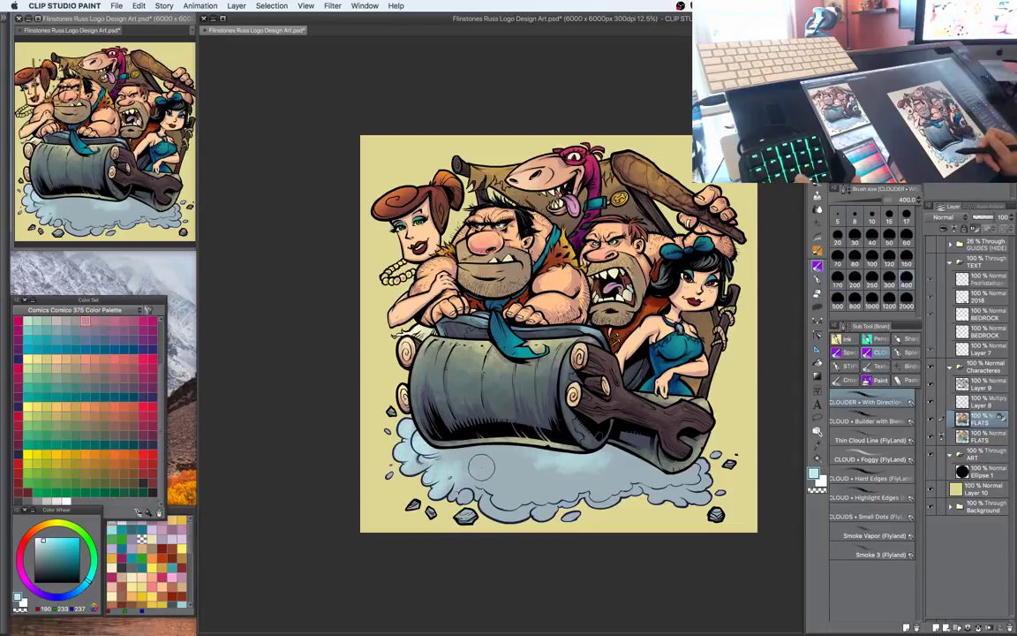
mouse_move(429, 419)
mouse_down()
mouse_move(450, 419)
mouse_move(451, 447)
mouse_move(477, 459)
mouse_move(642, 448)
mouse_move(588, 430)
mouse_move(575, 450)
mouse_move(519, 446)
mouse_move(492, 464)
mouse_up()
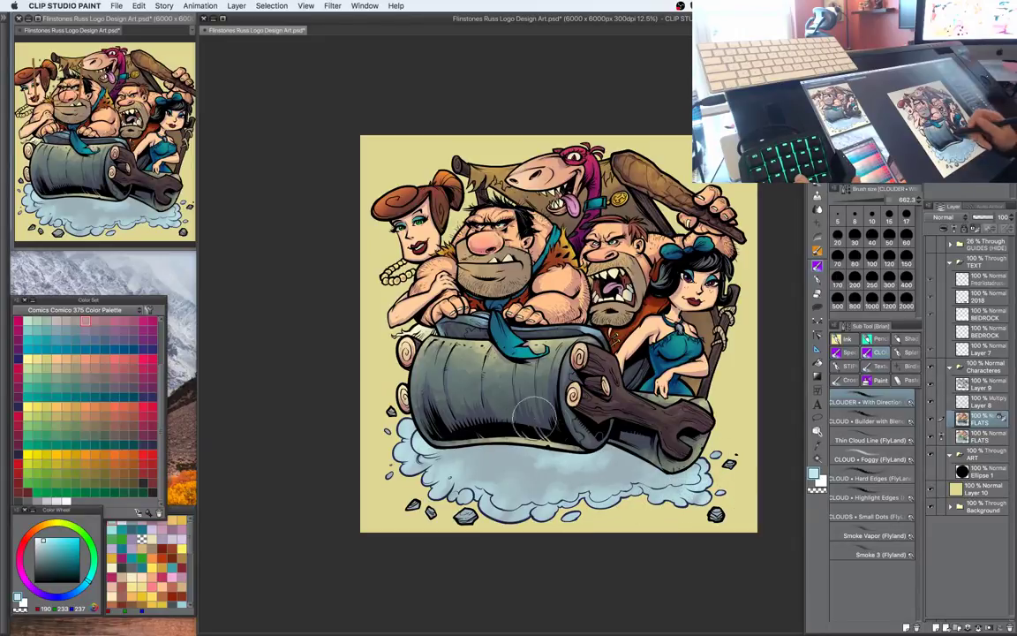
Brighten the puffs of the dust cloud with a paler mint-blue, RGB 209, 243, 239
mouse_move(563, 355)
mouse_down()
mouse_move(552, 322)
mouse_move(531, 324)
mouse_up()
click(45, 537)
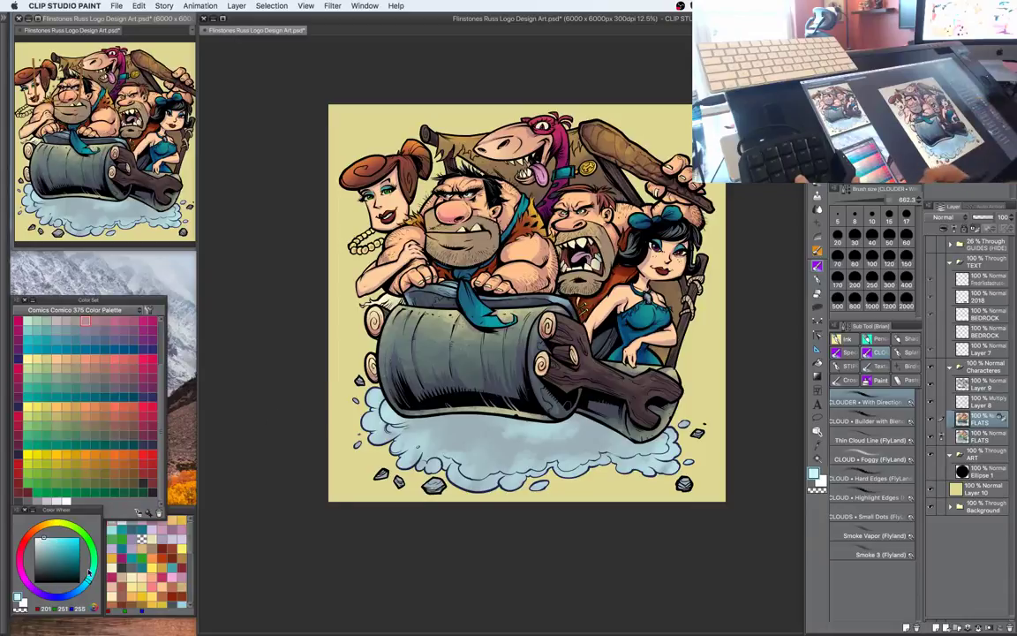
click(40, 540)
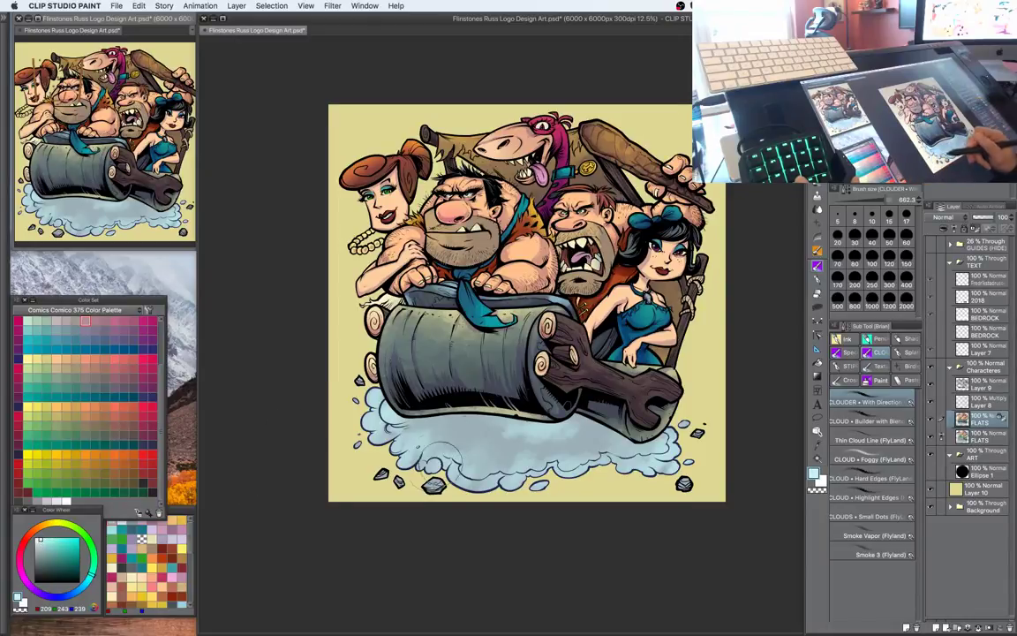
mouse_move(444, 443)
mouse_down()
mouse_move(388, 474)
mouse_move(369, 396)
mouse_up()
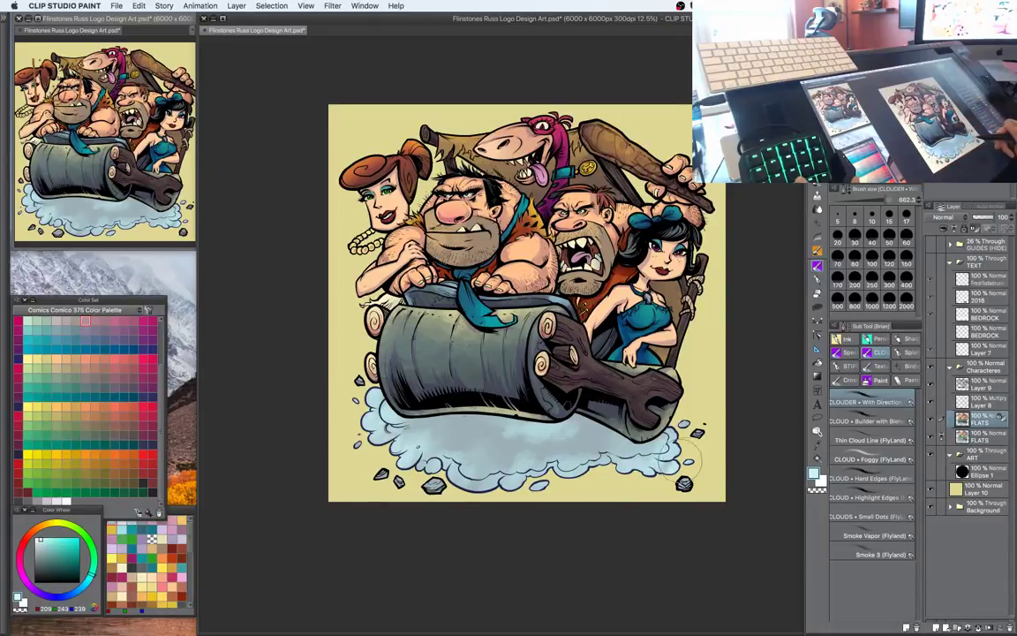
Select the flying rocks around the dust cloud and paint them dark brown, RGB 81, 65, 65
key(w)
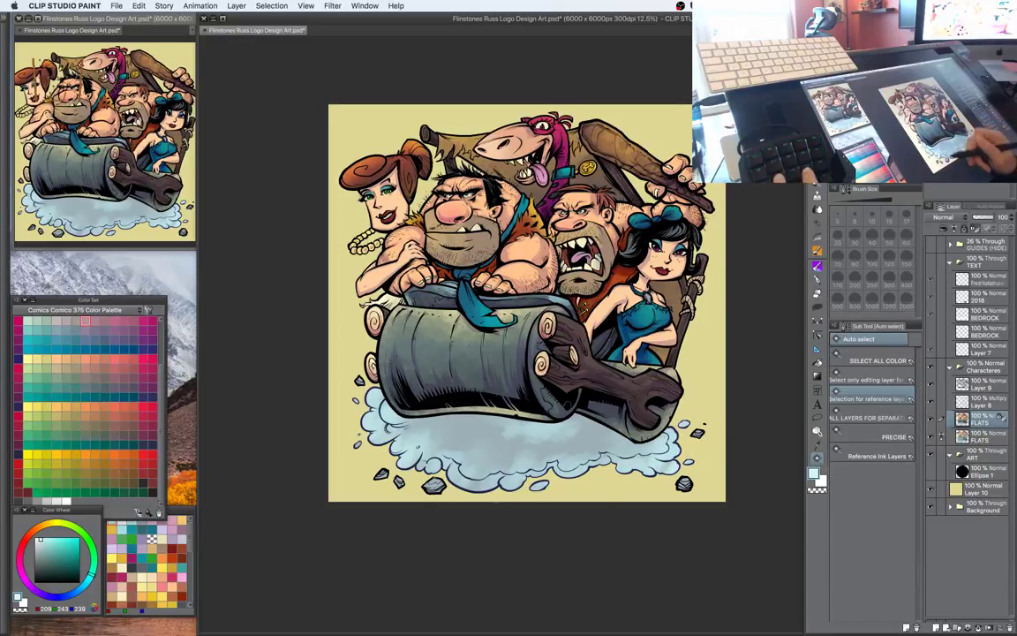
key(b)
alt+click(560, 374)
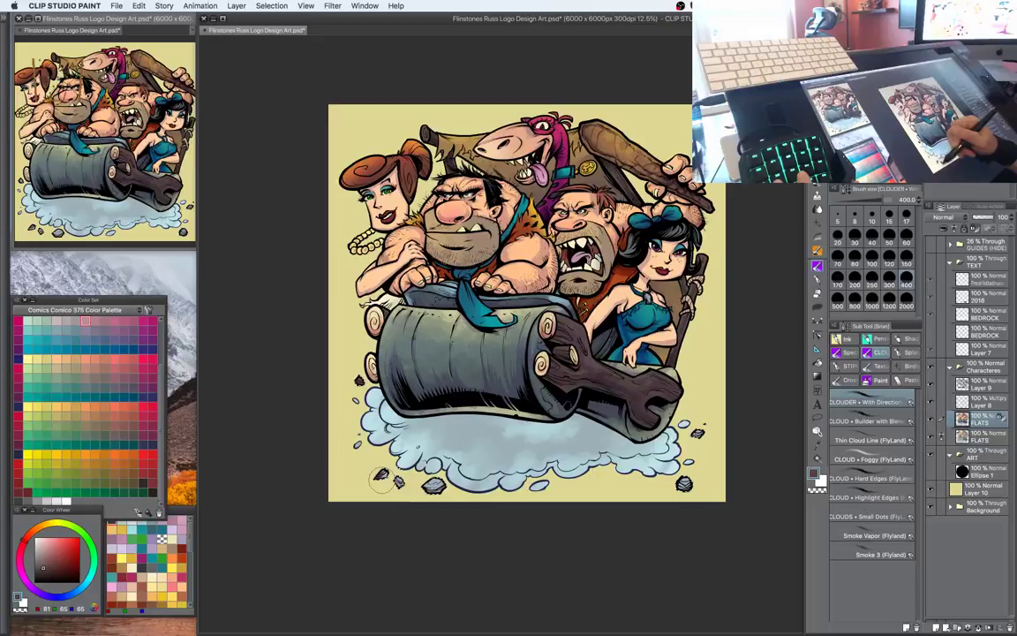
drag(381, 478, 399, 483)
drag(425, 486, 439, 485)
drag(680, 484, 687, 483)
drag(696, 434, 702, 431)
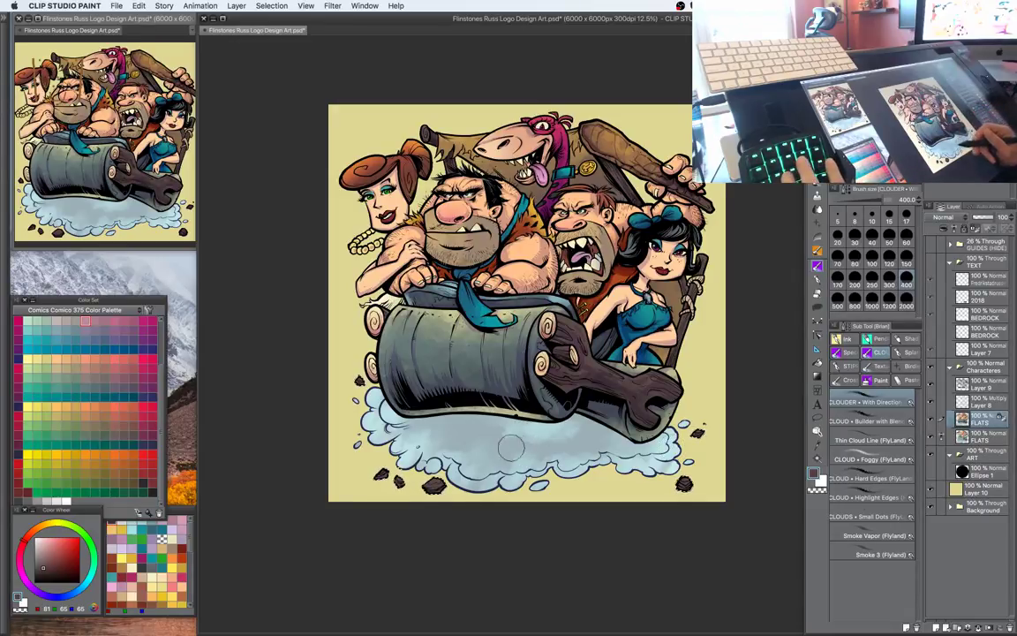
Add orange-brown highlights, RGB 174, 109, 78, to the rocks around the dust cloud
click(50, 558)
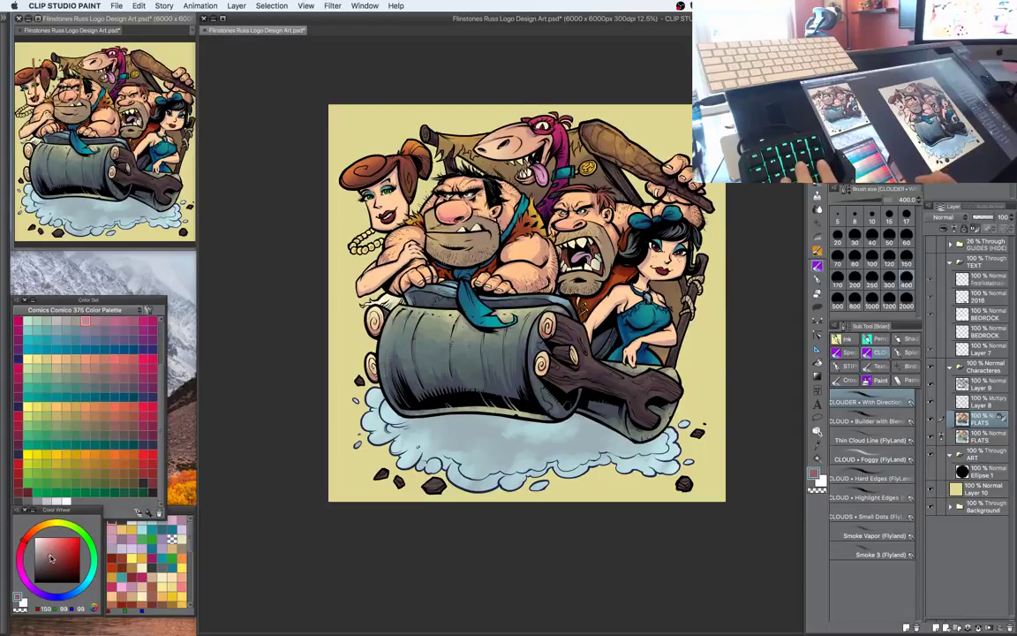
click(32, 531)
click(59, 551)
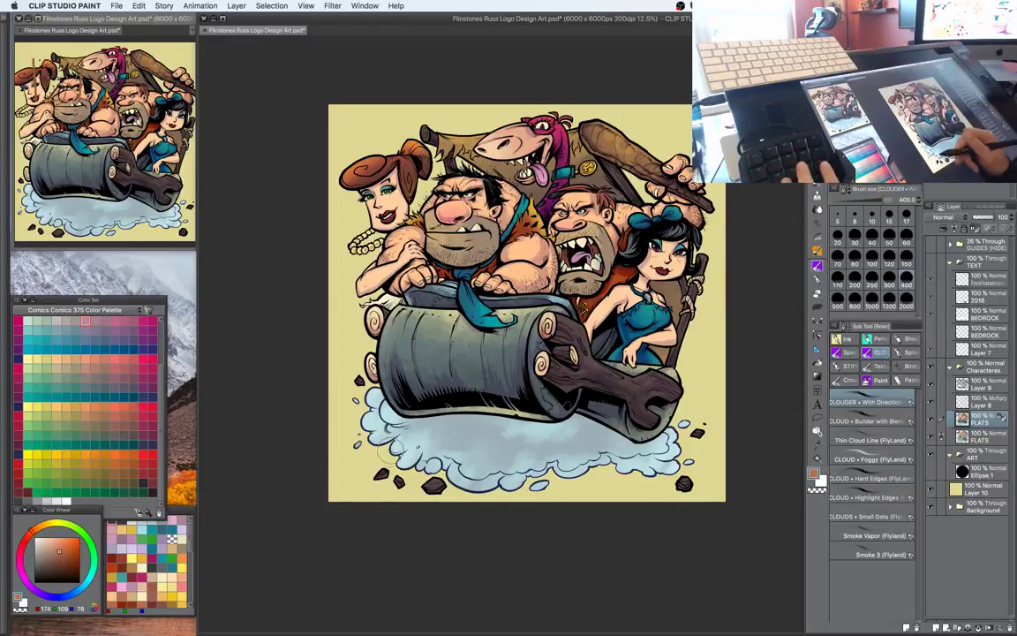
drag(430, 442, 426, 467)
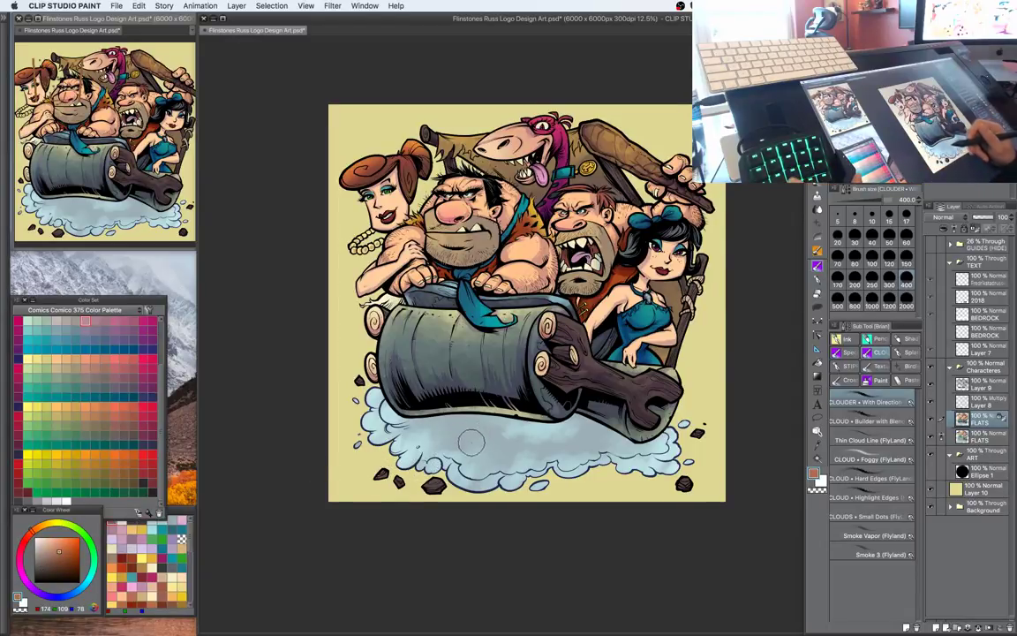
drag(442, 411, 433, 412)
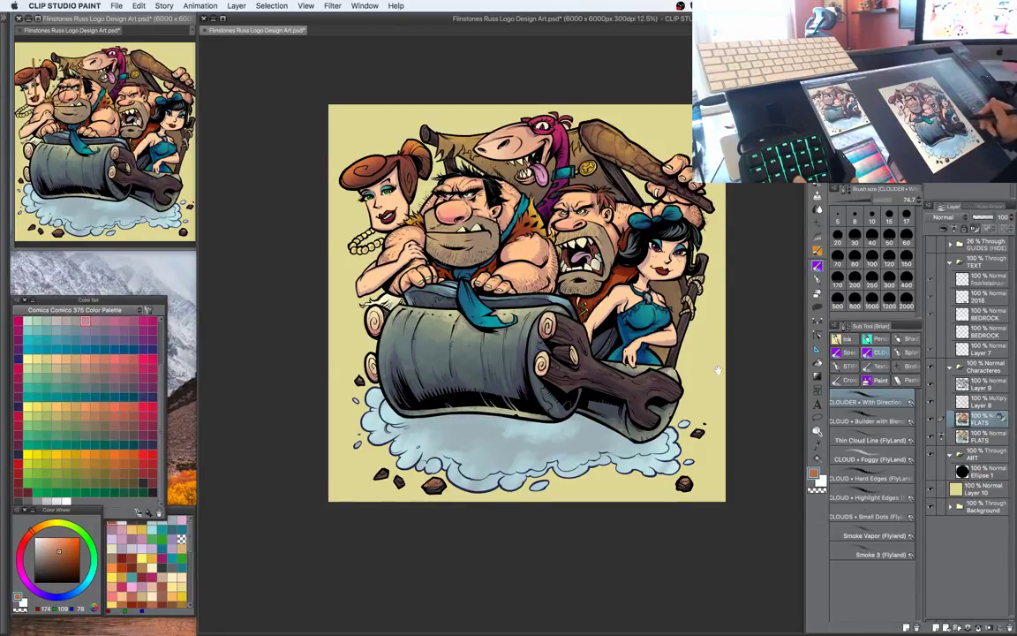
Inspect the characters up close and the illustration as a whole, and save the file
drag(718, 370, 748, 422)
scroll(719, 350, down, 2)
scroll(719, 349, up, 4)
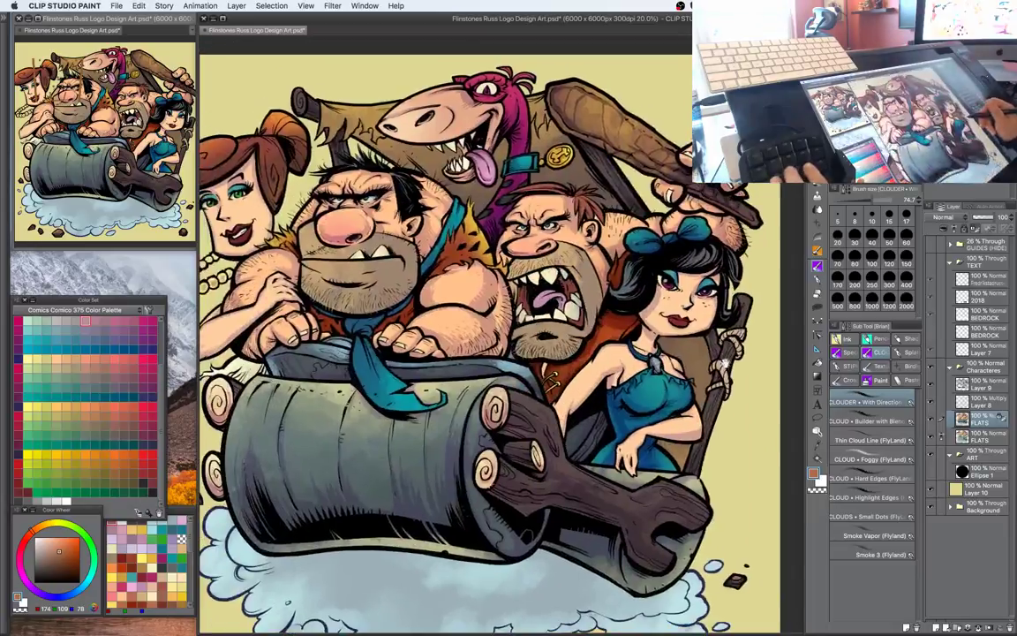
drag(724, 364, 753, 423)
key(super+plus)
mouse_move(625, 116)
mouse_down()
mouse_move(601, 200)
mouse_move(599, 278)
mouse_move(601, 263)
mouse_up()
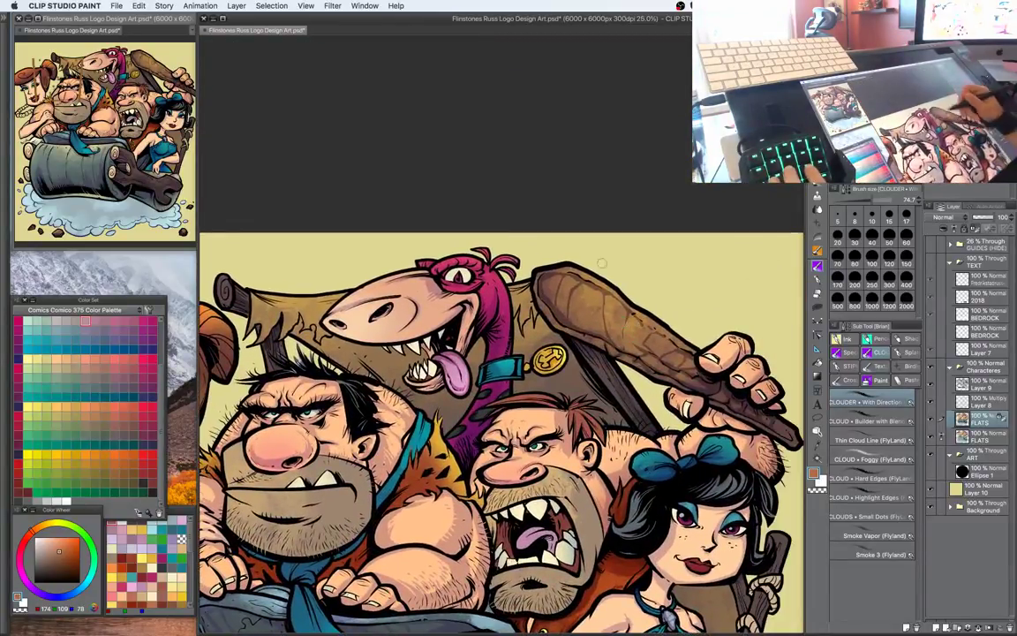
key(m)
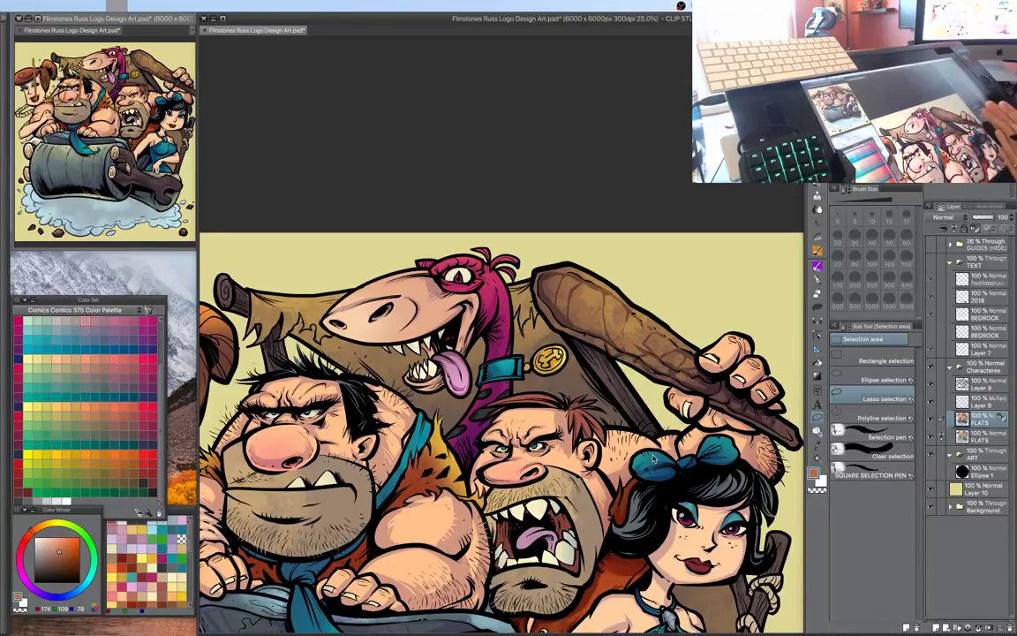
scroll(617, 420, down, 5)
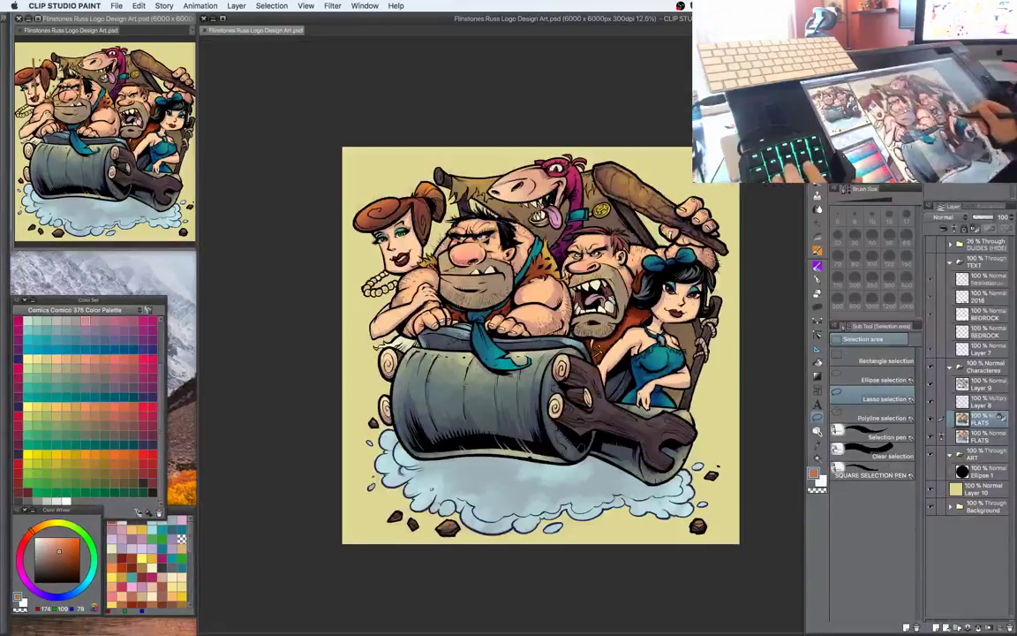
drag(617, 421, 597, 413)
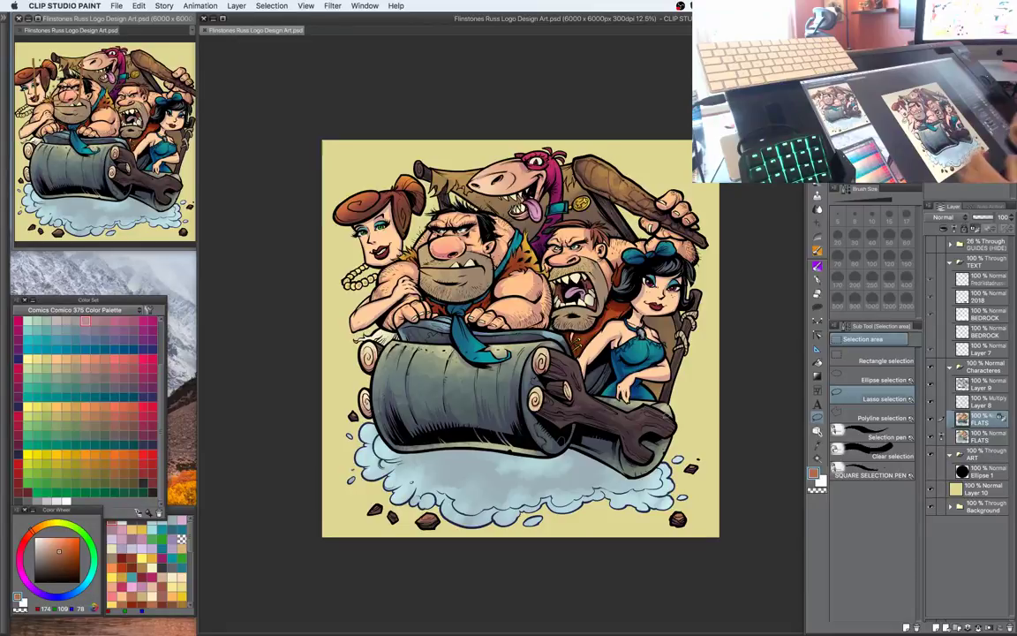
Brighten the upper FLATS layer with a Level Correction by lowering the white input point slightly
key(super+l)
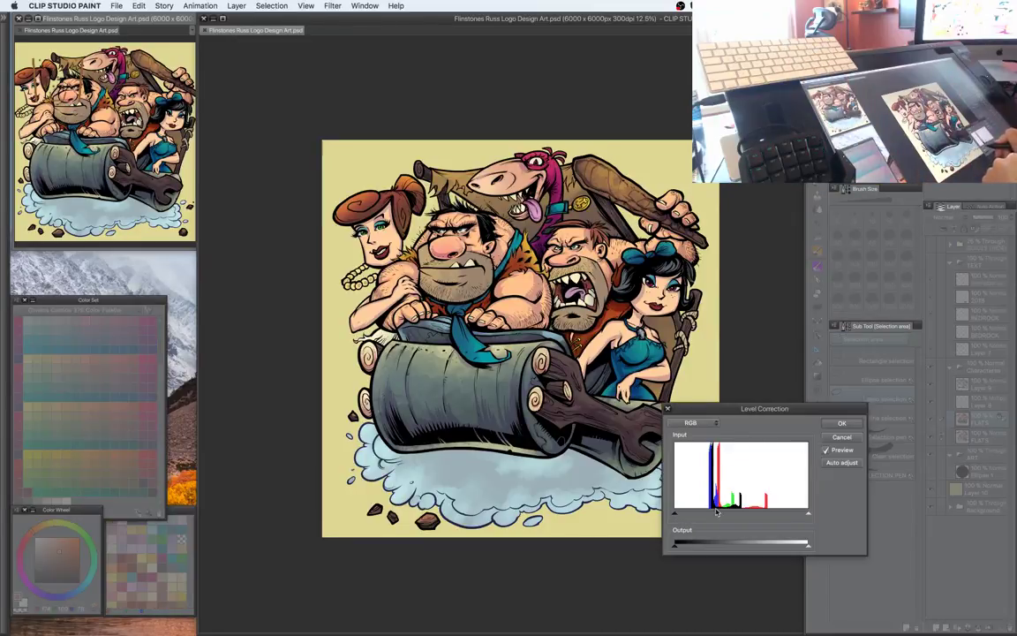
drag(807, 516, 795, 518)
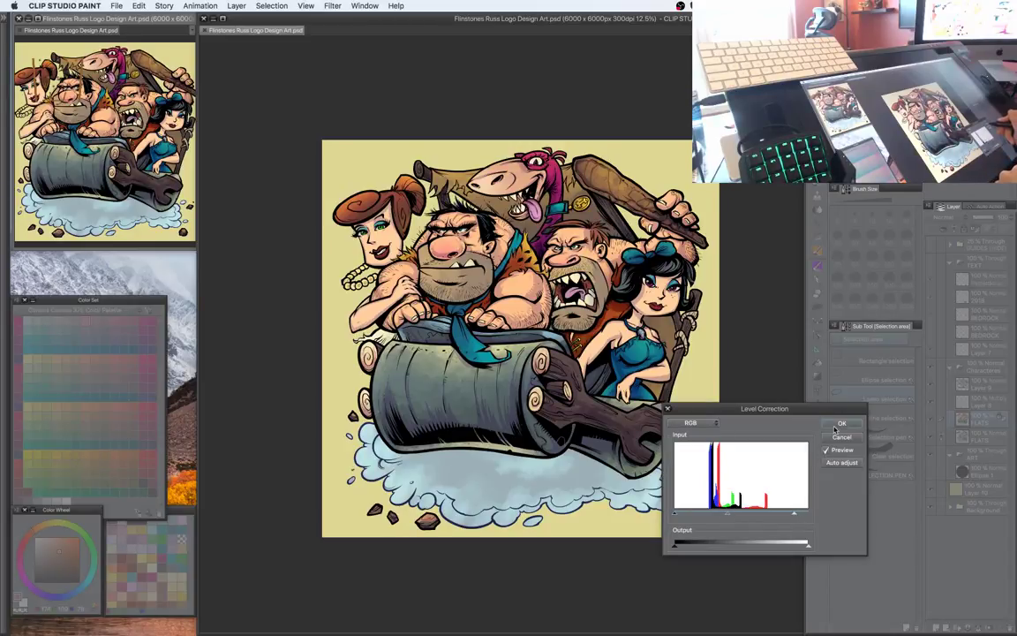
key(Return)
Reduce the opacity of the Multiply shadow layer to 90%
drag(718, 407, 725, 437)
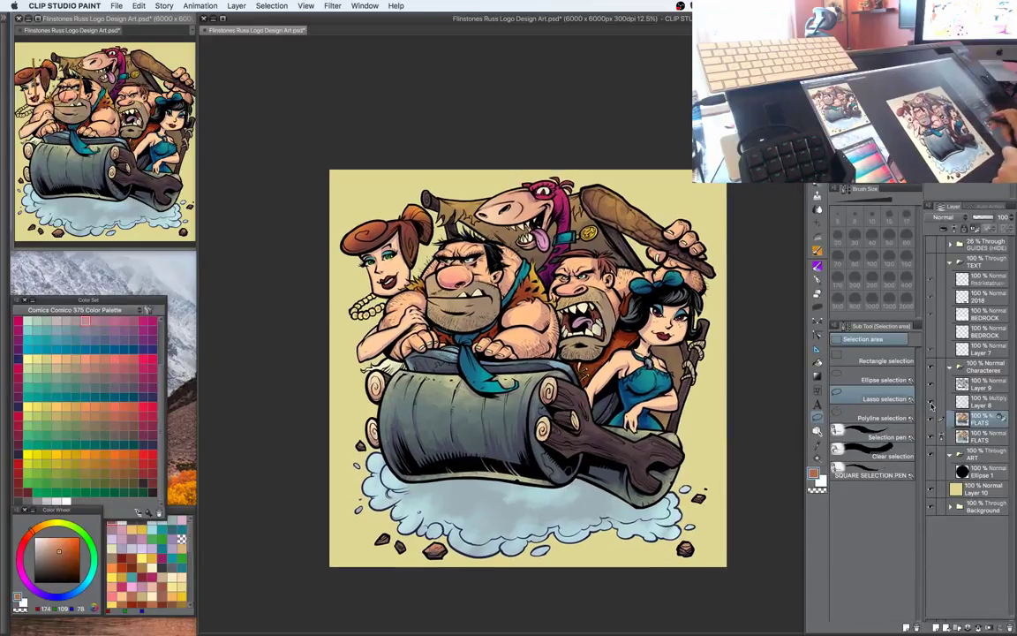
click(982, 403)
drag(993, 217, 991, 217)
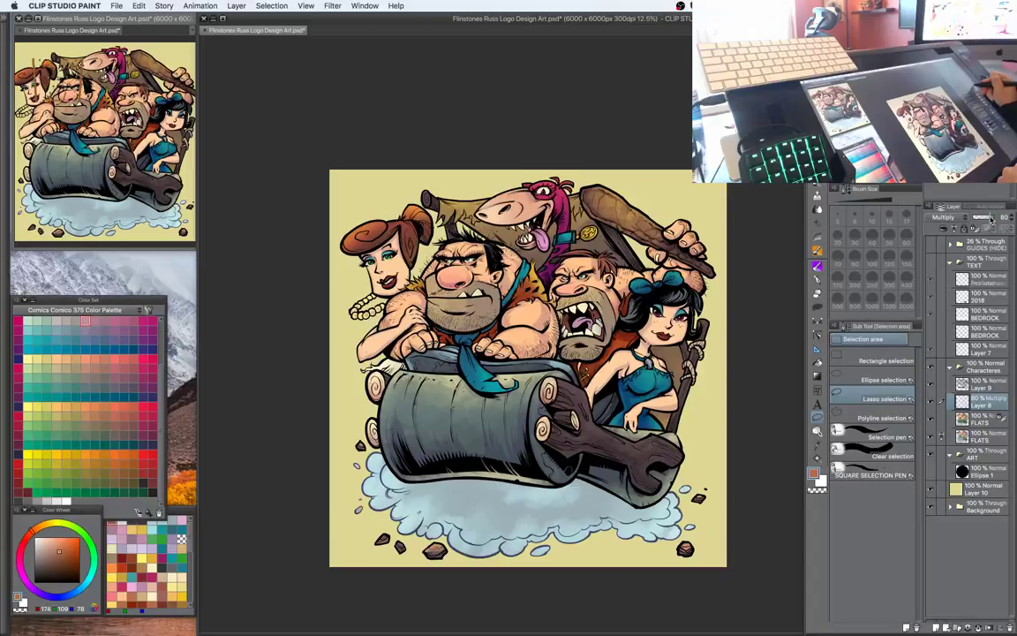
drag(991, 218, 992, 218)
Merge the Multiply shadow layer down into the upper FLATS layer
drag(731, 393, 790, 427)
key(super+plus)
key(super+plus)
key(super+plus)
click(973, 388)
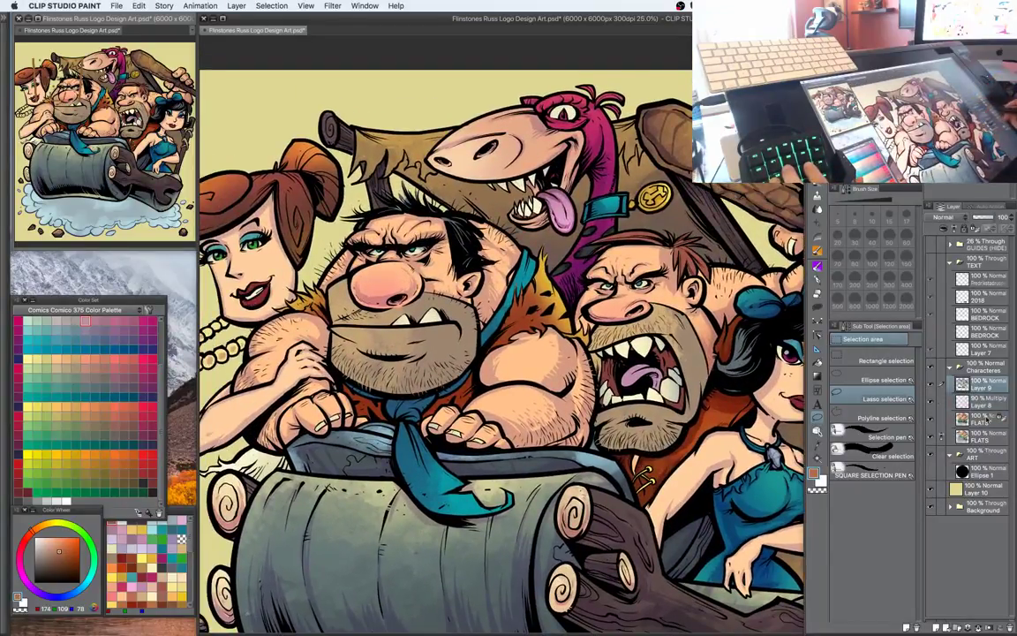
click(977, 406)
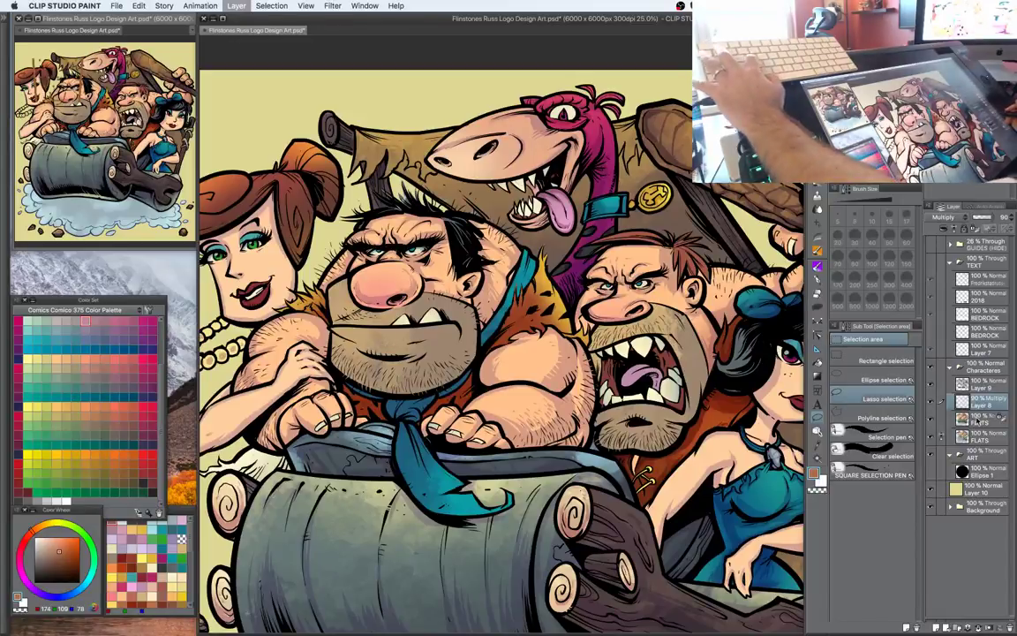
key(ctrl+e)
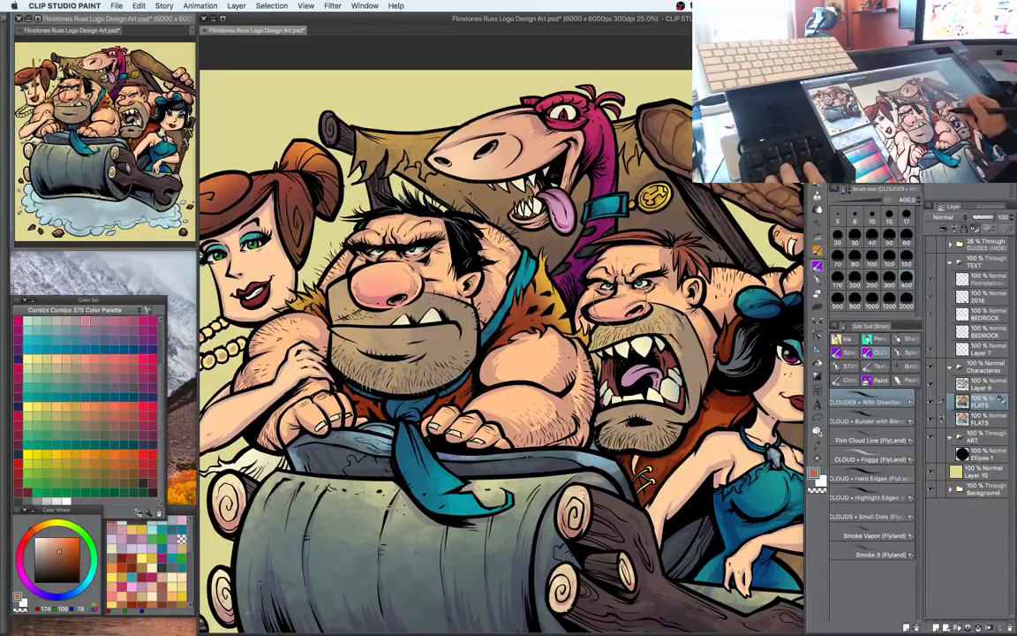
Add a new layer above the FLATS layers, select the red-haired man's nose, and choose the ROUGH Ink Rub brush
scroll(630, 256, up, 1)
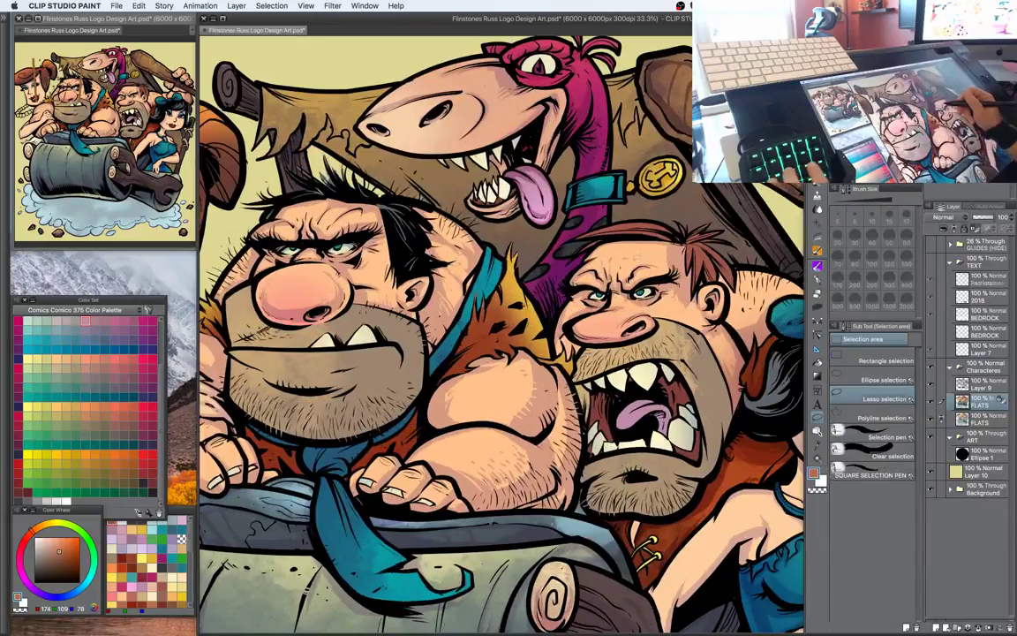
key(b)
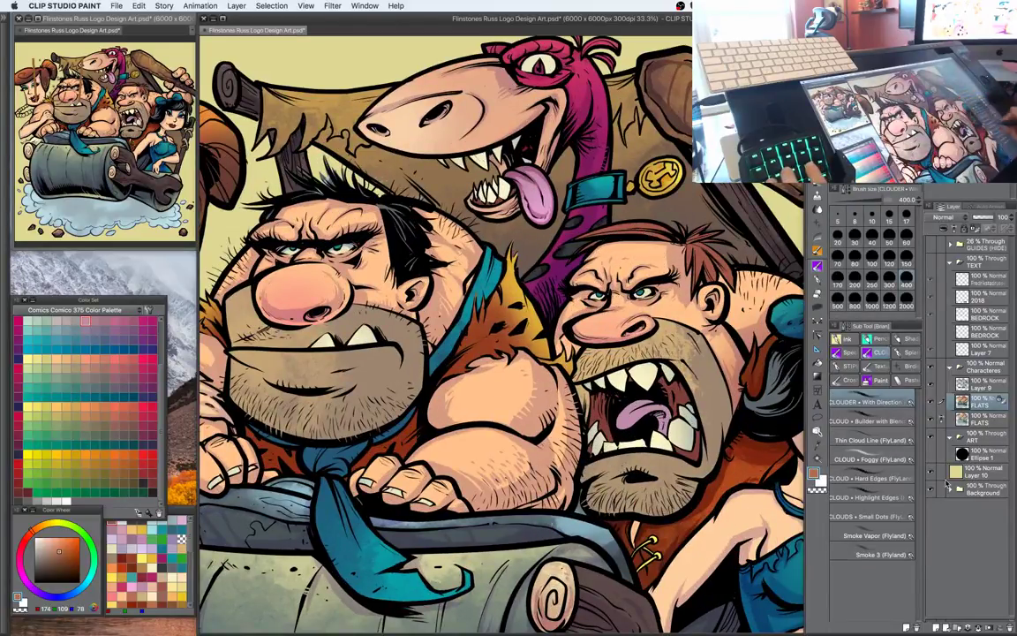
click(936, 628)
key(m)
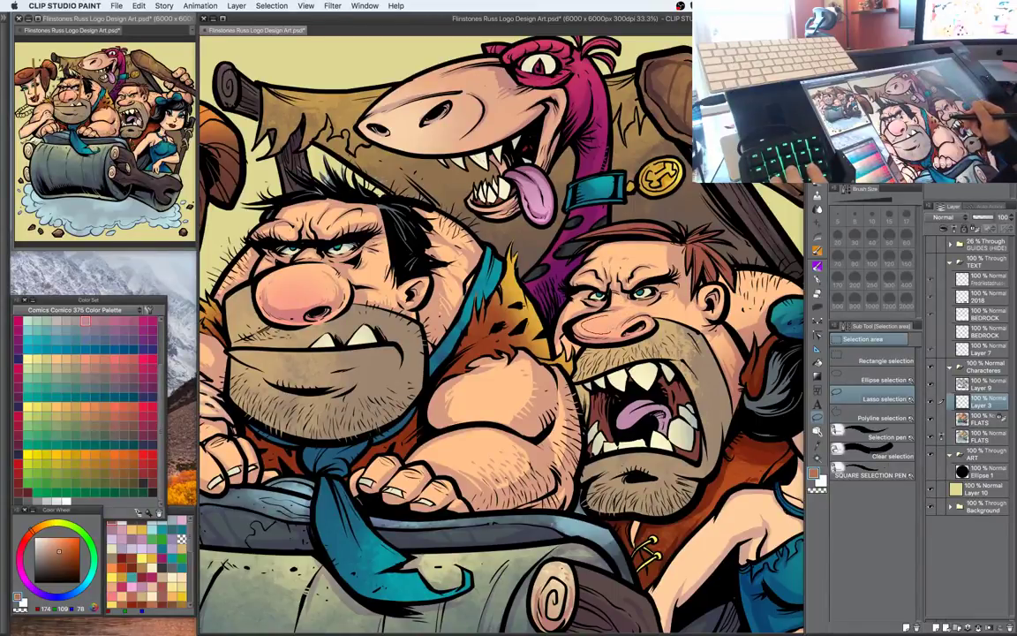
key(b)
click(884, 381)
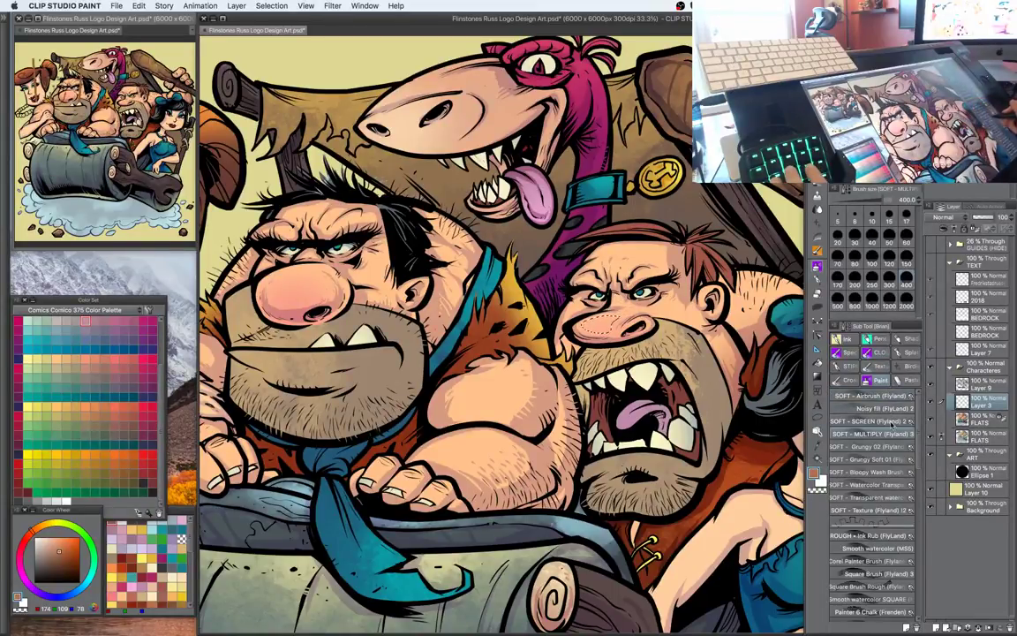
click(878, 535)
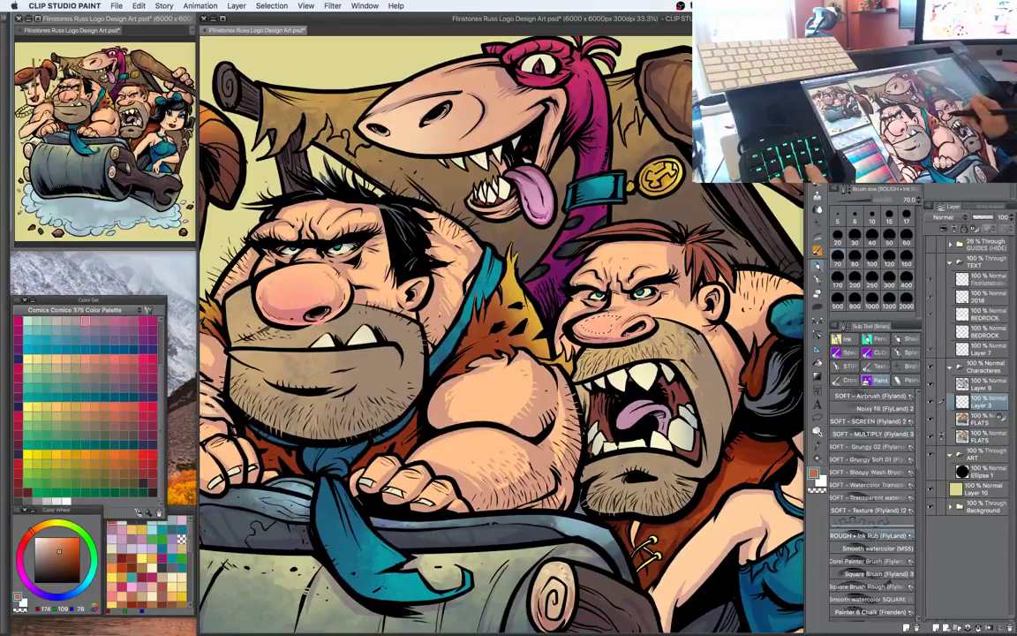
Paint a pale cream highlight, RGB 255, 233, 195, on the red-haired man's nose
alt+click(678, 299)
click(46, 539)
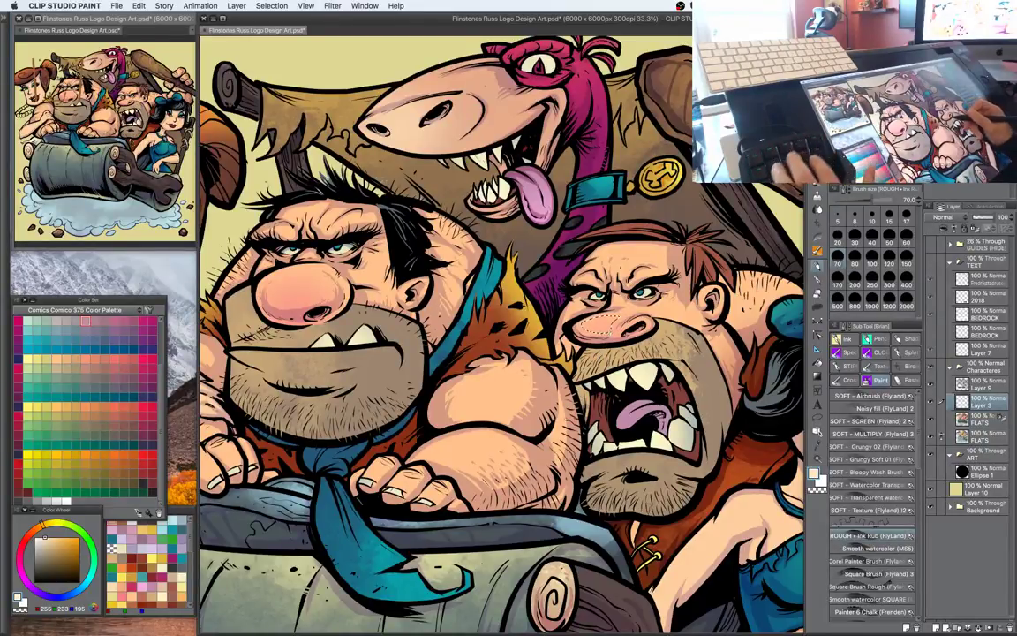
drag(616, 335, 626, 309)
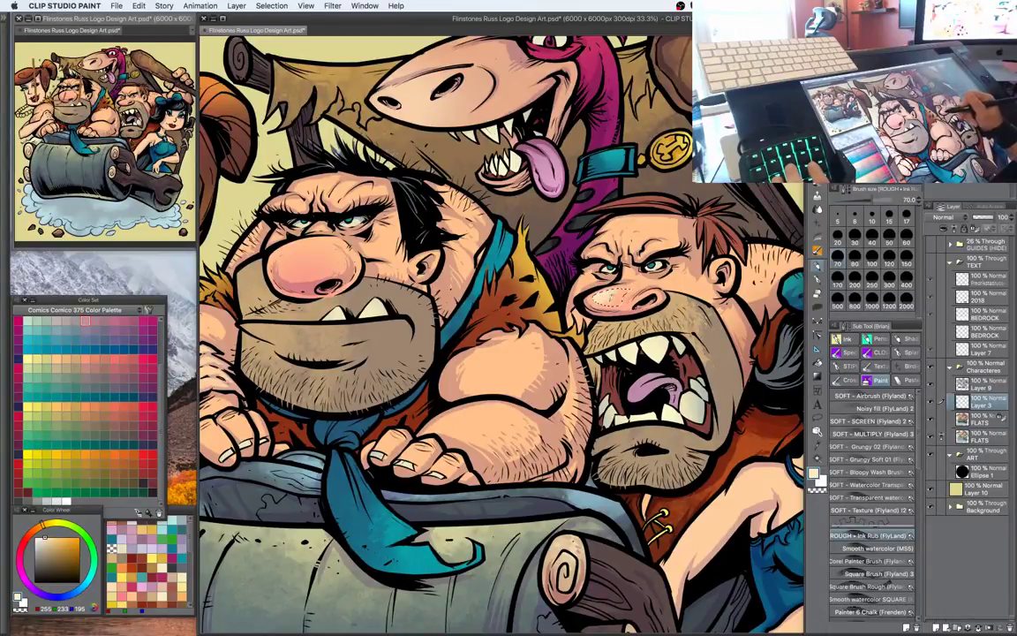
drag(623, 295, 630, 288)
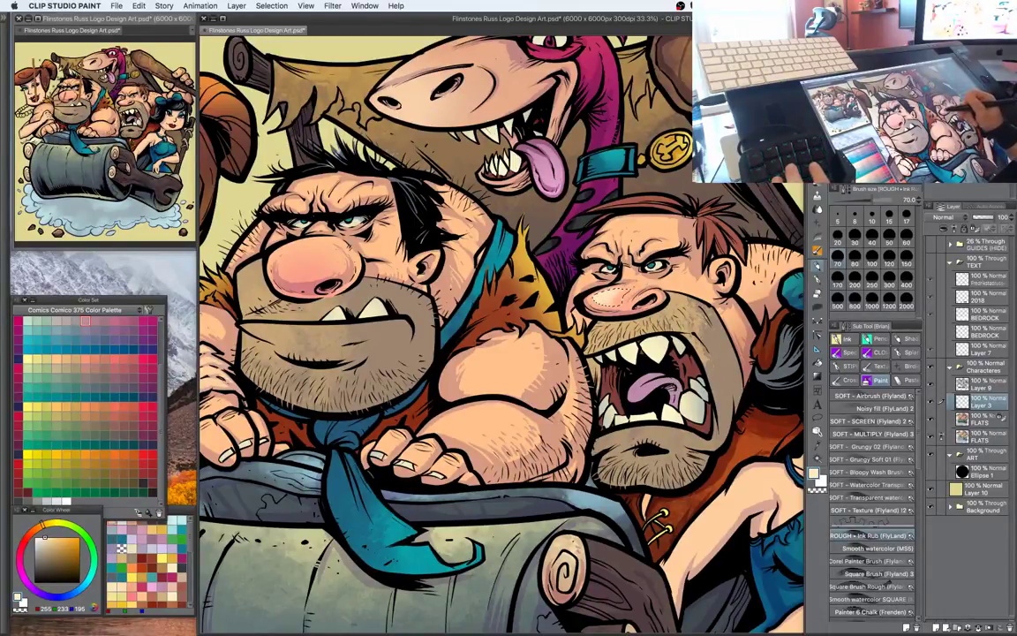
key(m)
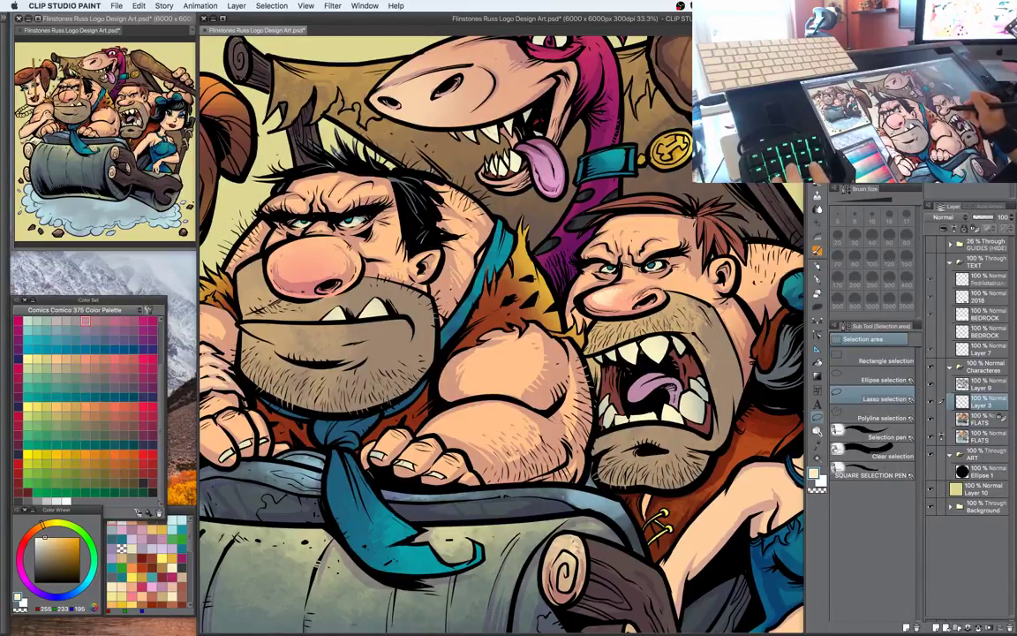
Outline highlight shapes on the red-haired man's forehead and fill them with the pale cream colour
key(b)
key(m)
drag(703, 317, 712, 325)
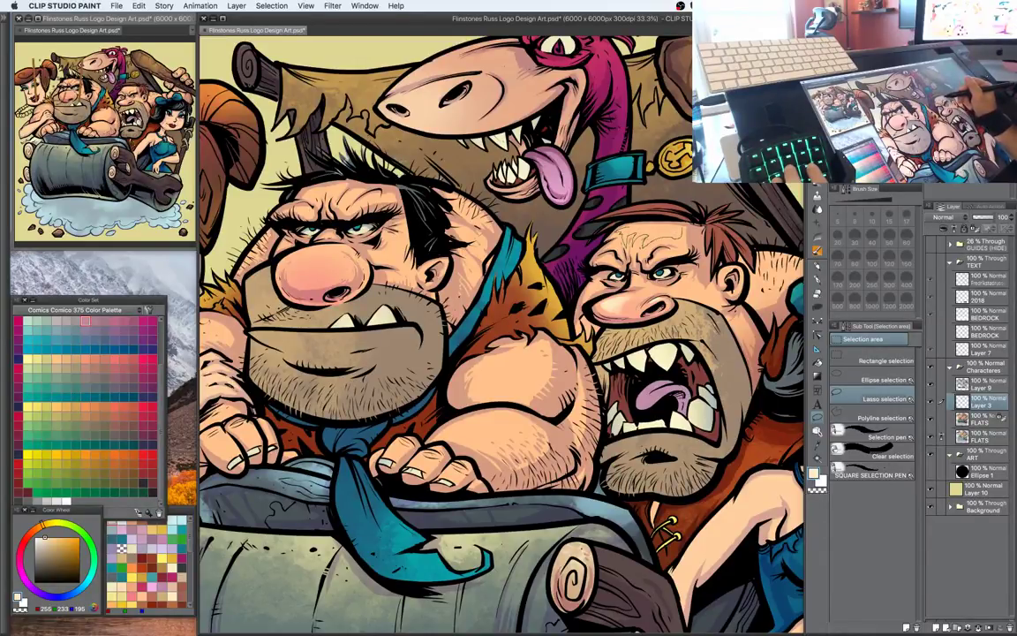
key(b)
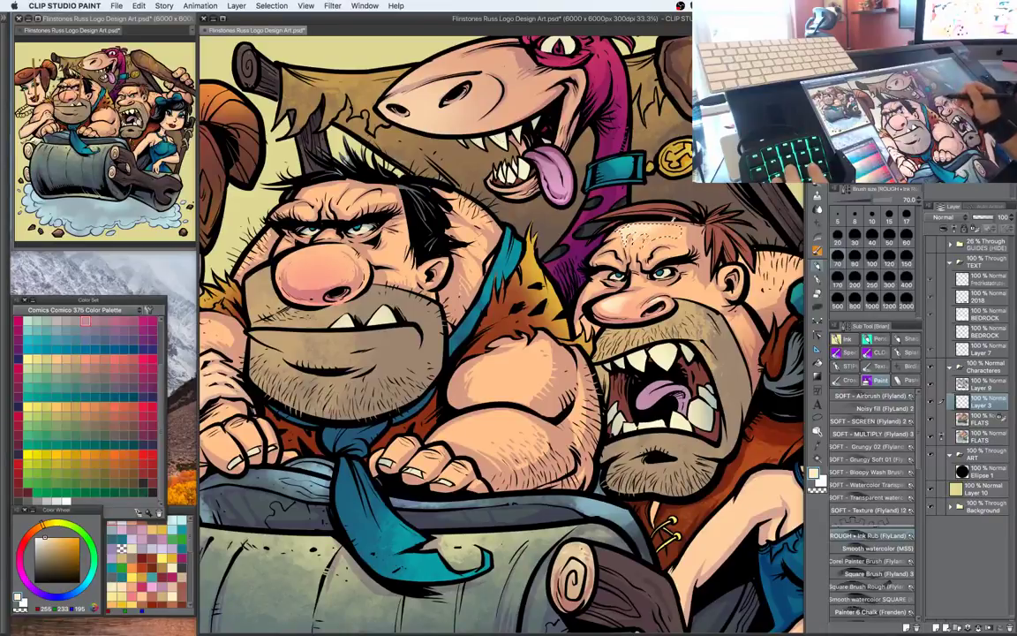
key(m)
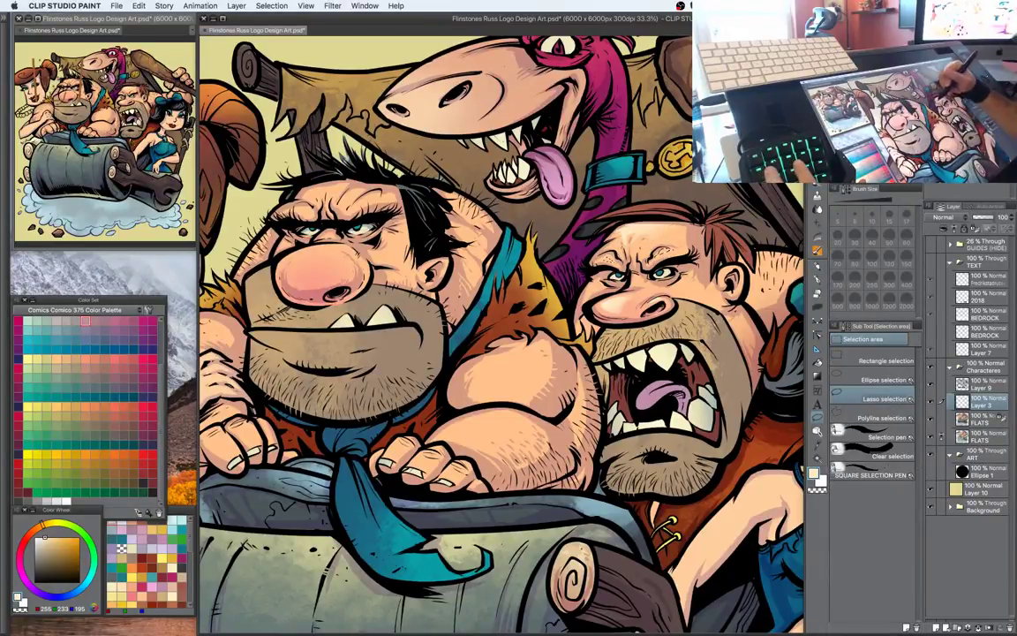
key(b)
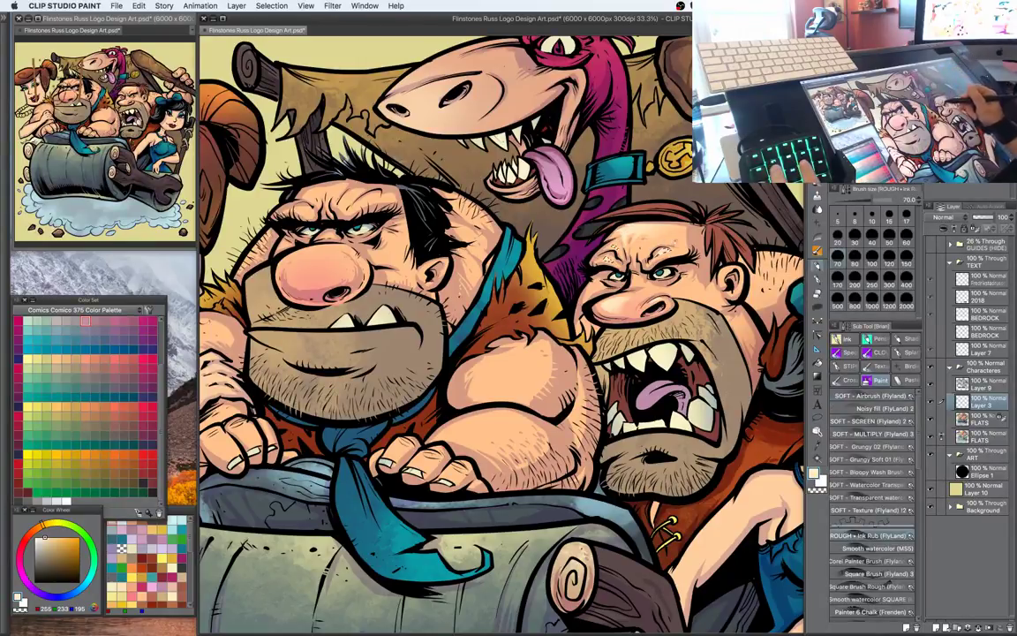
Select the cheek area below the red-haired man's eye, paint cream highlights there, and clear the selection
key(m)
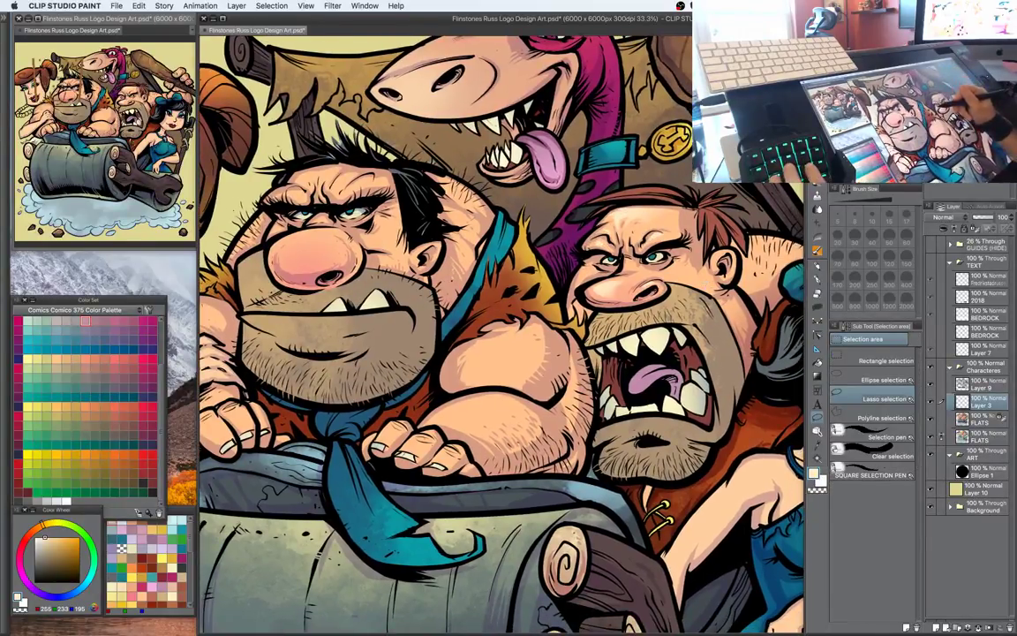
key(b)
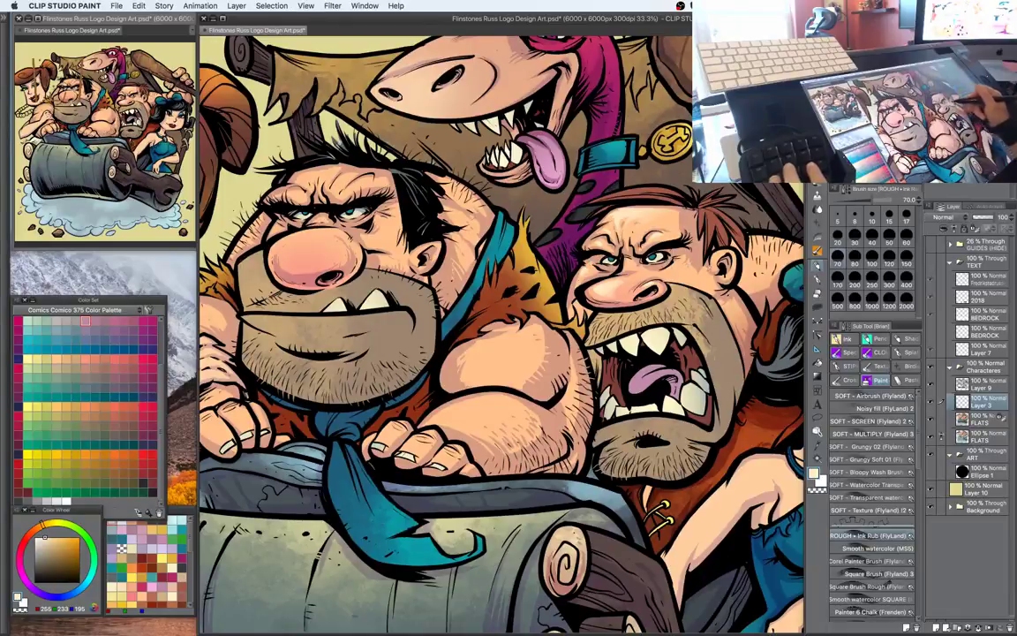
key(m)
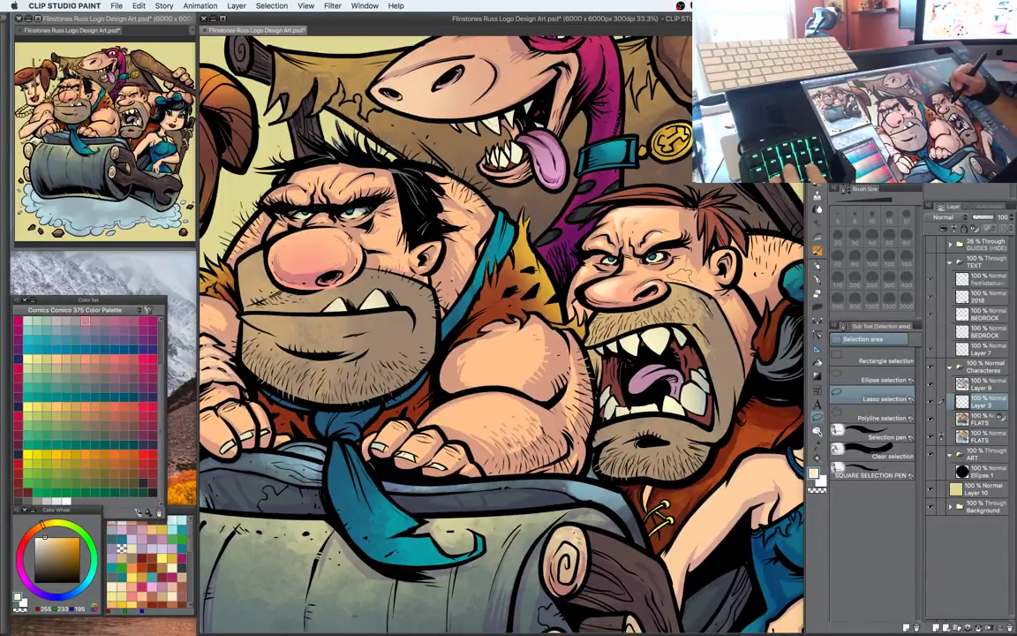
key(b)
key(super+d)
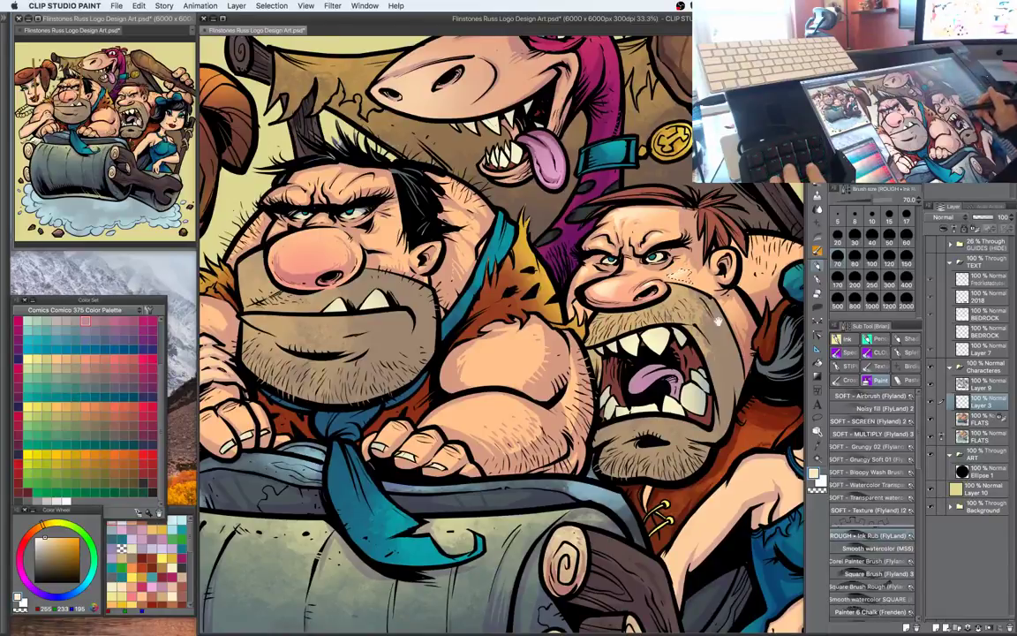
mouse_move(719, 318)
mouse_down()
mouse_move(717, 294)
mouse_move(703, 291)
mouse_move(719, 311)
mouse_up()
Continue the lassoed cream highlights along the side of the red-haired man's face
key(m)
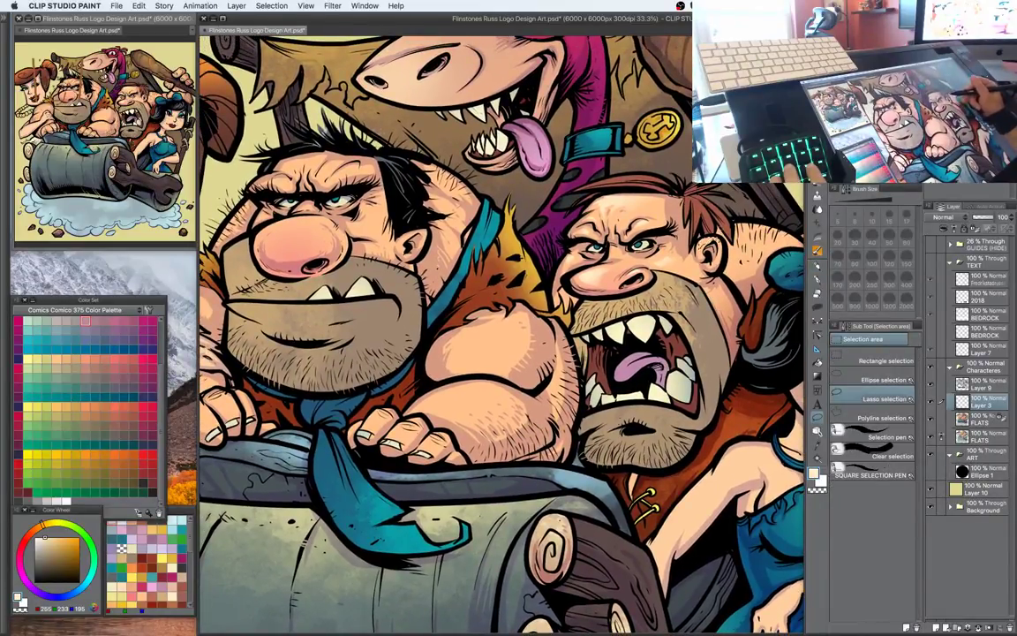
key(b)
key(m)
drag(657, 256, 662, 237)
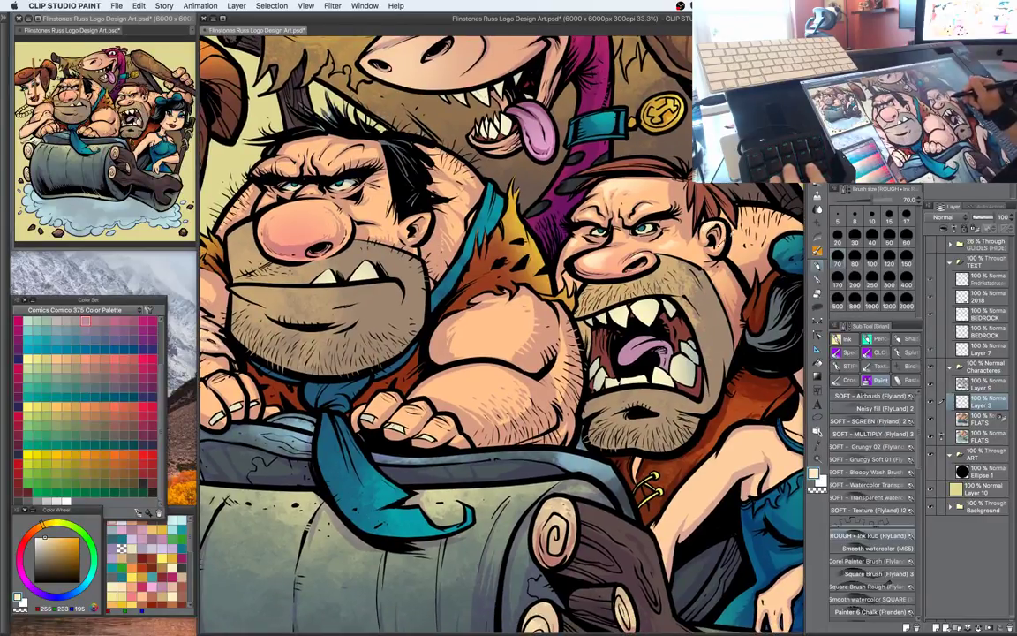
mouse_move(765, 306)
mouse_down()
mouse_move(750, 281)
mouse_move(687, 288)
mouse_up()
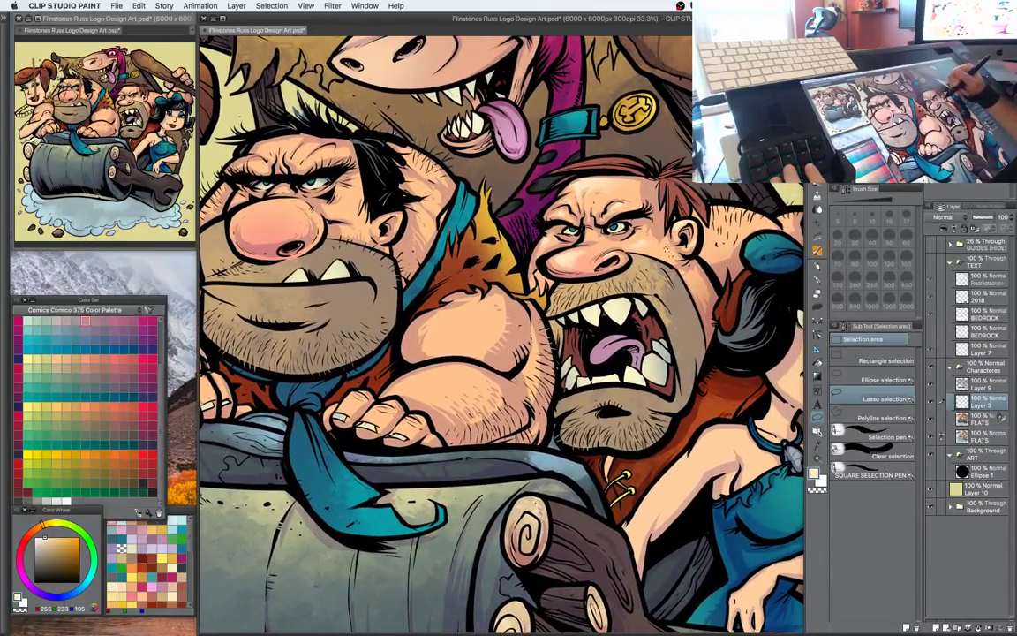
key(b)
mouse_move(621, 300)
mouse_down()
mouse_move(632, 254)
mouse_move(636, 264)
mouse_up()
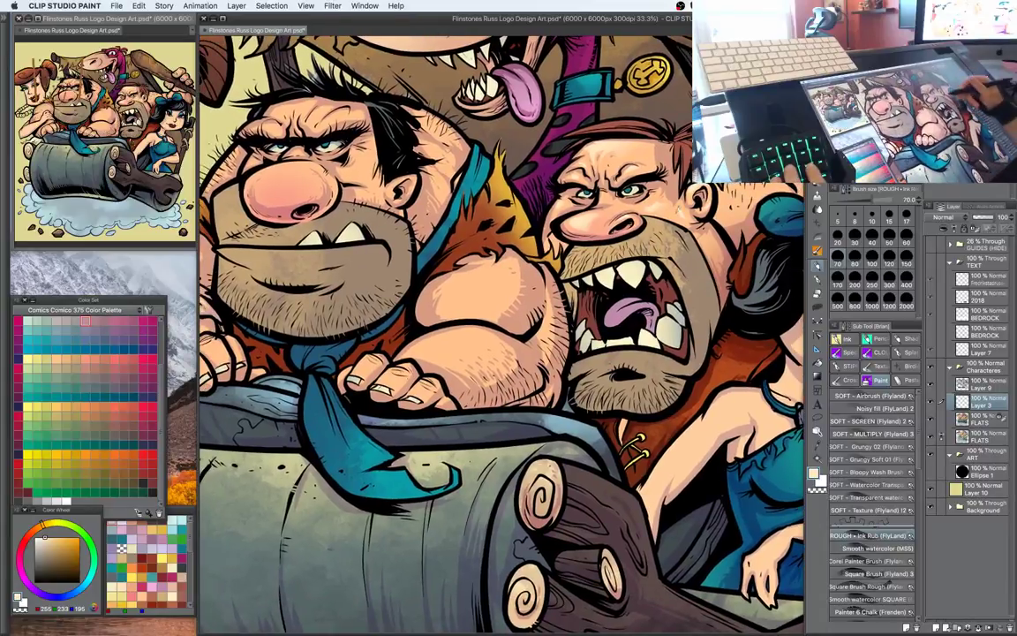
drag(701, 240, 721, 201)
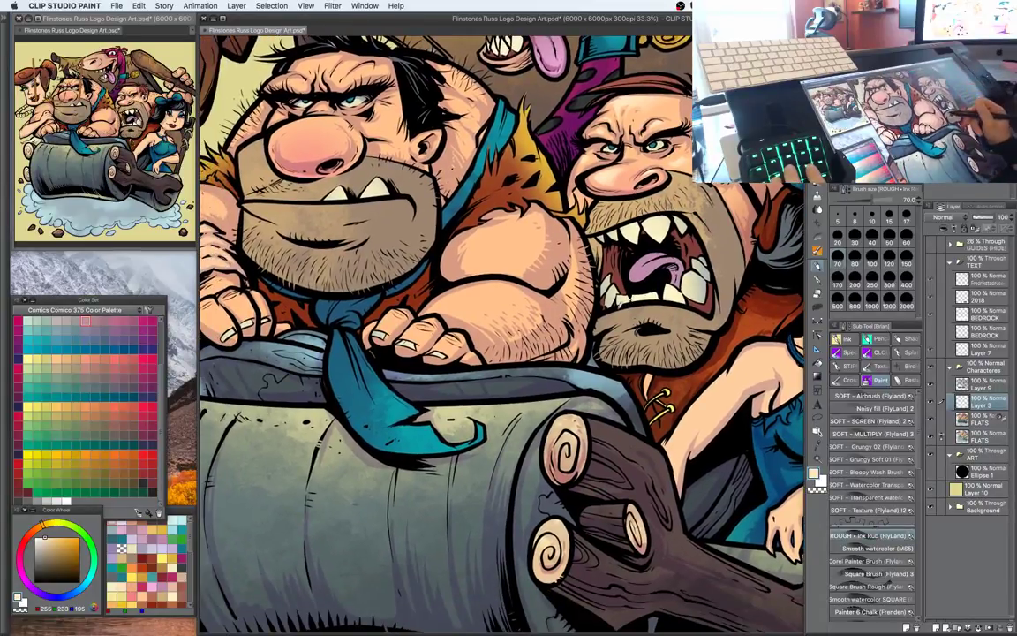
Select the upper edge of the red-haired man's chin beard and highlight it in pale yellow, RGB 252, 226, 136
key(m)
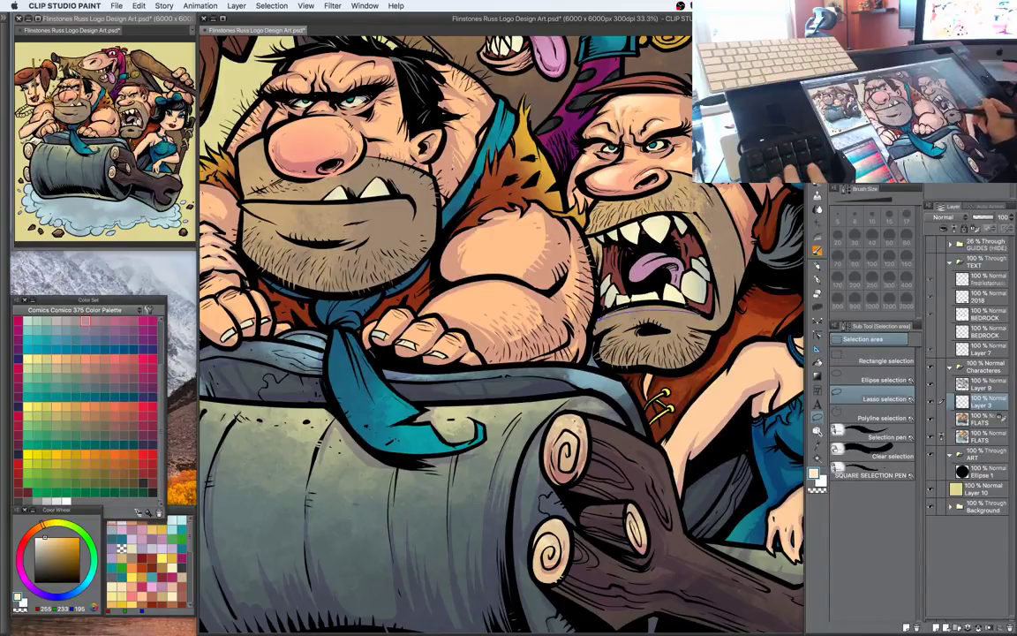
key(b)
alt+click(549, 283)
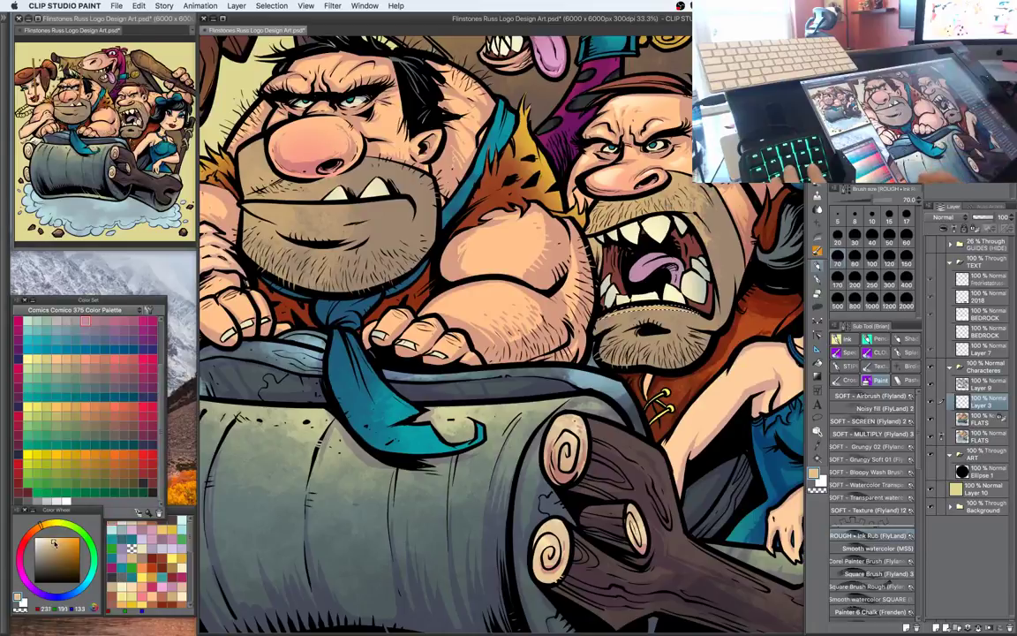
alt+click(616, 279)
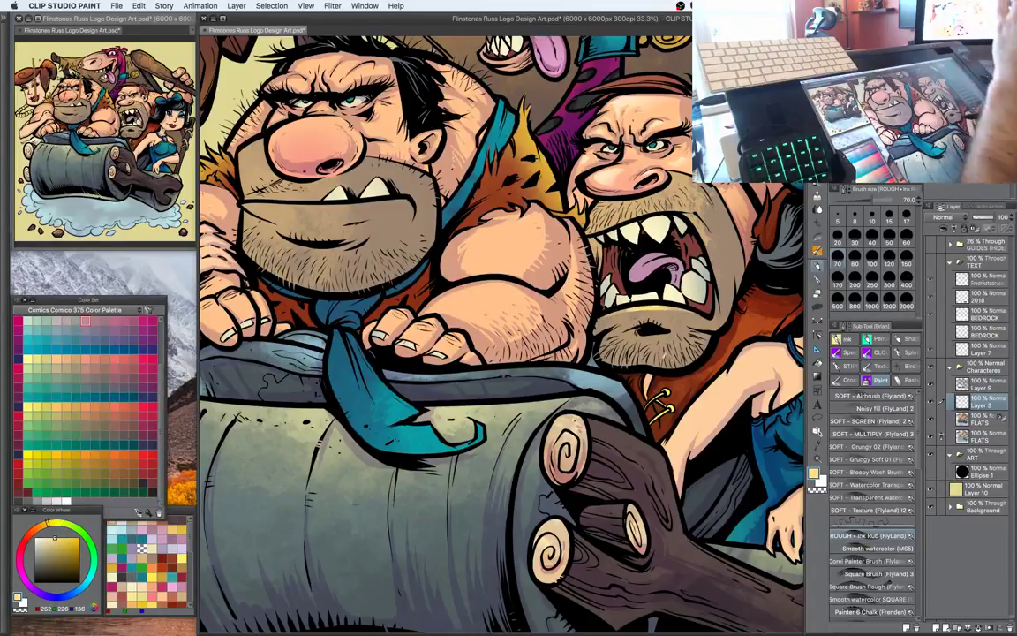
Select part of the red-haired man's moustache below the nose and highlight it with the same pale yellow
drag(615, 241, 669, 316)
key(m)
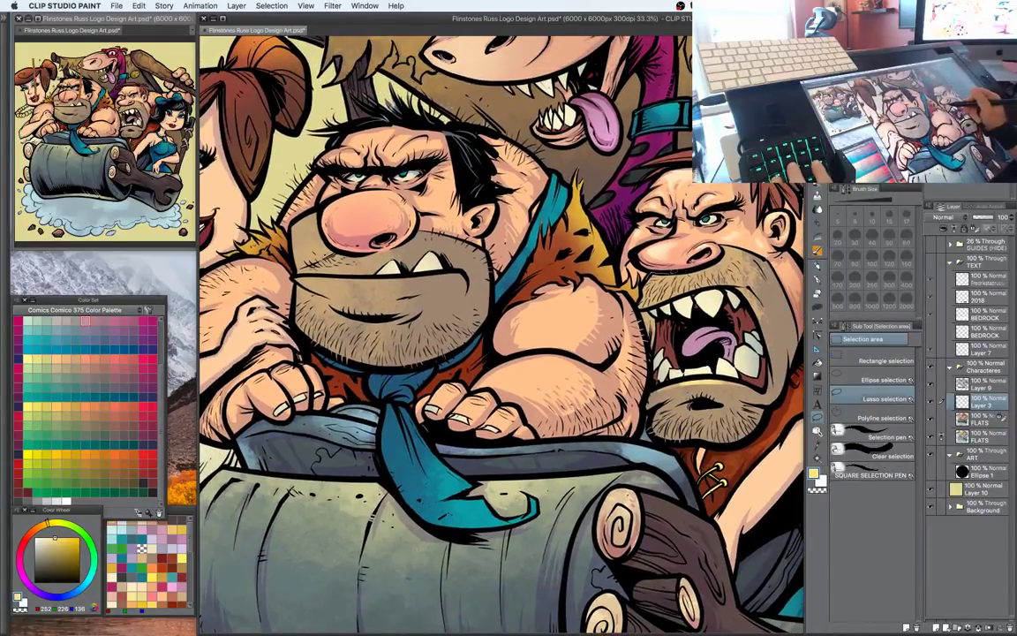
key(b)
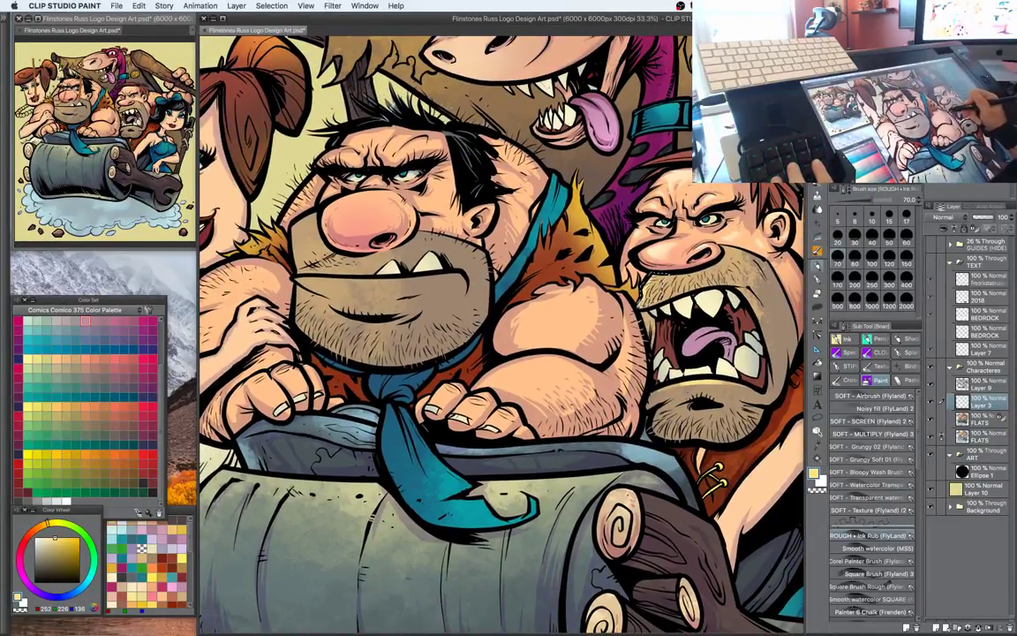
key(m)
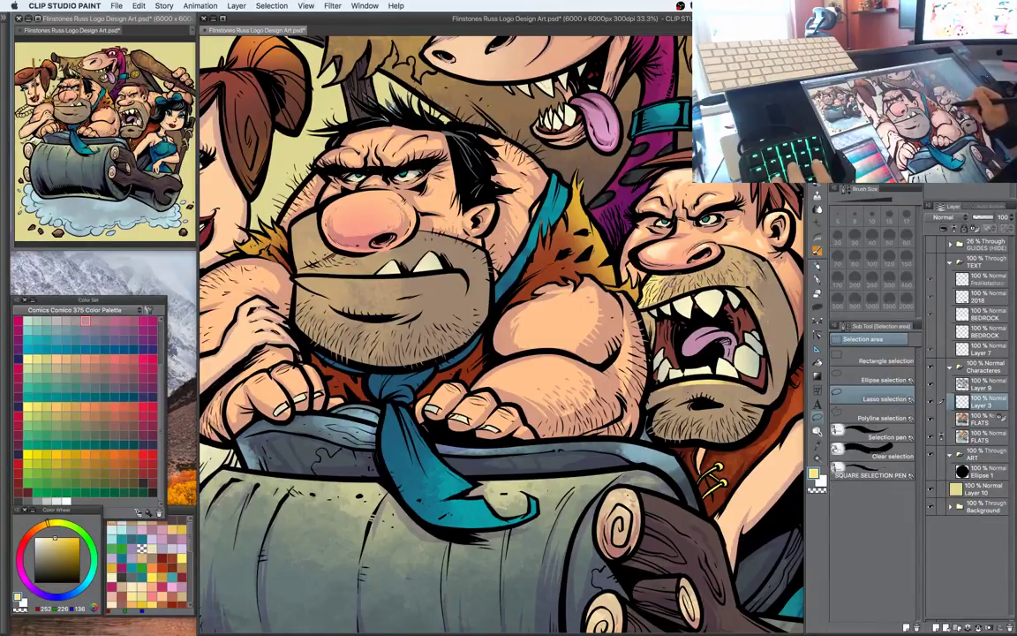
Lasso highlight shapes on the black-haired man's upper stubble beside his nose and paint them pale yellow, RGB 252, 226, 136
key(b)
key(m)
mouse_move(708, 296)
mouse_down()
mouse_move(720, 278)
mouse_move(694, 298)
mouse_move(700, 275)
mouse_move(761, 279)
mouse_up()
drag(553, 315, 731, 321)
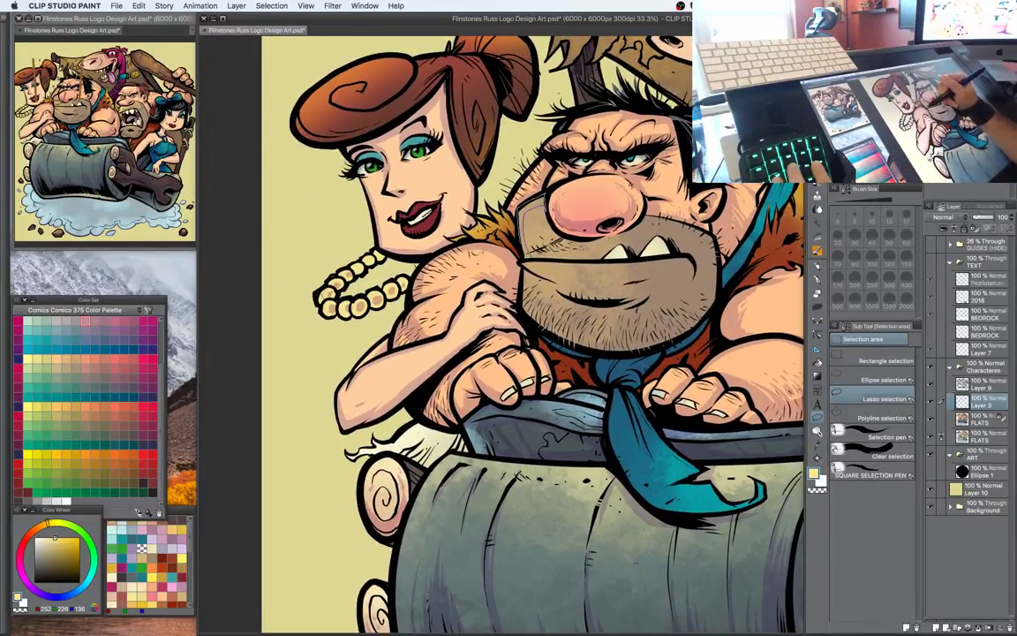
key(b)
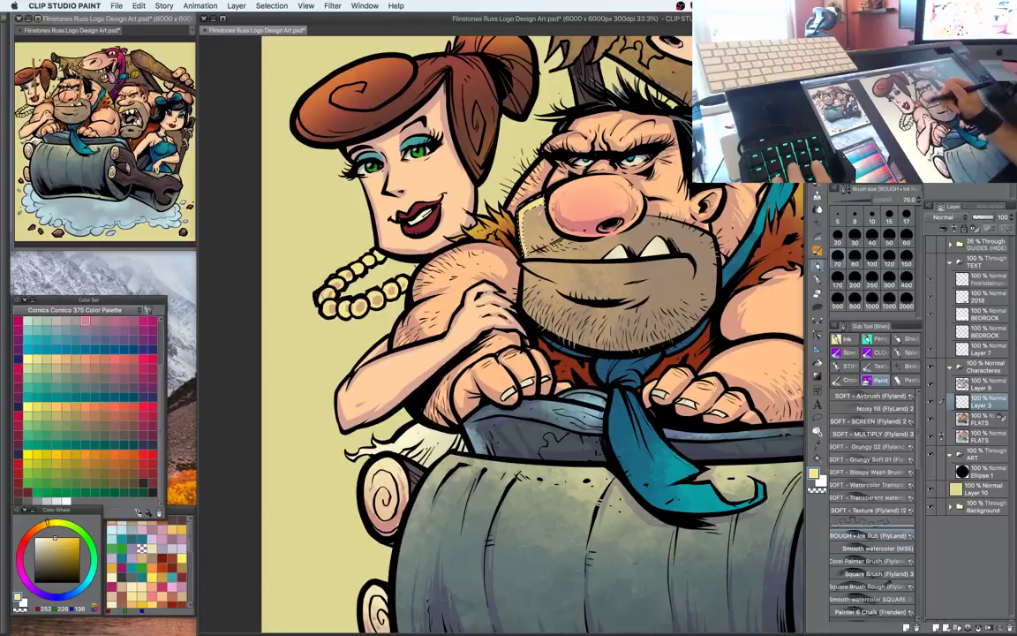
key(m)
drag(669, 265, 661, 291)
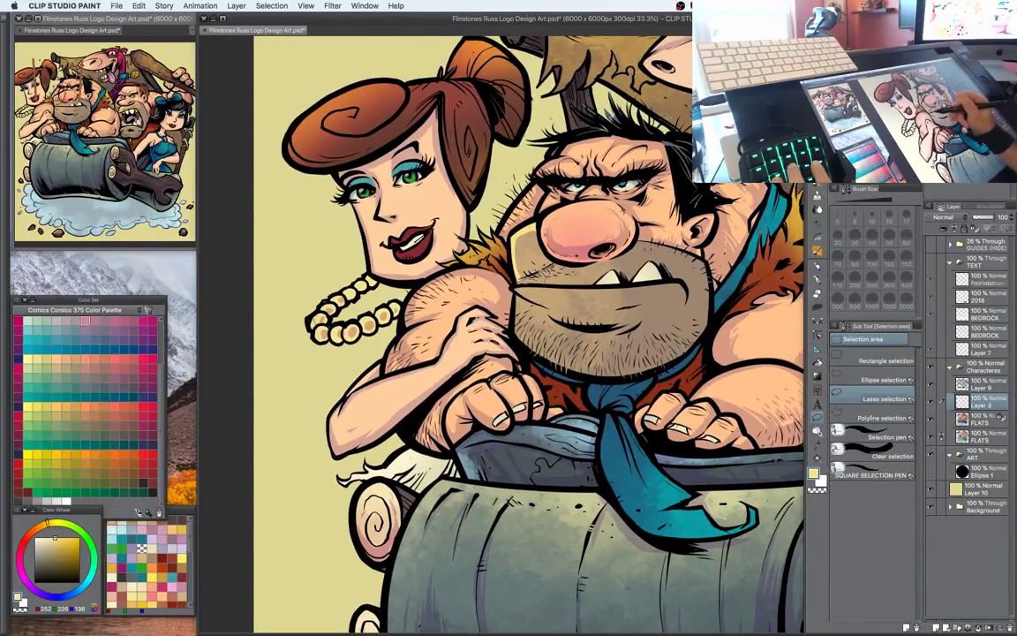
key(b)
key(m)
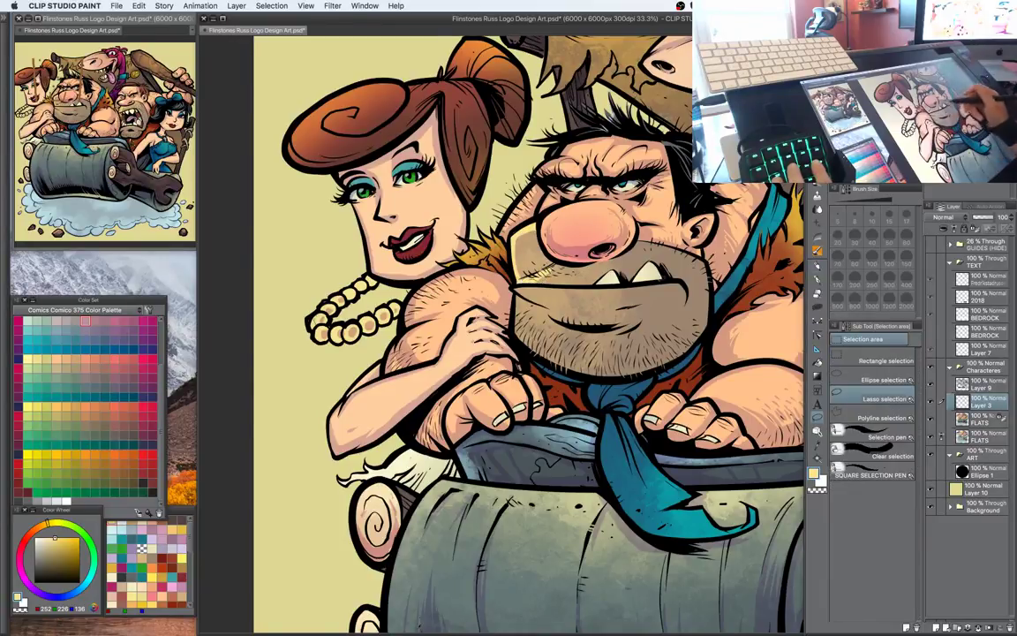
Select and paint pale yellow highlights along the black-haired man's mouth line and the lower edge of his jaw
drag(598, 263, 588, 226)
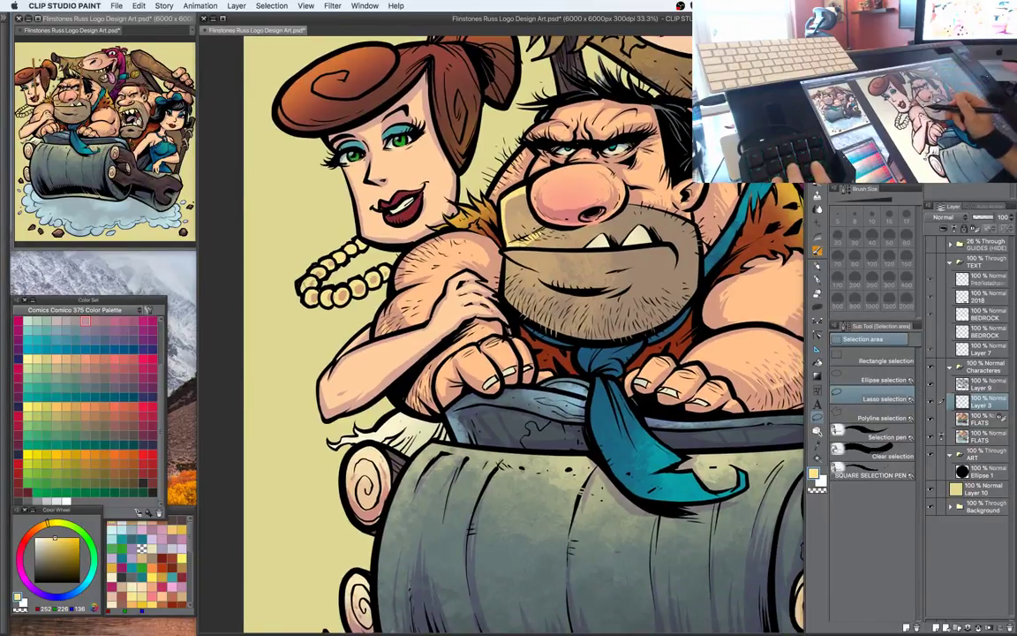
mouse_move(556, 256)
mouse_down()
mouse_move(629, 249)
mouse_move(505, 252)
mouse_up()
key(b)
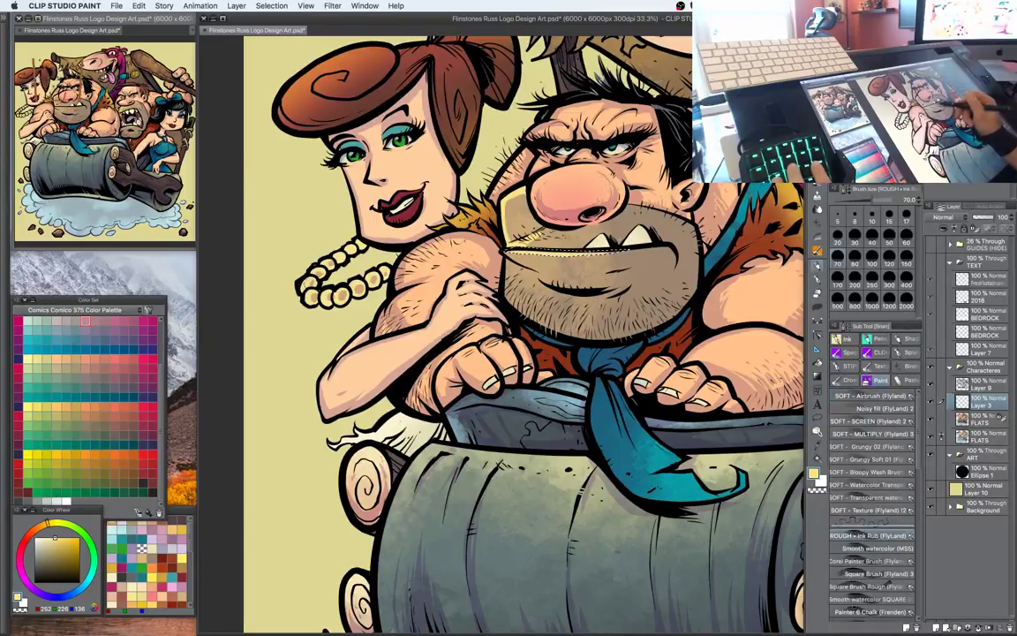
key(m)
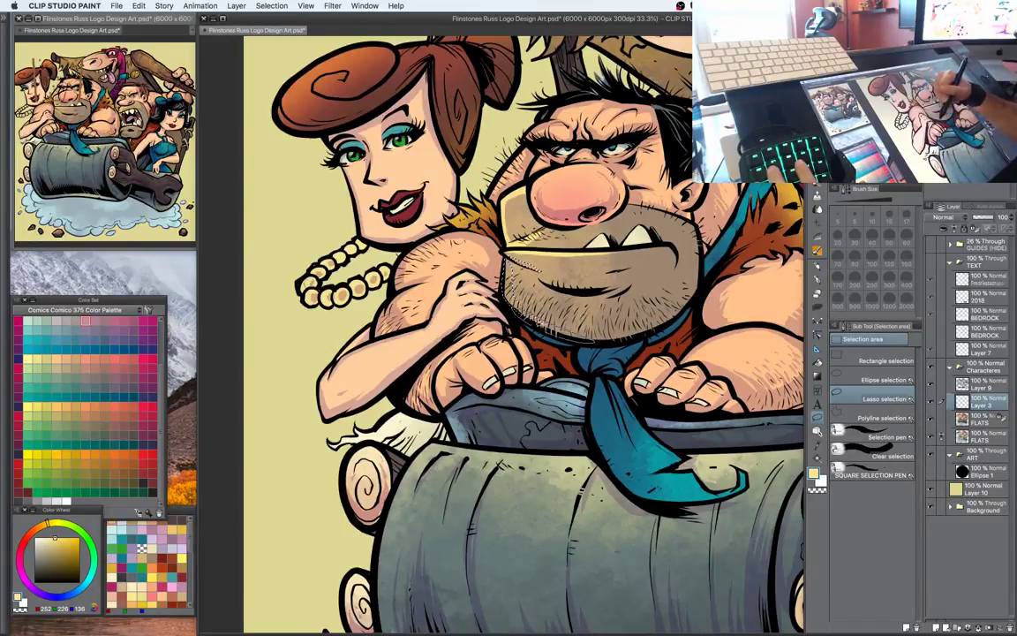
key(b)
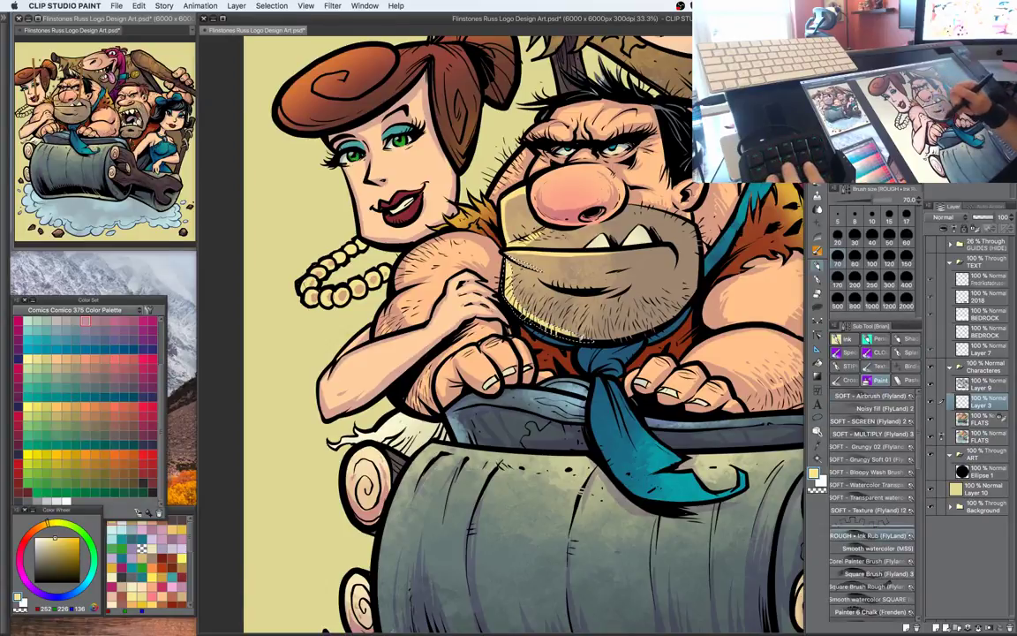
Highlight the ear-side edge of the black-haired man's bearded jaw in pale yellow using lassoed areas
key(m)
drag(664, 346, 633, 415)
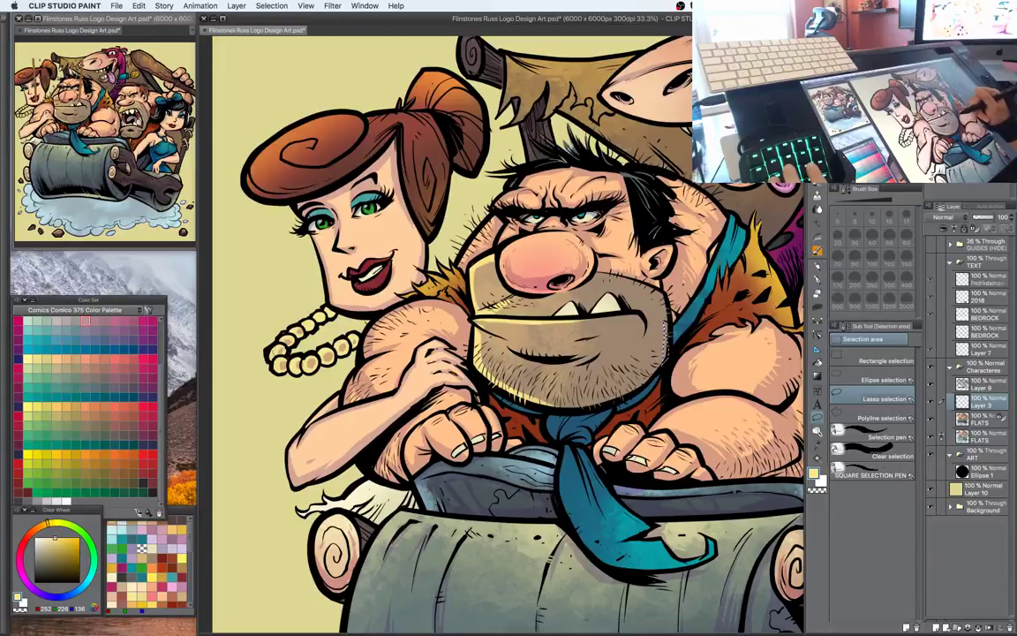
key(b)
key(m)
drag(559, 280, 584, 272)
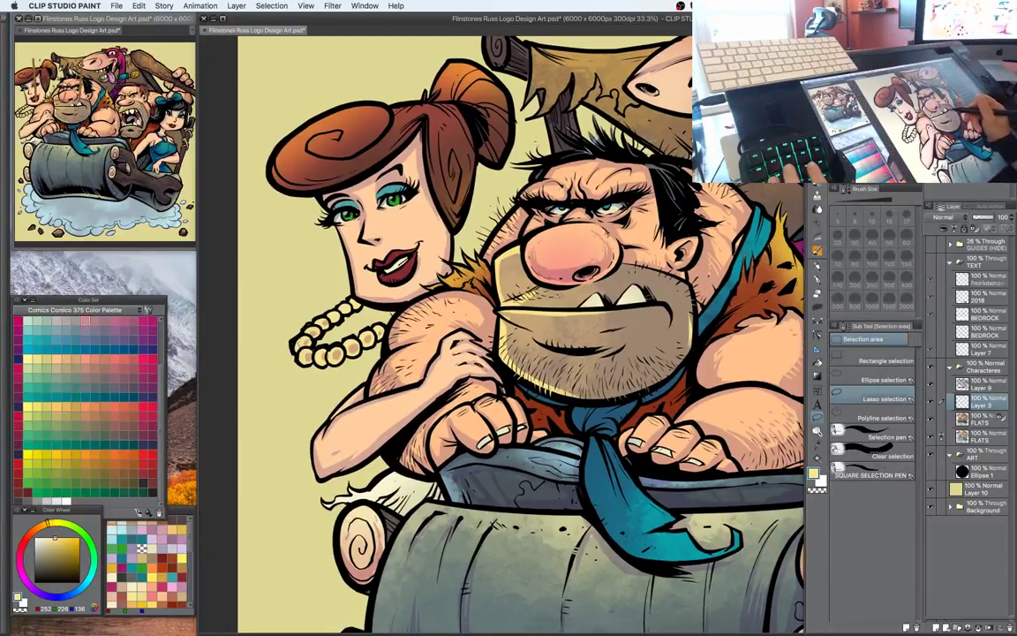
key(b)
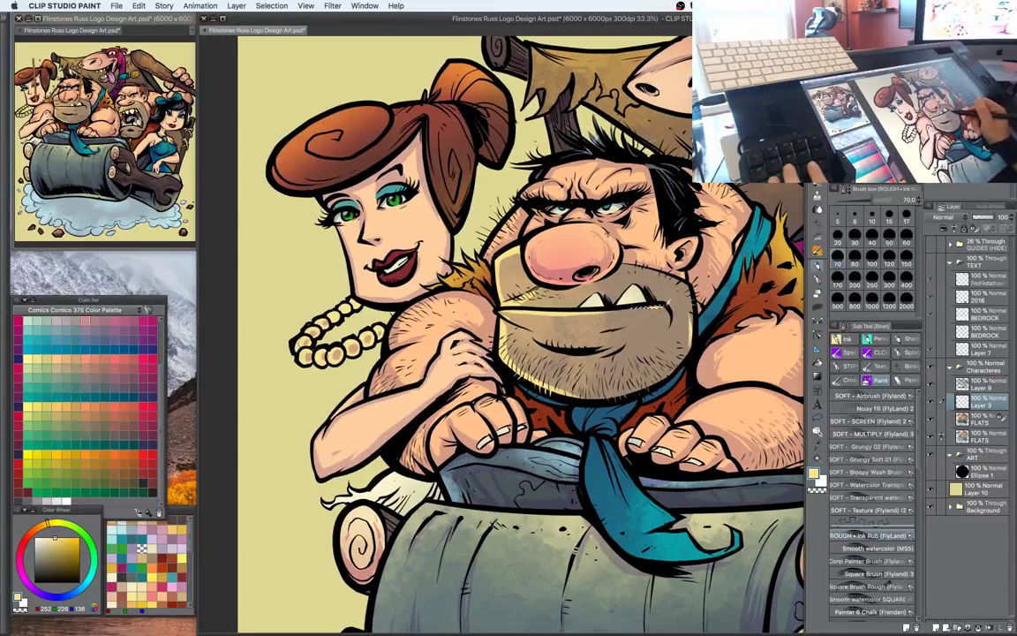
Add lassoed pale yellow highlights along the upper edge of the black-haired man's stubble, between the nose and the ear
key(m)
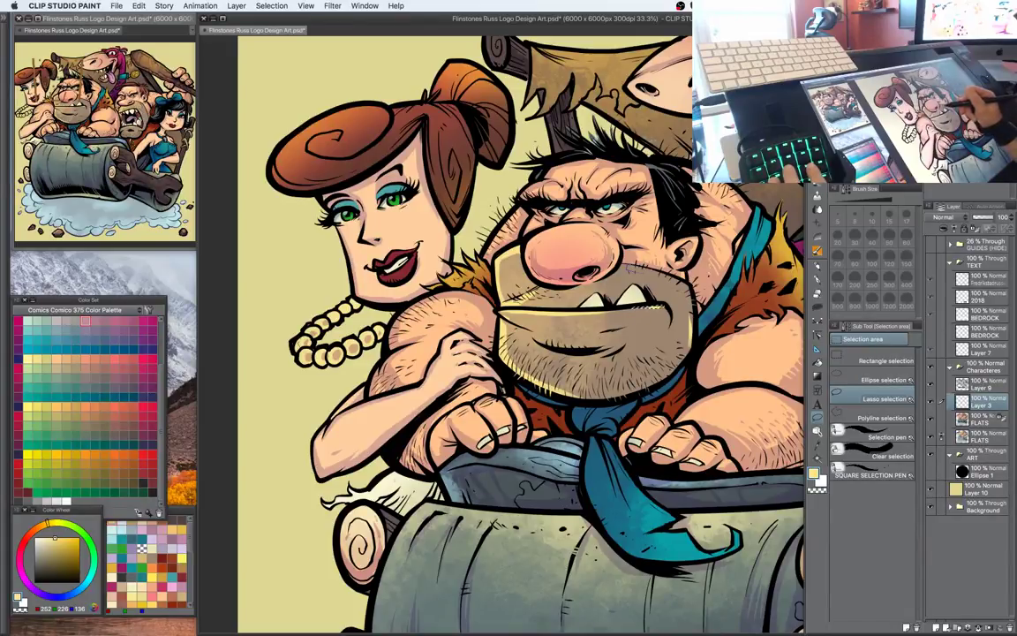
key(b)
key(m)
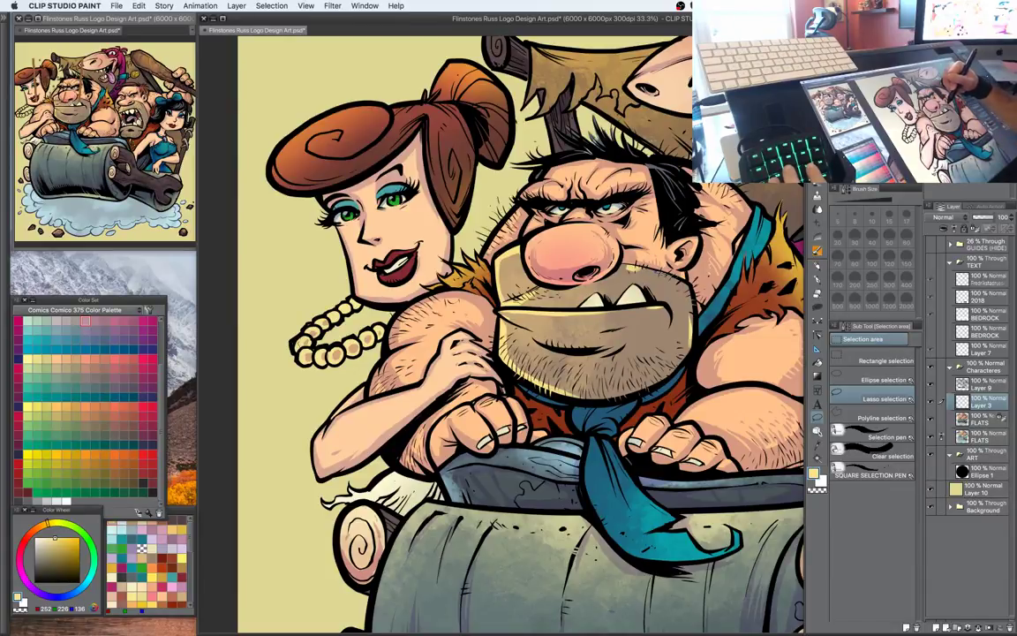
key(b)
key(m)
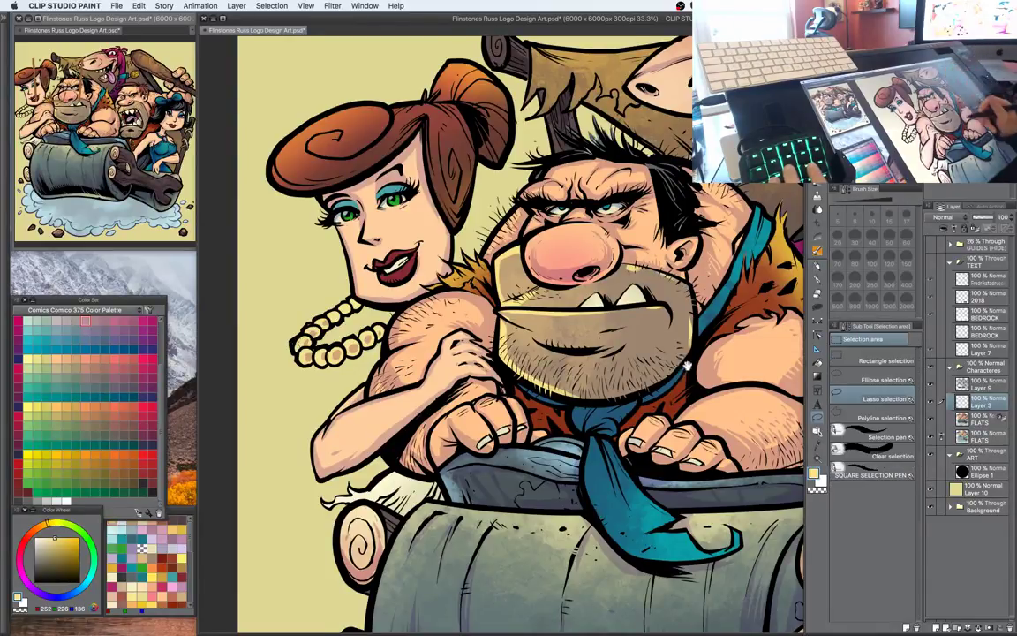
Paint a pale yellow highlight on the red-haired man's cheek stubble beside his open mouth
drag(687, 365, 516, 357)
key(super+minus)
key(super+plus)
drag(658, 314, 561, 268)
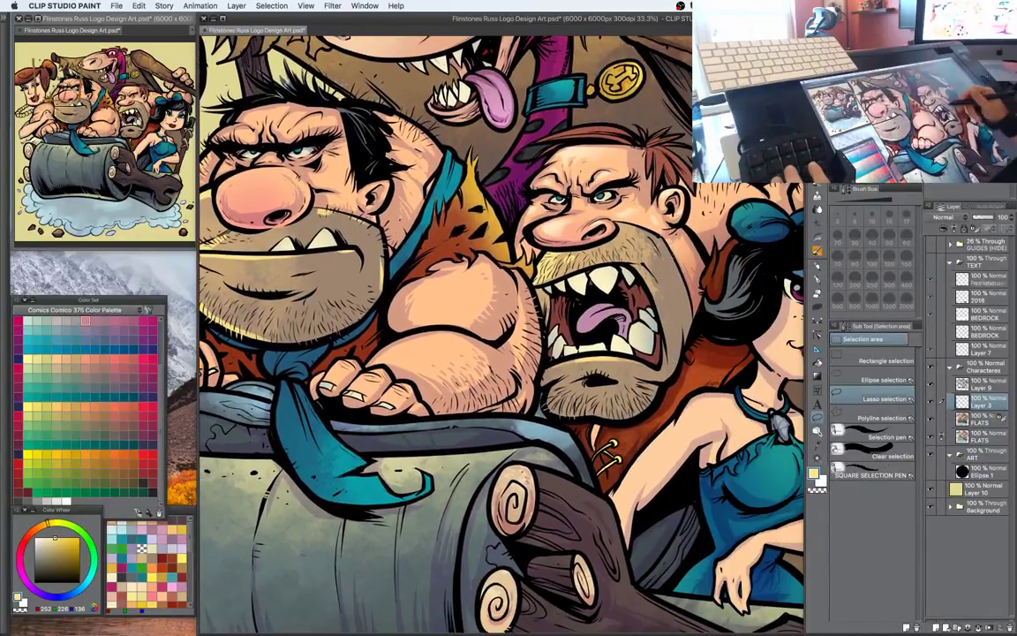
key(b)
mouse_move(640, 253)
mouse_down()
mouse_move(662, 283)
mouse_move(657, 274)
mouse_up()
Select the stubble strip along the side of the red-haired man's mouth, highlight it in pale yellow, and clear the selection
key(m)
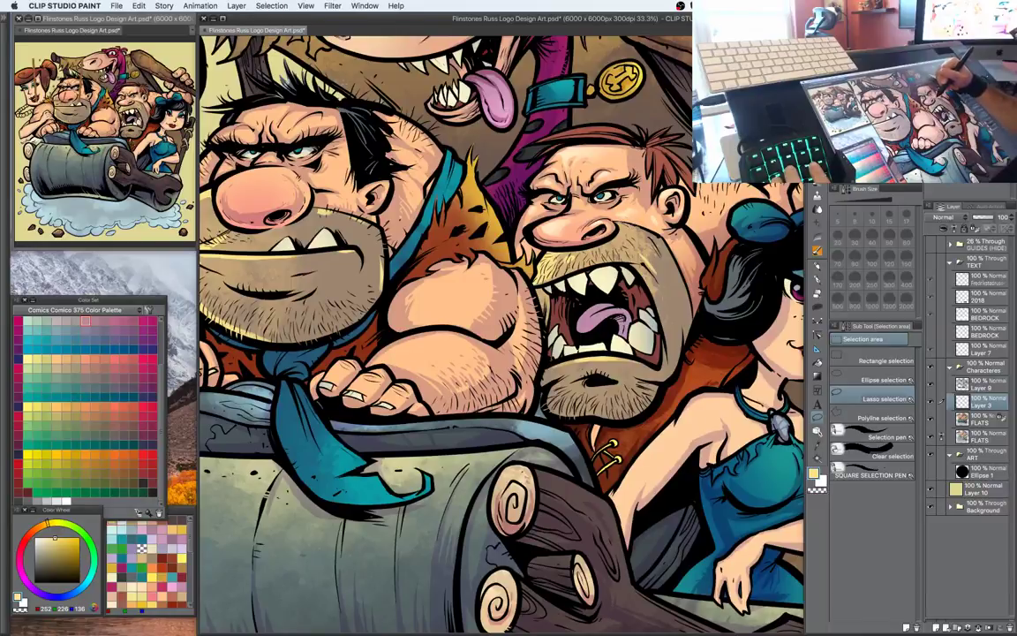
mouse_move(598, 222)
mouse_down()
mouse_move(583, 209)
mouse_move(596, 217)
mouse_move(636, 194)
mouse_up()
key(b)
key(m)
drag(636, 180, 681, 197)
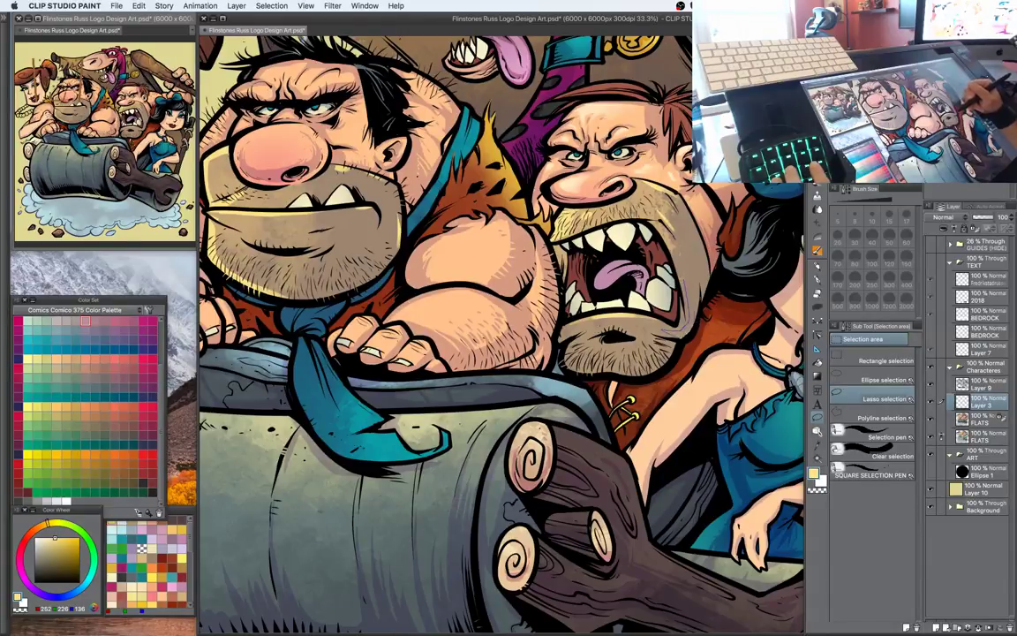
key(b)
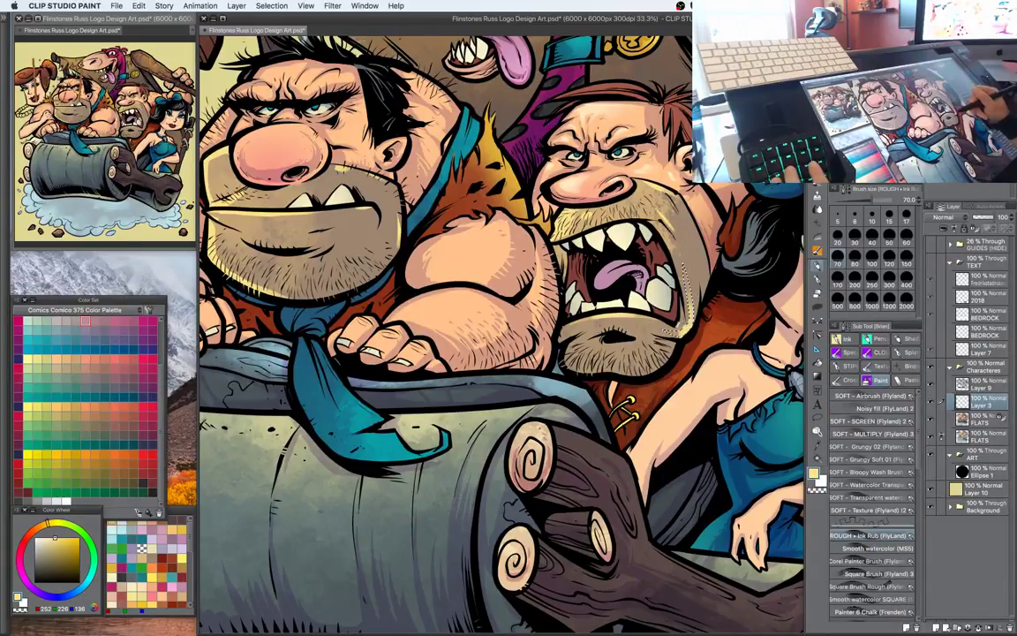
key(super+d)
Lasso the outer cheek stubble of the red-haired man, paint pale yellow highlights there, and deselect
key(m)
drag(718, 287, 715, 277)
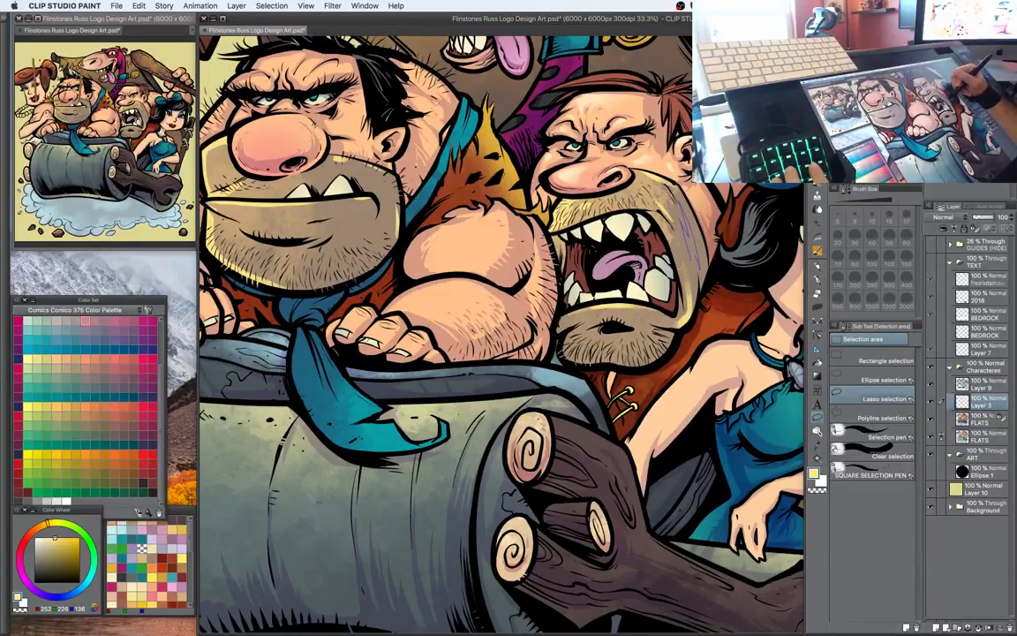
key(b)
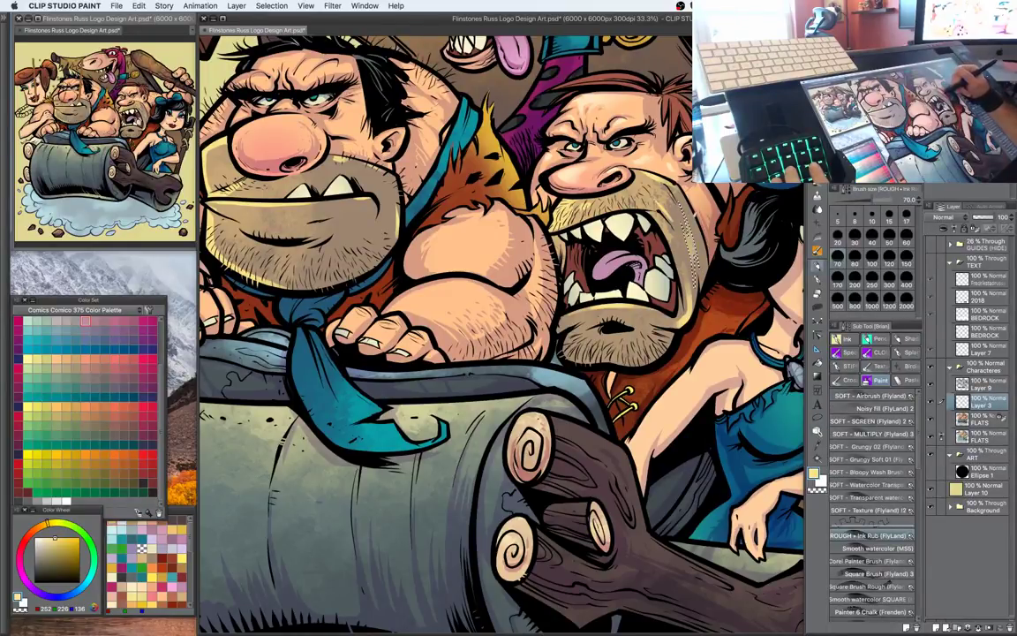
key(m)
key(super+d)
Select the lower part of the red-haired man's chin beard and brush it with pale yellow
drag(717, 306, 725, 288)
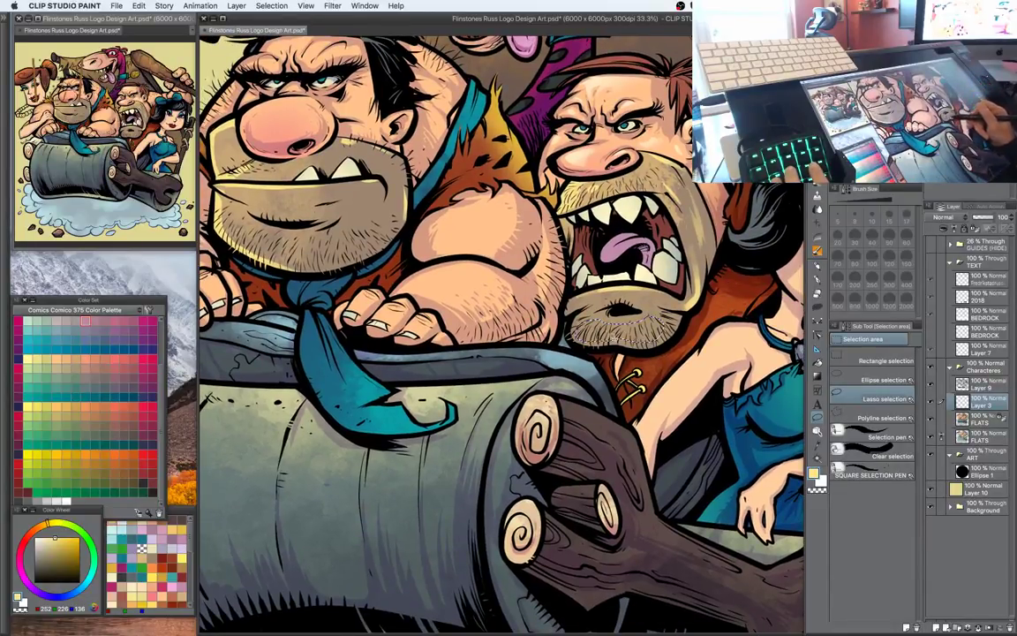
key(b)
mouse_move(569, 300)
mouse_down()
mouse_move(589, 302)
mouse_move(525, 295)
mouse_up()
key(m)
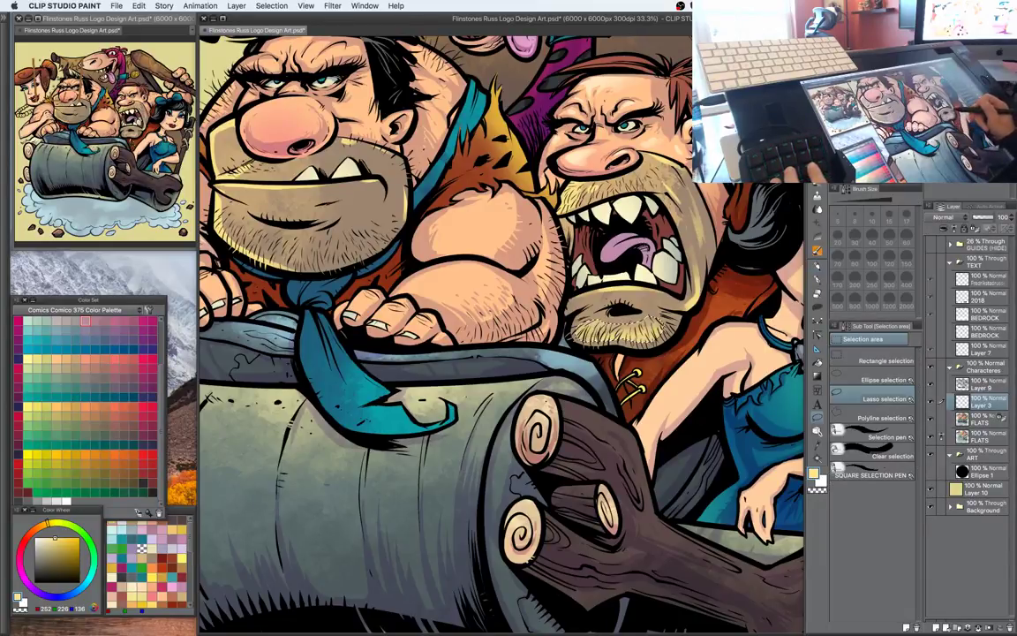
Highlight the top of the red-haired man's chin just below the lower lip in pale yellow and clear the selection
mouse_move(647, 305)
mouse_down()
mouse_move(697, 317)
mouse_move(707, 344)
mouse_up()
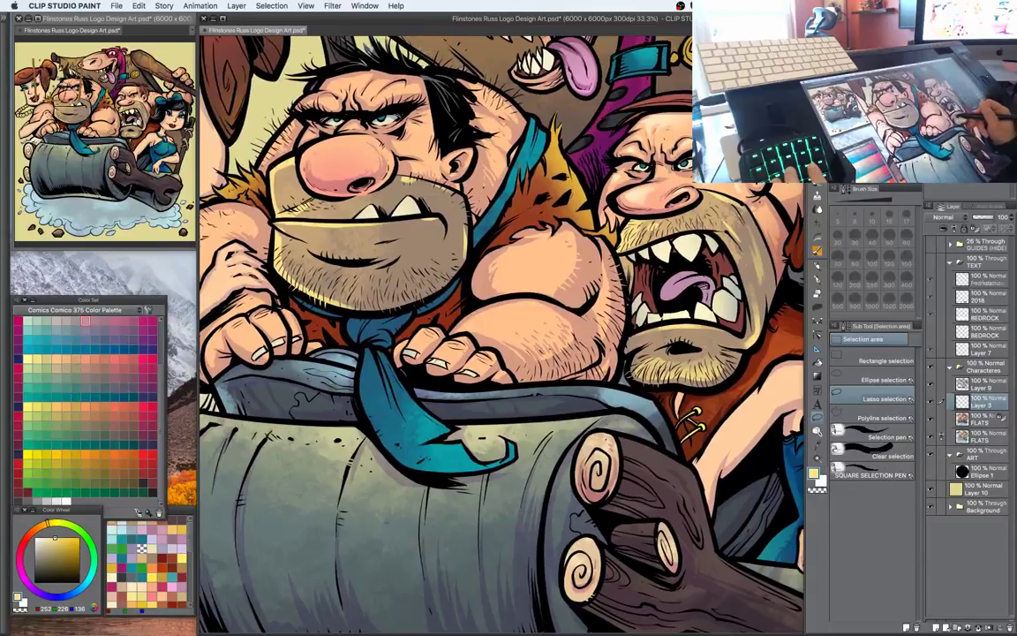
key(b)
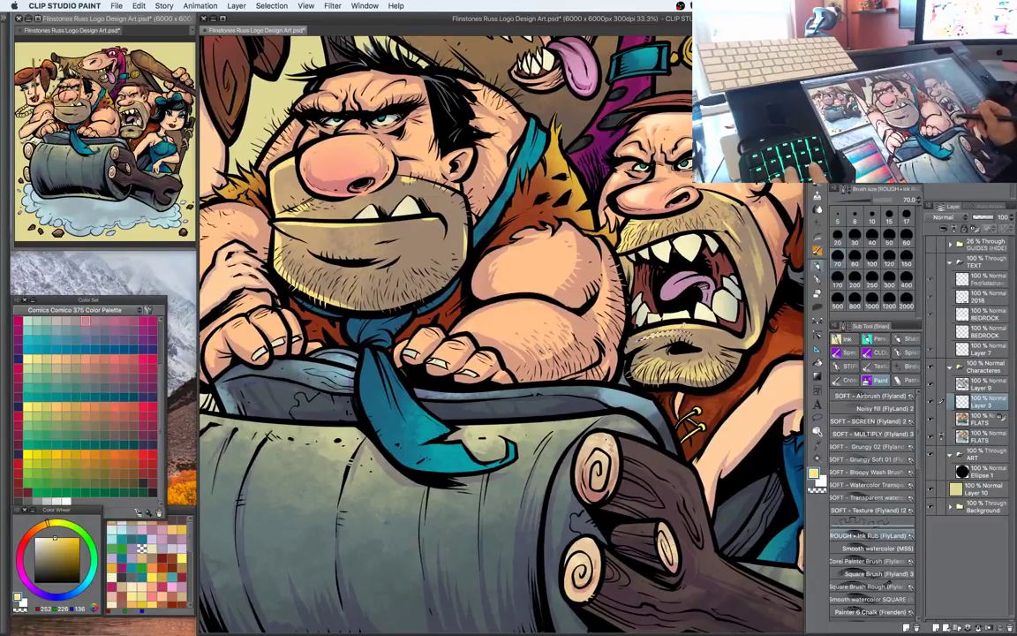
key(super+d)
key(m)
mouse_move(721, 323)
mouse_down()
mouse_move(720, 381)
mouse_move(725, 371)
mouse_move(779, 367)
mouse_up()
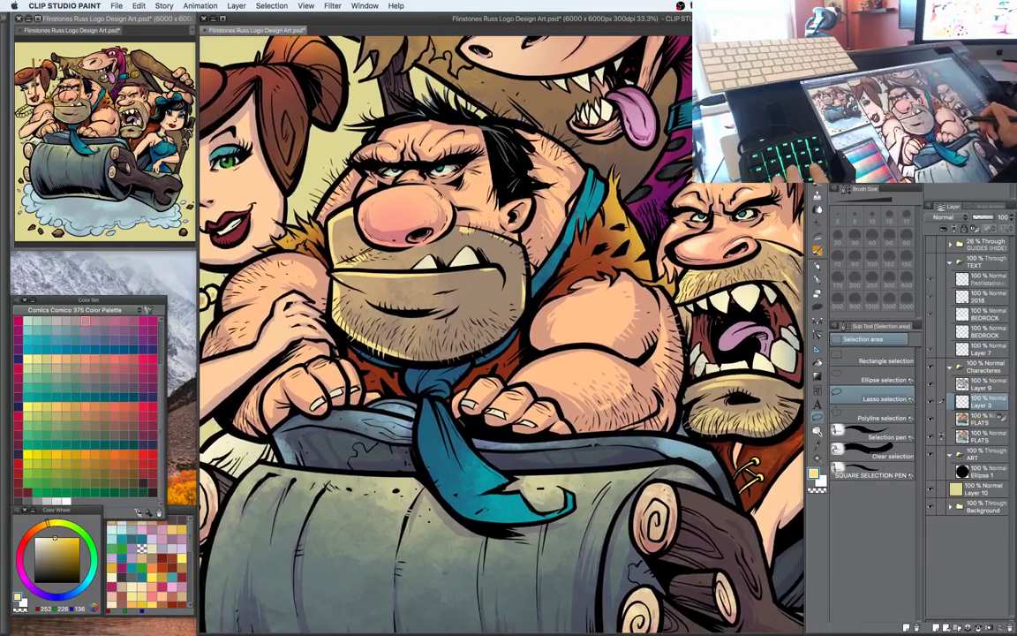
Sample the arm's skin tone, RGB 255, 194, 140, and lasso highlight areas on the black-haired man's upper arm and forearm
key(super+minus)
key(super+minus)
key(super+plus)
drag(691, 396, 747, 365)
key(super+plus)
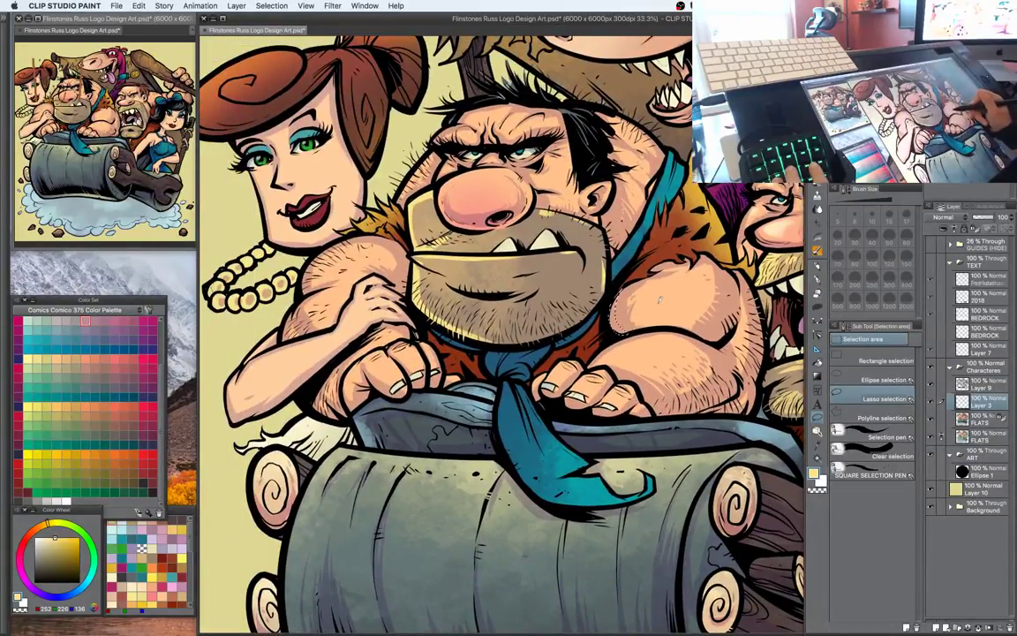
key(p)
alt+click(659, 300)
key(m)
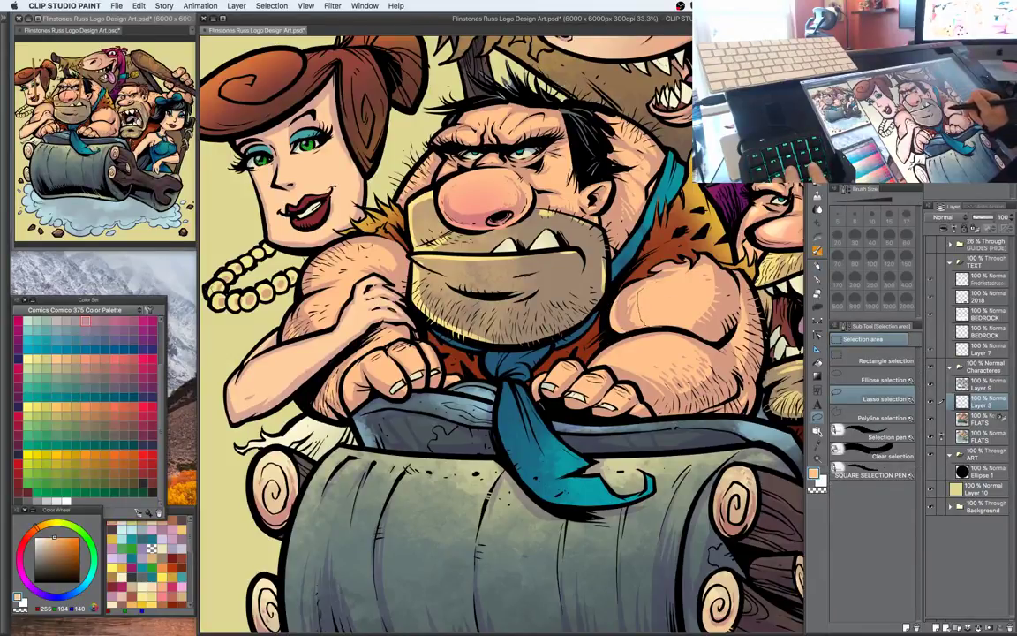
drag(644, 306, 638, 271)
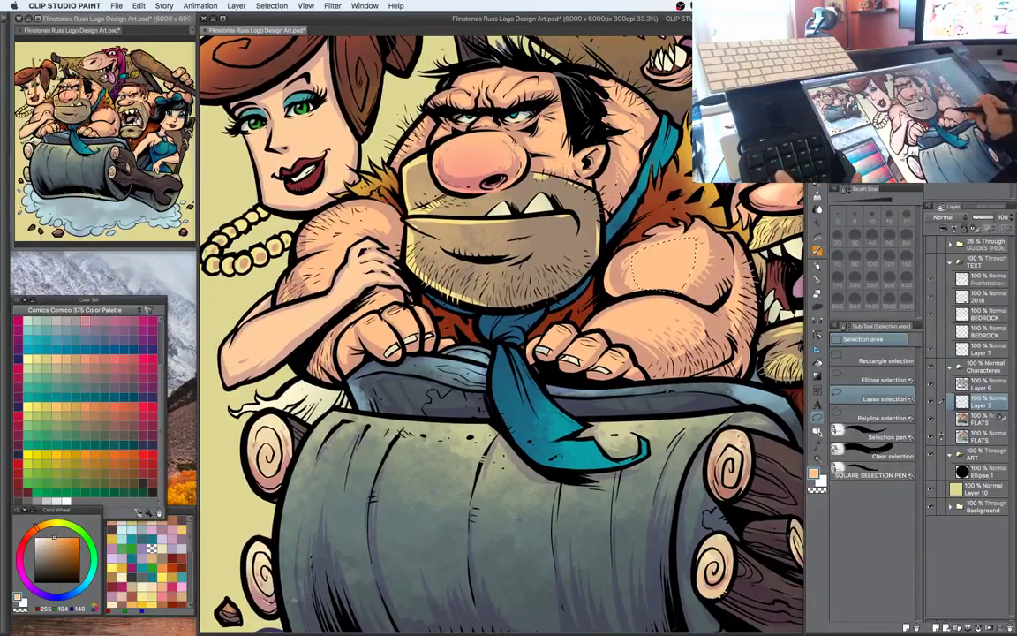
key(b)
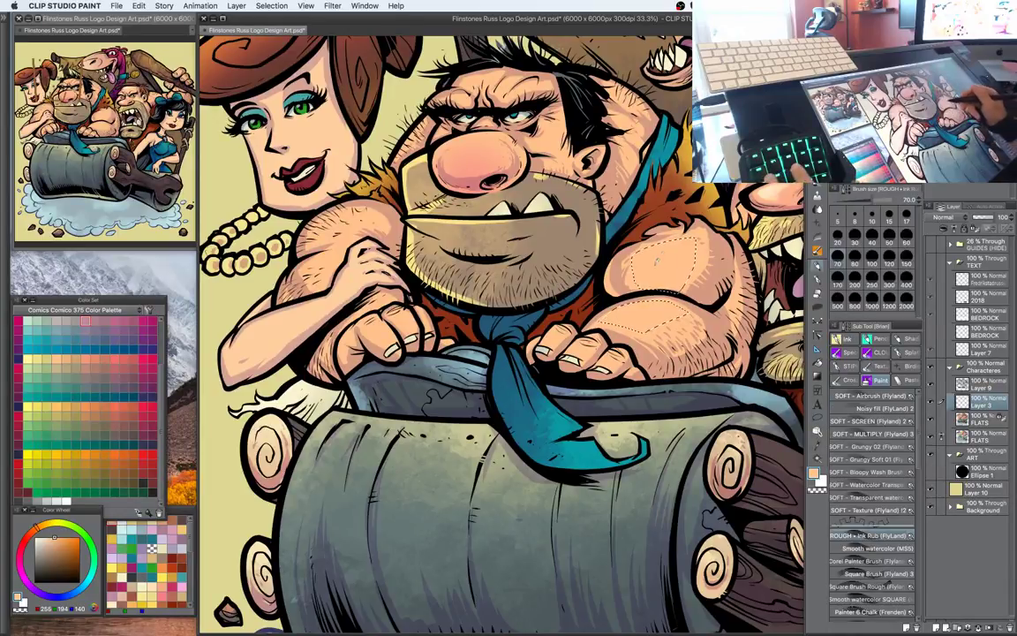
Set the brush colour to pale peach, RGB 255, 225, 168, paint the selected upper arm and forearm areas, and deselect
drag(59, 541, 42, 525)
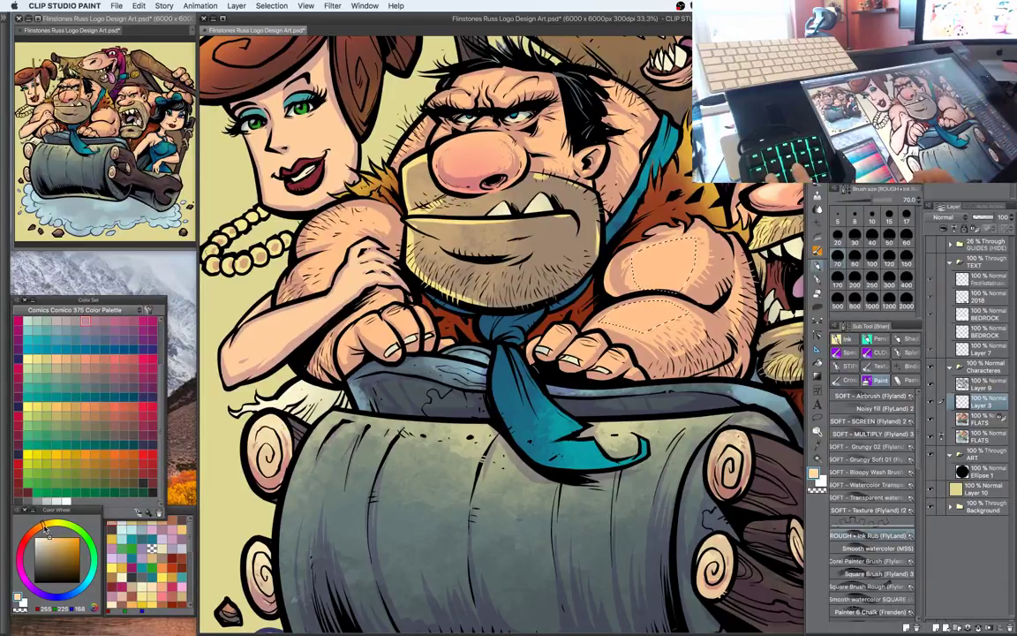
mouse_move(641, 256)
mouse_down()
mouse_move(642, 279)
mouse_move(652, 268)
mouse_move(676, 274)
mouse_up()
mouse_move(625, 303)
mouse_down()
mouse_move(647, 294)
mouse_move(616, 319)
mouse_up()
drag(562, 287, 620, 270)
key(super+minus)
mouse_move(719, 339)
mouse_down()
mouse_move(708, 368)
mouse_move(727, 320)
mouse_move(716, 338)
mouse_up()
key(super+d)
key(super+minus)
key(super+plus)
key(super+plus)
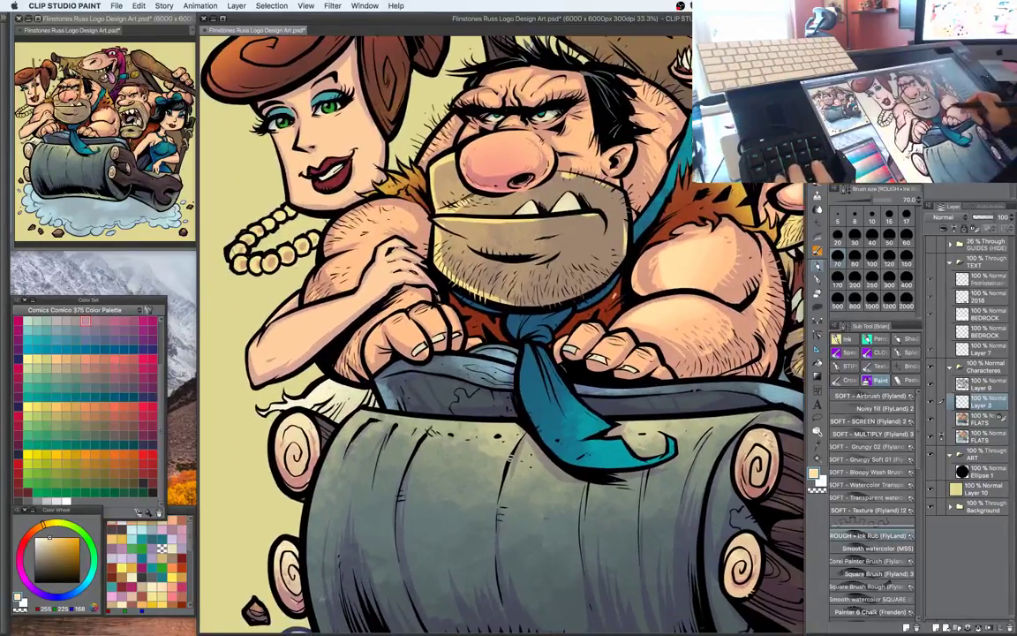
Lasso the fingers on both of the black-haired man's hands and paint pale peach highlights on them
key(m)
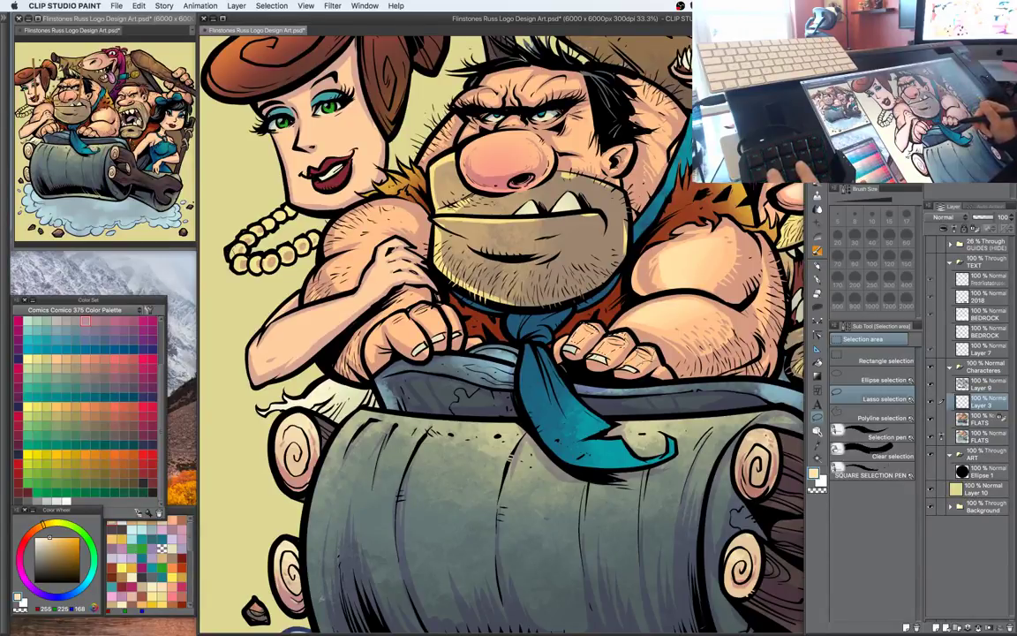
key(b)
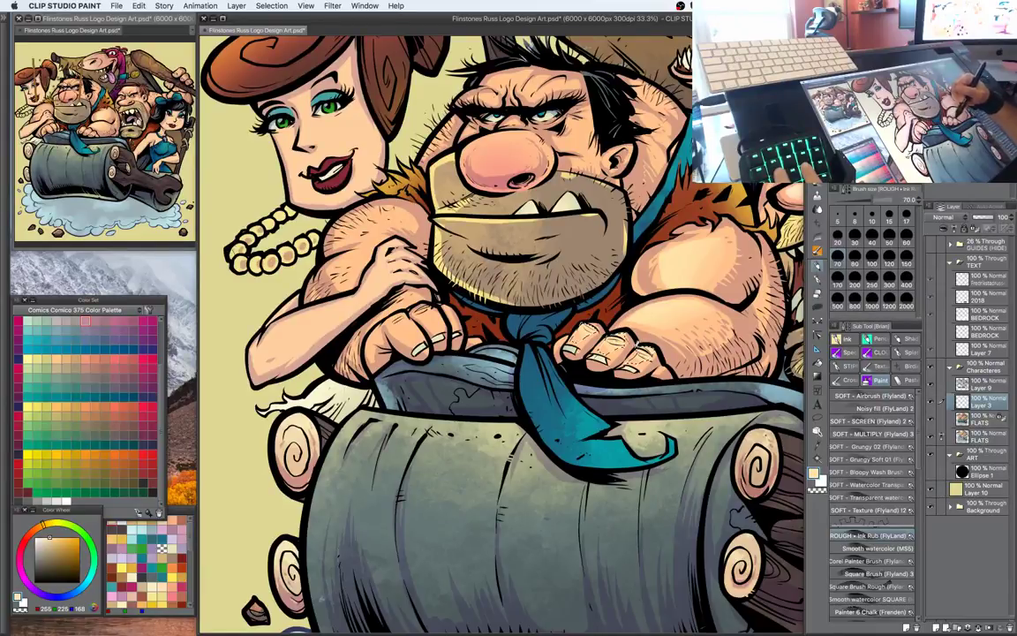
mouse_move(579, 314)
mouse_down()
mouse_move(594, 279)
mouse_move(687, 290)
mouse_move(738, 313)
mouse_up()
key(m)
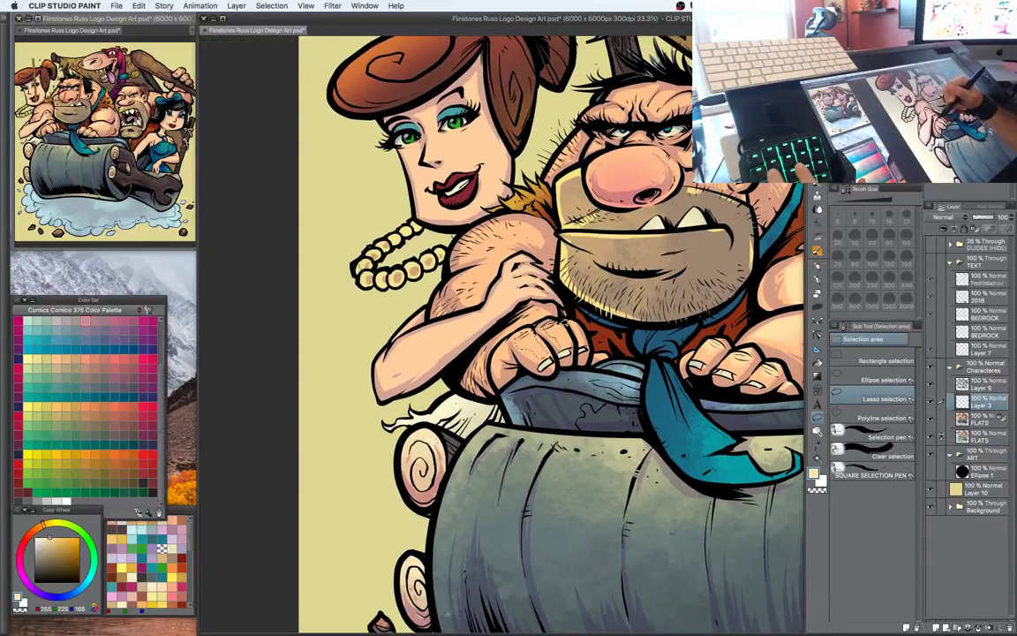
key(b)
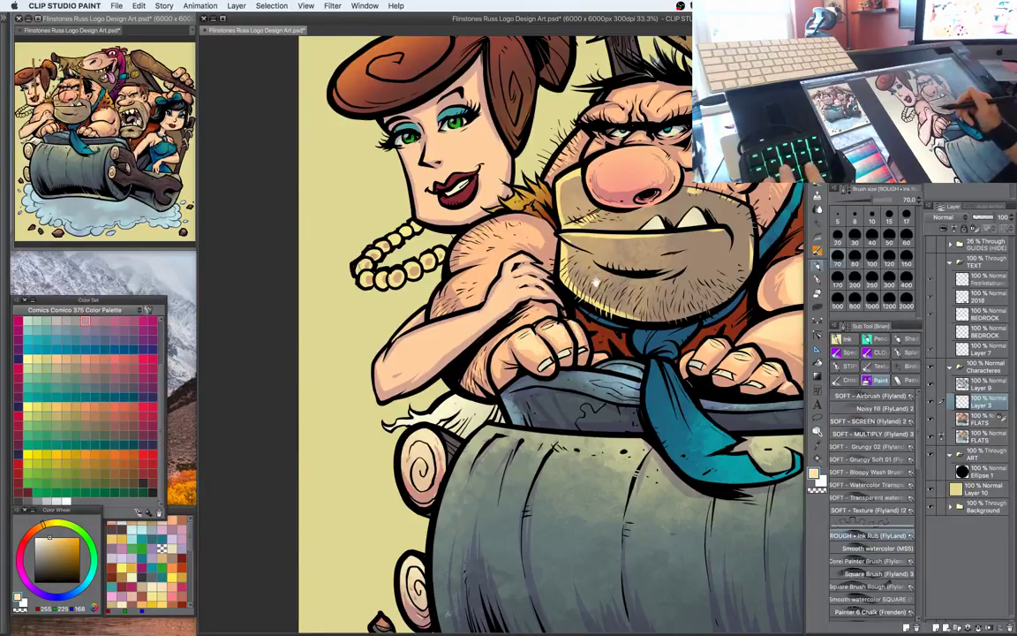
Lasso areas on the black-haired man's hairy shoulder and upper arm beside the red-haired woman and paint pale peach highlights on them
drag(481, 311, 509, 361)
key(m)
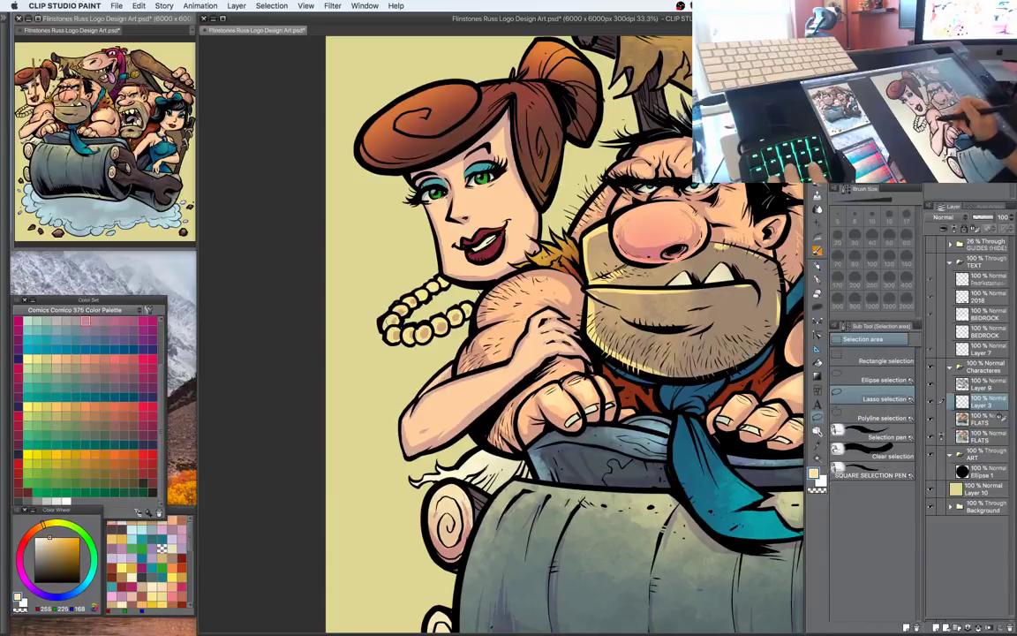
key(b)
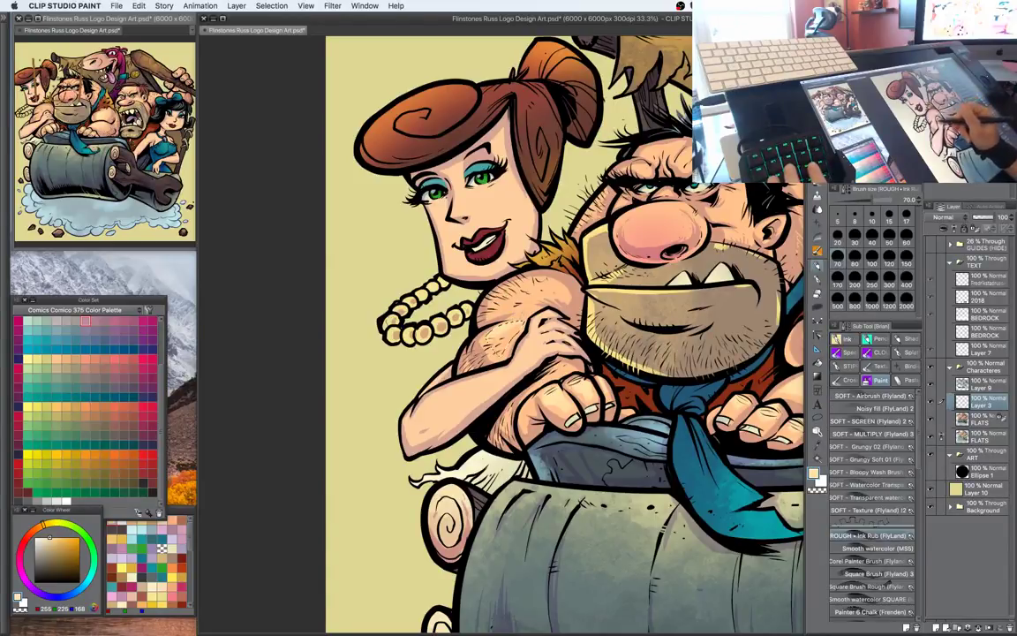
key(m)
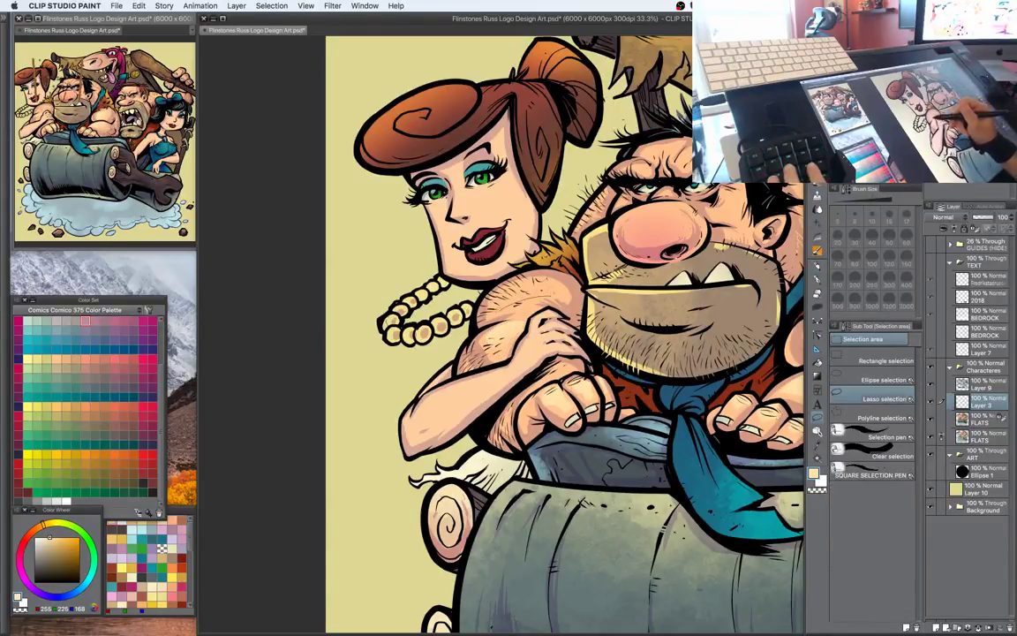
key(b)
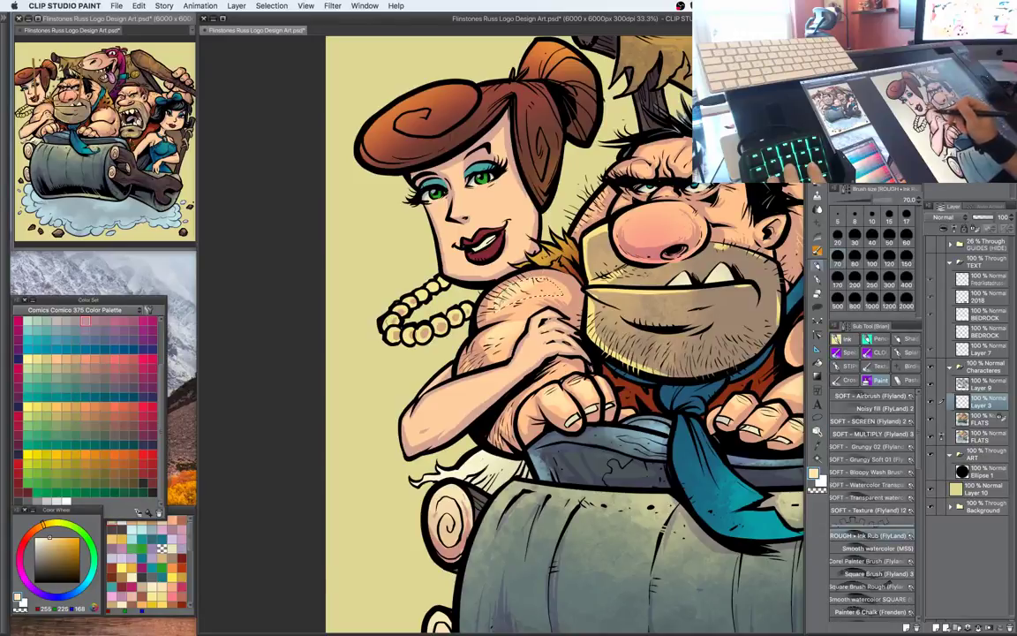
key(m)
Lasso highlight shapes on the black-haired man's large nose and paint them pale peach with the rough ink brush
drag(687, 393, 598, 474)
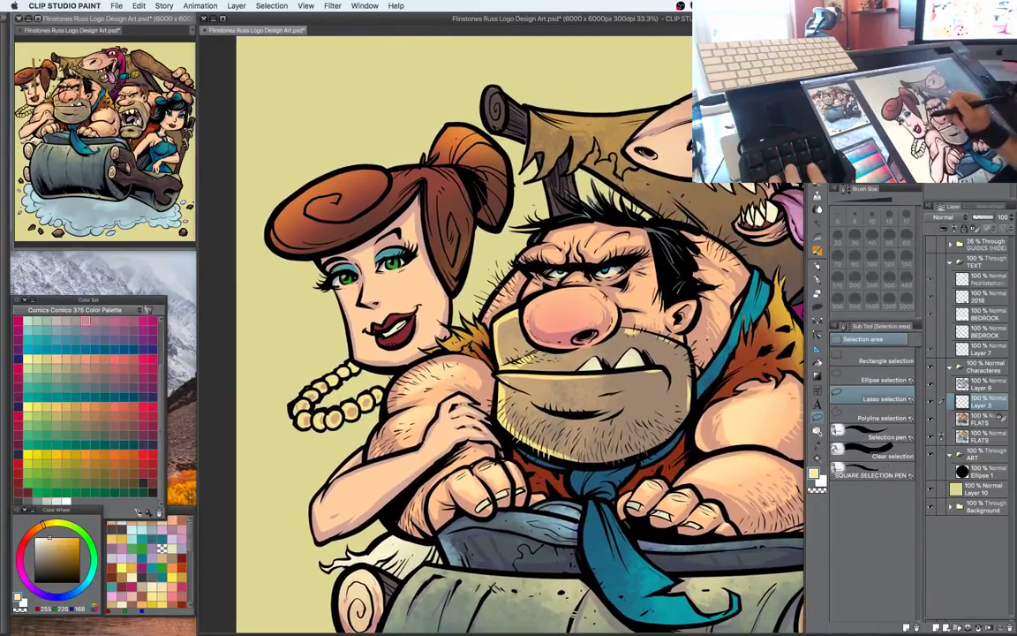
key(b)
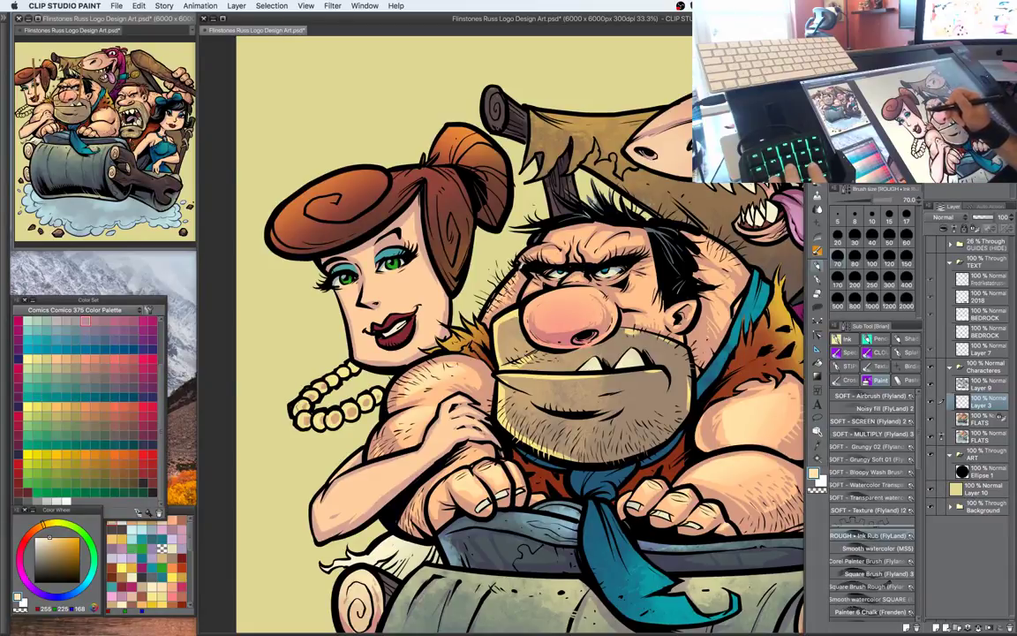
key(m)
drag(643, 283, 626, 278)
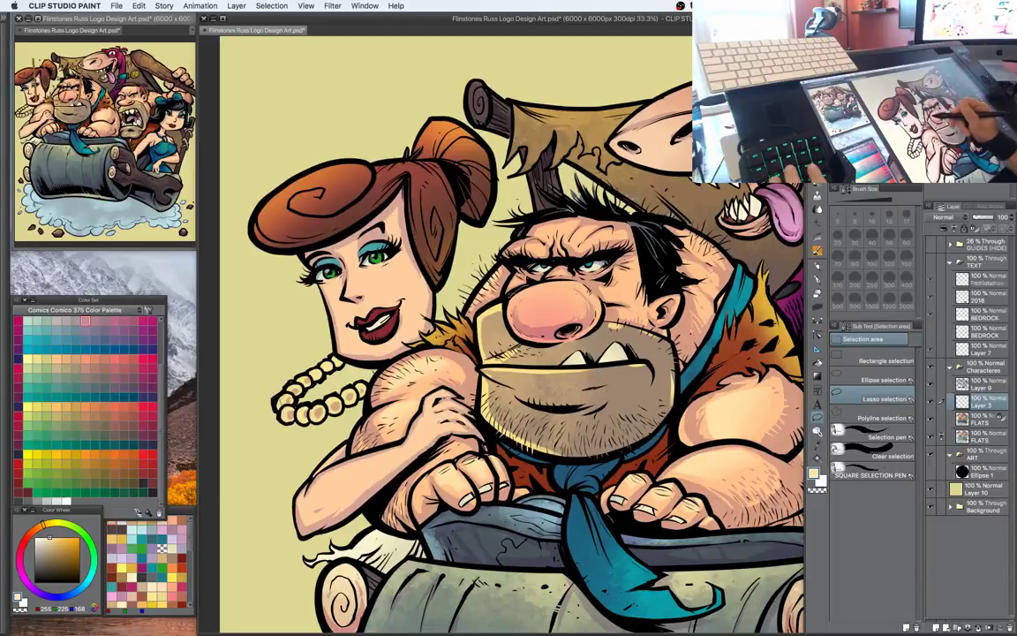
key(b)
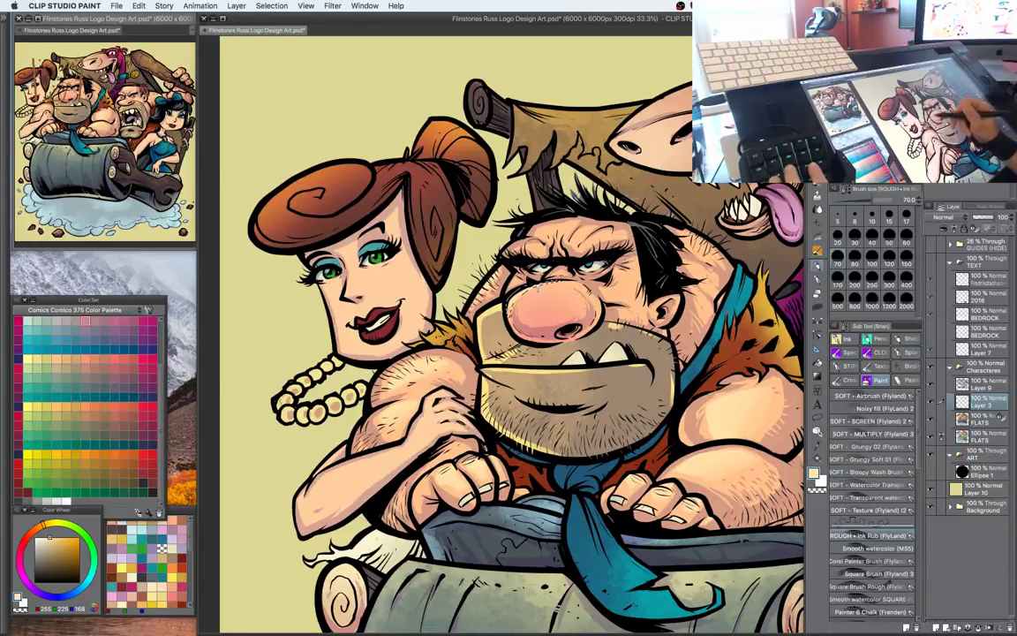
key(m)
key(b)
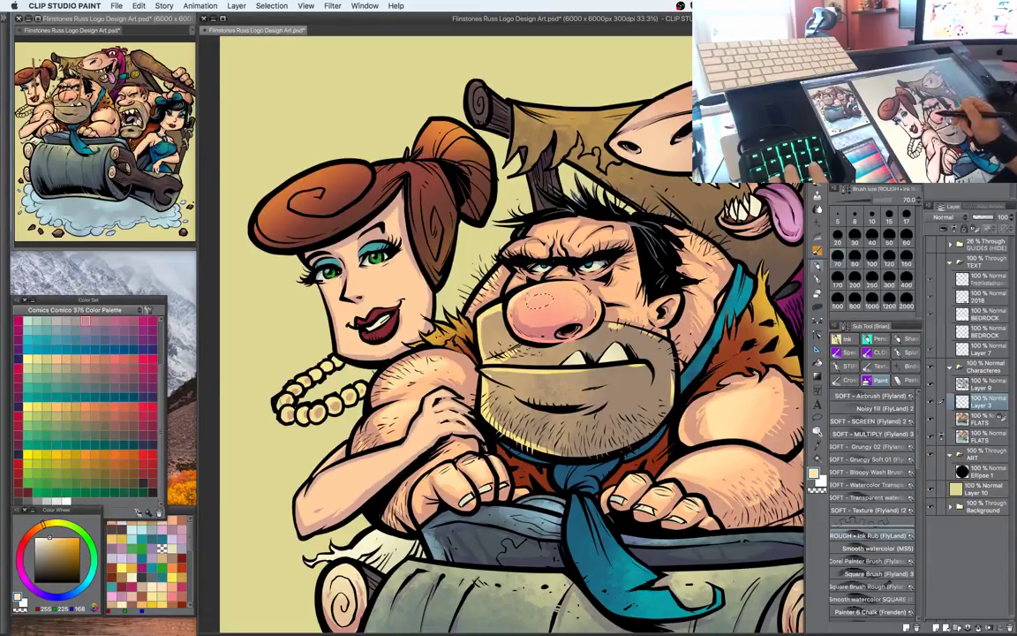
key(m)
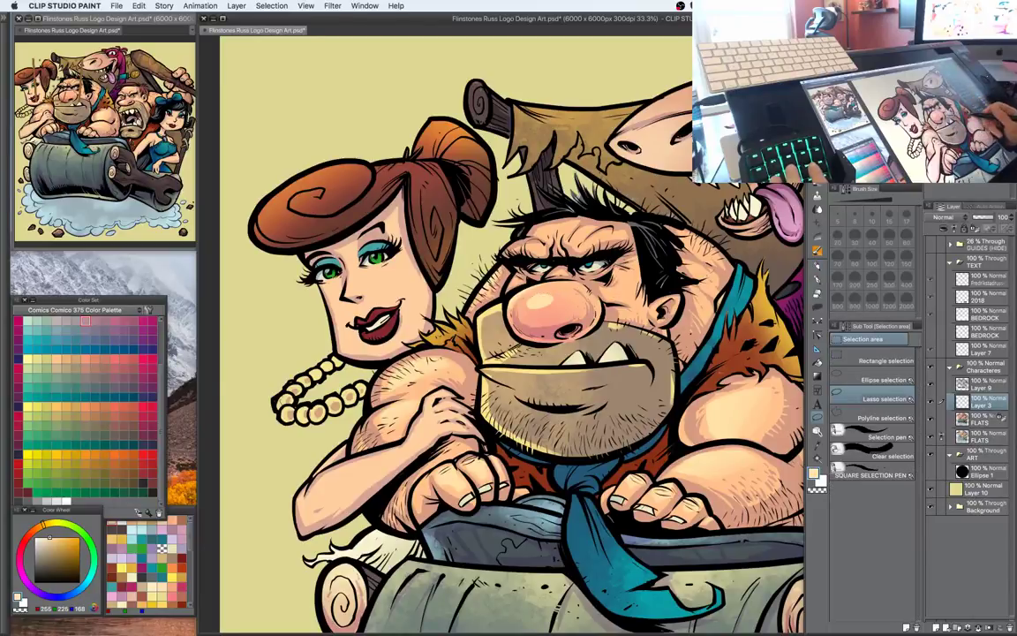
Lasso the folds of the black-haired man's forehead and brow and paint pale peach highlights on them
drag(522, 187, 503, 213)
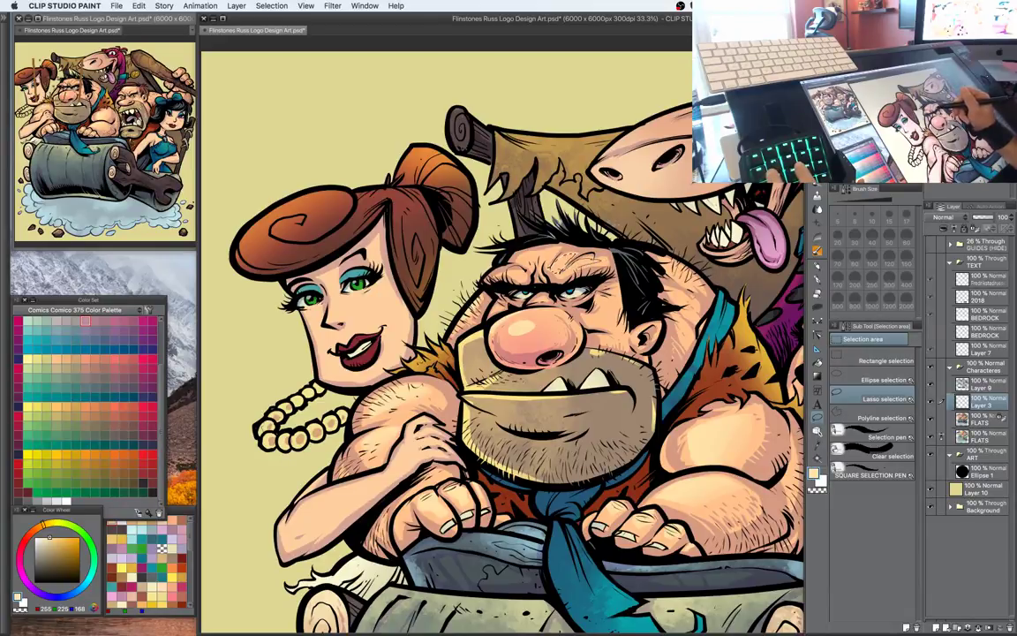
key(b)
key(m)
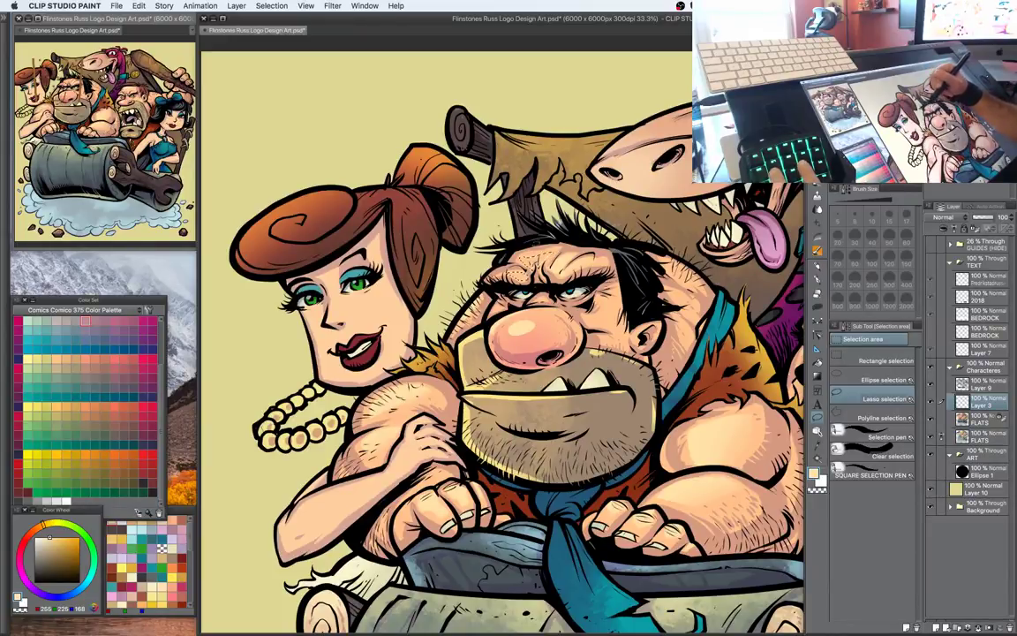
key(b)
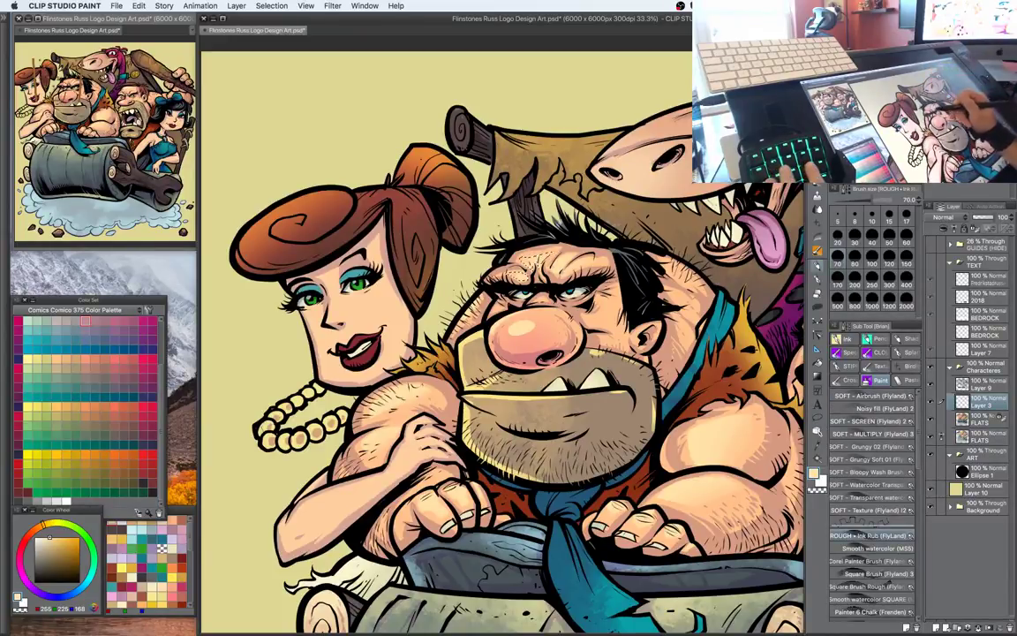
key(m)
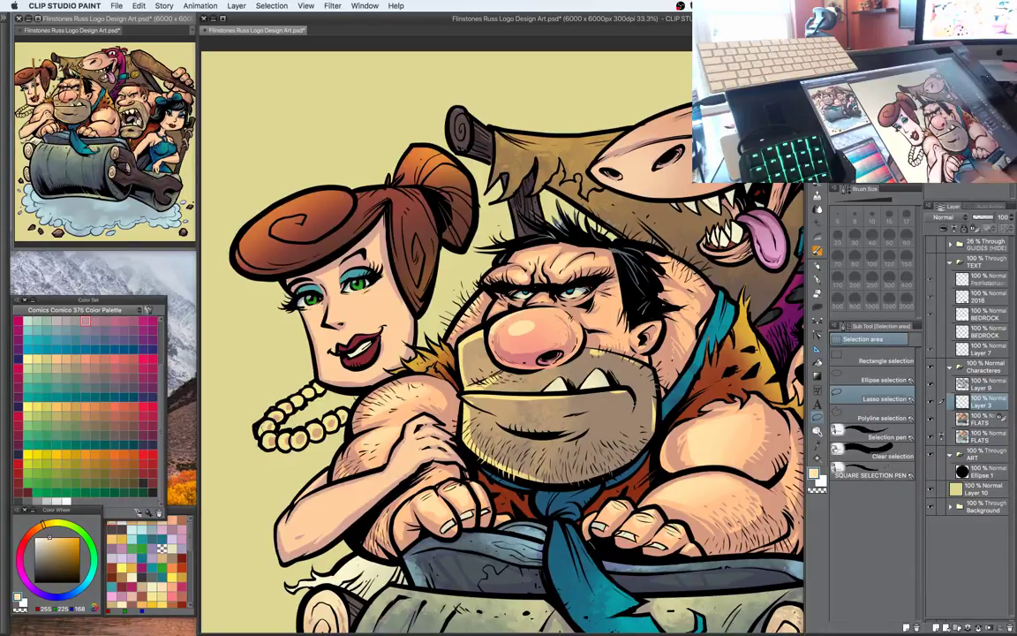
Lasso the upper edge of the dinosaur's snout in front of its eye, paint it pale peach, and deselect
drag(744, 300, 688, 428)
key(super+plus)
drag(675, 256, 609, 302)
drag(505, 292, 650, 251)
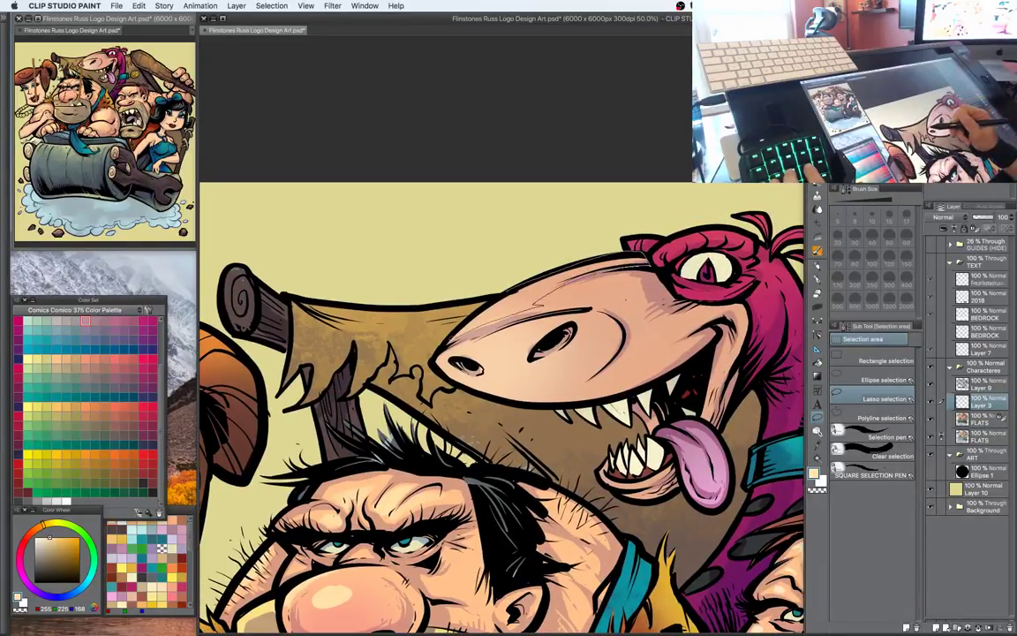
key(b)
drag(521, 309, 643, 253)
key(m)
mouse_move(625, 301)
mouse_down()
mouse_move(649, 276)
mouse_move(595, 276)
mouse_move(668, 287)
mouse_move(601, 279)
mouse_up()
key(super+d)
Paint a pale peach highlight in the selected bridge of the dinosaur's snout and clear the selection
key(b)
mouse_move(647, 266)
mouse_down()
mouse_move(620, 280)
mouse_move(652, 282)
mouse_up()
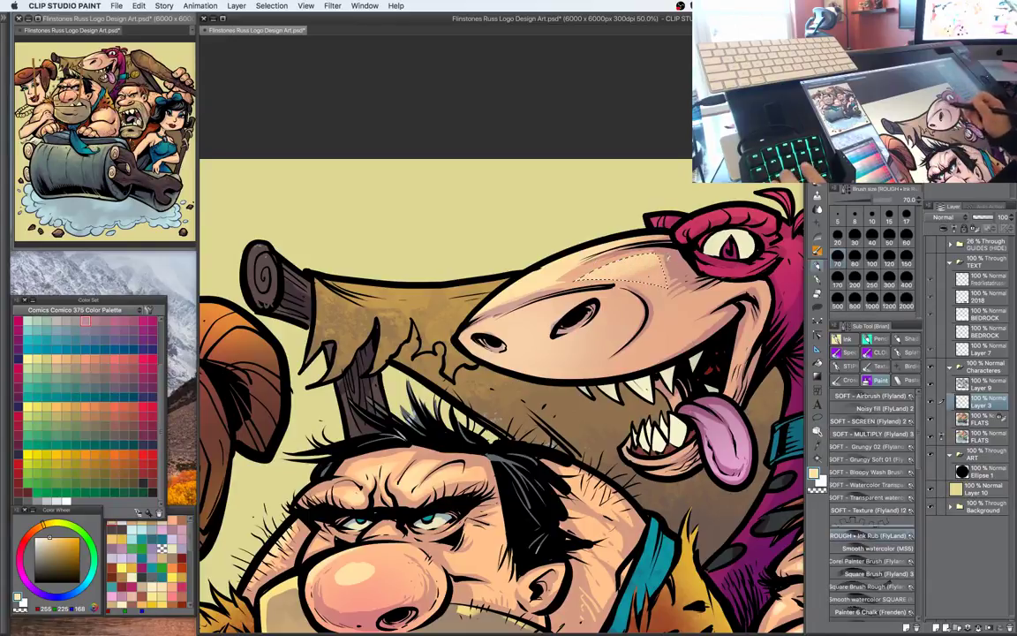
key(m)
key(super+d)
Lasso the area around the dinosaur's nostrils, paint a pale peach highlight there, and deselect
drag(689, 339, 654, 255)
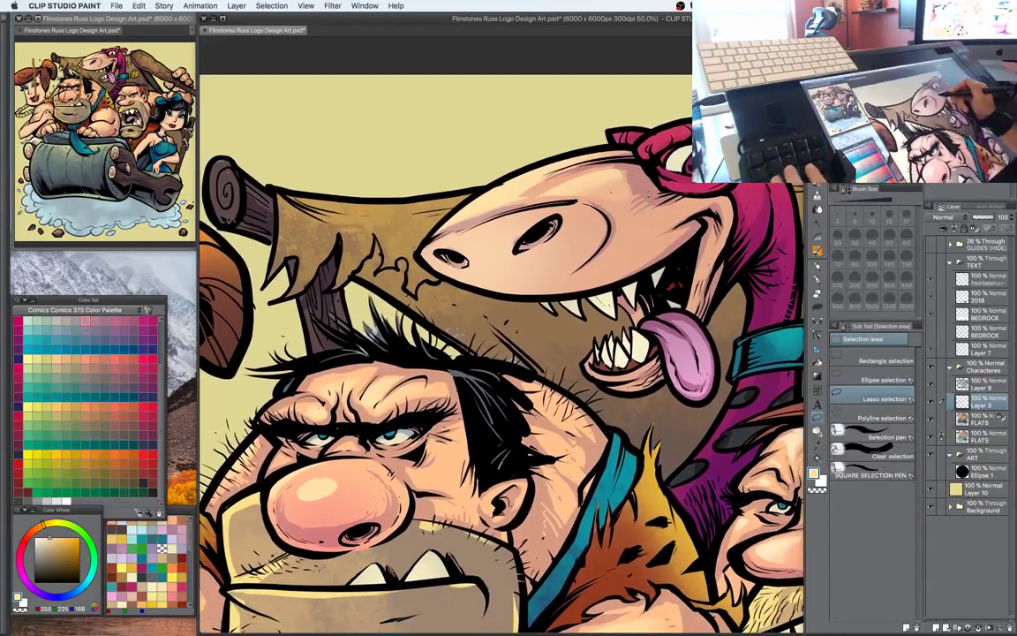
mouse_move(481, 186)
mouse_down()
mouse_move(386, 225)
mouse_move(419, 232)
mouse_move(509, 189)
mouse_up()
key(b)
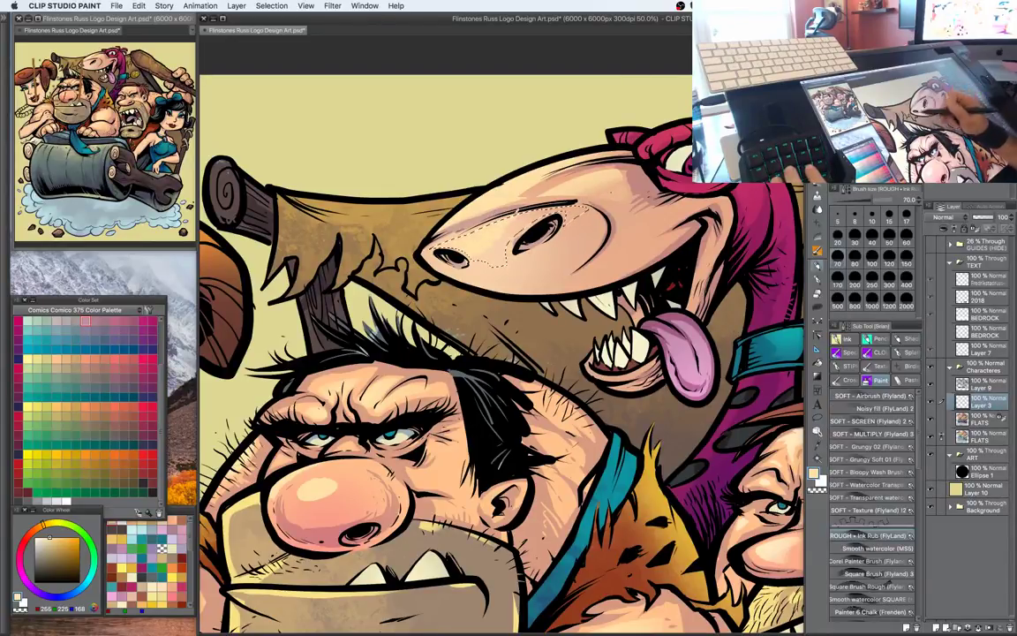
key(super+d)
Highlight the lower front of the dinosaur's snout below the nostrils in pale peach and clear the selection
key(m)
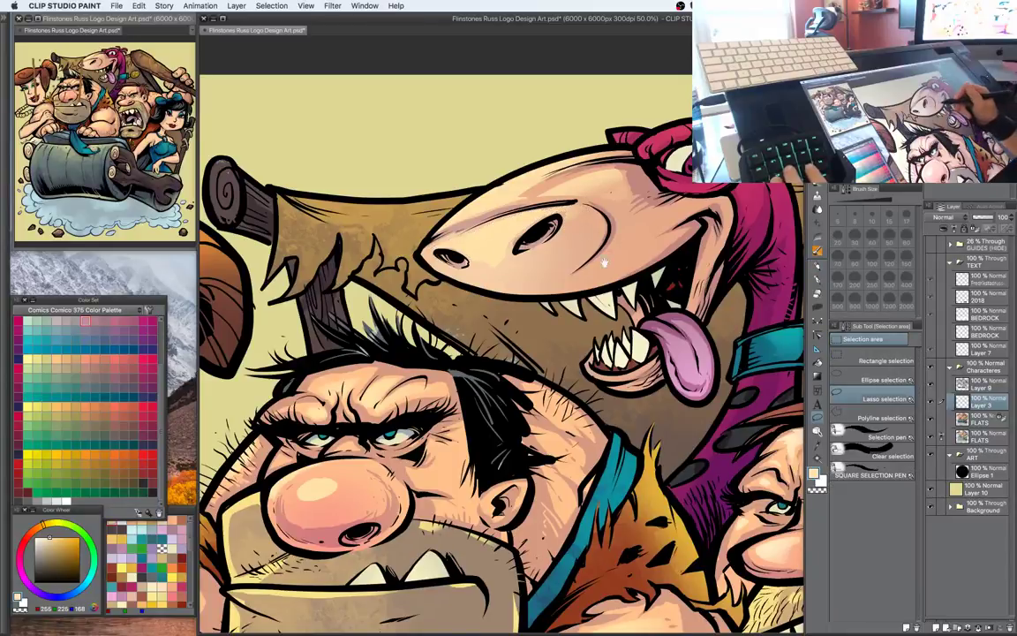
drag(604, 263, 594, 276)
mouse_move(504, 304)
mouse_down()
mouse_move(406, 268)
mouse_move(369, 237)
mouse_move(503, 302)
mouse_up()
key(b)
drag(423, 260, 480, 294)
key(super+d)
Lasso a curved area behind the dinosaur's snout crease, paint it with a pale peach rough-brush fade, and deselect
key(m)
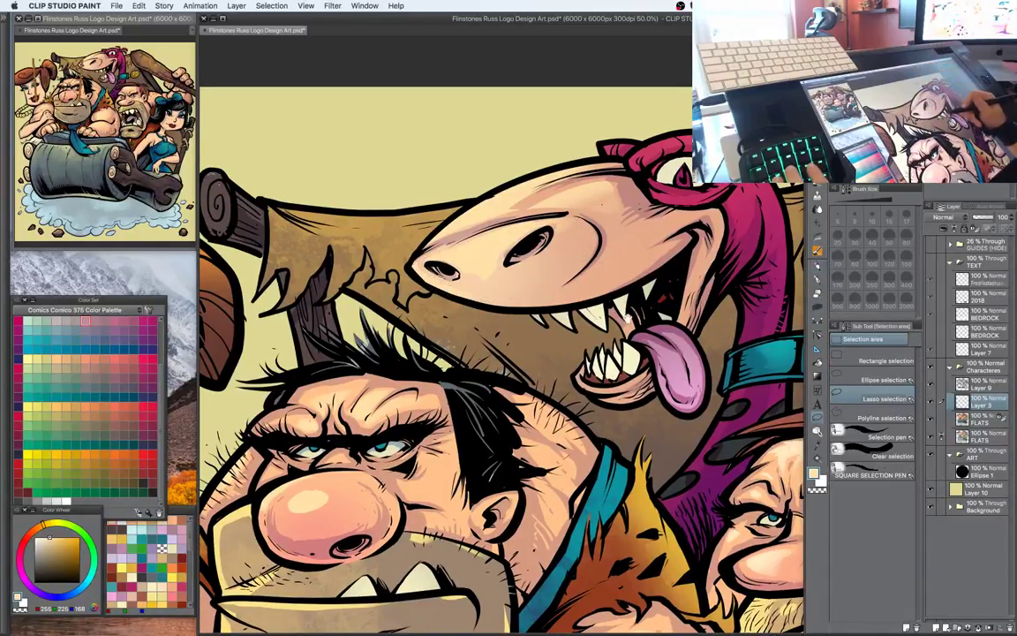
drag(636, 324, 670, 362)
mouse_move(595, 333)
mouse_down()
mouse_move(678, 272)
mouse_move(631, 321)
mouse_move(595, 334)
mouse_up()
key(b)
key(super+plus)
key(super+plus)
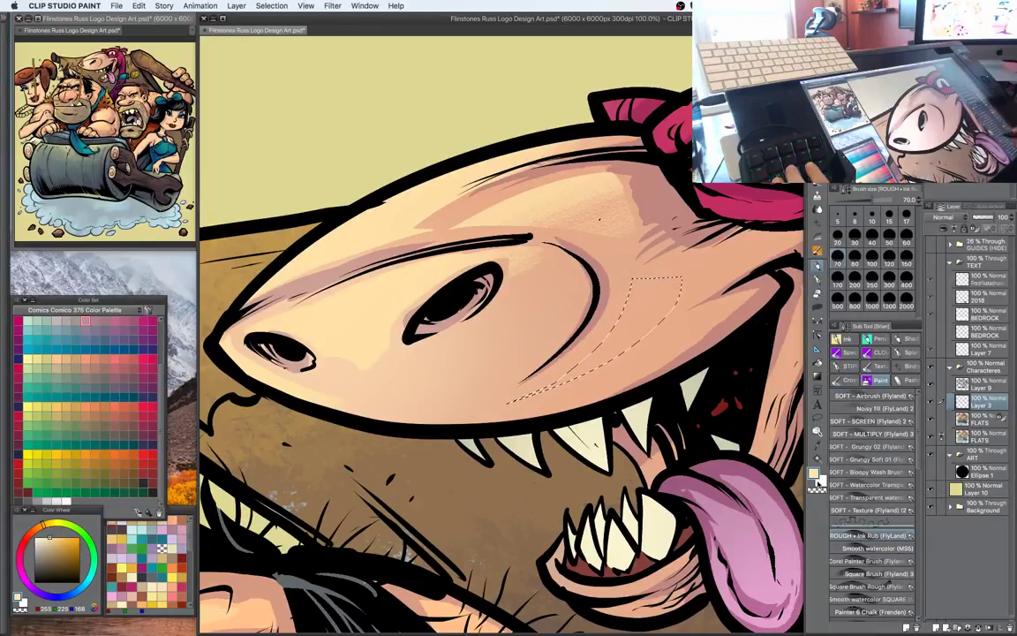
mouse_move(636, 284)
mouse_down()
mouse_move(678, 281)
mouse_move(649, 309)
mouse_up()
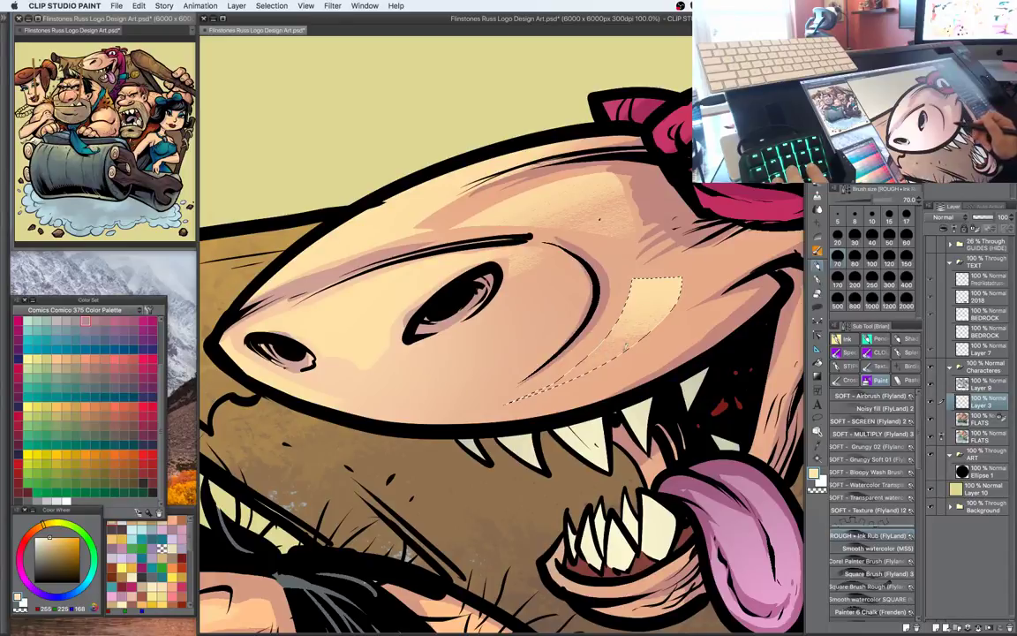
scroll(649, 340, up, 4)
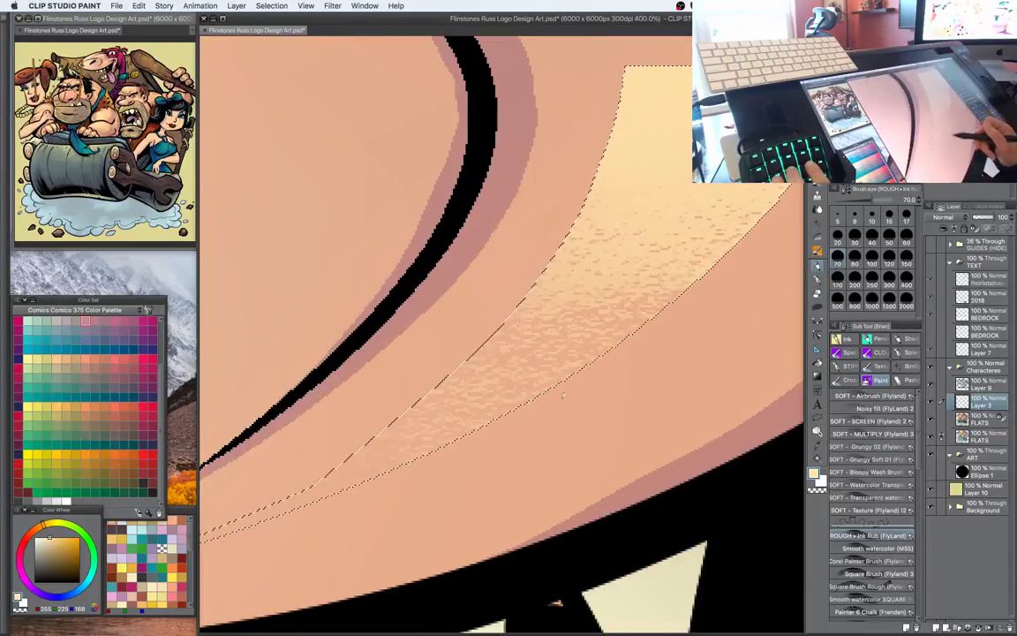
scroll(618, 395, down, 4)
scroll(658, 311, down, 1)
key(super+d)
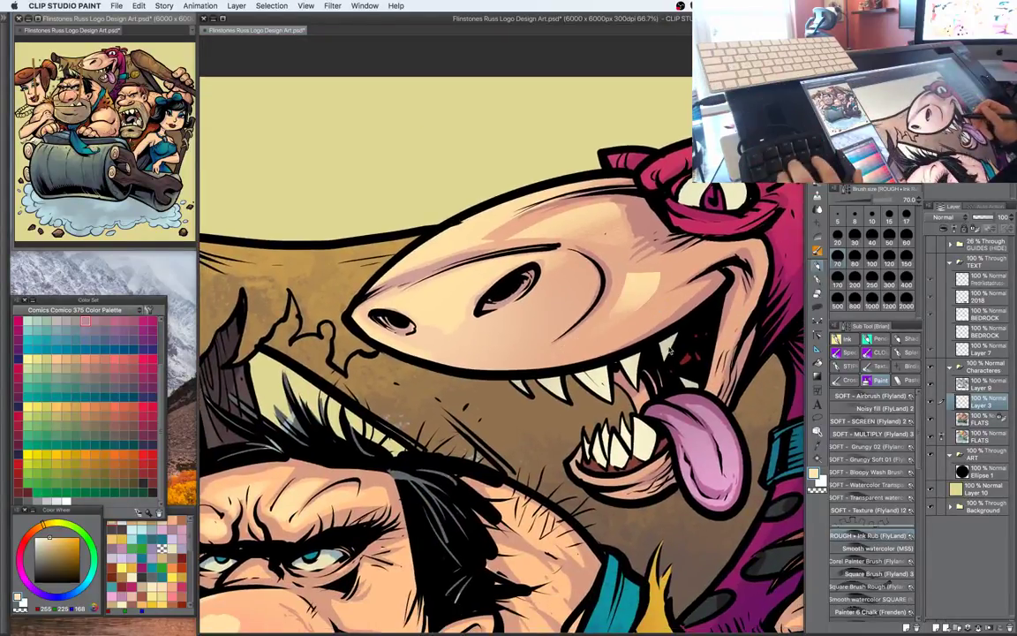
Lasso the dinosaur's cheek between the eye and the mouth corner and paint a pale peach highlight on it
scroll(695, 309, down, 2)
scroll(698, 314, down, 2)
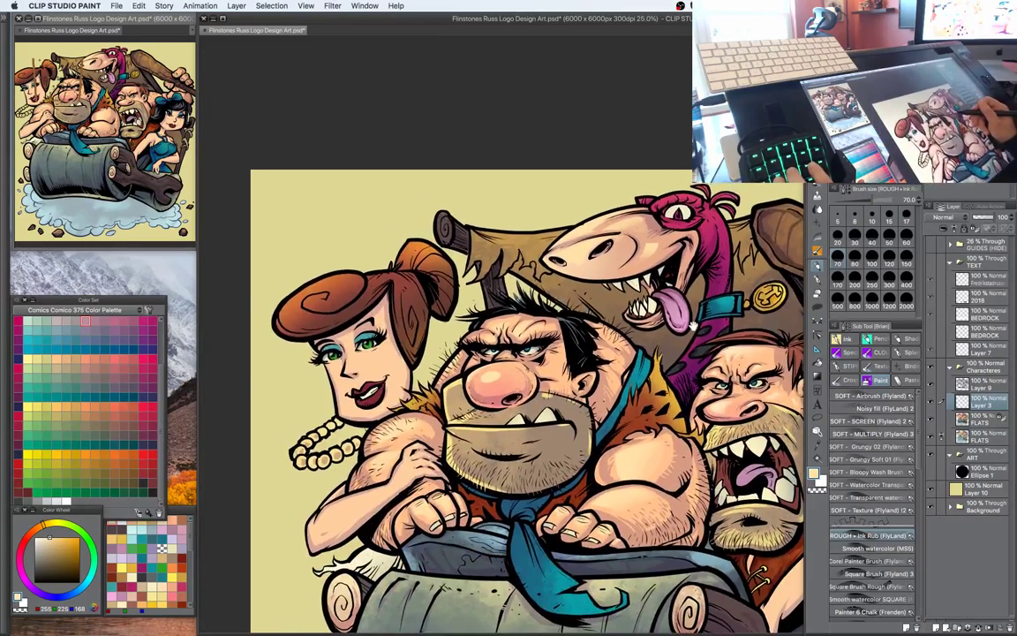
scroll(684, 344, up, 2)
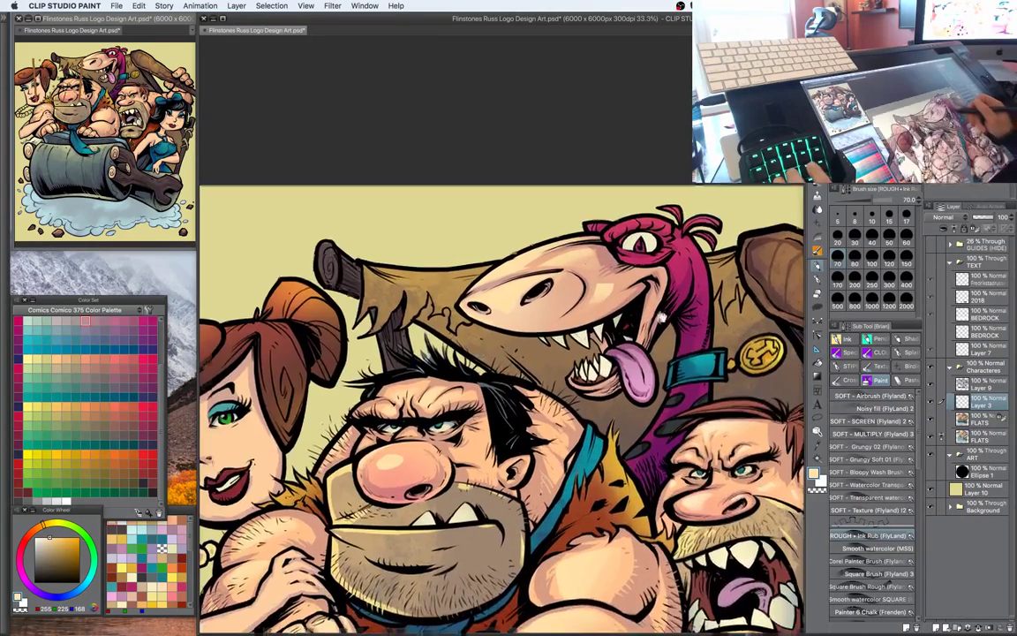
drag(662, 318, 654, 350)
scroll(656, 281, up, 1)
key(m)
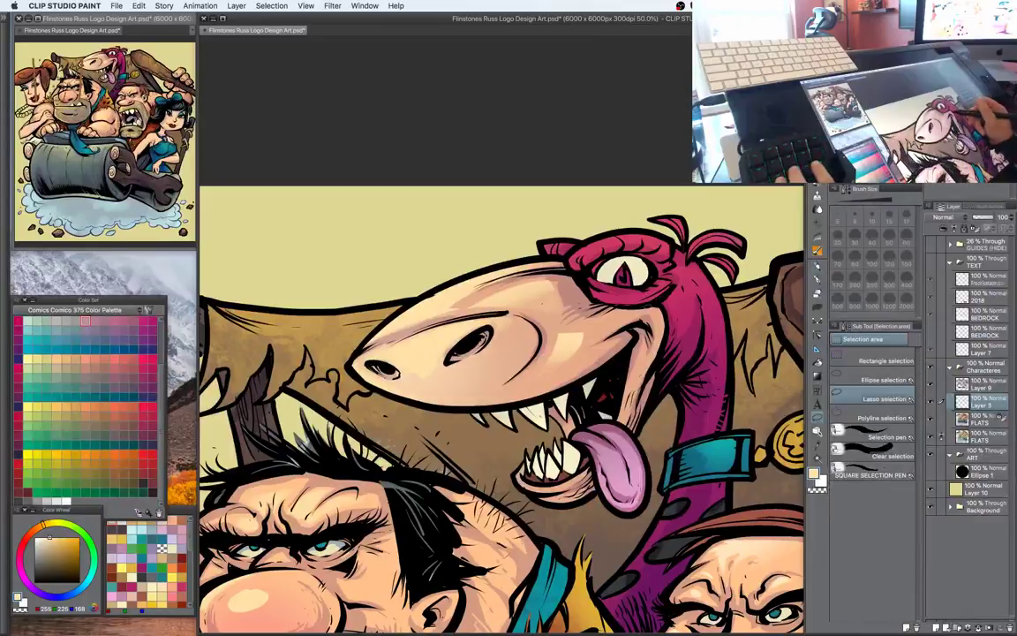
drag(660, 306, 601, 332)
key(b)
drag(647, 303, 626, 315)
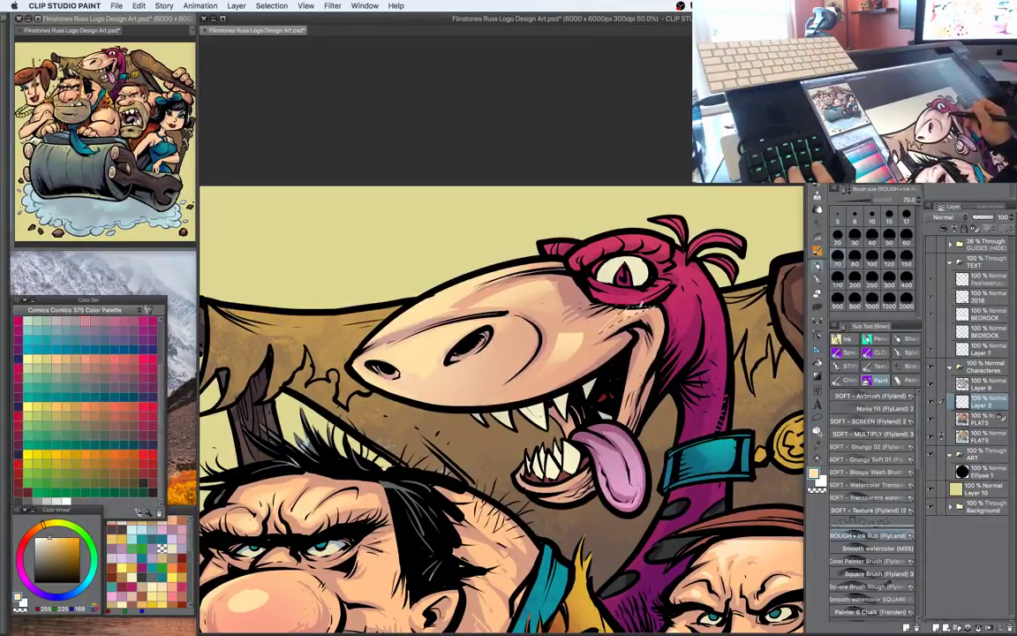
Lasso the black-haired man's cheek between his eye and ear, paint it pale peach, and deselect
key(m)
scroll(702, 329, down, 1)
drag(671, 447, 706, 266)
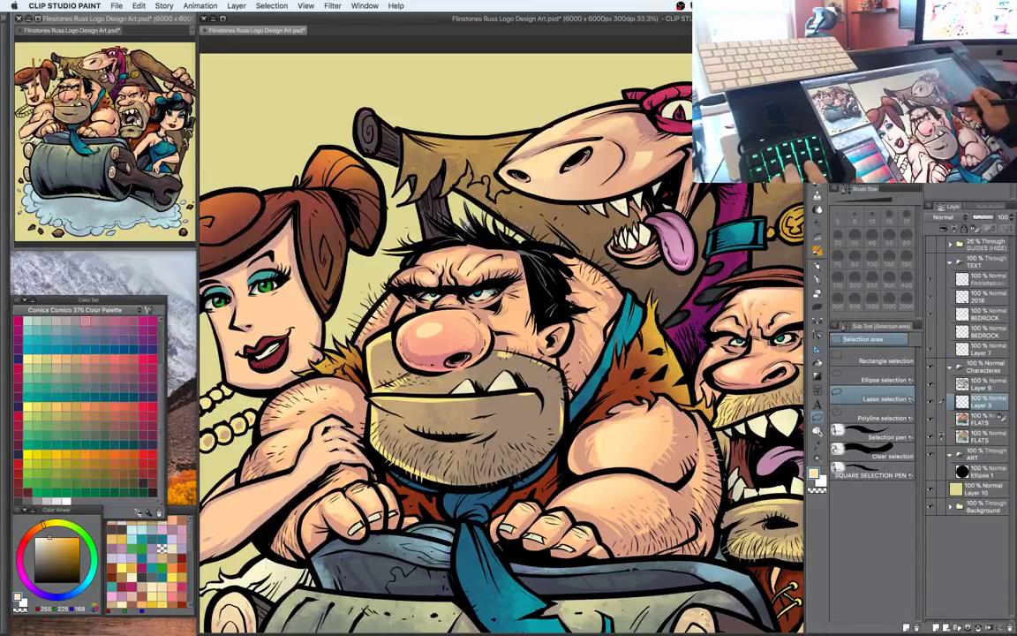
drag(701, 258, 772, 202)
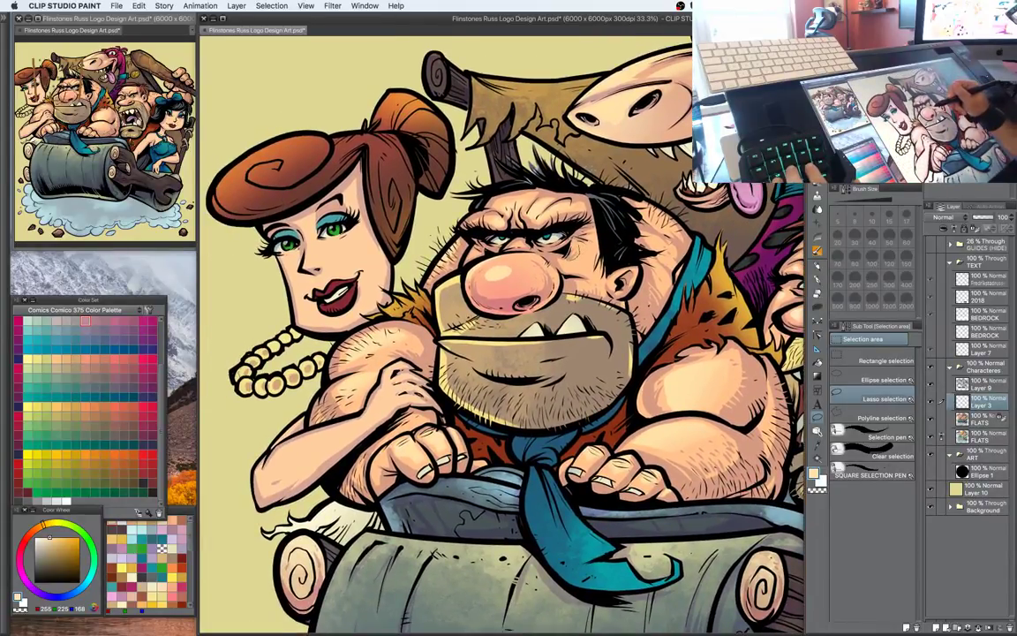
key(b)
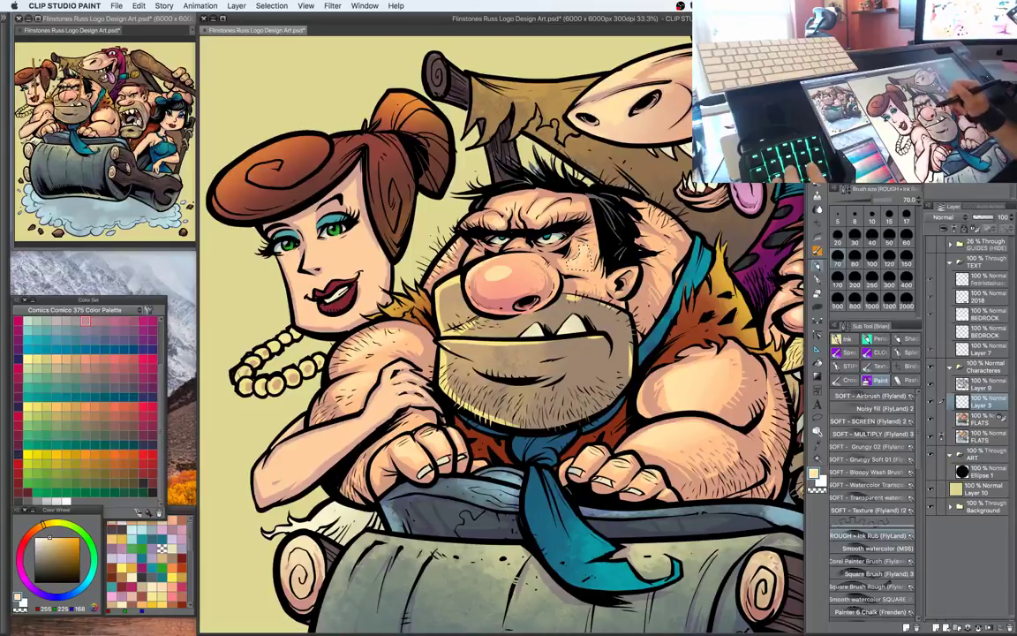
key(ctrl+d)
Lasso further areas on the black-haired man's face and the hairy neck behind his ear and paint pale peach highlights on them
key(m)
drag(609, 243, 660, 255)
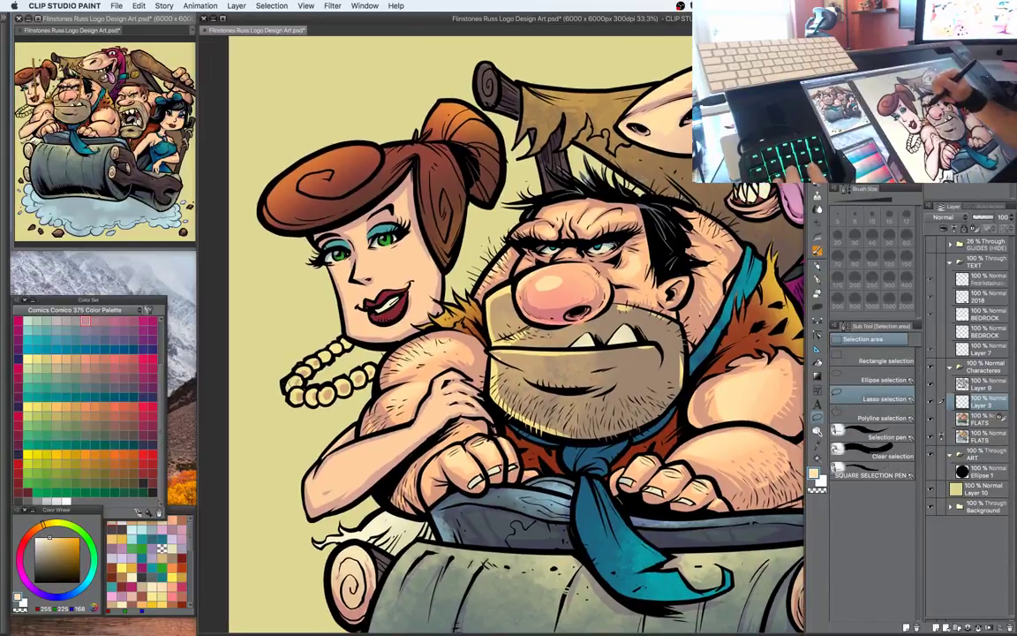
key(b)
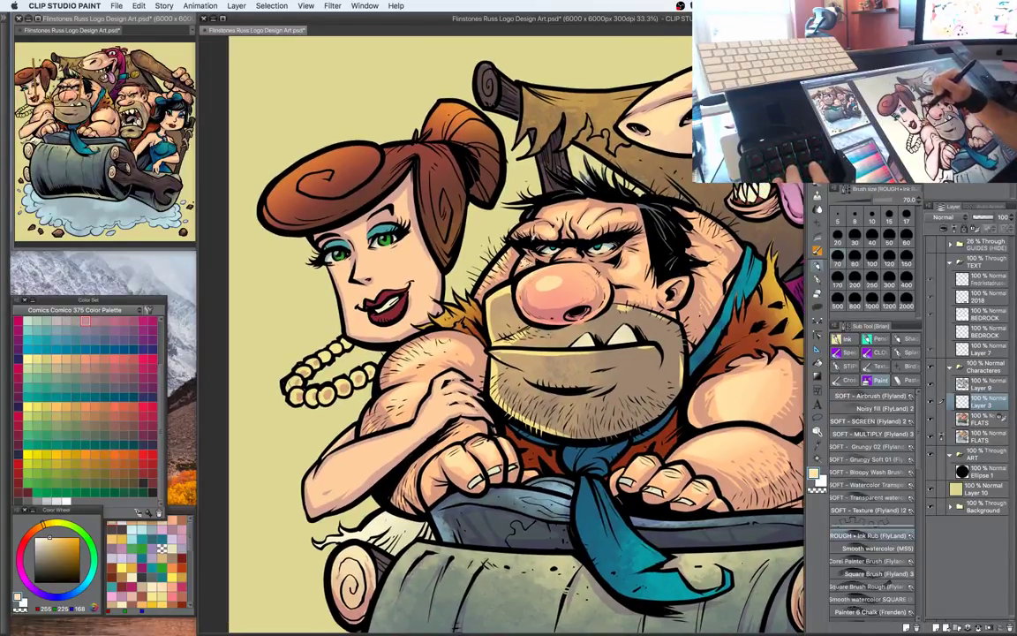
key(m)
drag(732, 314, 706, 264)
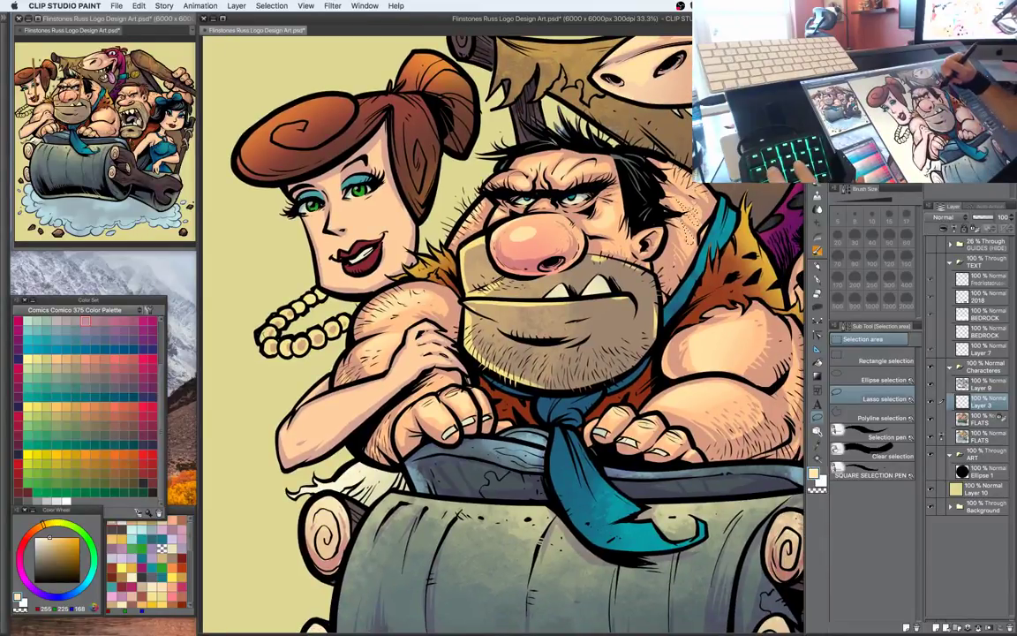
key(b)
key(m)
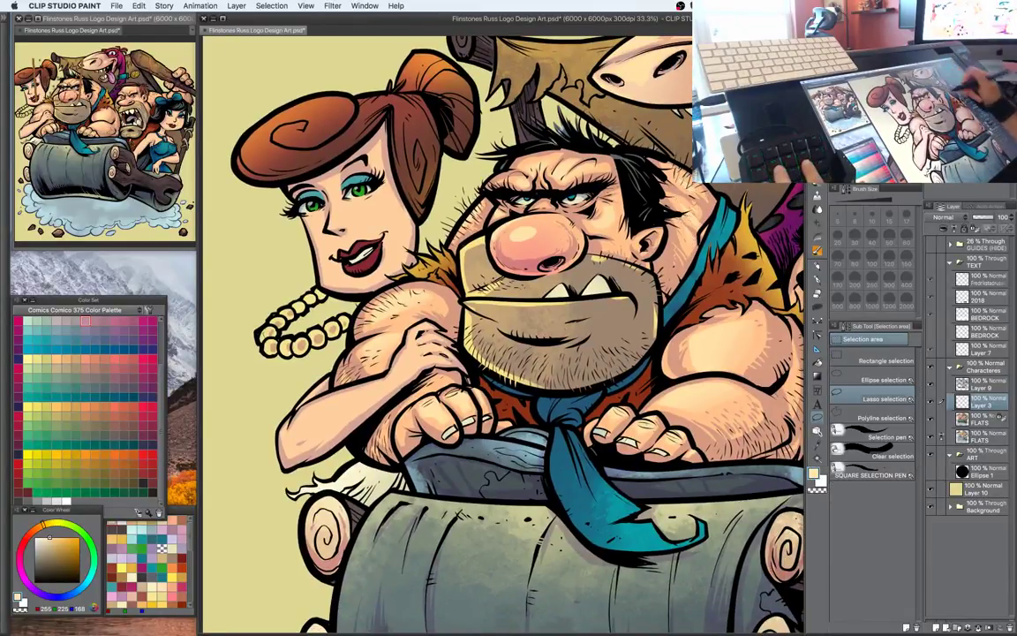
Lasso irregular highlight shapes along the upper side of the raised wooden club, from its thick end to the gripping fingers
mouse_move(775, 362)
mouse_down()
mouse_move(726, 335)
mouse_move(696, 338)
mouse_move(614, 377)
mouse_move(611, 393)
mouse_up()
key(super+minus)
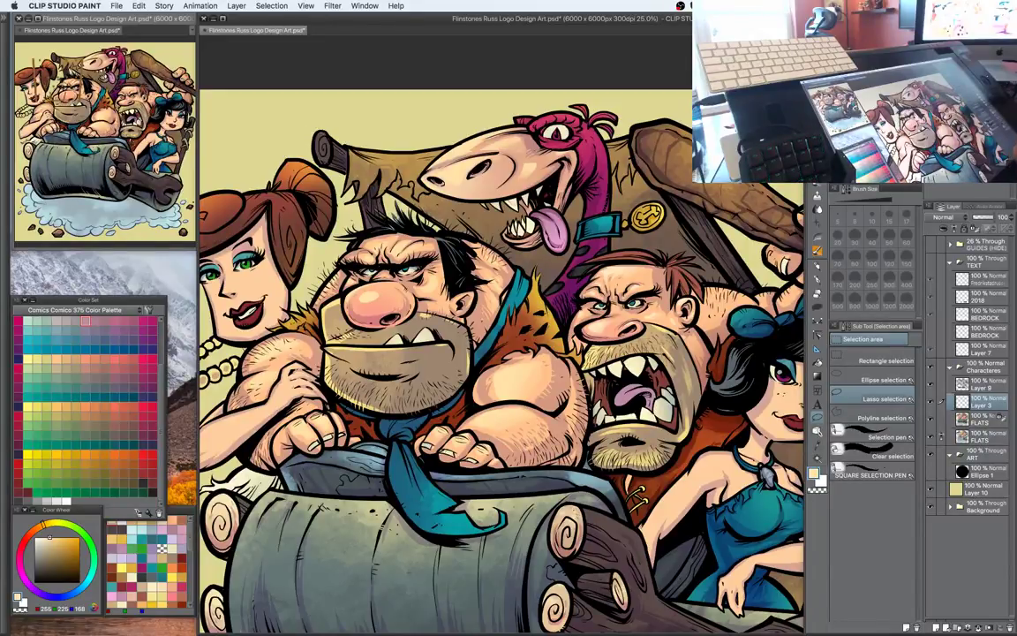
key(super+minus)
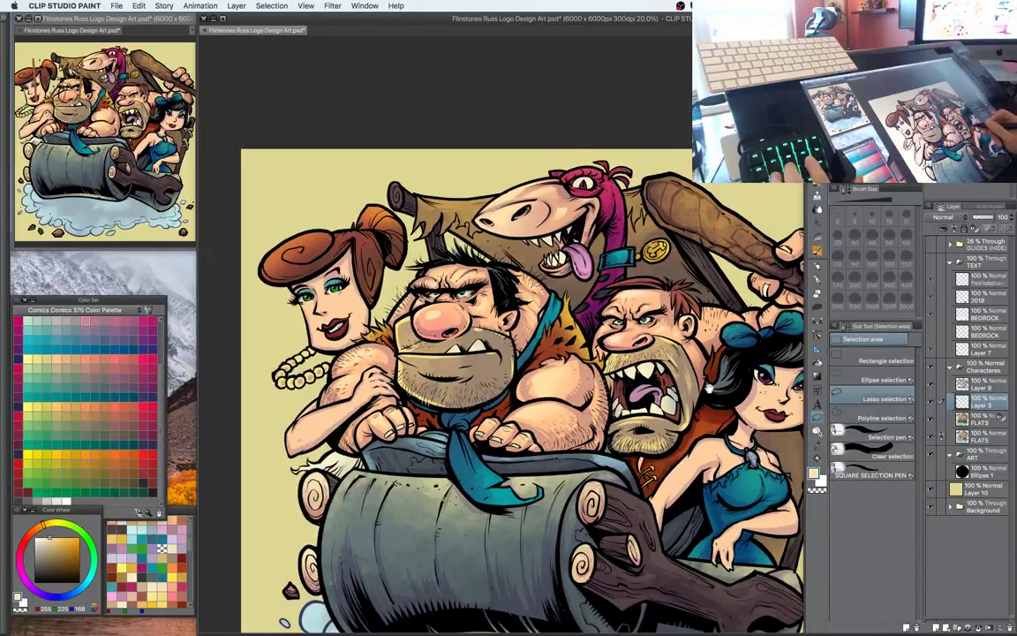
drag(530, 398, 490, 273)
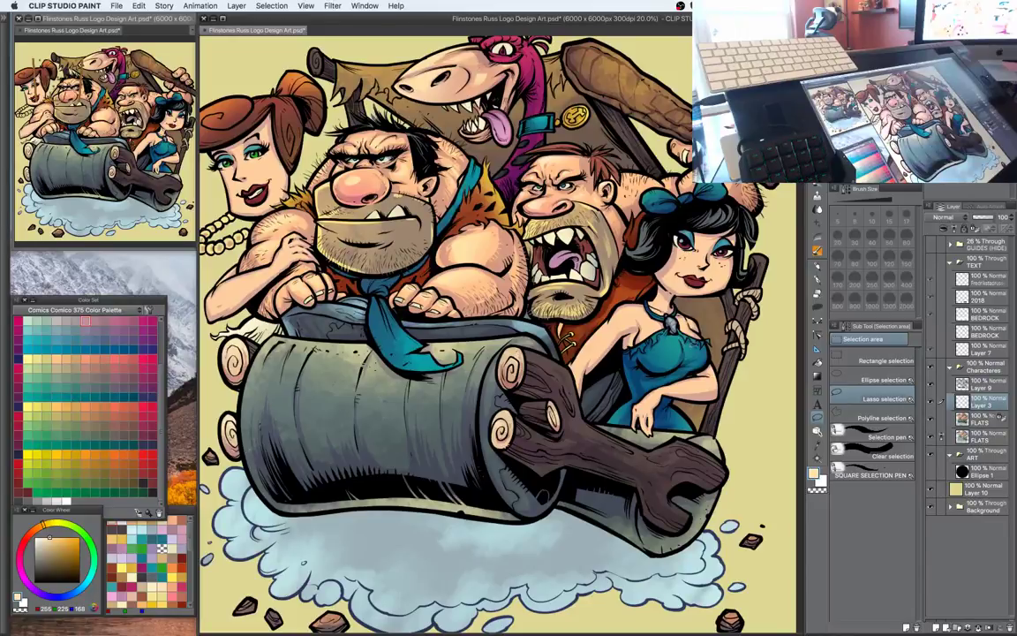
drag(695, 340, 731, 400)
drag(673, 280, 656, 363)
scroll(676, 342, up, 5)
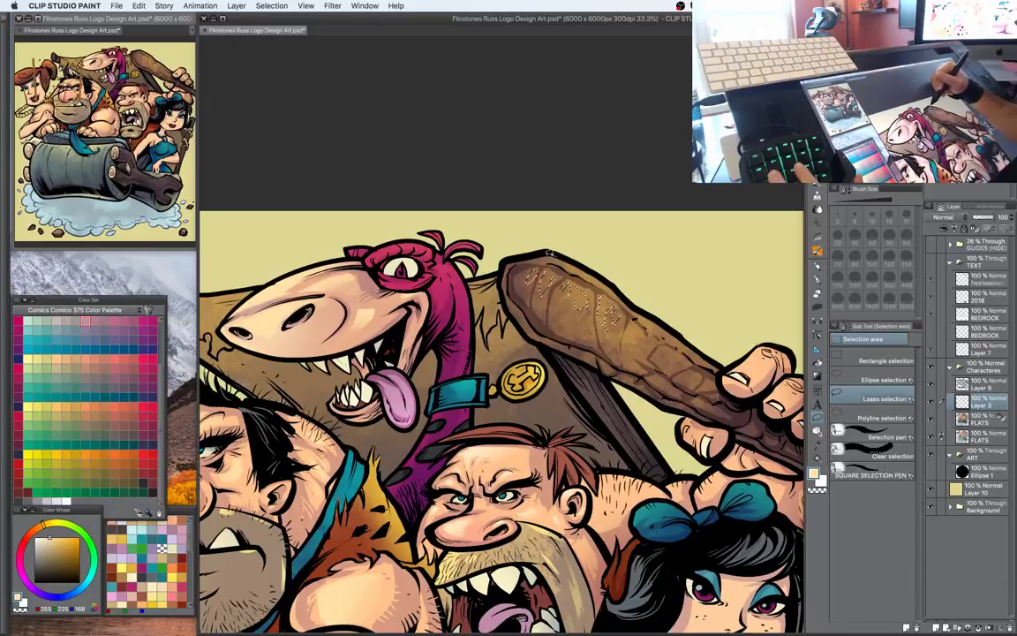
mouse_move(550, 254)
mouse_down()
mouse_move(519, 271)
mouse_move(606, 283)
mouse_up()
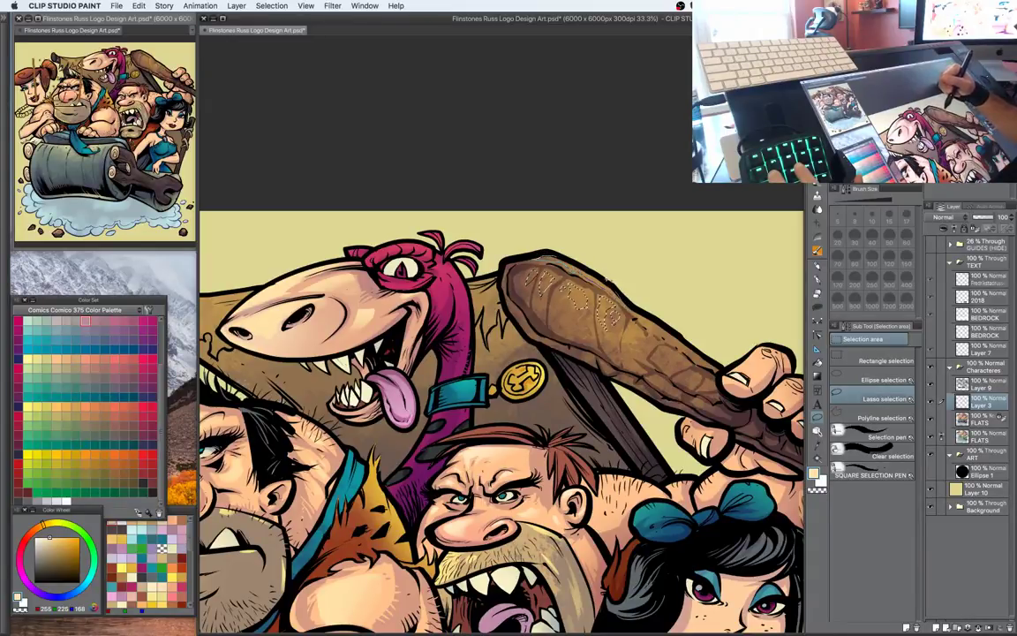
drag(671, 302, 604, 203)
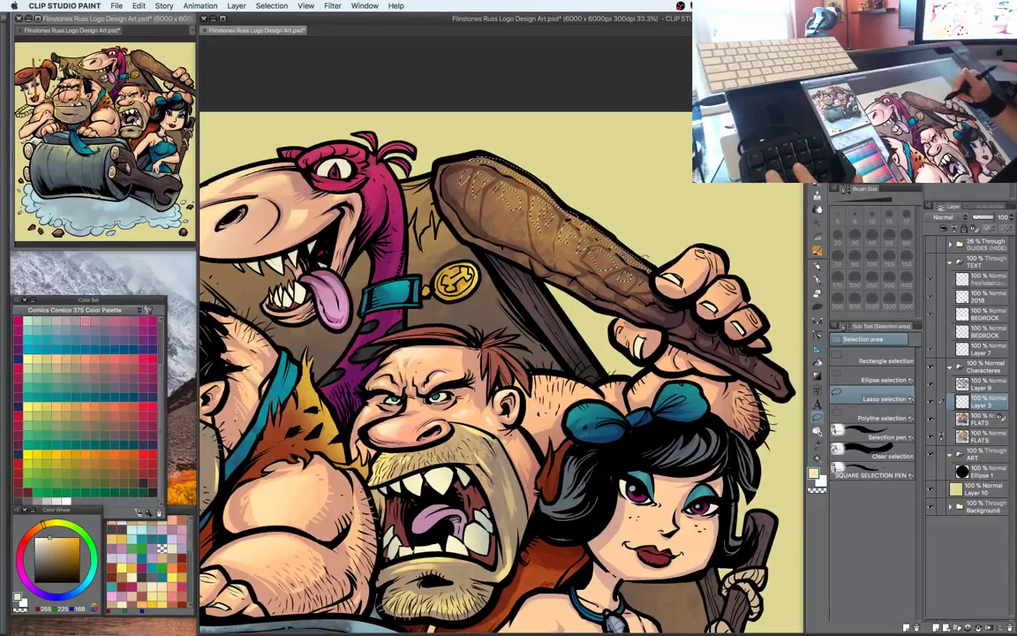
drag(661, 248, 677, 280)
Paint the lassoed club shapes golden tan (222, 185, 91) with the SOFT - Airbrush and clear the selection
key(b)
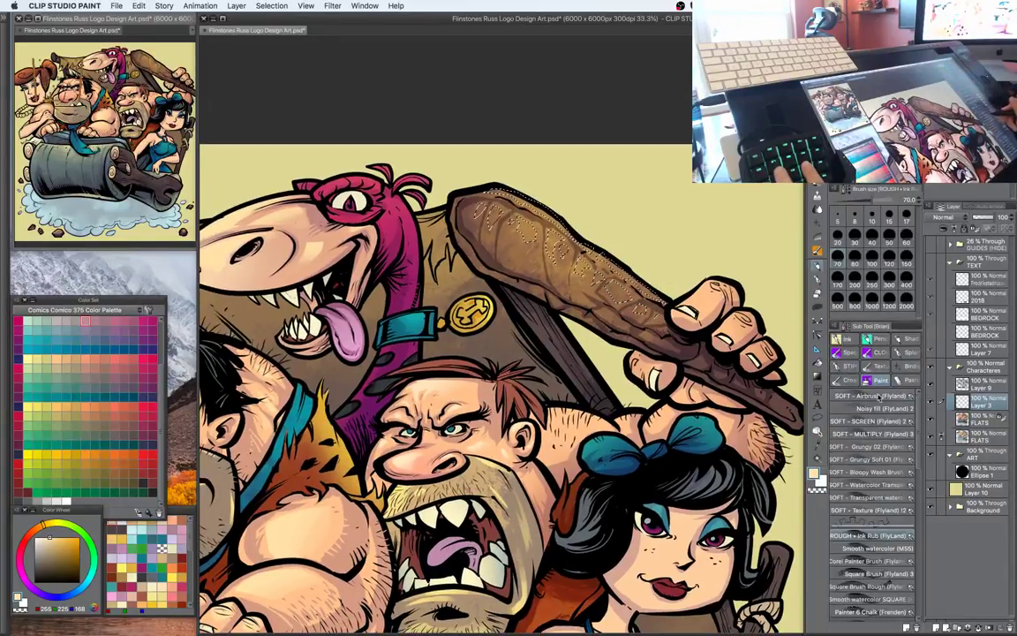
click(57, 553)
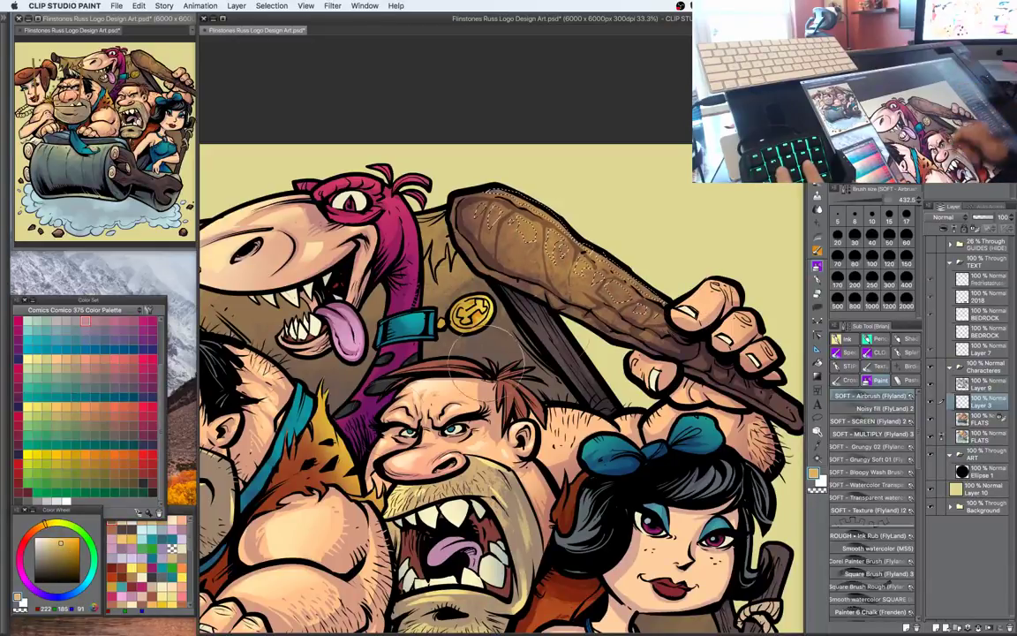
alt+click(474, 318)
key(super+d)
mouse_move(661, 295)
mouse_down()
mouse_move(598, 252)
mouse_move(490, 188)
mouse_up()
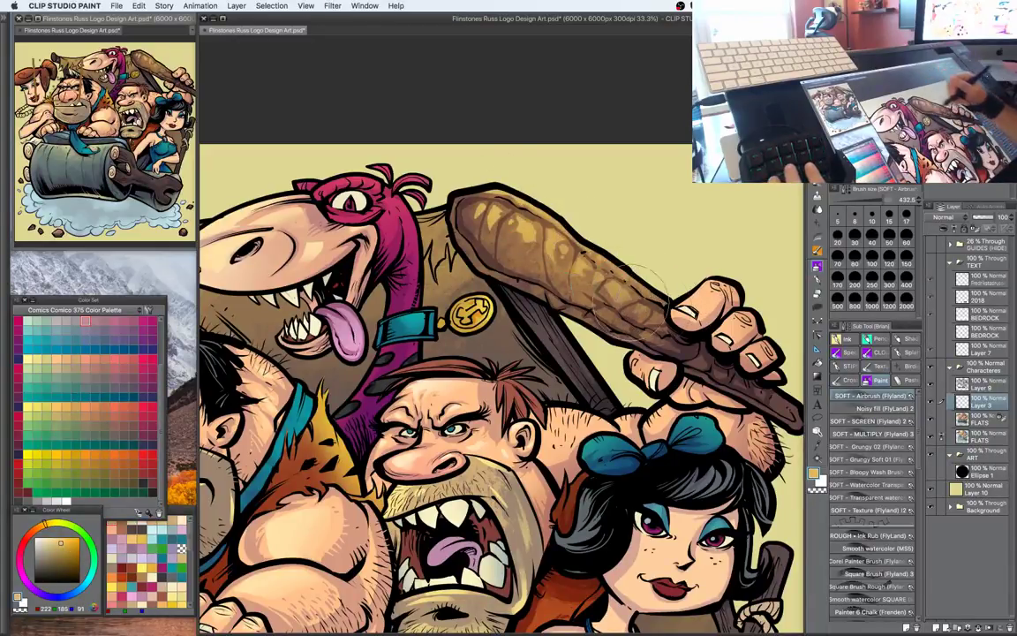
Lasso small patches along the lower edge of the club's thick end and airbrush golden tan highlights into them
key(m)
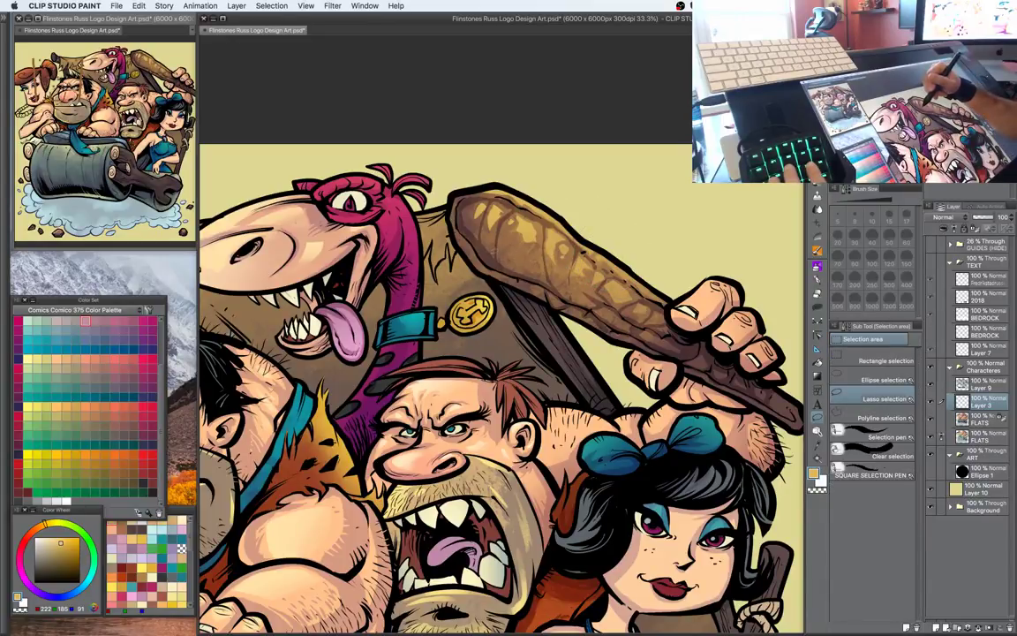
mouse_move(494, 254)
mouse_down()
mouse_move(519, 266)
mouse_move(469, 225)
mouse_up()
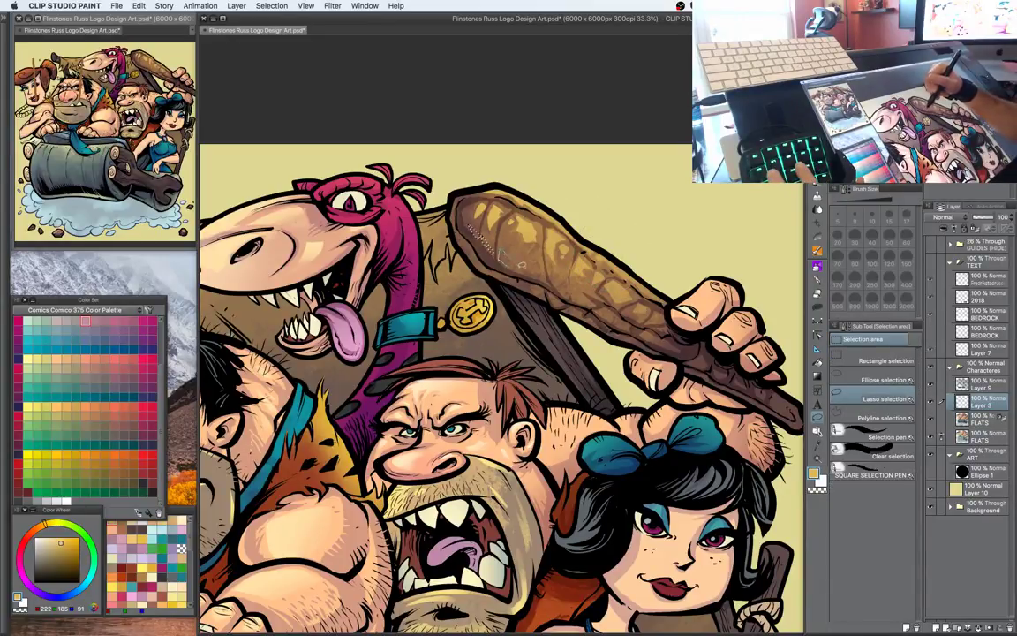
drag(528, 265, 572, 293)
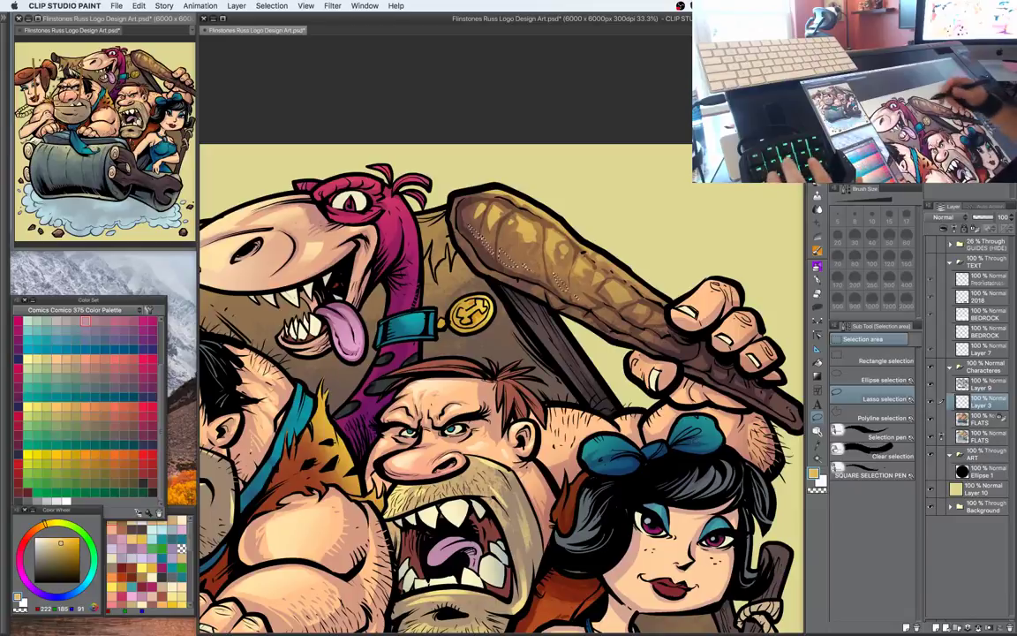
key(b)
key(m)
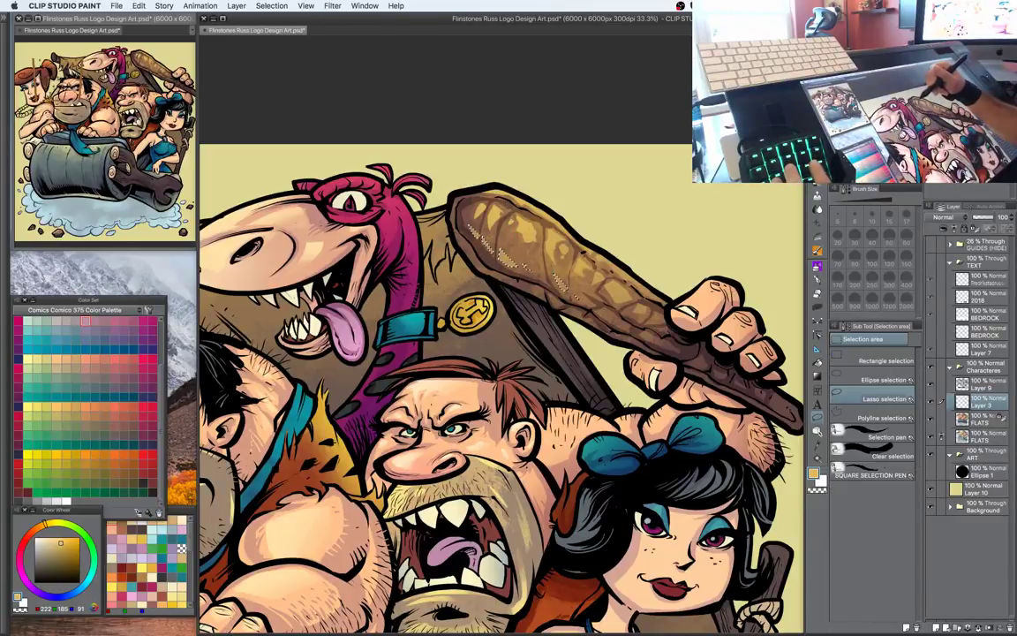
Lasso further bark patches on the club, airbrush them golden tan, and deselect
mouse_move(452, 230)
mouse_down()
mouse_move(473, 267)
mouse_move(516, 287)
mouse_move(535, 206)
mouse_up()
key(b)
key(m)
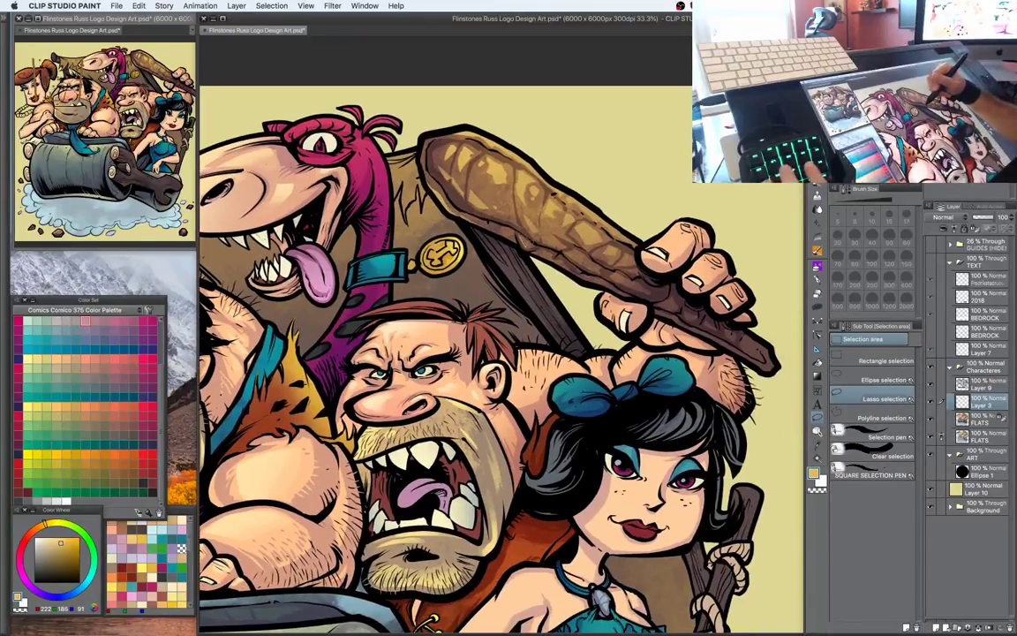
key(b)
key(m)
key(super+d)
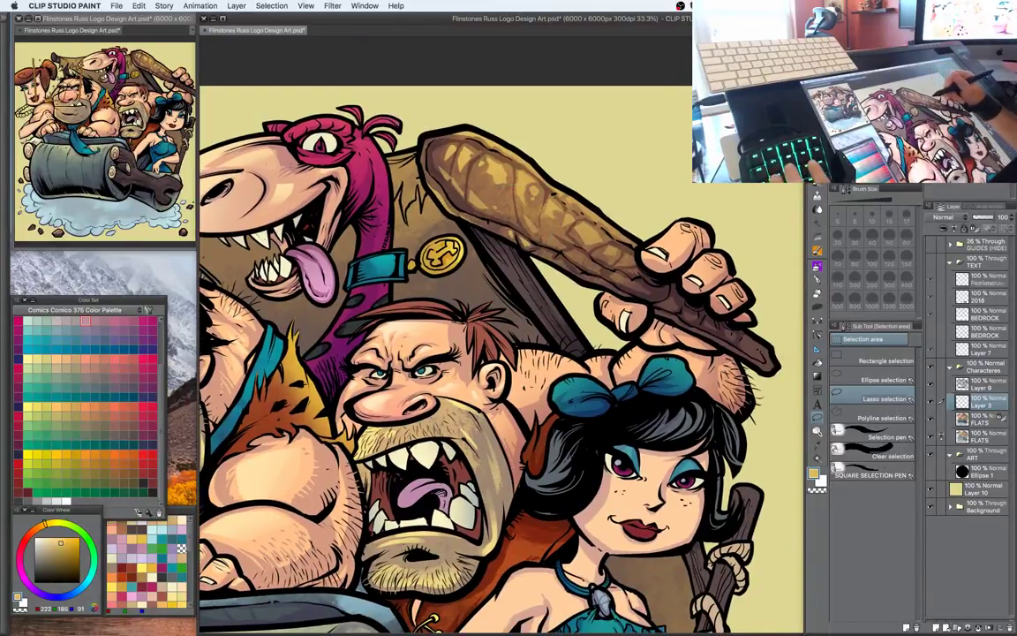
Lasso small areas along the club's underside and handle and airbrush highlights into them
drag(530, 239, 517, 219)
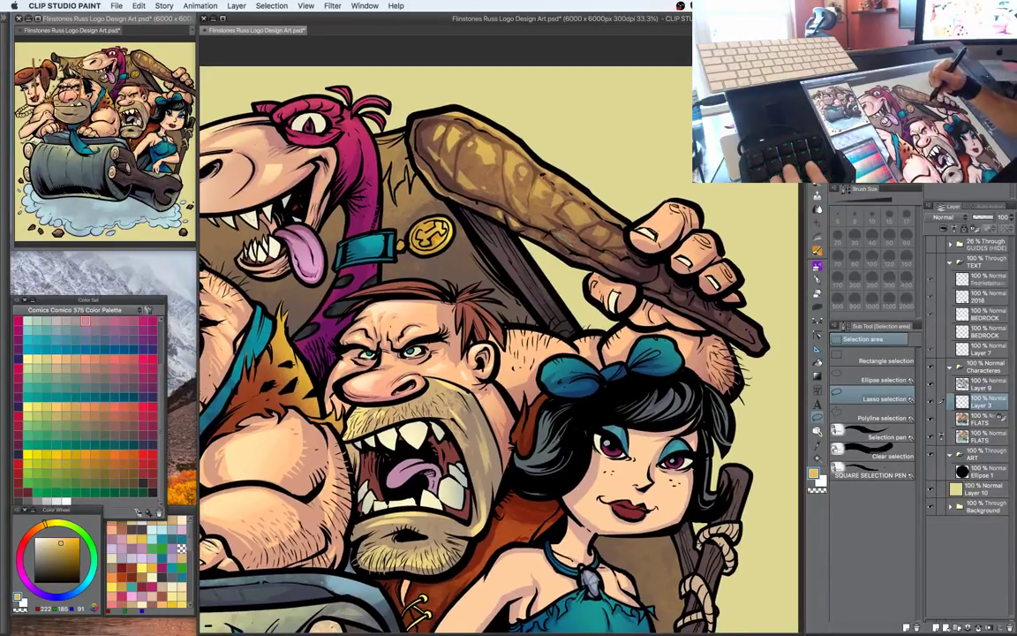
key(b)
key(m)
key(super+minus)
mouse_move(687, 313)
mouse_down()
mouse_move(711, 321)
mouse_move(732, 308)
mouse_move(719, 328)
mouse_move(628, 280)
mouse_up()
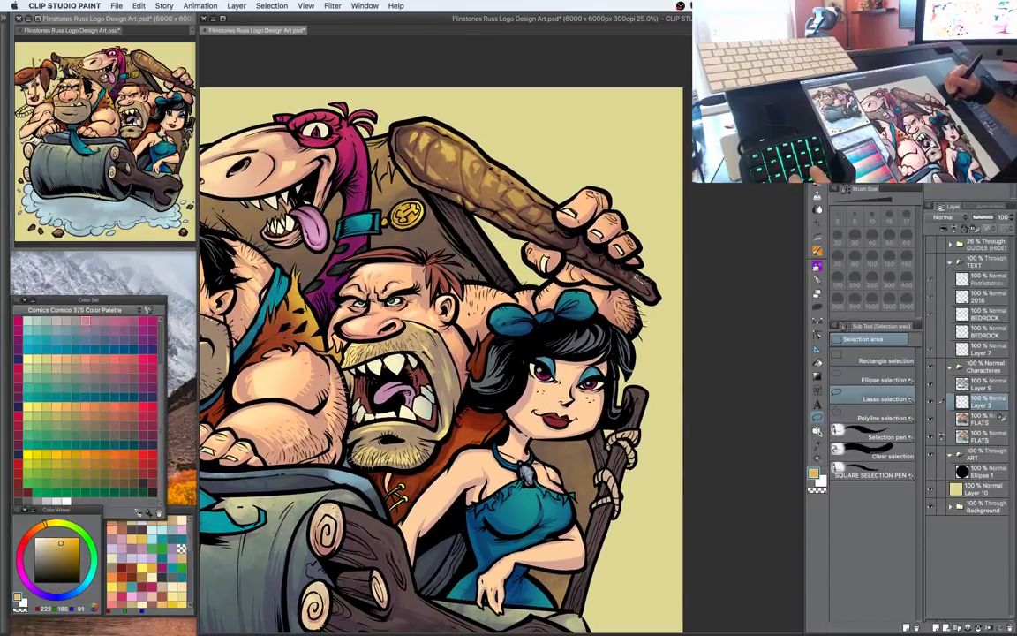
key(b)
key(m)
drag(666, 291, 783, 290)
drag(624, 406, 757, 428)
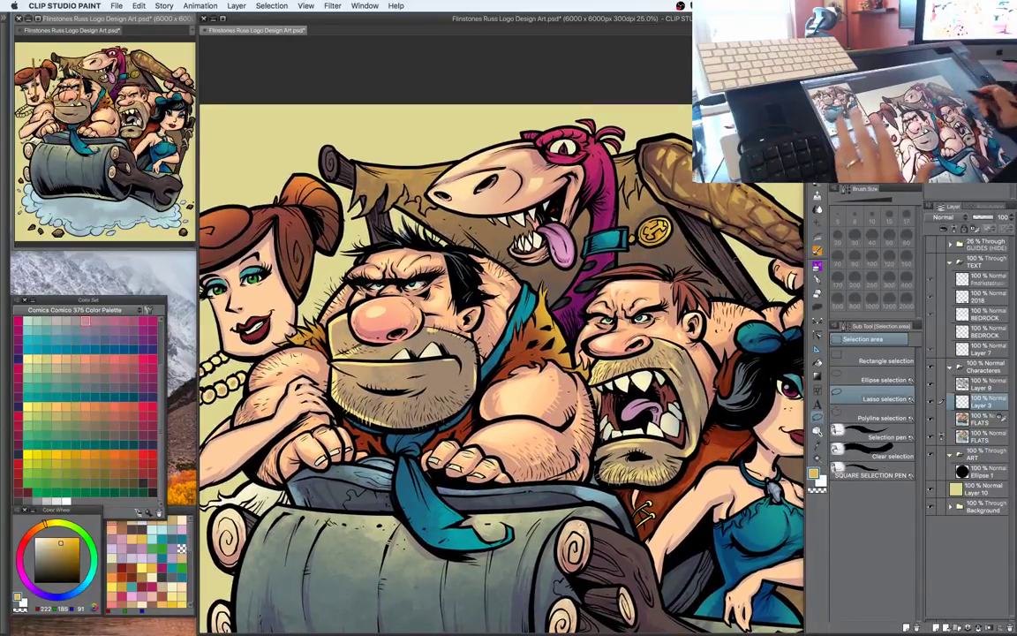
Lasso the torn hide between the dinosaur's neck and the club, airbrush it pale yellow (249, 222, 117), and deselect
key(super+plus)
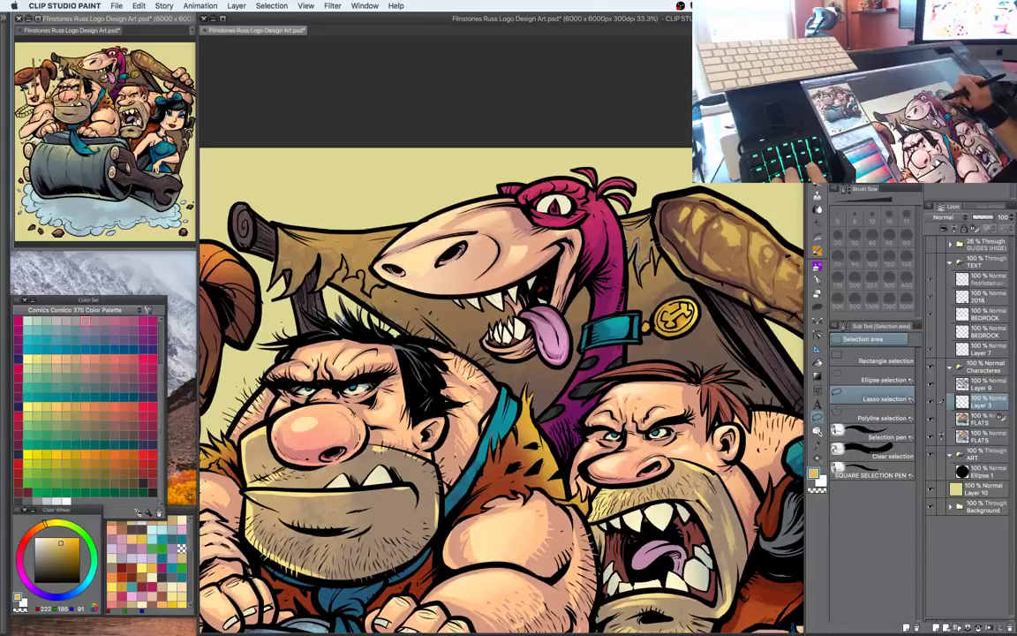
drag(656, 236, 654, 221)
key(b)
click(59, 551)
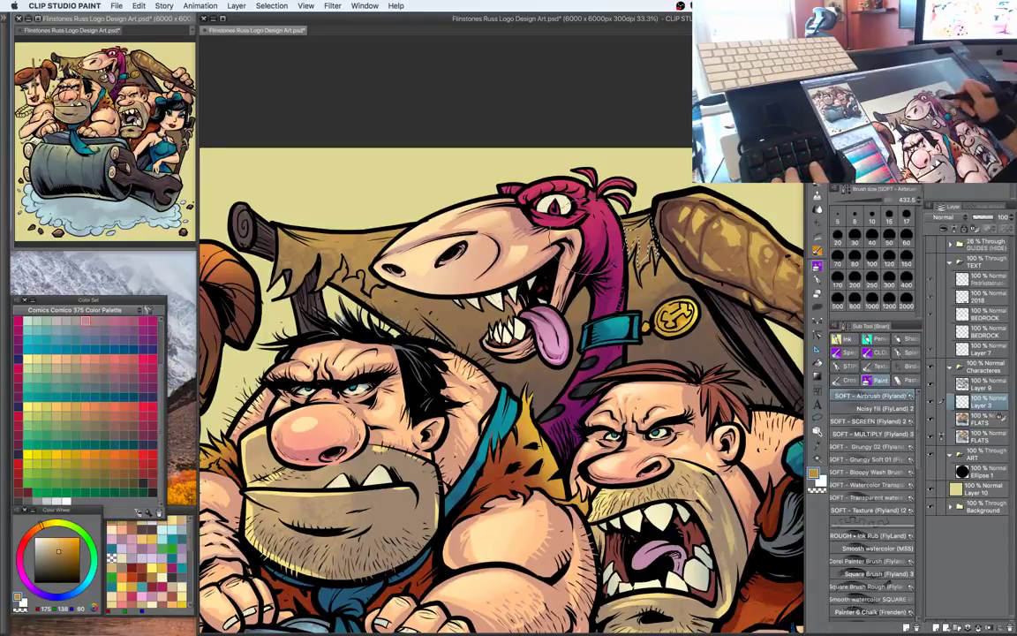
click(59, 539)
click(48, 524)
mouse_move(646, 221)
mouse_down()
mouse_move(618, 217)
mouse_move(647, 254)
mouse_up()
mouse_move(579, 273)
mouse_down()
mouse_move(675, 247)
mouse_move(684, 255)
mouse_up()
key(m)
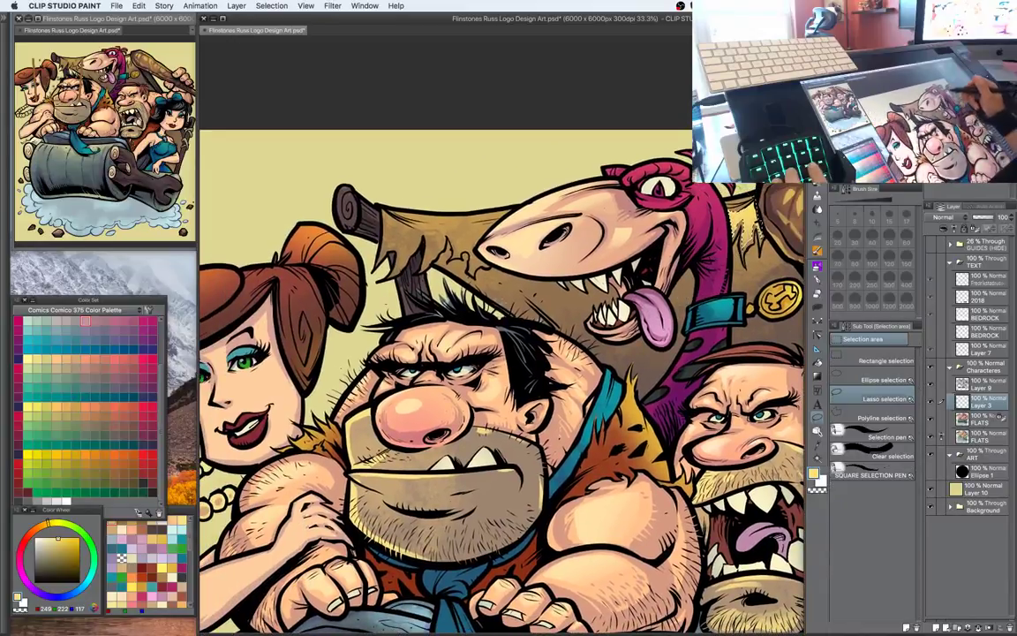
key(b)
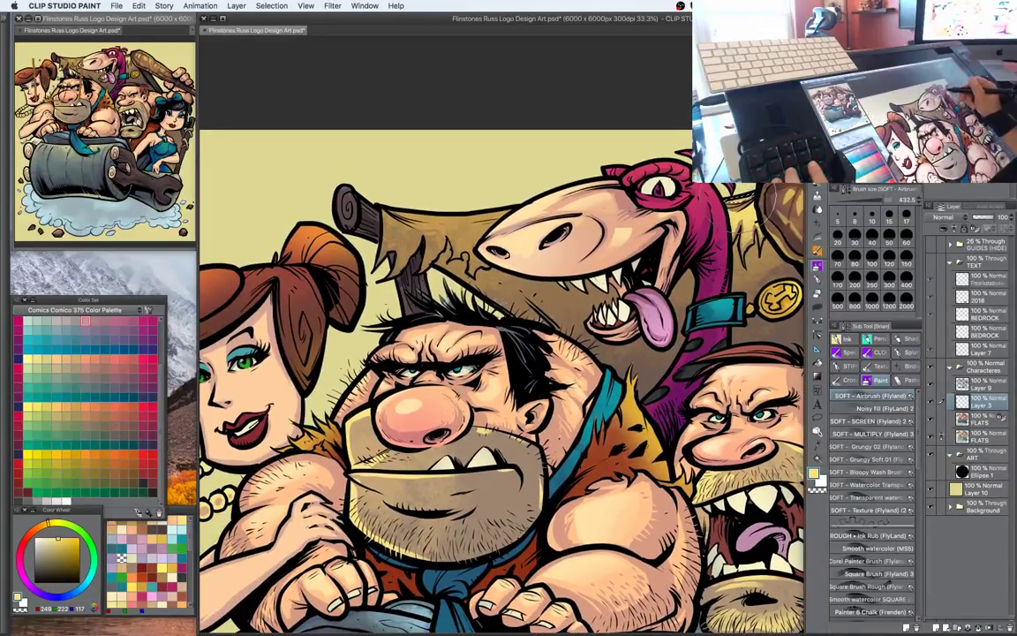
key(super+d)
Lasso the ragged hide flap between the log end and the dinosaur's snout and airbrush it pale yellow
key(m)
drag(683, 238, 647, 217)
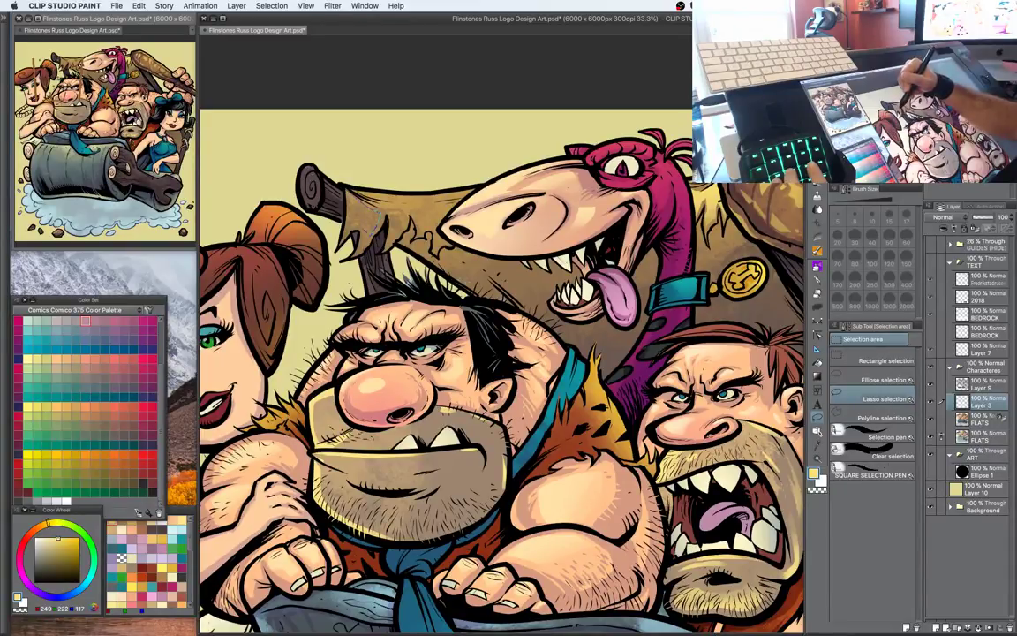
mouse_move(355, 223)
mouse_down()
mouse_move(378, 214)
mouse_move(347, 190)
mouse_move(355, 225)
mouse_up()
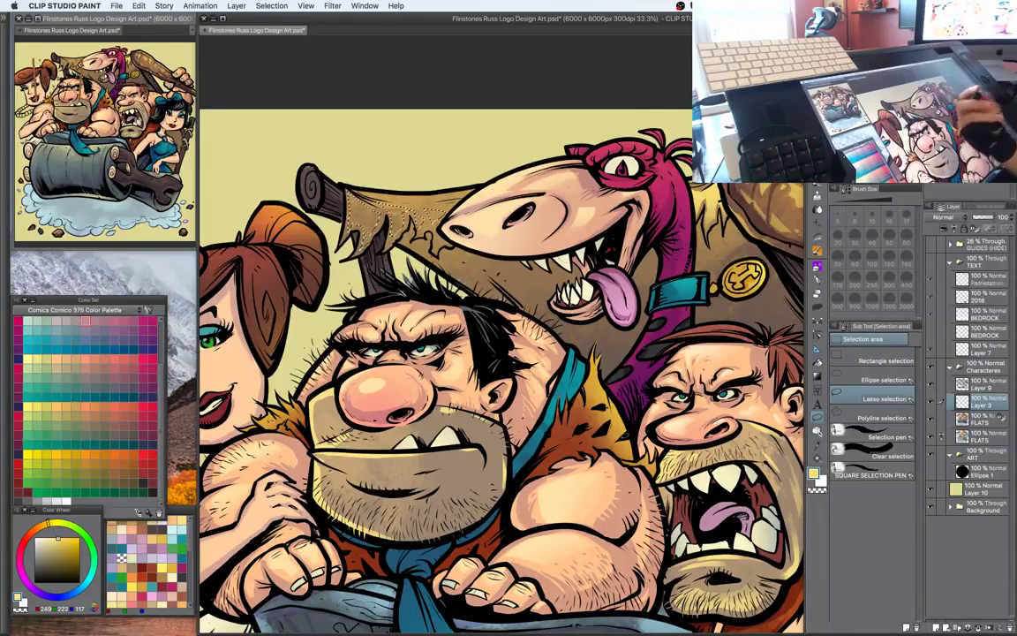
key(b)
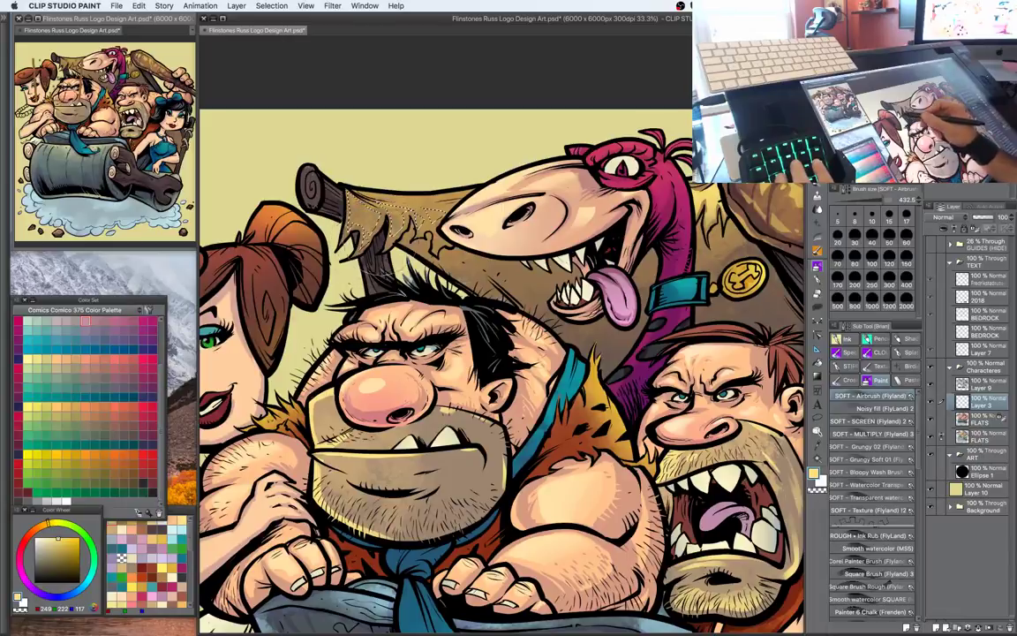
key(m)
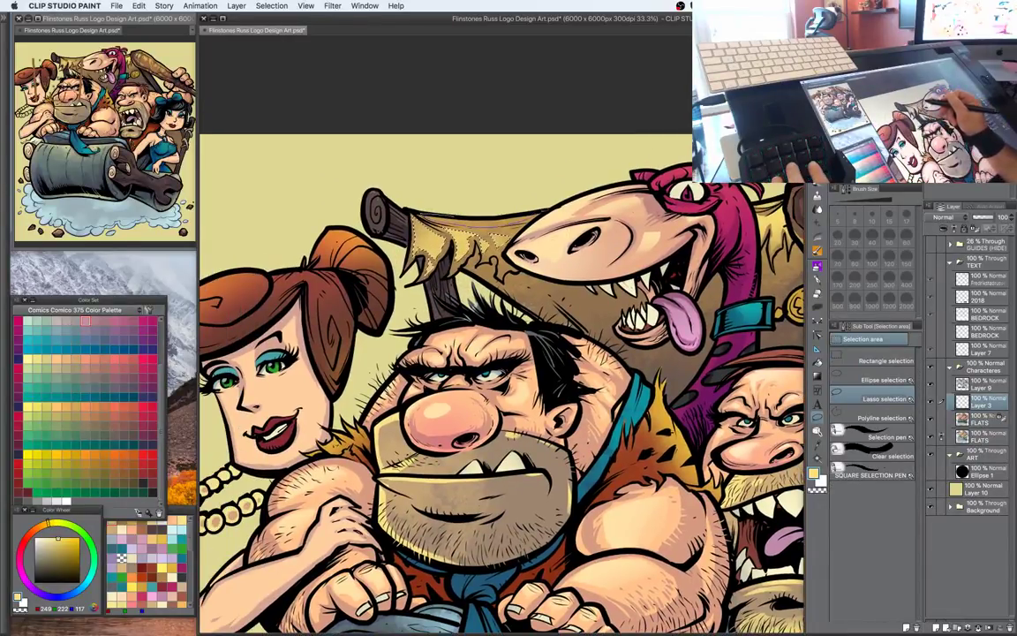
Lasso a thin strip along the upper edge of the hide canopy and airbrush a pale yellow rim highlight on it
mouse_move(496, 189)
mouse_down()
mouse_move(441, 205)
mouse_move(479, 209)
mouse_up()
key(b)
key(m)
Lasso the dark wooden post beneath the club and airbrush it with a sampled orange-brown (192, 123, 86)
key(super+minus)
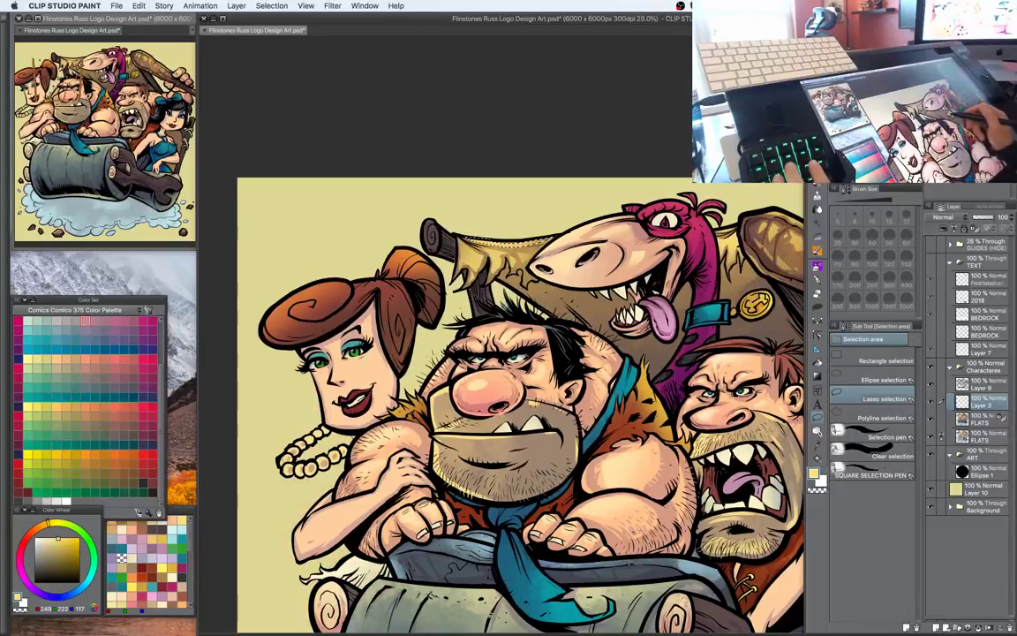
drag(636, 353, 585, 301)
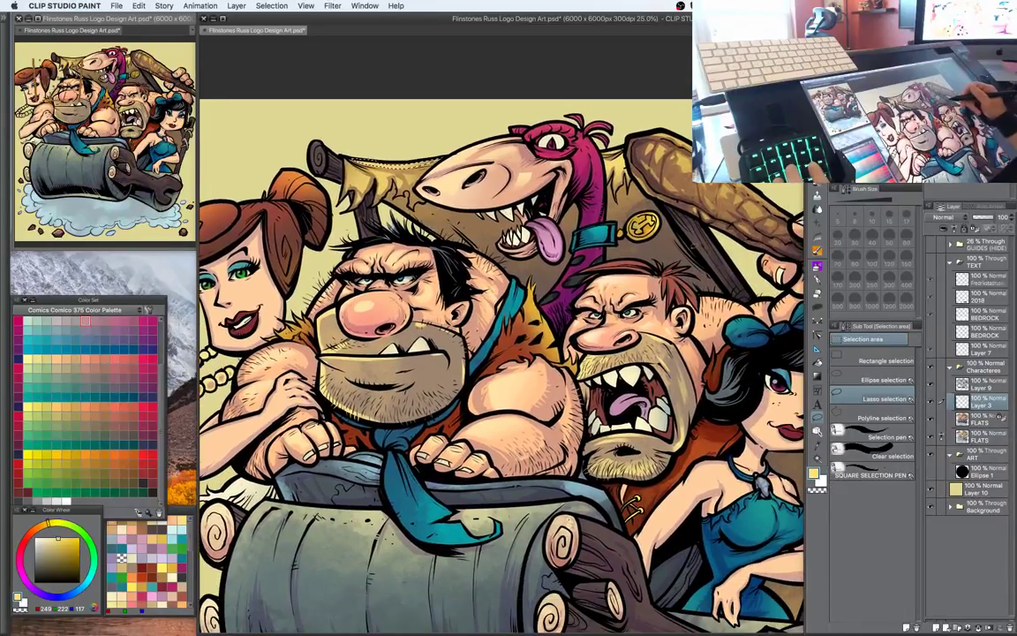
drag(653, 245, 522, 206)
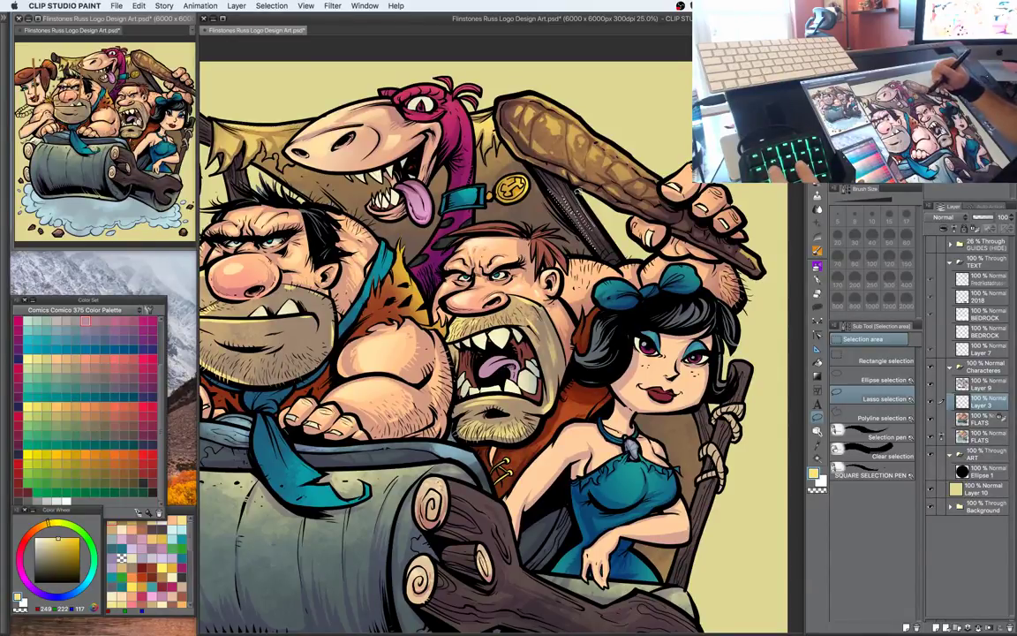
drag(578, 191, 631, 211)
key(b)
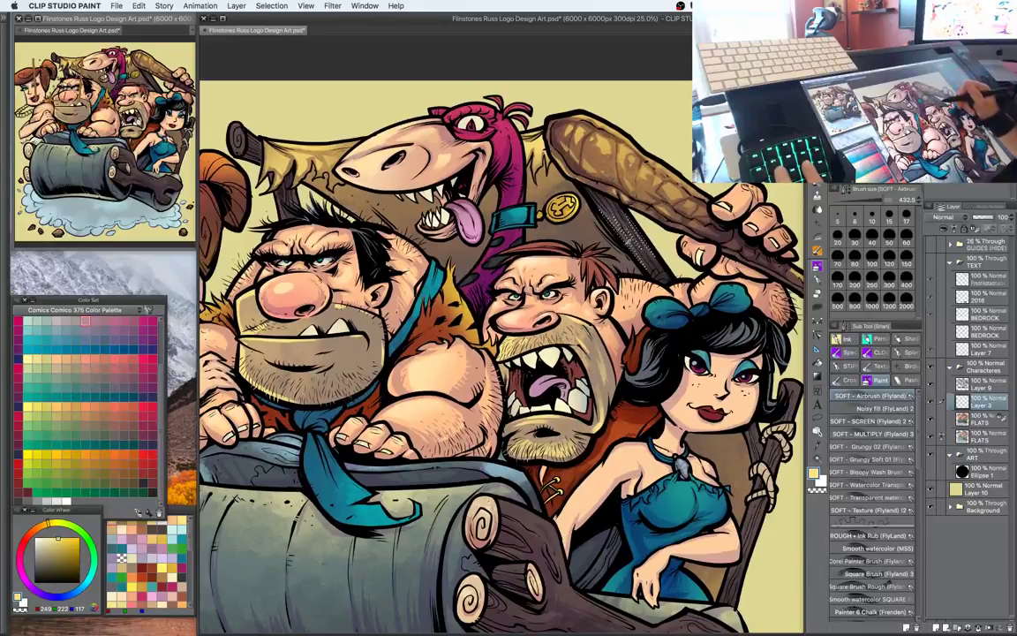
alt+click(415, 375)
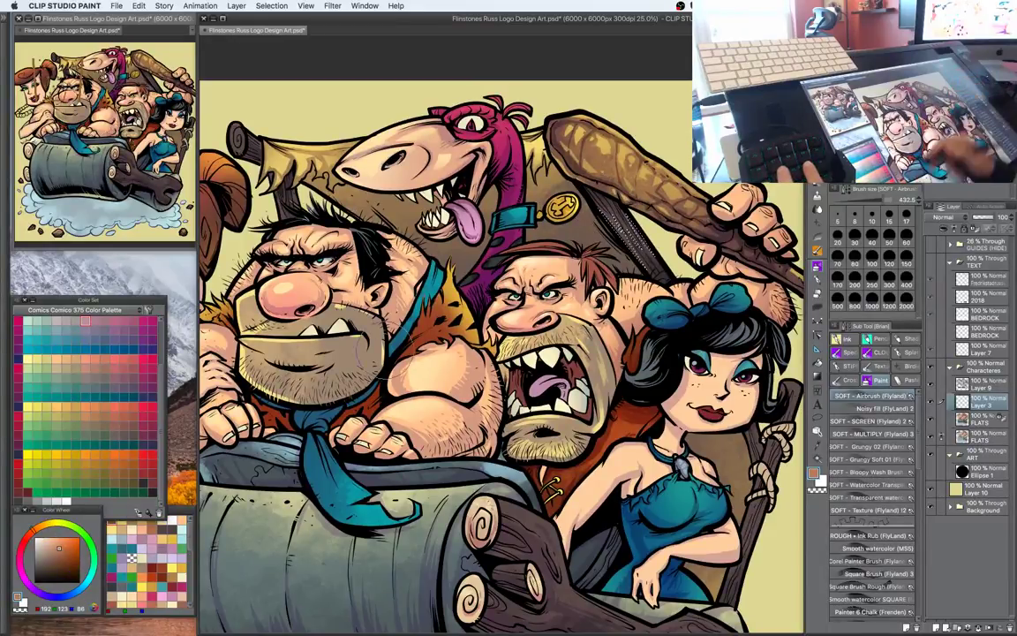
key(super+h)
drag(625, 221, 629, 237)
drag(591, 312, 717, 300)
Lasso highlight areas on the log end at the hide canopy's corner and airbrush them orange-brown (192, 123, 86)
key(m)
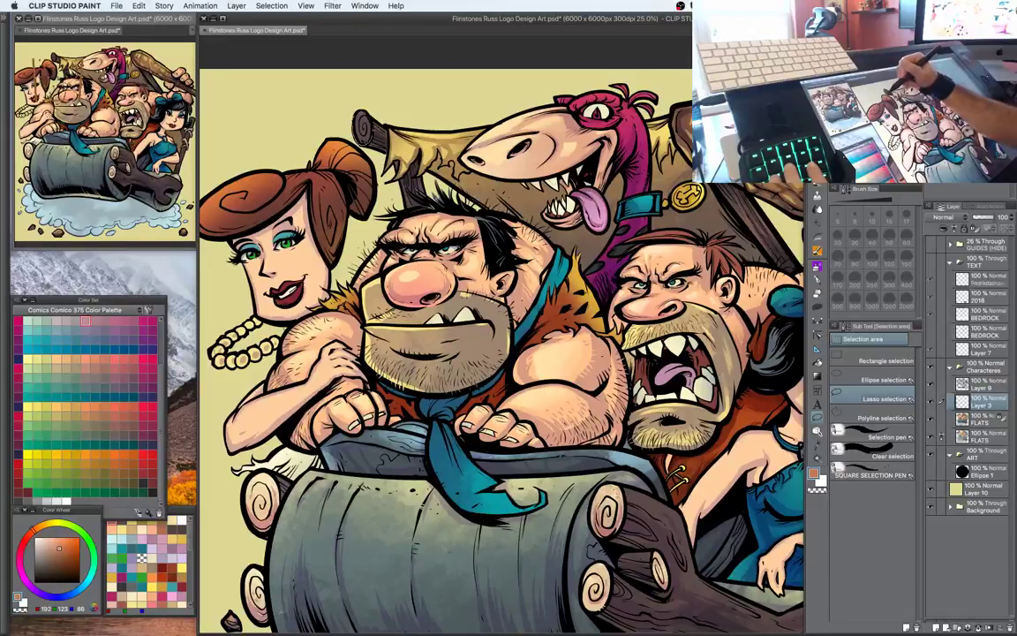
key(b)
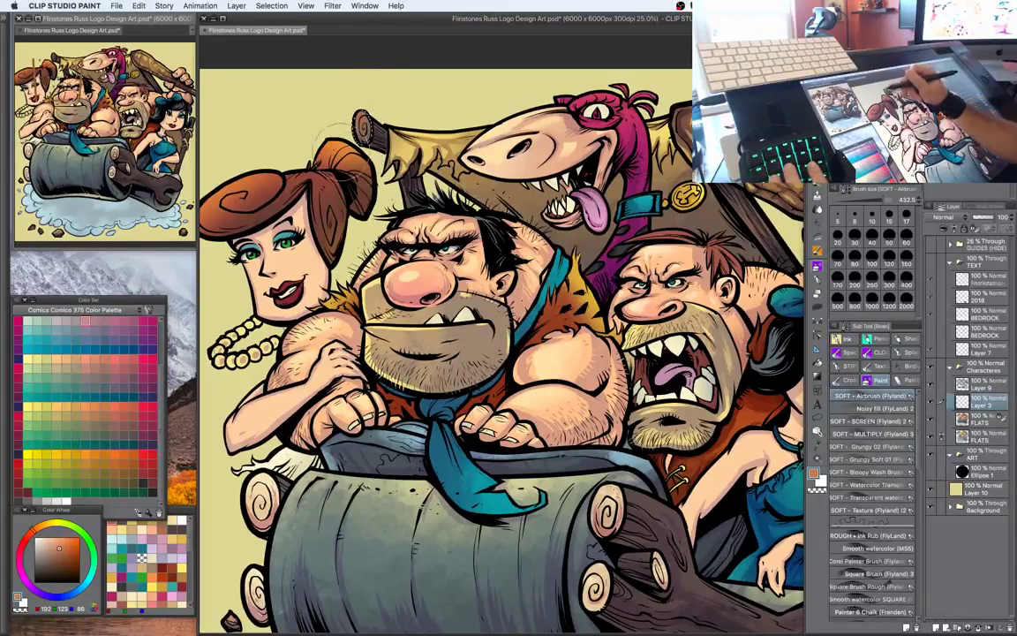
key(m)
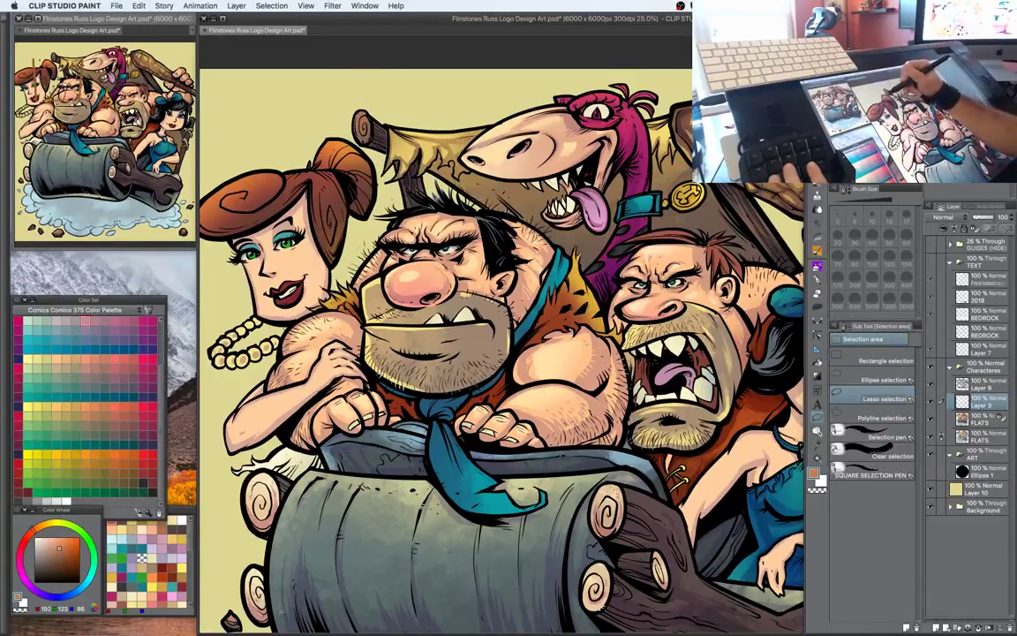
key(b)
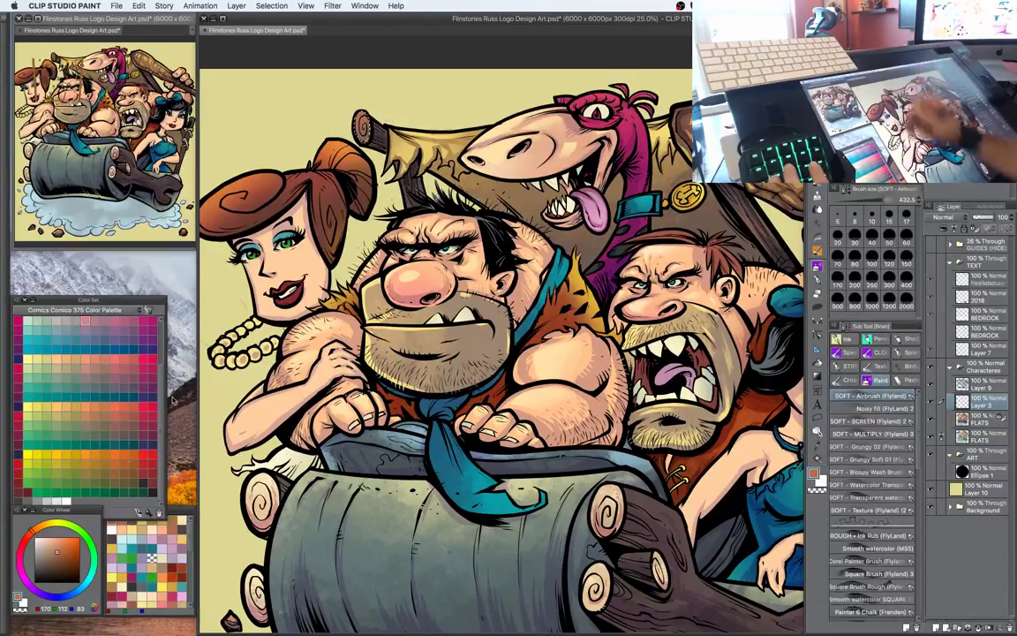
Sample the pale yellow background colour (222, 215, 146) for the airbrush and deselect the lassoed area
alt+click(328, 122)
key(super+plus)
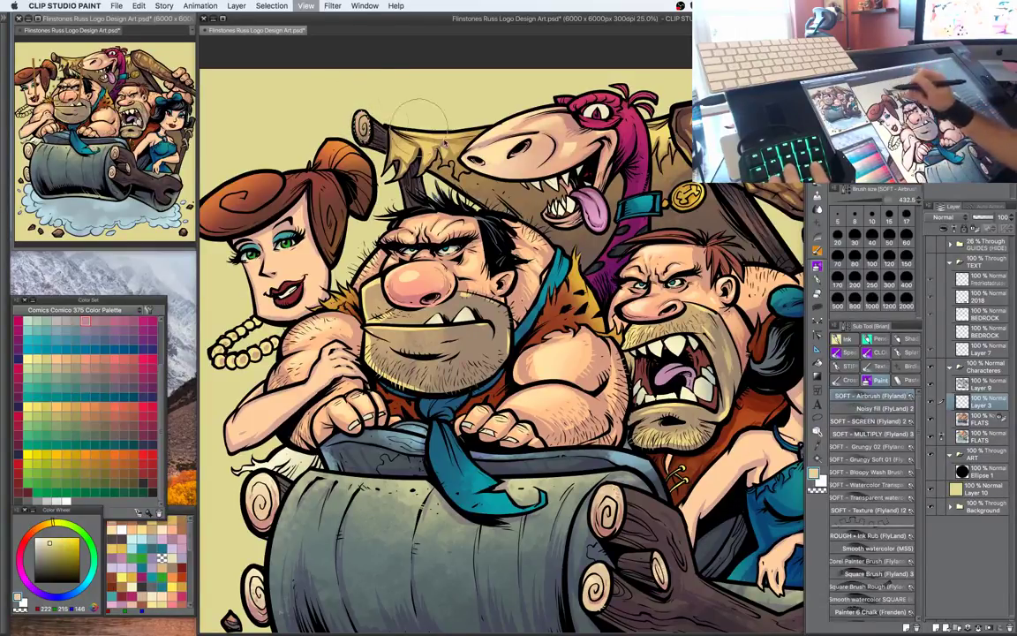
drag(726, 398, 605, 323)
key(super+minus)
key(super+d)
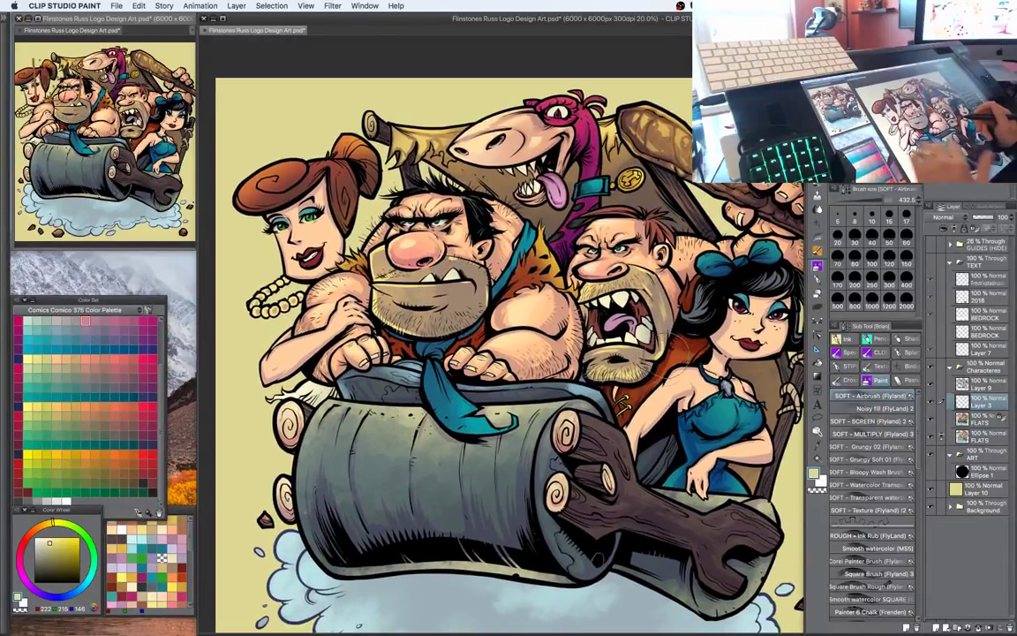
Hide the tool palettes and review the whole coloured illustration on the canvas
drag(556, 309, 574, 312)
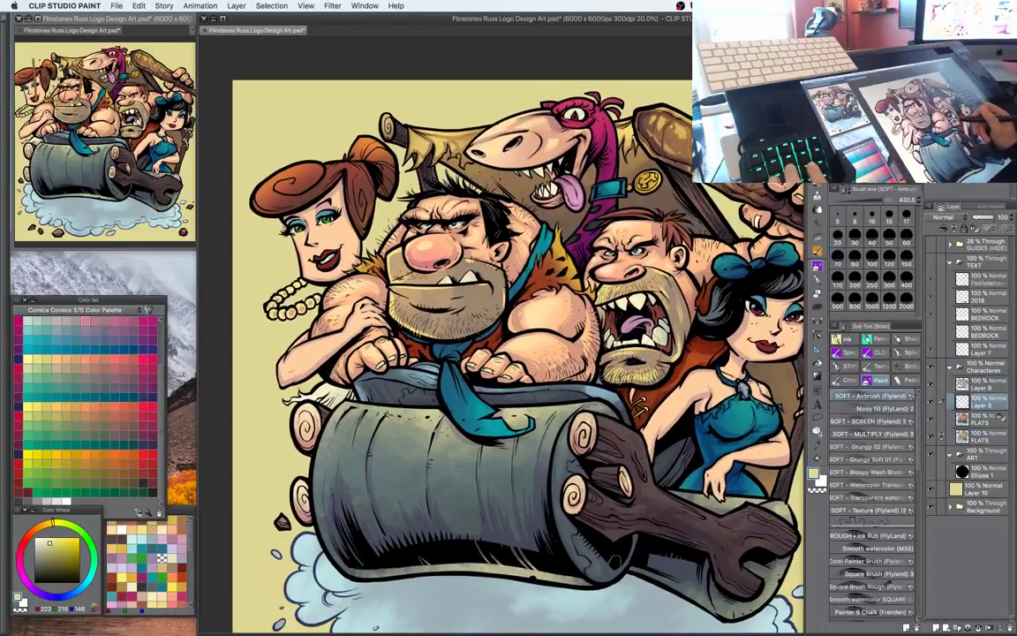
key(w)
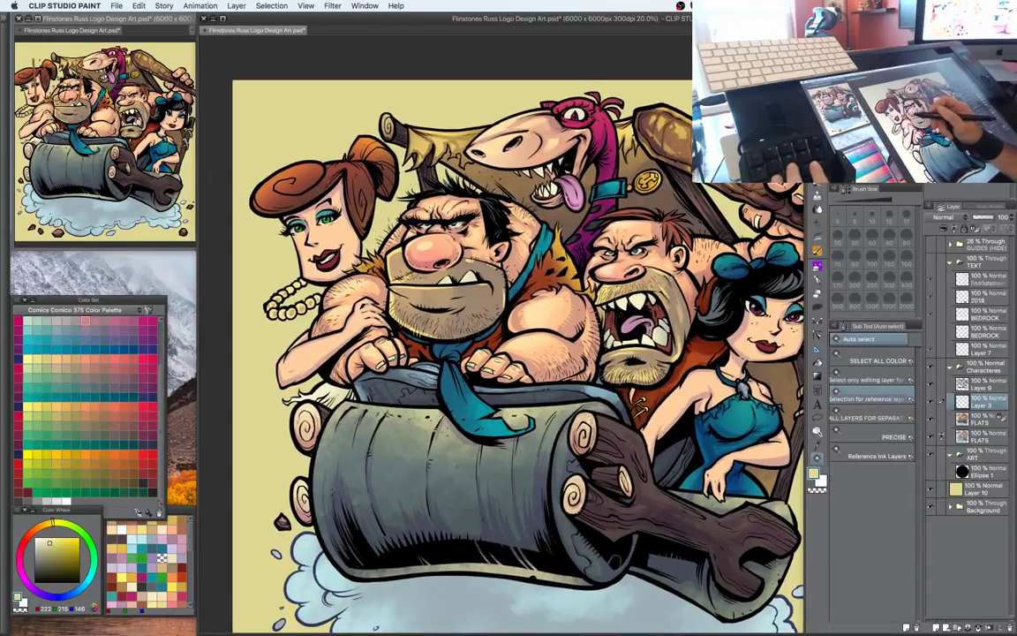
mouse_move(530, 326)
mouse_down()
mouse_move(668, 370)
mouse_move(519, 323)
mouse_up()
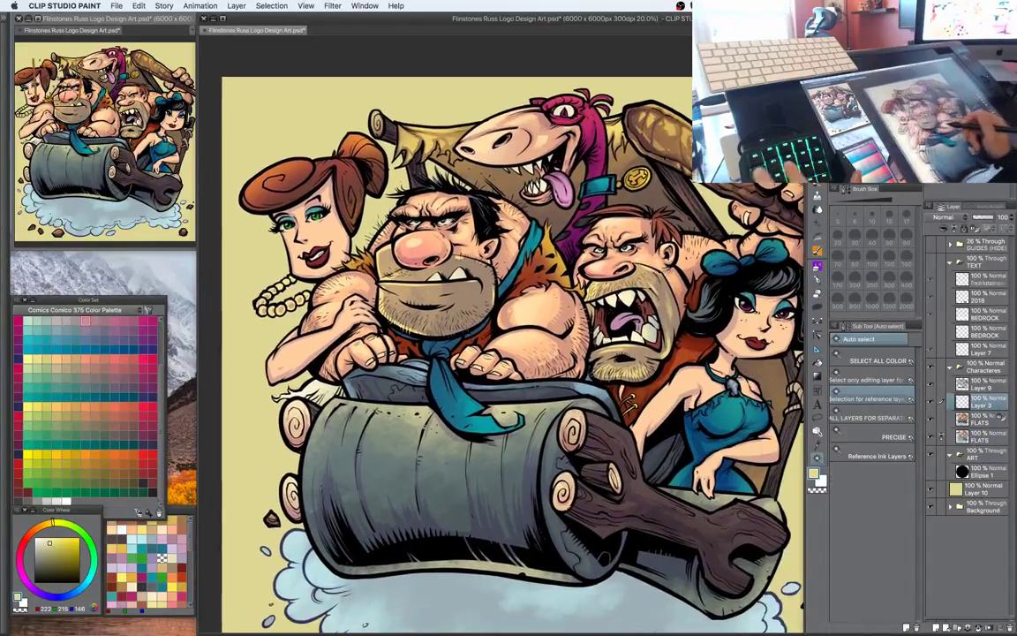
key(Tab)
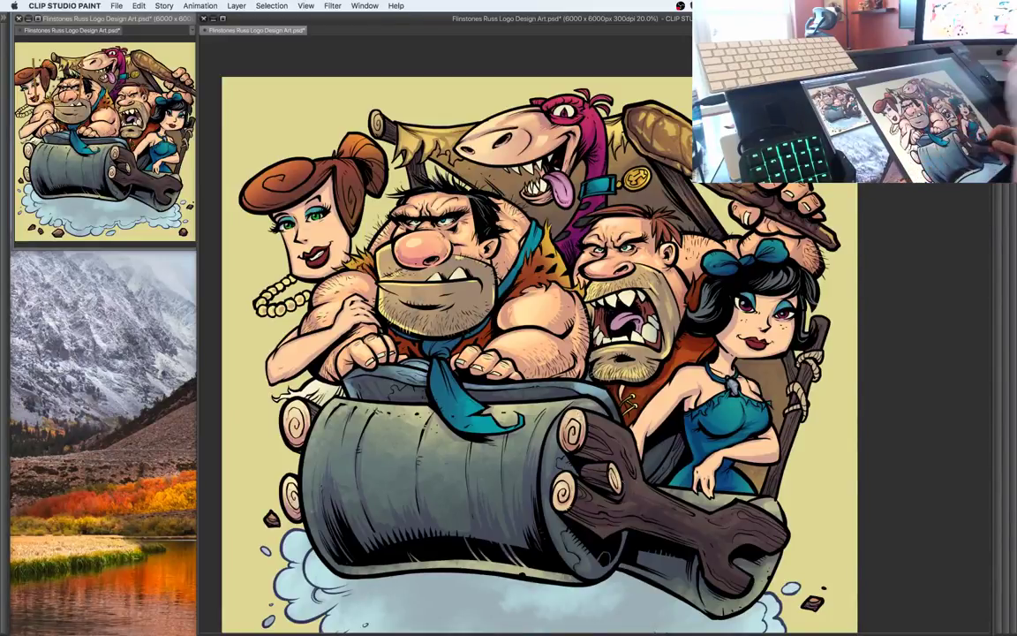
drag(777, 415, 795, 391)
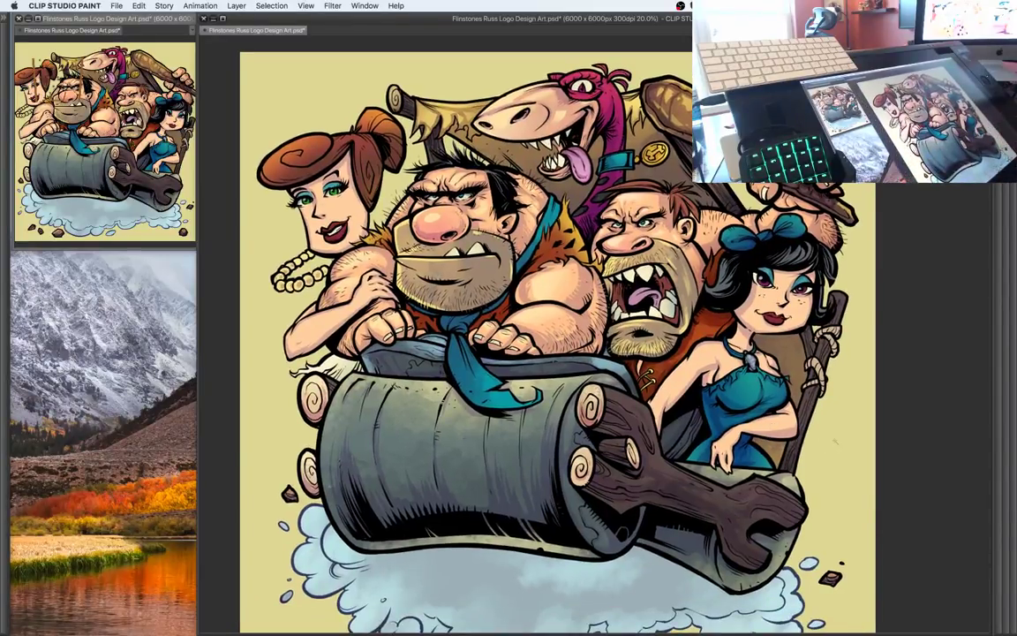